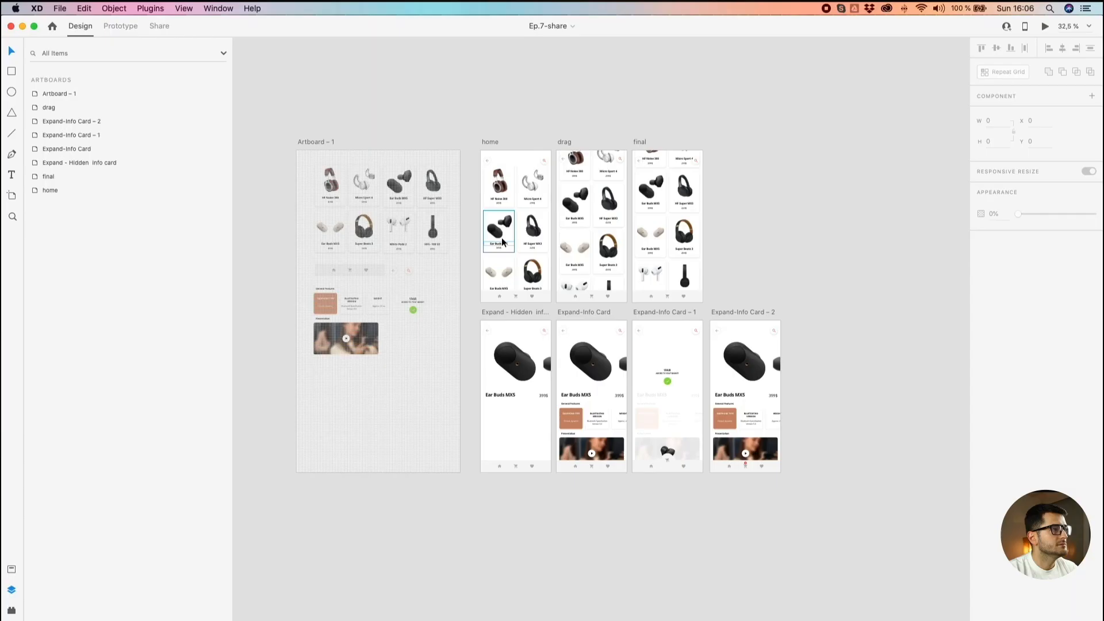
Step: Hide the square grid on Artboard – 1
scroll(460, 230, up, 2)
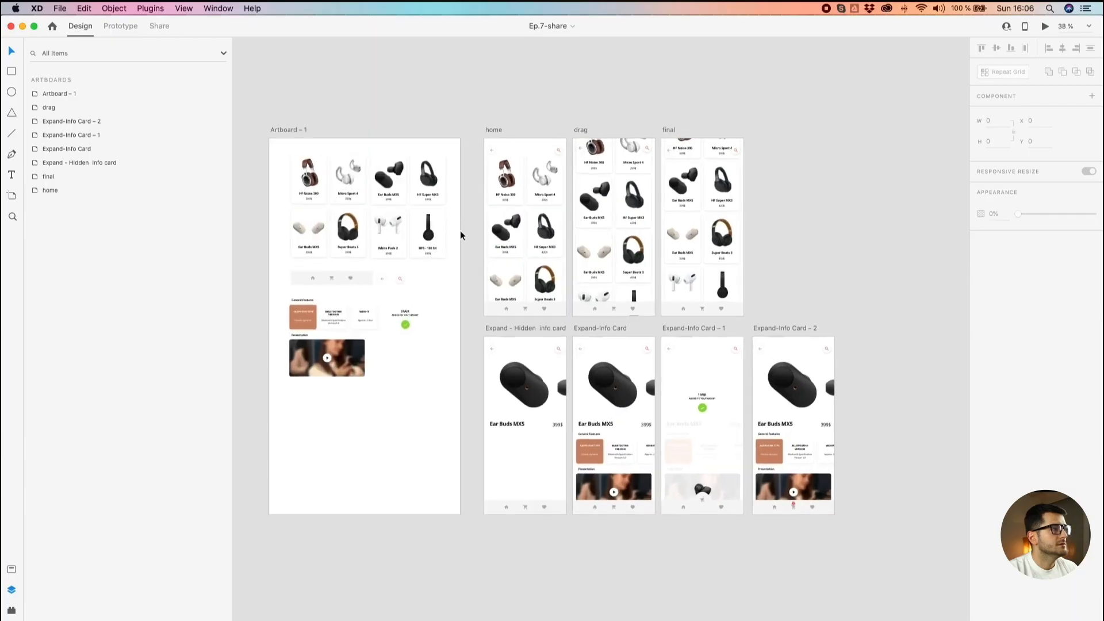
click(285, 129)
scroll(293, 137, up, 2)
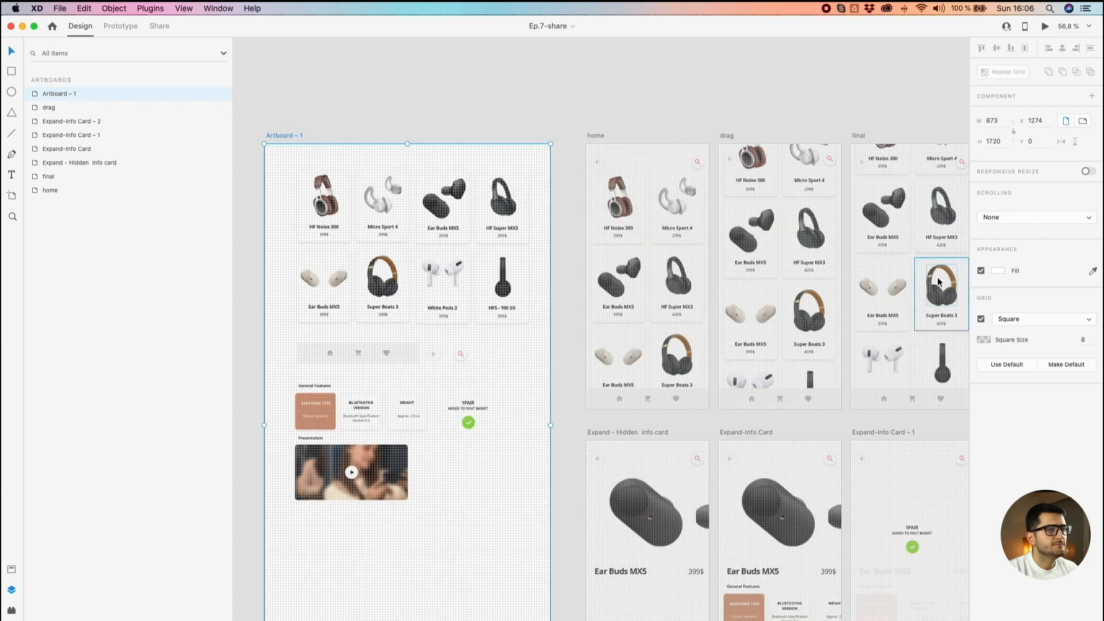
click(982, 319)
scroll(713, 164, up, 2)
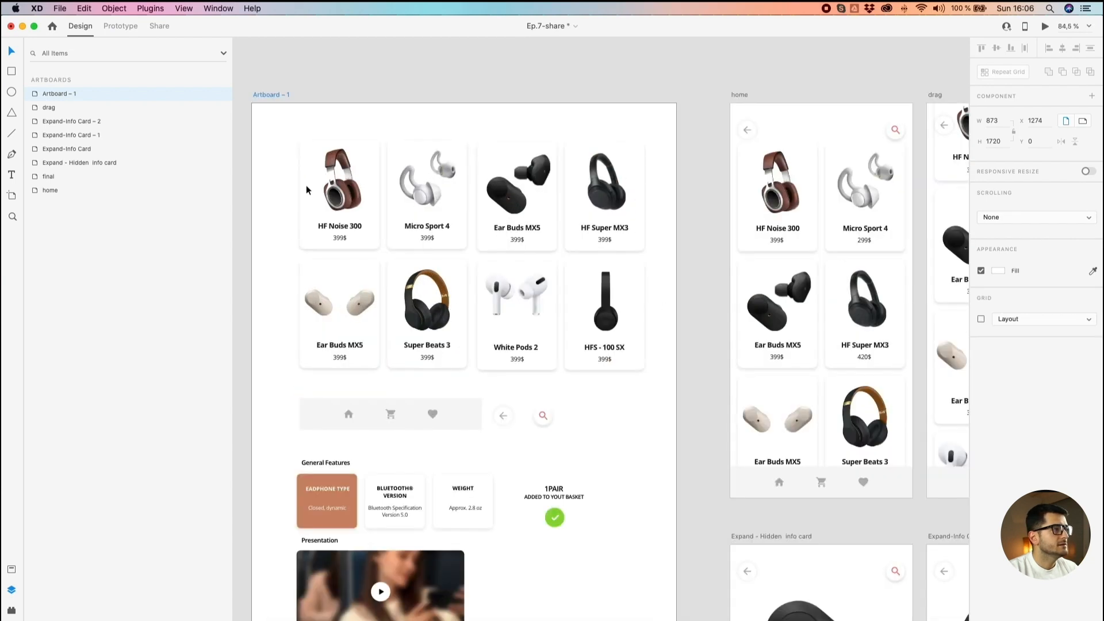
Step: Delete all the phone screen artboards beside Artboard – 1, keeping only Artboard – 1
drag(693, 218, 619, 153)
scroll(619, 153, down, 2)
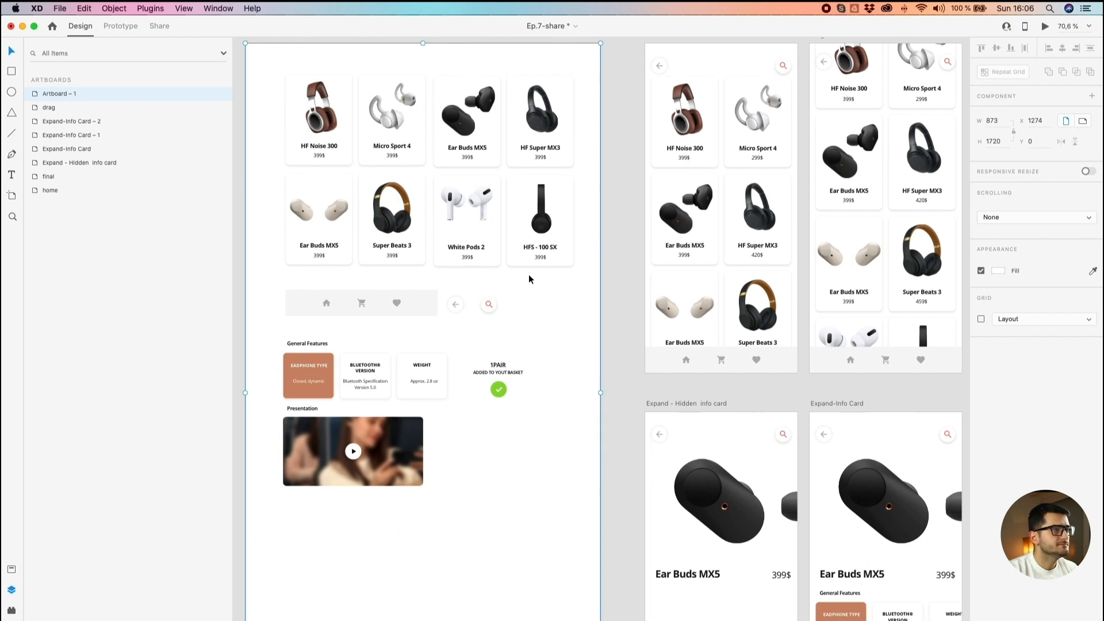
scroll(534, 271, down, 3)
drag(579, 222, 466, 211)
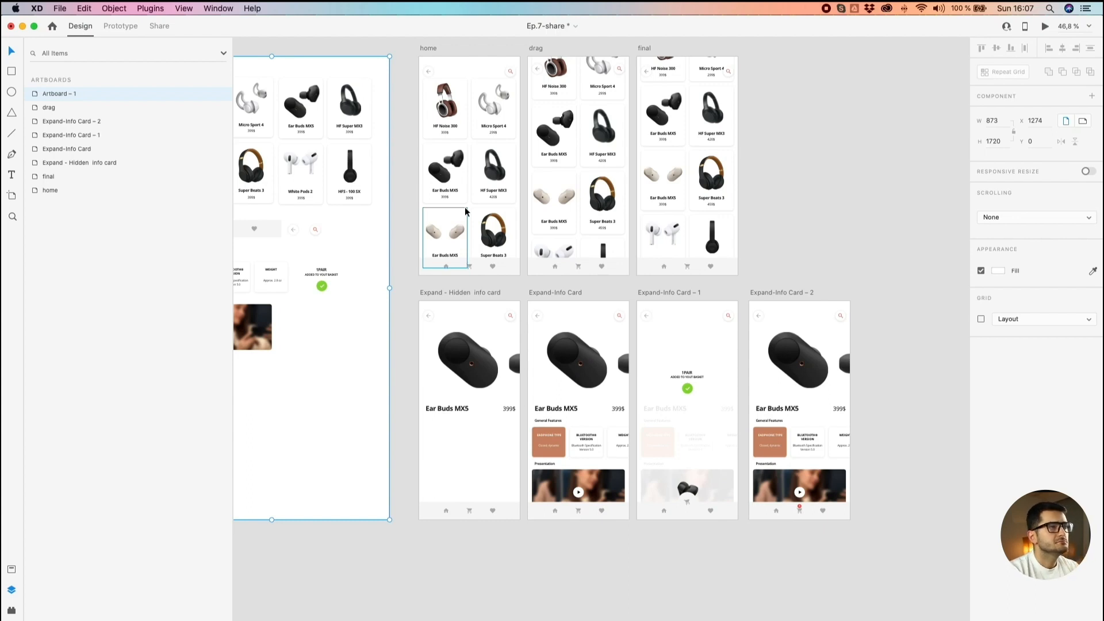
drag(403, 47, 904, 533)
key(Delete)
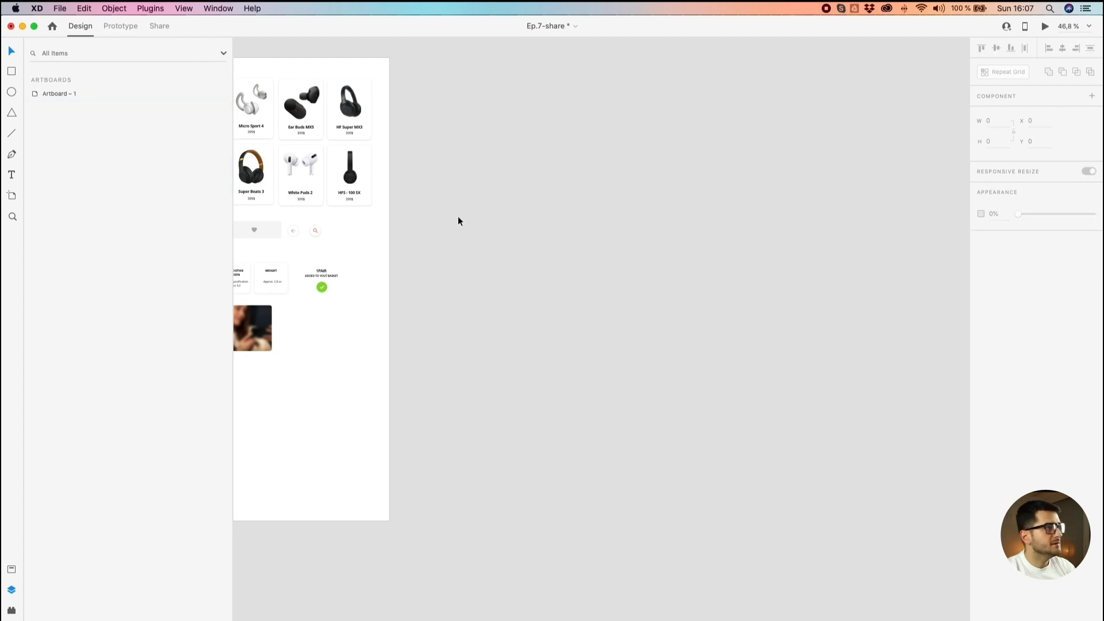
Step: Narrow the layer list and add an iPhone X/XS/11 Pro artboard to the right of Artboard – 1
drag(232, 188, 106, 182)
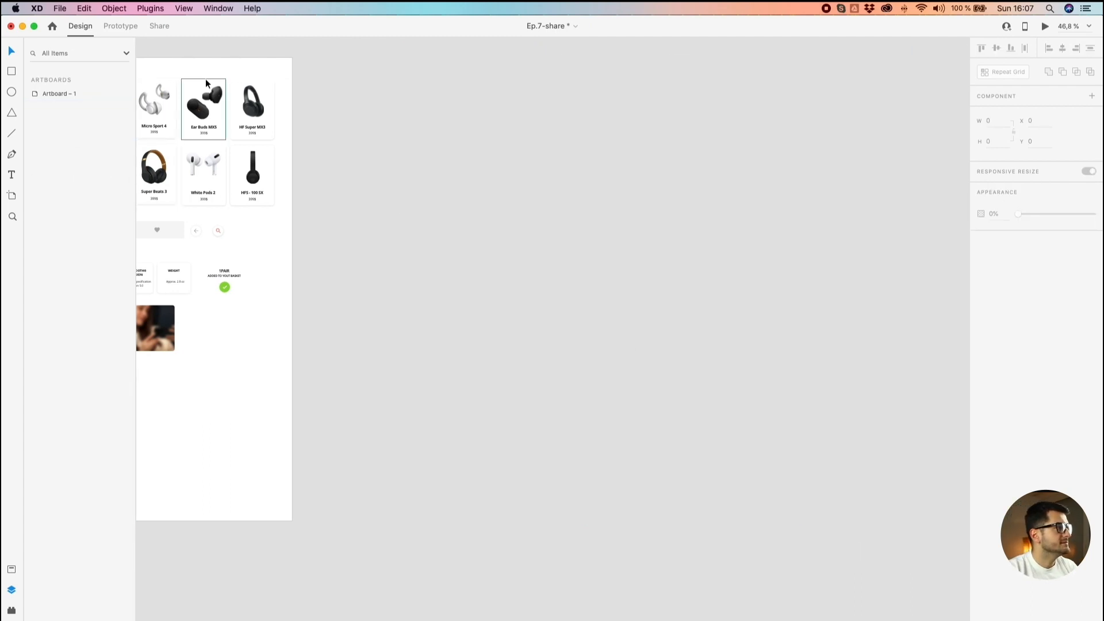
drag(438, 145, 544, 161)
click(11, 195)
click(418, 71)
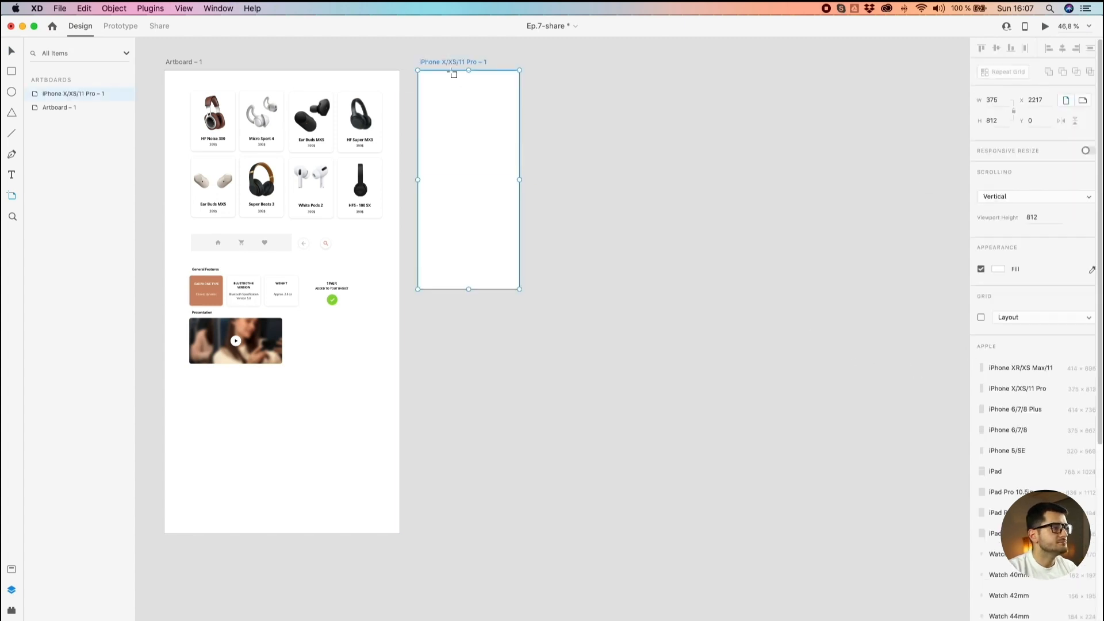
Step: Show a square grid with a square size of 5 on the iPhone artboard
drag(447, 68, 522, 91)
scroll(514, 91, up, 2)
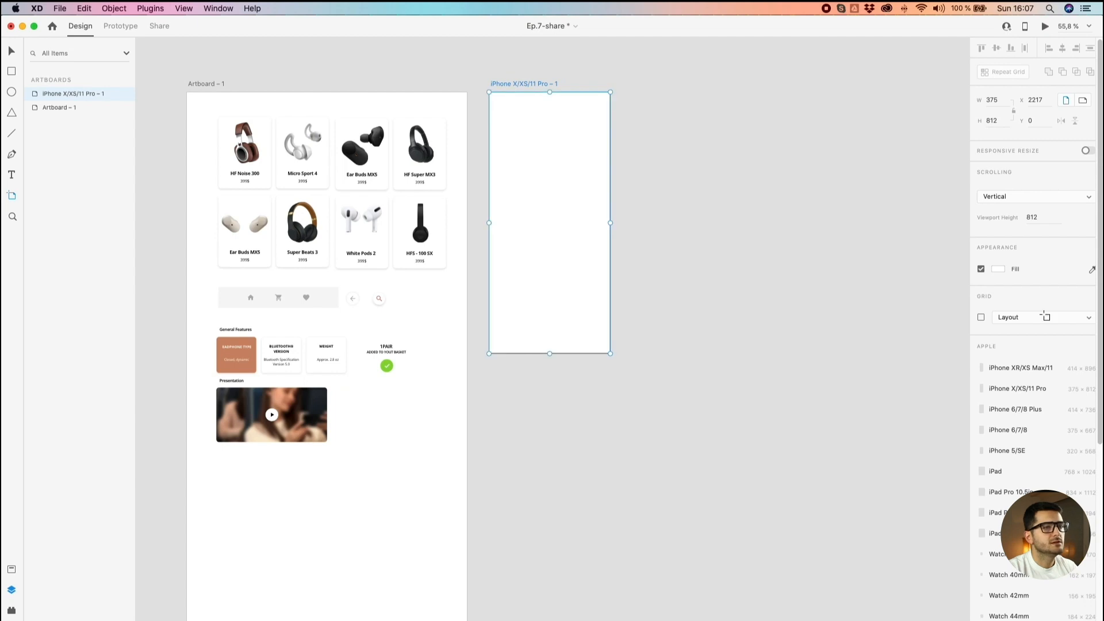
click(982, 318)
click(1012, 317)
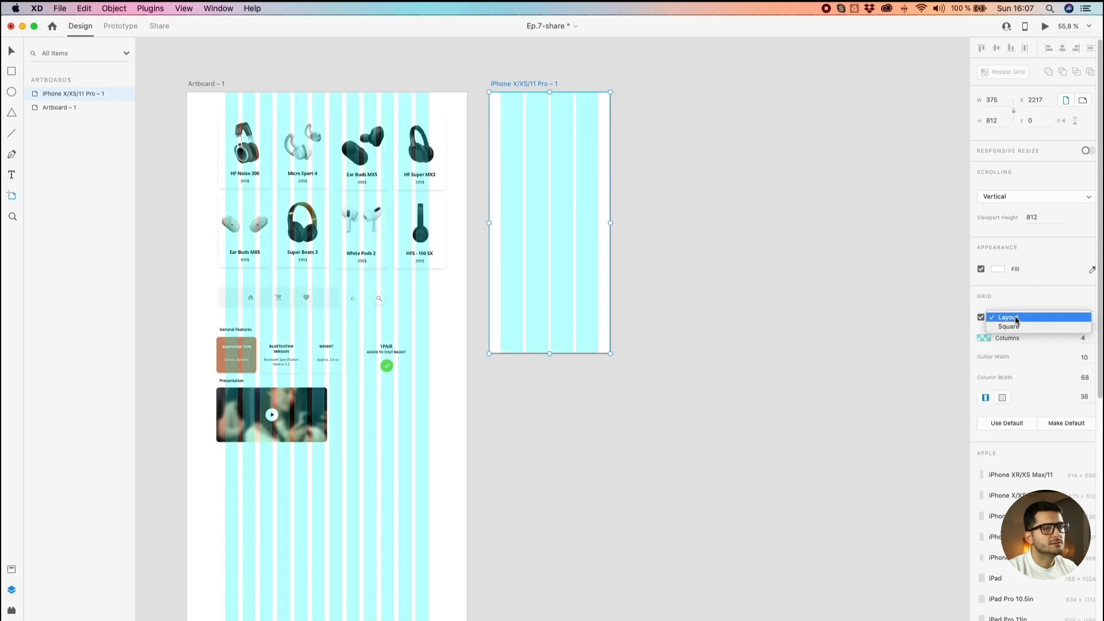
click(1055, 323)
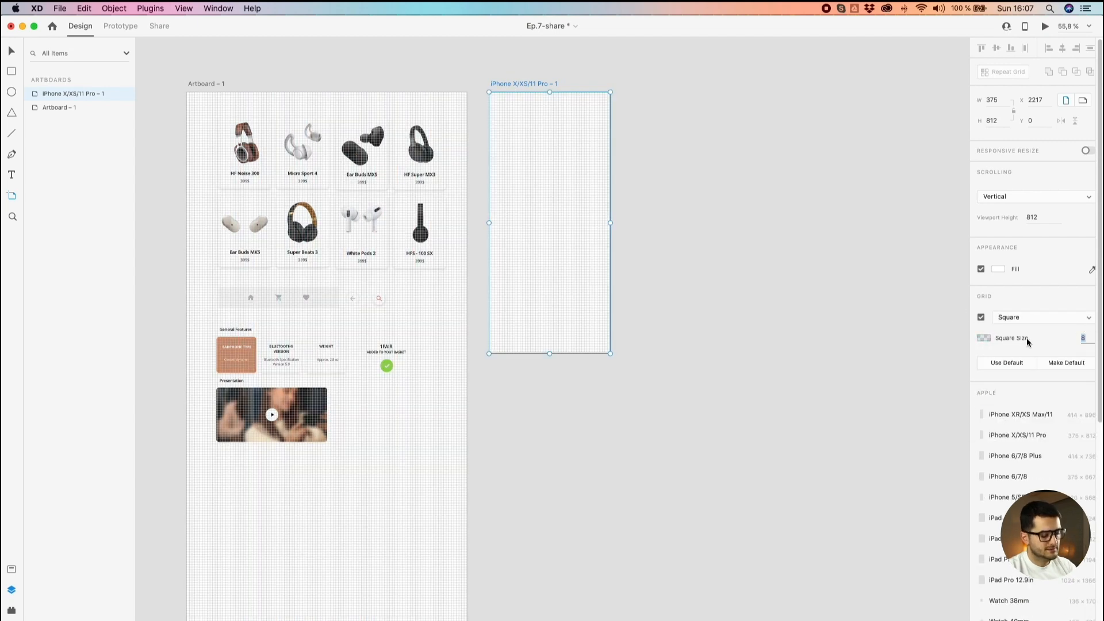
text(5)
key(Return)
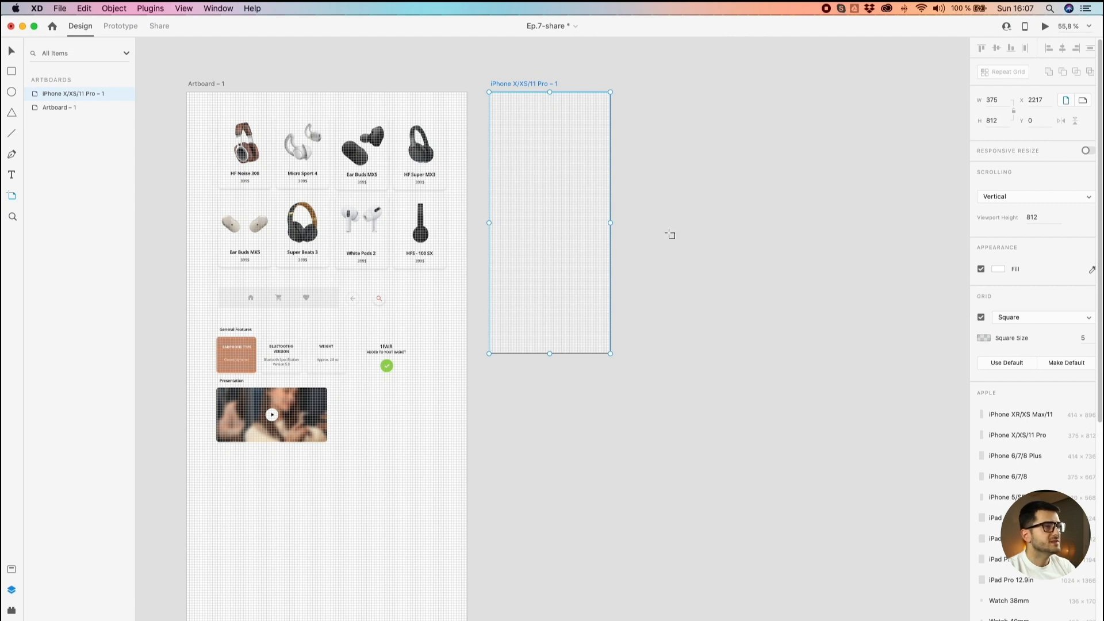
Step: Place the HF Noise 300 and Micro Sport 4 cards side by side as the first row of the iPhone artboard
scroll(441, 81, up, 2)
key(v)
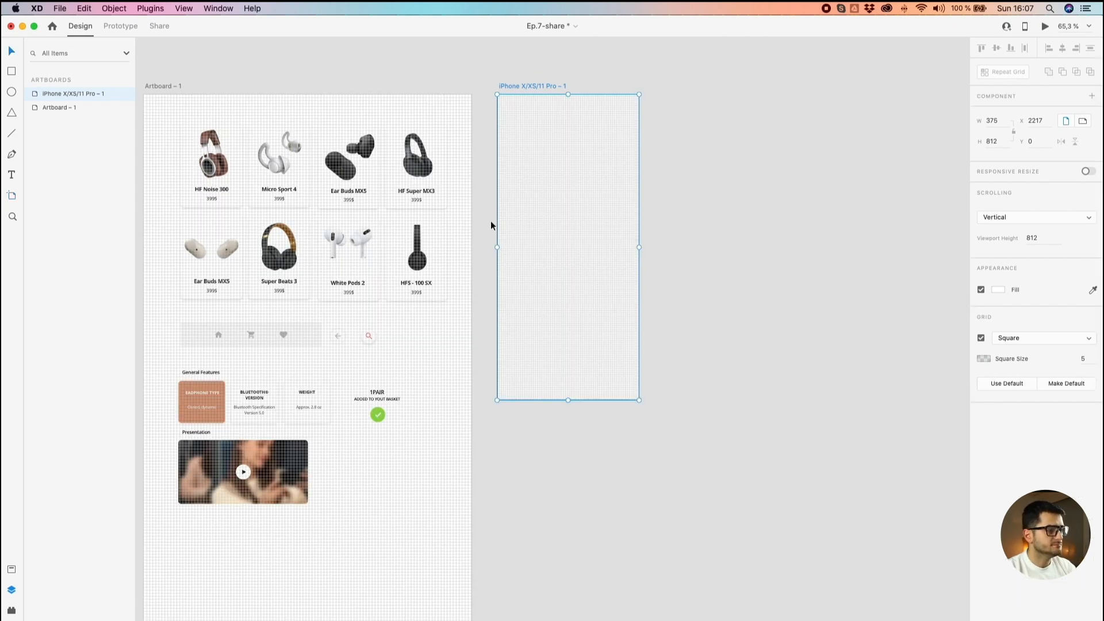
drag(491, 221, 546, 226)
key(super+Tab)
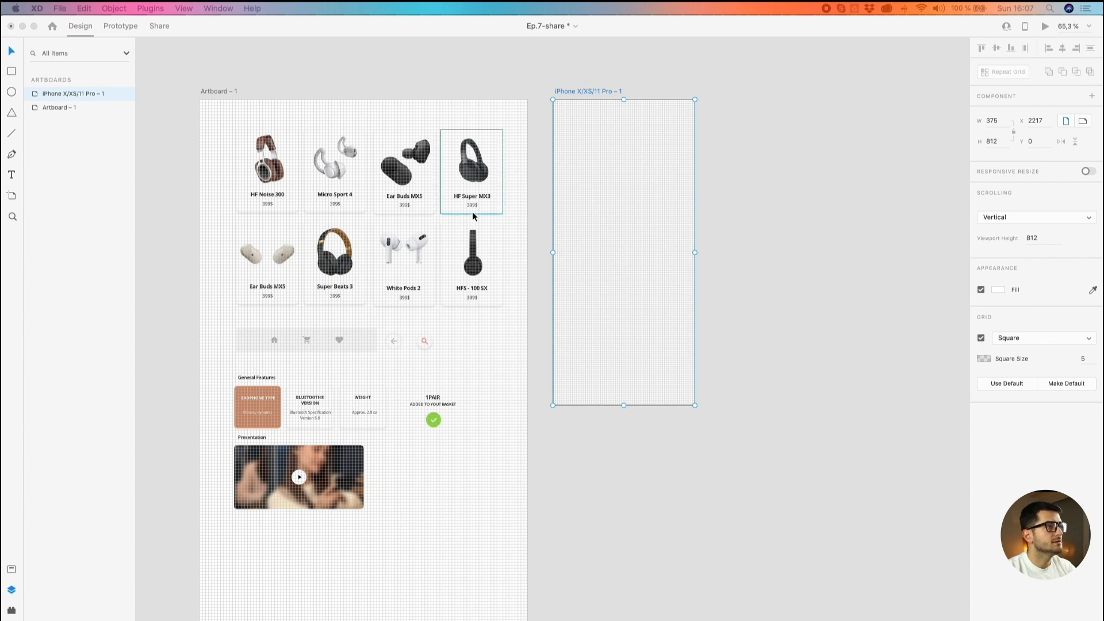
scroll(492, 161, up, 2)
click(526, 239)
drag(528, 241, 550, 232)
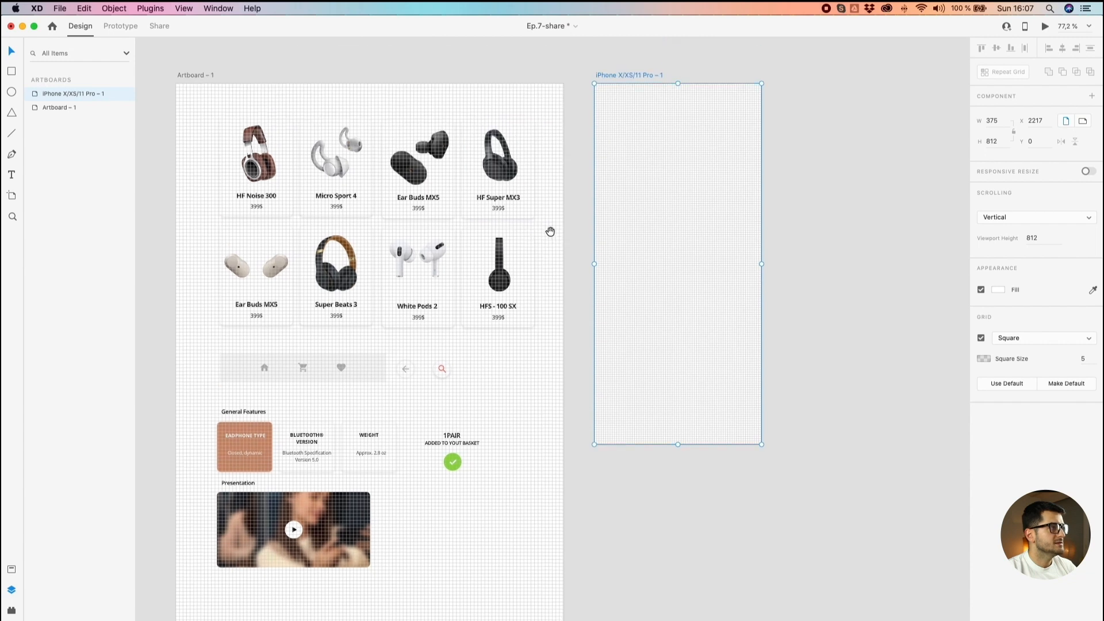
drag(281, 190, 637, 165)
drag(351, 180, 732, 177)
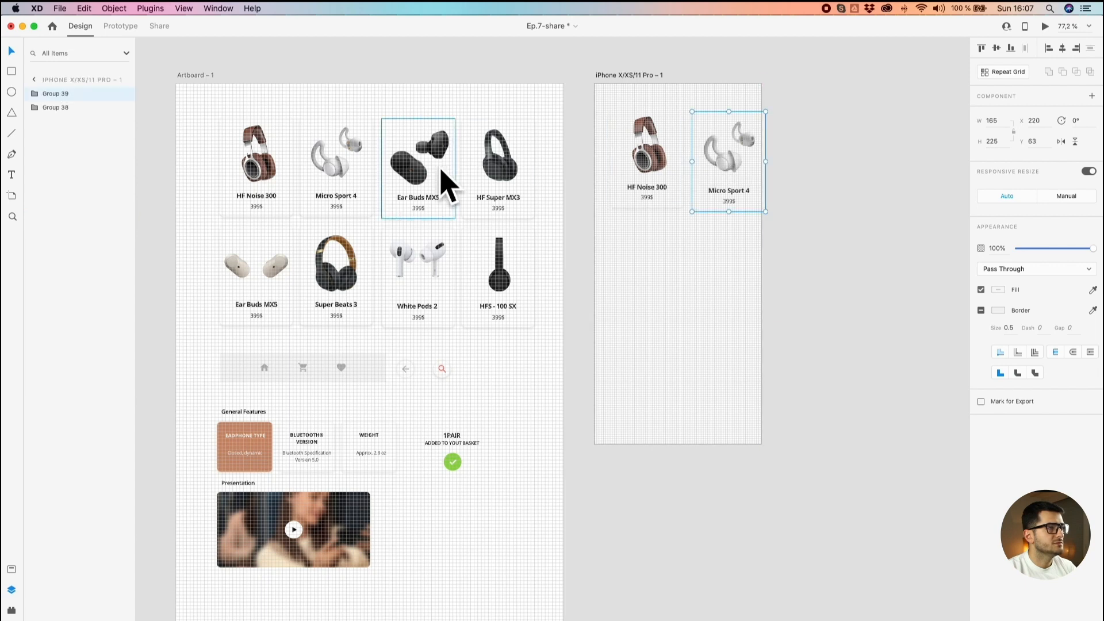
Step: Place Ear Buds MX5 and HF Super MX3 as the second row, and the beige Ear Buds MX5 and Super Beats 3 as the third
drag(439, 172, 667, 277)
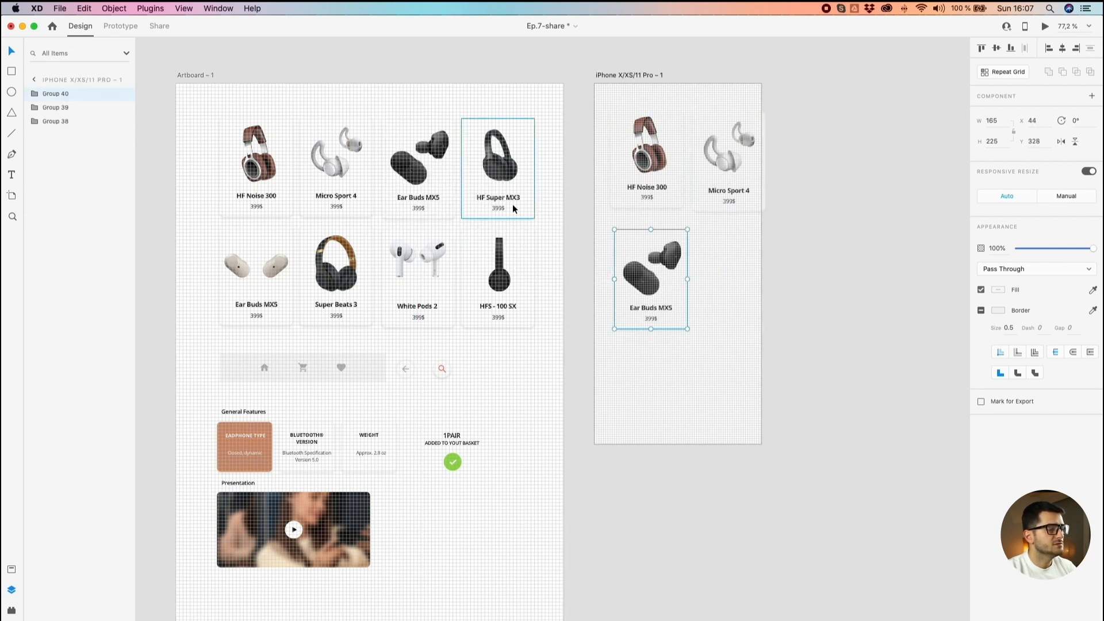
drag(490, 190, 726, 301)
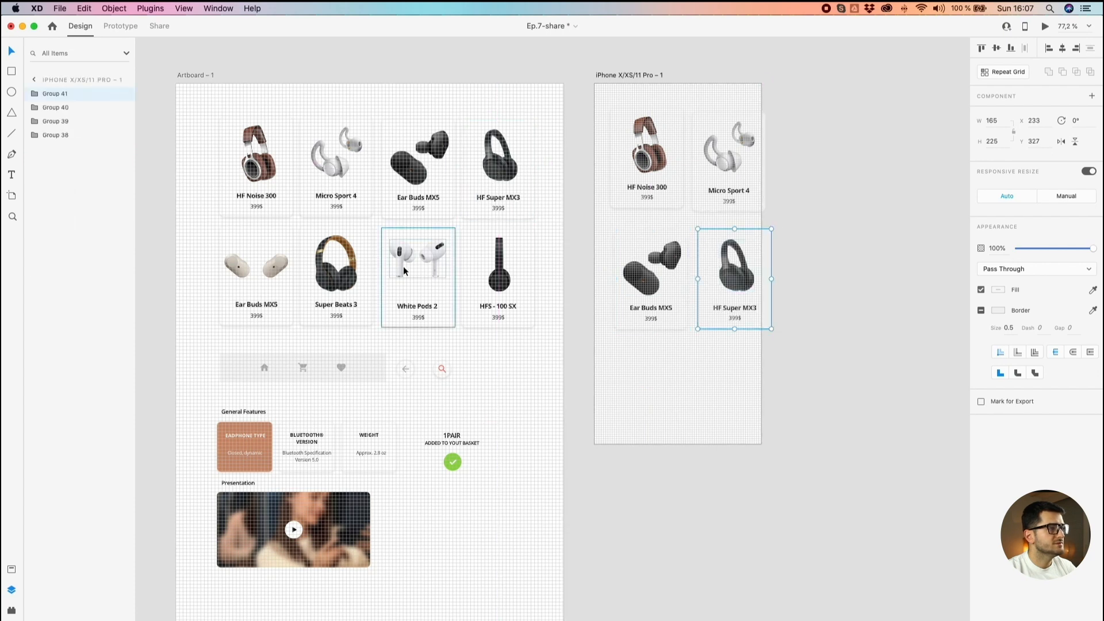
drag(226, 271, 610, 382)
drag(337, 270, 728, 394)
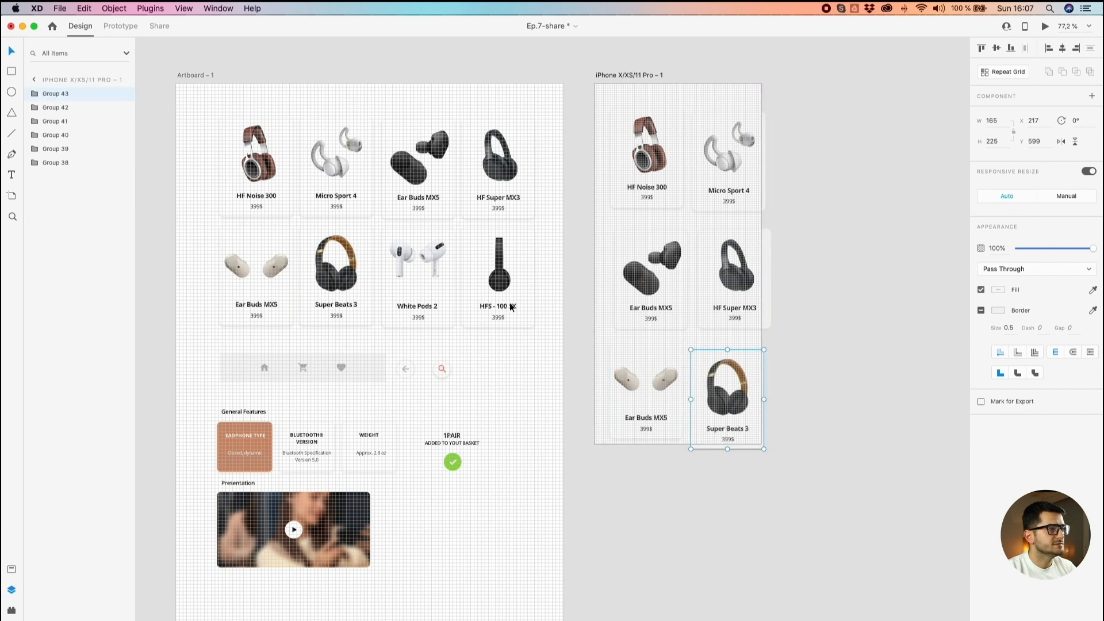
Step: Shift the second and third rows of product cards slightly up and left on the iPhone artboard
click(662, 279)
shift+click(729, 276)
drag(730, 276, 719, 269)
click(643, 410)
shift+click(726, 397)
drag(726, 396, 723, 386)
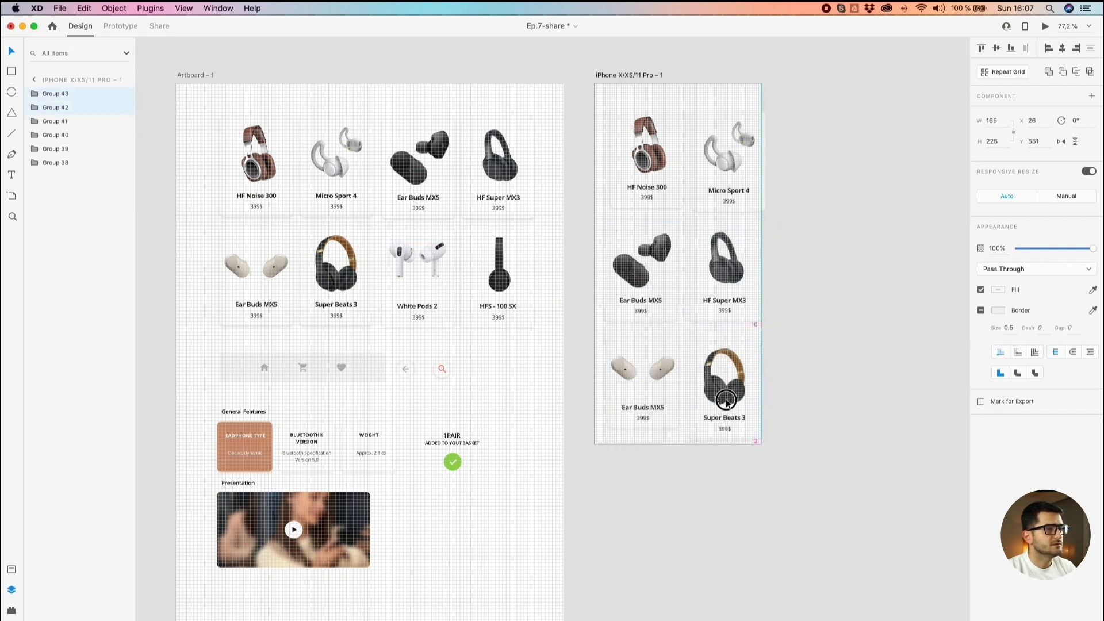
Step: Place the White Pods 2 and HFS - 100 SX cards as a fourth row across the iPhone artboard's lower edge
drag(414, 257, 640, 457)
drag(496, 285, 726, 495)
scroll(648, 219, up, 5)
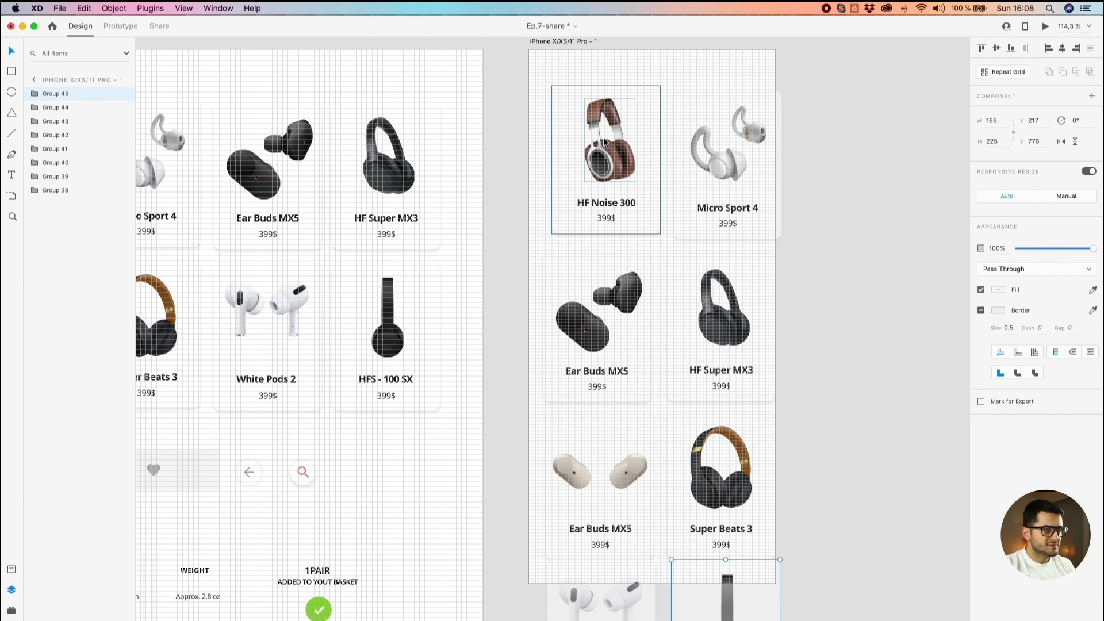
Step: Adjust the positions of the two separate earbud images inside the second-row Ear Buds MX5 card
click(551, 274)
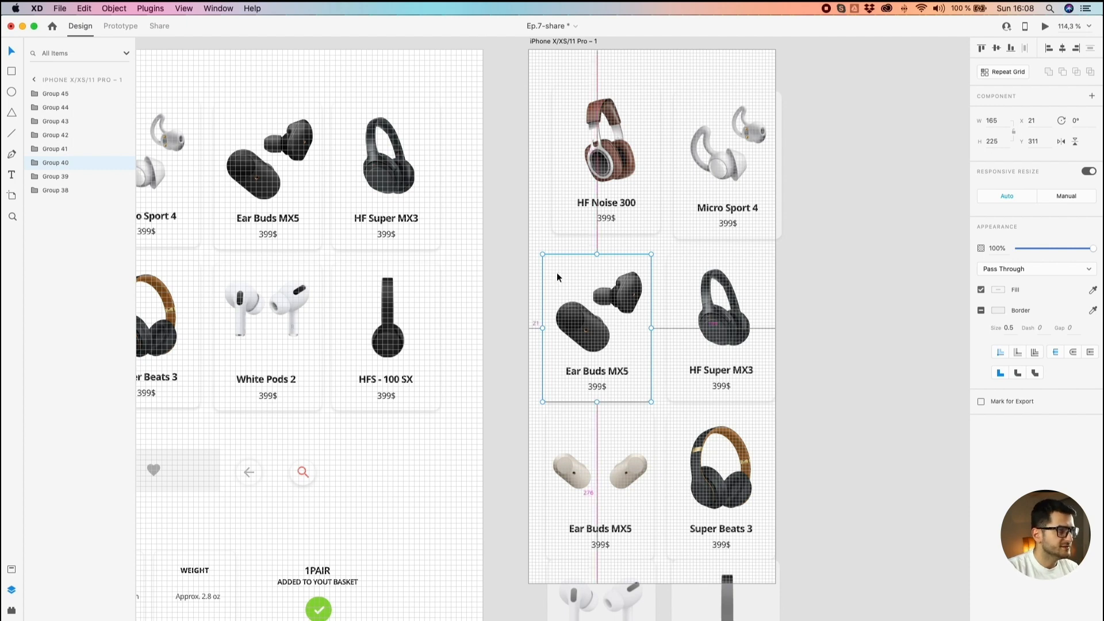
scroll(557, 273, down, 3)
double_click(612, 295)
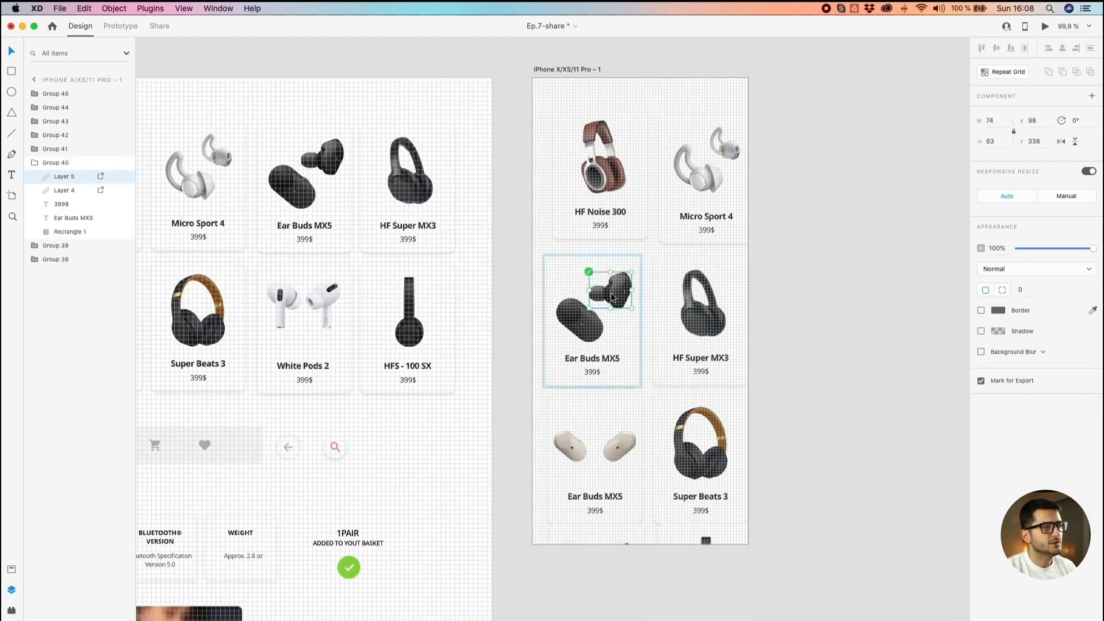
click(578, 322)
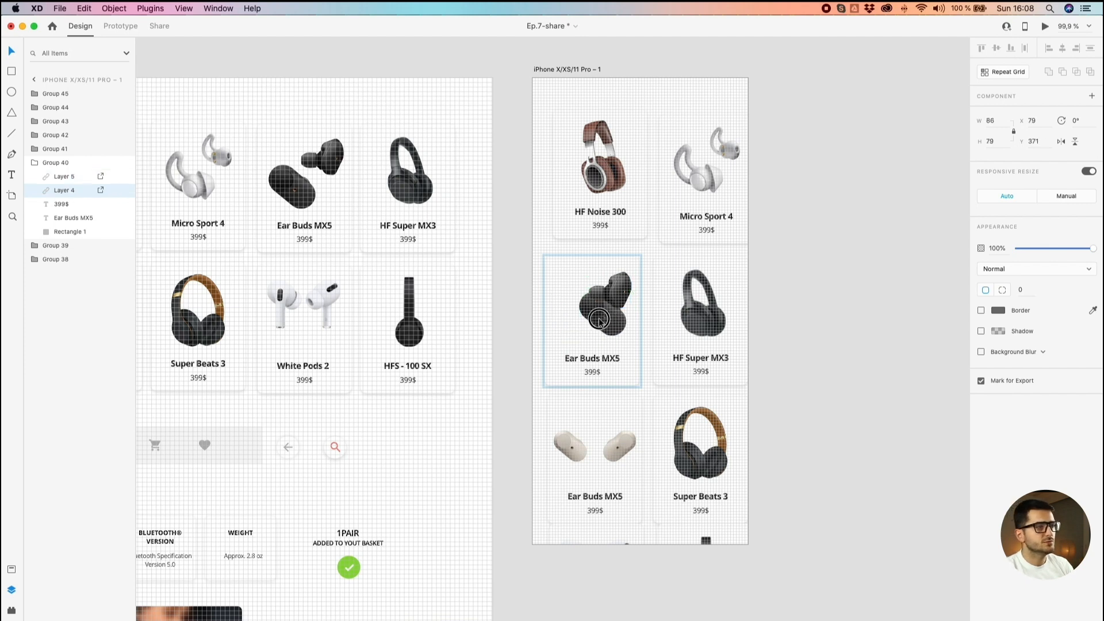
click(622, 286)
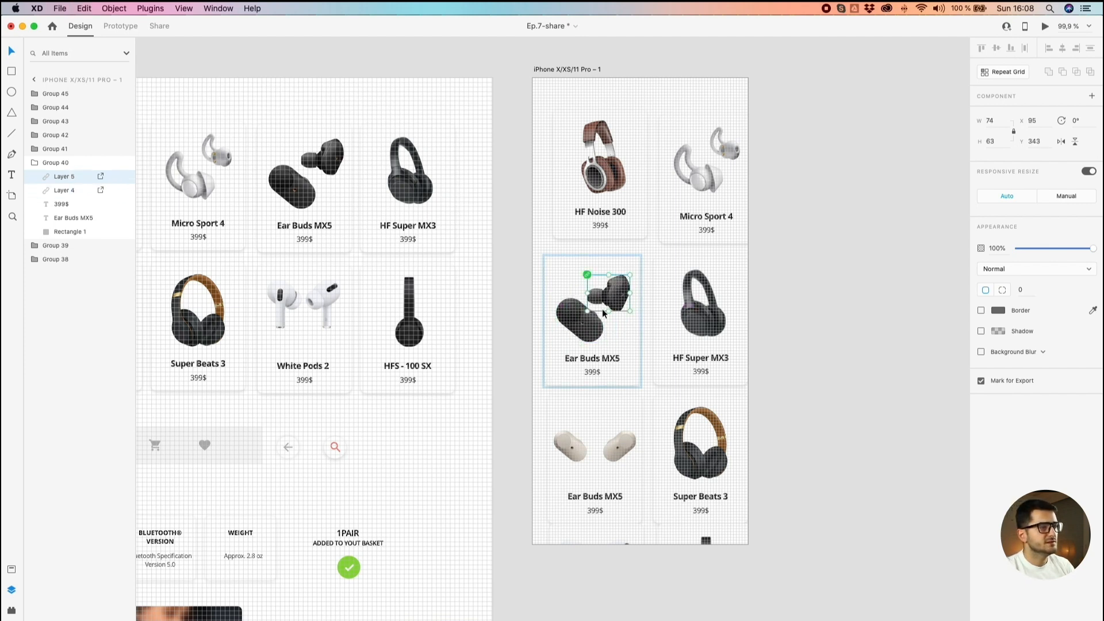
shift+click(580, 331)
drag(580, 331, 581, 323)
Step: Check the separate product image layers inside the beige Ear Buds MX5 card and the Micro Sport 4 card
double_click(571, 454)
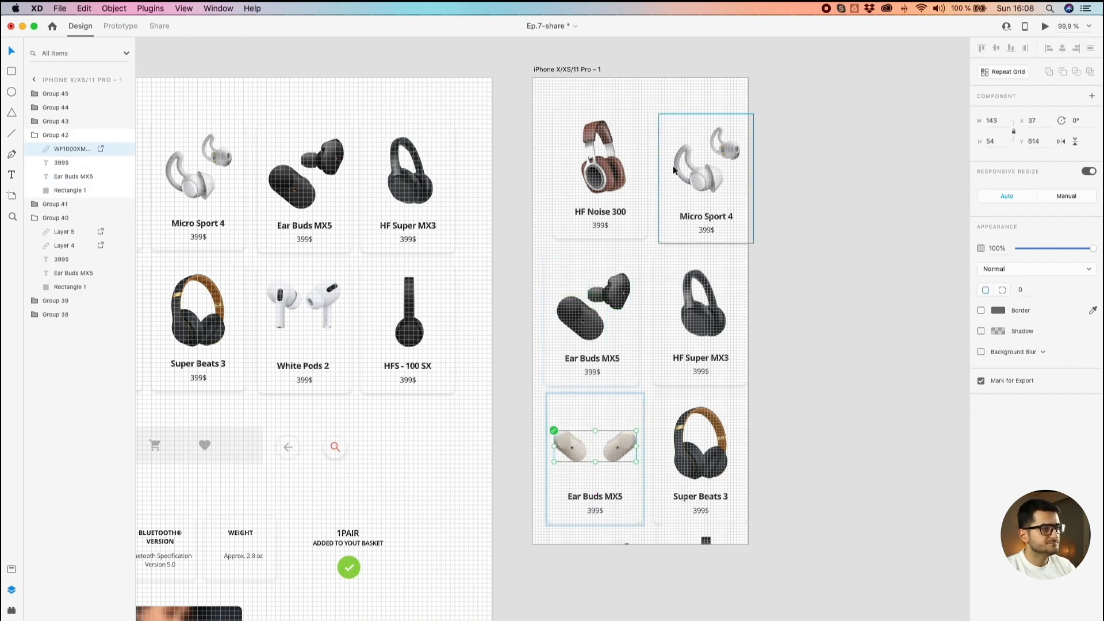
double_click(703, 167)
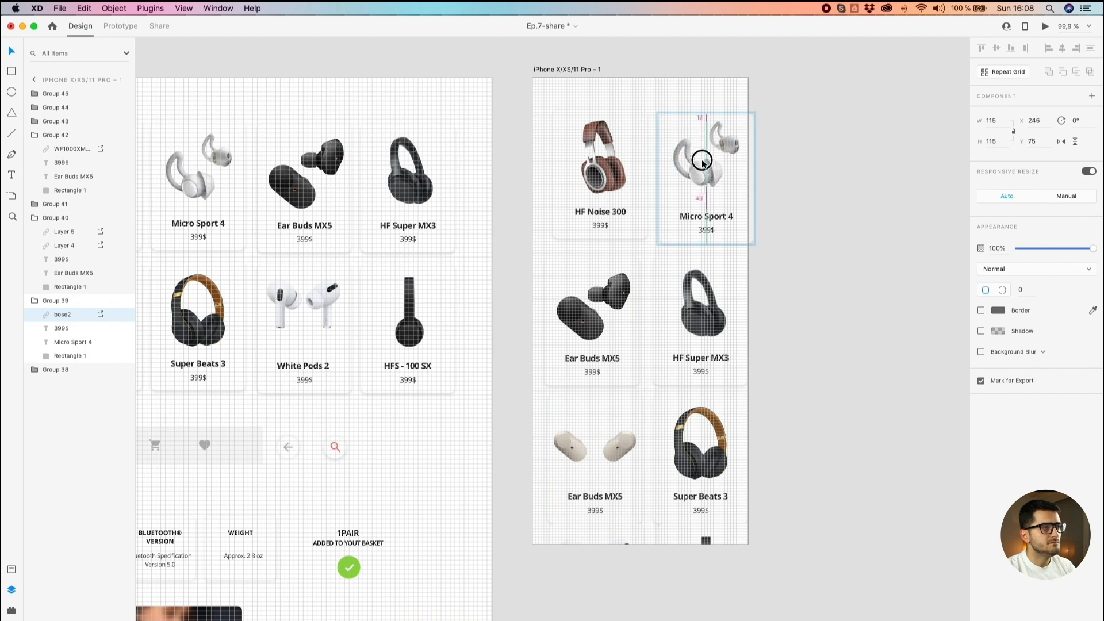
click(829, 202)
Step: Position the HF Noise 300 card at X 15, Y 40 and the Micro Sport 4 card at X 195, Y 40
click(615, 210)
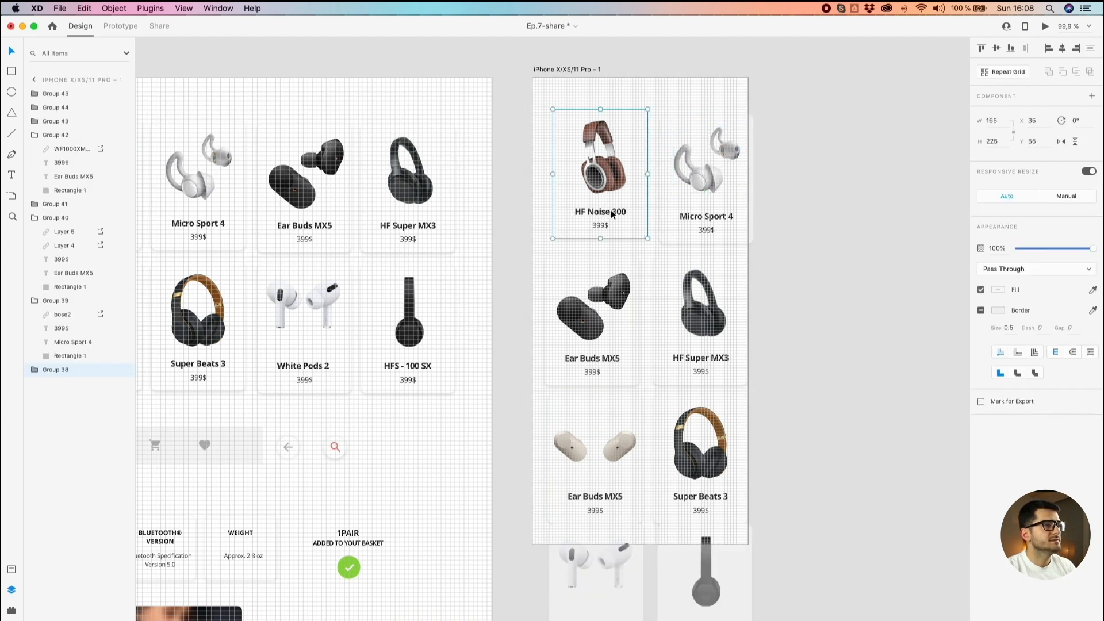
drag(577, 180, 562, 173)
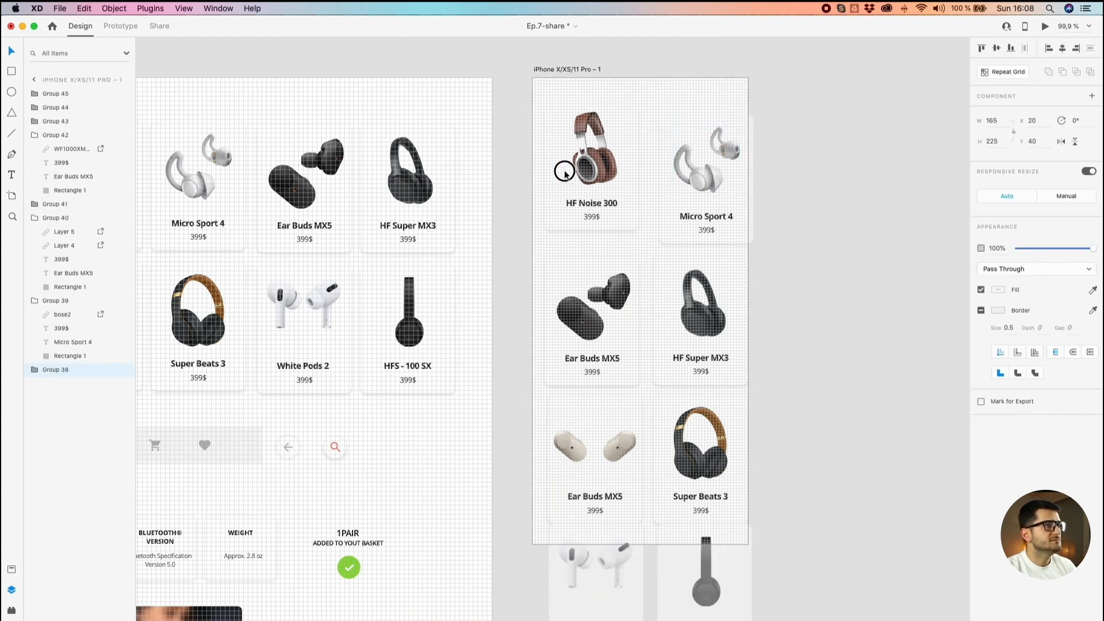
scroll(562, 173, up, 5)
drag(590, 117, 593, 188)
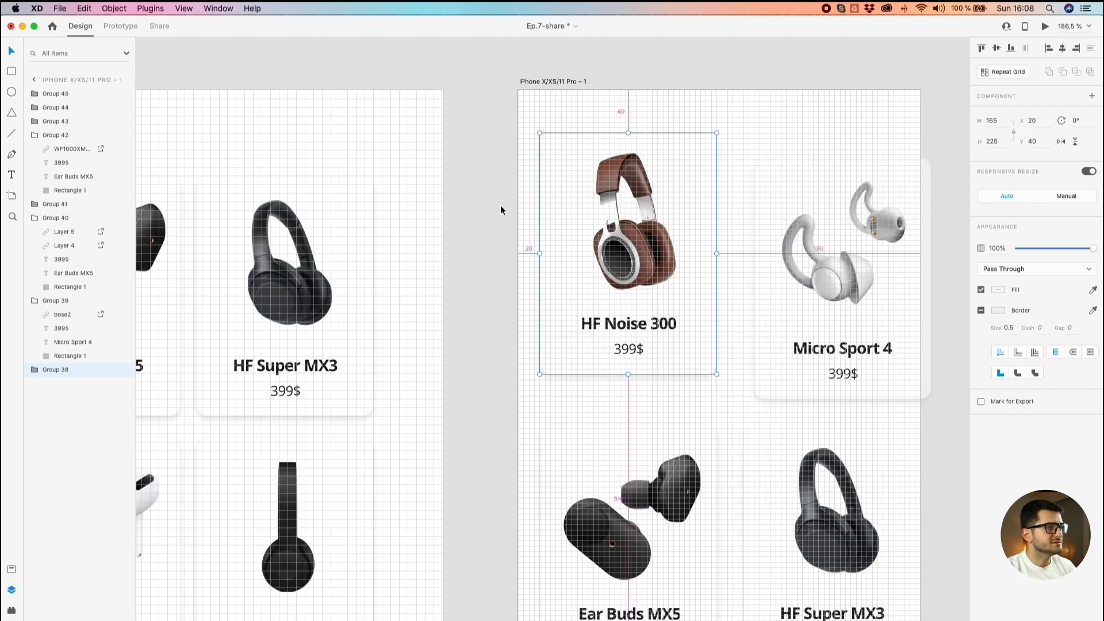
key(Left)
key(Left)
key(Left)
key(Left)
key(Left)
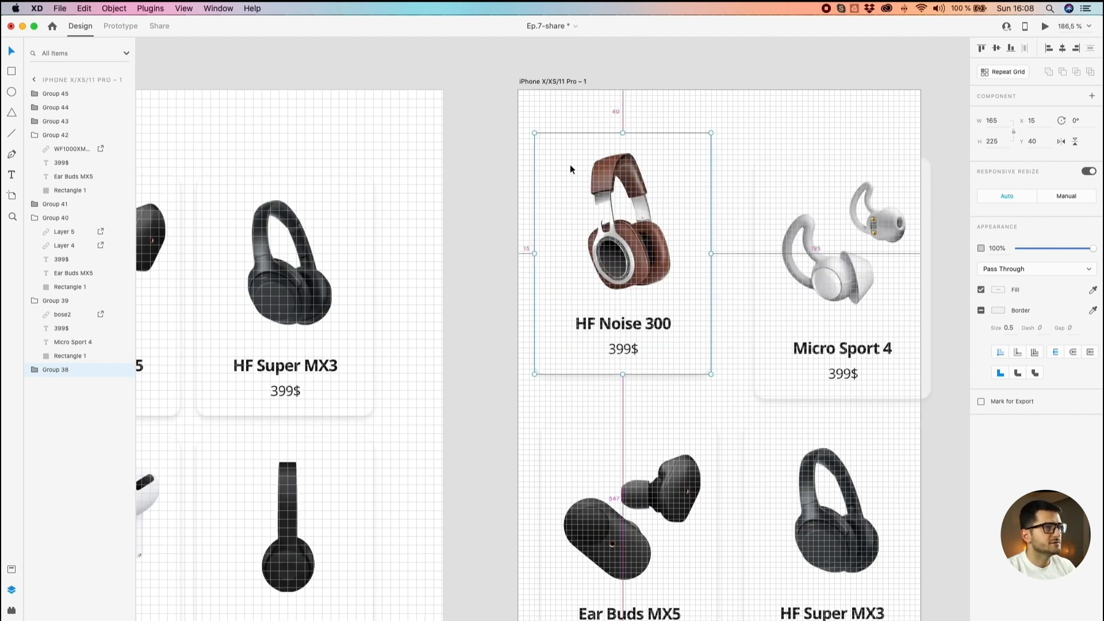
drag(853, 220, 827, 196)
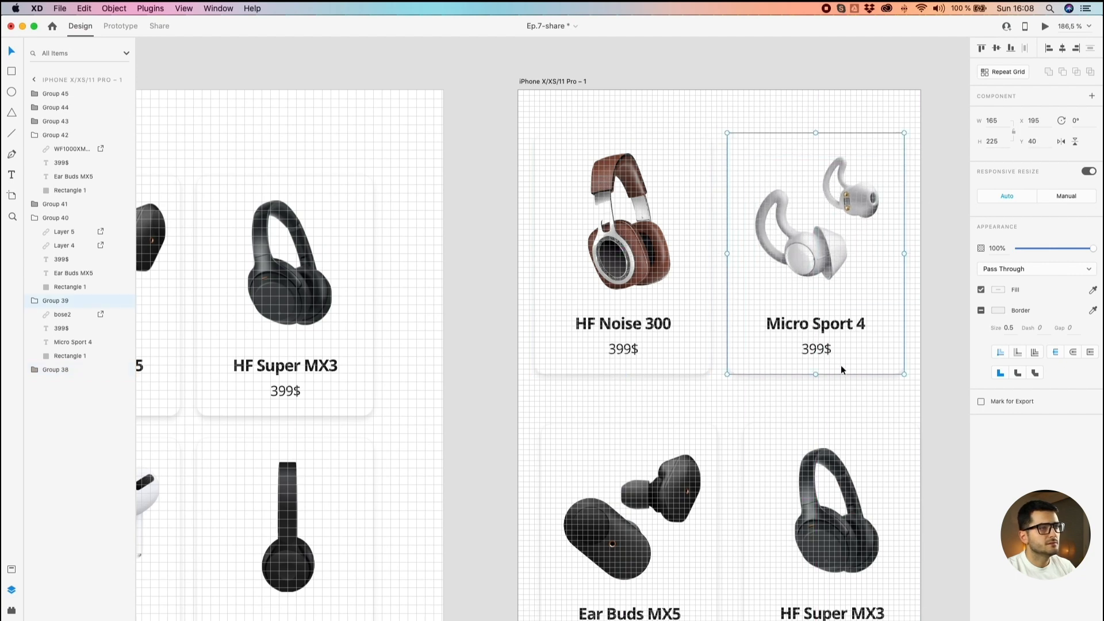
Step: Align the first-column cards, Ear Buds MX5, beige Ear Buds MX5 and White Pods 2, to the left edge of HF Noise 300
scroll(841, 364, down, 5)
click(635, 242)
scroll(635, 242, down, 5)
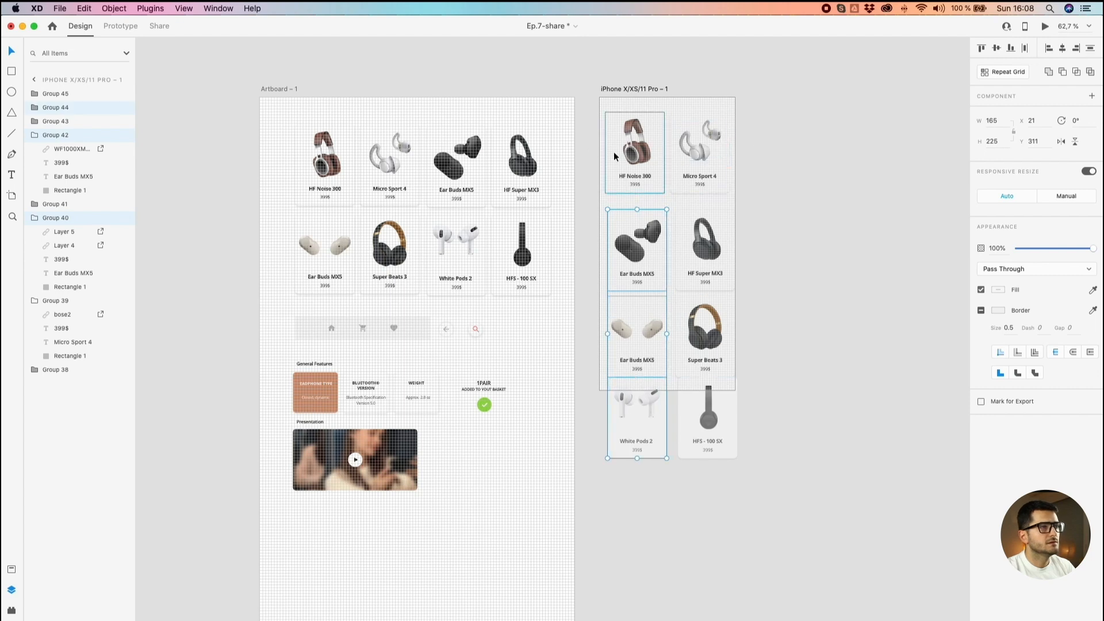
scroll(619, 154, up, 2)
click(633, 156)
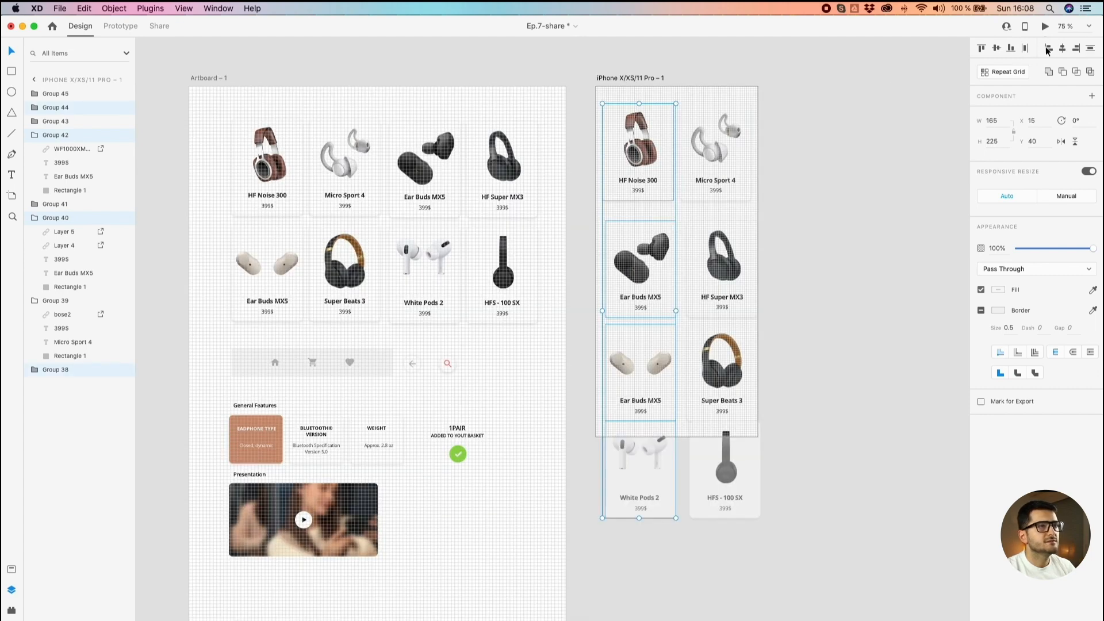
Step: Move the second-row Ear Buds MX5 and HF Super MX3 cards up to Y 280, aligned with the columns at X 15 and X 195
scroll(803, 169, up, 5)
click(460, 276)
scroll(460, 270, up, 4)
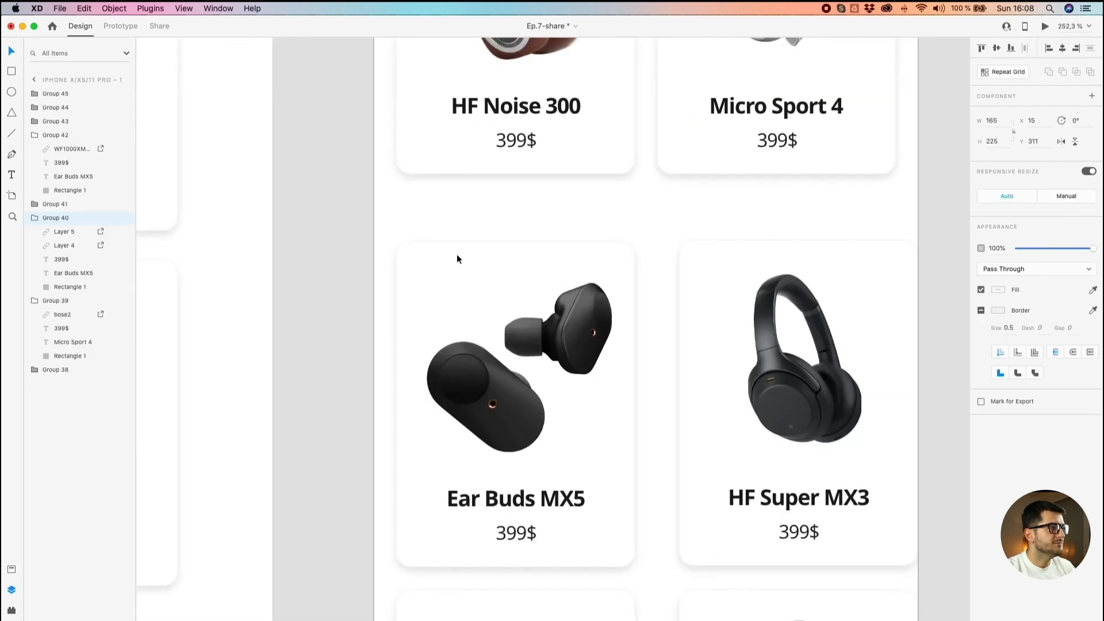
drag(458, 255, 466, 226)
drag(773, 290, 751, 246)
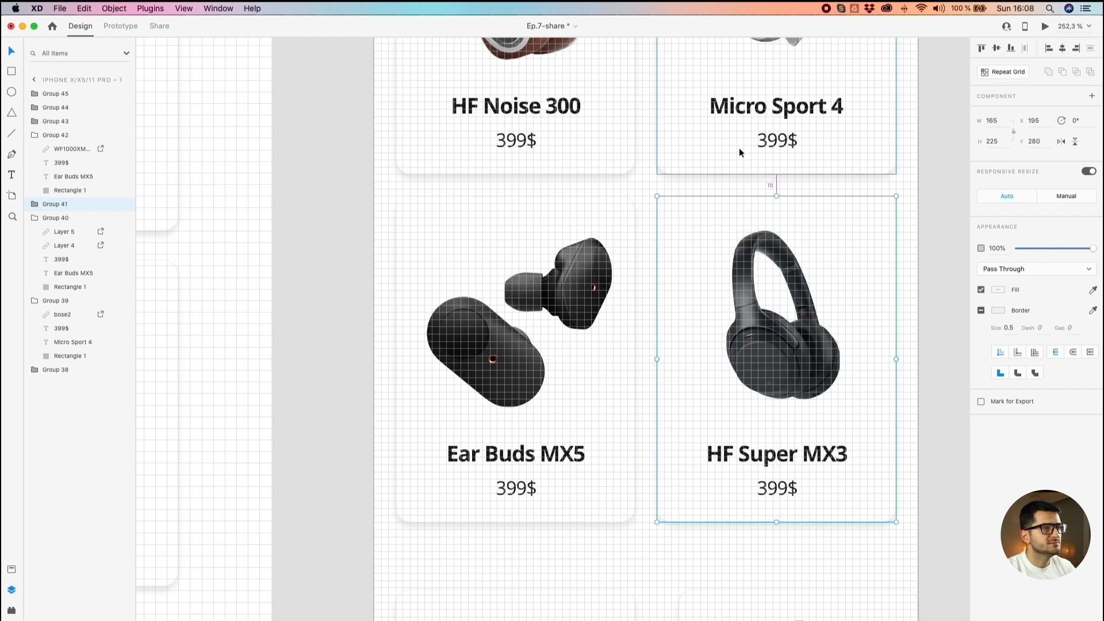
Step: Move the third- and fourth-row cards up to close the vertical gaps, aligning the second-column cards with those above
scroll(602, 397, down, 5)
drag(596, 350, 596, 299)
drag(779, 322, 762, 298)
scroll(702, 395, down, 5)
drag(586, 322, 589, 313)
drag(826, 370, 794, 347)
Step: Rename the iPhone X/XS/11 Pro – 1 artboard as Home
scroll(633, 259, down, 5)
key(super+apostrophe)
drag(471, 171, 538, 313)
click(540, 223)
drag(541, 212, 549, 328)
double_click(612, 63)
text(Home)
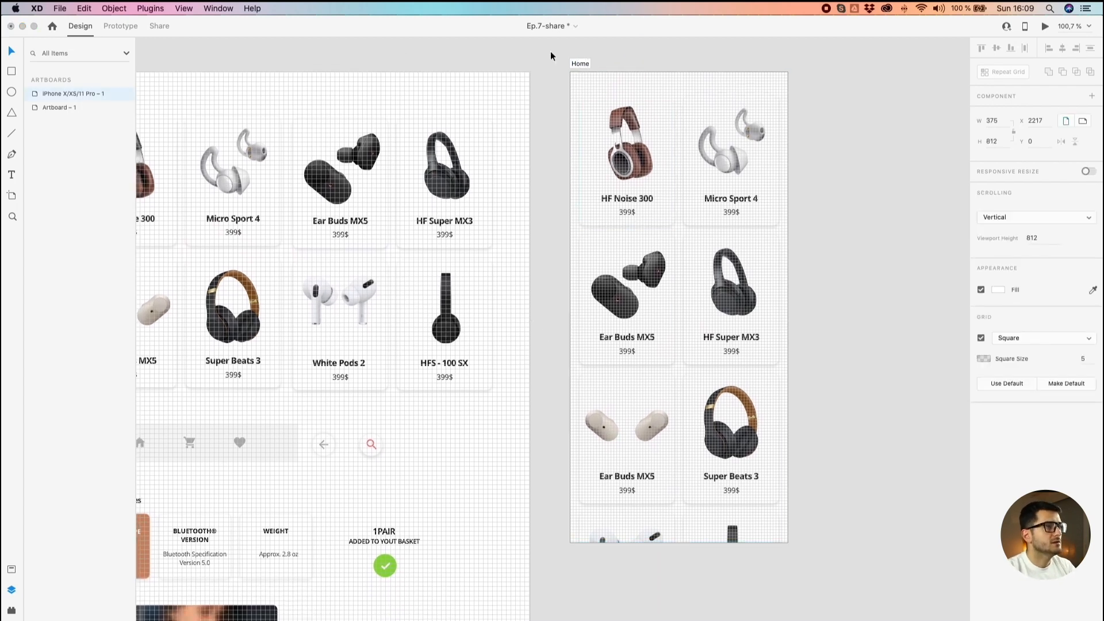
key(Return)
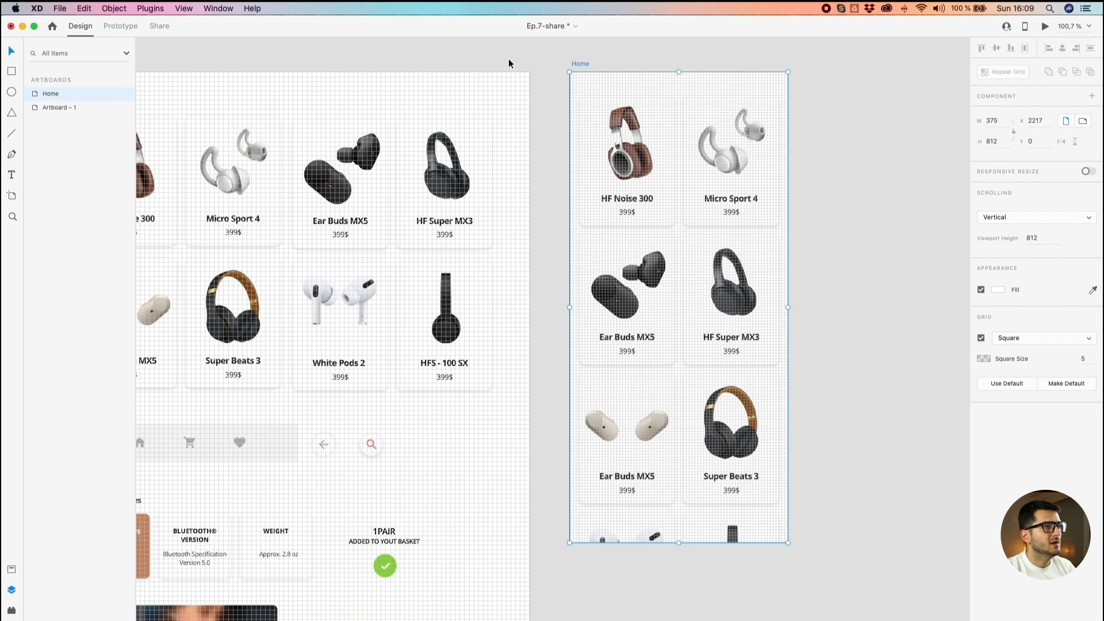
Step: Copy the back and search icons from Artboard – 1 onto the Home artboard, placing the back icon at X 15, Y 35
drag(507, 152, 524, 116)
scroll(521, 265, down, 2)
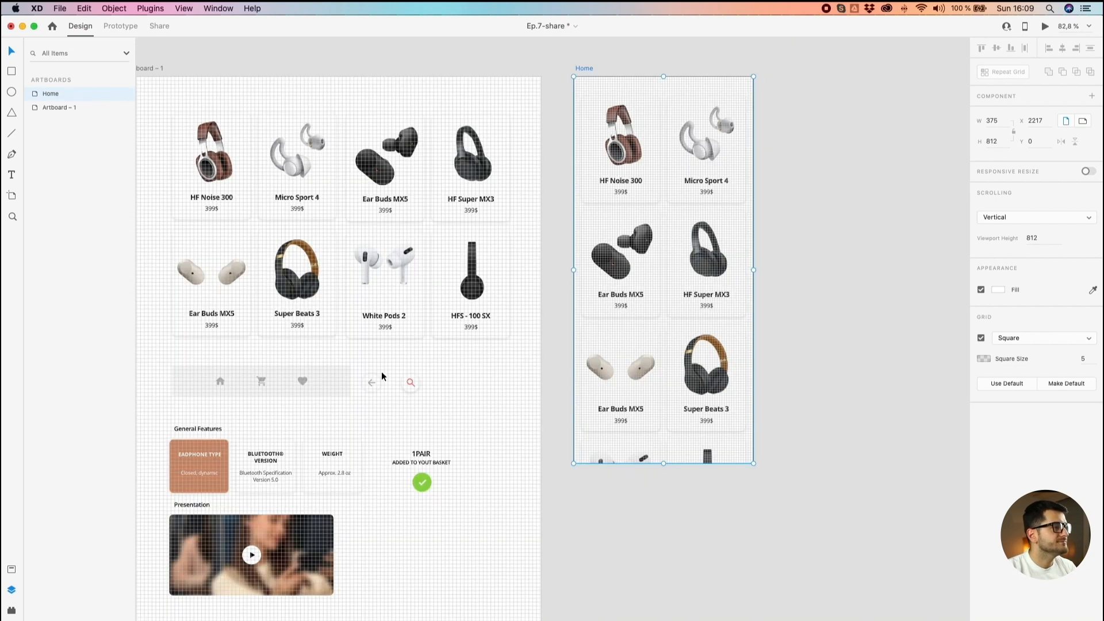
click(378, 379)
shift+click(412, 384)
drag(412, 387, 547, 87)
scroll(647, 105, up, 5)
drag(651, 158, 487, 112)
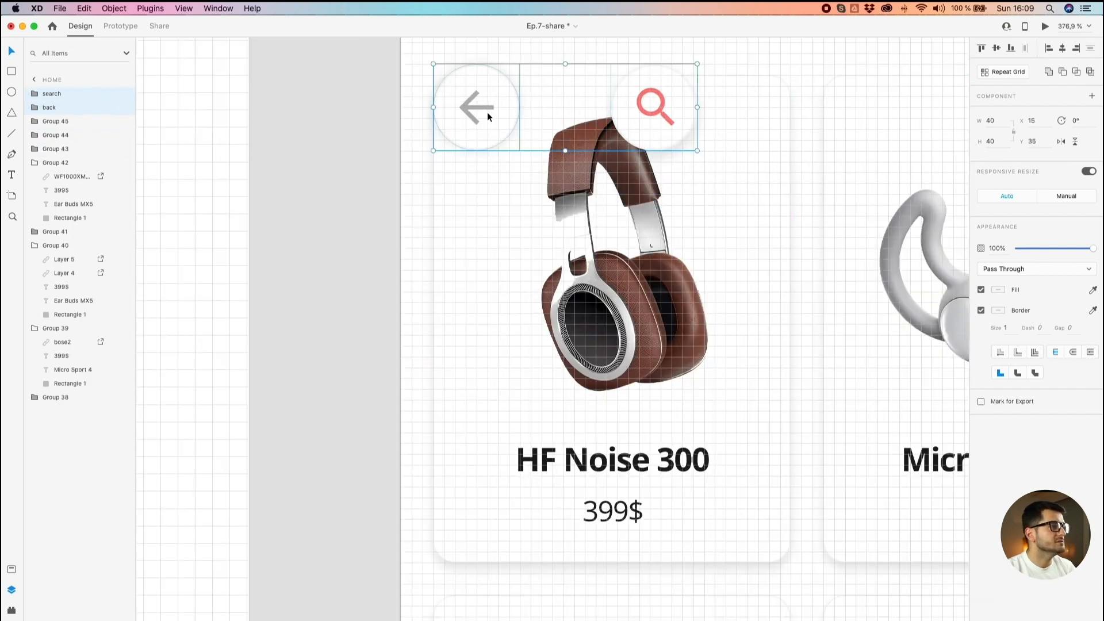
Step: Position the search icon at X 320, Y 30 and the back icon at X 15, Y 30 on the Home artboard
scroll(486, 114, down, 3)
click(350, 193)
scroll(493, 116, down, 3)
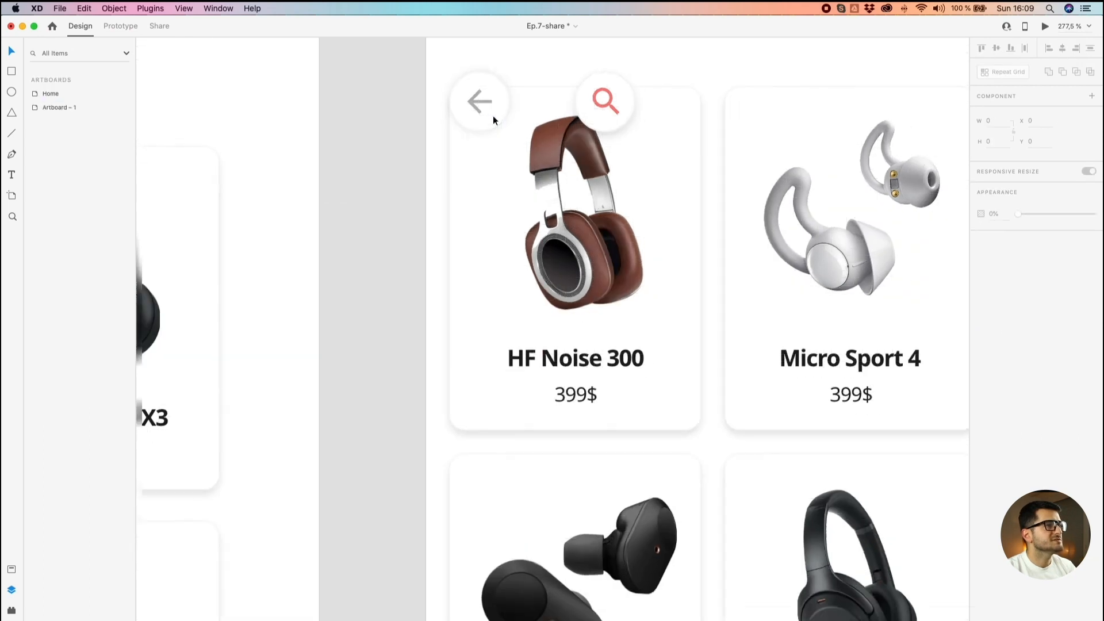
click(580, 112)
drag(578, 119, 872, 131)
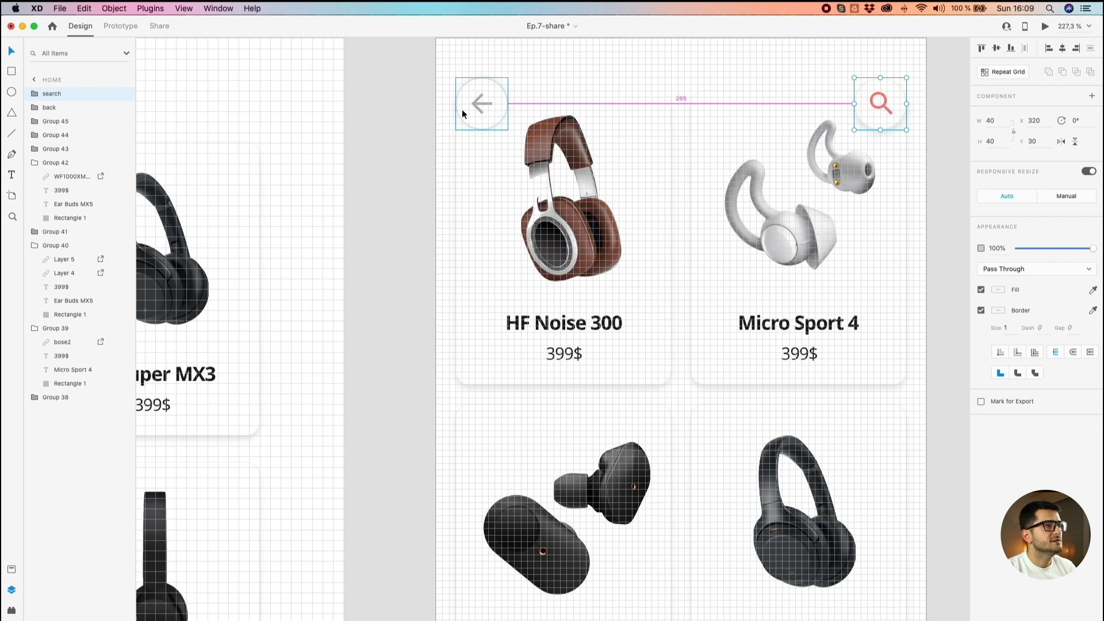
scroll(471, 109, down, 1)
scroll(472, 108, down, 5)
key(super+apostrophe)
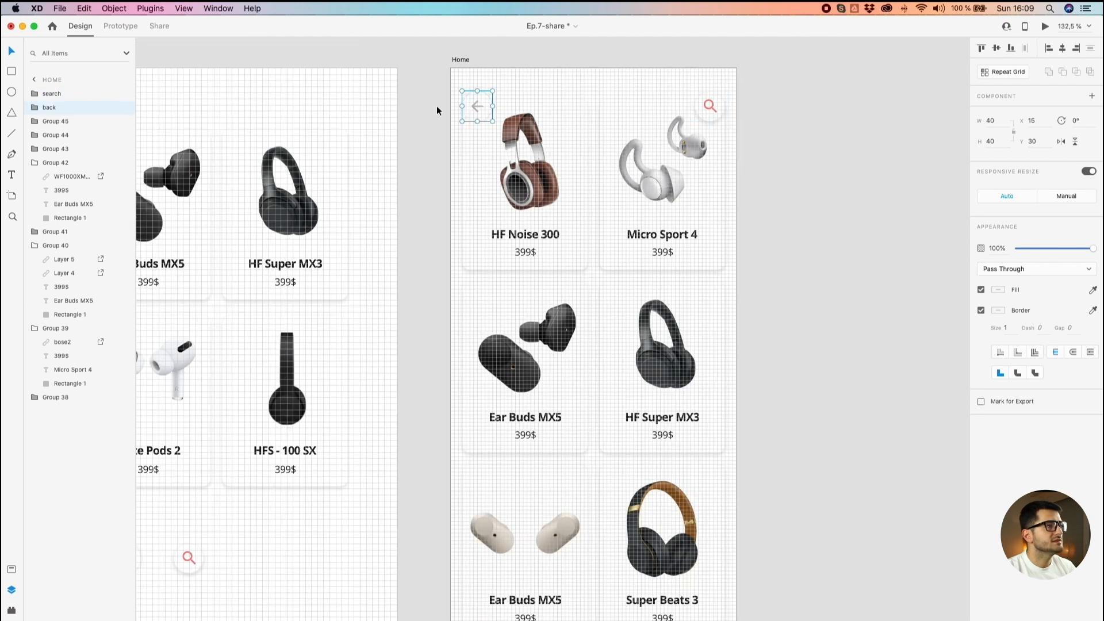
click(838, 167)
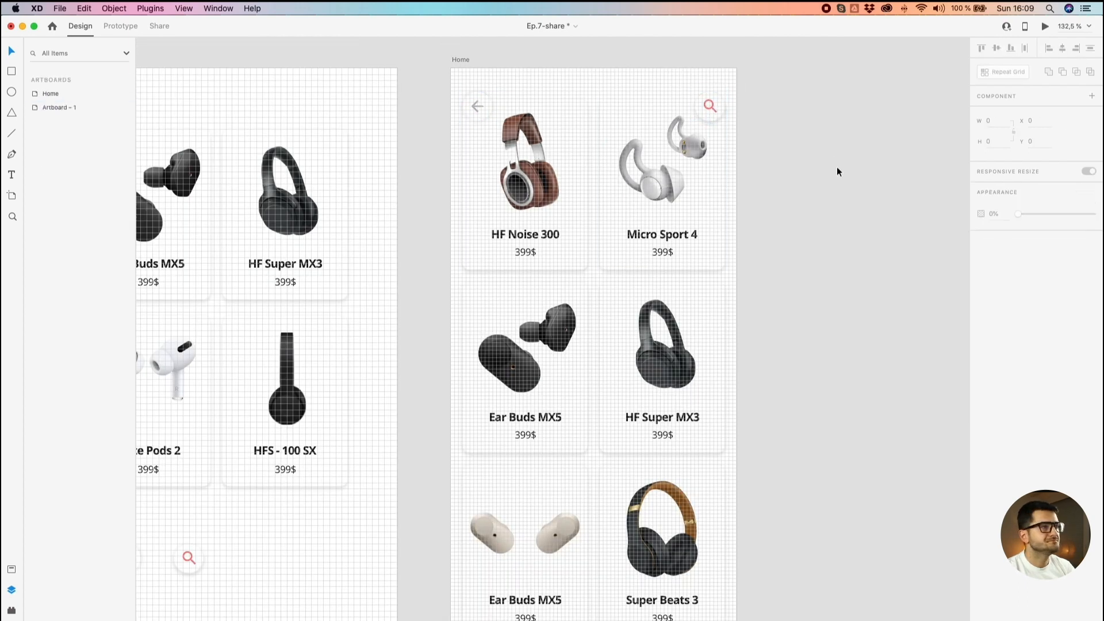
Step: Copy the menu bar from Artboard – 1 to the lower edge of the Home artboard at X 0, Y 747
scroll(838, 167, down, 2)
drag(802, 318, 799, 226)
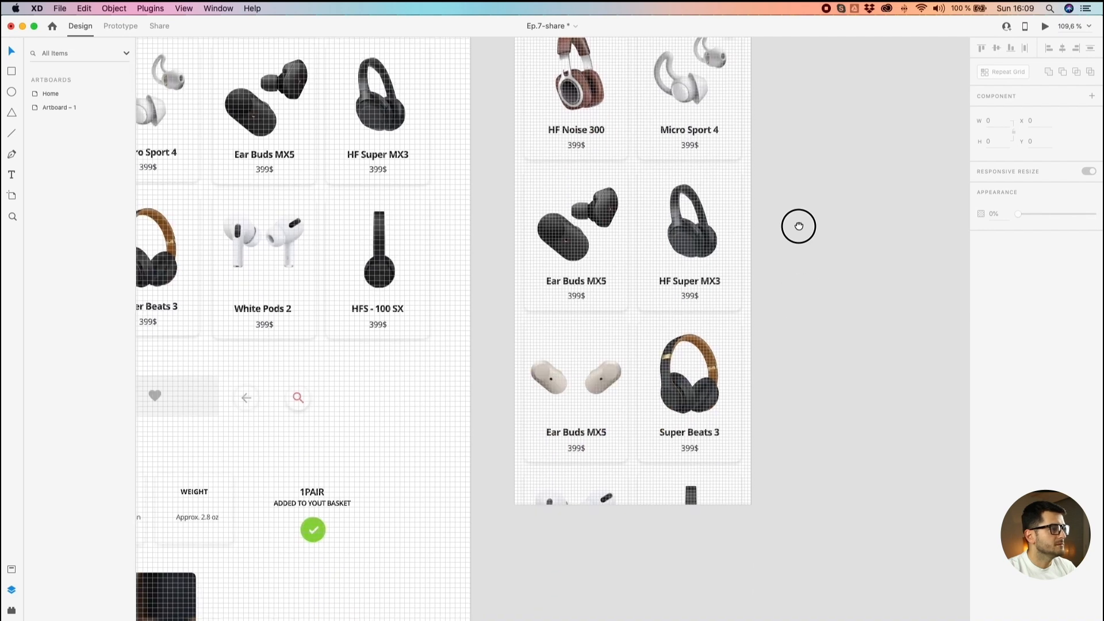
drag(178, 391, 742, 502)
scroll(692, 451, up, 3)
scroll(743, 496, down, 5)
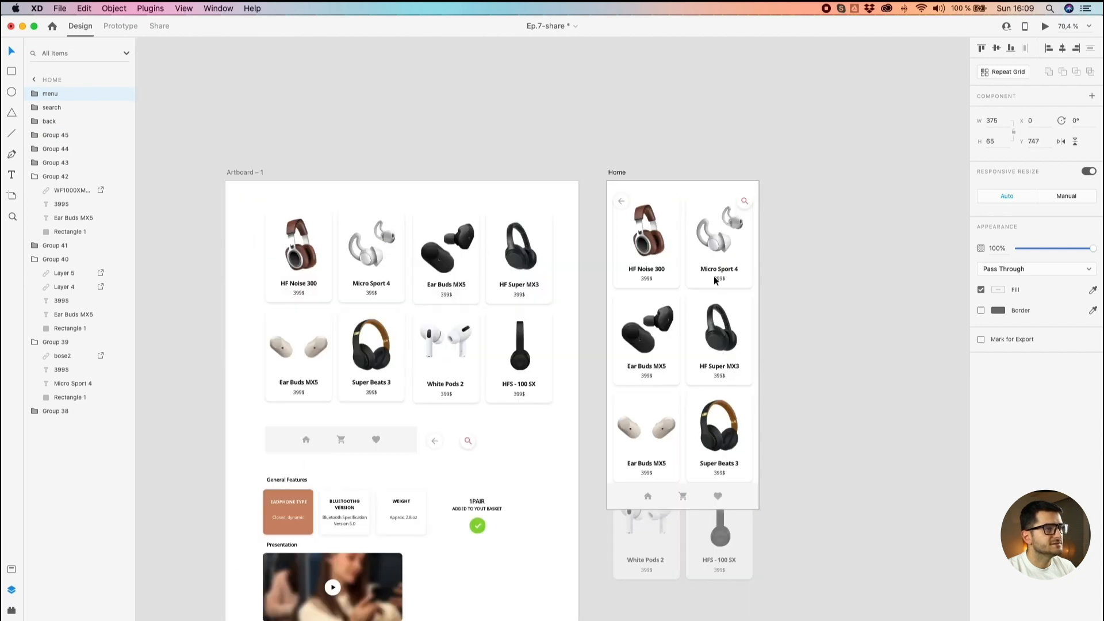
Step: Bring the menu, search icon, back icon and second-row Ear Buds MX5 card to the front of the Home artboard
shift+click(743, 202)
shift+click(621, 204)
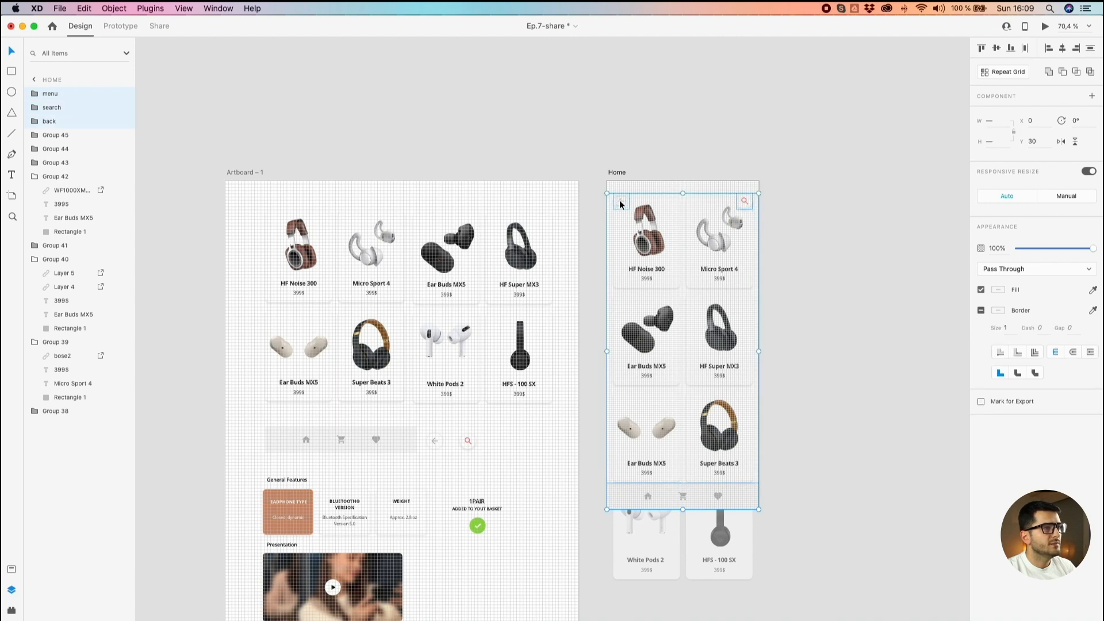
shift+click(627, 299)
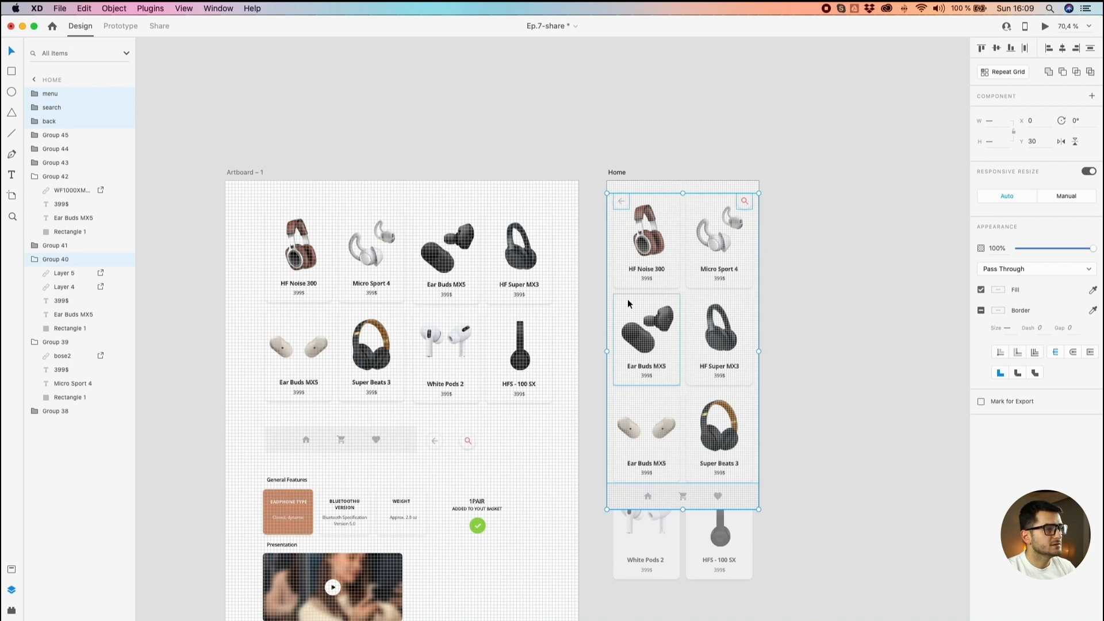
right_click(627, 299)
click(670, 485)
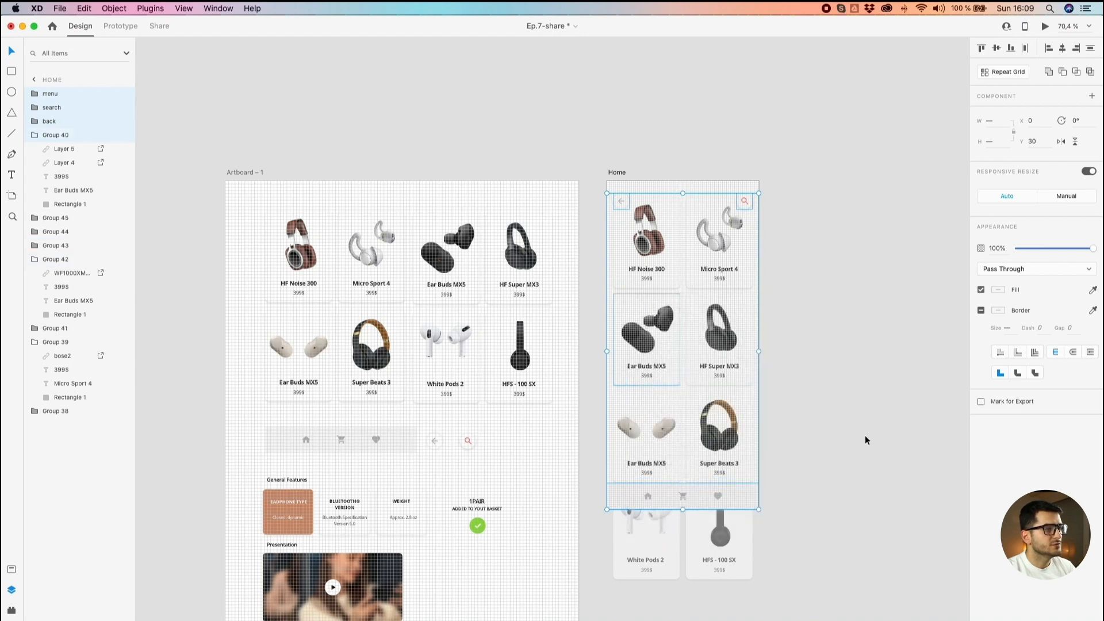
Step: Bring only the second-row Ear Buds MX5 card in front of all other Home artboard layers
click(865, 437)
click(639, 311)
right_click(639, 313)
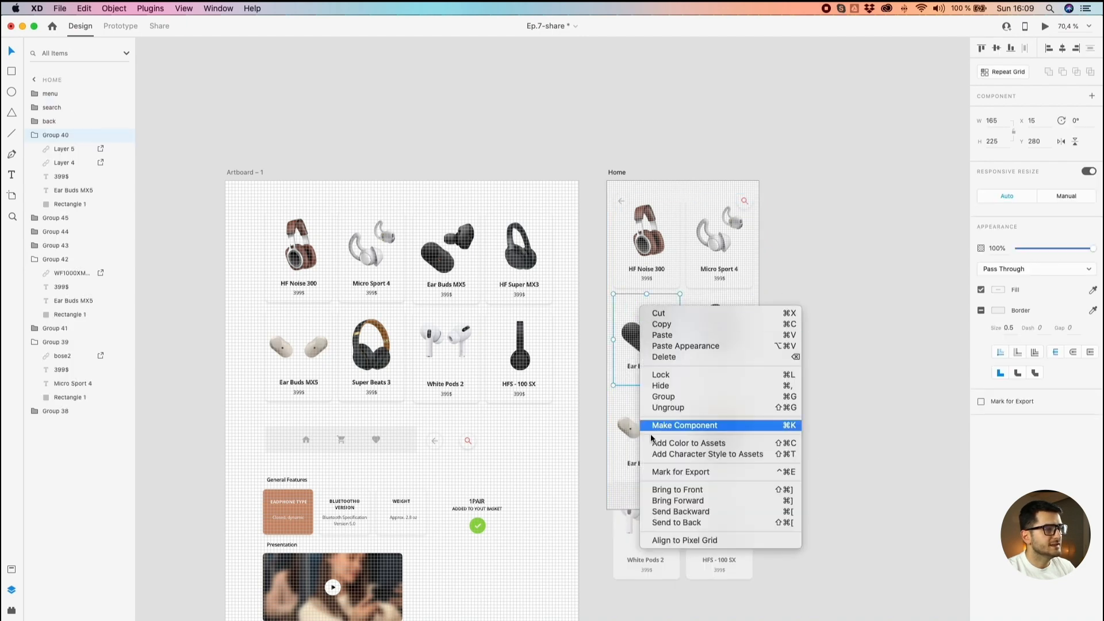
click(656, 490)
Step: Reorder the Ear Buds MX5 card's layer to sit below the menu, search and back layers
click(34, 94)
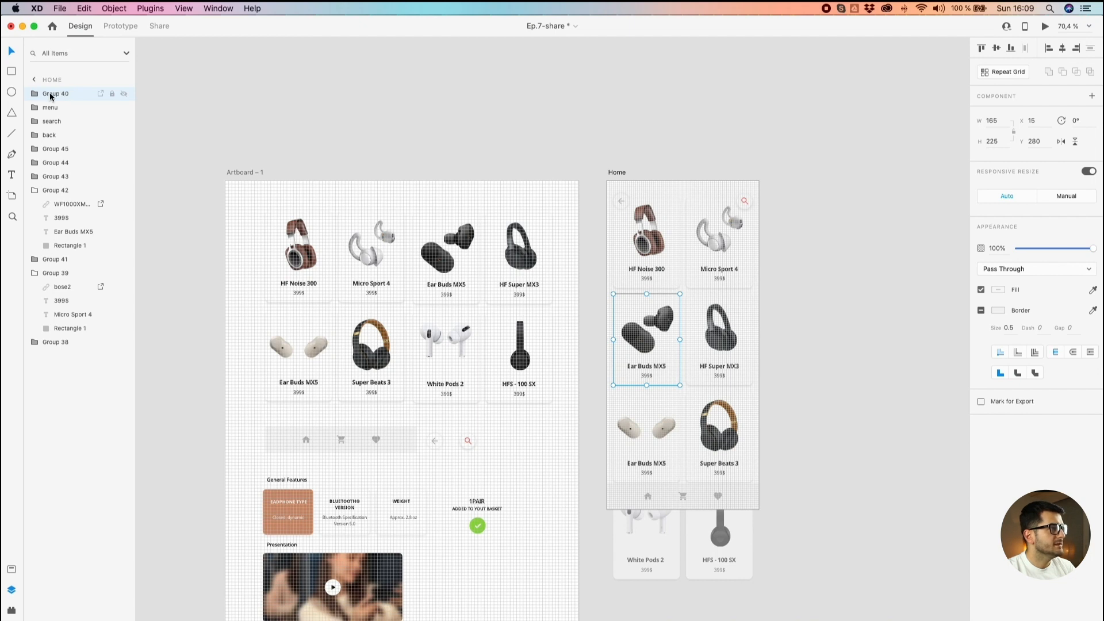
drag(39, 99, 42, 115)
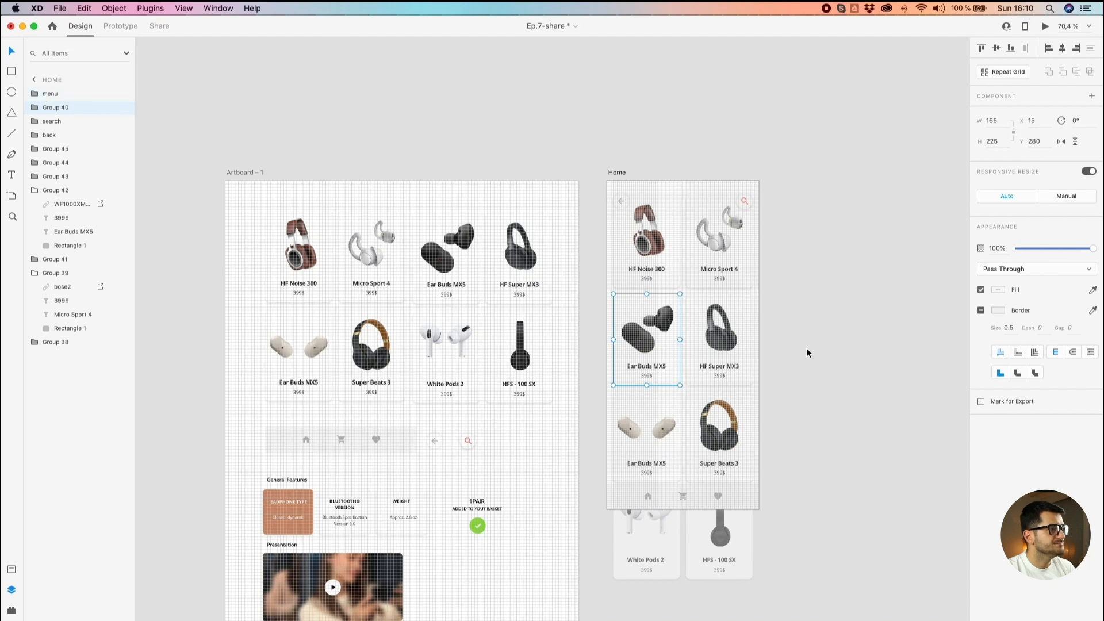
drag(32, 115, 44, 133)
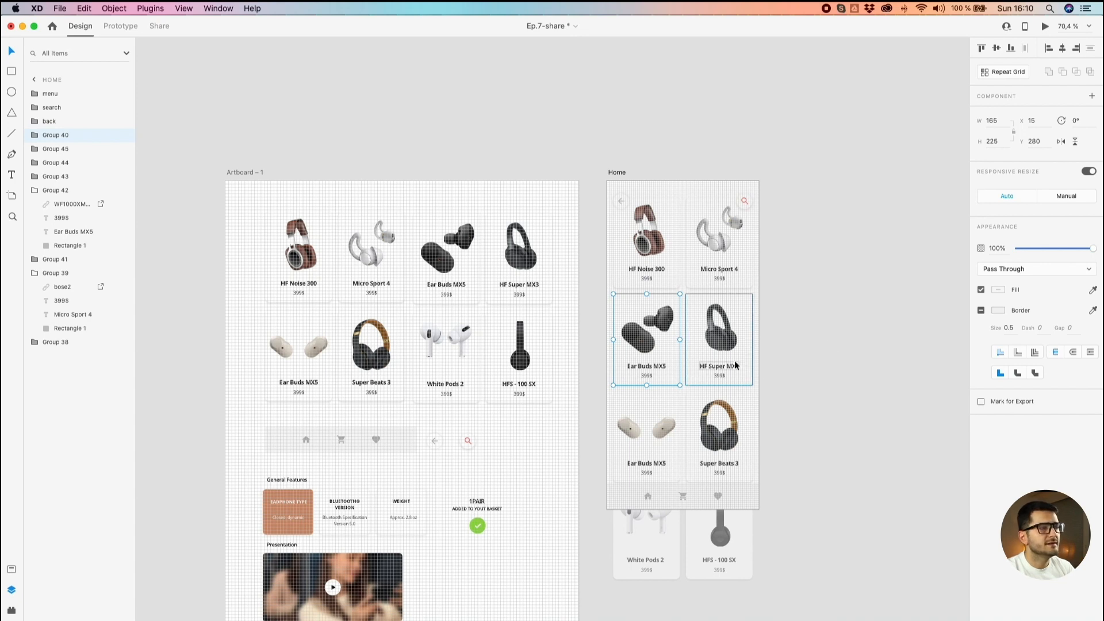
click(621, 203)
click(745, 200)
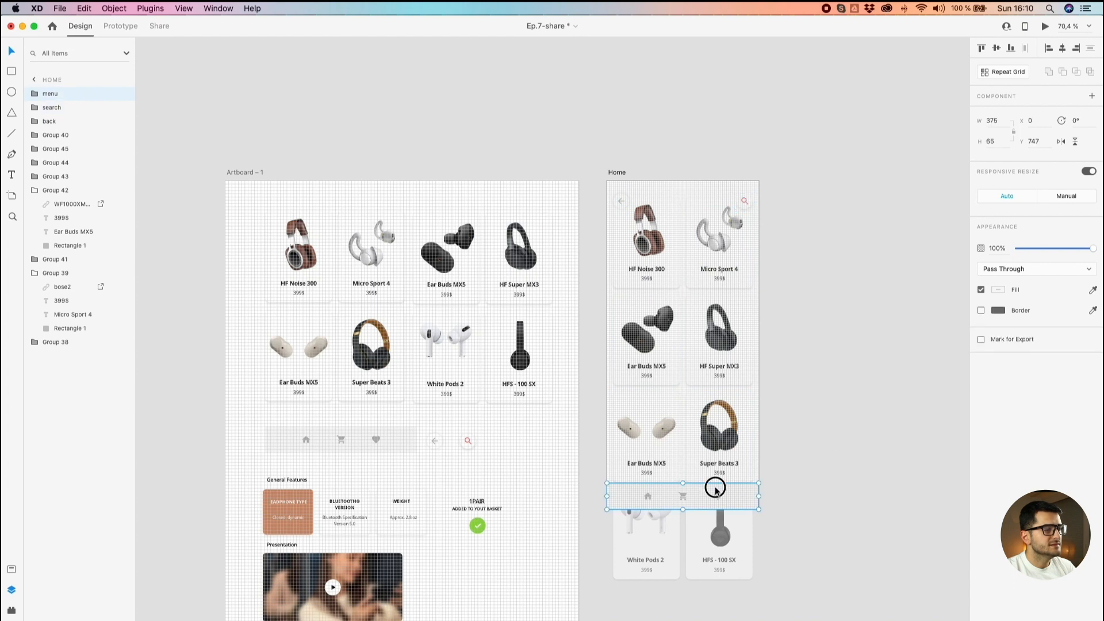
click(861, 440)
Step: Duplicate the Home artboard beside the original
drag(862, 440, 698, 350)
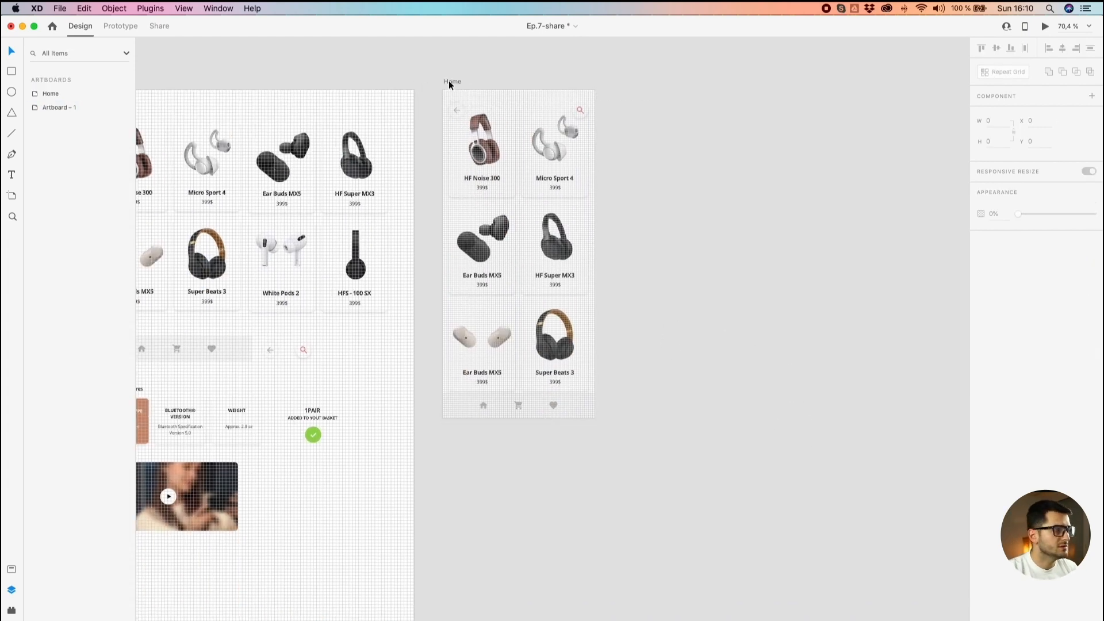
drag(450, 81, 631, 76)
click(816, 115)
drag(816, 115, 759, 124)
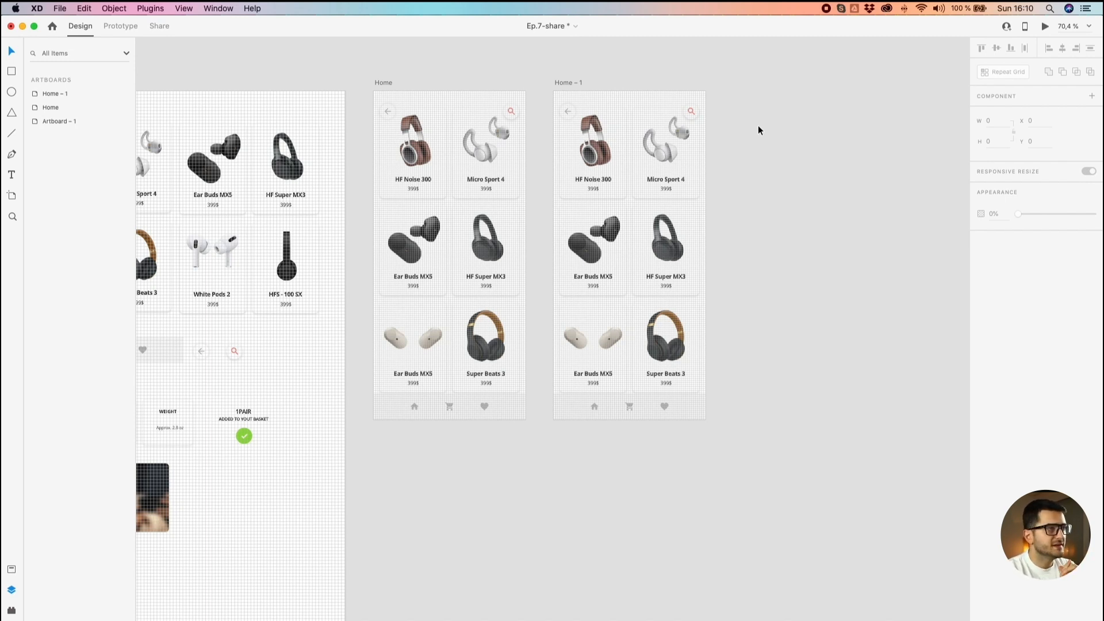
Step: Increase the height of the HF Noise 300 and Micro Sport 4 cards on Home – 1 by 15, to 240
scroll(609, 140, up, 5)
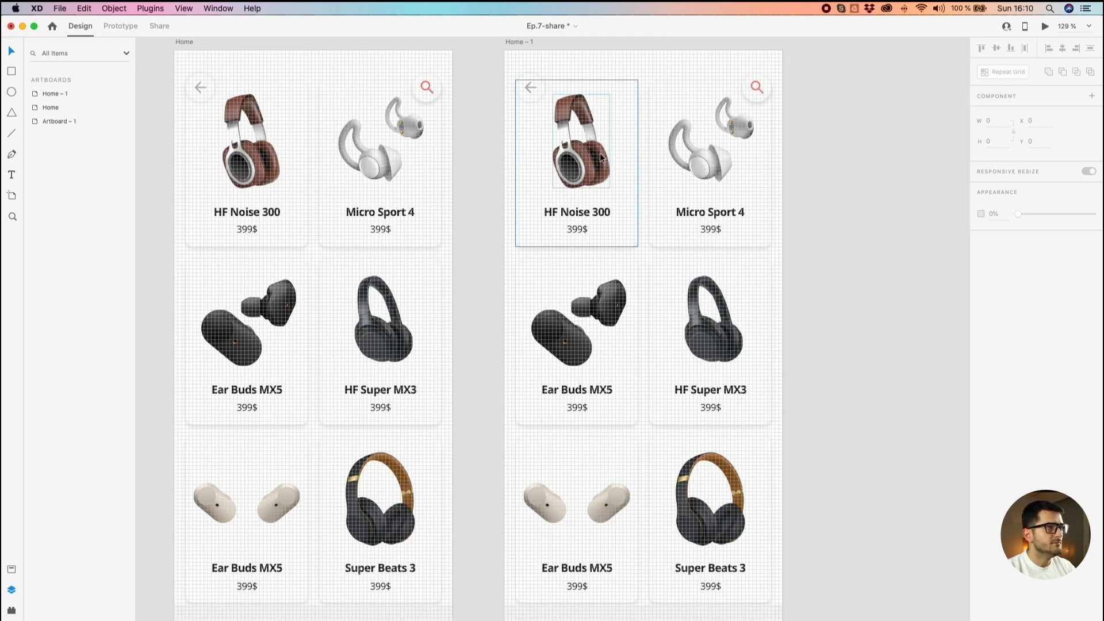
click(575, 234)
shift+click(656, 233)
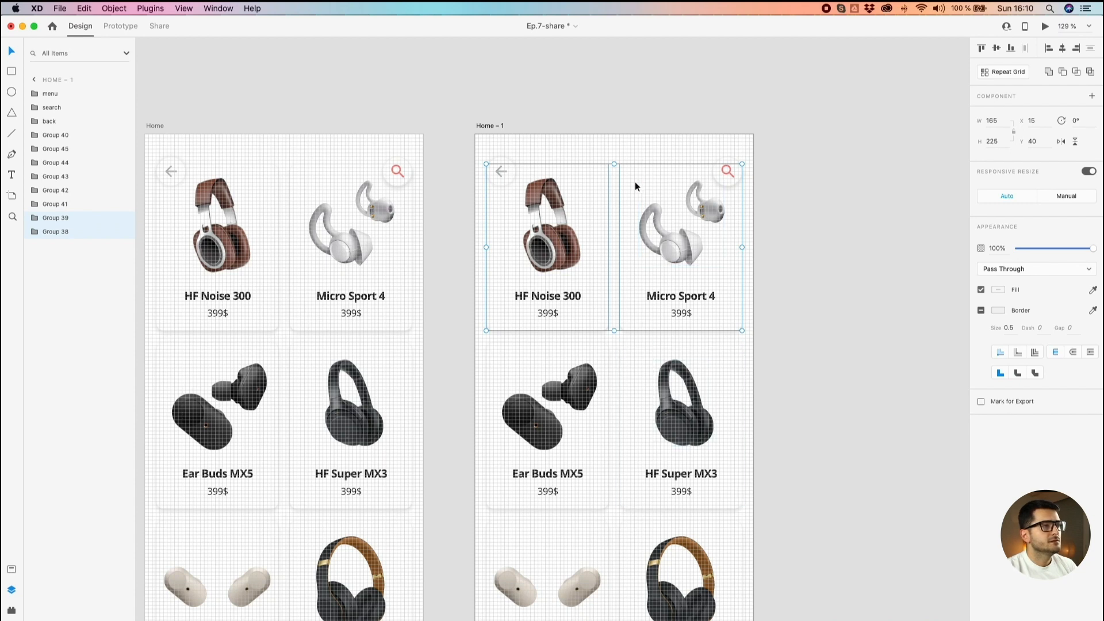
click(1001, 138)
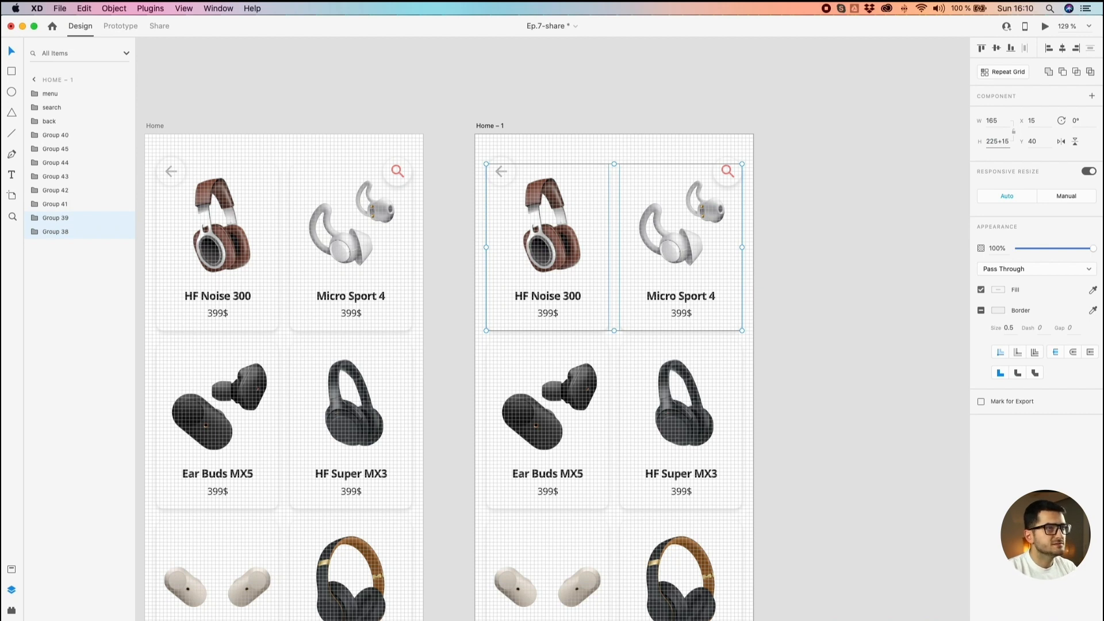
key(Return)
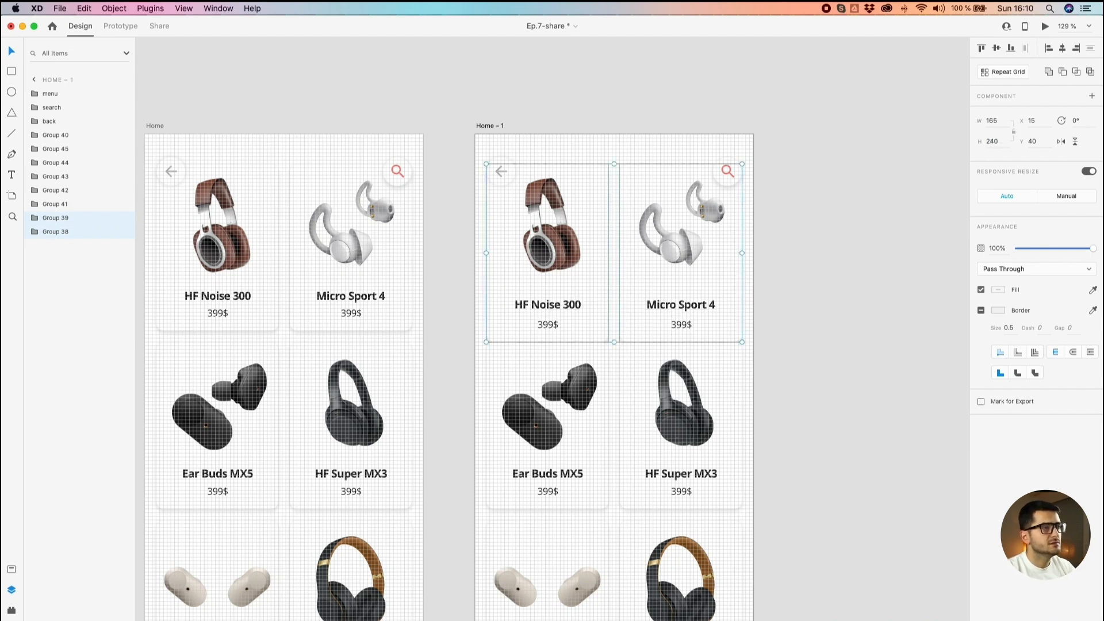
Step: Try to set the height of the cards below the first row on Home – 1 to 240
scroll(769, 439, down, 5)
click(701, 253)
shift+click(521, 248)
shift+click(536, 411)
shift+click(668, 411)
shift+click(687, 538)
shift+click(565, 577)
click(988, 141)
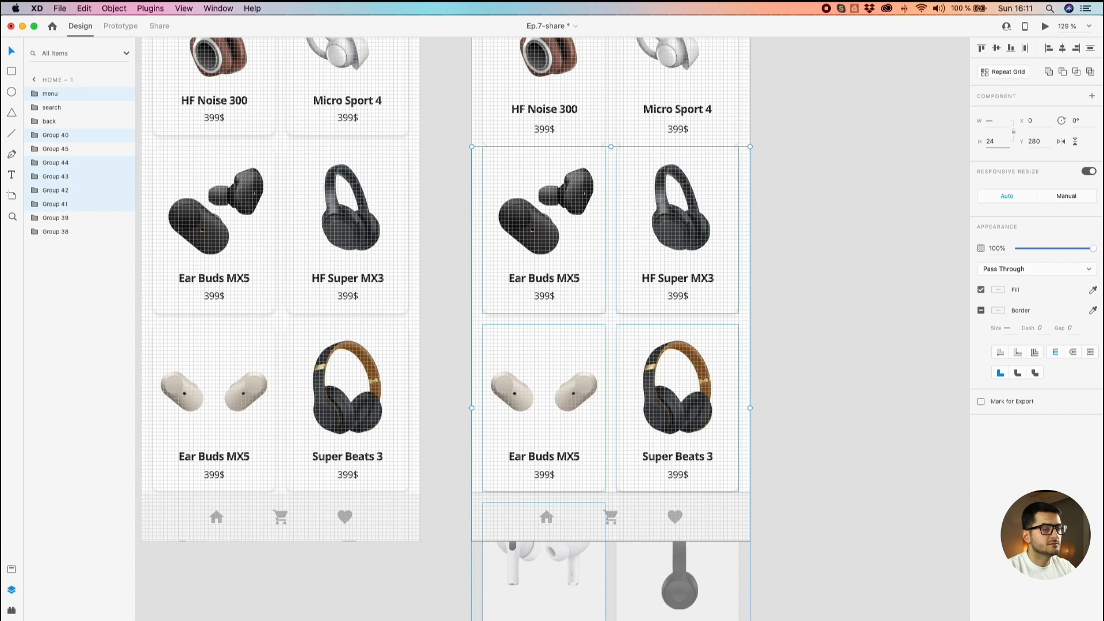
text(240)
key(Return)
scroll(720, 276, up, 5)
click(689, 183)
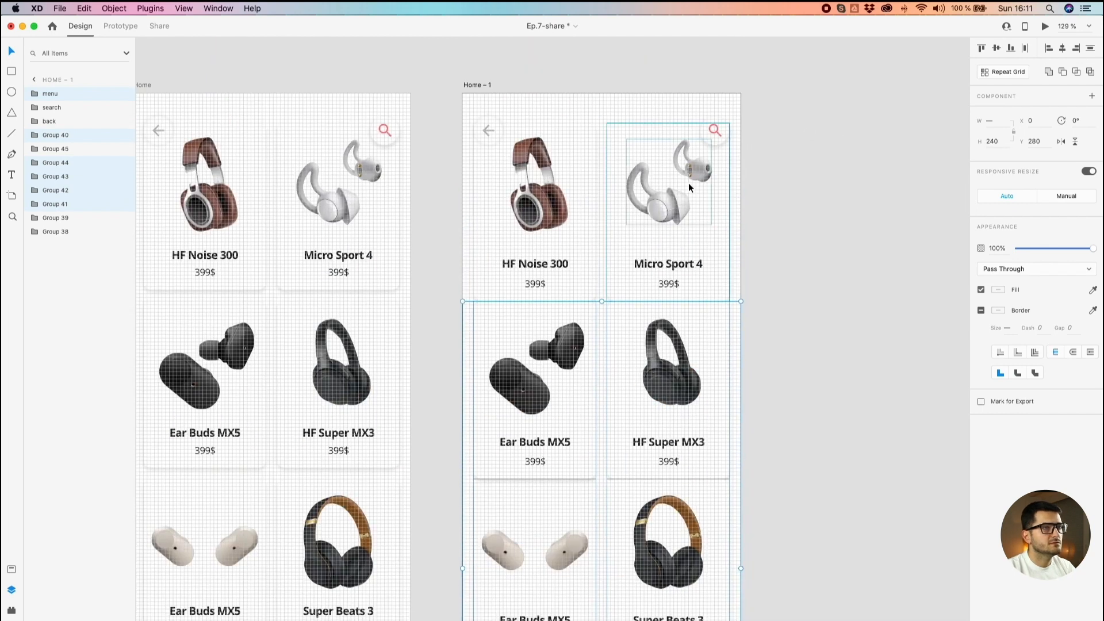
scroll(760, 303, down, 5)
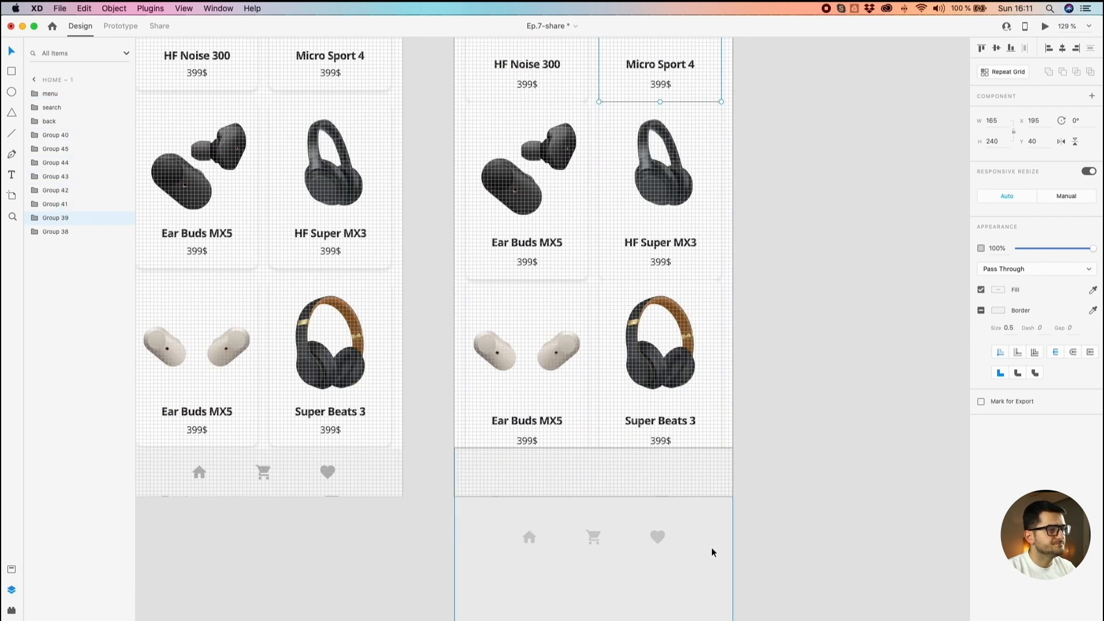
Step: Undo the last height change on the Home – 1 artboard
click(803, 500)
key(super+z)
click(802, 505)
scroll(782, 469, down, 2)
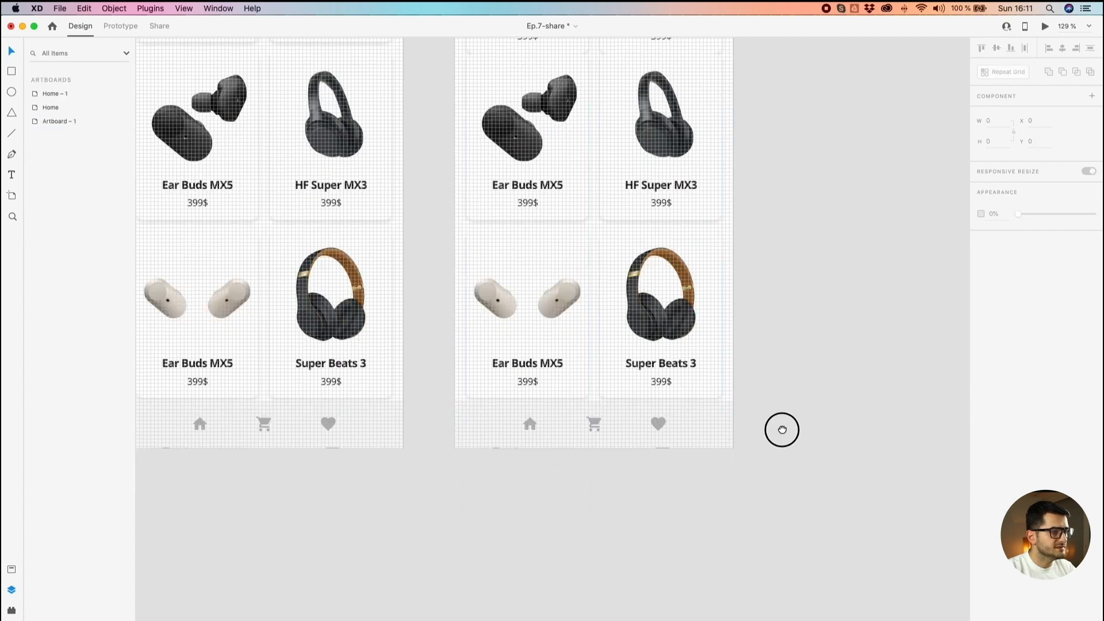
Step: Hide the menu on Home – 1 and increase the height of the six cards below the first row by 15, to 240
click(729, 398)
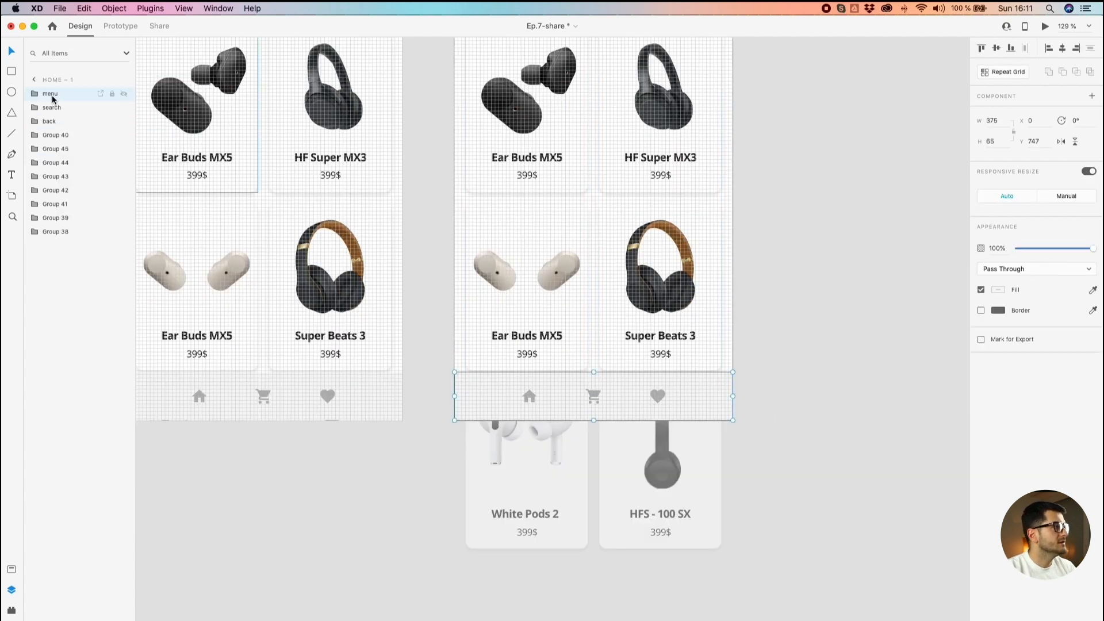
click(124, 94)
click(581, 468)
shift+click(647, 477)
shift+click(650, 281)
shift+click(547, 285)
shift+click(575, 127)
shift+click(663, 124)
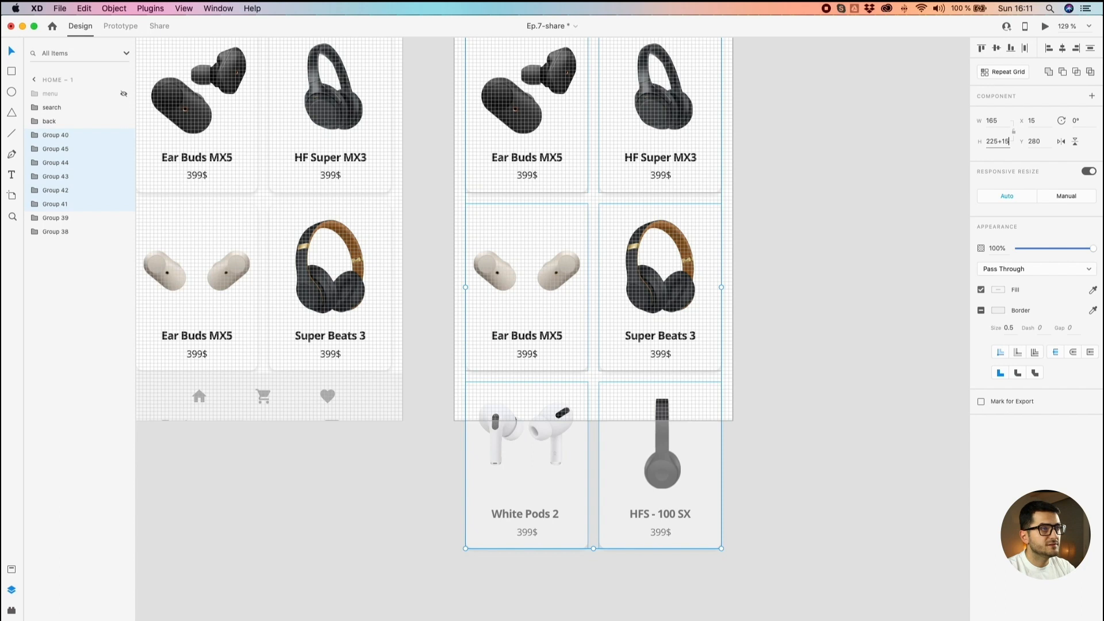
text(225+15)
key(Return)
scroll(803, 217, up, 5)
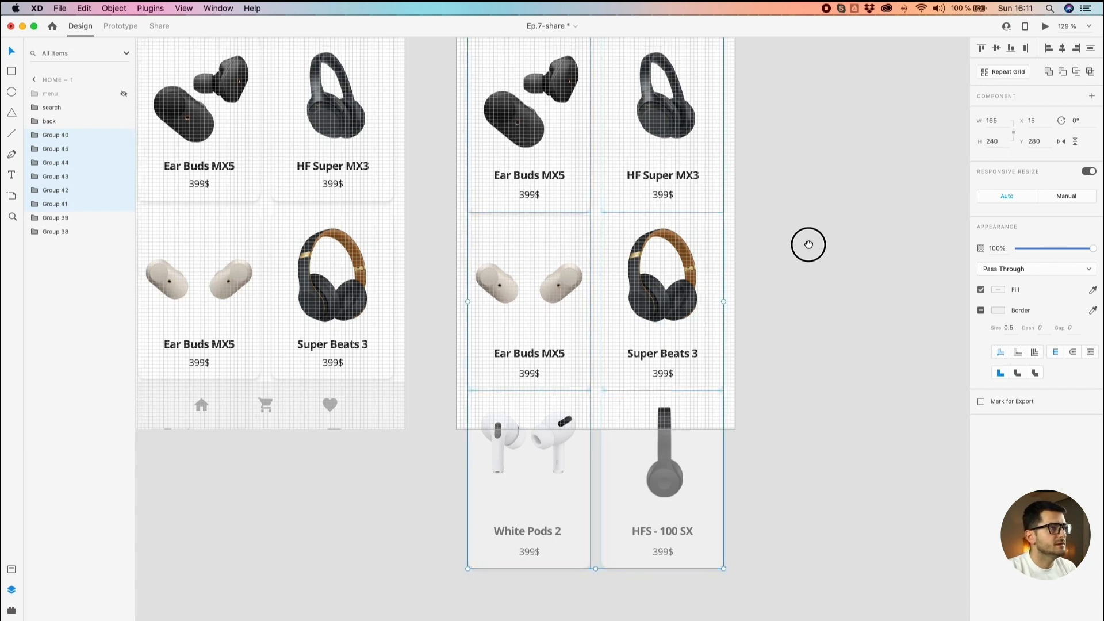
Step: Move the six lower cards on Home – 1 down together to Y 300, leaving a 20 gap below the first row
scroll(820, 291, down, 5)
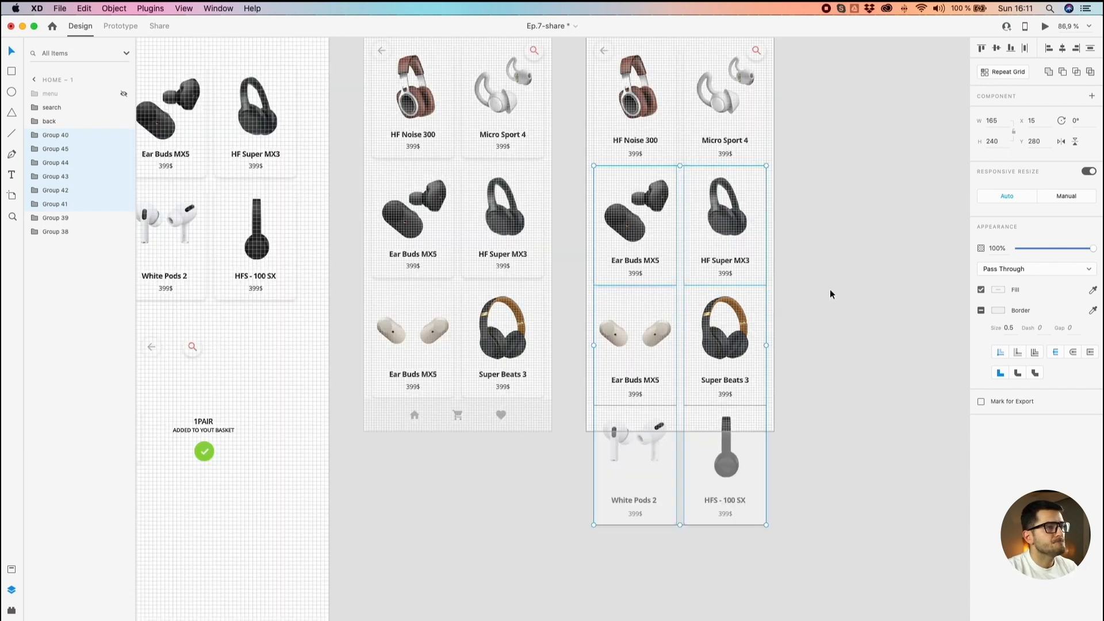
click(751, 227)
drag(802, 230, 636, 513)
scroll(657, 230, up, 5)
drag(656, 216, 656, 219)
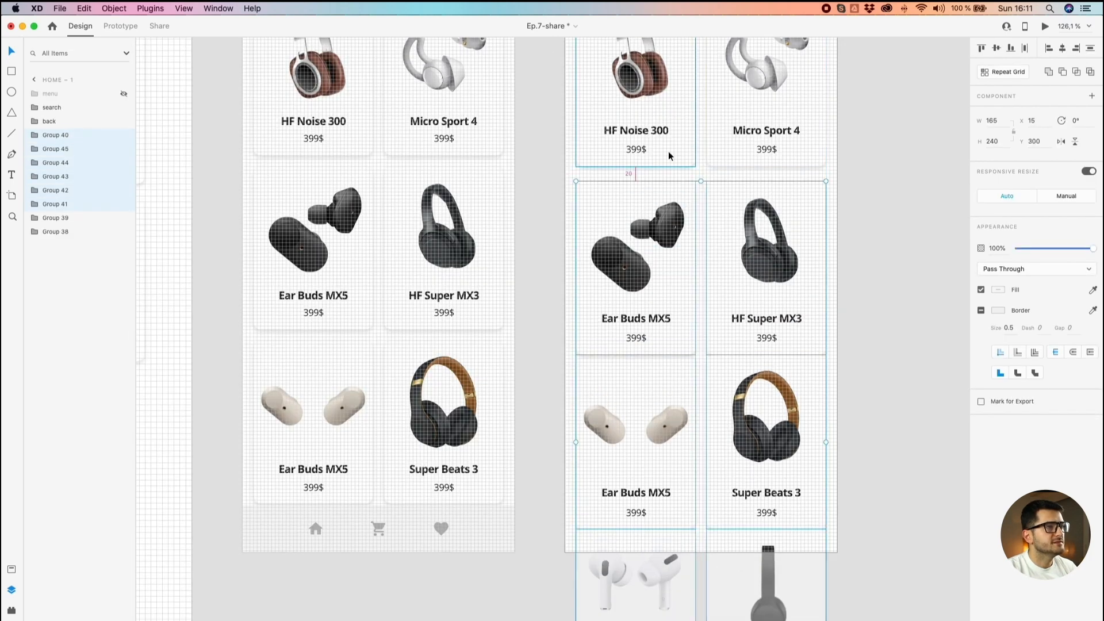
Step: Nudge the six lower cards on Home – 1 up by 5 to Y 295, leaving a 15 gap below the first row
key(Up)
key(Up)
key(Up)
key(Up)
key(Up)
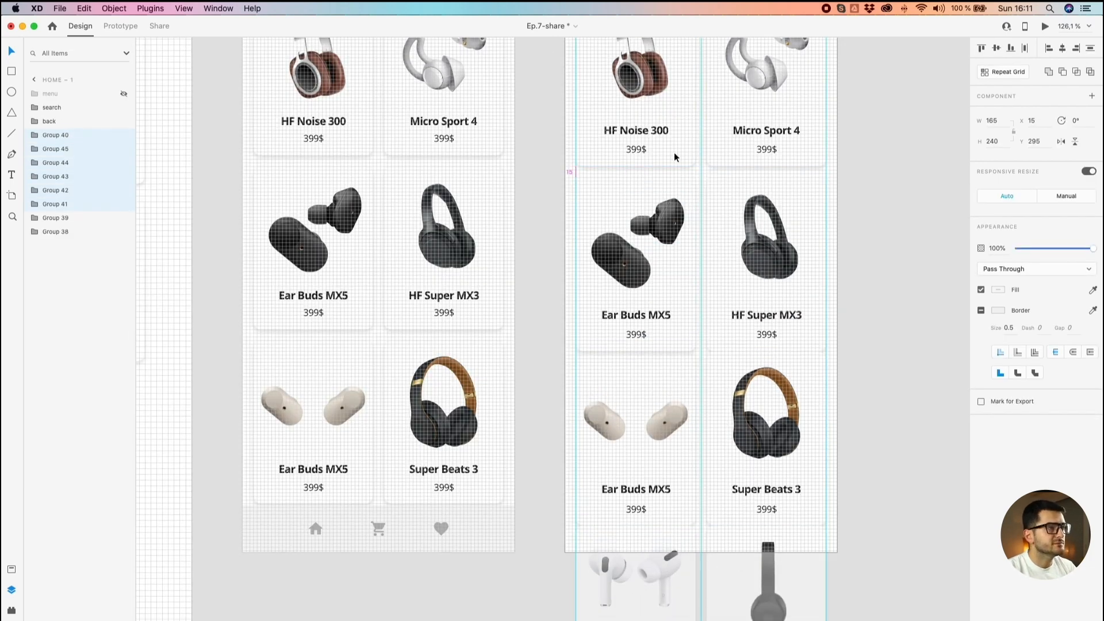
Step: Move the four cards of the third and fourth rows on Home – 1 down by 15 to separate them from the second row
scroll(674, 153, down, 5)
scroll(547, 261, down, 2)
drag(549, 261, 775, 434)
key(Down)
key(Down)
key(Down)
key(Down)
key(Down)
key(shift+Down)
click(872, 419)
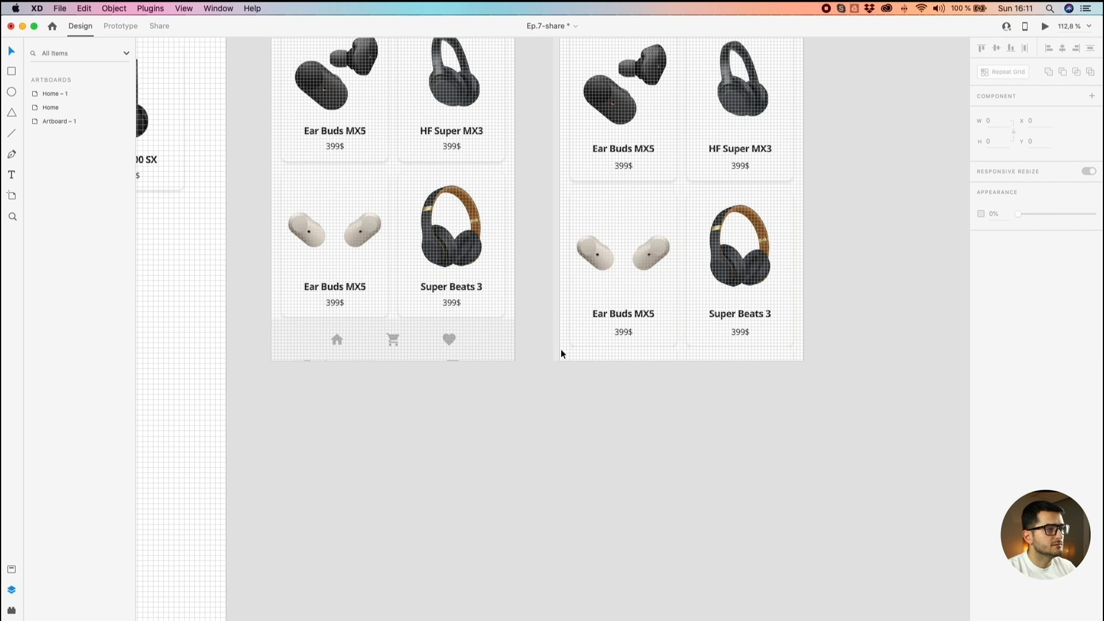
Step: Move the White Pods 2 and HFS - 100 SX cards on Home – 1 down by 15 to Y 805
click(595, 352)
shift+click(723, 348)
key(shift+Down)
key(Down)
key(Down)
key(Down)
key(Down)
key(Down)
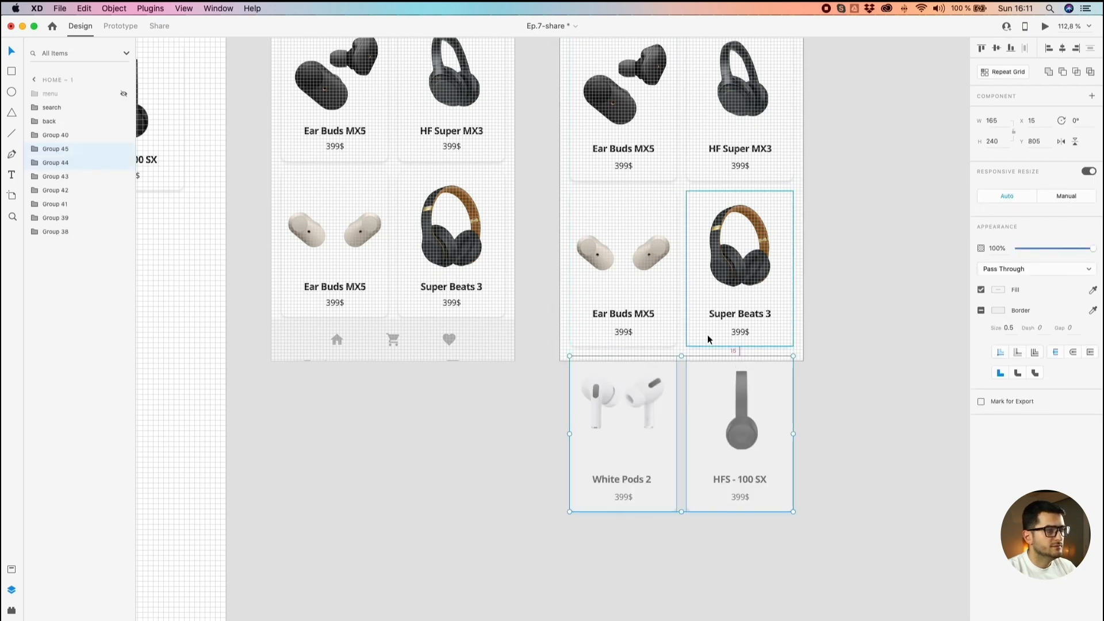
click(867, 301)
Step: Examine the spacing between the last two rows of cards on Home – 1
click(701, 358)
shift+click(644, 359)
key(alt)
scroll(695, 350, up, 5)
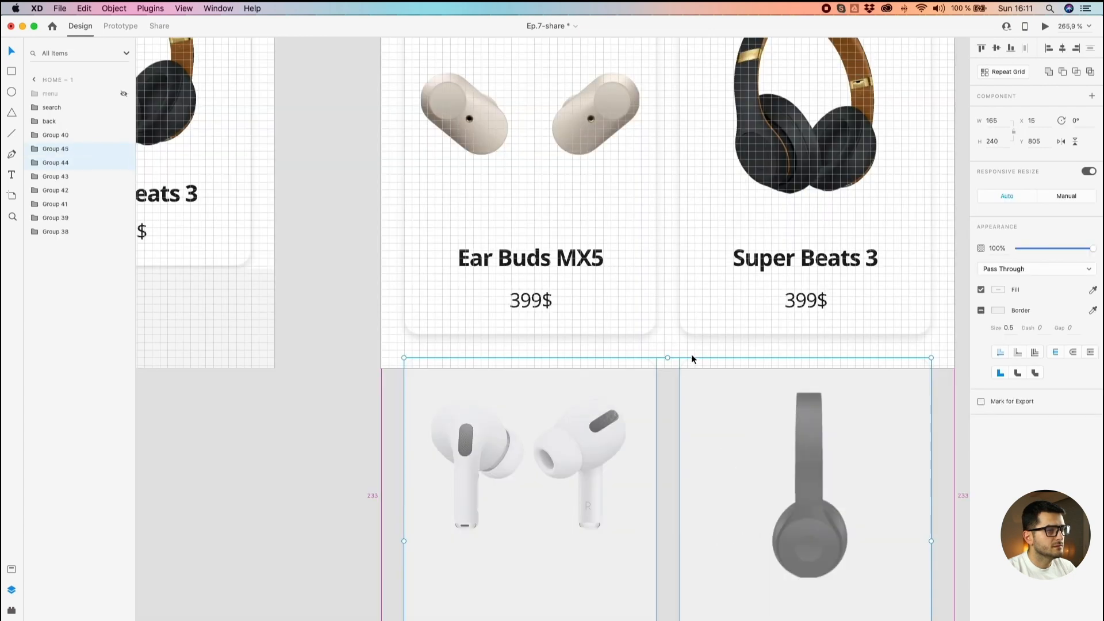
scroll(692, 358, down, 1)
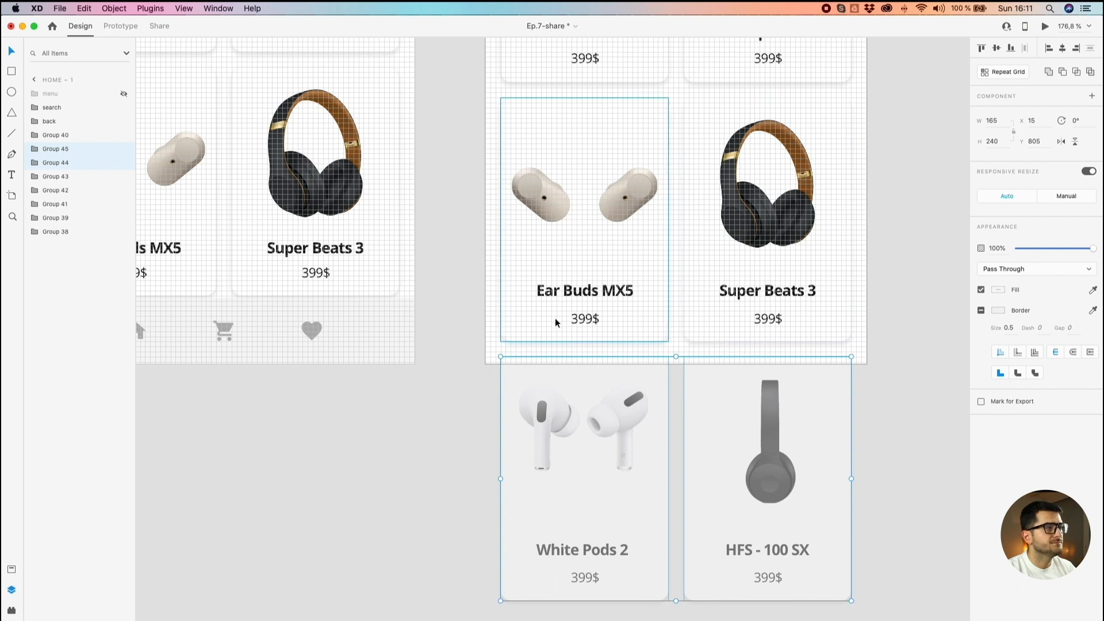
scroll(483, 296, up, 2)
scroll(473, 296, down, 4)
click(472, 294)
drag(466, 247, 508, 434)
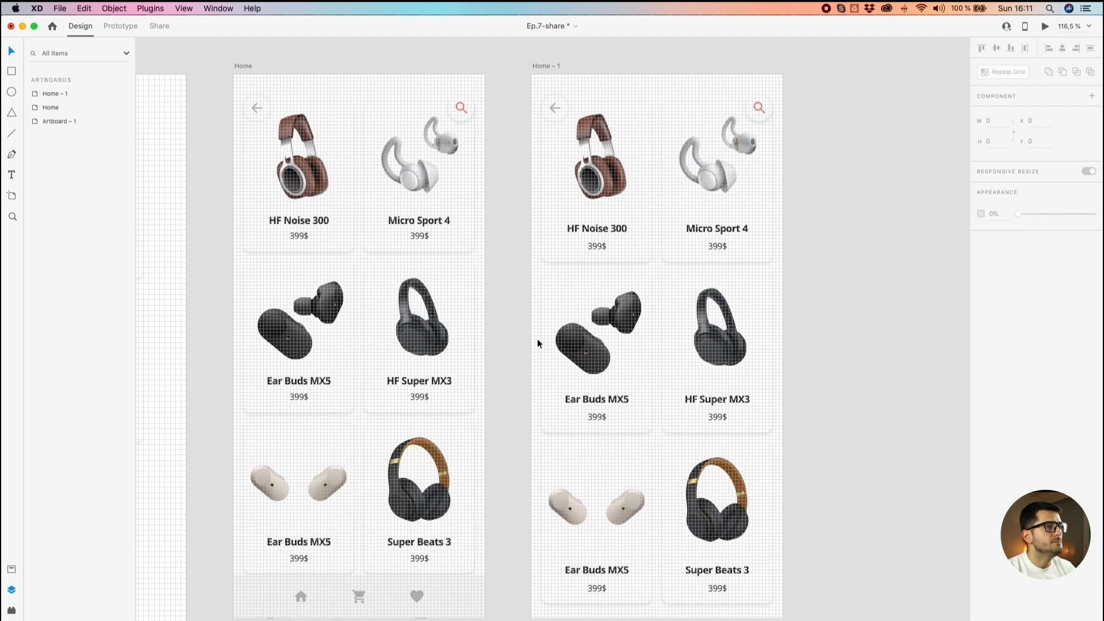
Step: Enlarge the HF Noise 300 image to about 87 × 143 and the Micro Sport 4 image to about 133 × 133 on Home – 1
double_click(601, 169)
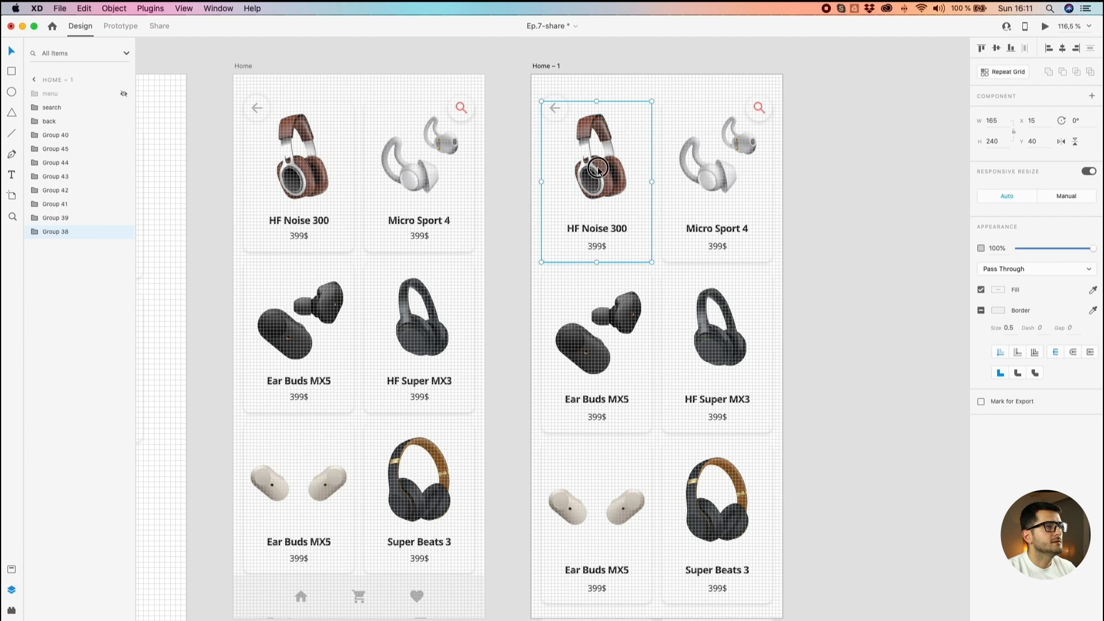
drag(630, 200, 590, 188)
click(590, 187)
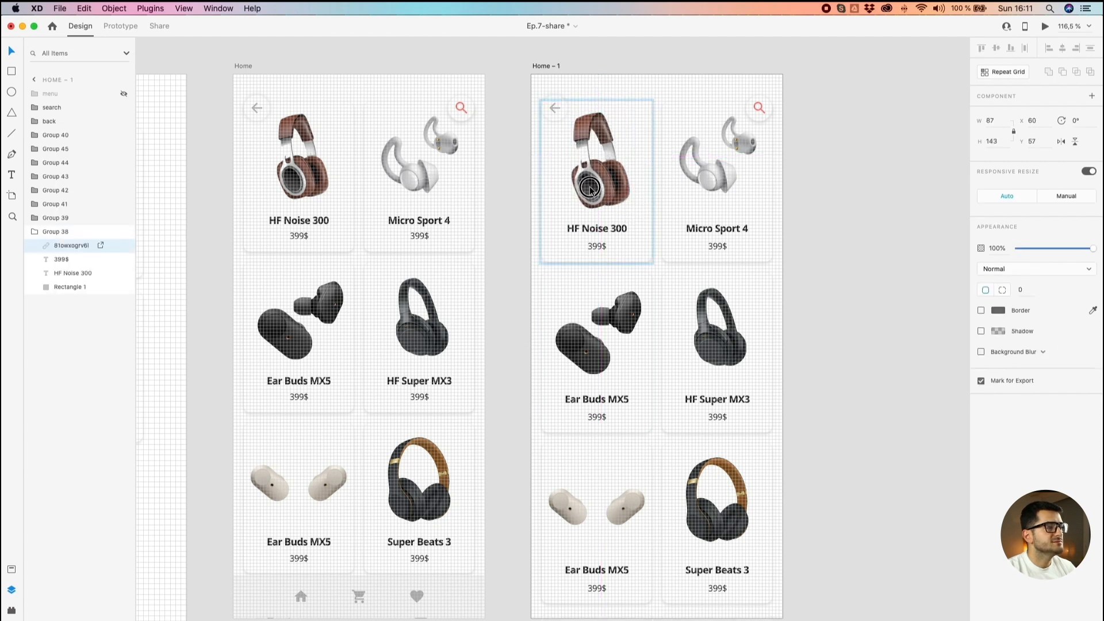
double_click(723, 183)
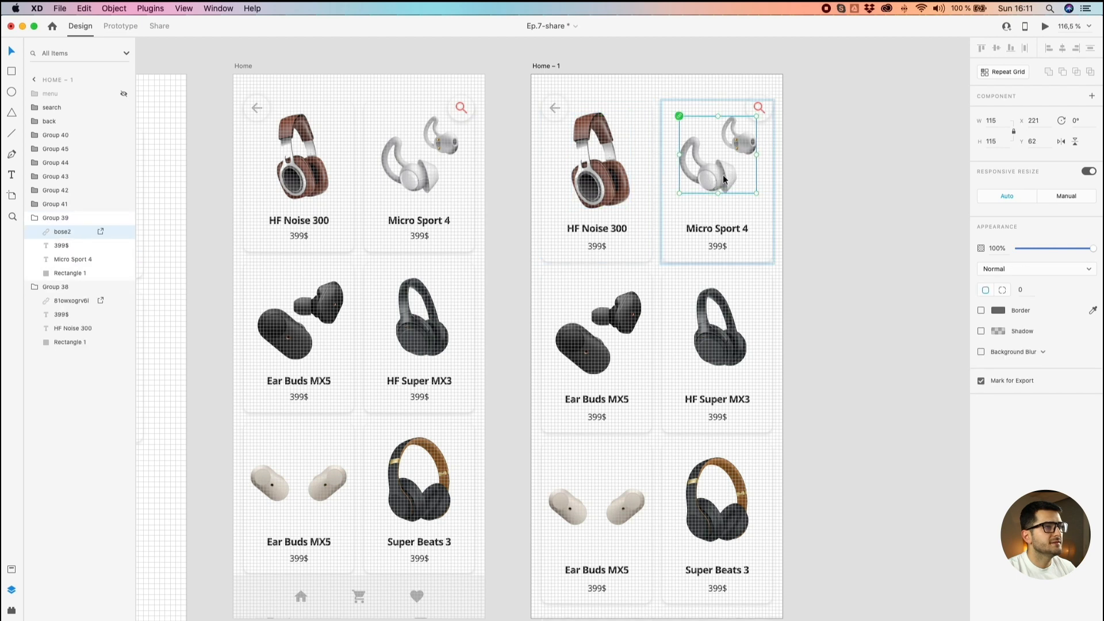
drag(724, 179, 764, 208)
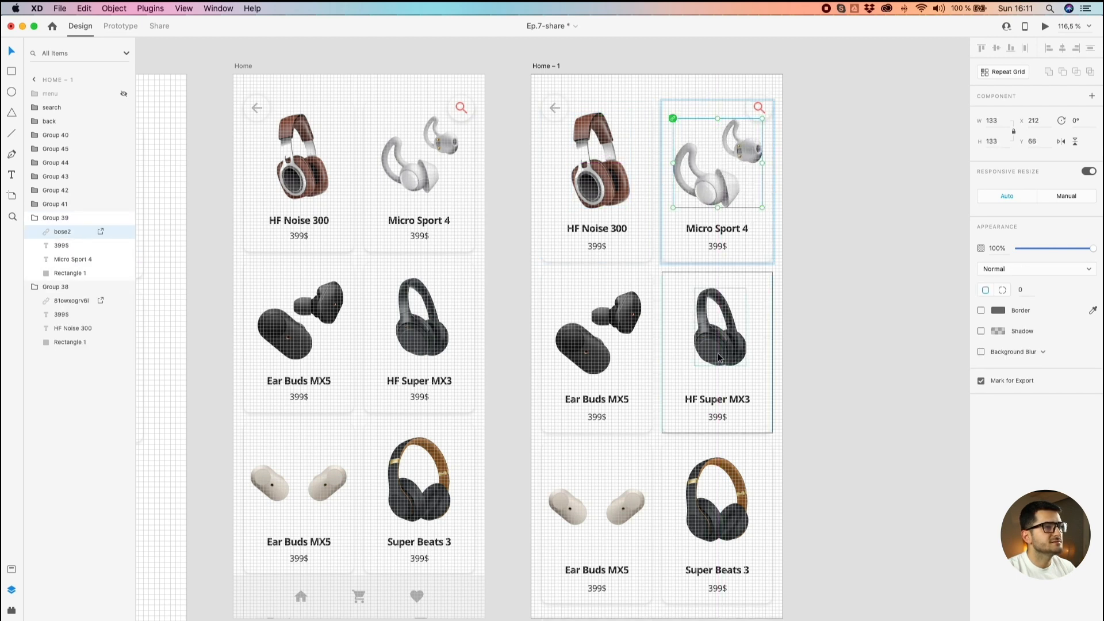
Step: Enlarge both black earbuds in the second-row Ear Buds MX5 card on Home – 1, making the larger earbud about 104 × 97
double_click(592, 348)
drag(611, 322, 644, 287)
click(627, 306)
click(578, 331)
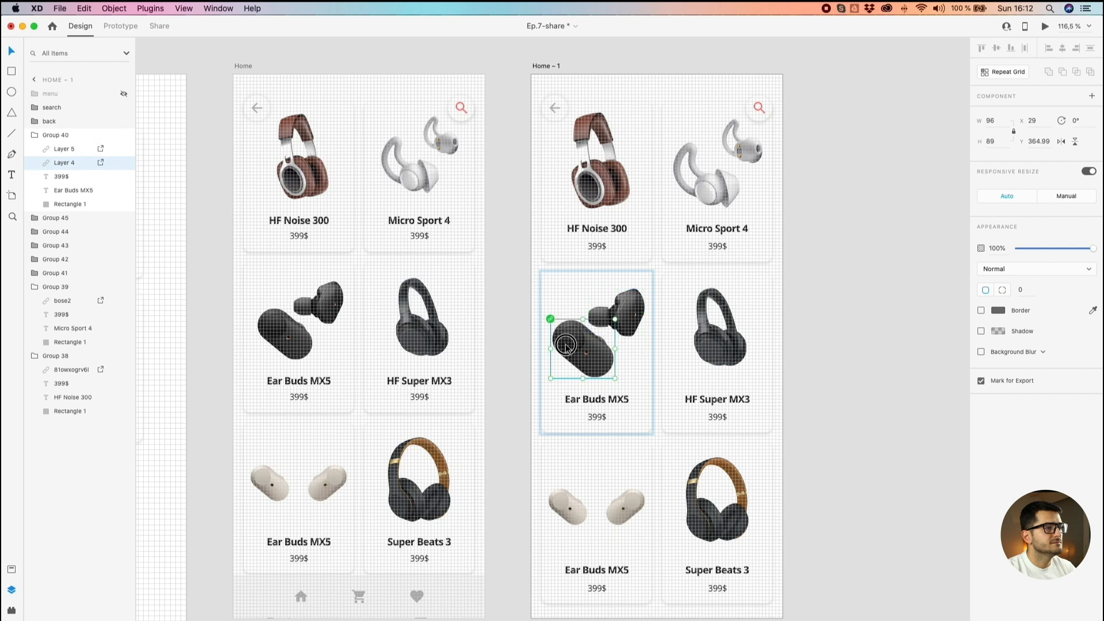
click(608, 324)
click(561, 361)
drag(613, 322, 619, 317)
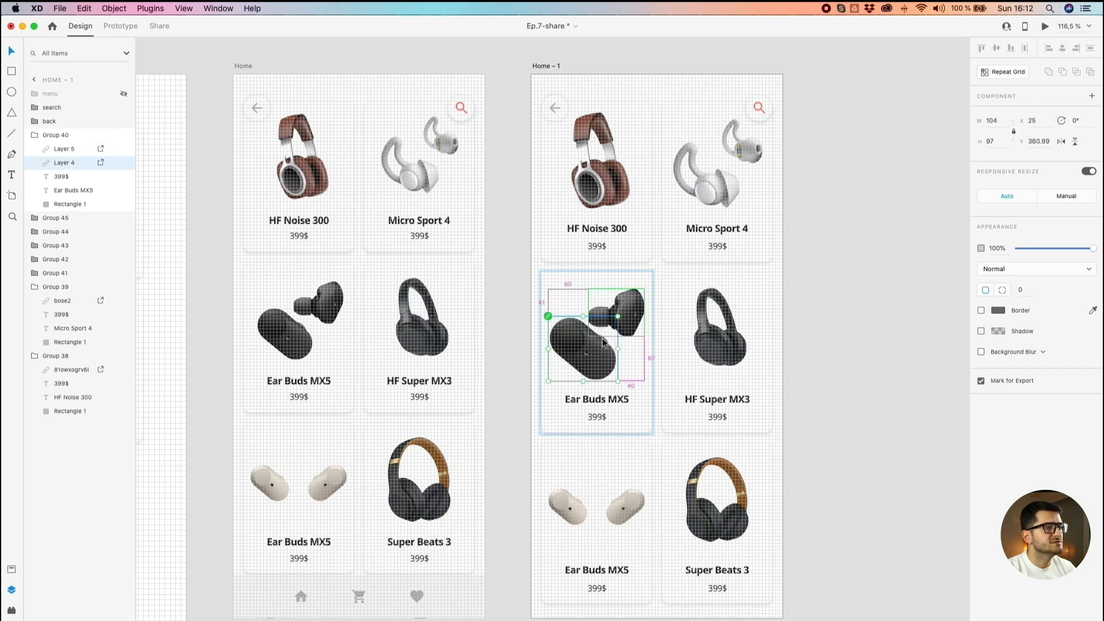
drag(591, 356, 594, 356)
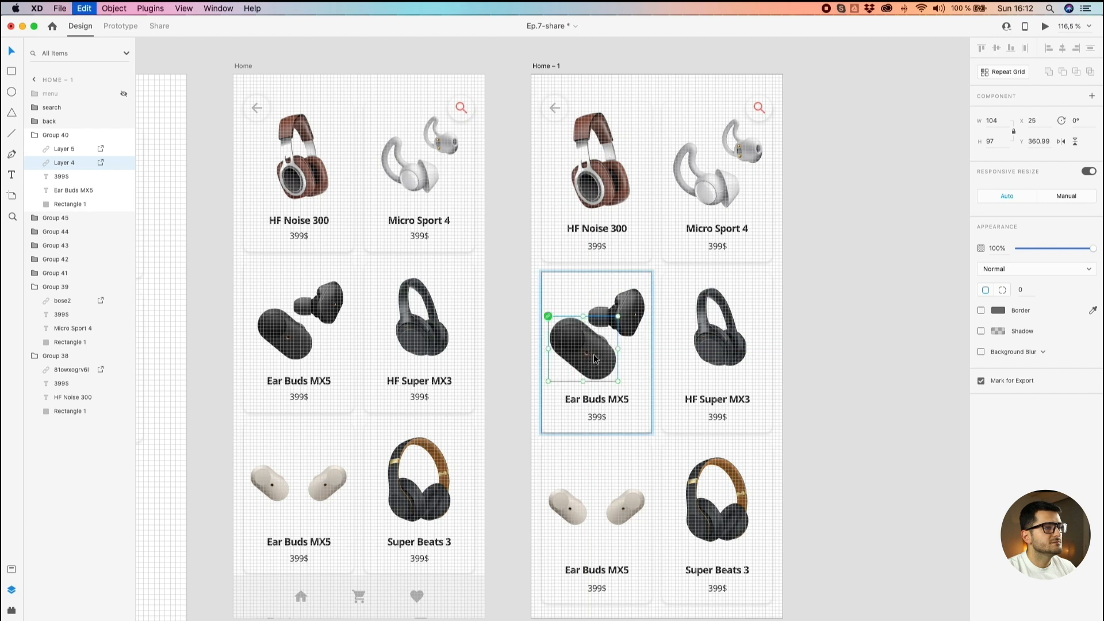
Step: Enlarge the HF Super MX3 image to about 96 × 140 and scale up the Super Beats 3 image on Home – 1
click(722, 325)
drag(746, 287, 753, 280)
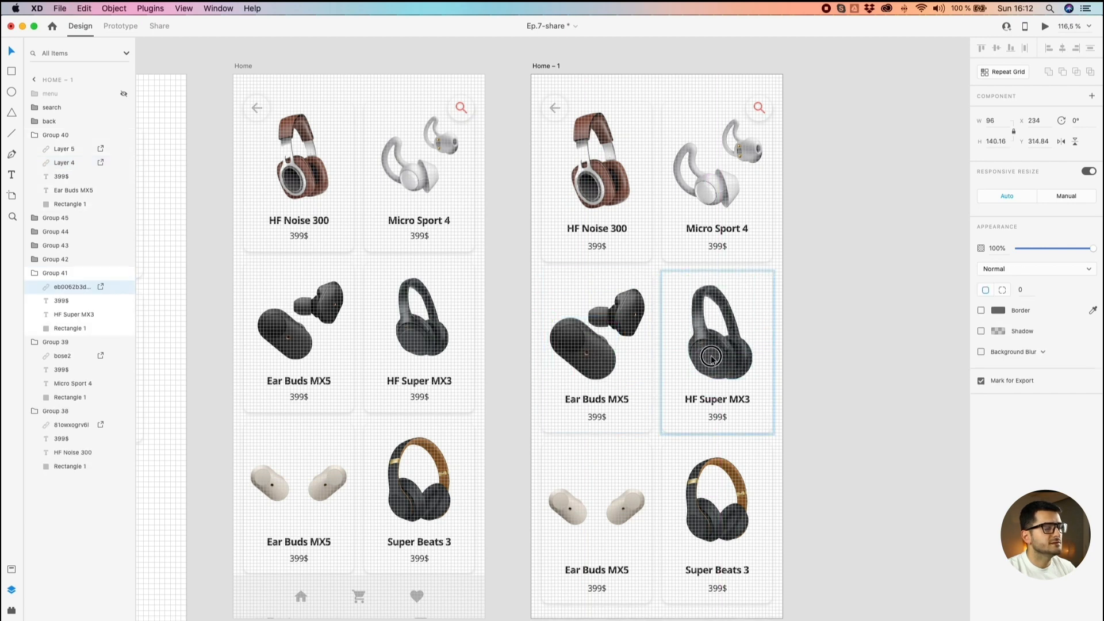
scroll(697, 365, down, 5)
click(707, 346)
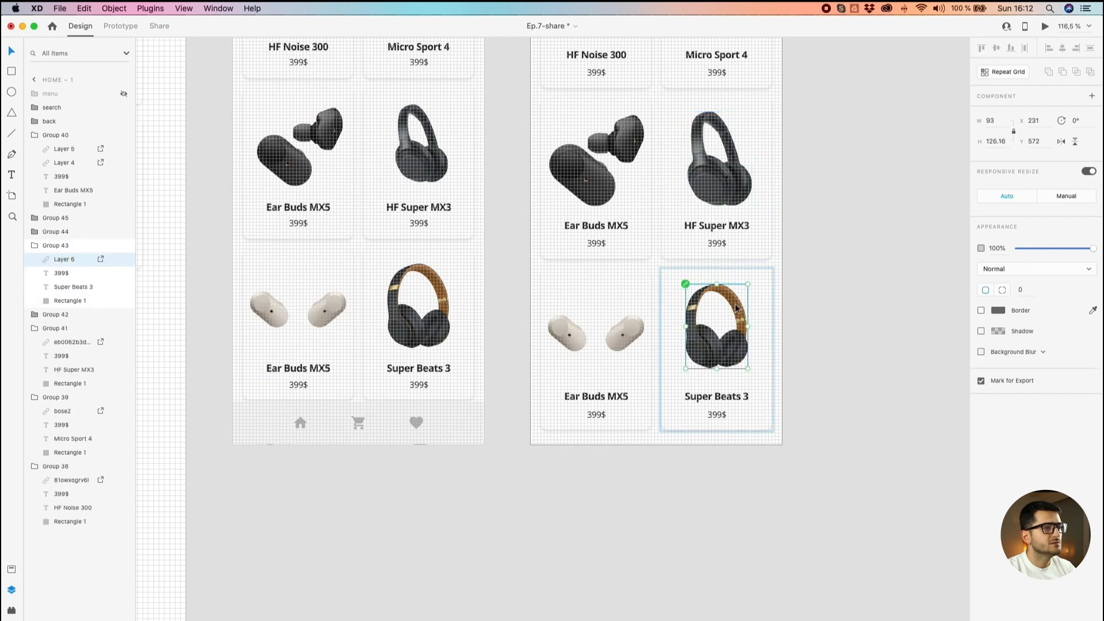
drag(748, 285, 753, 277)
drag(712, 347, 713, 354)
Step: Enlarge the beige Ear Buds MX5 image on Home – 1 to about 155 × 58 and nudge it down by 3
click(631, 339)
drag(643, 316, 648, 311)
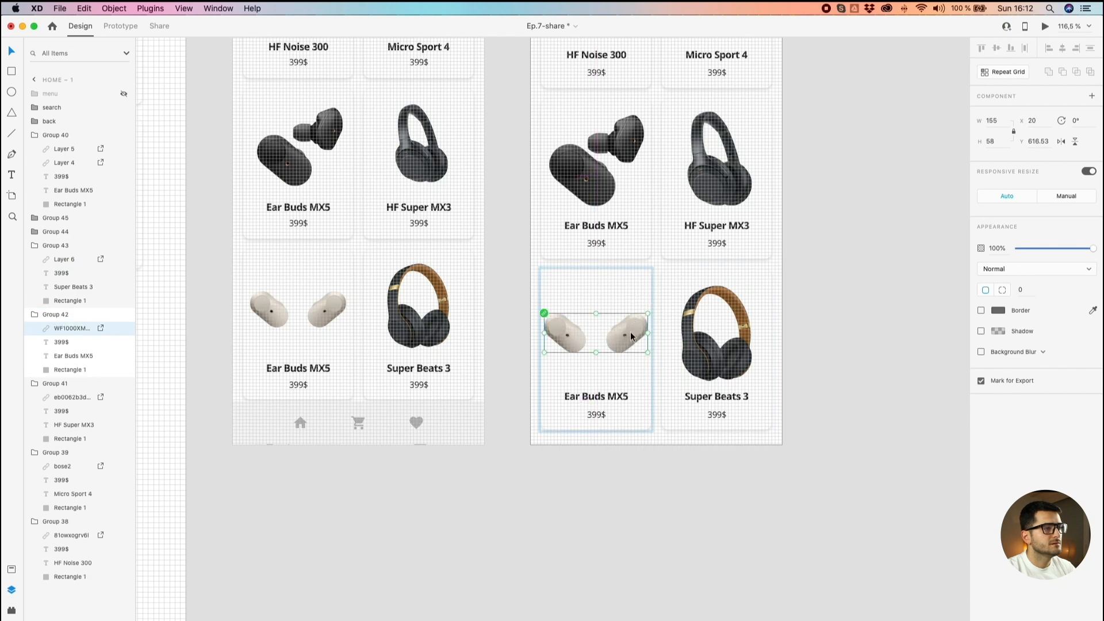
key(Down)
key(Down)
key(Down)
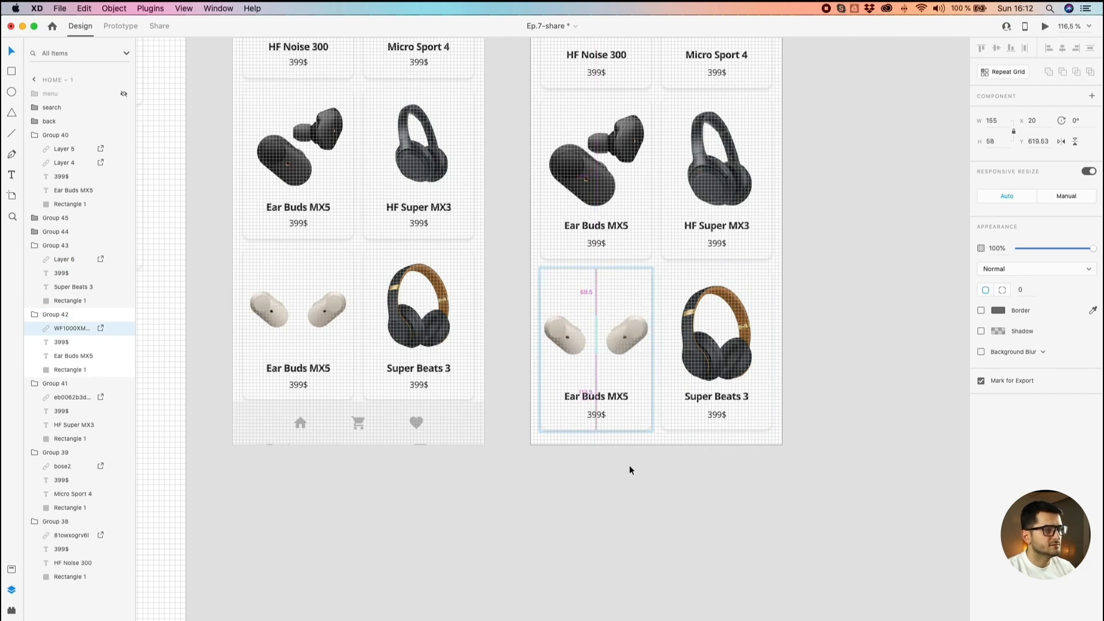
Step: Enlarge the White Pods 2 image to about 147 wide and the HFS - 100 SX image to about 61 × 153 on Home – 1
click(609, 480)
double_click(609, 479)
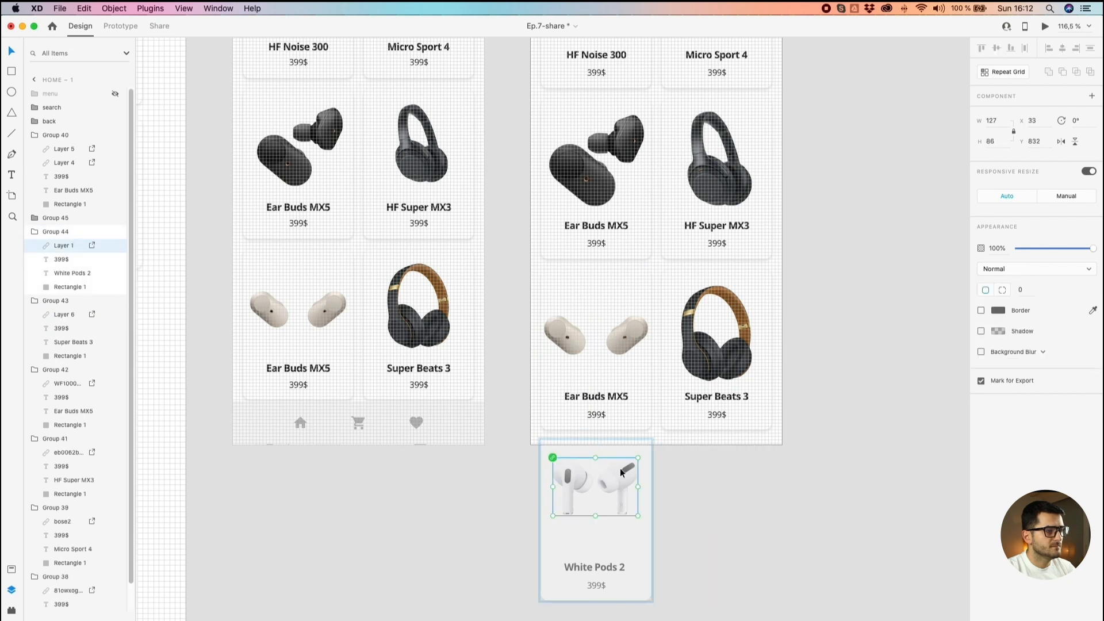
drag(641, 457, 649, 444)
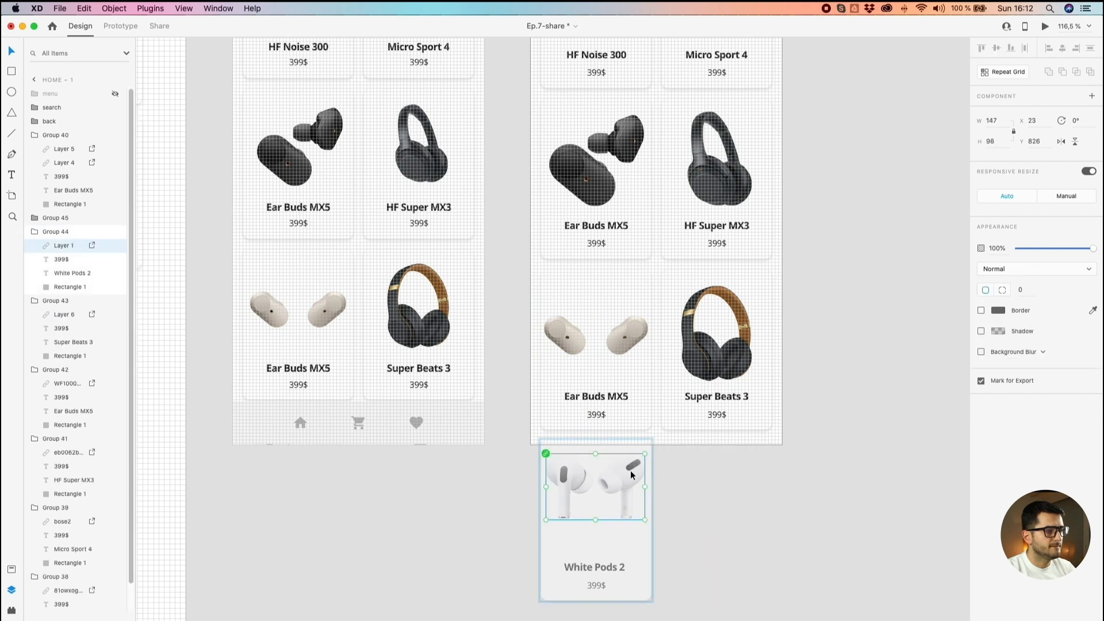
click(719, 477)
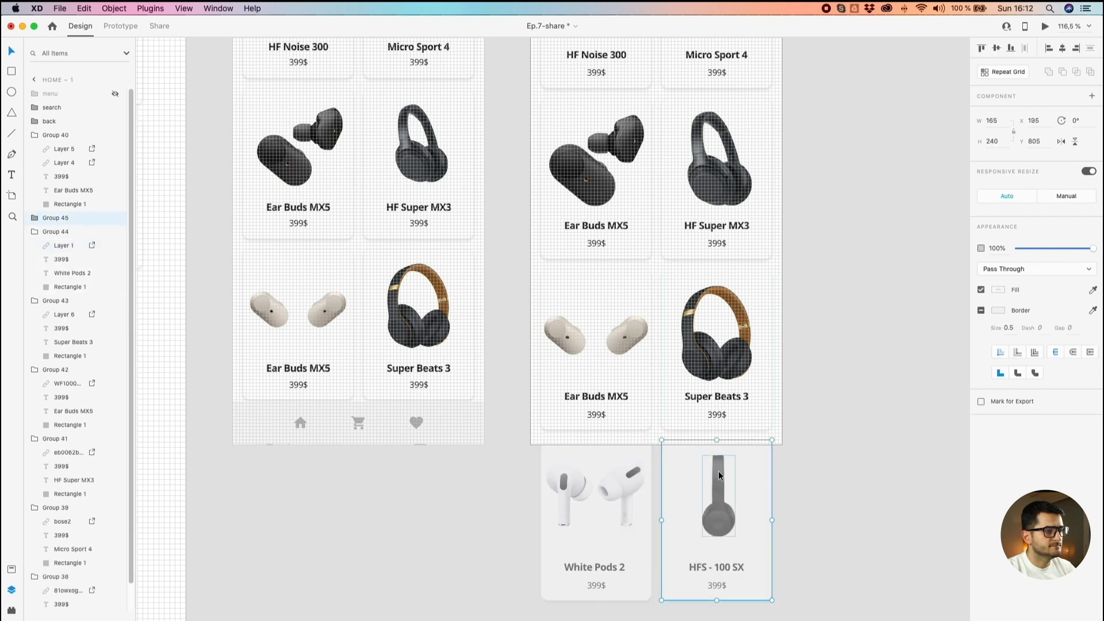
double_click(720, 477)
drag(735, 460, 739, 447)
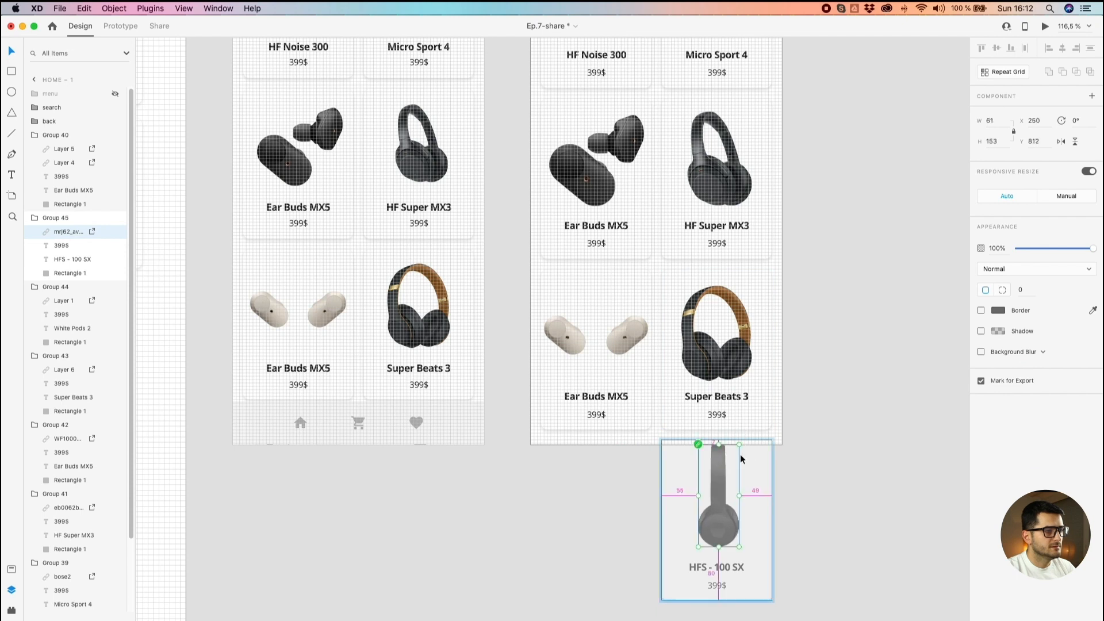
scroll(750, 480, down, 5)
click(814, 377)
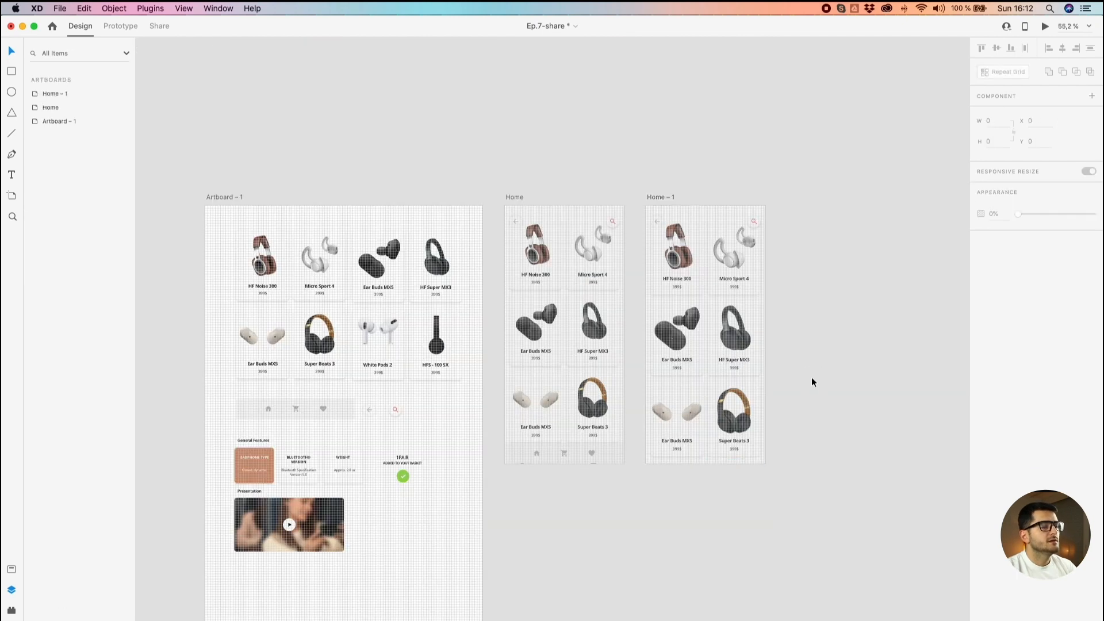
Step: Move the back and search icons on Home – 1 up together to Y 20
scroll(811, 376, up, 2)
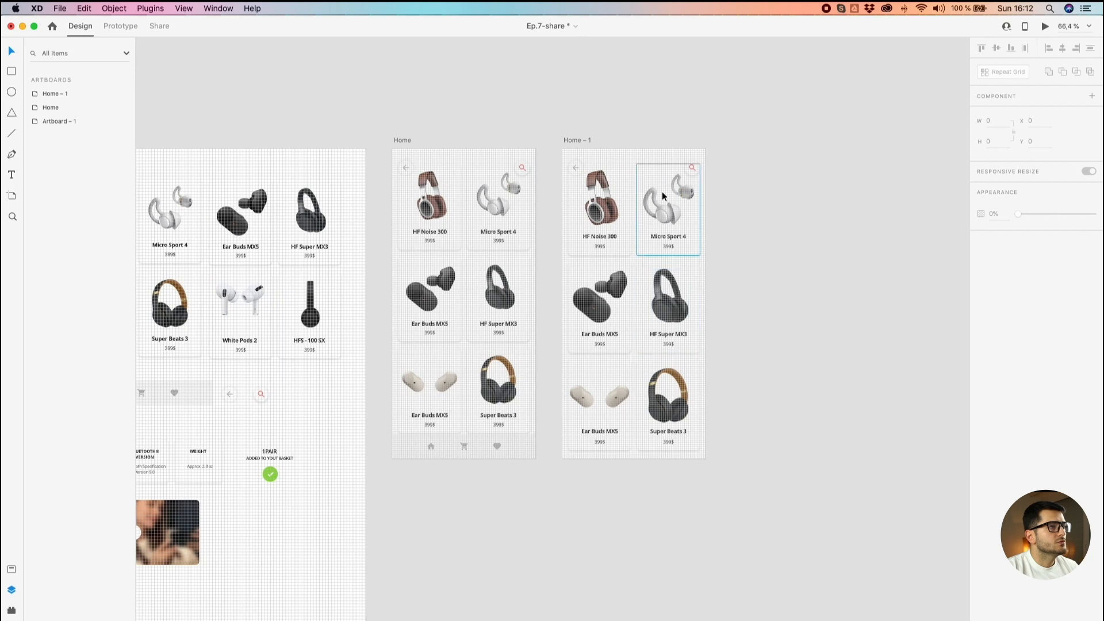
scroll(661, 192, up, 5)
click(510, 178)
shift+click(747, 182)
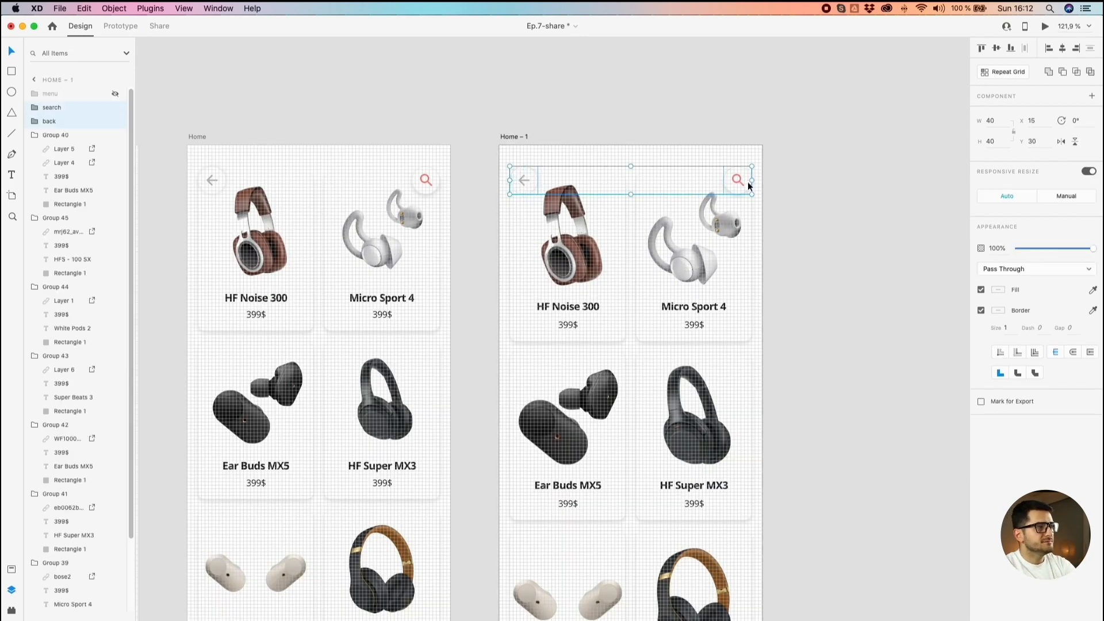
click(742, 182)
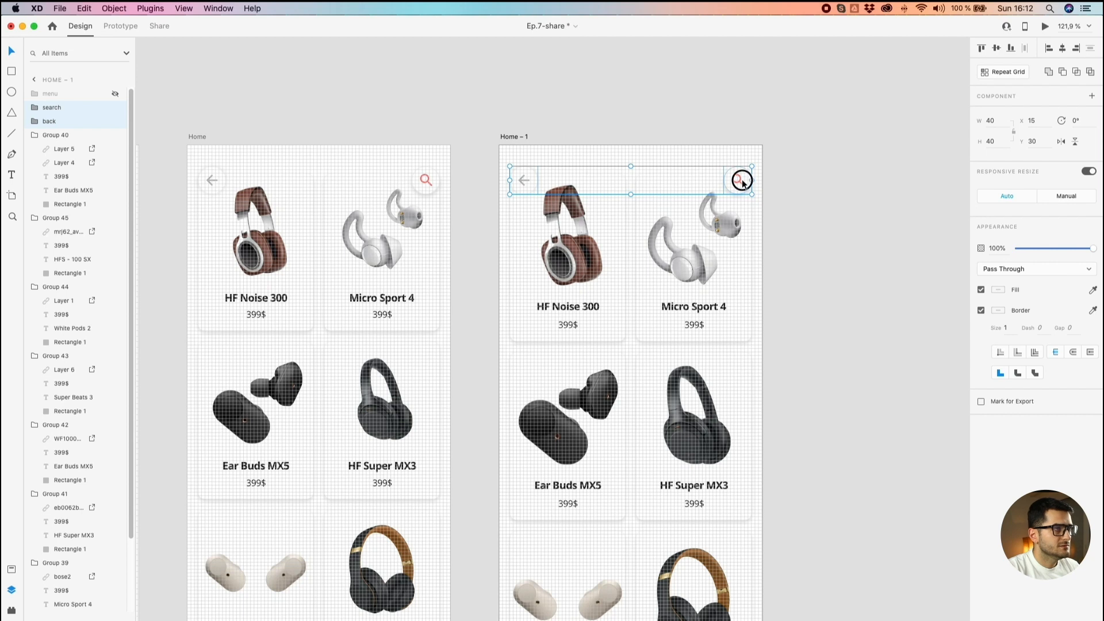
drag(742, 182, 745, 178)
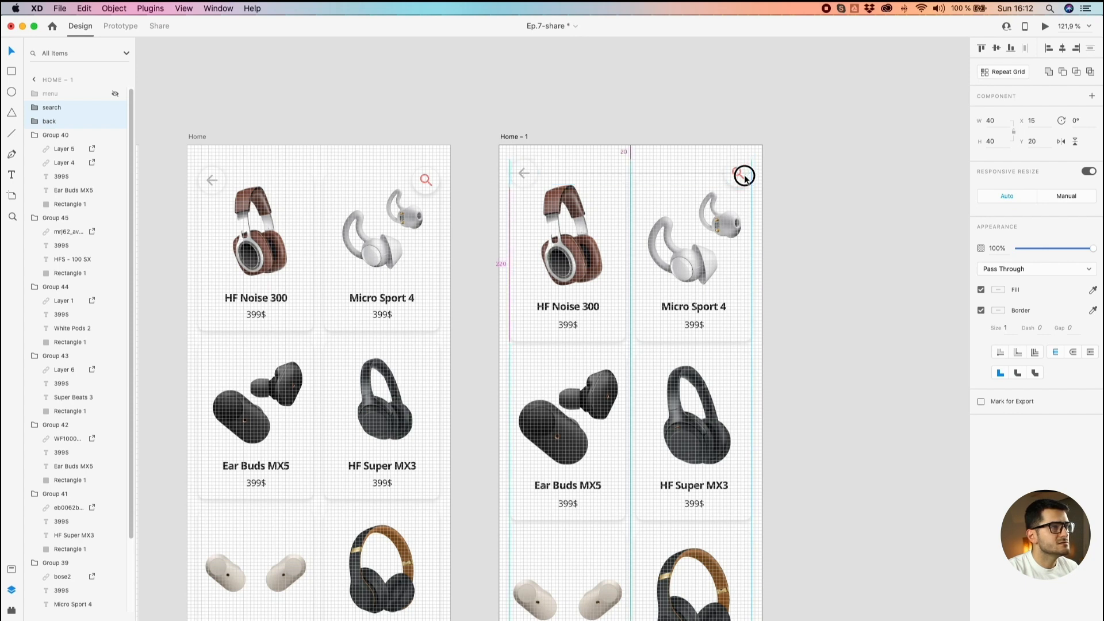
drag(744, 176, 745, 176)
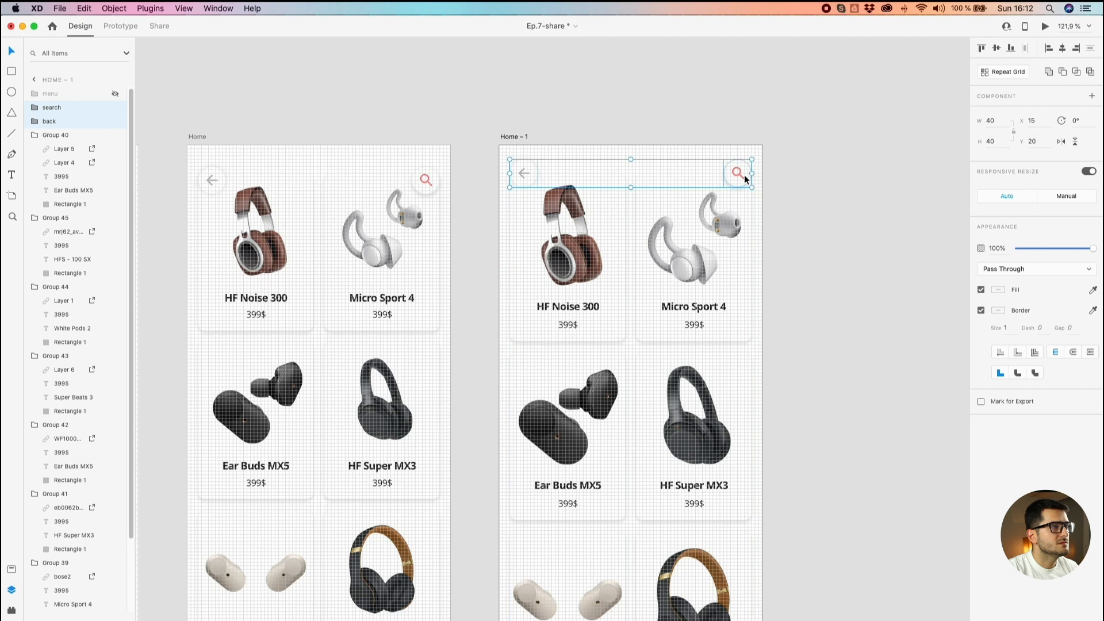
Step: Move all eight cards on Home – 1 up together to Y -130, so the top row is partly outside the artboard
scroll(745, 176, down, 4)
drag(809, 250, 771, 191)
click(796, 230)
click(661, 147)
shift+click(564, 162)
shift+click(567, 253)
shift+click(632, 259)
shift+click(653, 358)
shift+click(588, 376)
shift+click(576, 495)
shift+click(655, 494)
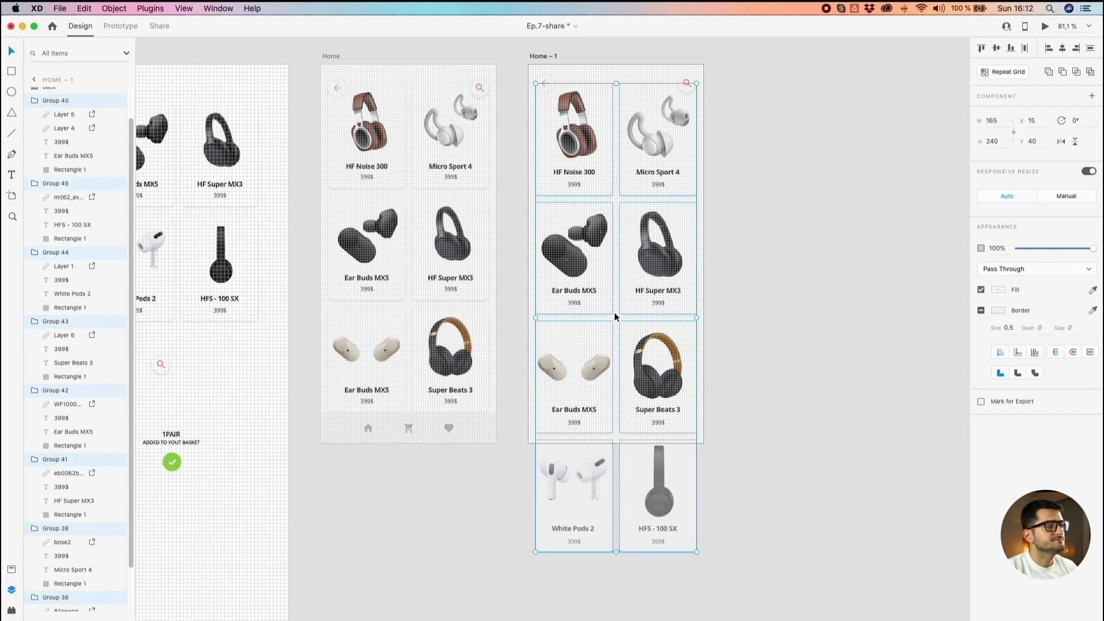
scroll(620, 338, up, 6)
drag(597, 344, 600, 263)
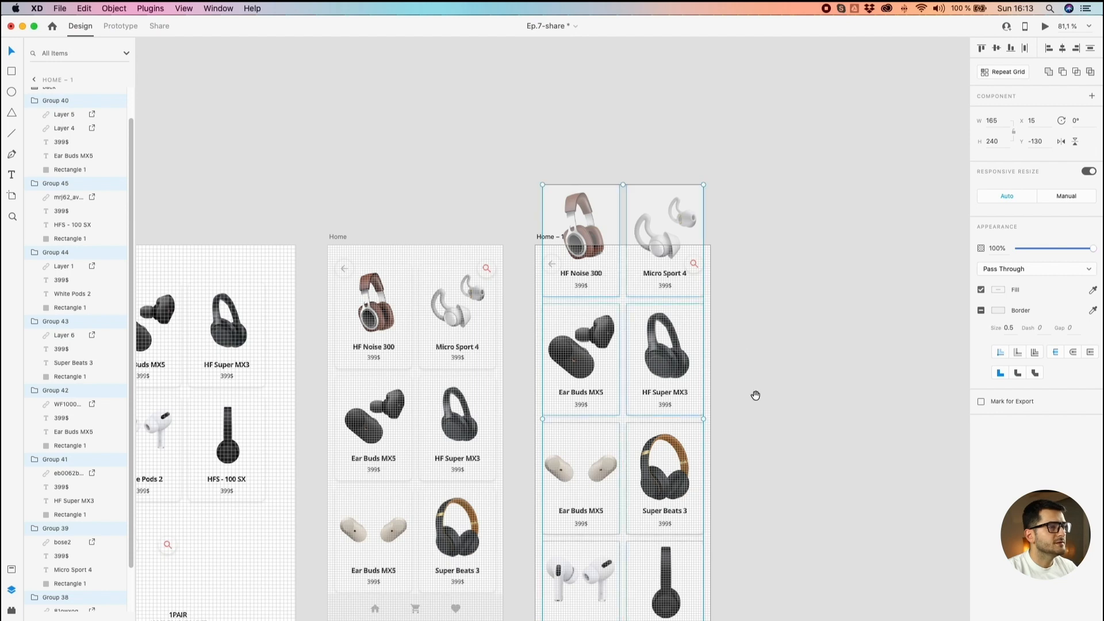
scroll(747, 282, down, 4)
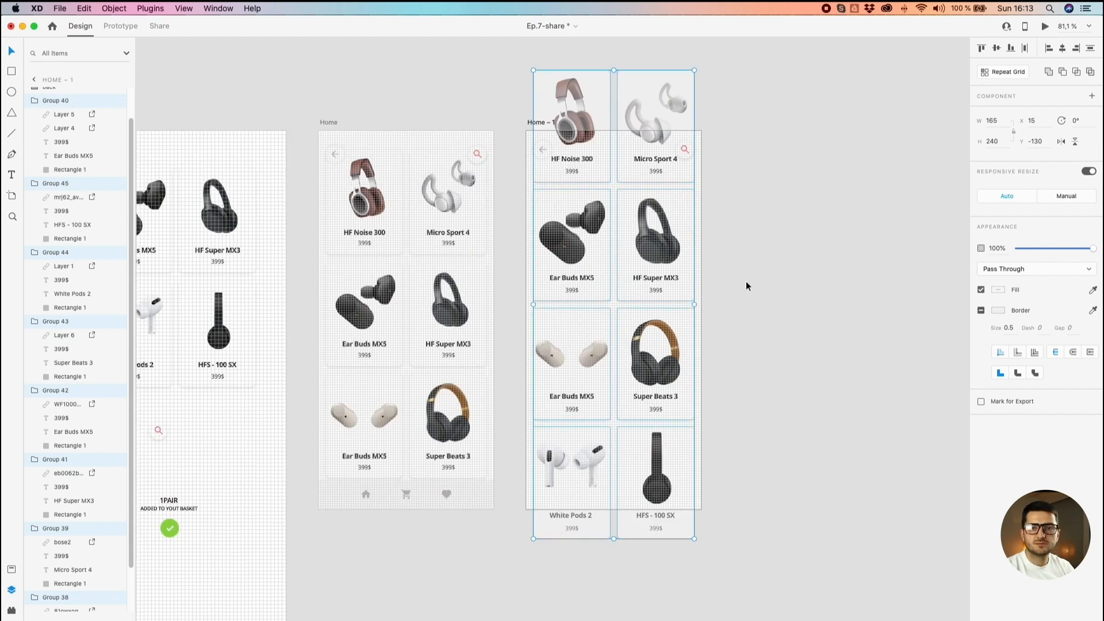
click(766, 299)
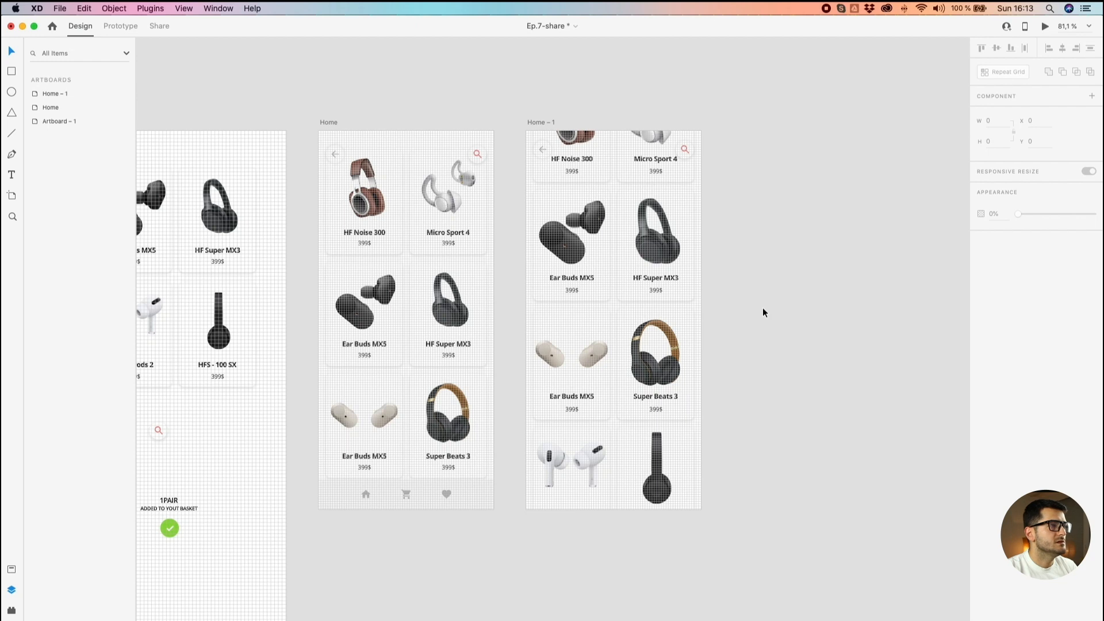
Step: Compare the distances from the first-row price texts to their card edges on Home – 1 and Home
double_click(568, 172)
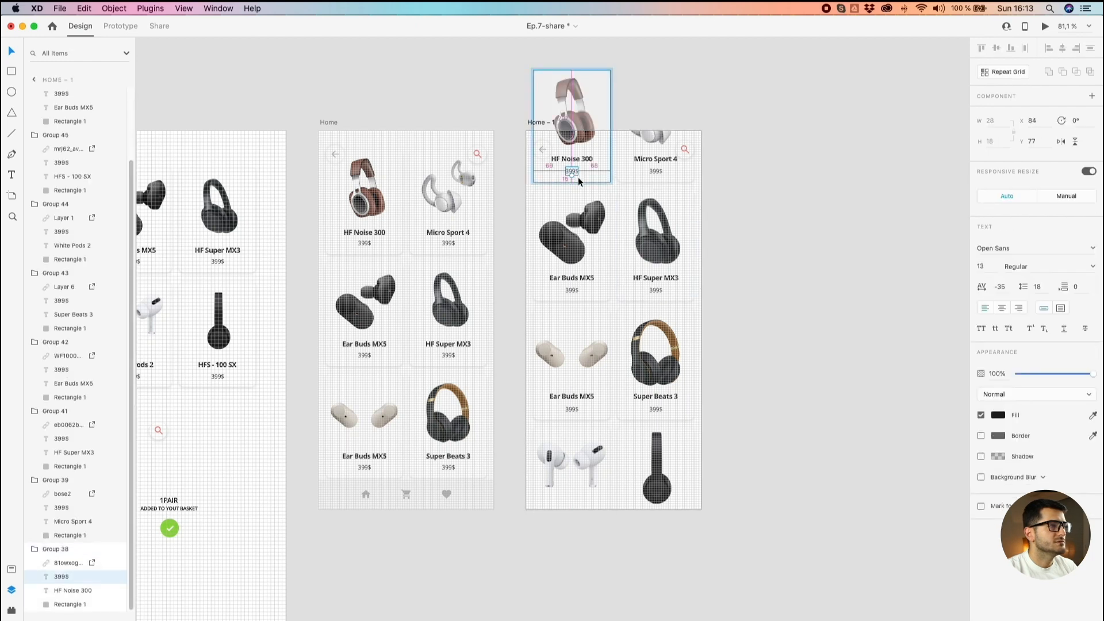
click(657, 172)
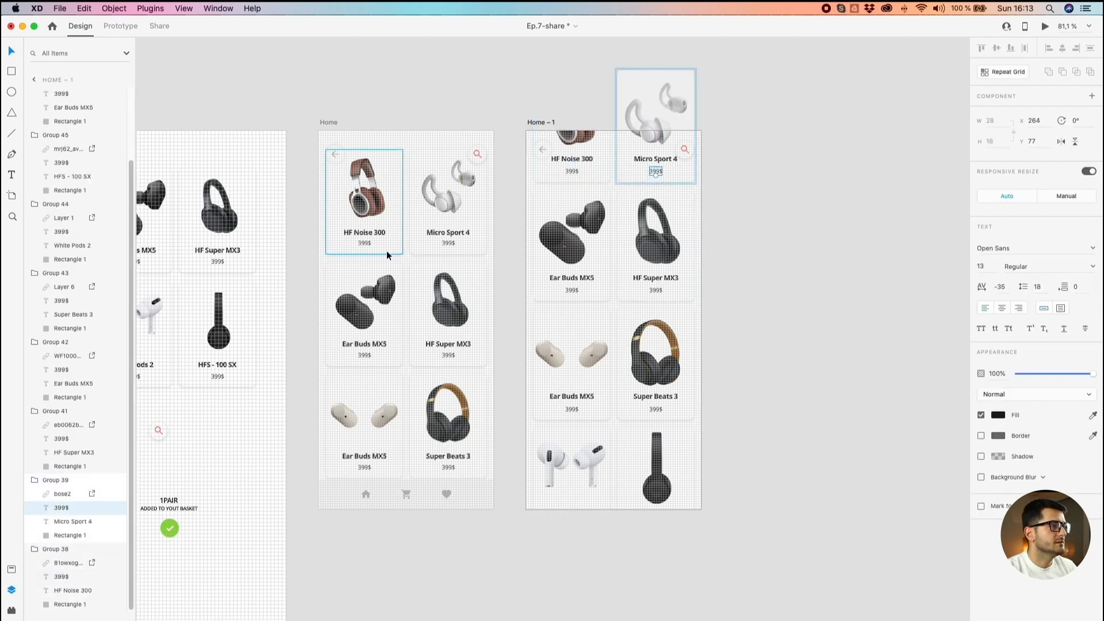
double_click(361, 245)
key(alt)
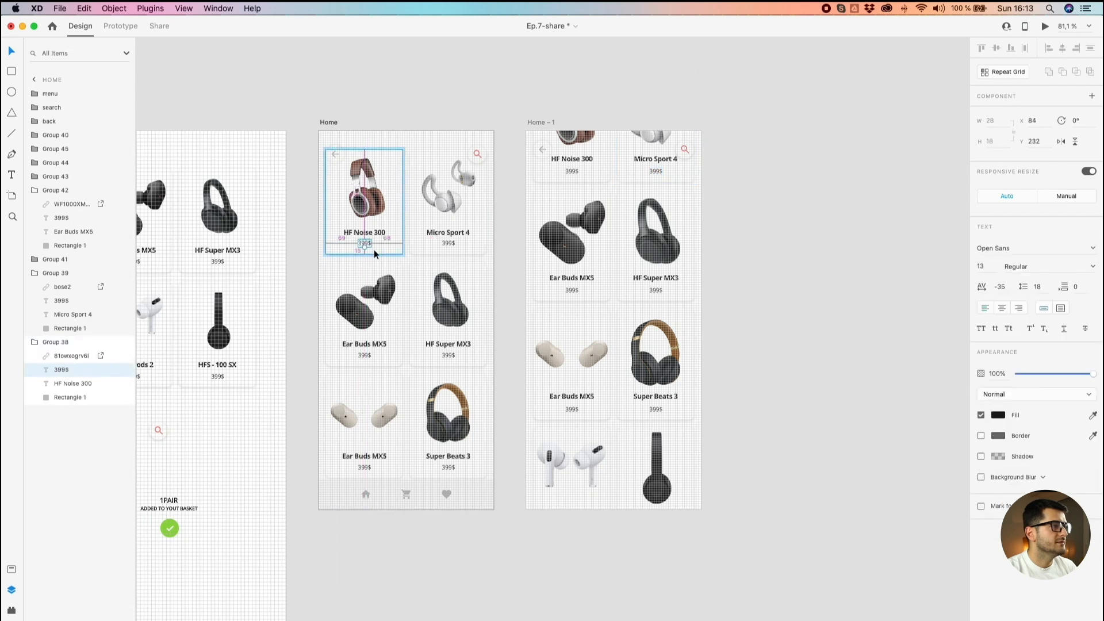
scroll(446, 242, up, 5)
click(450, 242)
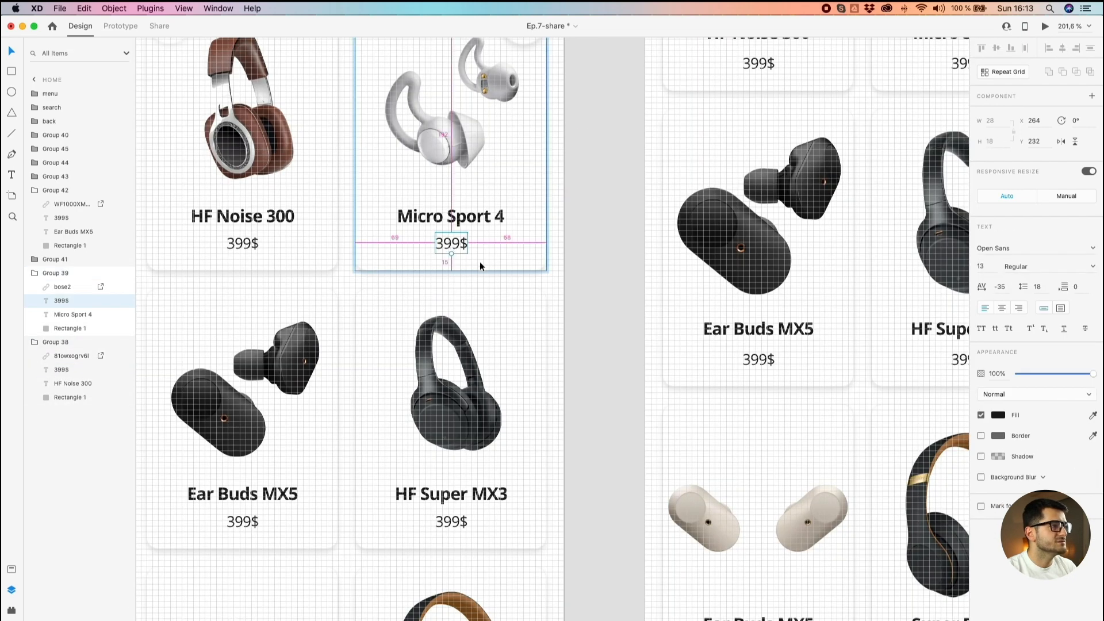
Step: Rename the Home – 1 artboard as Drag
scroll(480, 261, down, 5)
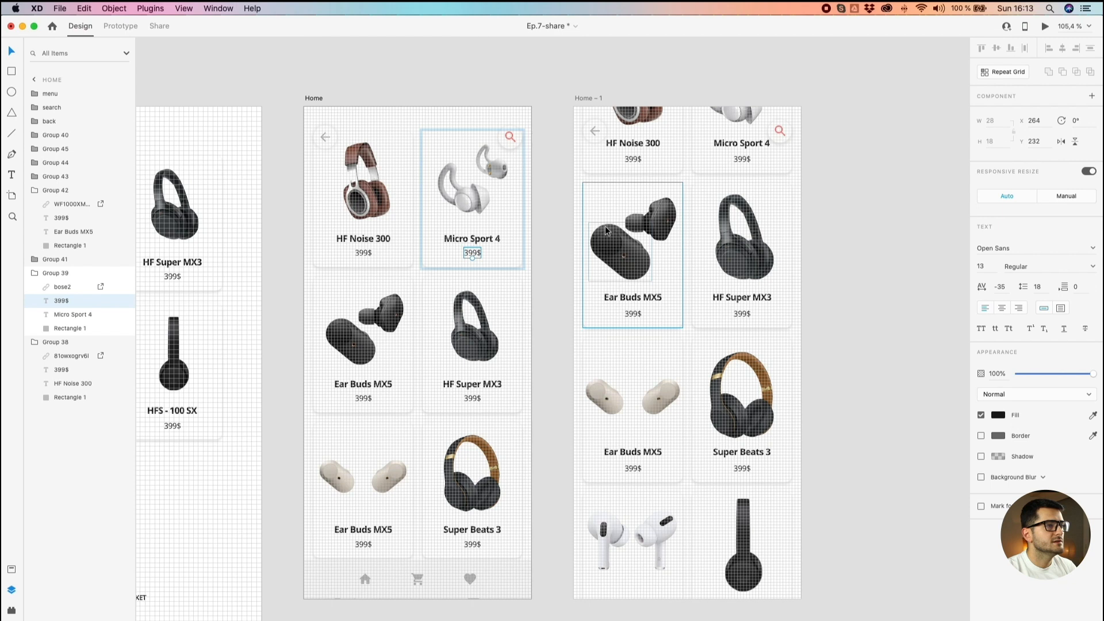
scroll(592, 283, down, 3)
scroll(784, 340, right, 3)
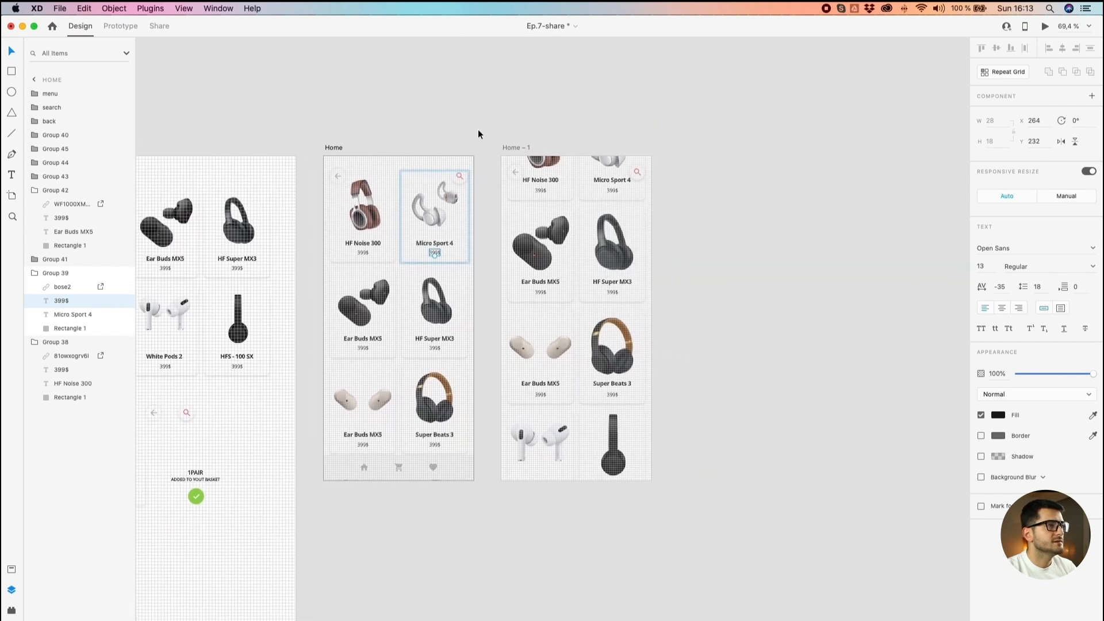
double_click(510, 147)
text(Draf)
key(Return)
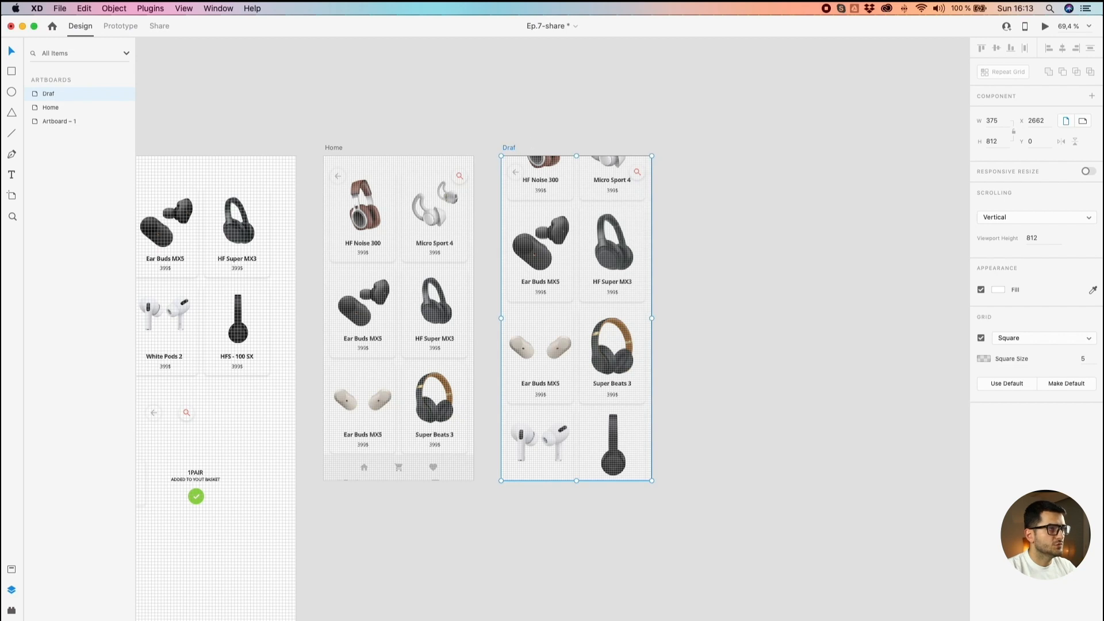
double_click(513, 147)
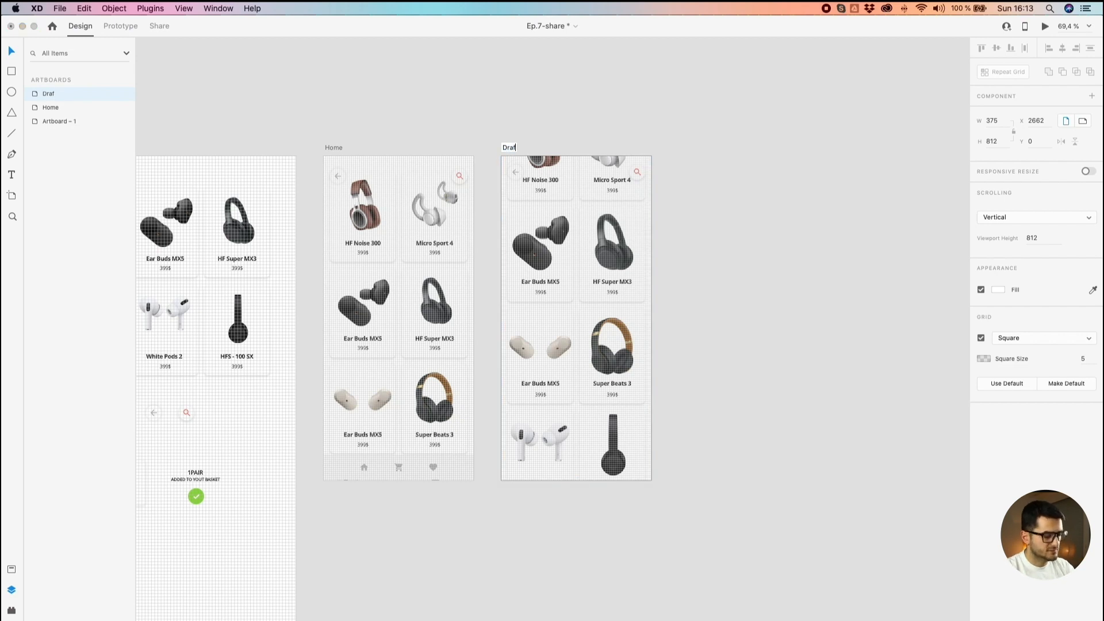
text(Drag)
key(Return)
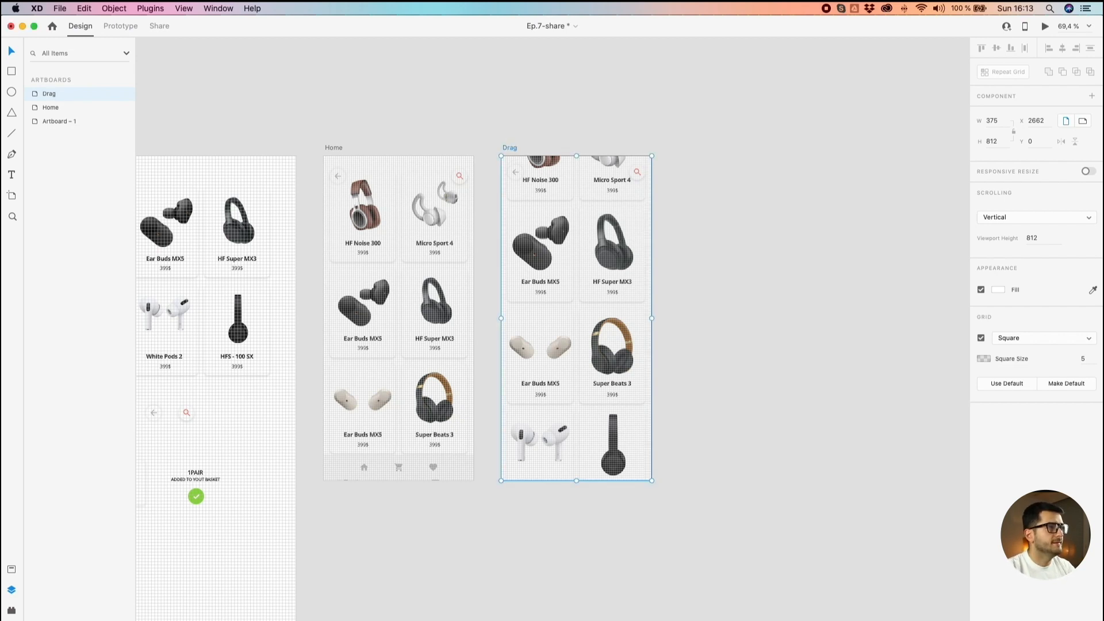
click(522, 126)
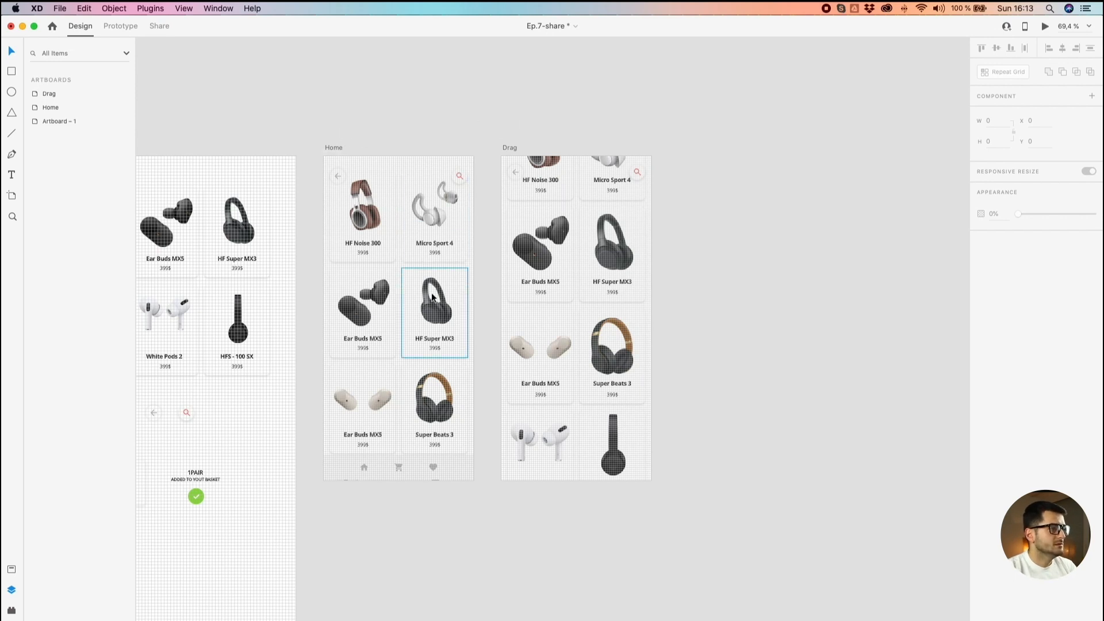
Step: Make the hidden menu group visible on the Drag artboard
click(528, 456)
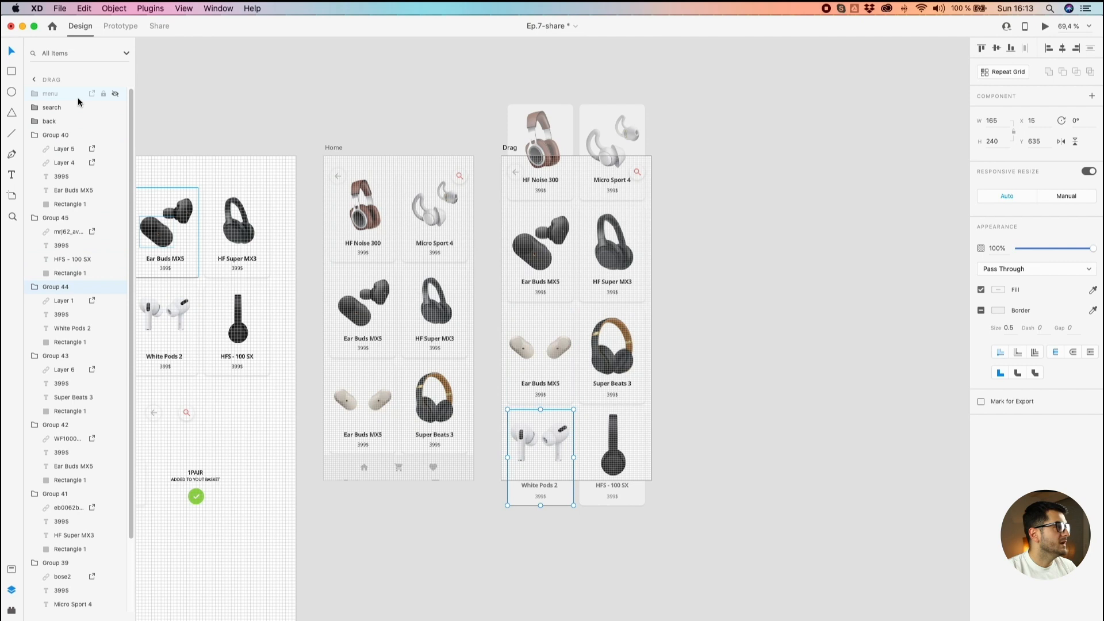
click(114, 94)
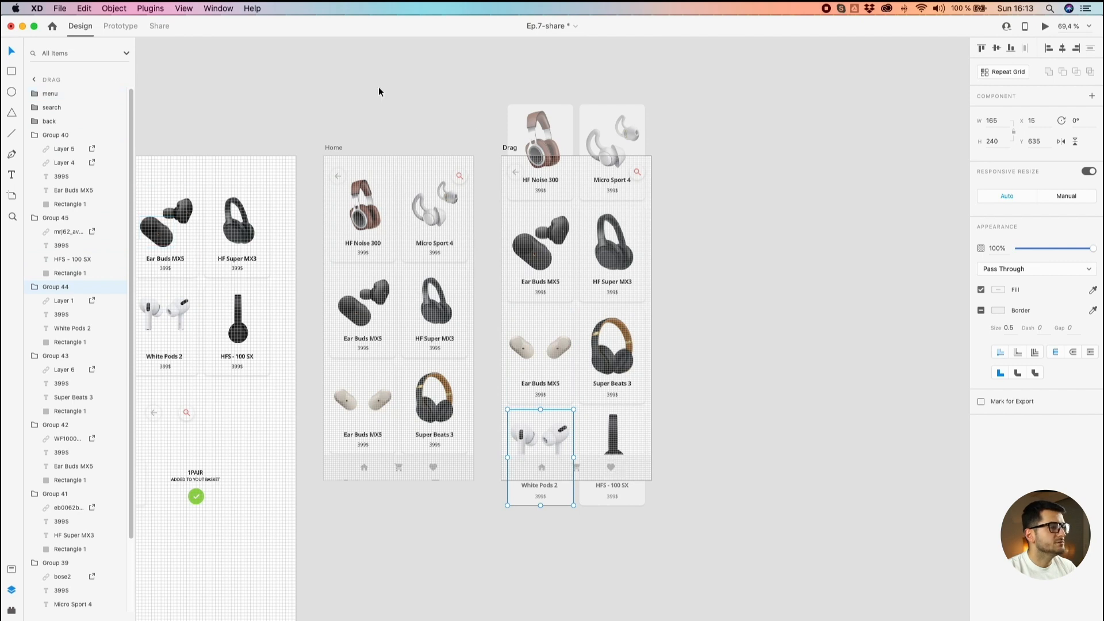
click(406, 107)
Step: Duplicate the Home artboard to the right of Drag and name the copy Final
click(332, 149)
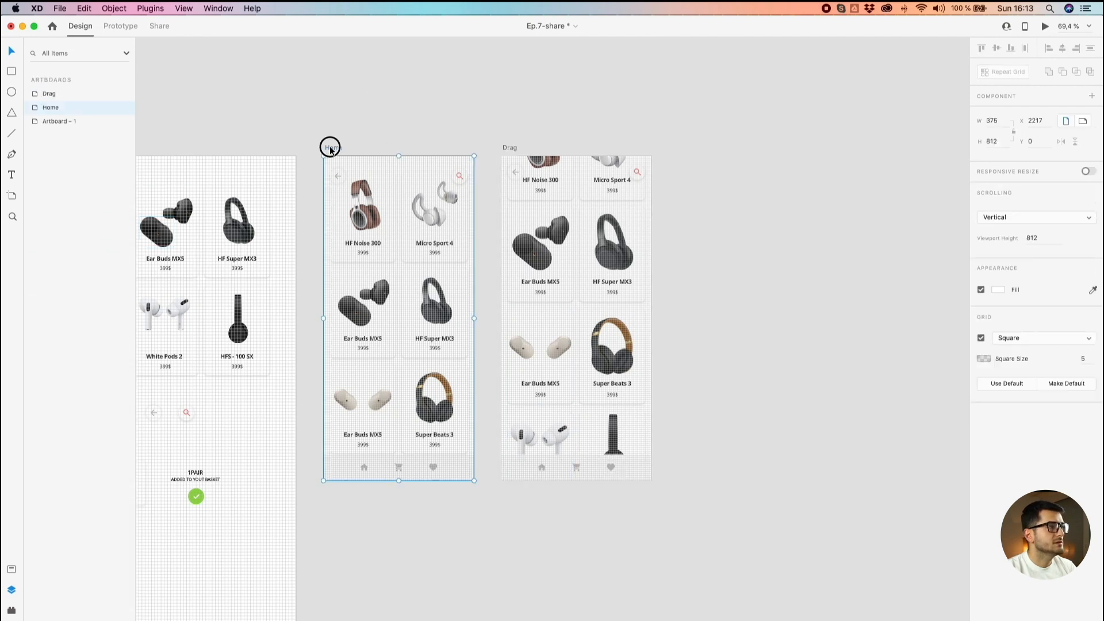
drag(330, 149, 690, 150)
double_click(690, 149)
text(Final)
key(Return)
click(728, 108)
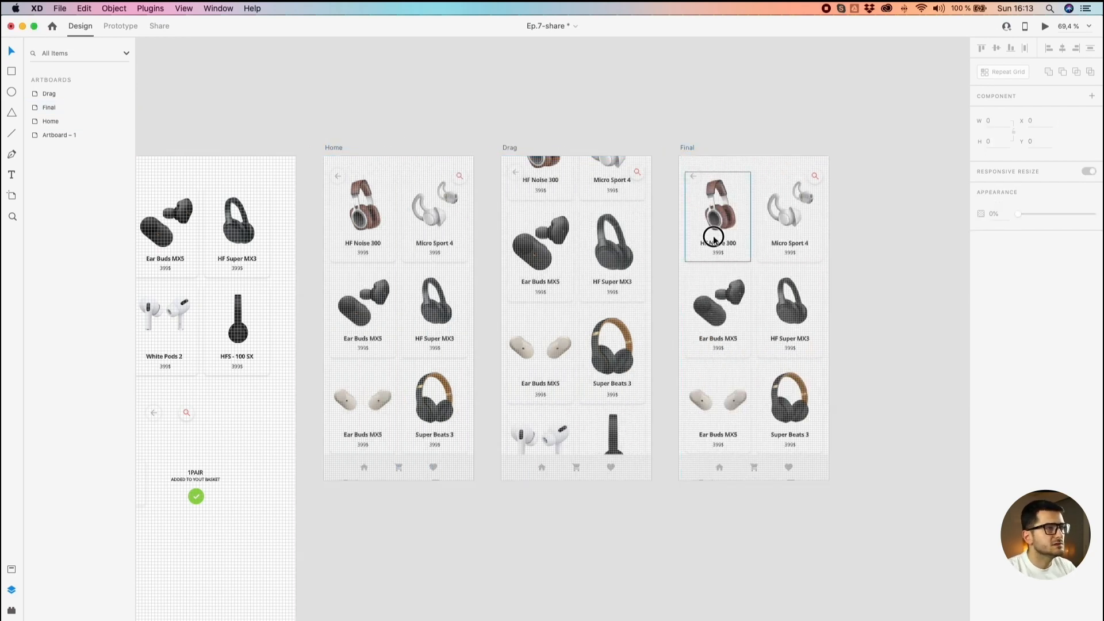
Step: Move all eight product cards on Final up together to about Y -195
click(742, 242)
shift+click(770, 236)
shift+click(780, 287)
shift+click(748, 292)
shift+click(729, 422)
shift+click(788, 414)
shift+click(791, 526)
shift+click(709, 530)
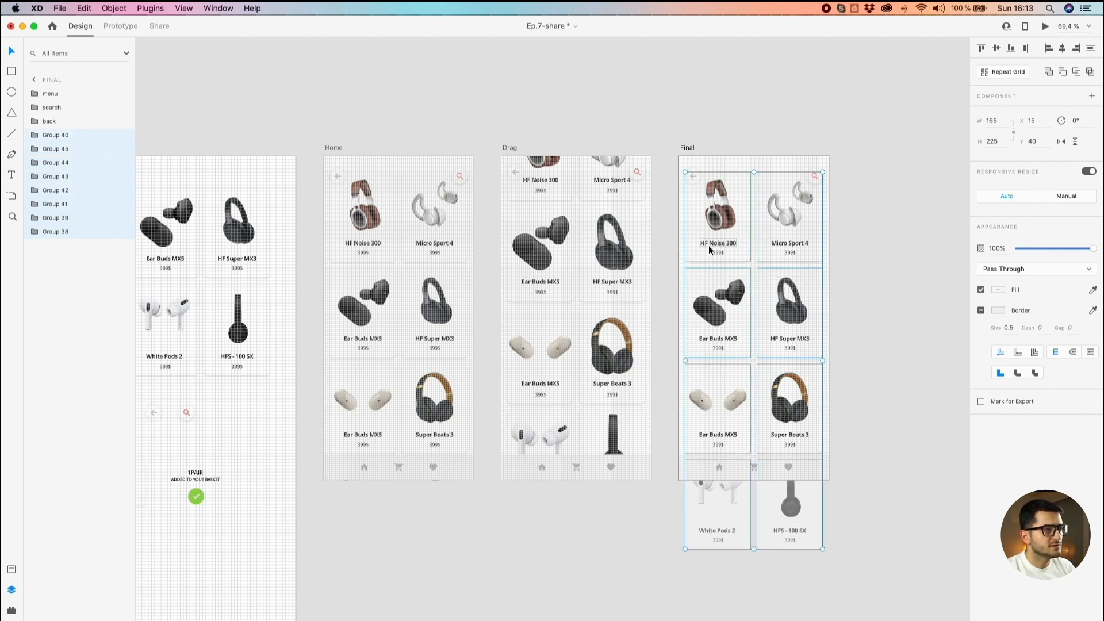
drag(721, 305, 723, 208)
scroll(747, 397, up, 8)
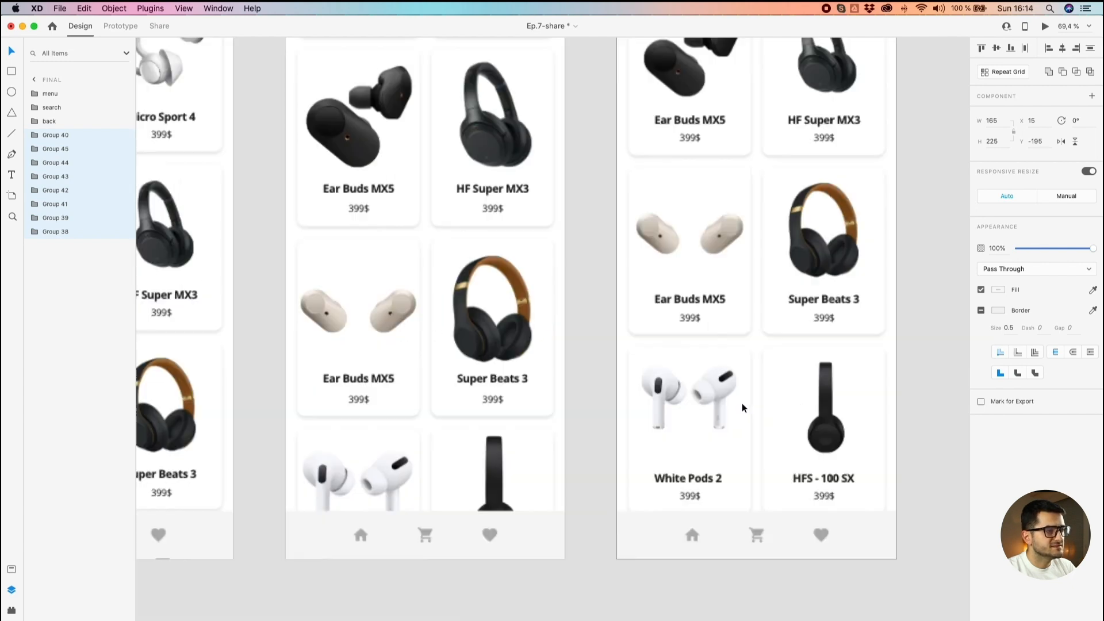
Step: Shift the eight cards on Final further up to Y -210, so the last row sits just above the menu bar
scroll(703, 464, down, 6)
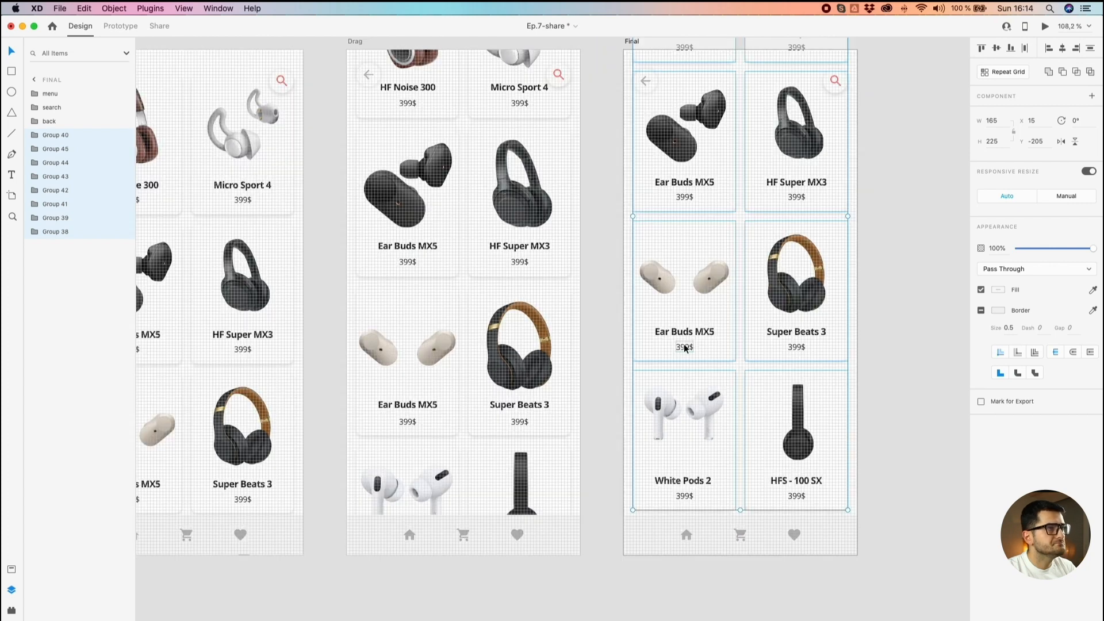
click(685, 344)
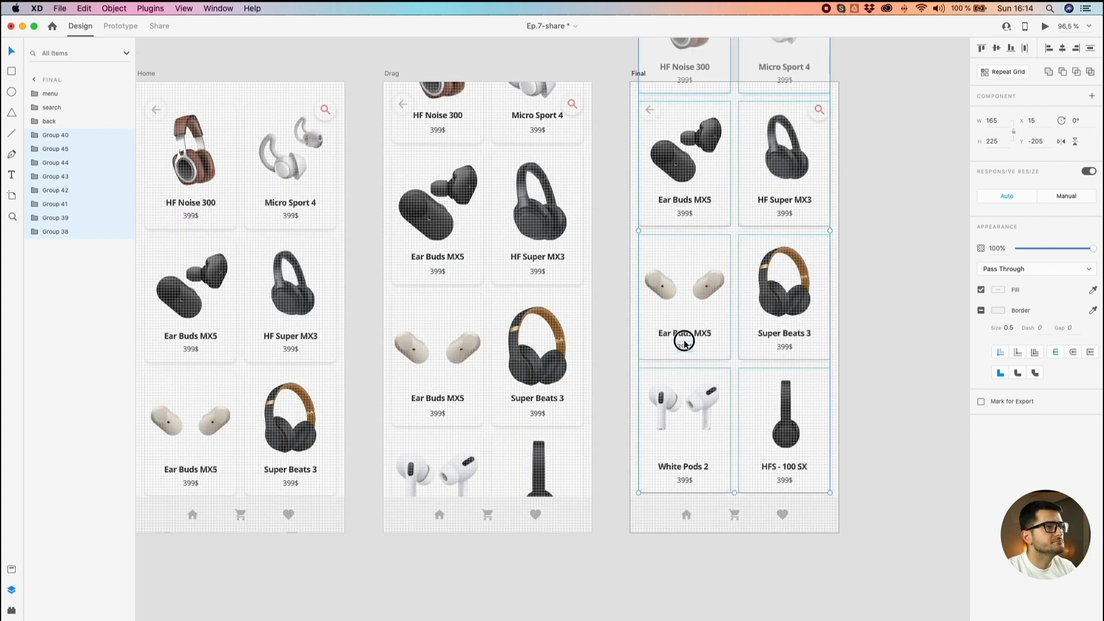
drag(685, 343, 688, 341)
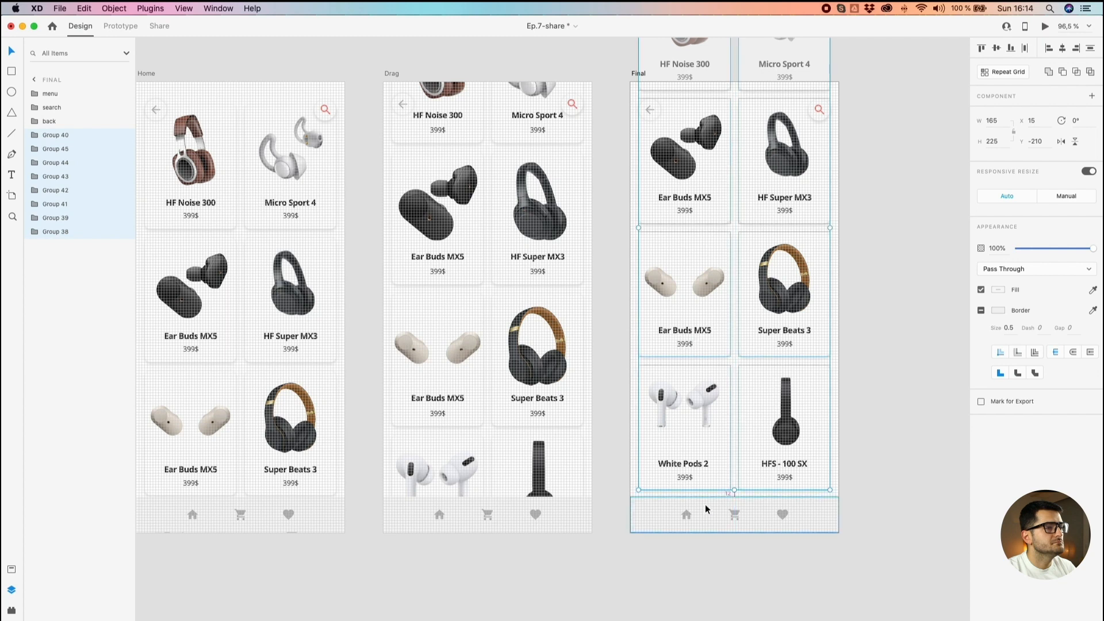
click(897, 514)
scroll(897, 515, down, 5)
drag(900, 514, 791, 444)
scroll(677, 329, up, 3)
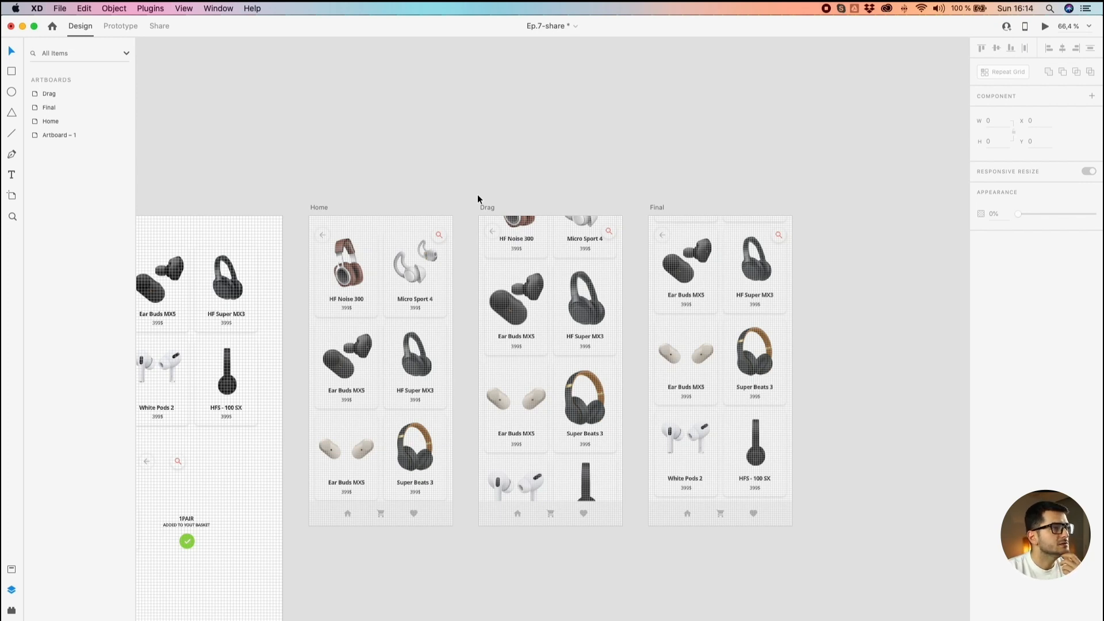
Step: Create a prototype link from the black Ear Buds MX5 card on Home to the Drag artboard
click(121, 28)
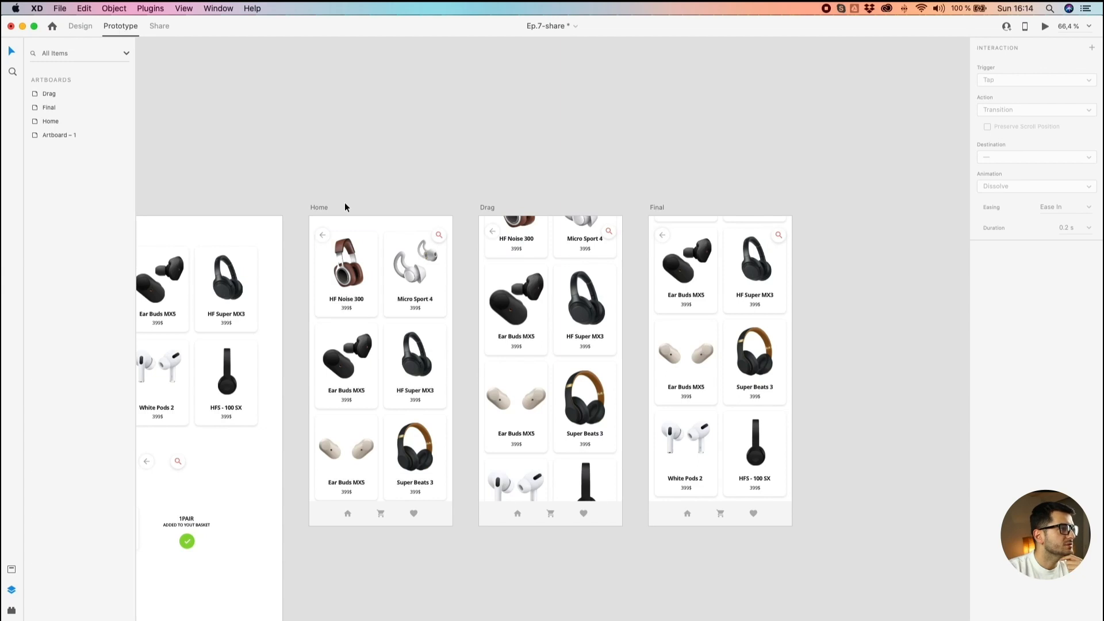
click(331, 348)
drag(376, 368, 534, 319)
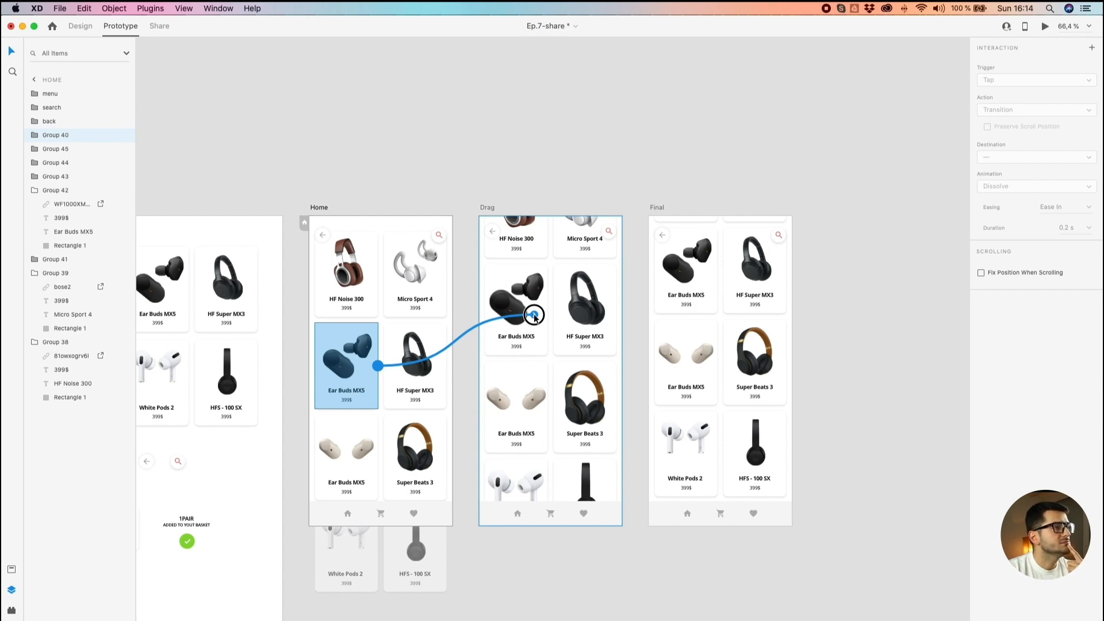
drag(535, 318, 534, 318)
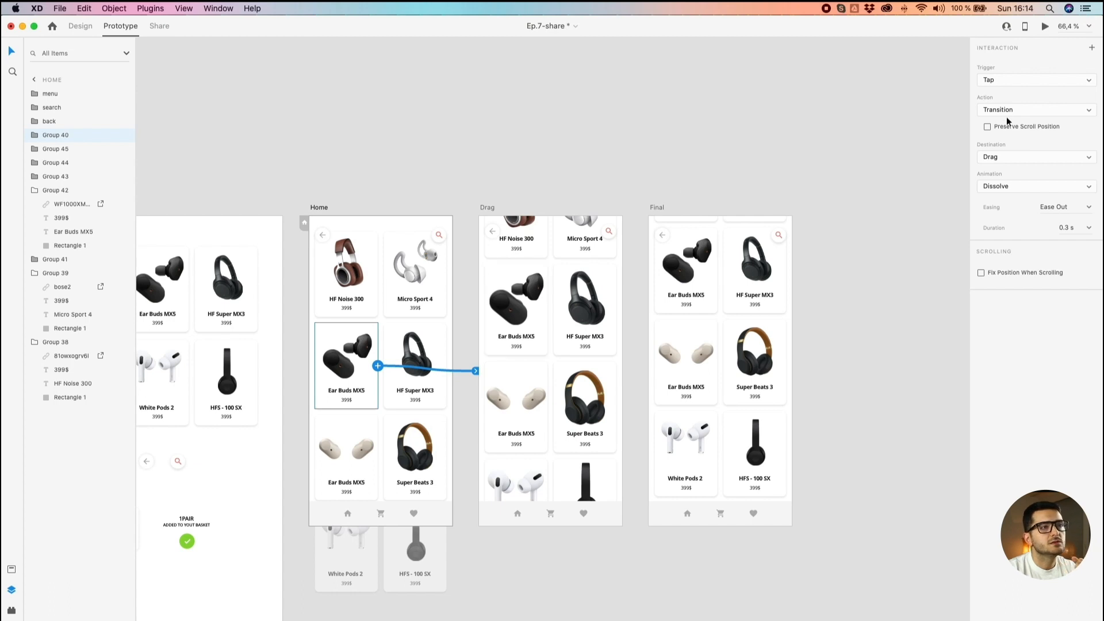
Step: Set the card's interaction to a Drag trigger with the Auto-Animate action and Ease Out easing
click(1008, 77)
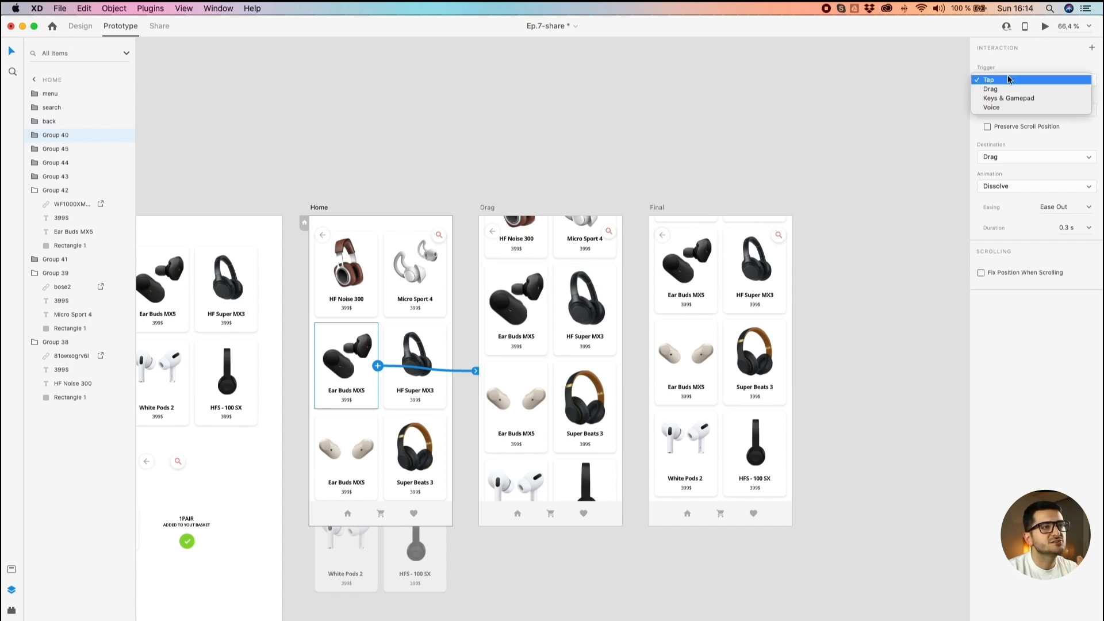
click(1007, 90)
click(1011, 113)
click(1012, 112)
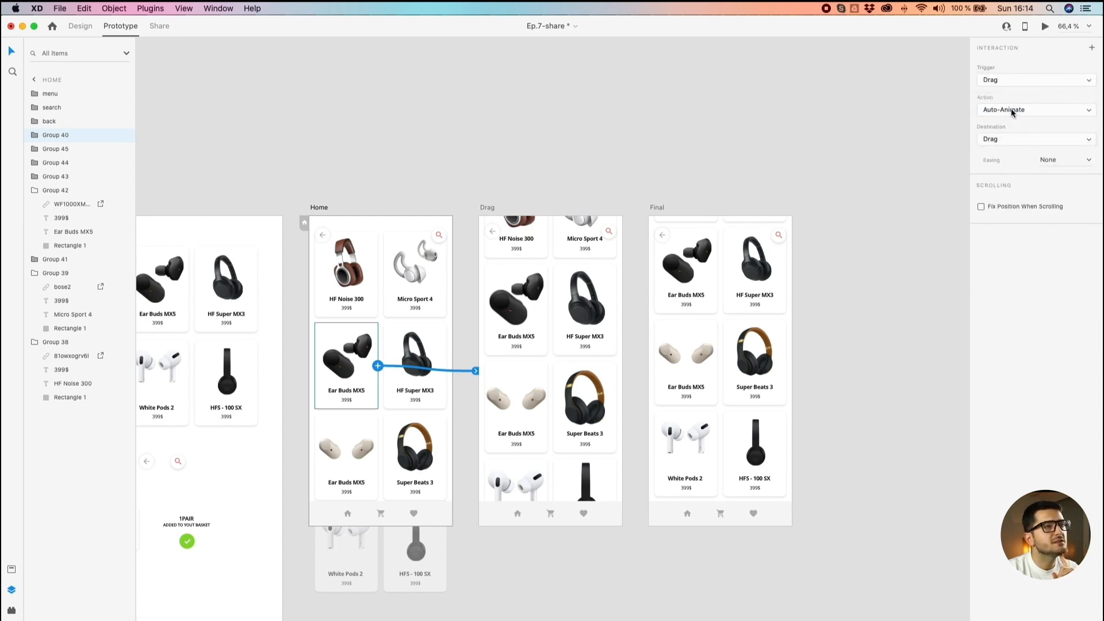
click(1011, 113)
click(1011, 109)
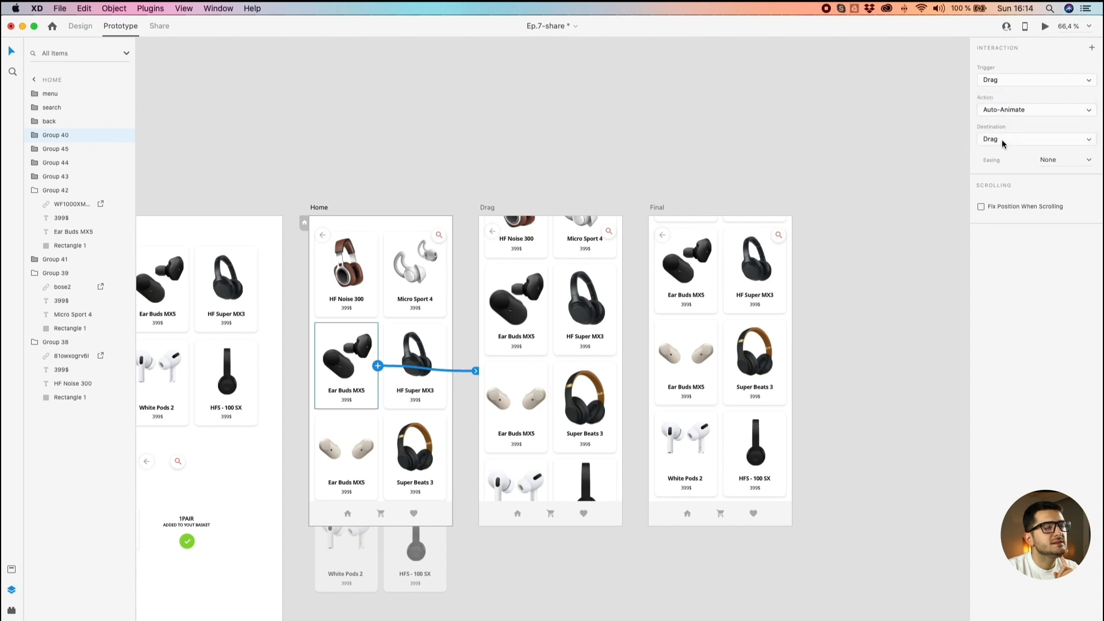
click(1087, 163)
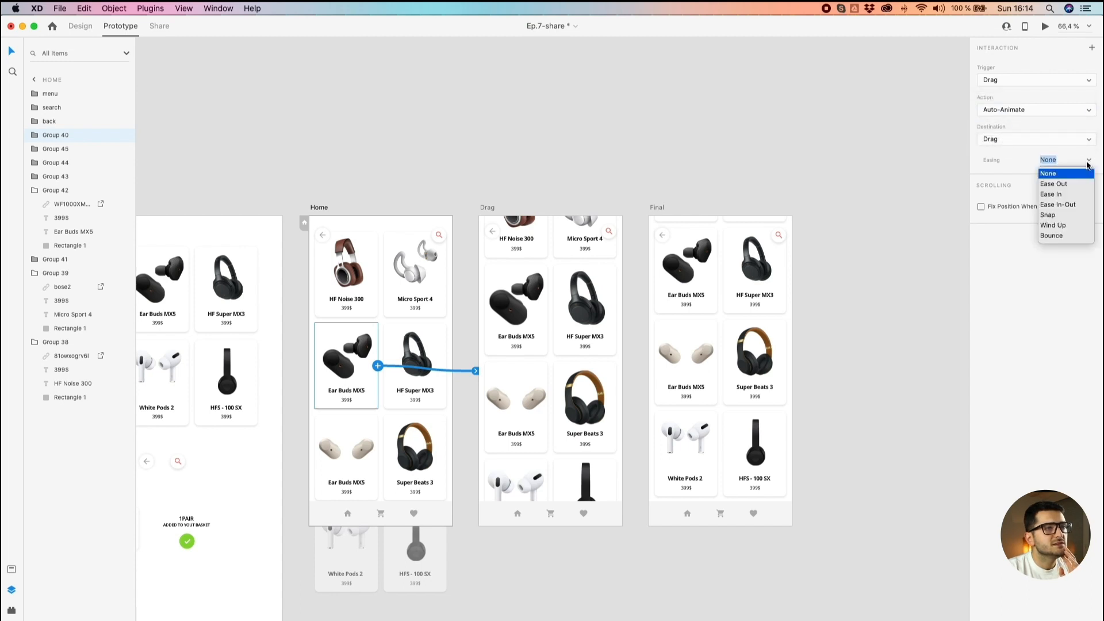
click(1069, 185)
click(586, 197)
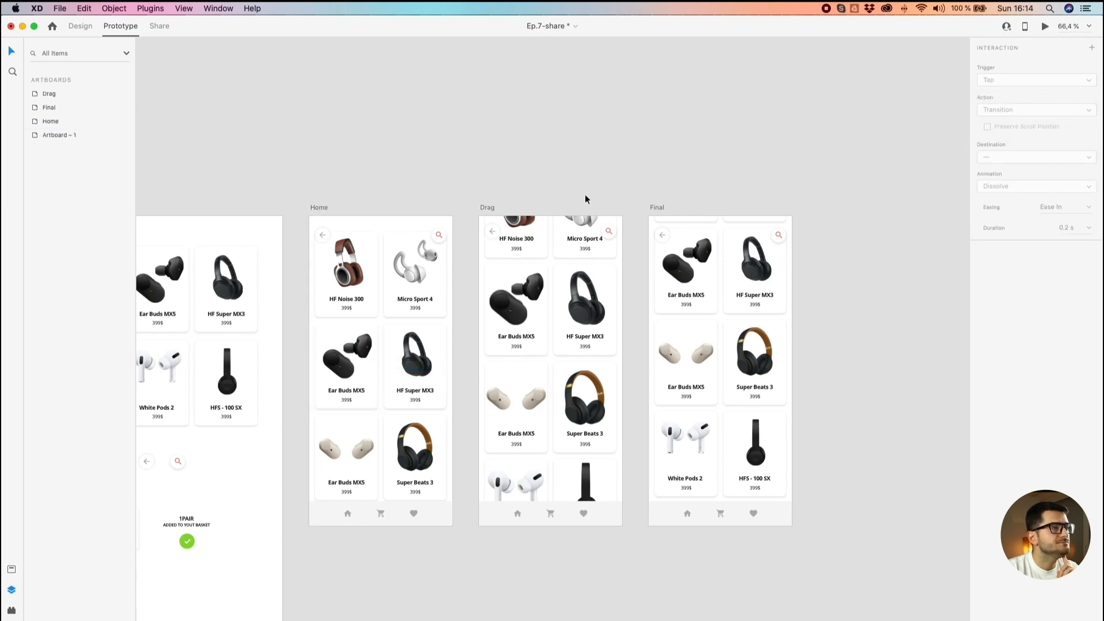
Step: Link the whole Drag artboard to Final with a Time trigger
click(485, 209)
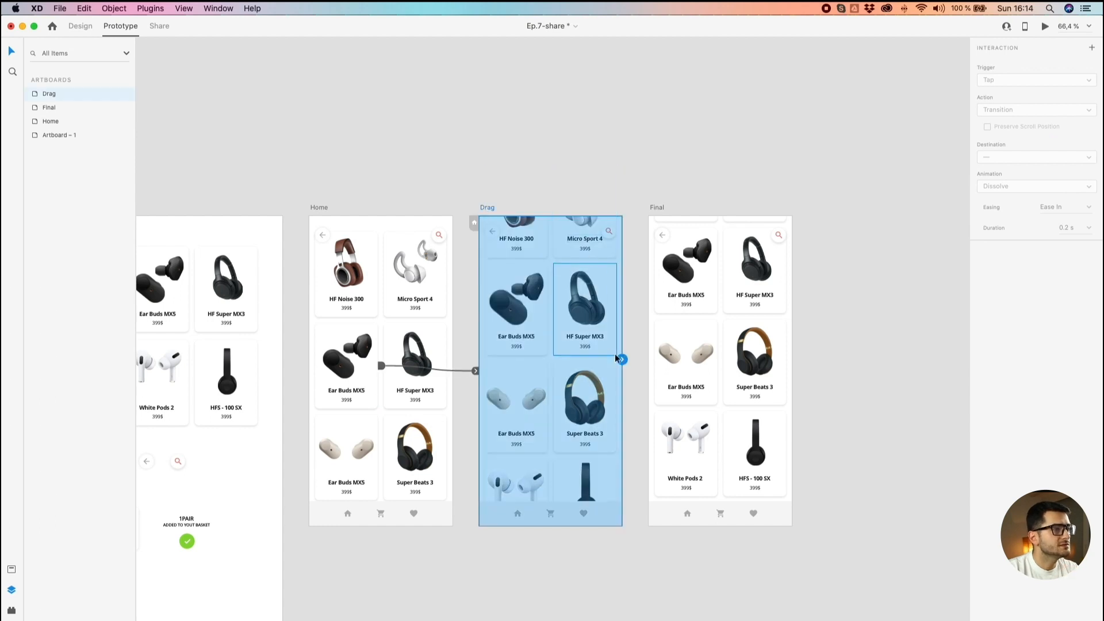
drag(623, 364, 665, 380)
click(1043, 82)
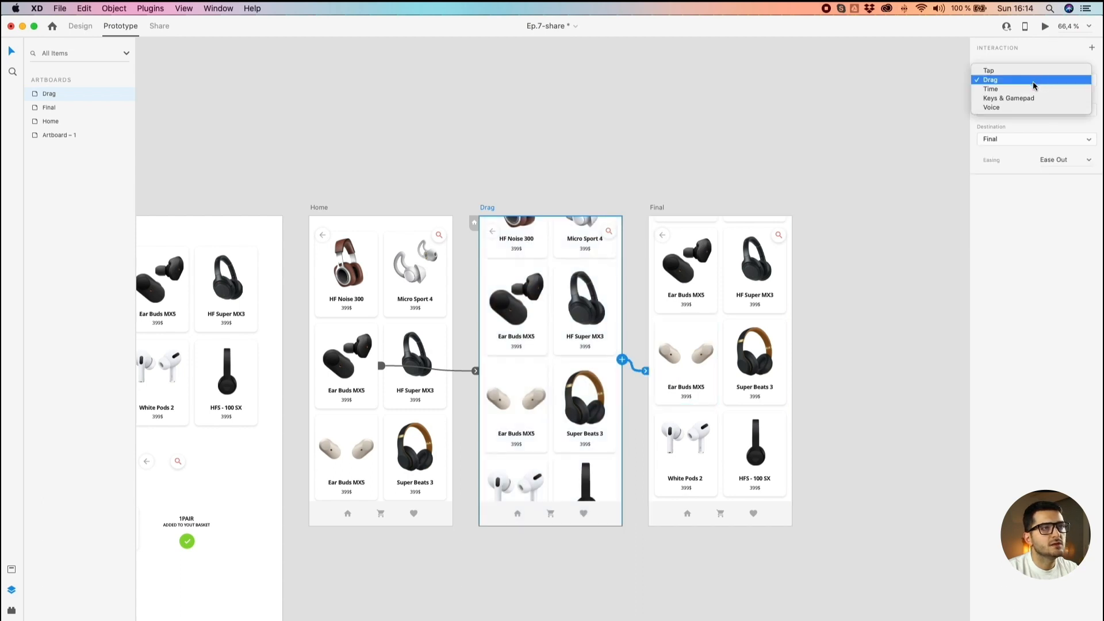
click(1025, 90)
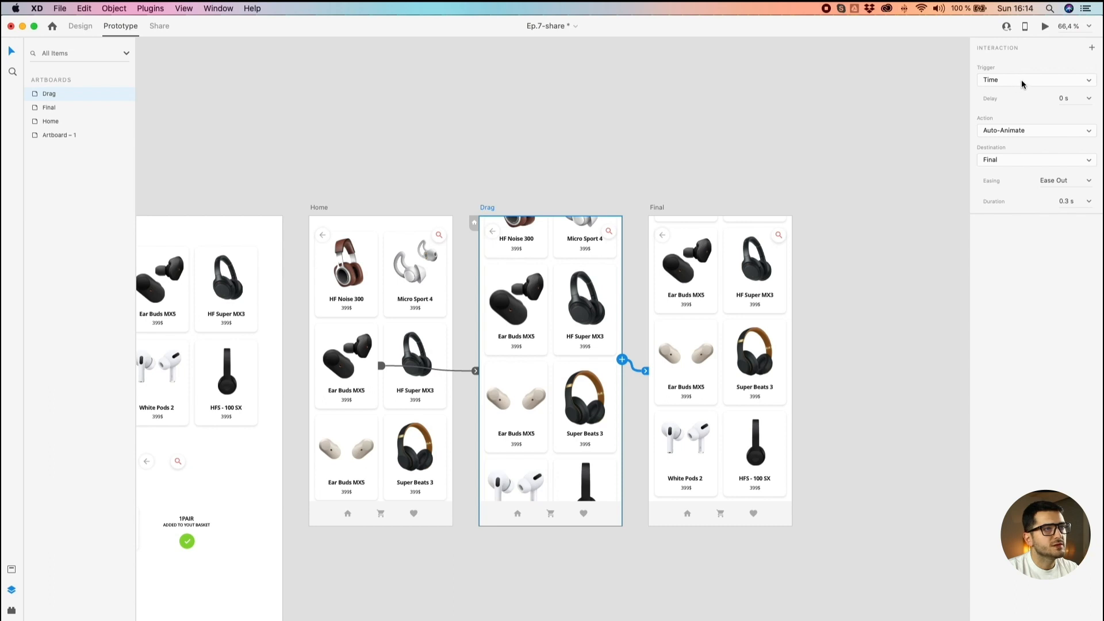
Step: Set the Drag-to-Final transition's easing to Snap and its duration to 0.6 s
click(1089, 183)
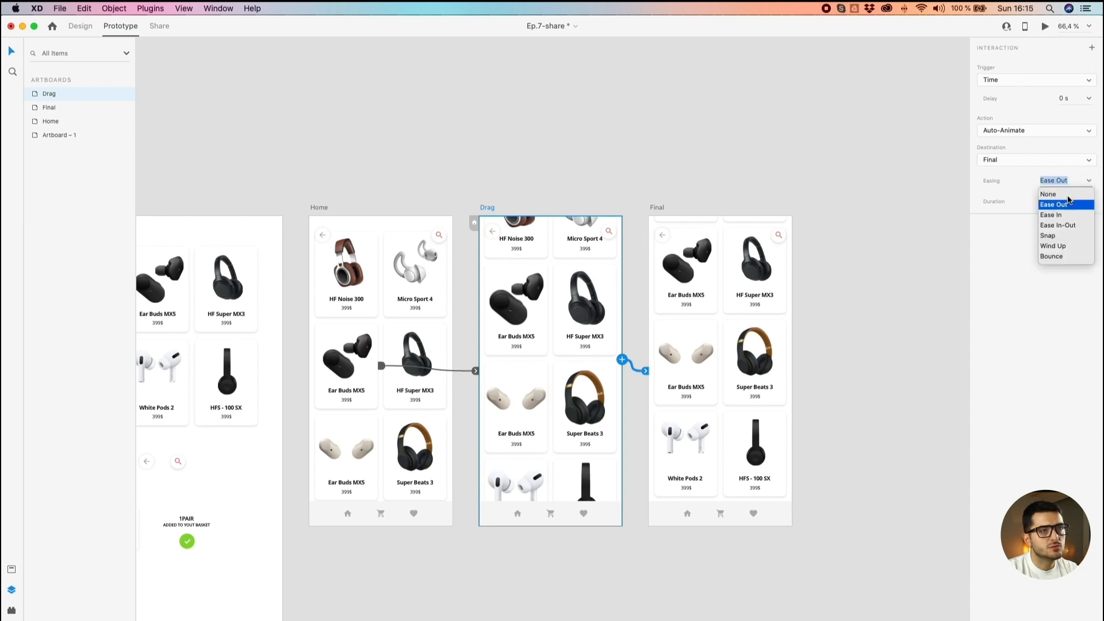
click(1042, 237)
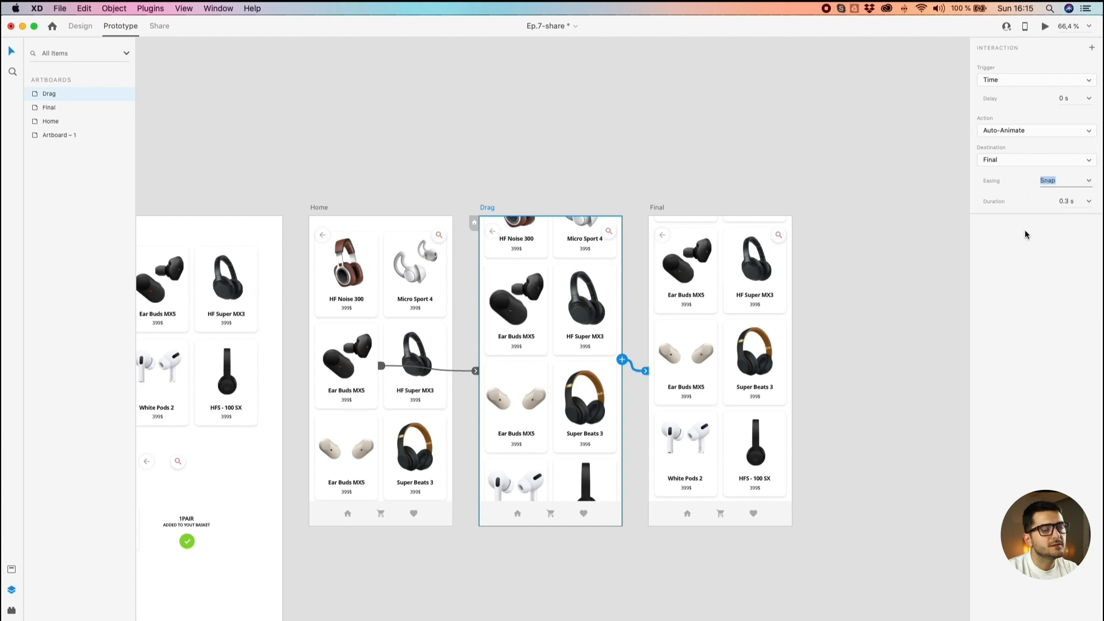
click(1090, 202)
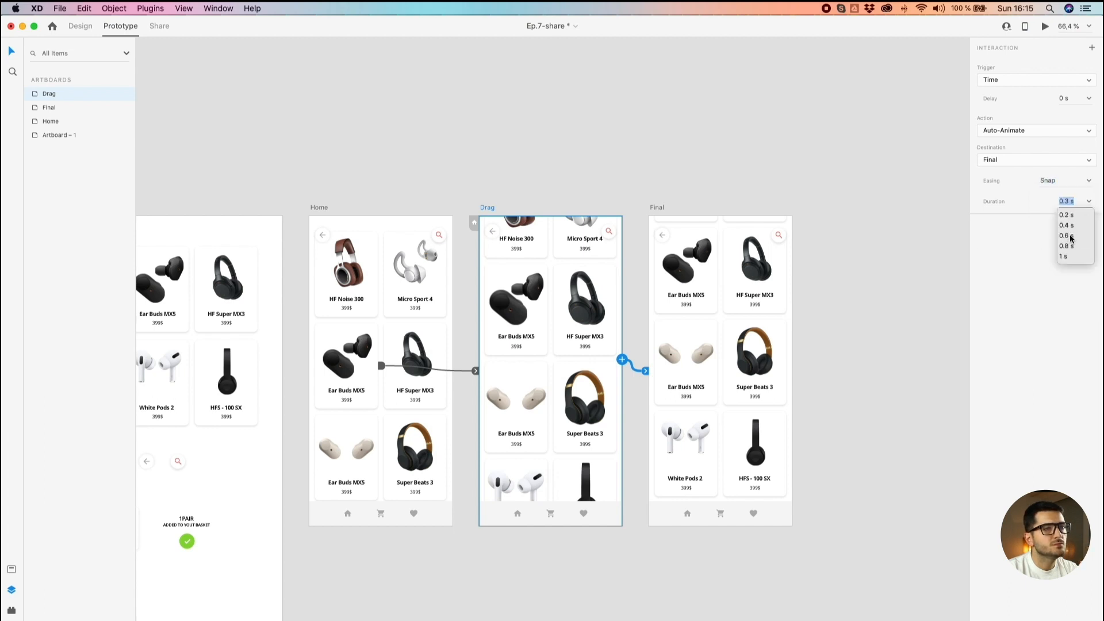
click(1071, 236)
click(861, 177)
Step: Preview the prototype from Home and test the upward swipe on the black Ear Buds MX5 card twice
click(319, 208)
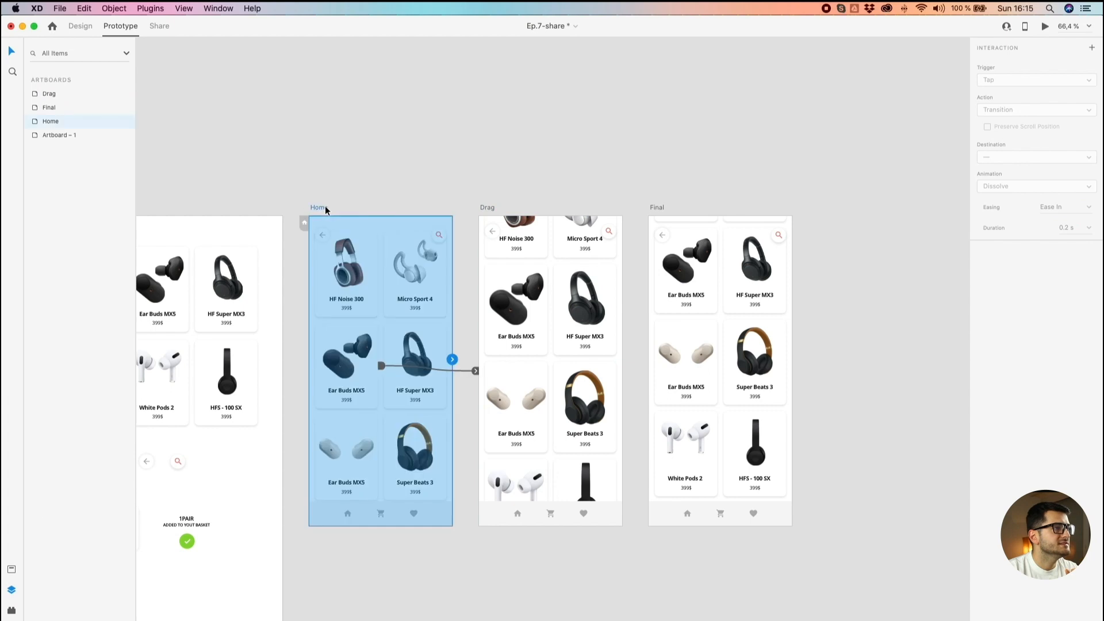
click(1044, 26)
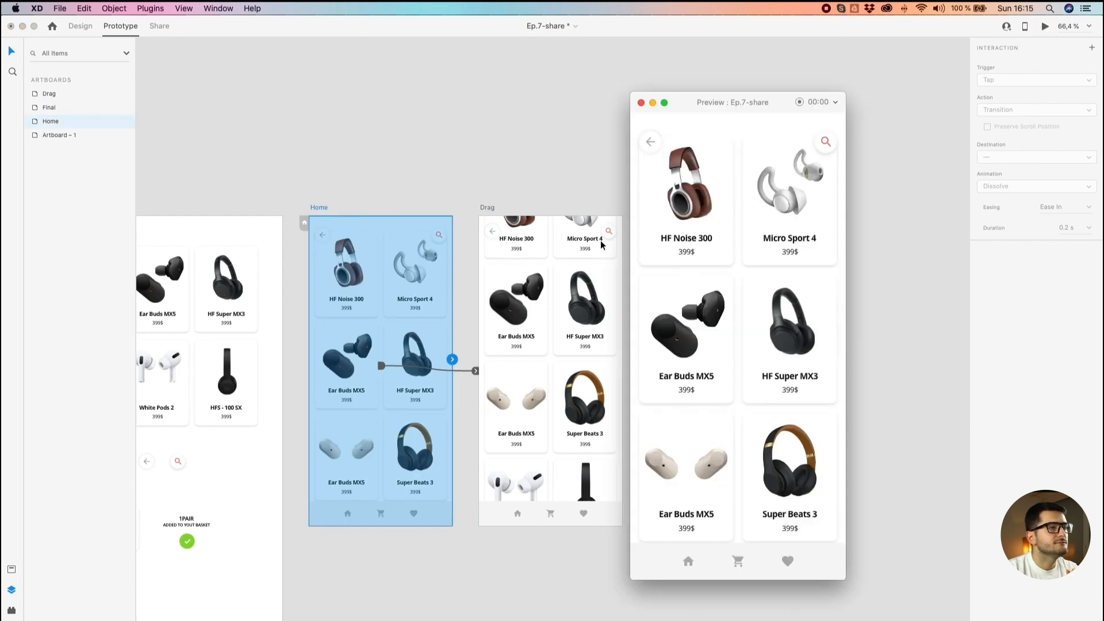
drag(683, 356, 681, 226)
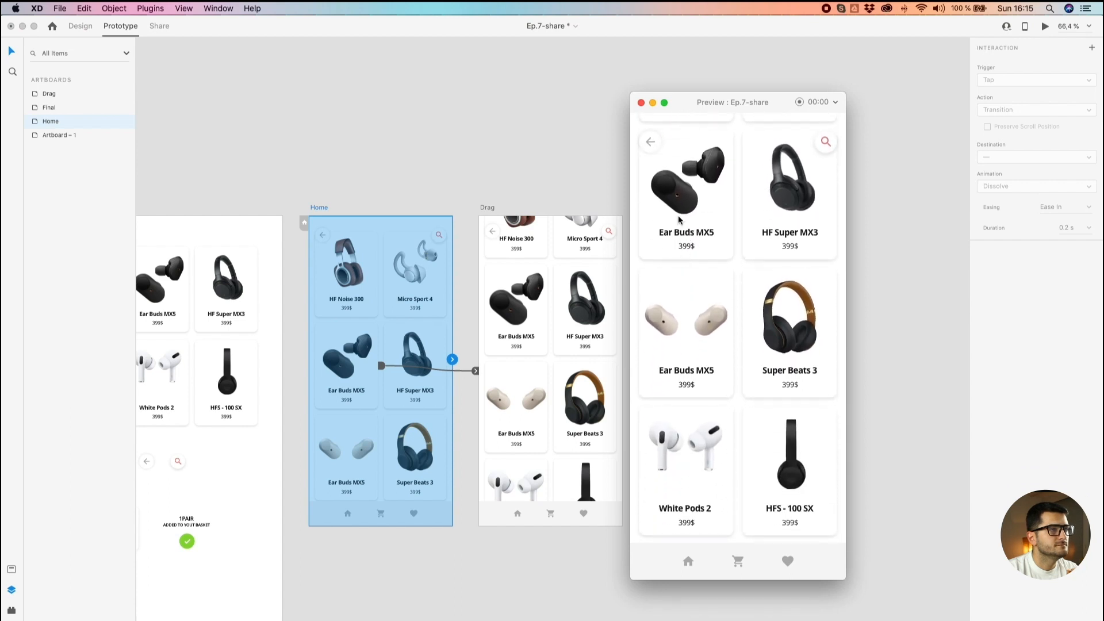
click(456, 185)
click(312, 204)
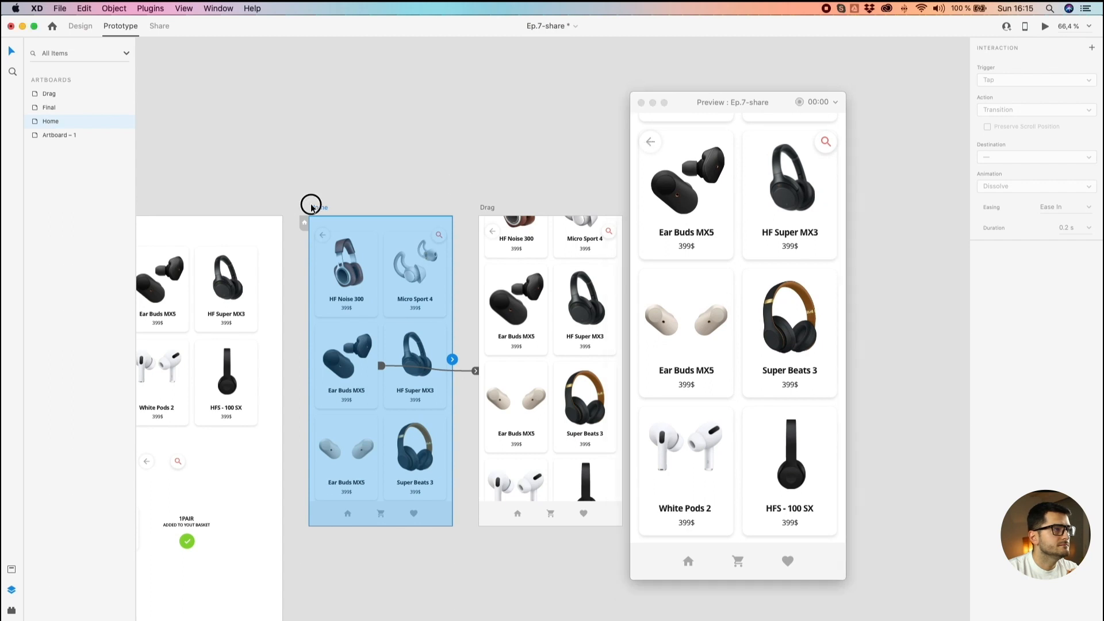
click(318, 208)
drag(694, 329, 682, 193)
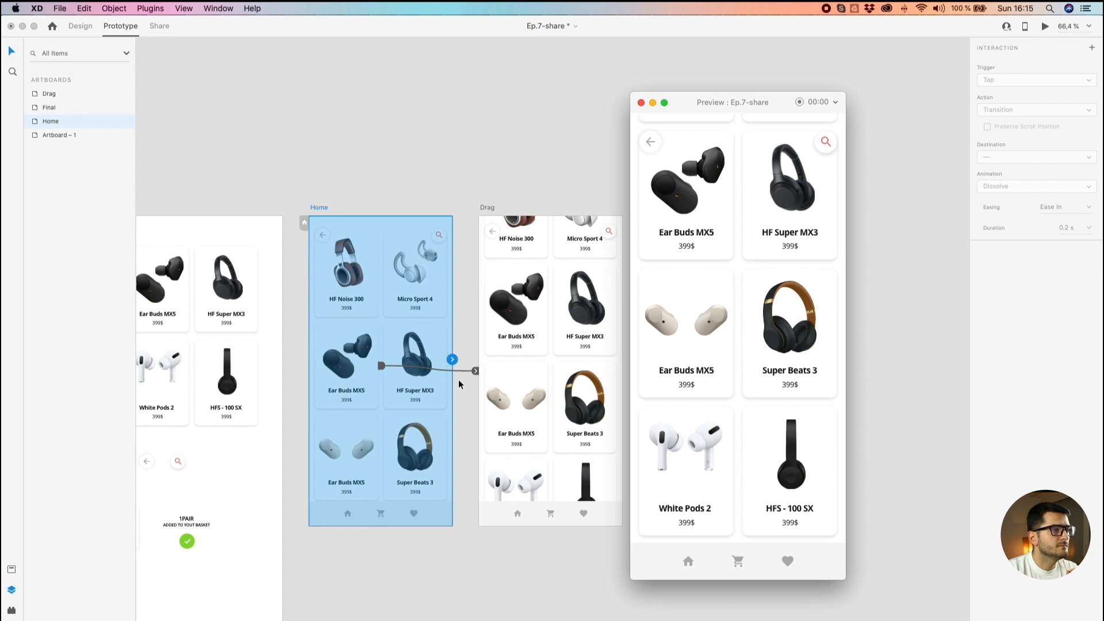
Step: Set the easing of the drag interaction from the black Ear Buds MX5 card on Home to Ease In
click(475, 372)
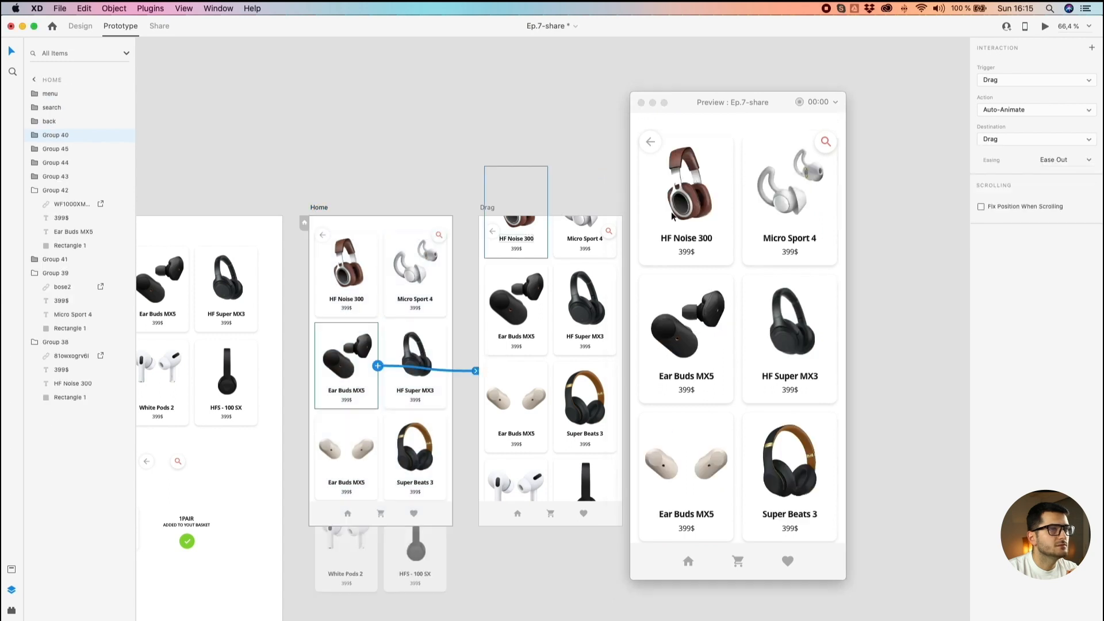
click(1089, 160)
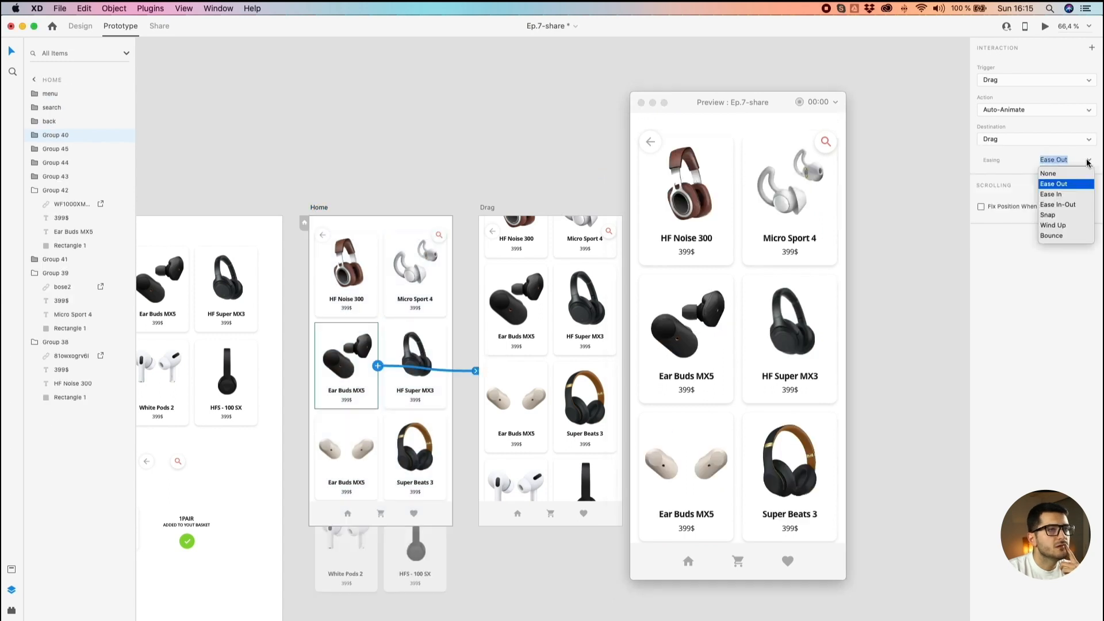
click(1069, 195)
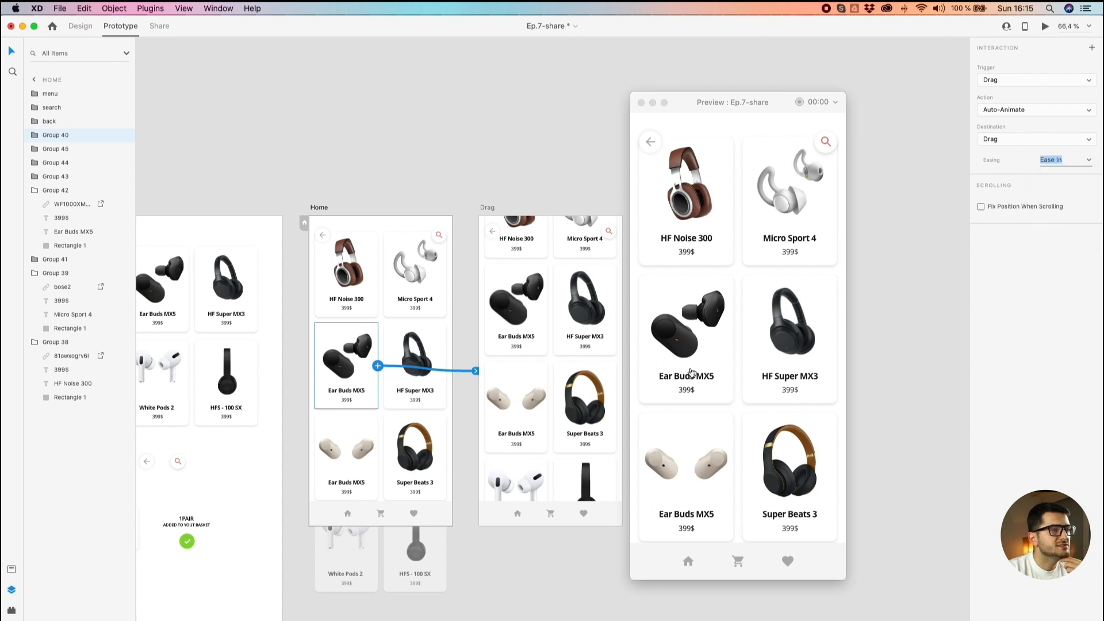
Step: Preview the prototype from Home and test the upward swipe on the black Ear Buds MX5 card with the Ease In easing
drag(694, 375, 689, 343)
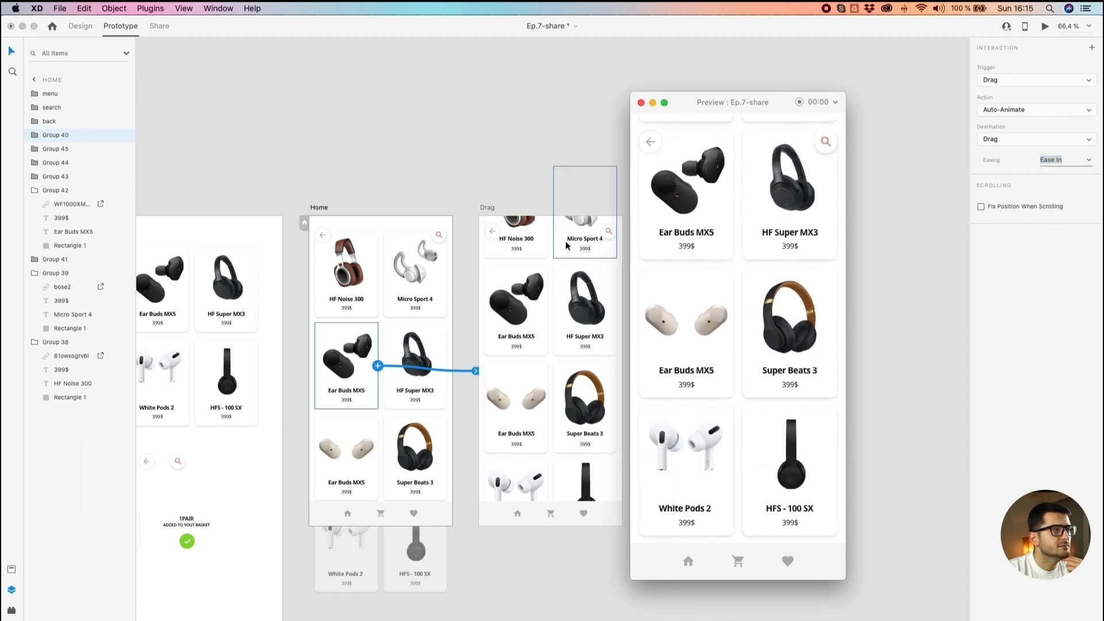
click(358, 190)
click(321, 208)
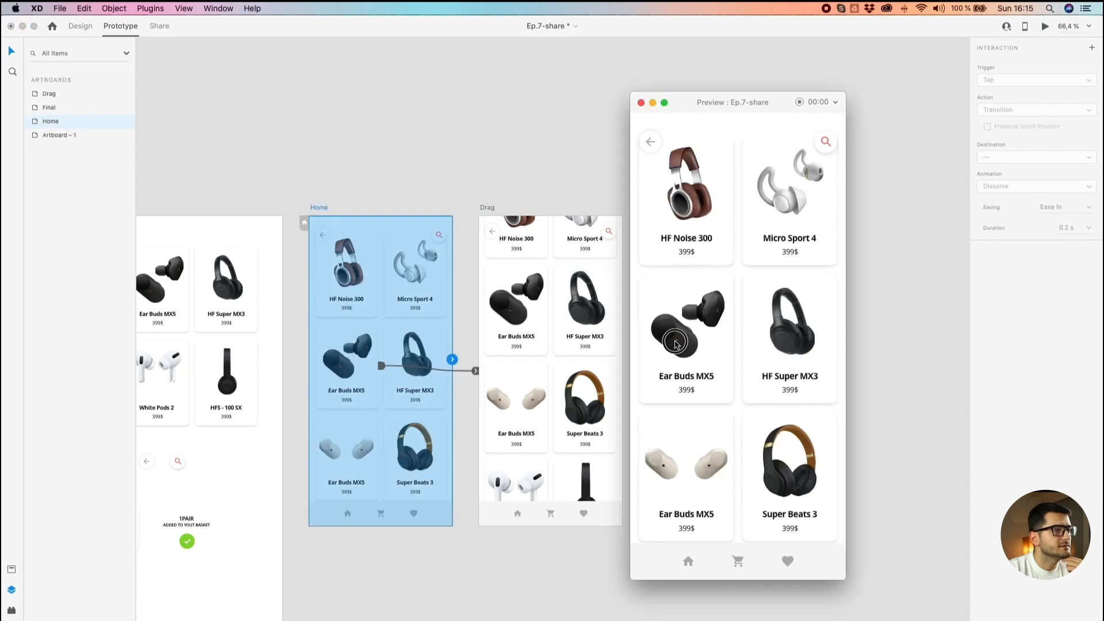
click(345, 196)
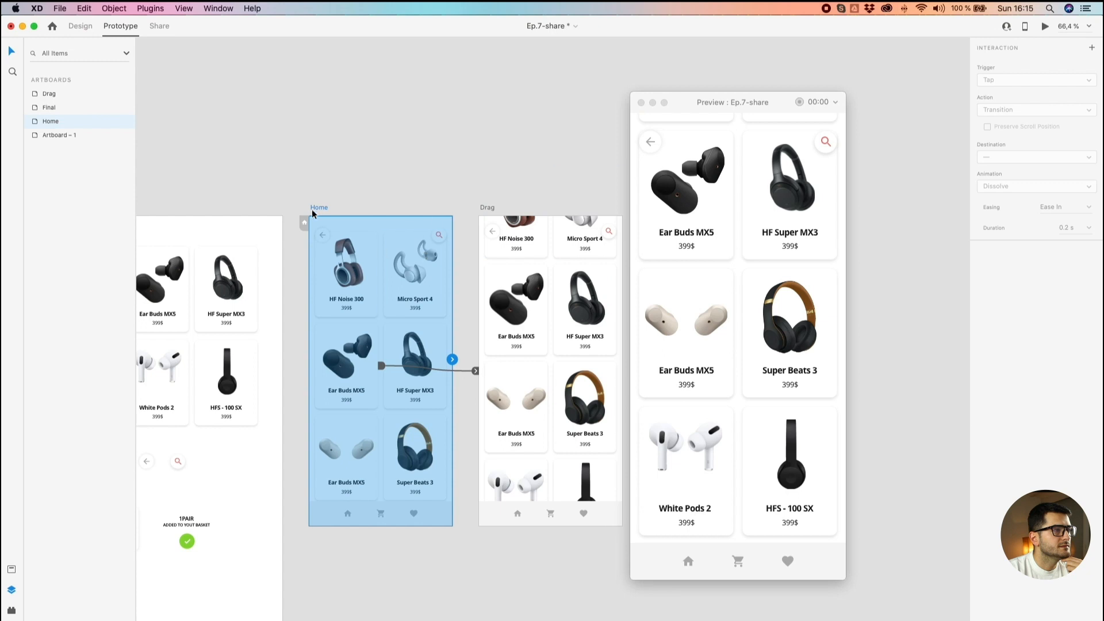
click(316, 184)
click(313, 213)
drag(702, 369, 697, 309)
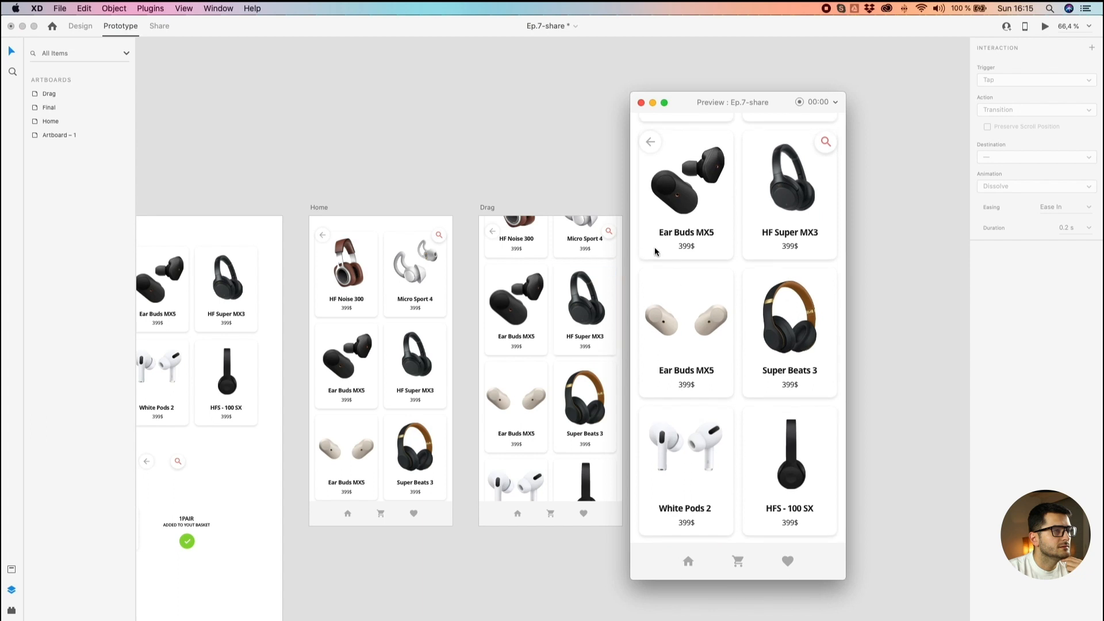
click(339, 211)
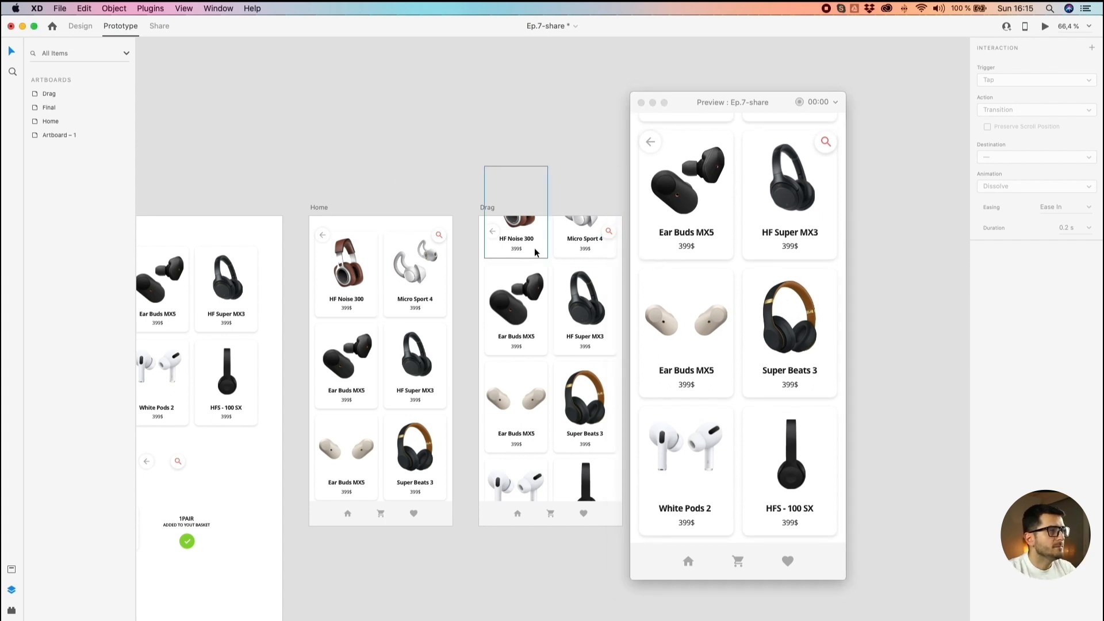
Step: In Design mode, check the distance between the HF Noise 300 name and its price on the Drag artboard
scroll(524, 237, up, 5)
click(522, 233)
double_click(522, 233)
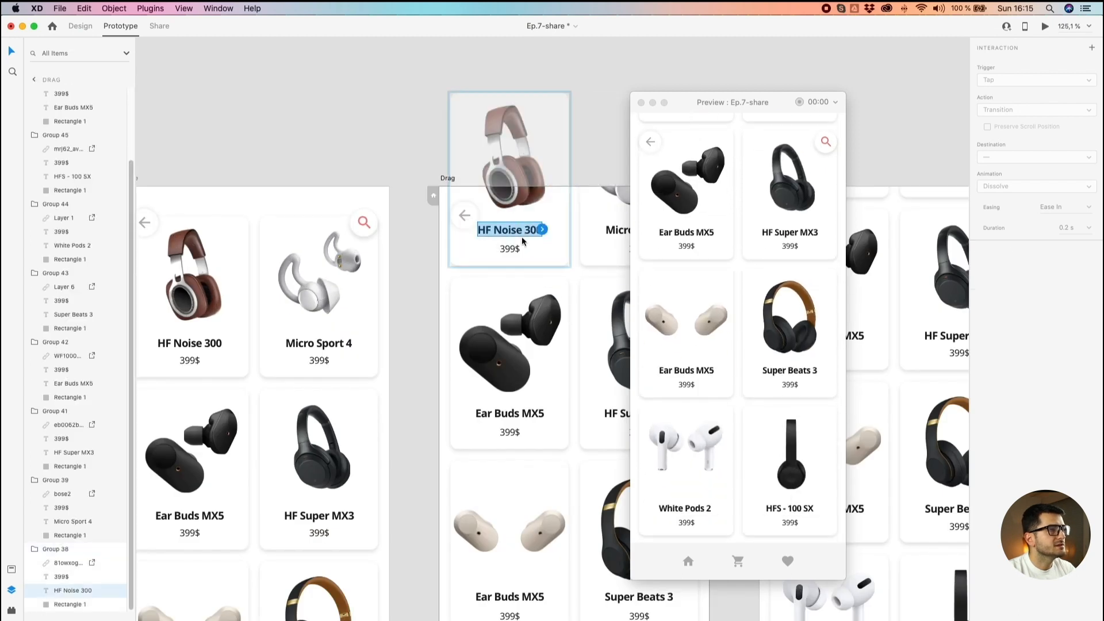
click(81, 31)
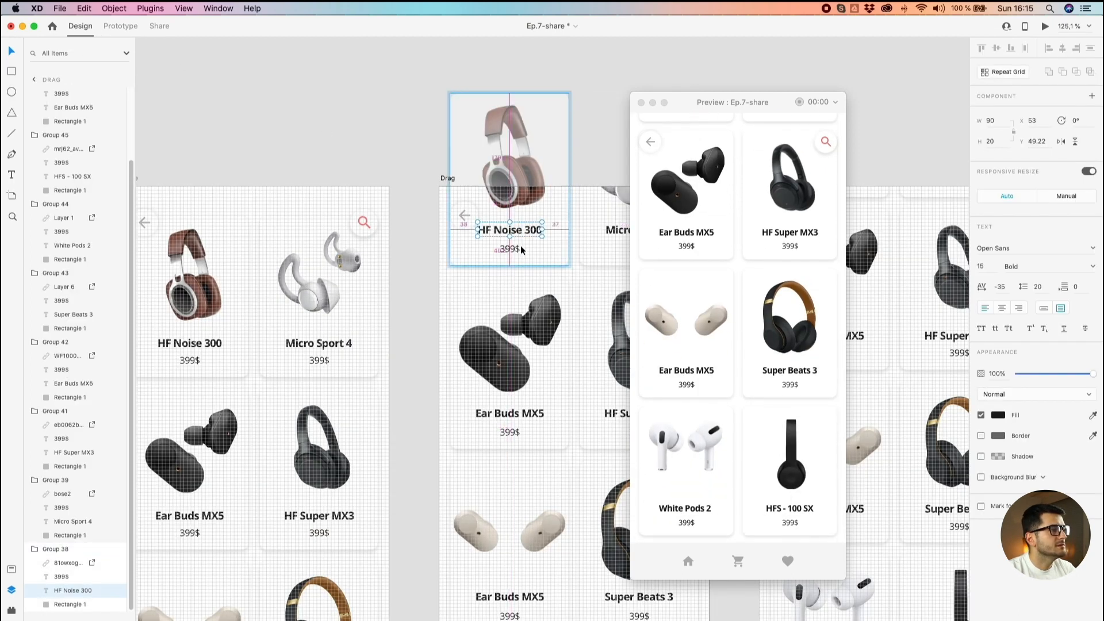
scroll(404, 348, left, 5)
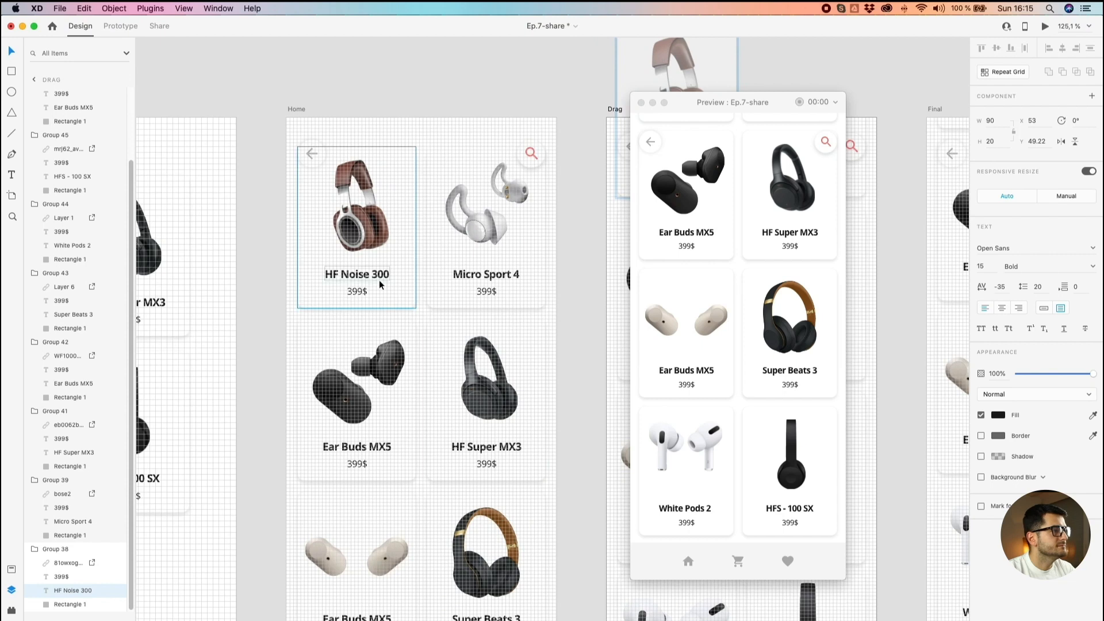
double_click(357, 274)
scroll(476, 237, right, 5)
scroll(504, 261, up, 5)
double_click(495, 271)
key(alt)
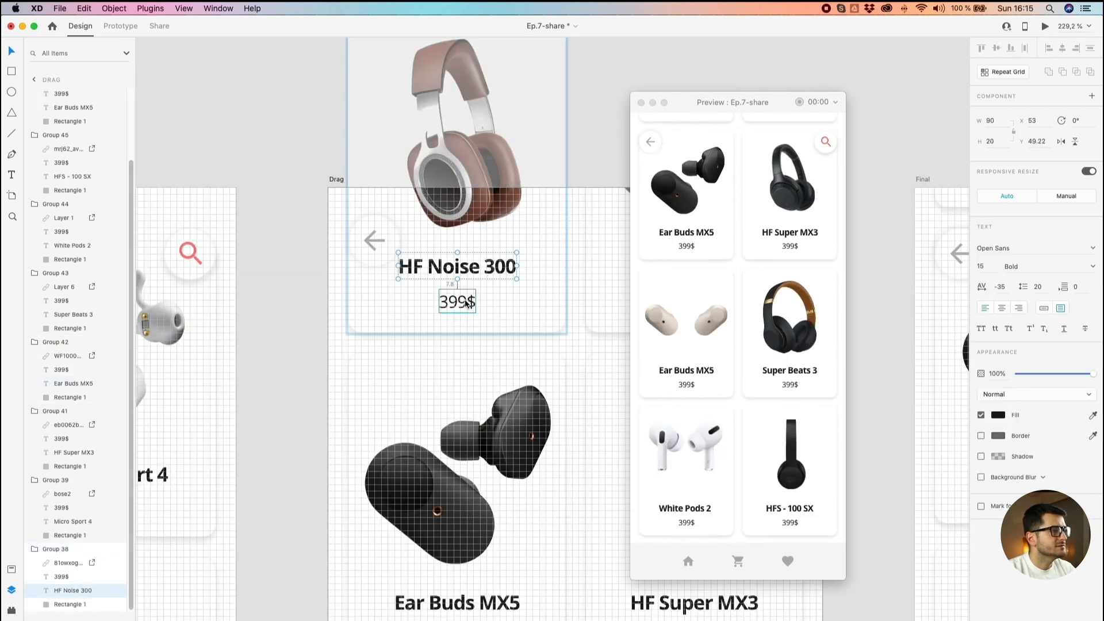
click(467, 303)
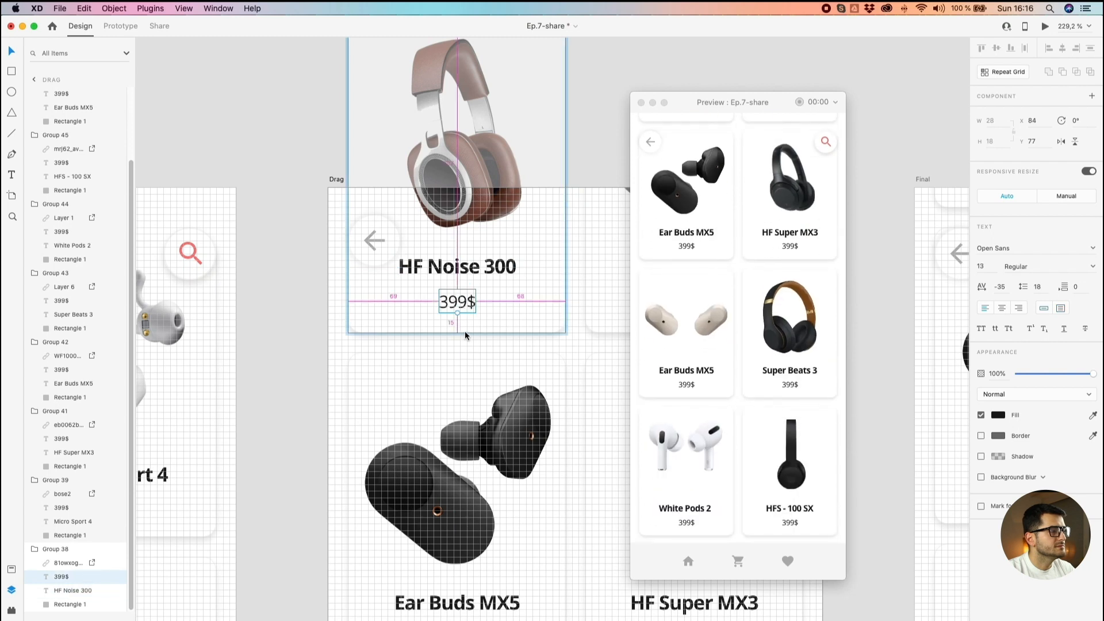
Step: Move the preview window away from the artboards and clear the selection
scroll(465, 330, down, 5)
scroll(368, 438, up, 2)
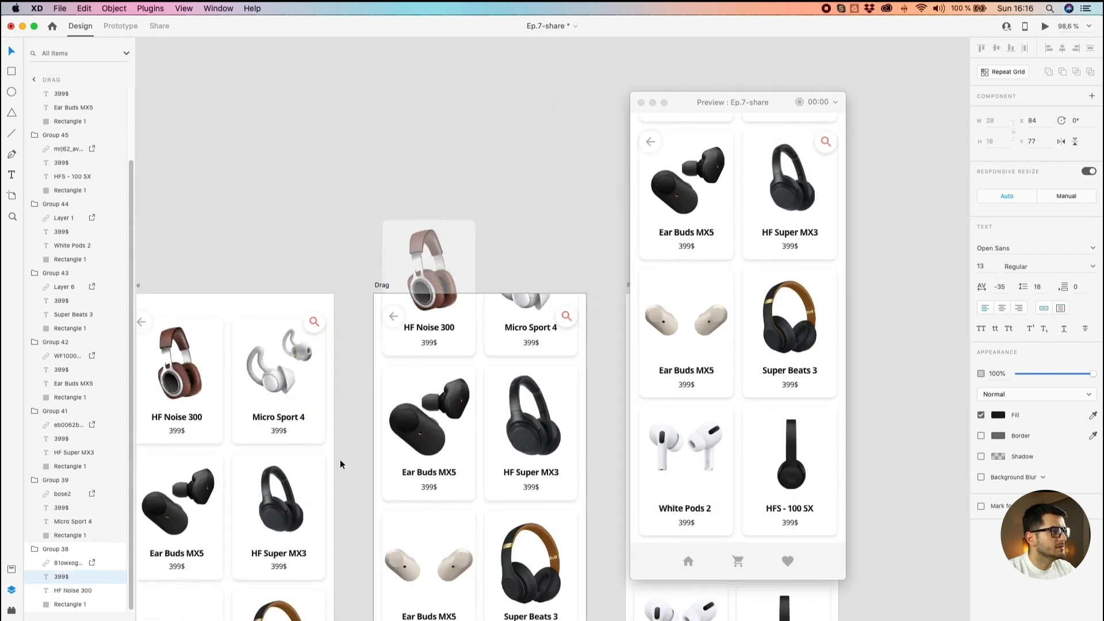
scroll(340, 464, down, 2)
drag(676, 102, 1023, 125)
click(999, 125)
click(311, 140)
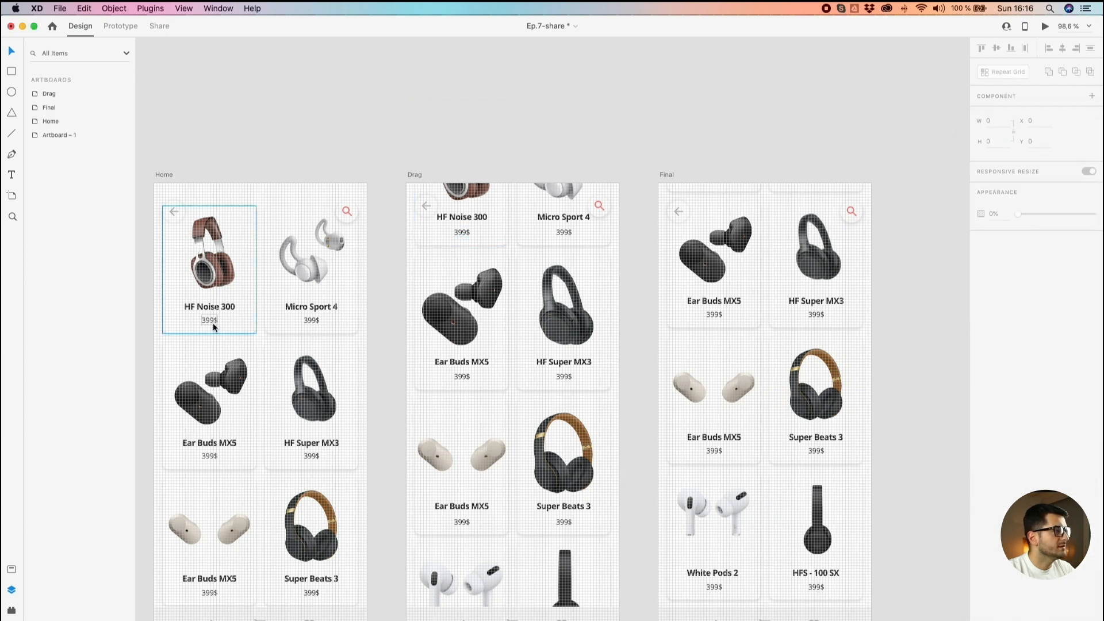
Step: Compare the position of the HF Noise 300 name and price on the Home card with those on the Drag card
double_click(213, 327)
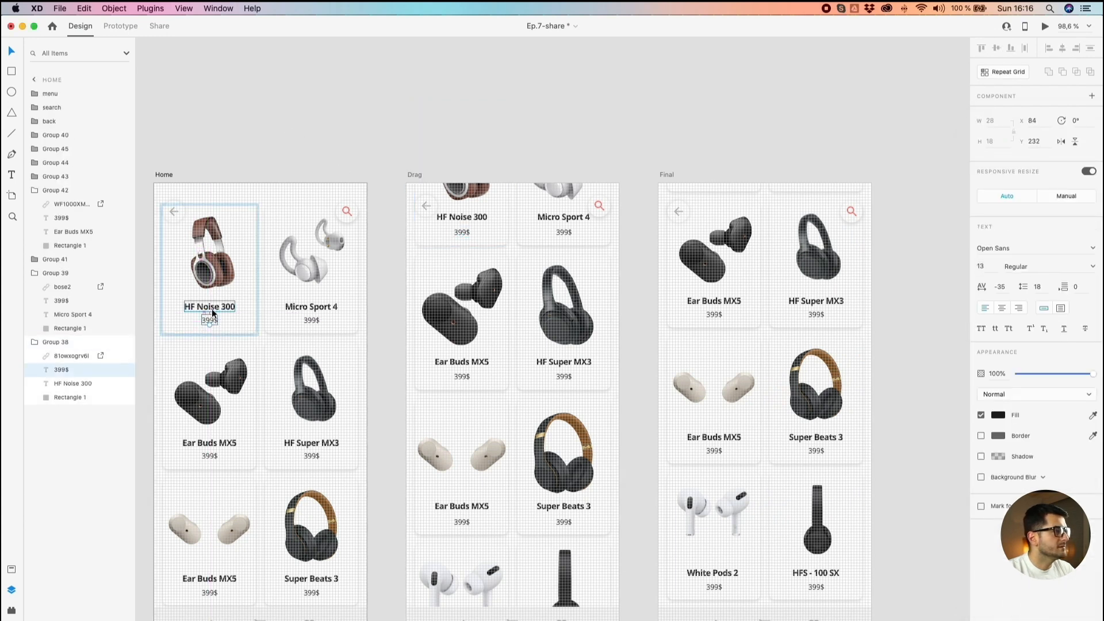
scroll(212, 309, up, 3)
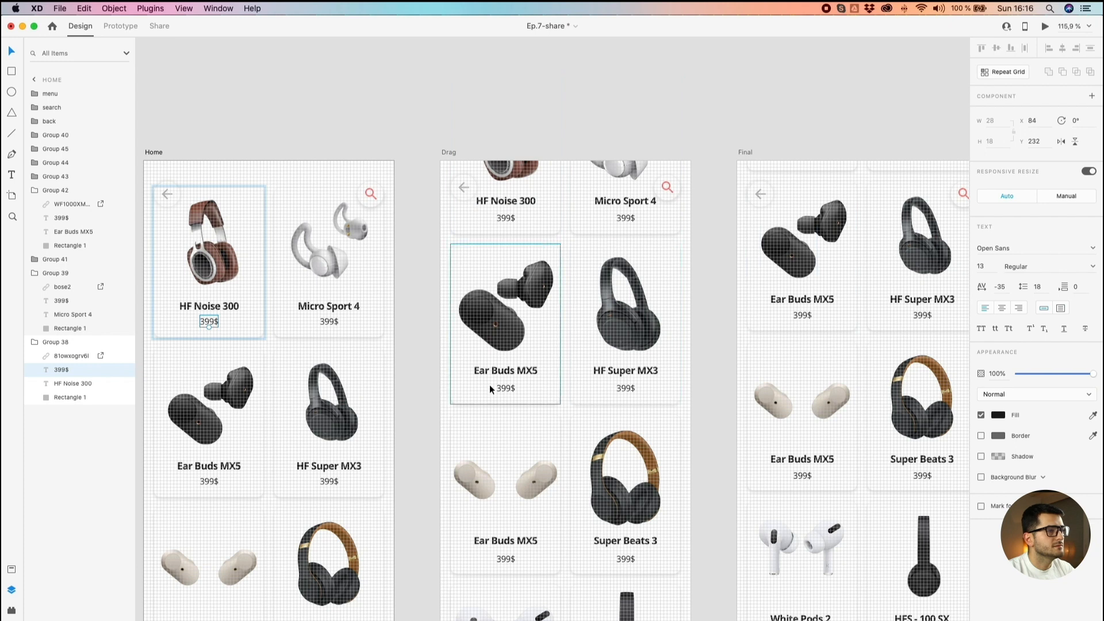
scroll(507, 201, up, 5)
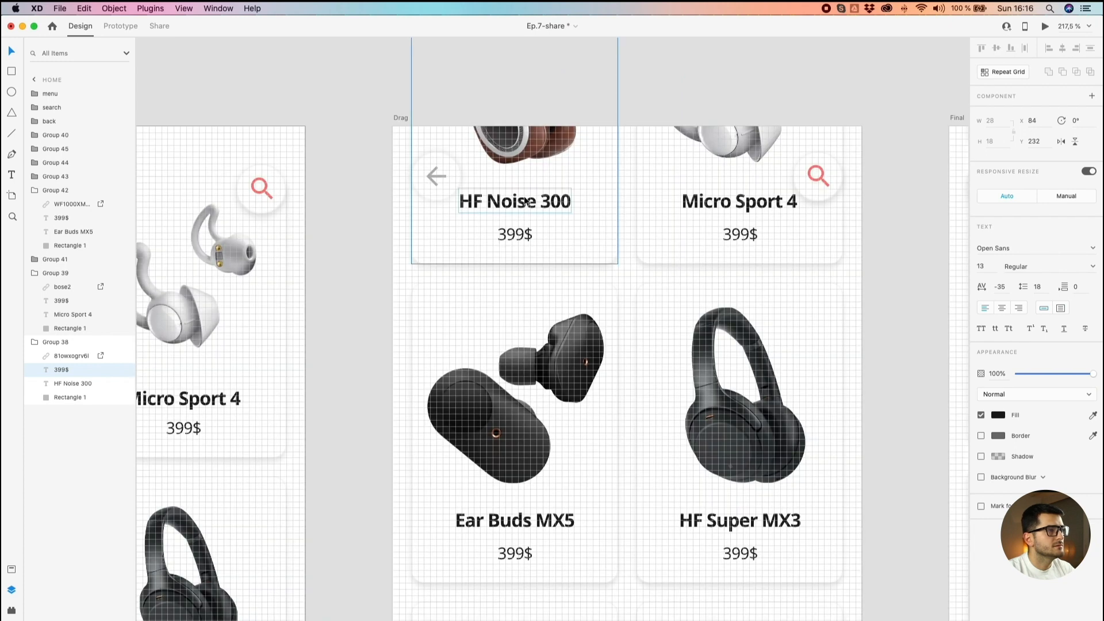
click(525, 201)
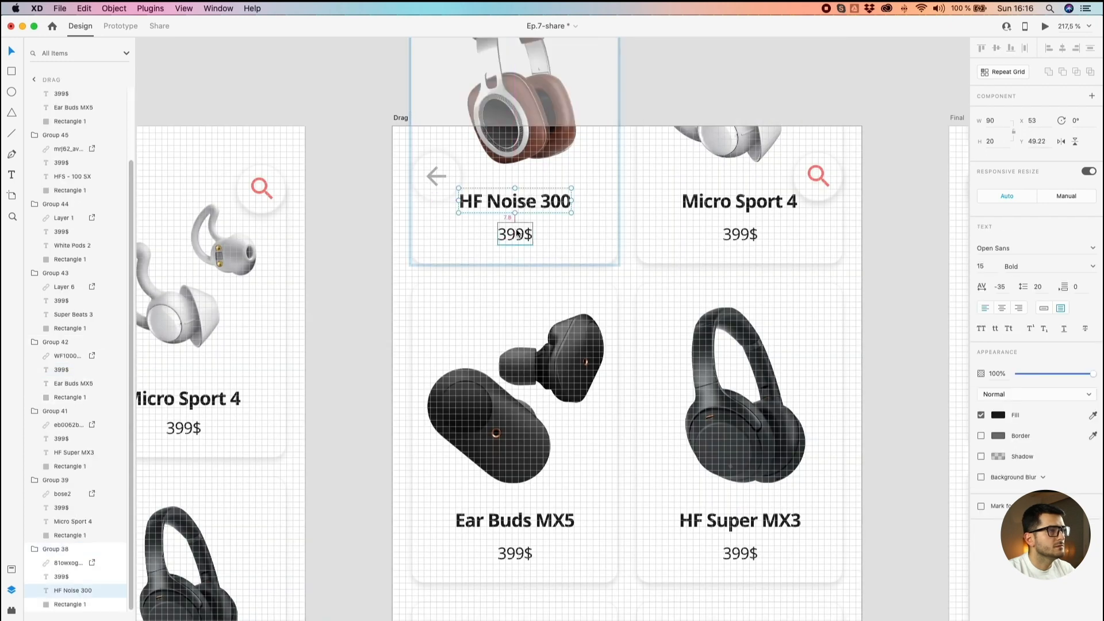
scroll(555, 249, up, 5)
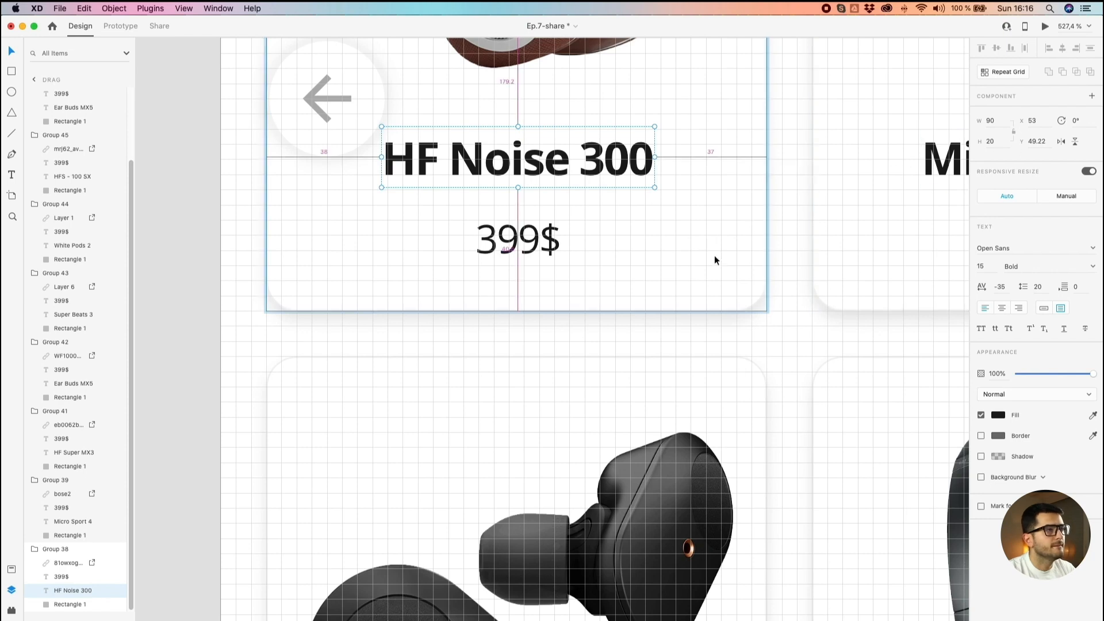
scroll(595, 244, down, 5)
Step: Toggle the artboard grid and measure the spacing around the HF Noise 300 name on the Home card
key(super+apostrophe)
click(422, 299)
key(super+apostrophe)
key(super+apostrophe)
scroll(477, 243, down, 2)
drag(447, 313, 576, 245)
scroll(329, 283, up, 5)
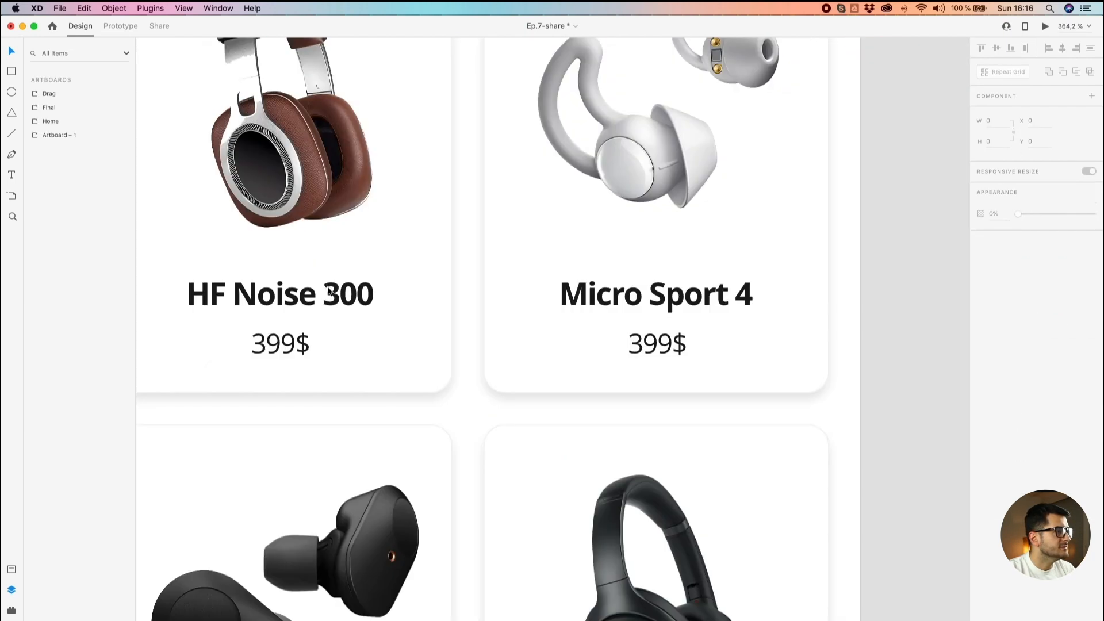
double_click(328, 287)
key(alt)
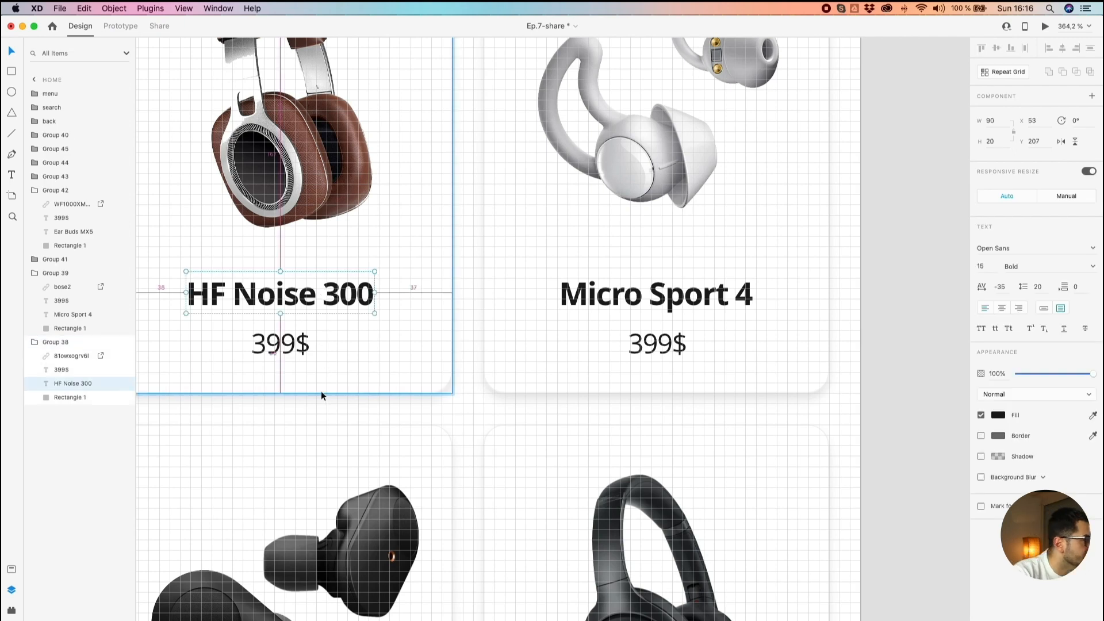
scroll(321, 392, up, 8)
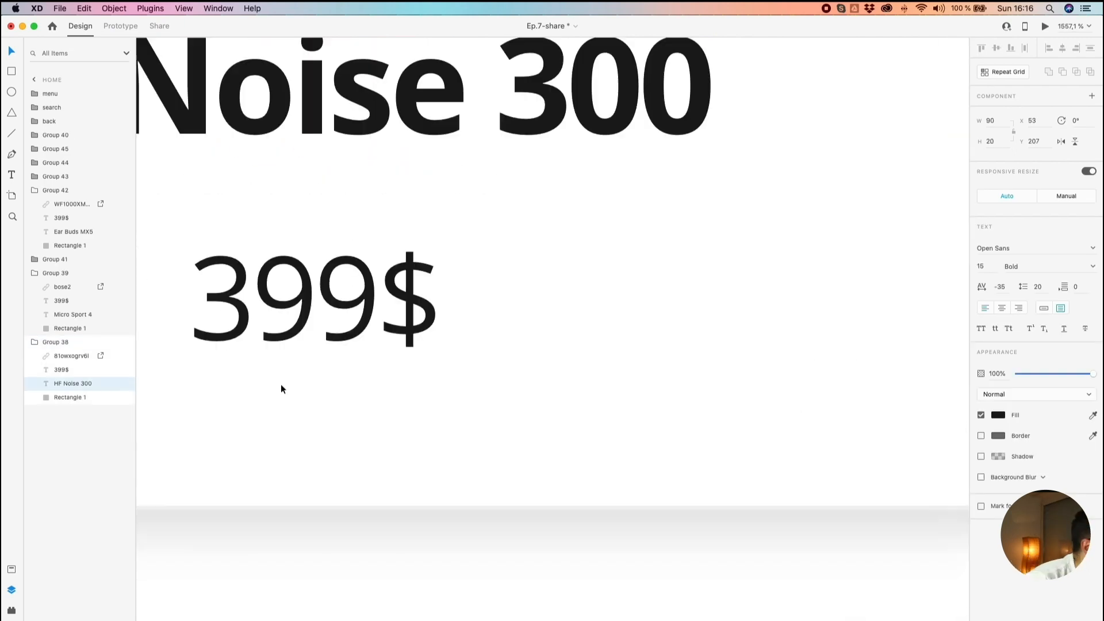
scroll(321, 484, down, 10)
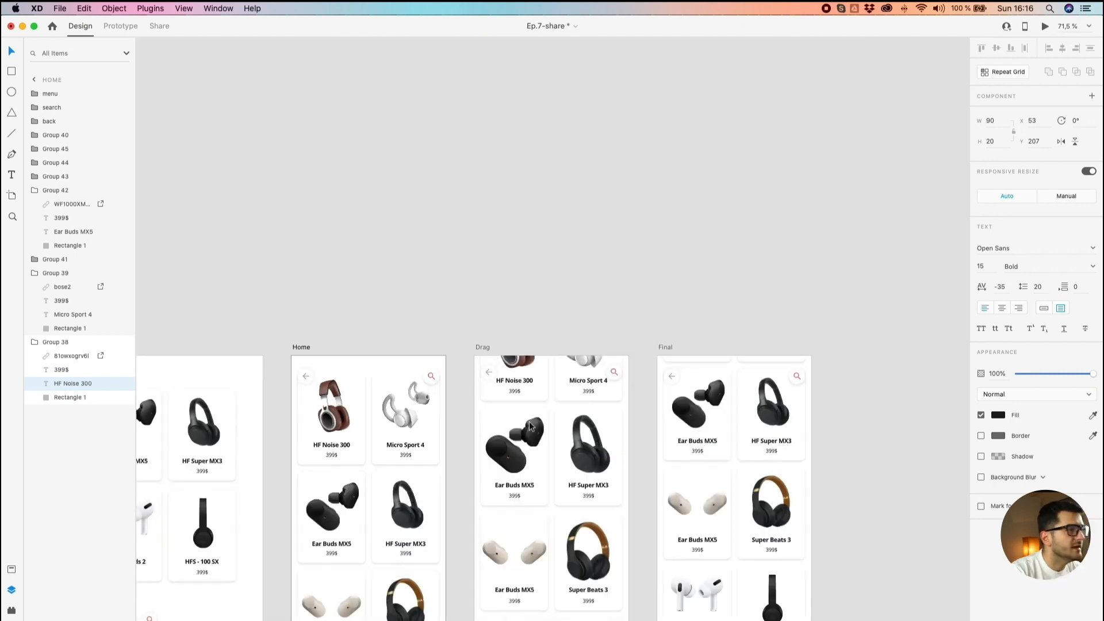
Step: Set the Drag artboard's HF Noise 300 name to Y 49, nudge it down to Y 52, and check its spacing
scroll(554, 344, up, 4)
scroll(558, 322, down, 2)
scroll(561, 308, up, 5)
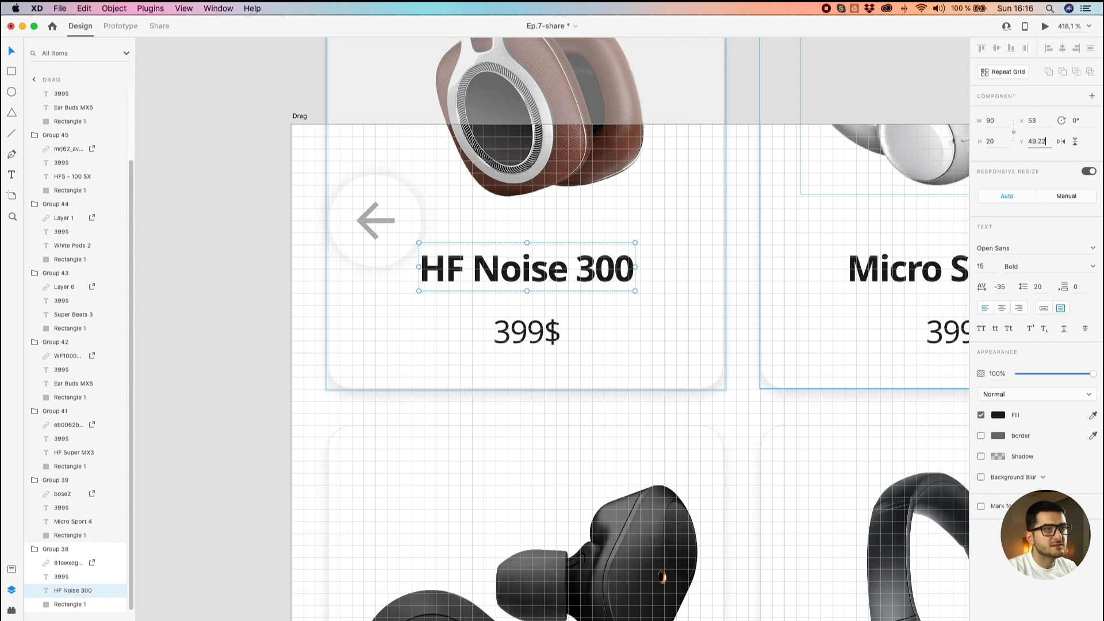
key(Return)
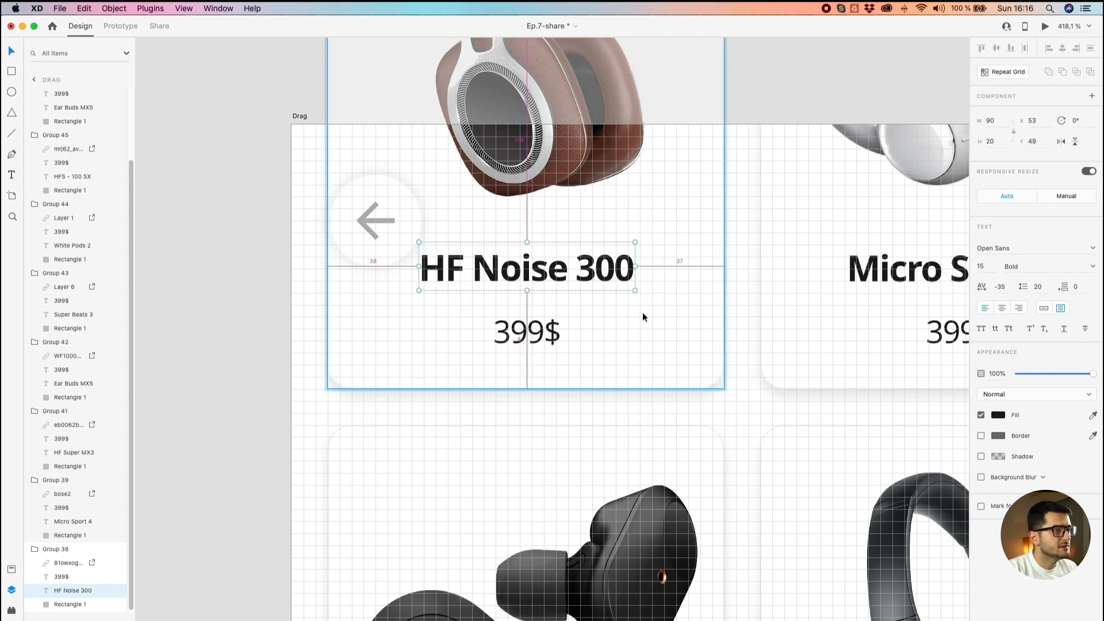
key(Down)
key(Down)
key(Down)
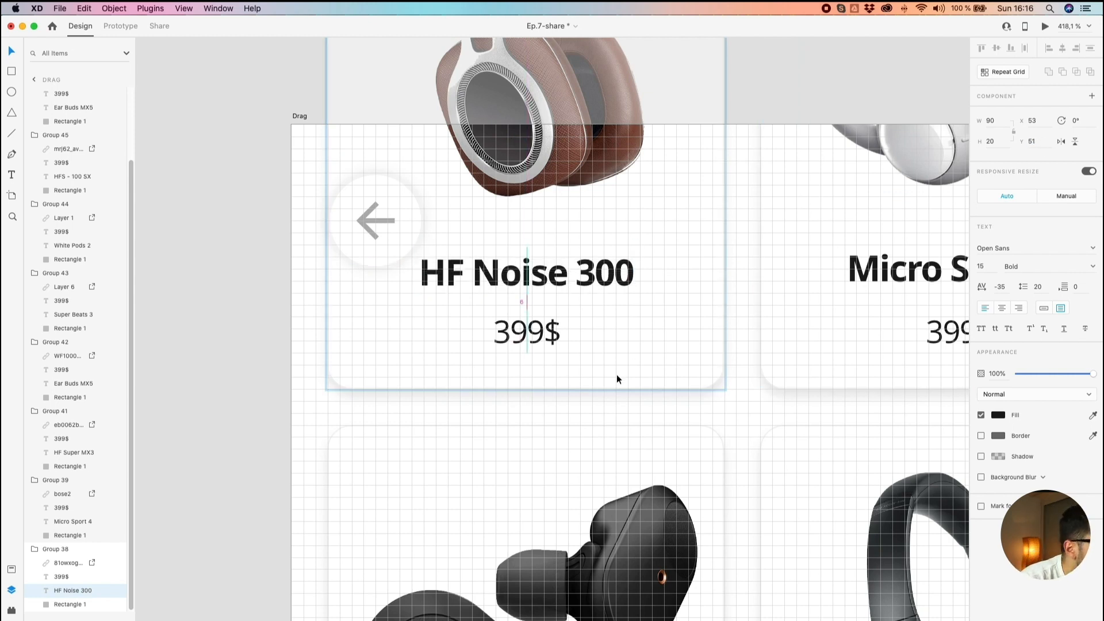
key(alt)
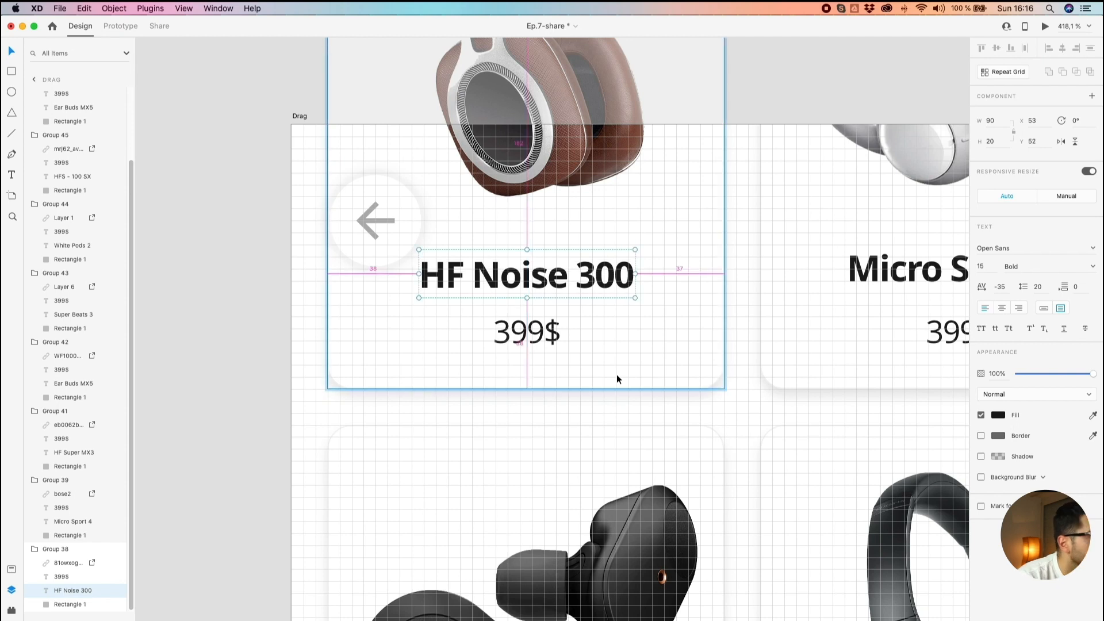
Step: Set the Drag artboard's Micro Sport 4 name to Y 49 and nudge it down to Y 52
drag(887, 271, 739, 276)
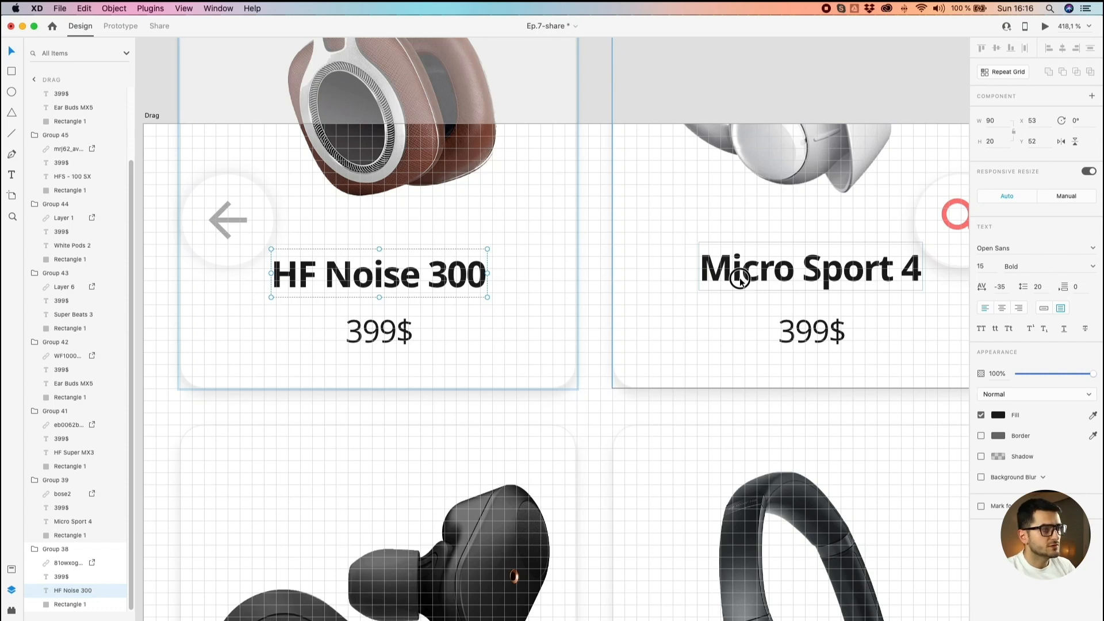
click(740, 278)
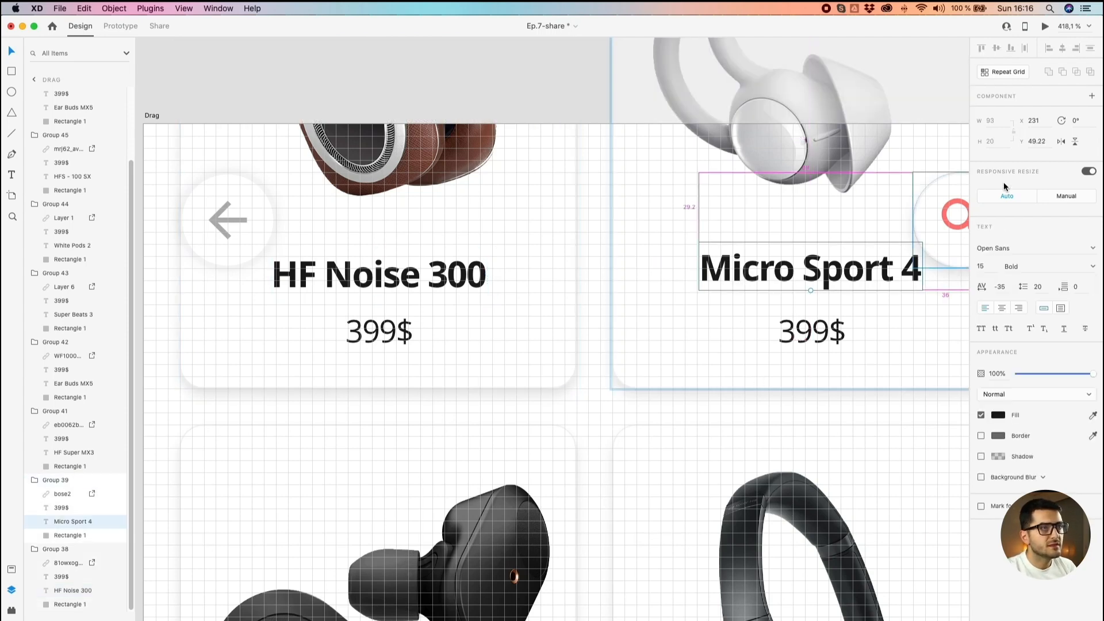
key(Return)
key(Down)
key(Down)
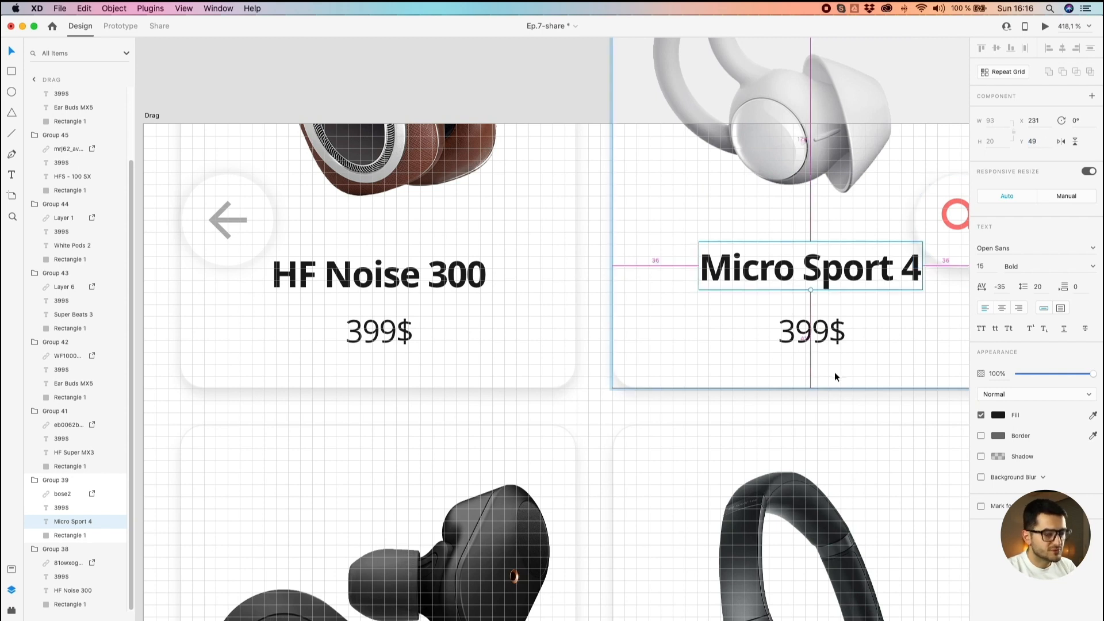
scroll(834, 372, up, 5)
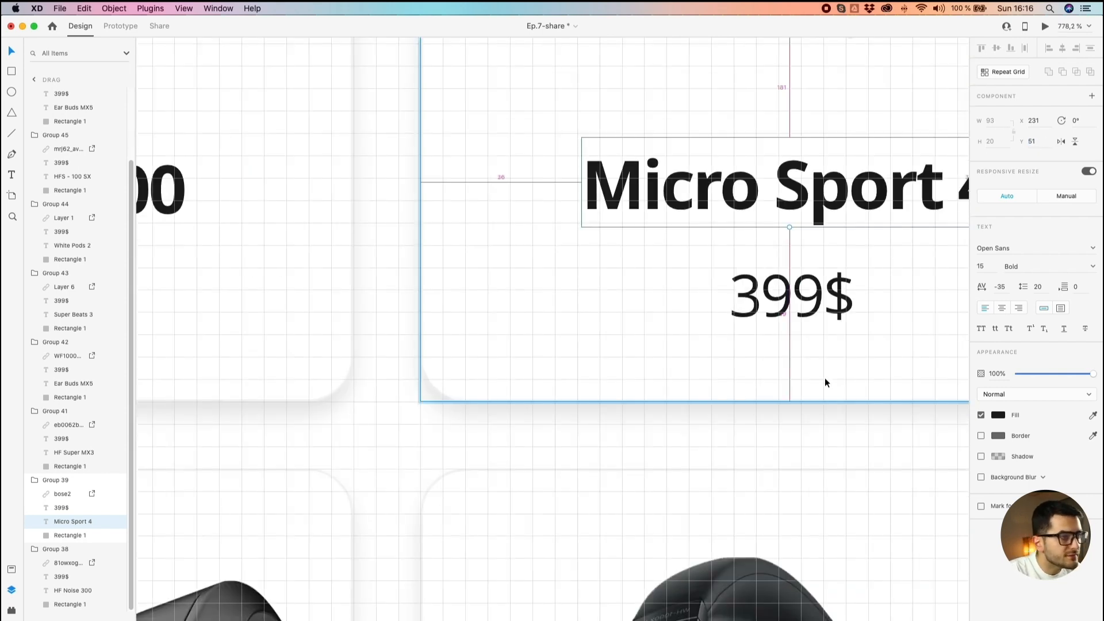
key(Down)
scroll(825, 383, up, 6)
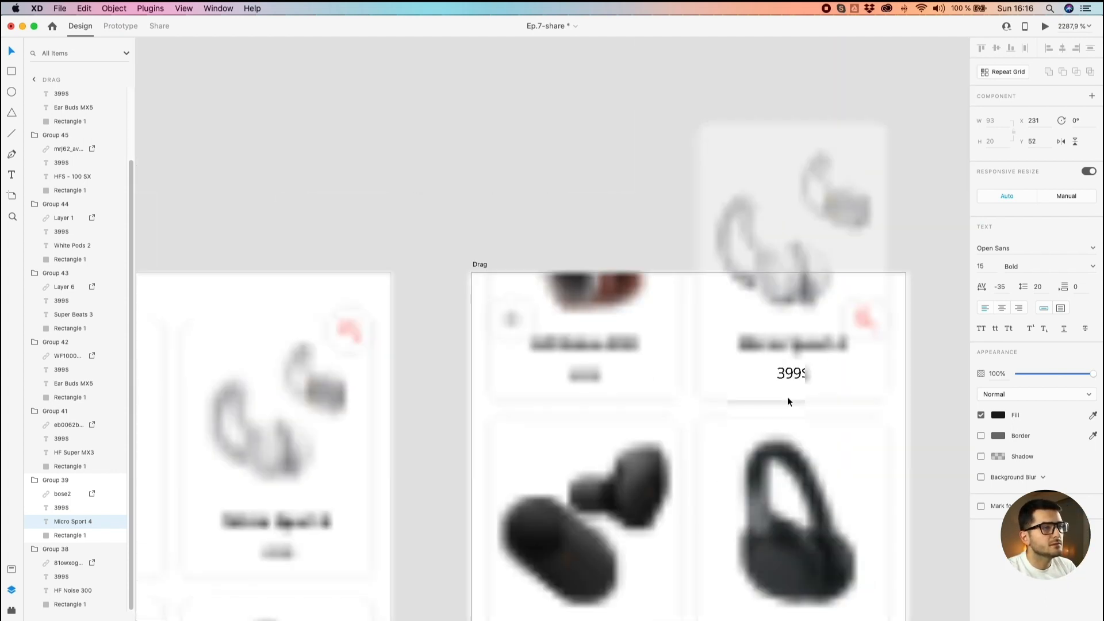
scroll(788, 397, down, 6)
click(617, 326)
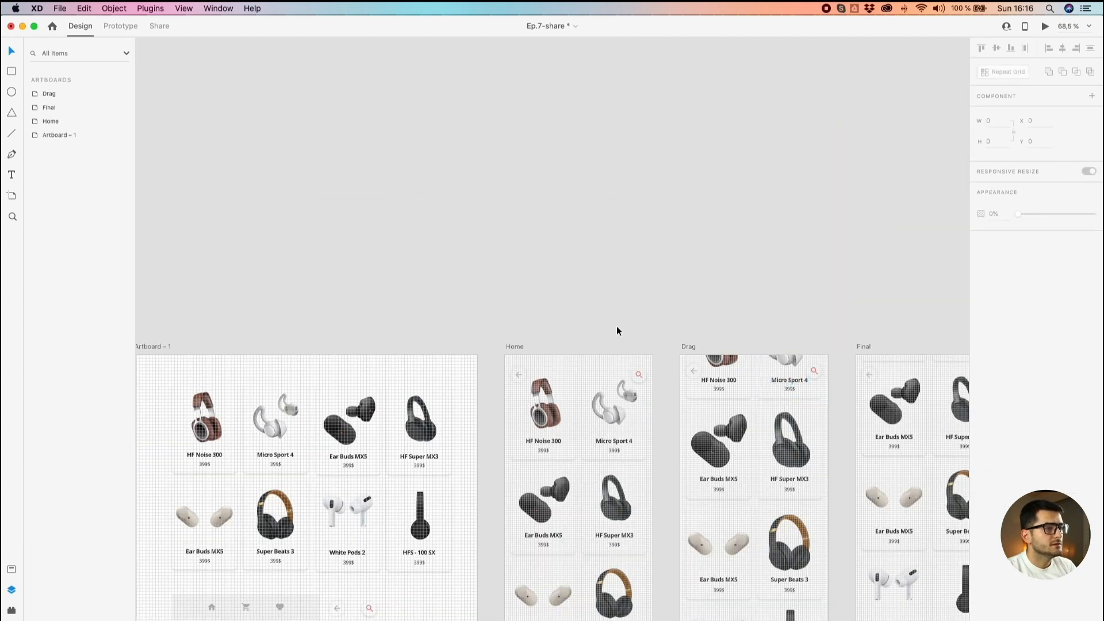
Step: Set the Drag artboard's Ear Buds MX5 name to Y 304
scroll(604, 336, down, 4)
scroll(652, 391, up, 5)
double_click(685, 384)
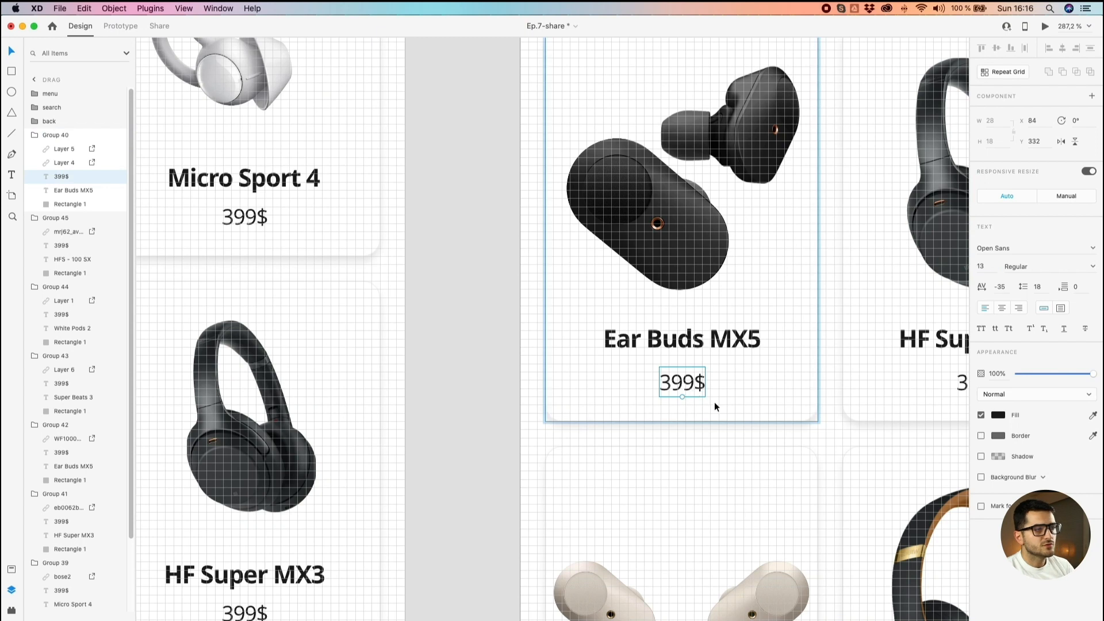
scroll(717, 403, up, 5)
double_click(683, 278)
key(Escape)
key(alt)
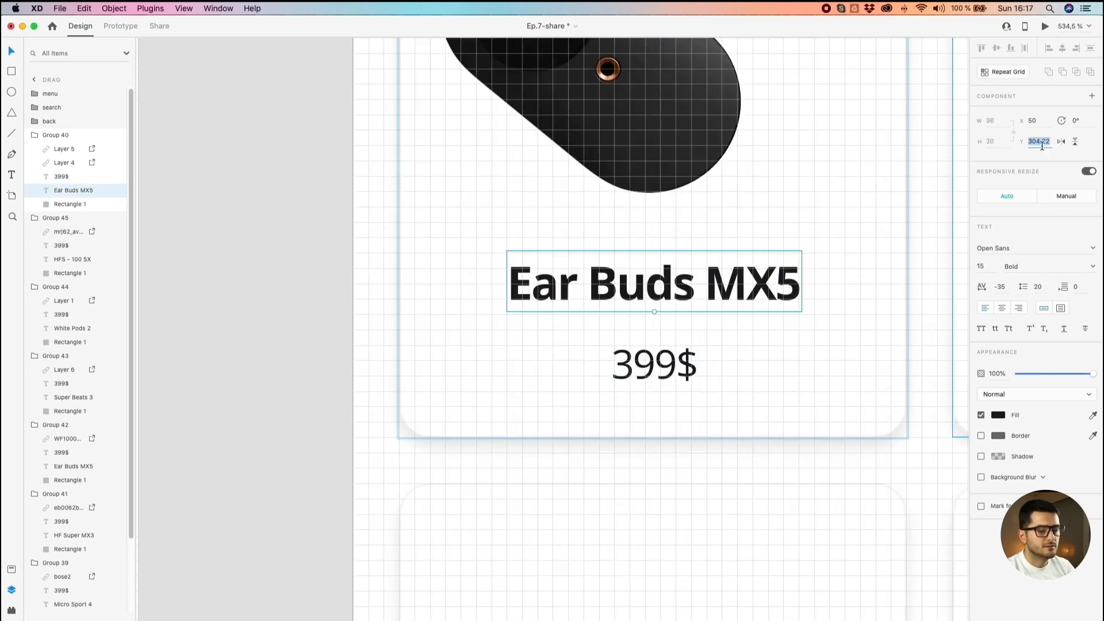
key(BackSpace)
key(Return)
key(alt)
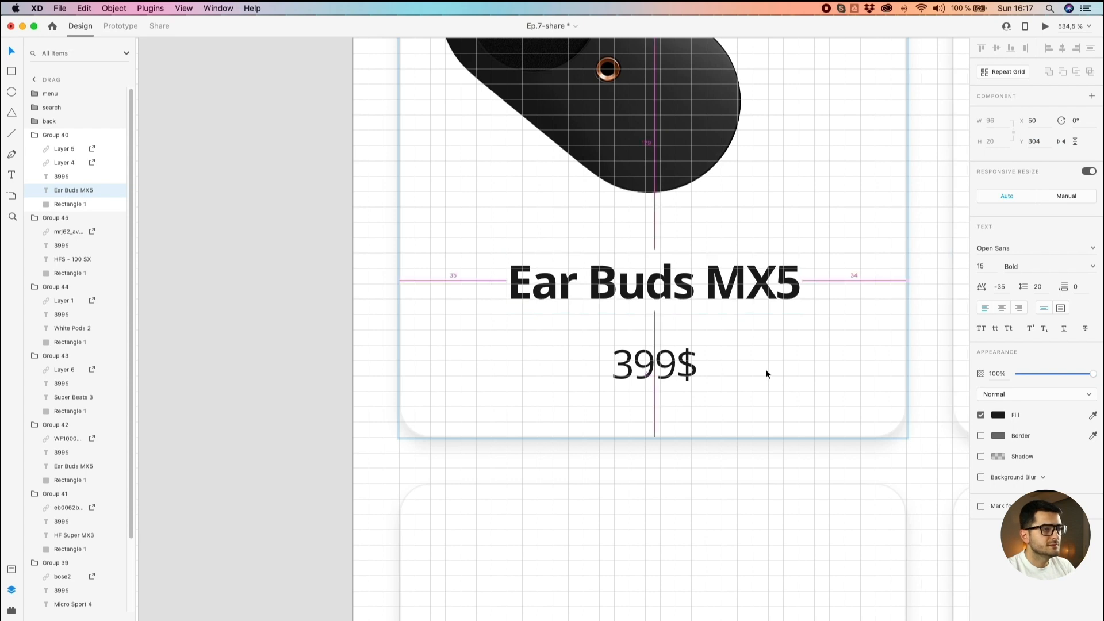
Step: Nudge the Drag artboard's Ear Buds MX5 name down to Y 307 and check its distance from the price
scroll(747, 401, up, 2)
key(super+apostrophe)
key(Down)
key(Down)
key(alt)
key(Down)
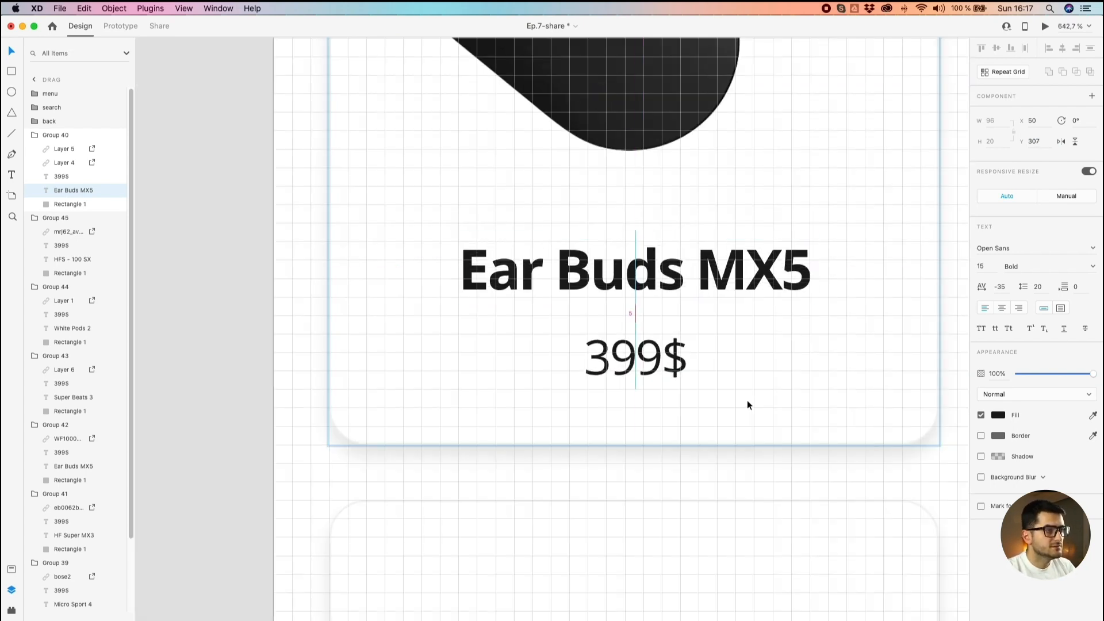
Step: Measure the spacing around the Ear Buds MX5 name on the Home card
scroll(747, 401, down, 10)
drag(454, 449, 624, 395)
double_click(340, 478)
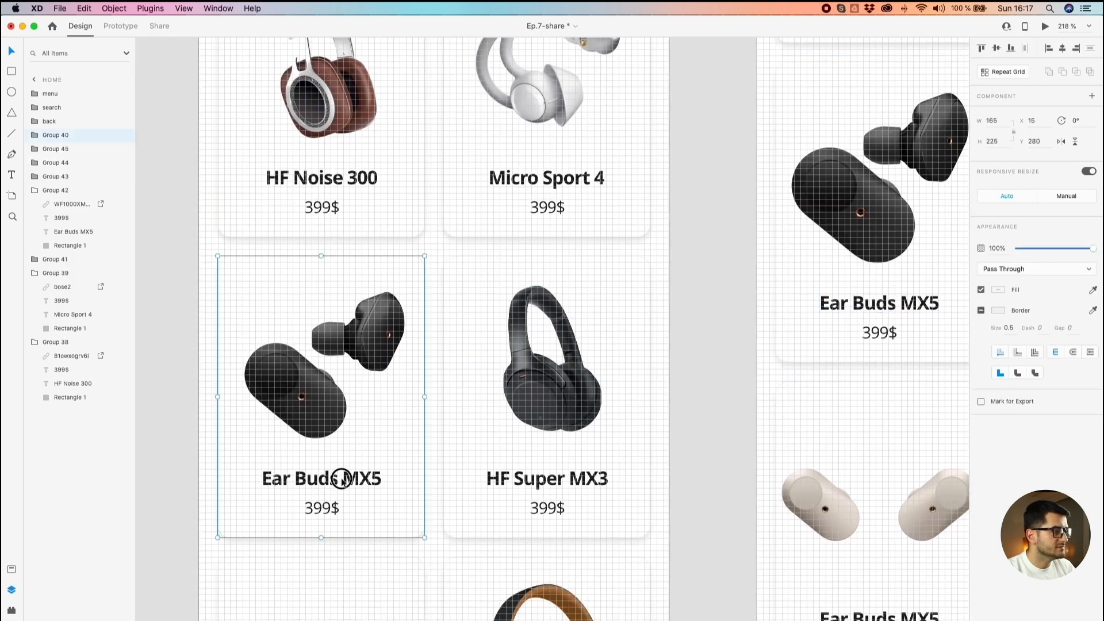
scroll(352, 530, up, 5)
key(alt)
Step: Set the Drag artboard's HF Super MX3 name to Y 304
scroll(391, 522, down, 10)
drag(799, 452, 758, 406)
scroll(595, 402, up, 5)
double_click(592, 399)
scroll(592, 399, up, 8)
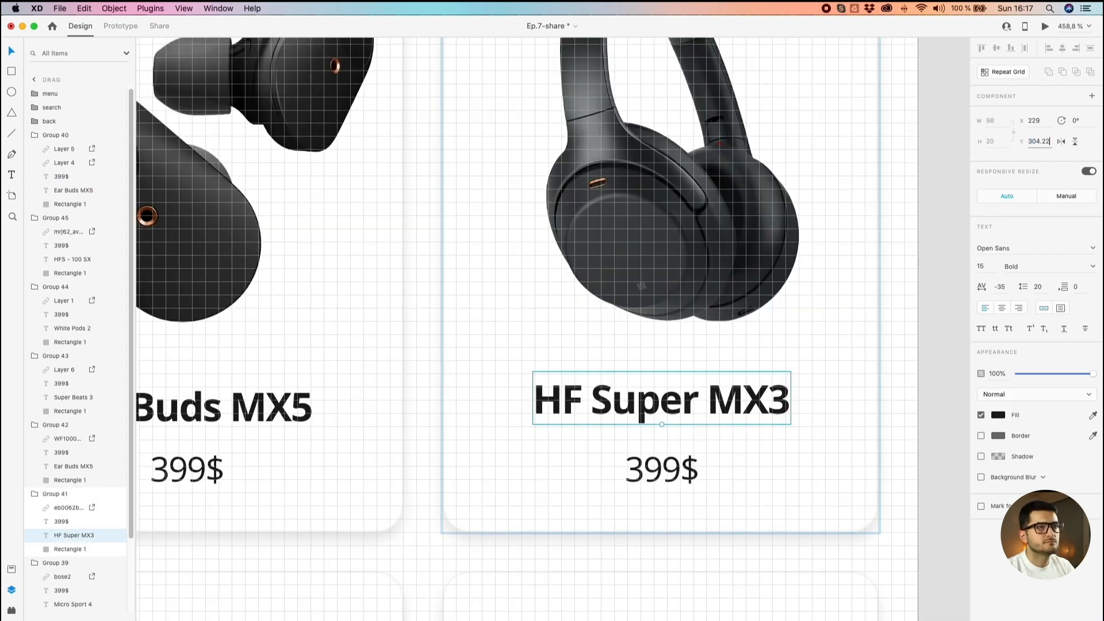
key(Return)
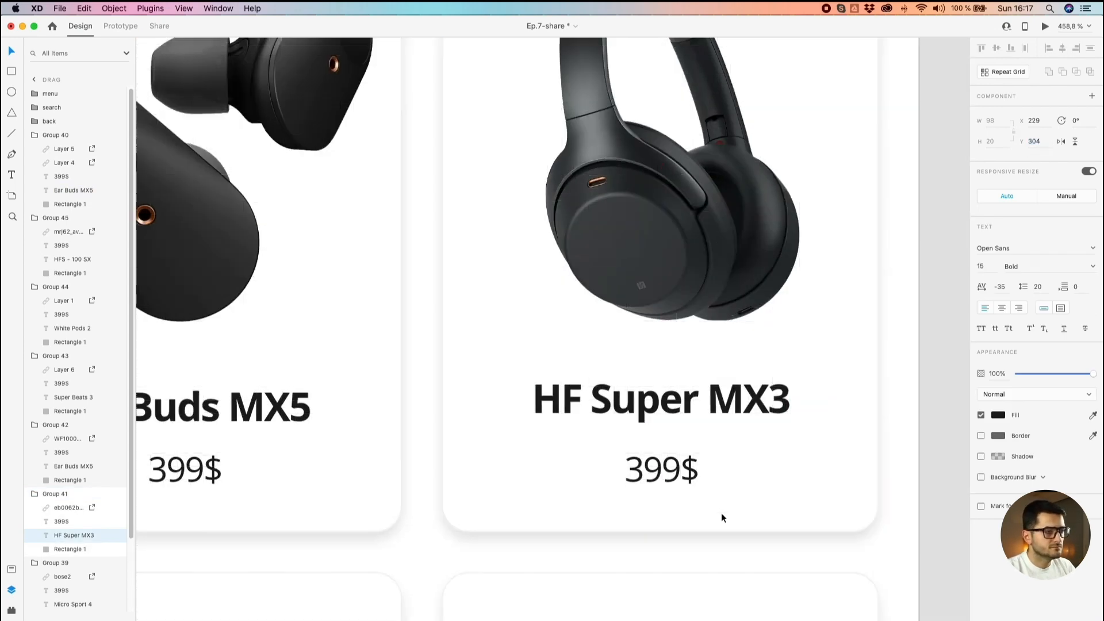
Step: Nudge the Drag artboard's HF Super MX3 name down to Y 307 and check the position of its price
scroll(723, 510, up, 4)
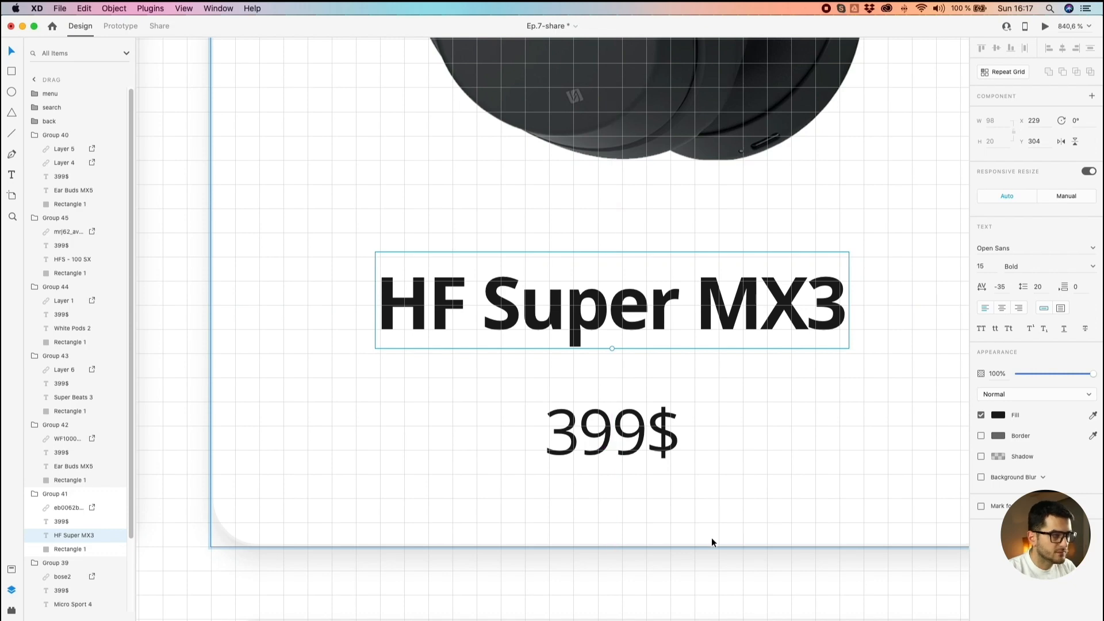
key(Down)
key(Down)
key(Down)
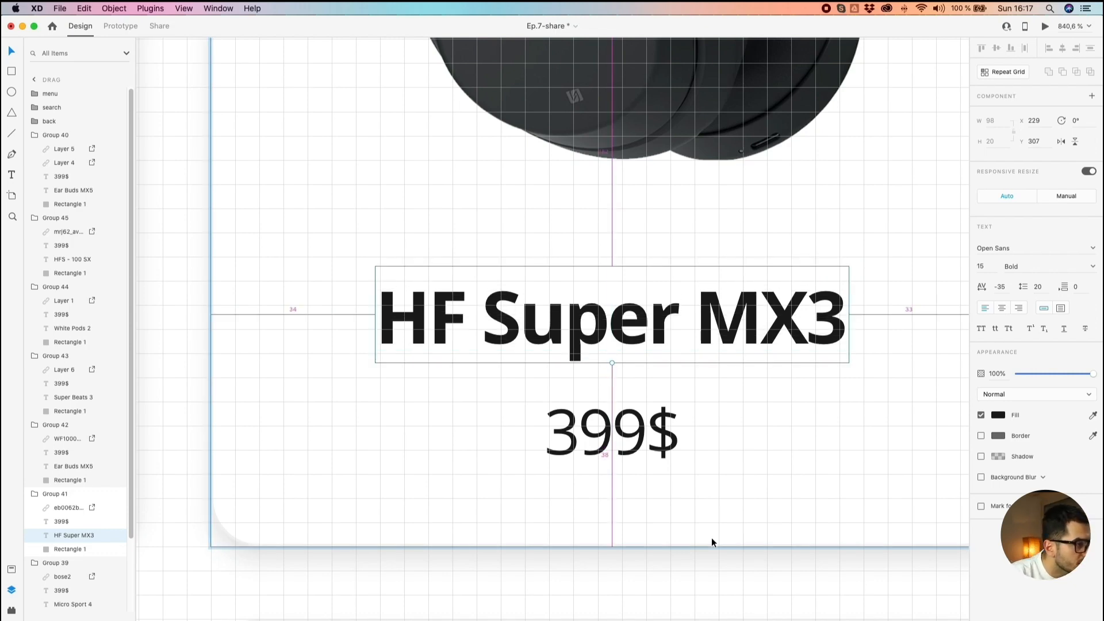
click(566, 440)
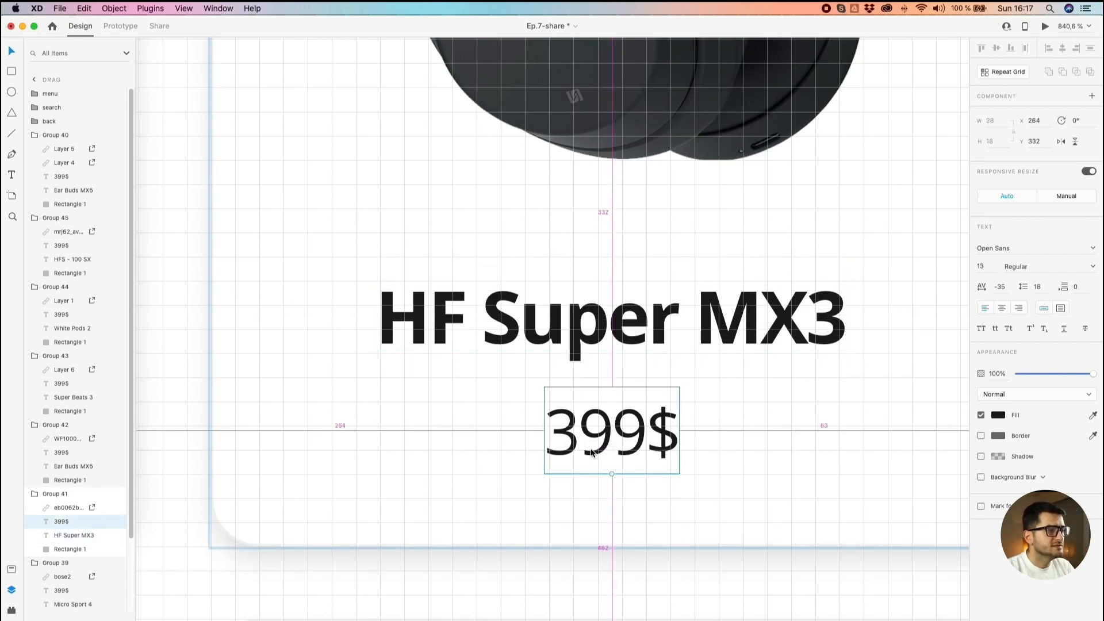
Step: Preview the prototype from the Home artboard and test the drag scroll through the product cards
scroll(592, 544, down, 5)
scroll(579, 536, down, 2)
click(441, 237)
drag(381, 266, 550, 148)
drag(378, 203, 351, 86)
click(423, 139)
click(1045, 27)
scroll(722, 276, down, 3)
drag(693, 226, 684, 293)
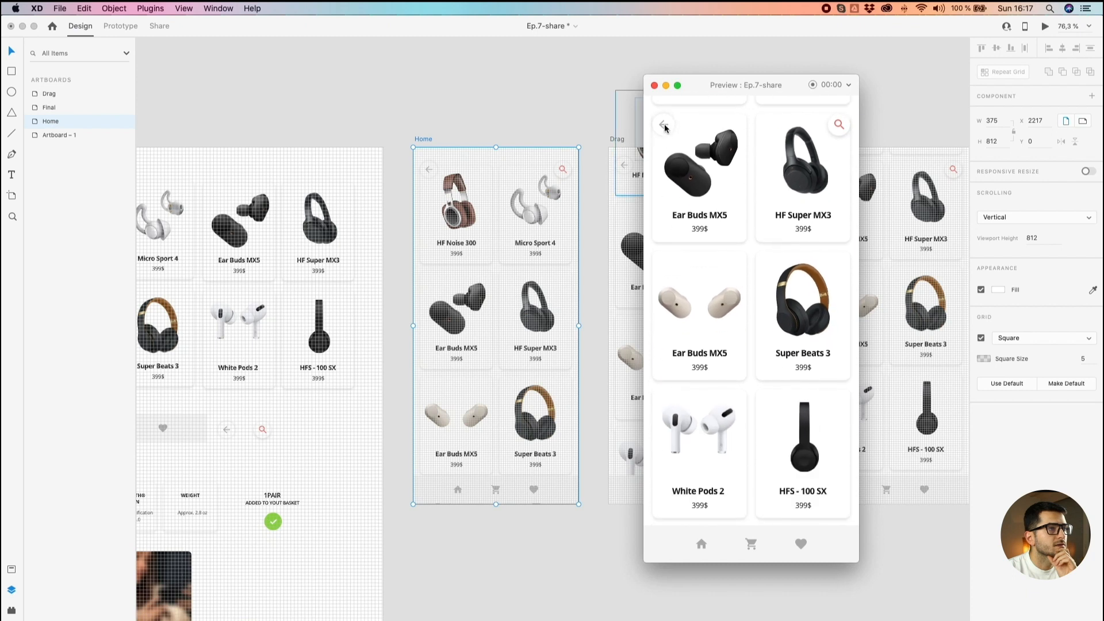
Step: Compare the Home, Drag and Final artboards, viewing the Final artboard's Ear Buds MX5 card in the preview
drag(615, 91, 660, 200)
click(501, 95)
drag(530, 97, 393, 95)
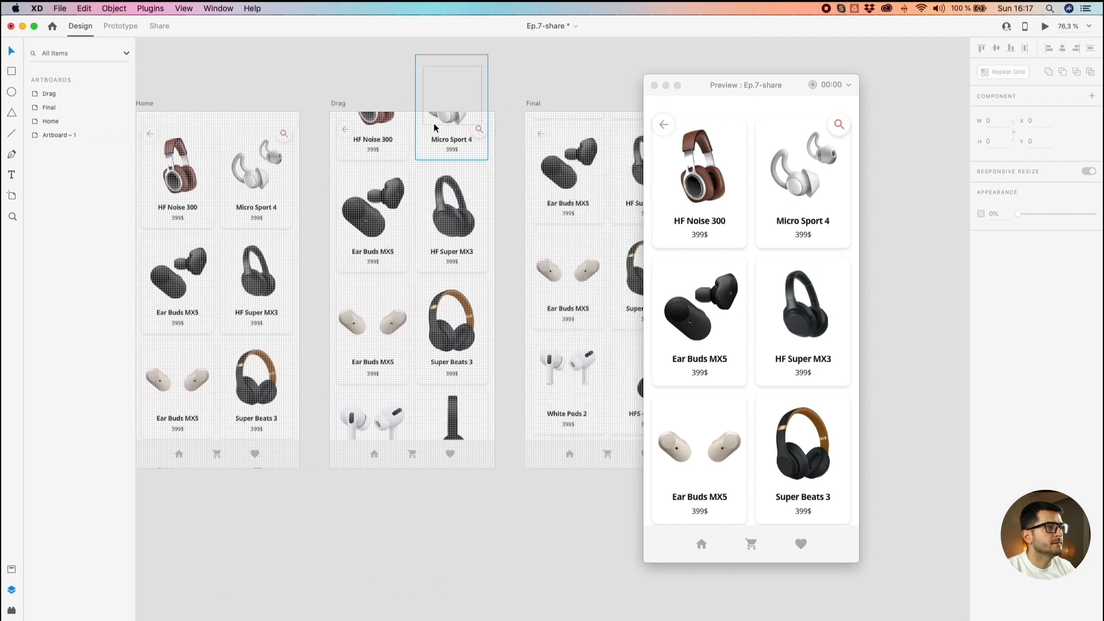
click(586, 175)
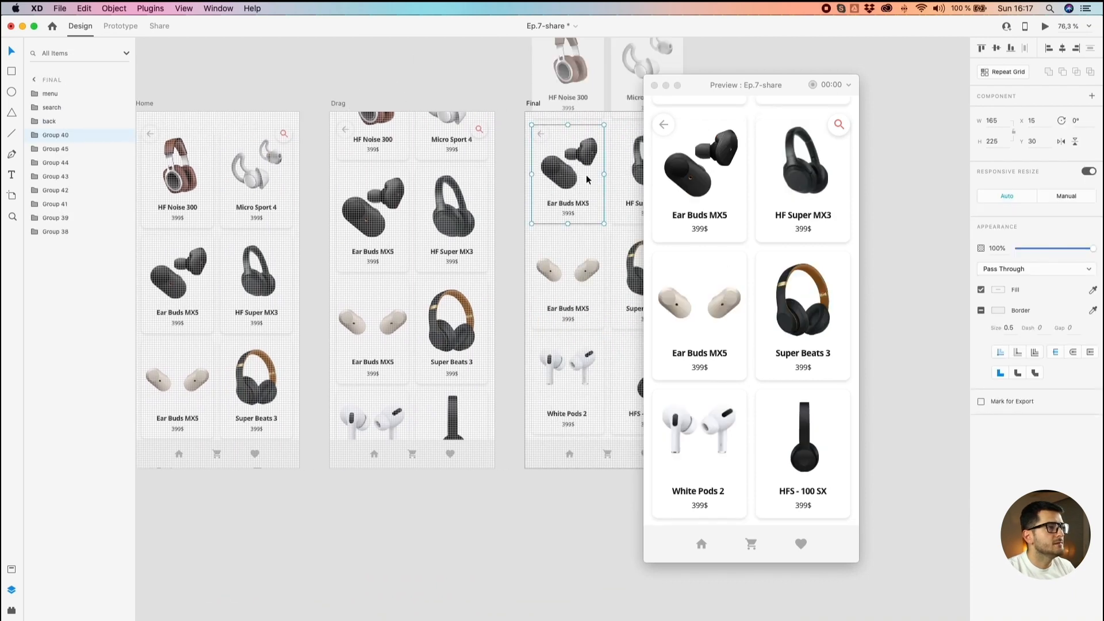
click(414, 85)
Step: Duplicate the Final artboard below Home and rename the copy Final – Expand
scroll(405, 68, down, 3)
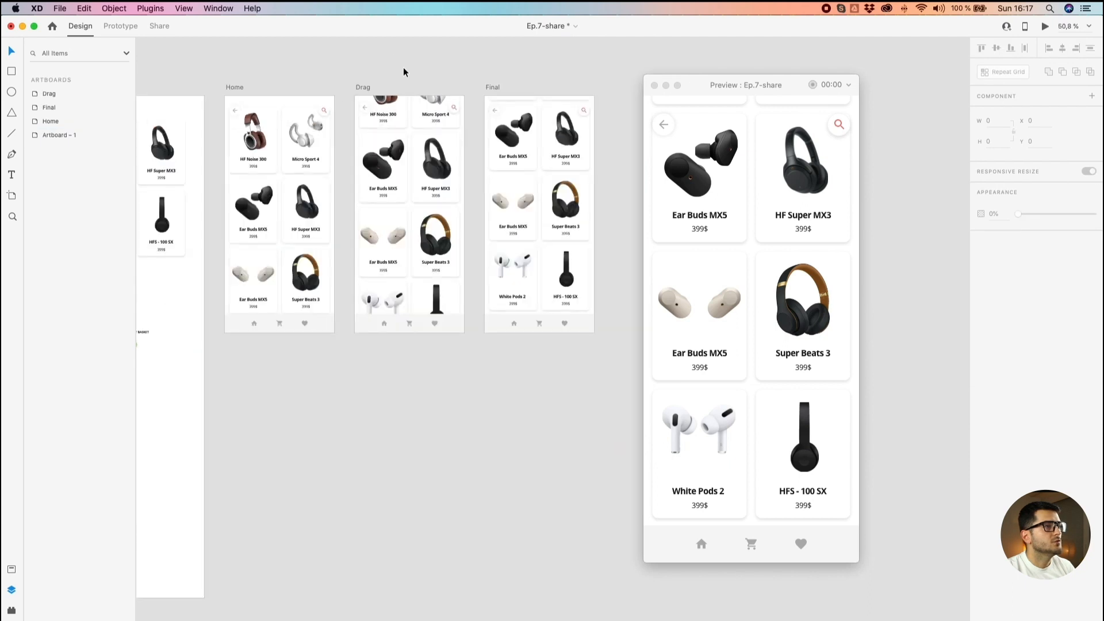
drag(405, 68, 438, 70)
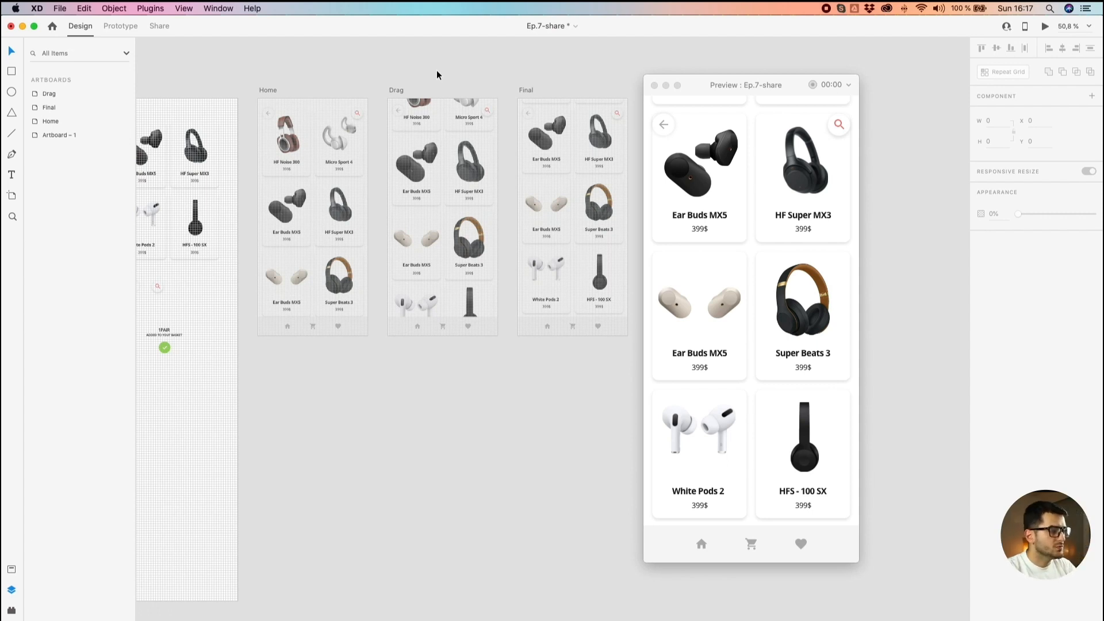
drag(524, 90, 262, 353)
double_click(271, 349)
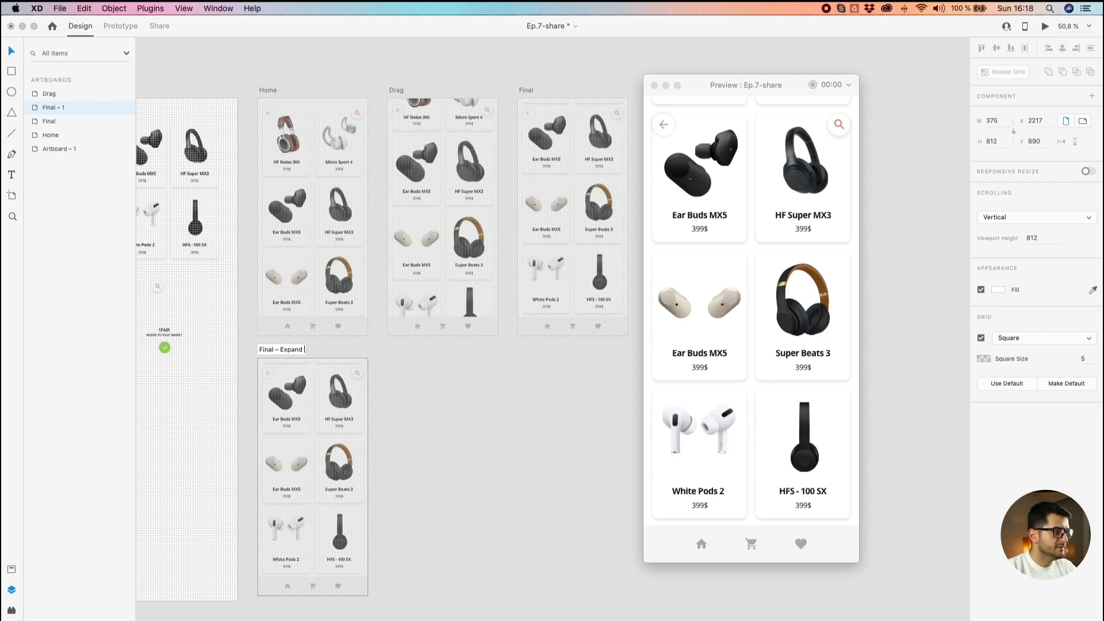
click(456, 476)
Step: Select the Ear Buds MX5 card on the Final – Expand artboard and close the preview window
drag(435, 483, 510, 392)
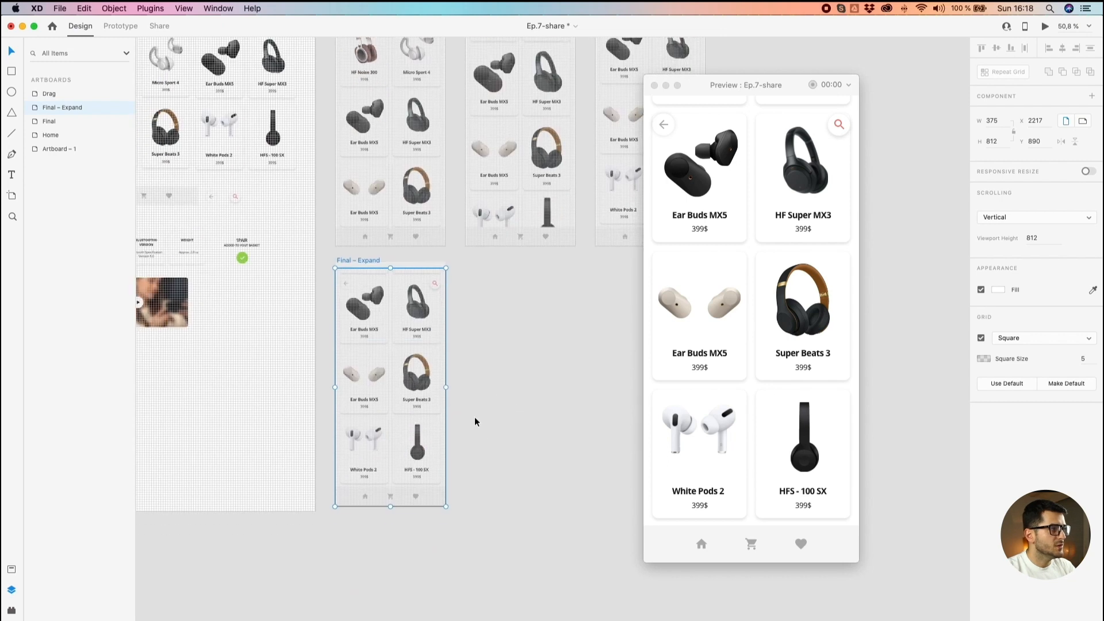
scroll(382, 331, up, 5)
click(381, 322)
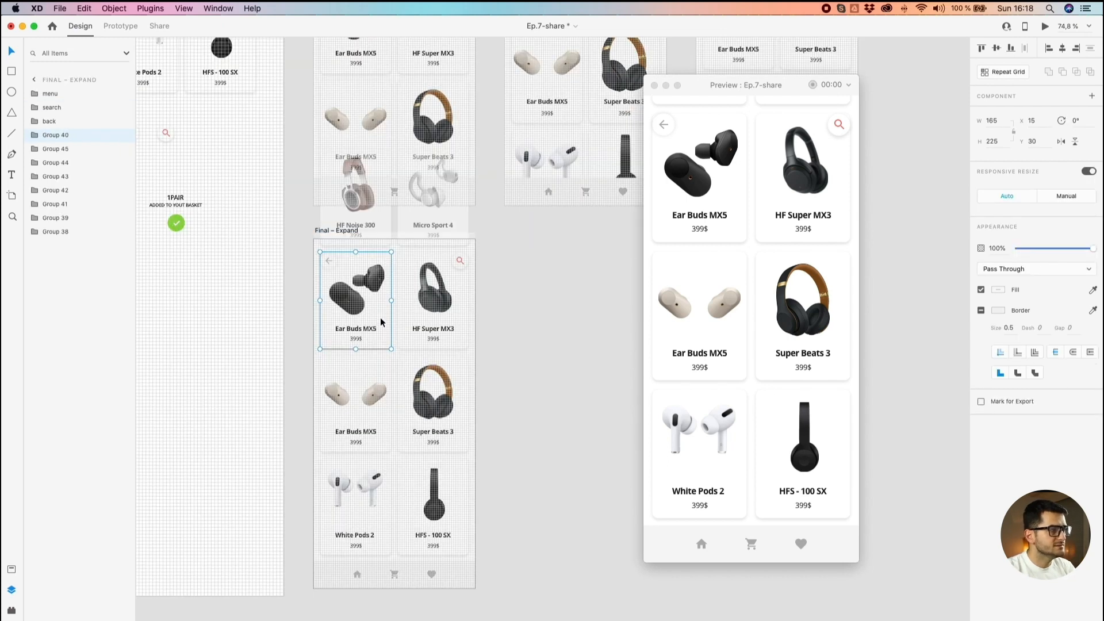
scroll(381, 318, down, 2)
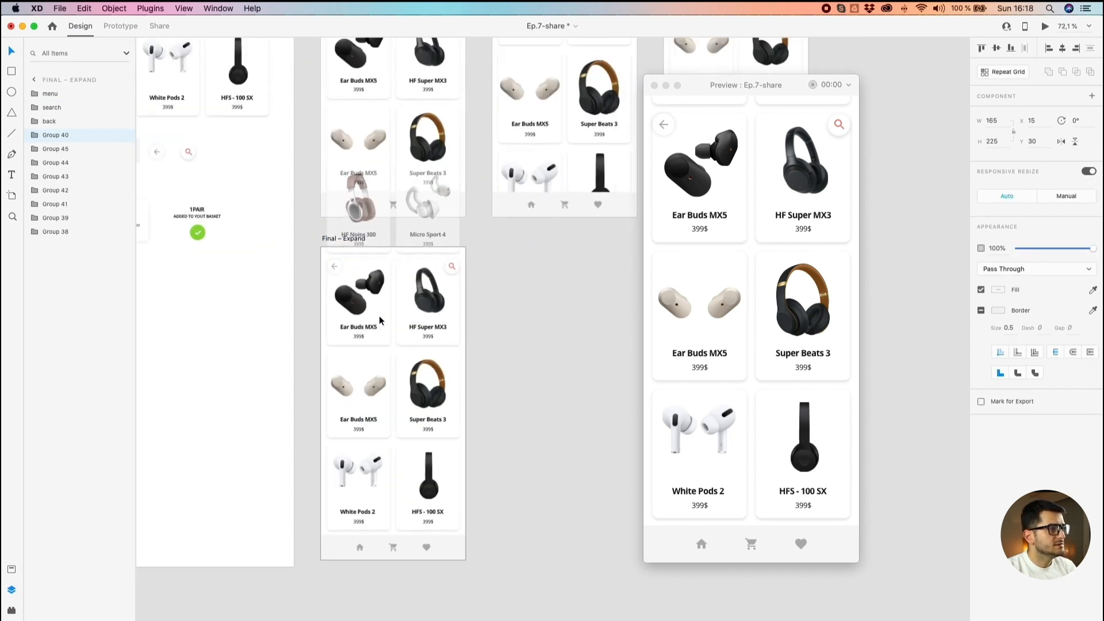
scroll(379, 320, up, 4)
drag(378, 322, 379, 256)
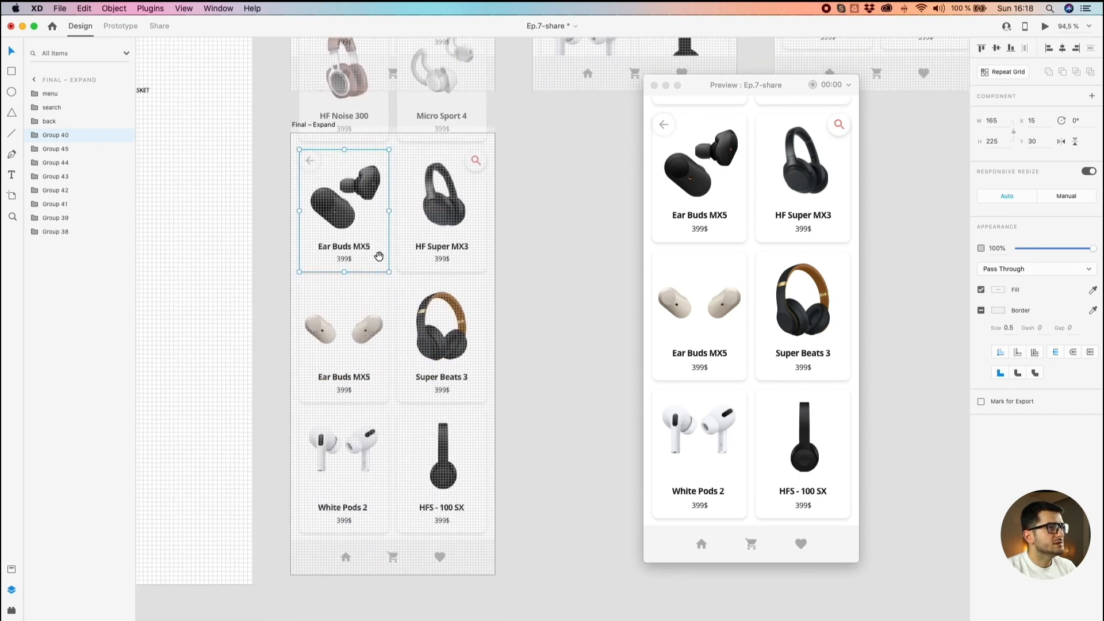
click(654, 86)
Step: Enlarge the Ear Buds MX5 card's background rectangle to 385 by 825 so it covers the whole Final – Expand artboard
drag(582, 193, 755, 195)
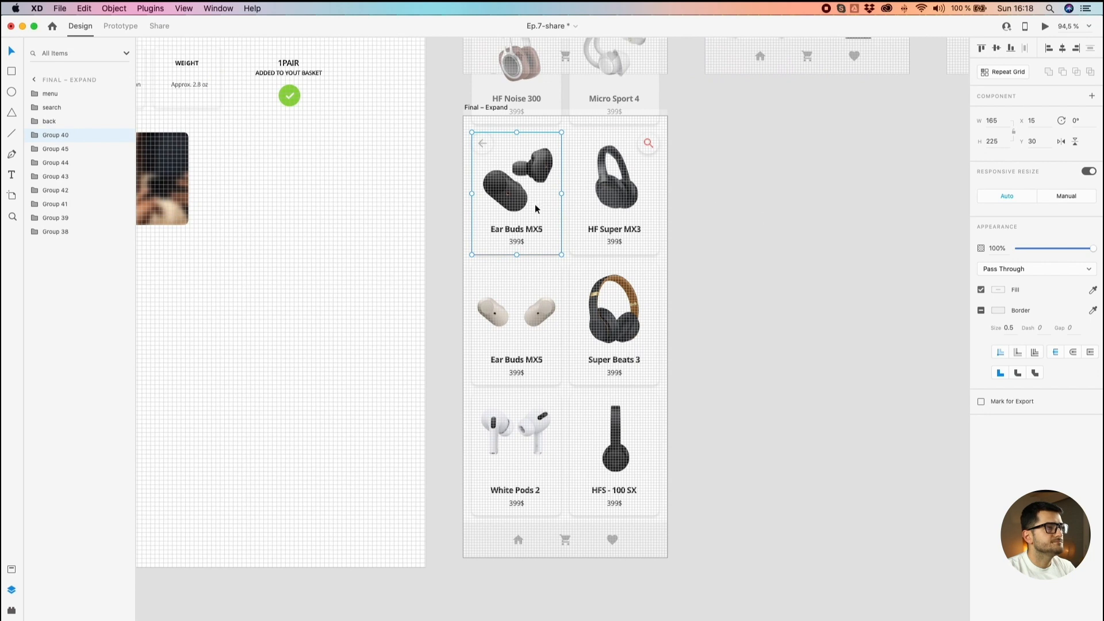
scroll(535, 205, up, 2)
double_click(538, 211)
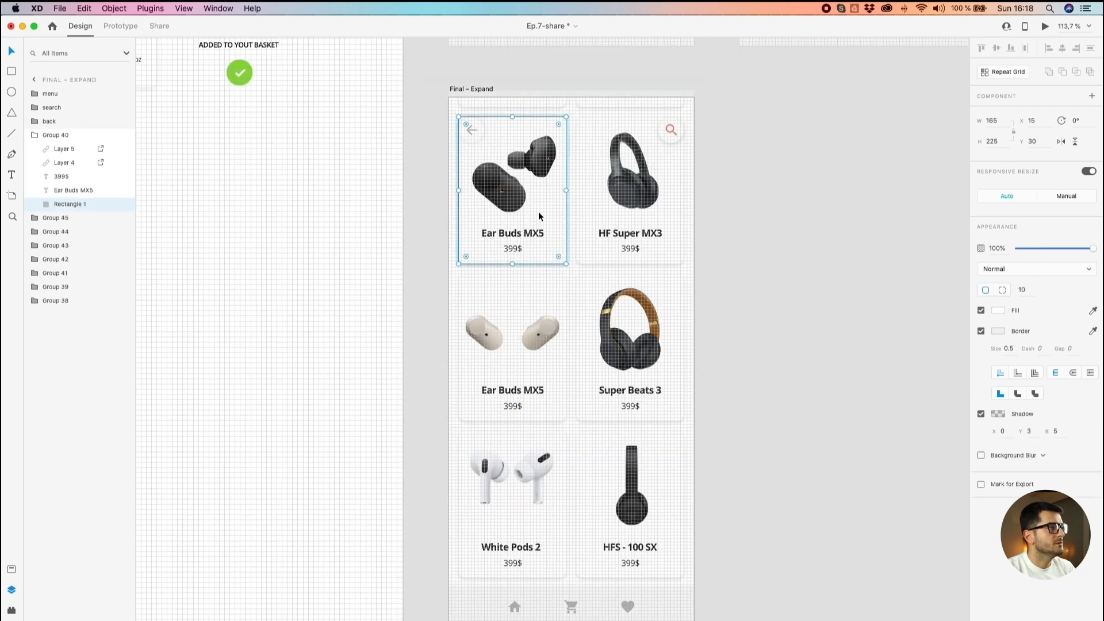
scroll(563, 236, down, 2)
scroll(564, 236, down, 1)
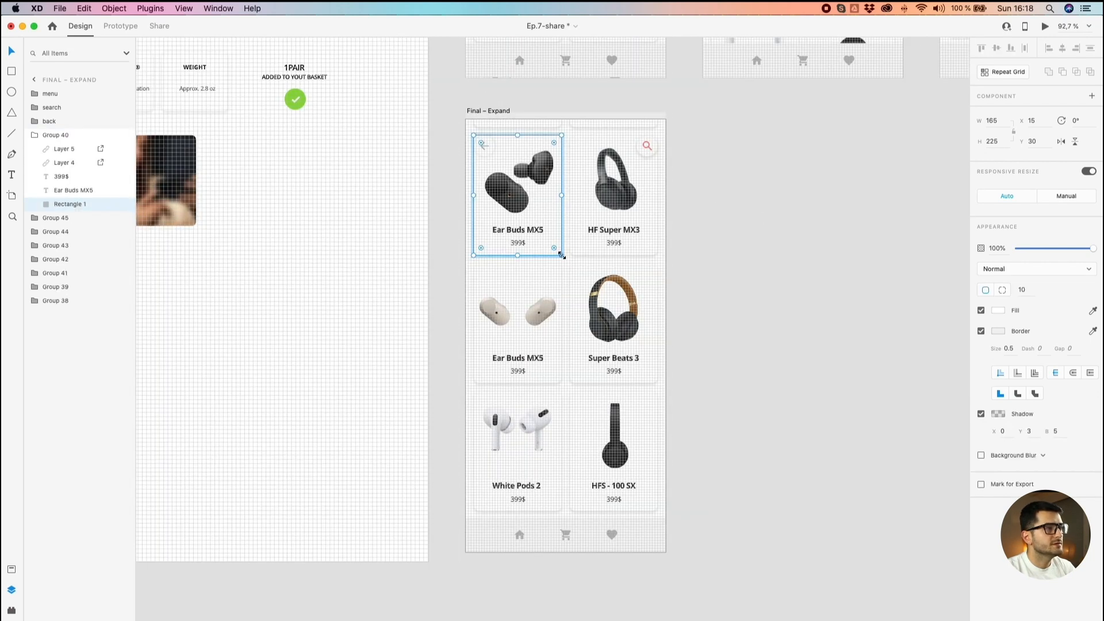
drag(561, 254, 666, 551)
drag(475, 136, 462, 117)
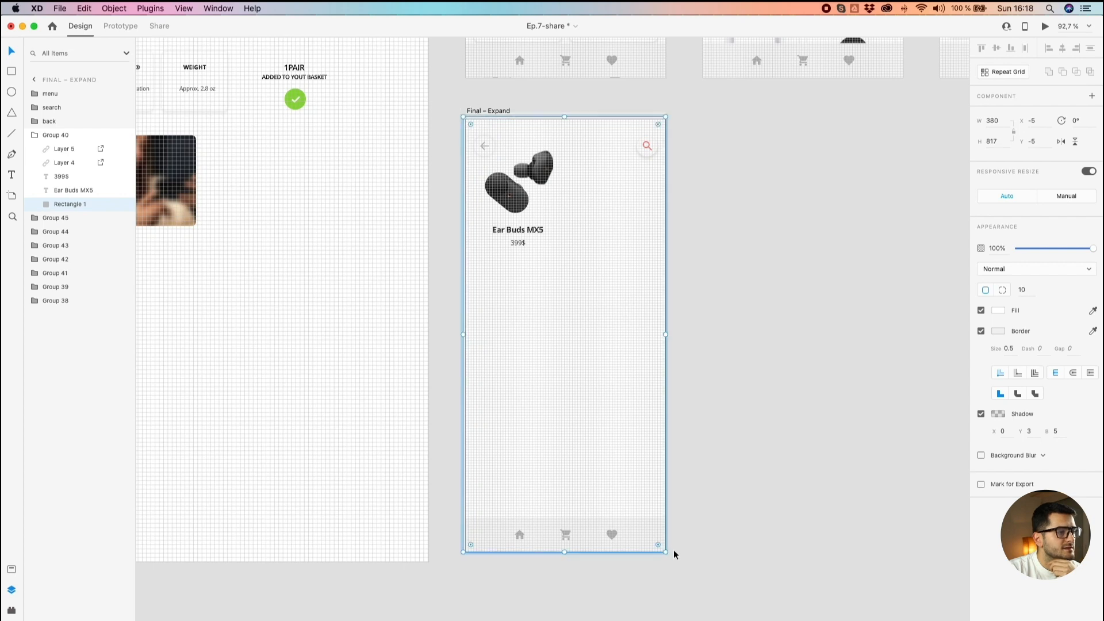
drag(666, 553, 669, 557)
click(765, 439)
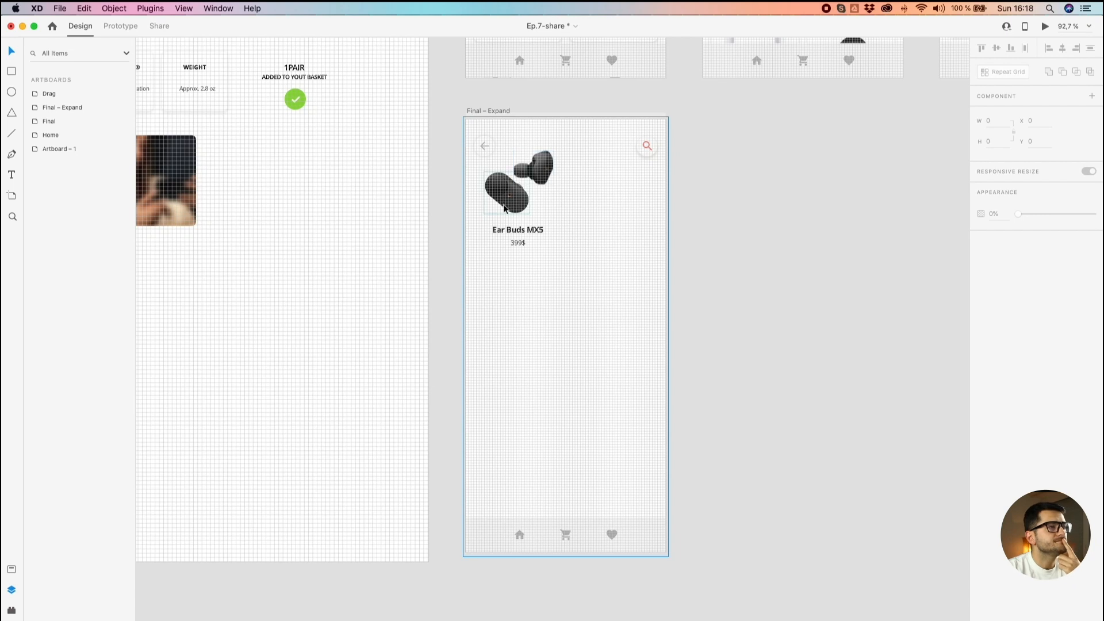
Step: Move the Ear Buds MX5 name and price together down the expanded card, with the name at about Y 477
double_click(504, 232)
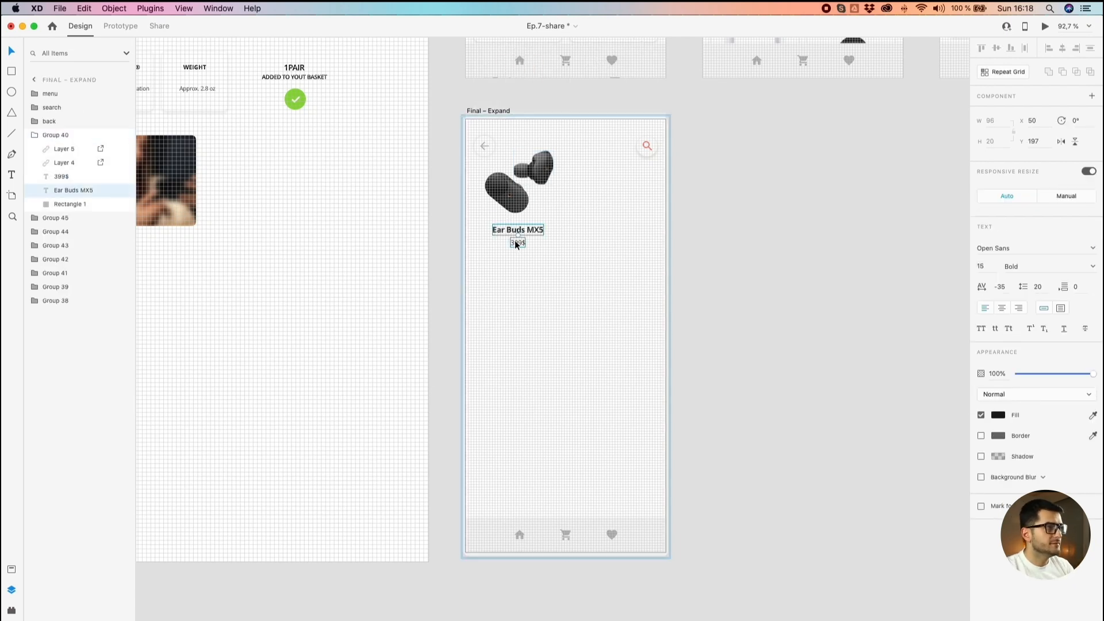
shift+click(513, 240)
drag(509, 231, 508, 380)
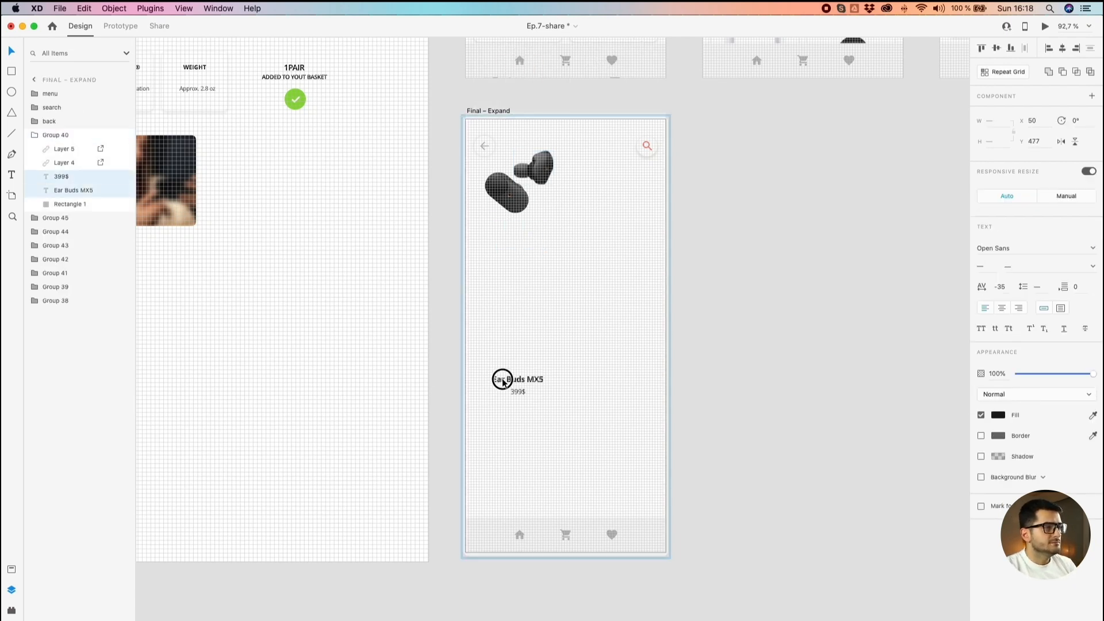
click(510, 348)
Step: Enlarge both earbud images together to over twice their size and move them above the product name
click(518, 210)
shift+click(537, 166)
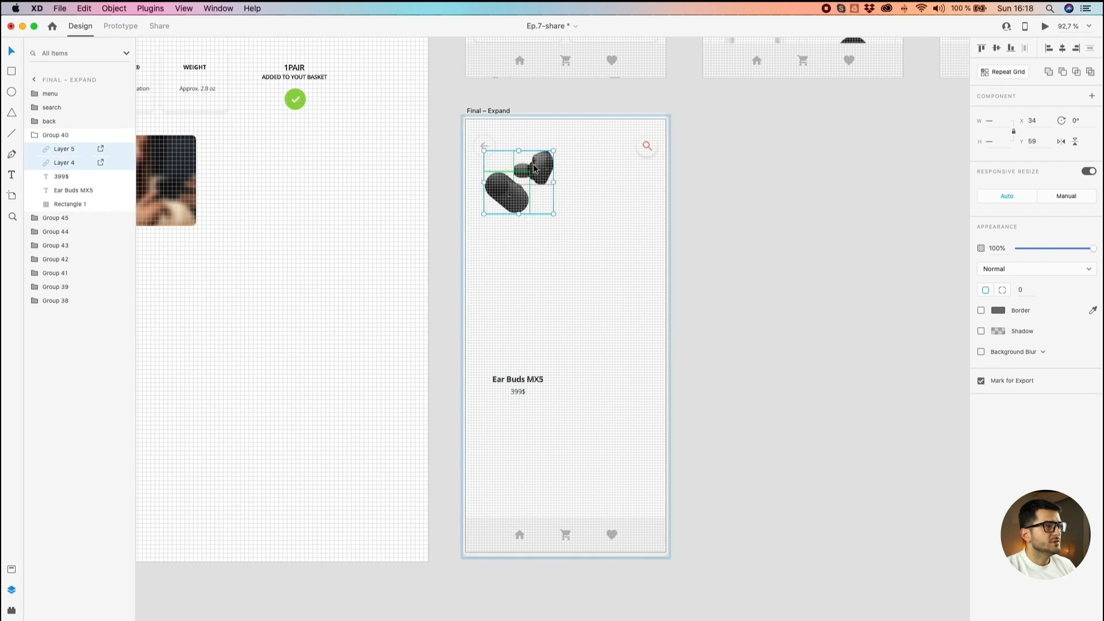
drag(554, 213, 699, 375)
drag(543, 308, 548, 274)
click(803, 296)
Step: Move only the smaller earbud image to about X 353, Y 155, mostly beyond the artboard's right edge
drag(602, 184, 664, 237)
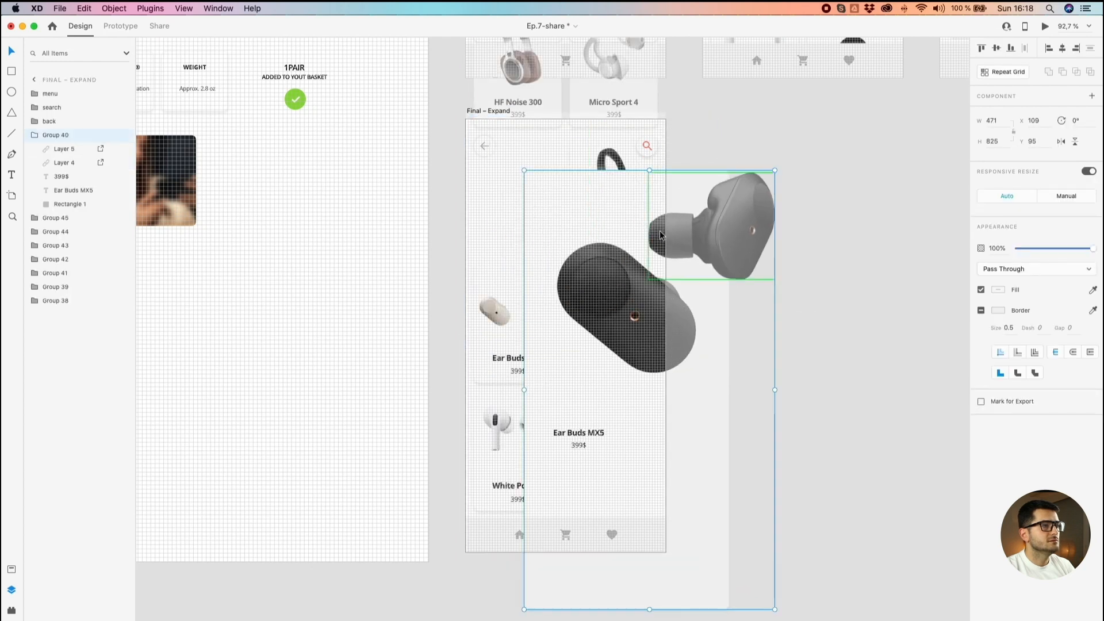
key(super+z)
double_click(552, 180)
drag(616, 178, 677, 257)
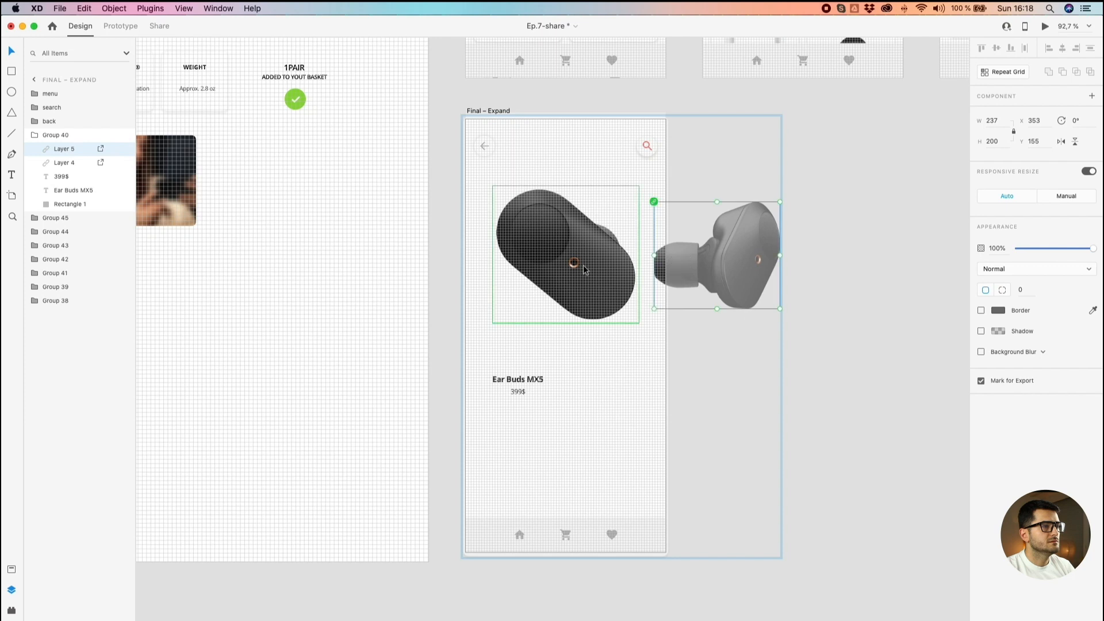
Step: Move both earbud images up together, placing the large earbud at about Y 105
shift+click(555, 264)
mouse_move(555, 264)
mouse_down()
mouse_move(599, 259)
mouse_move(567, 264)
mouse_up()
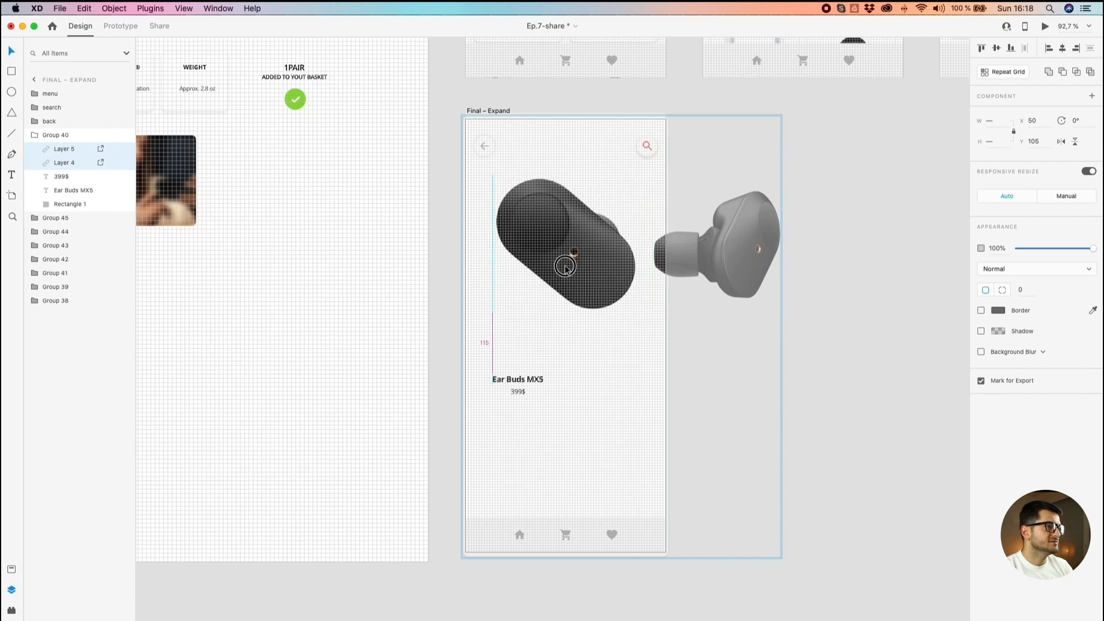
click(787, 292)
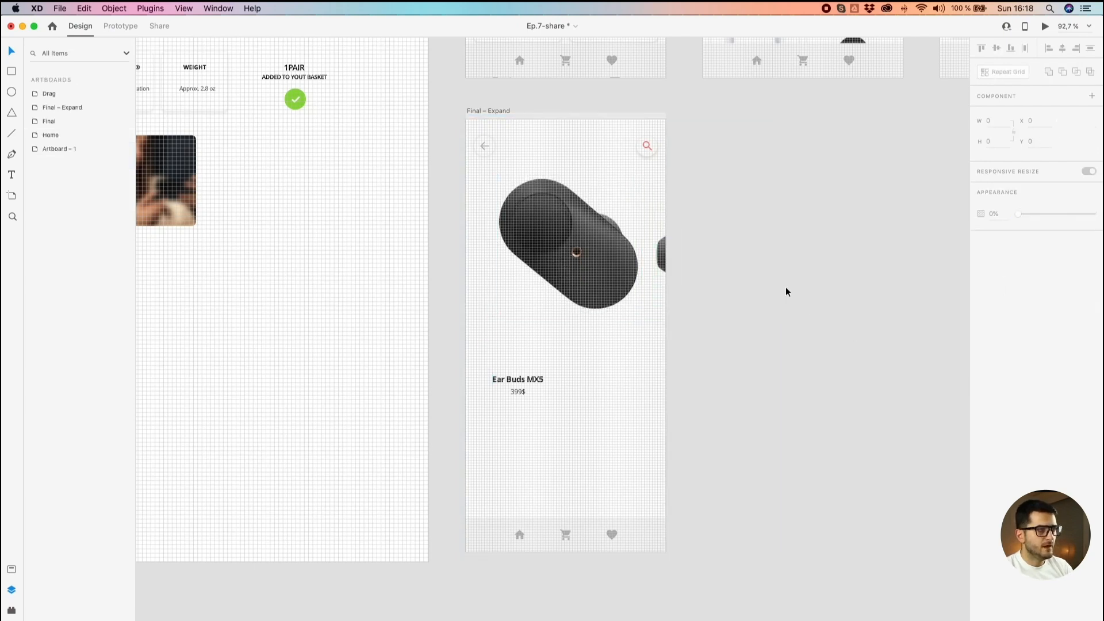
Step: Set the expanded card's Ear Buds MX5 name to font size 25 and shift it closer to the artboard's left edge
double_click(524, 382)
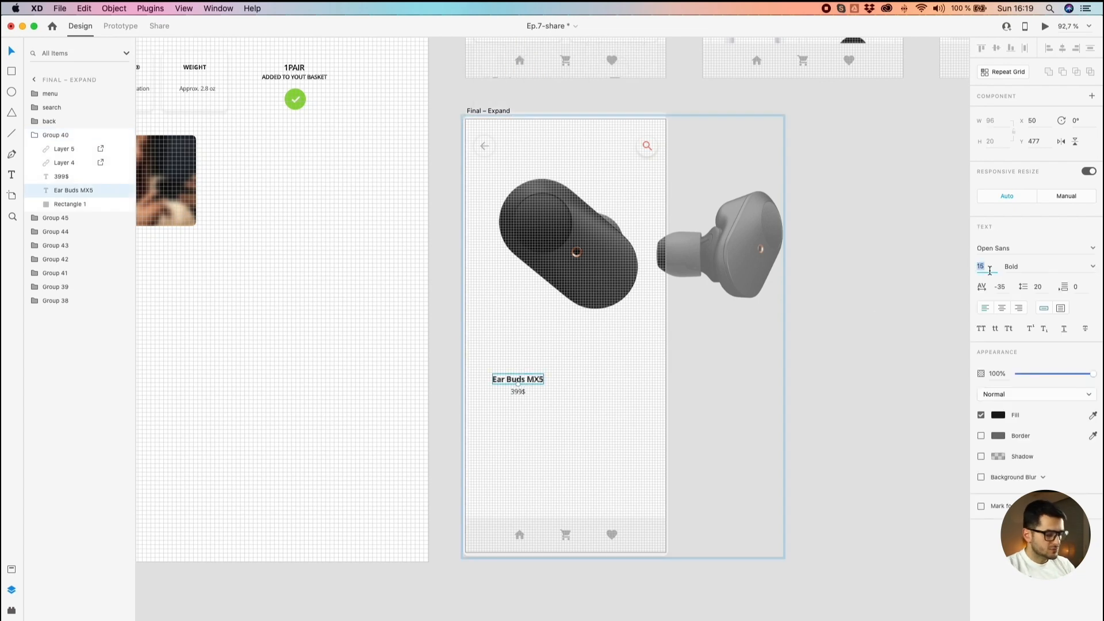
text(25)
key(Return)
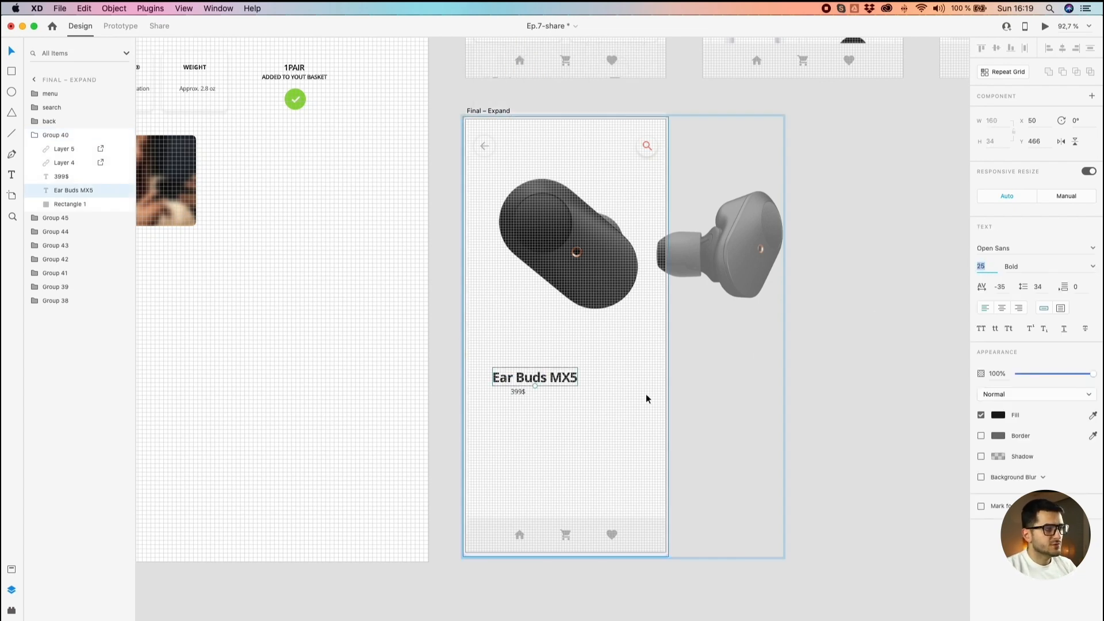
scroll(500, 382, up, 5)
drag(489, 377, 440, 377)
click(457, 359)
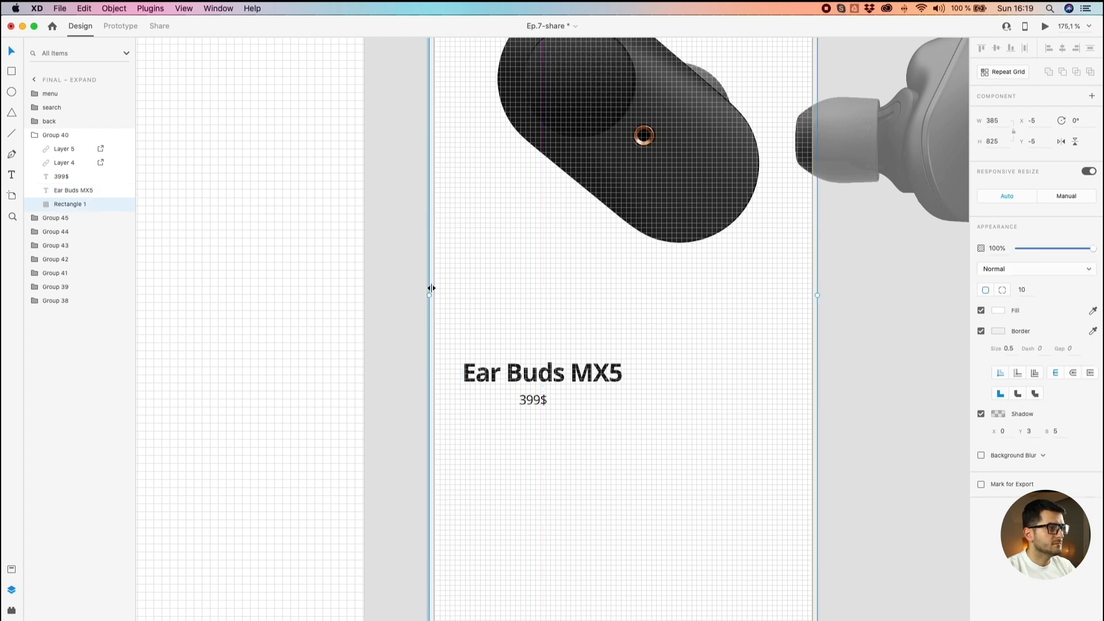
Step: Resize the card's background rectangle so its left edge sits at X 0, and place the Ear Buds MX5 name at X 25
drag(428, 296, 434, 296)
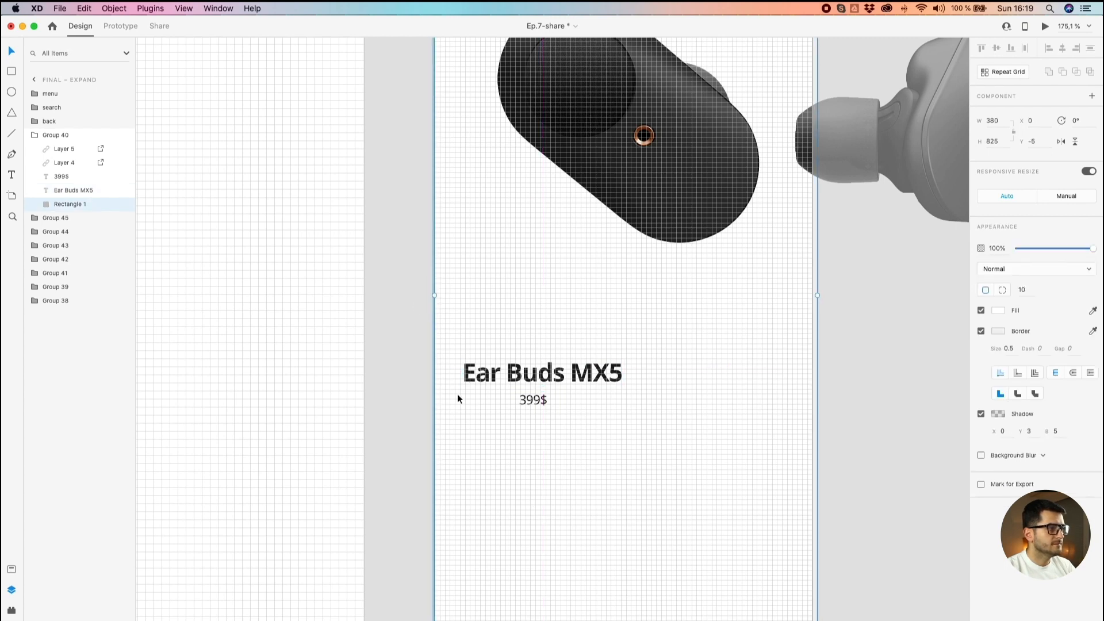
scroll(443, 330, up, 3)
click(478, 349)
key(alt)
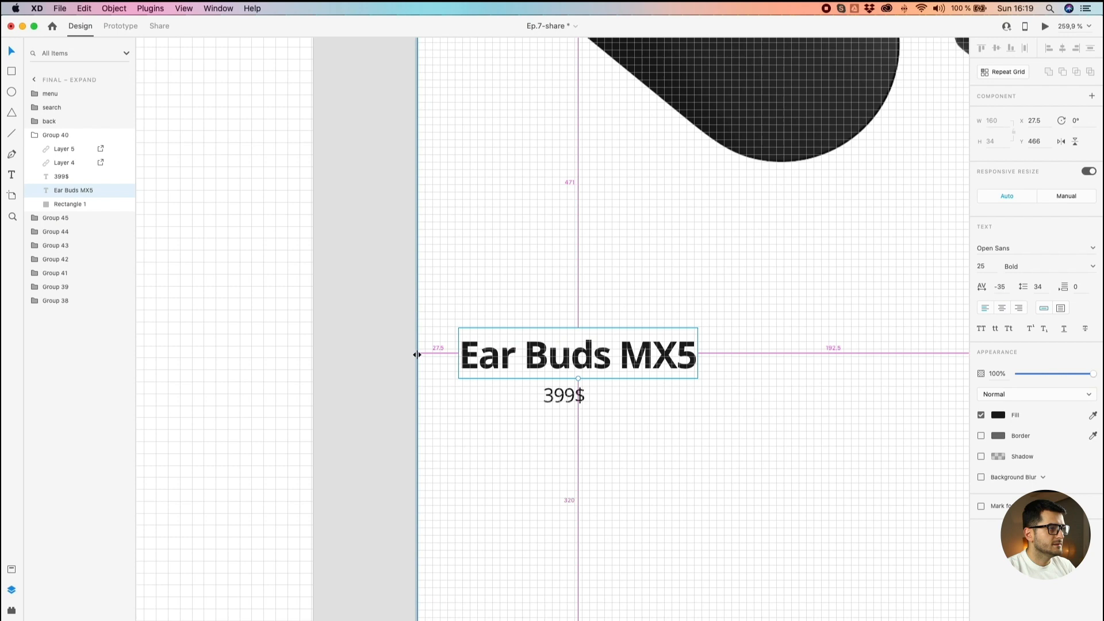
click(1039, 121)
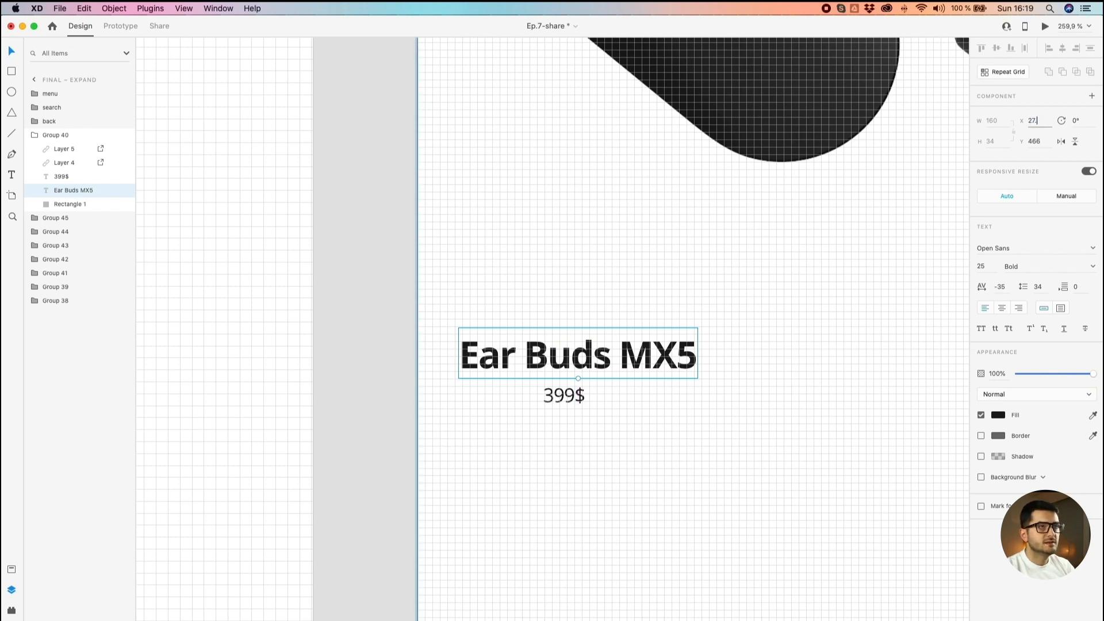
key(Return)
key(Left)
key(Left)
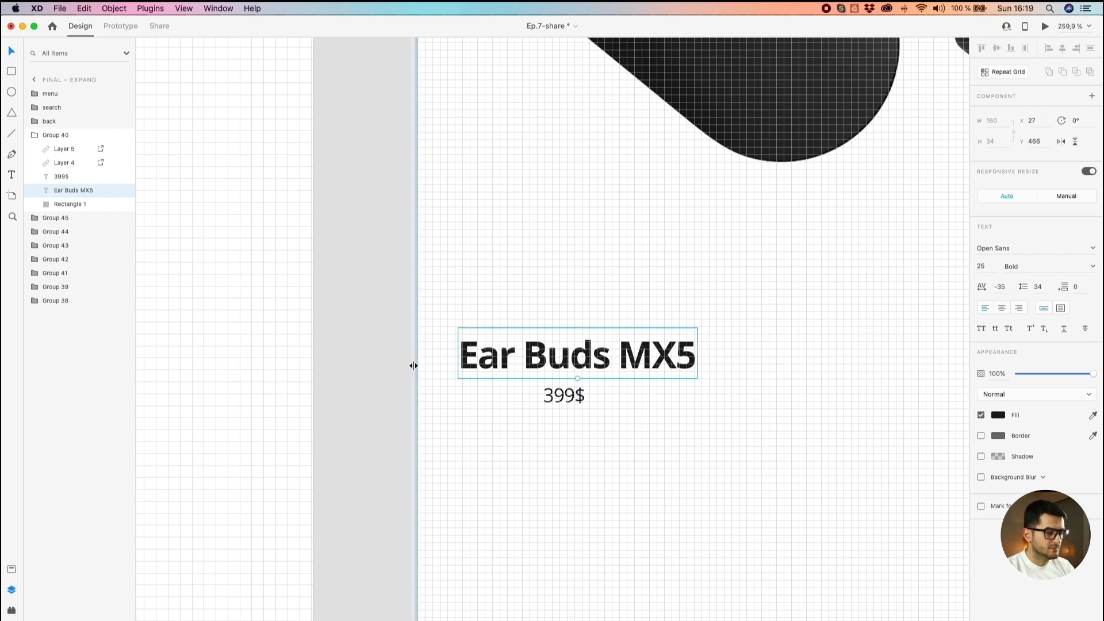
Step: Move the 399$ price beside the product name near the artboard's right edge and set its font size to 23
scroll(413, 366, down, 3)
drag(528, 387, 746, 361)
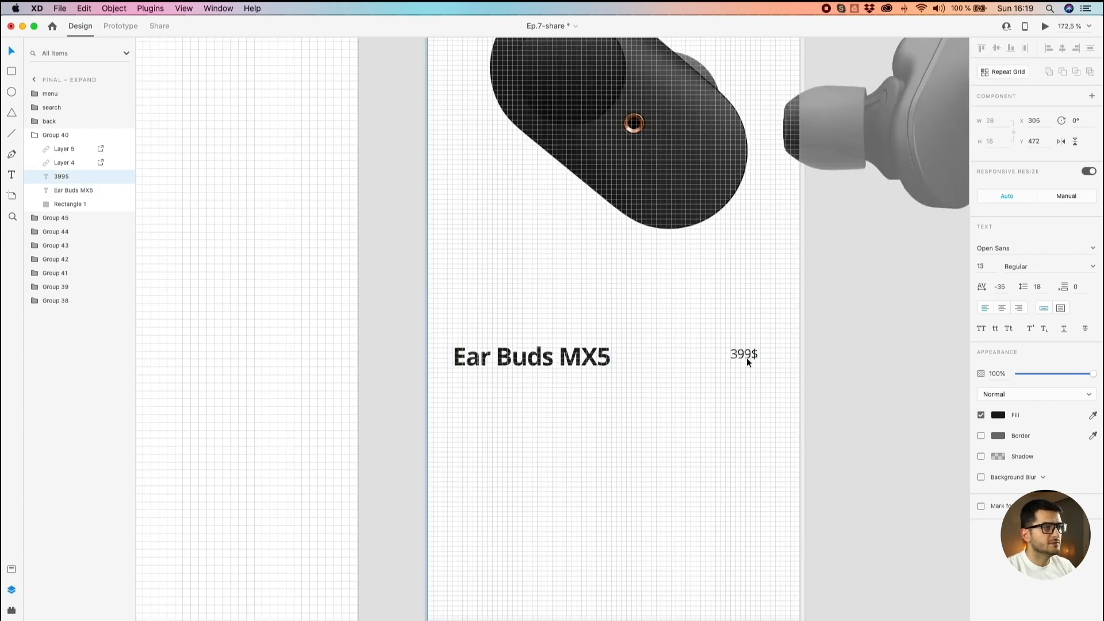
click(991, 265)
text(23)
key(Return)
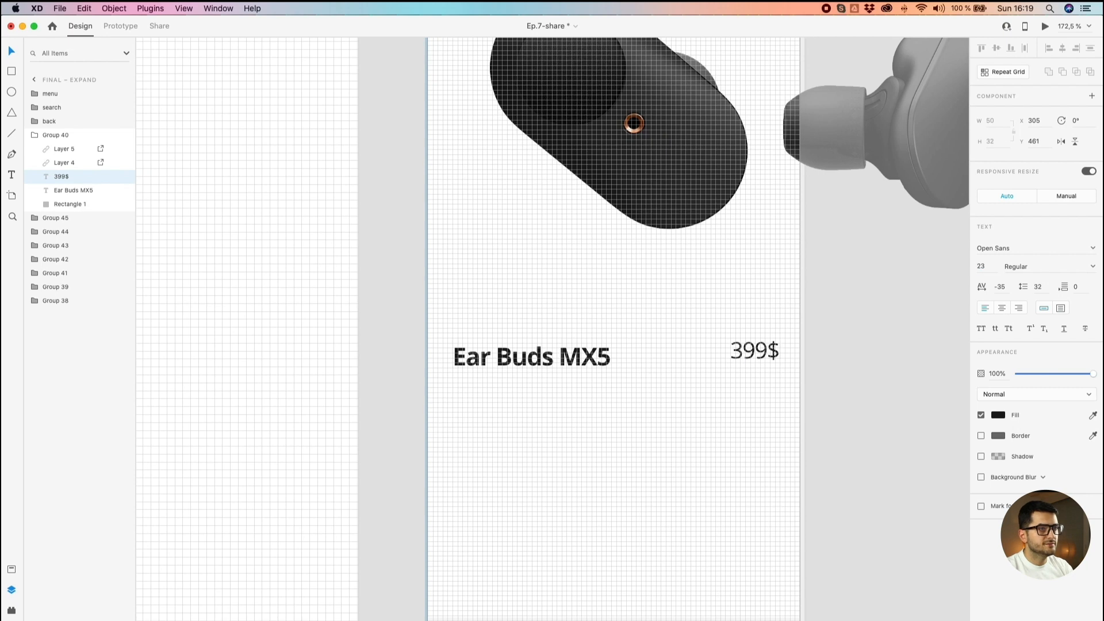
Step: Narrow the card's background rectangle so its right edge meets the artboard's right edge
click(796, 347)
scroll(797, 343, up, 3)
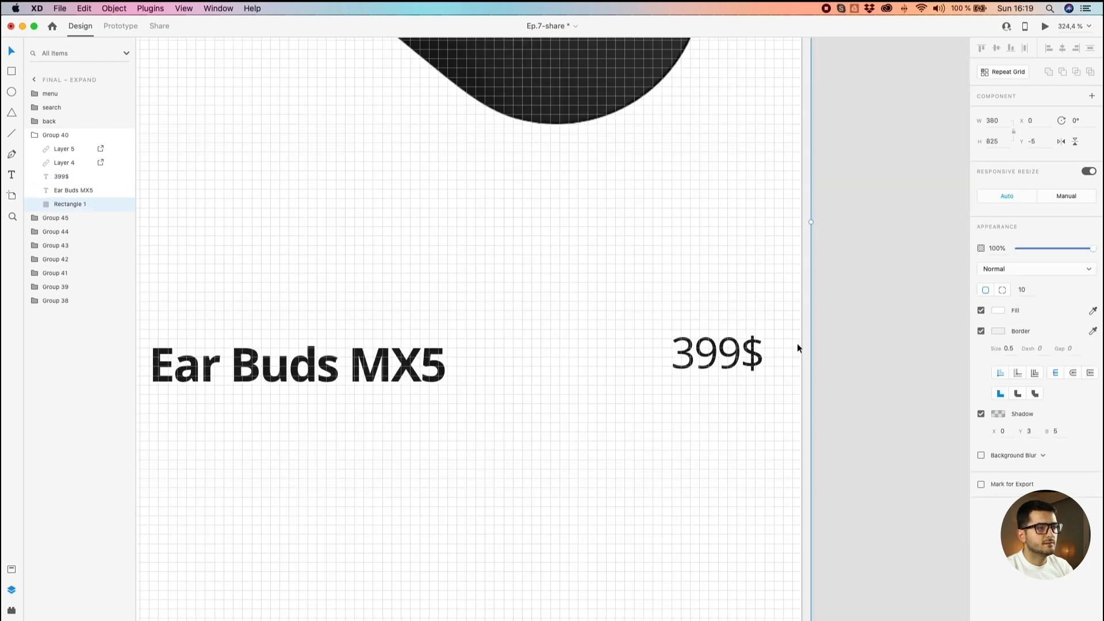
scroll(808, 248, up, 1)
drag(811, 228, 801, 228)
Step: Shift the 399$ price left by 5 px to X 300
click(719, 344)
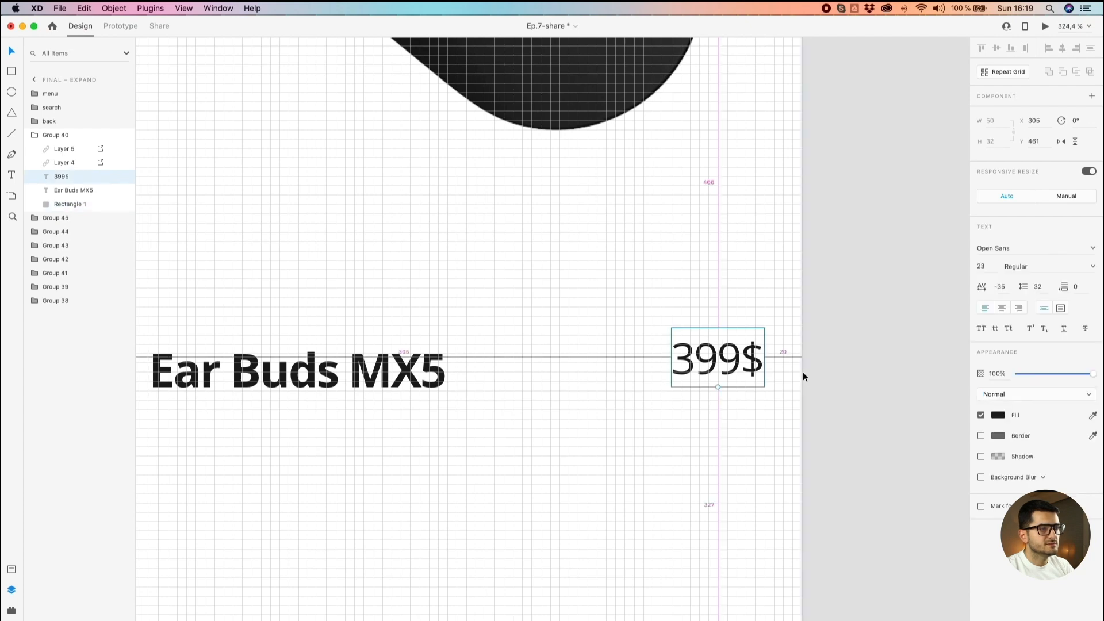
key(Left)
key(Left)
key(Left)
key(Left)
key(Left)
scroll(803, 373, down, 5)
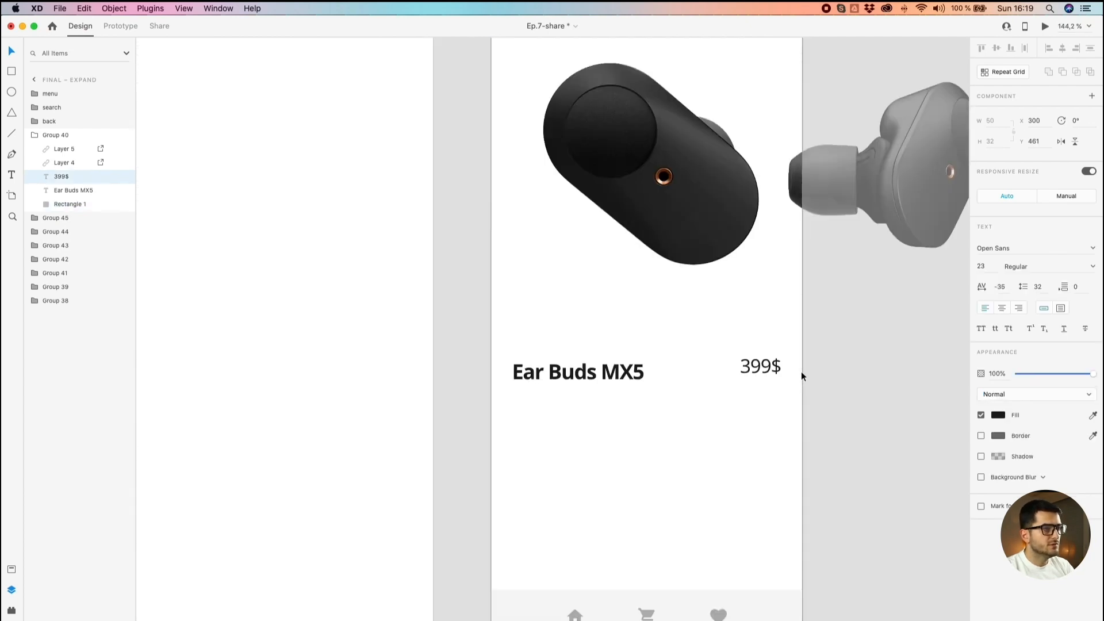
Step: Bring the info group from Artboard – 1 into Final – Expand at X 20, Y 525, and nest it in Group 40 above Rectangle 1
scroll(536, 374, down, 5)
click(459, 324)
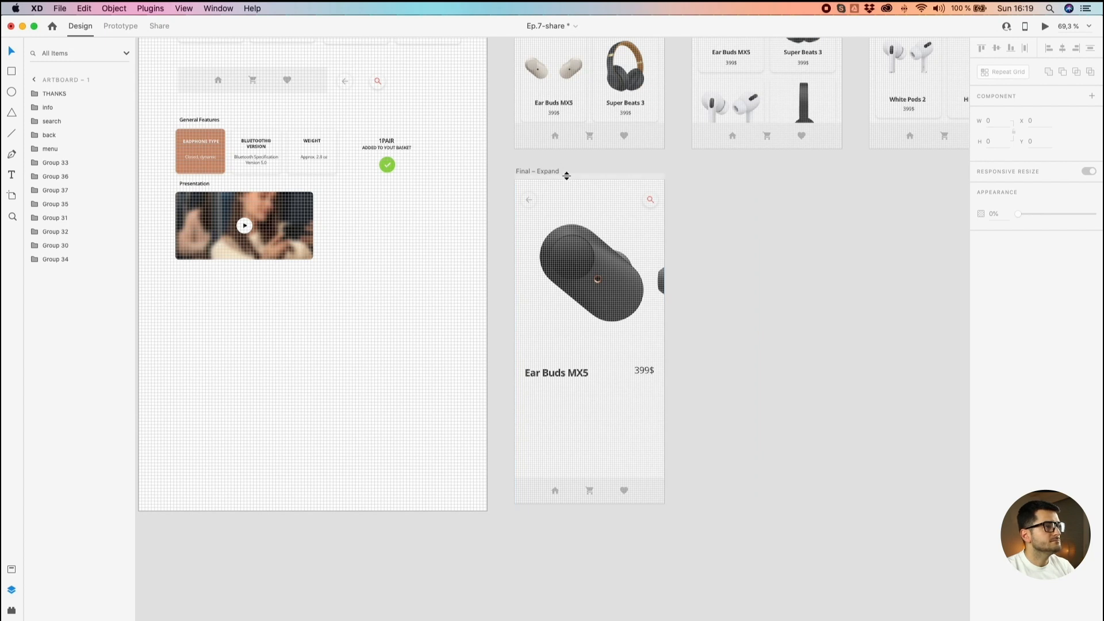
click(192, 140)
drag(192, 139, 544, 419)
scroll(551, 408, up, 3)
scroll(542, 410, up, 3)
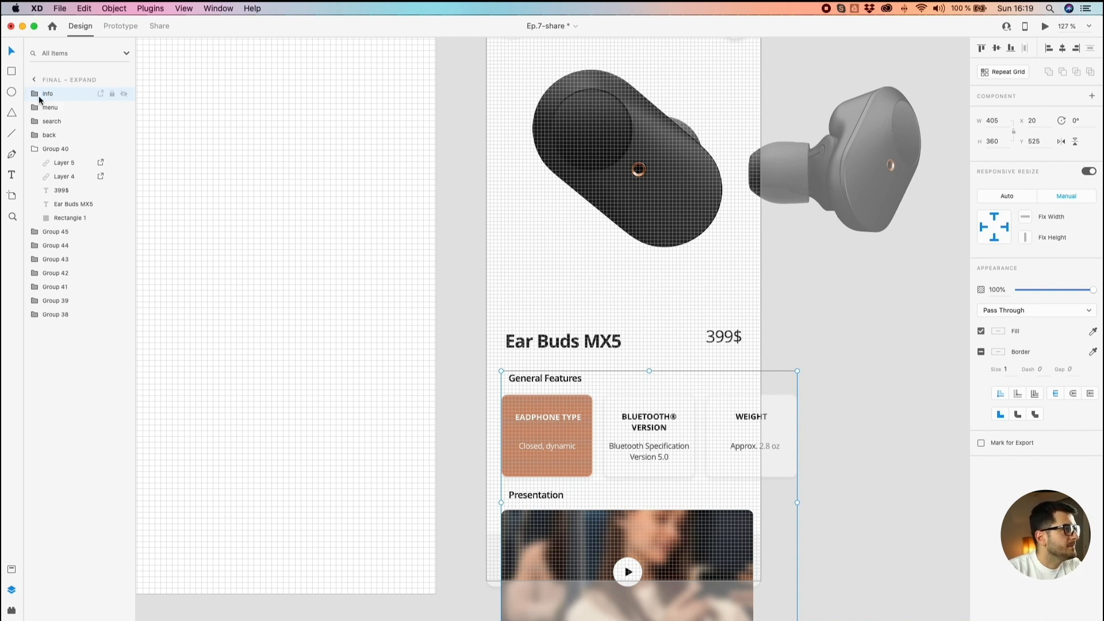
drag(40, 99, 73, 203)
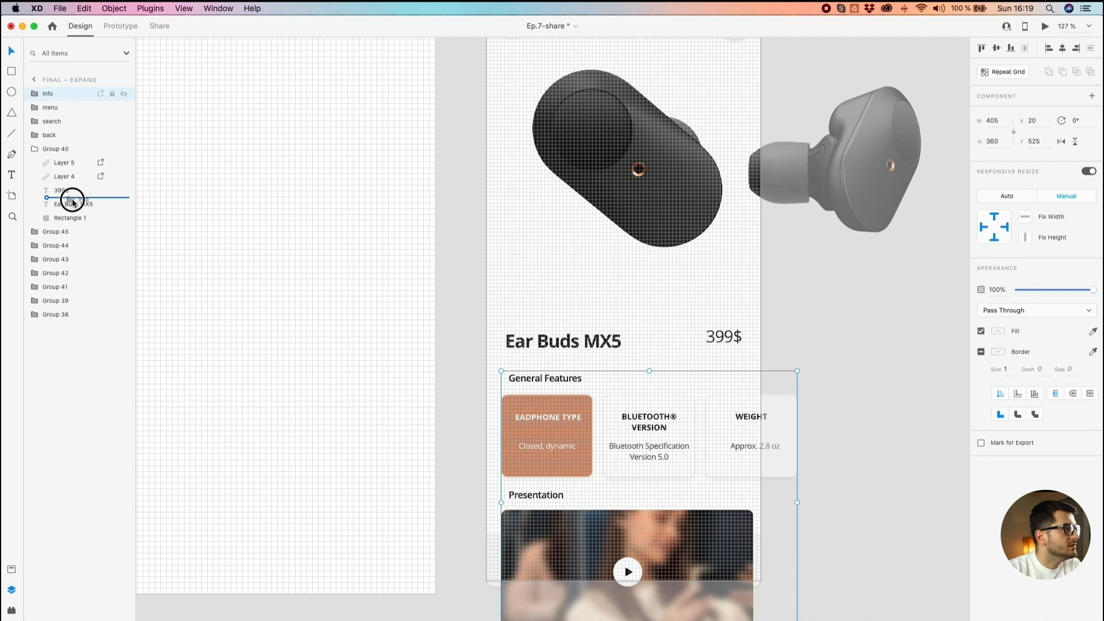
drag(73, 202, 90, 216)
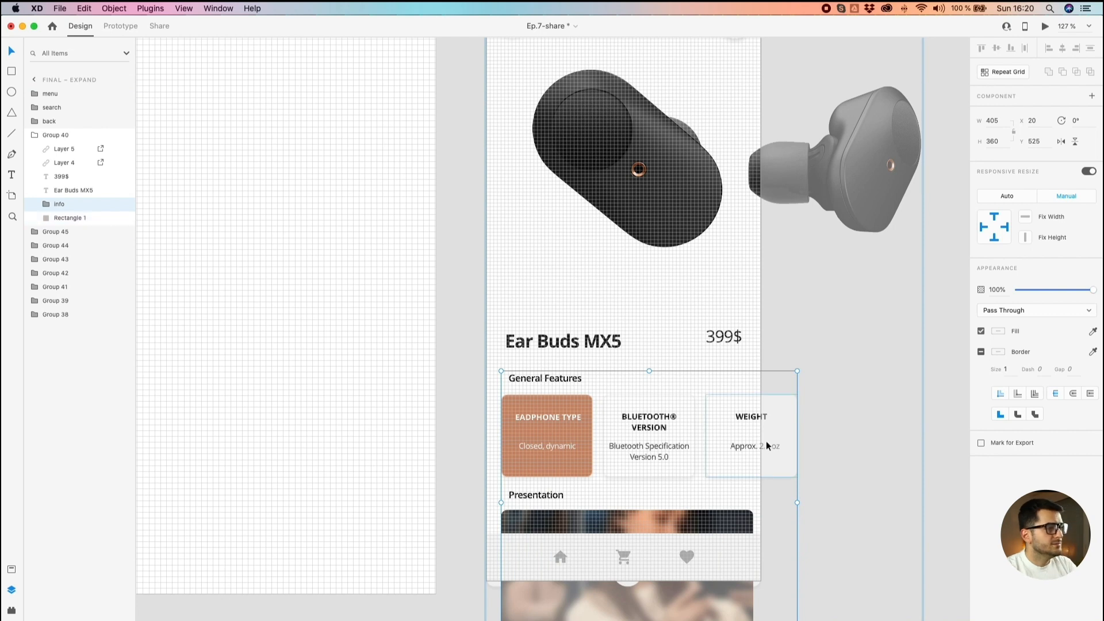
Step: Shift the info group left by 5 px to X 15
scroll(537, 427, up, 3)
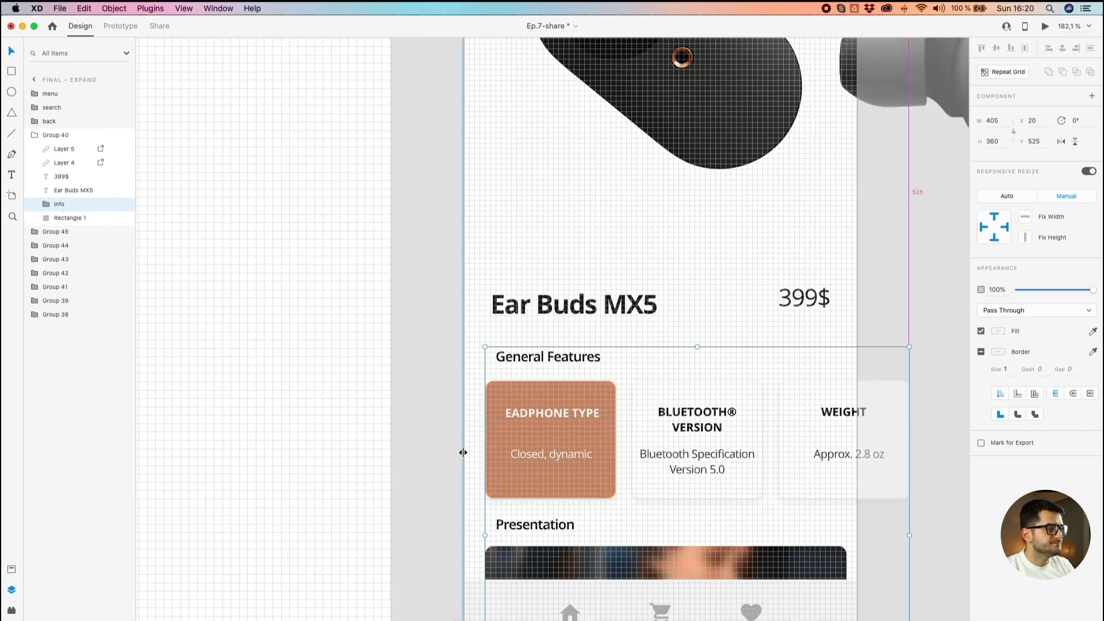
scroll(469, 464, down, 5)
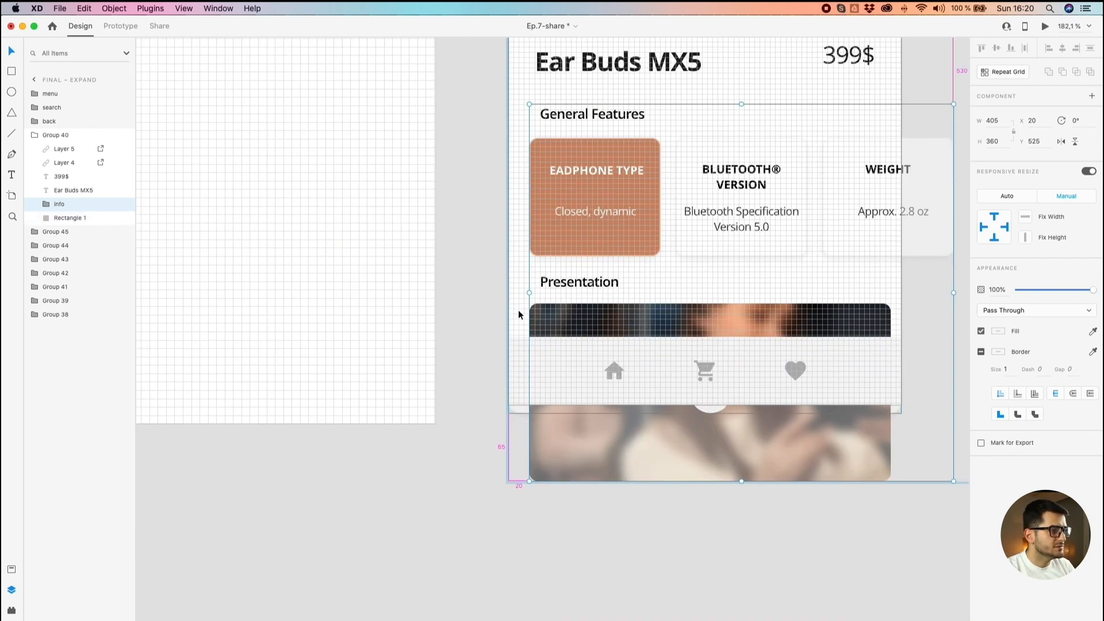
key(Left)
key(Left)
key(Left)
key(Left)
key(Left)
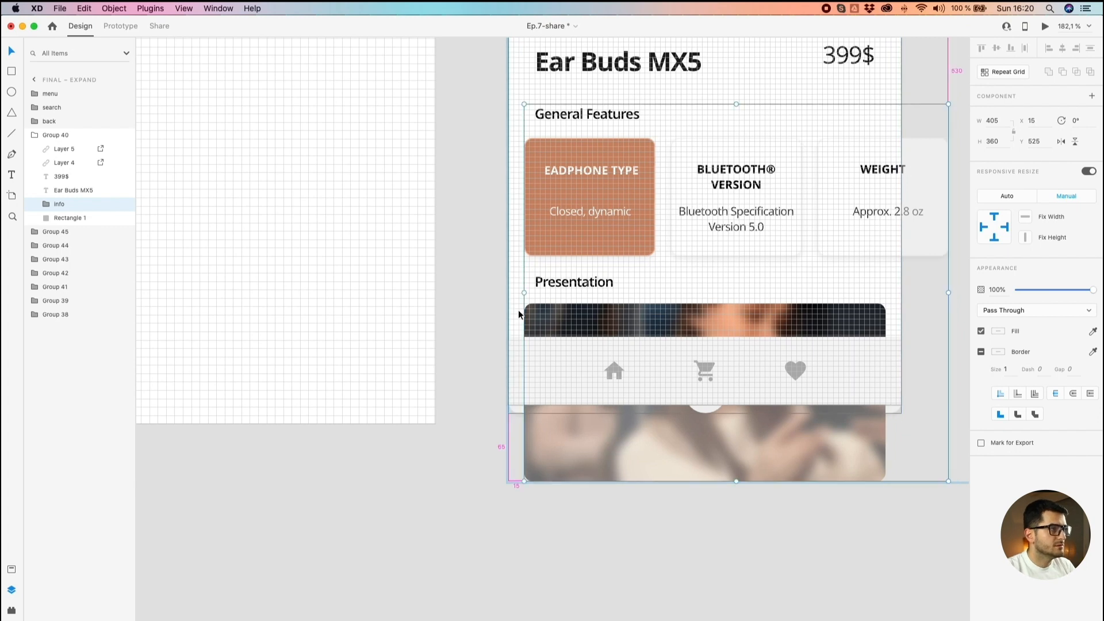
Step: Check the left alignment of the Ear Buds MX5 name against the General Features heading
scroll(519, 312, down, 3)
scroll(531, 120, up, 5)
click(550, 162)
double_click(549, 161)
key(Escape)
scroll(547, 196, up, 5)
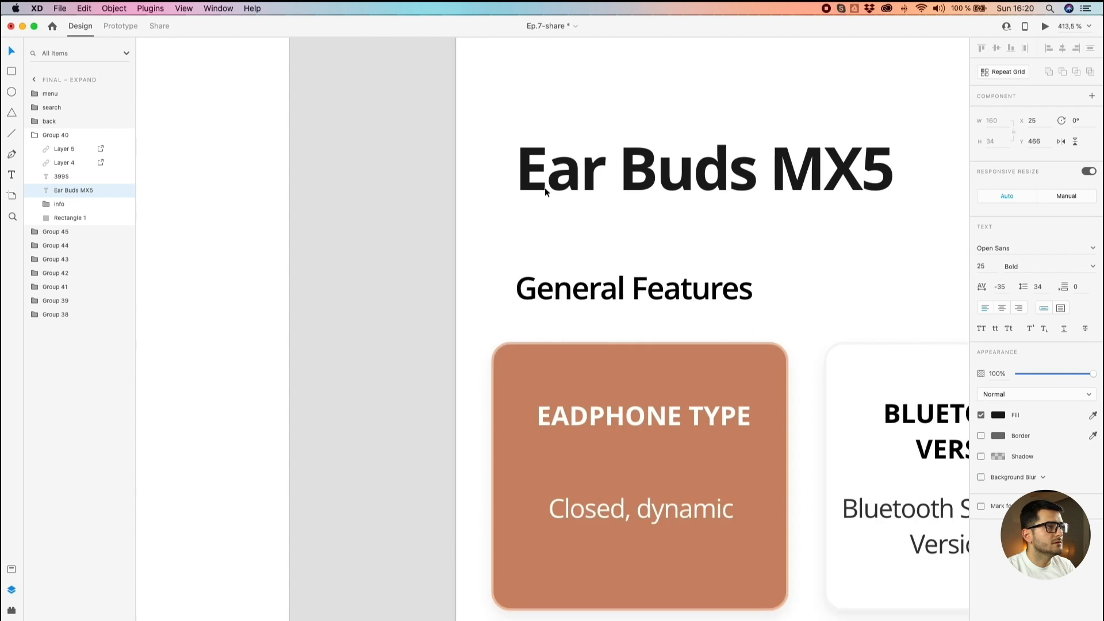
click(541, 296)
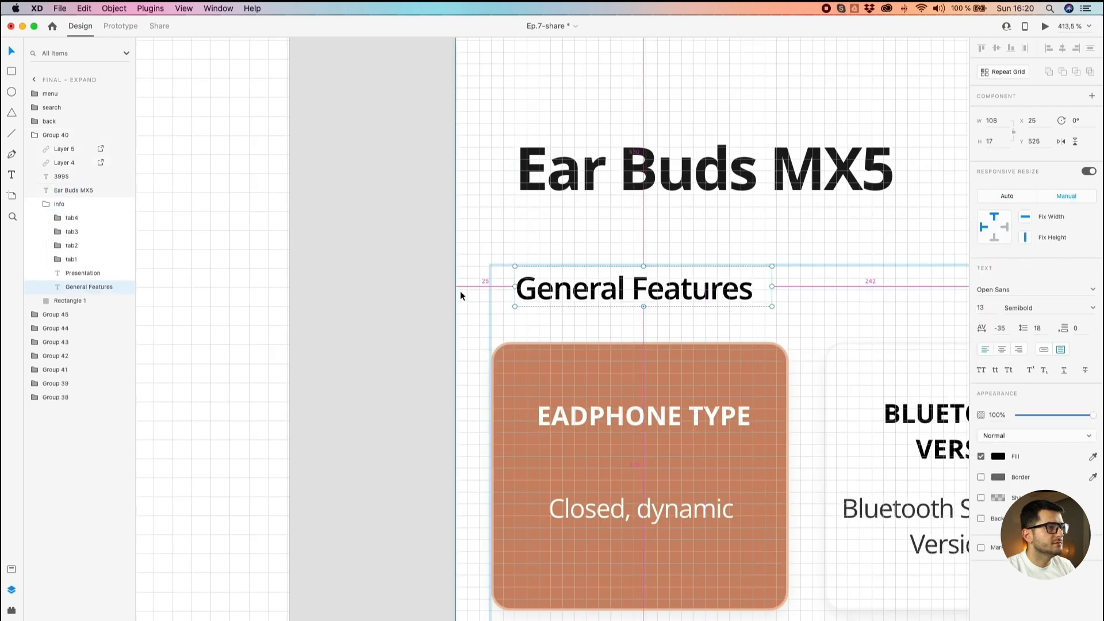
scroll(407, 285, down, 10)
scroll(558, 257, up, 3)
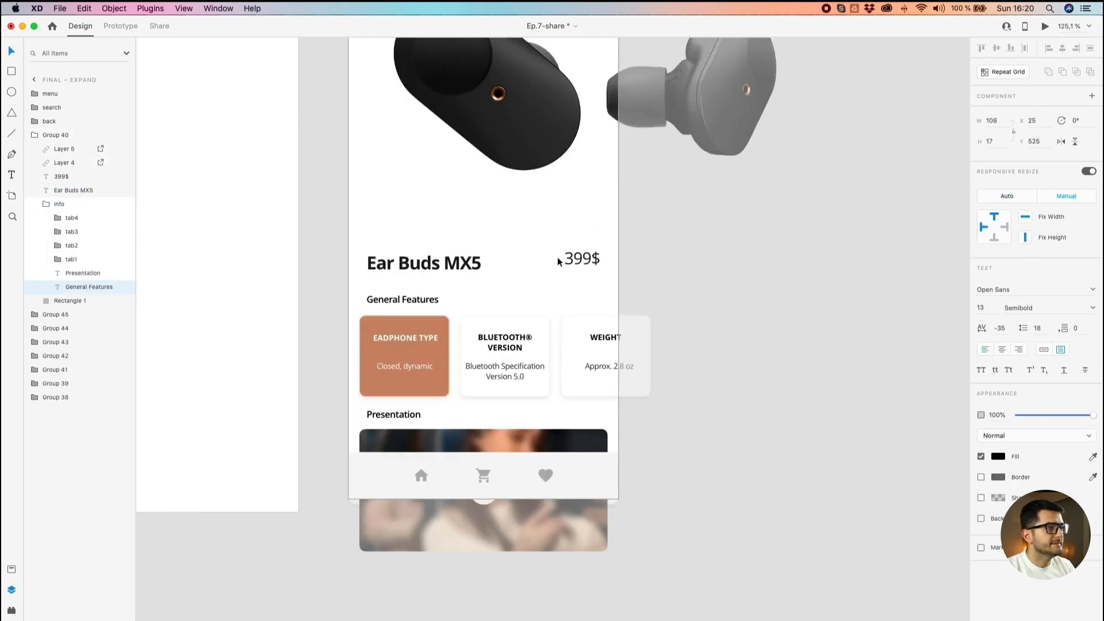
Step: Move the whole info group right to X 300, so that it extends mostly beyond the artboard's right edge
click(729, 335)
scroll(730, 336, down, 2)
click(485, 340)
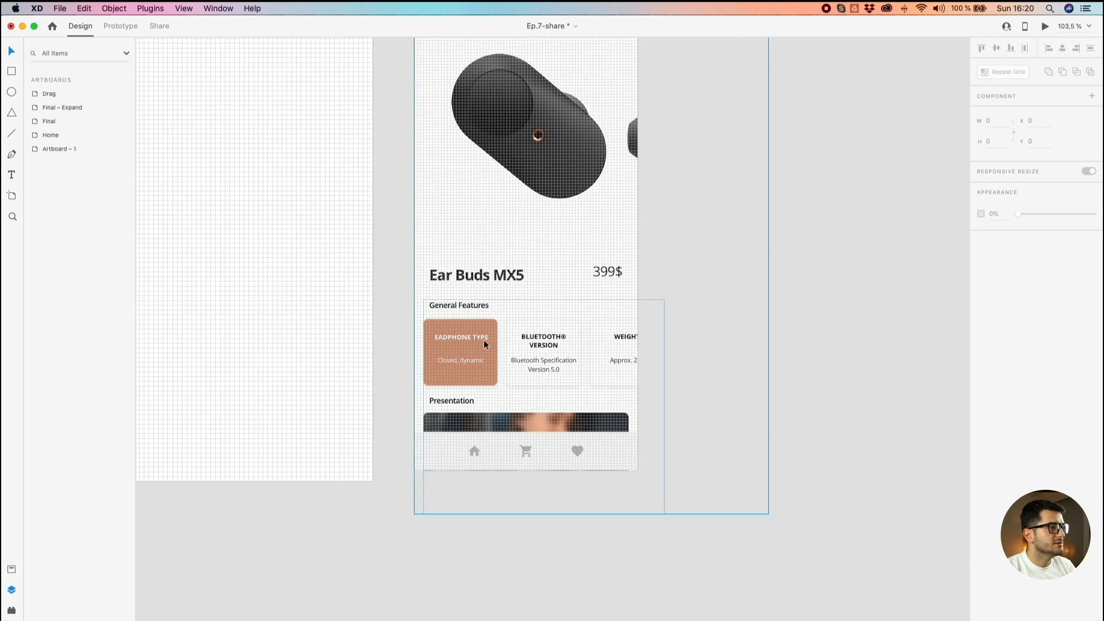
double_click(448, 340)
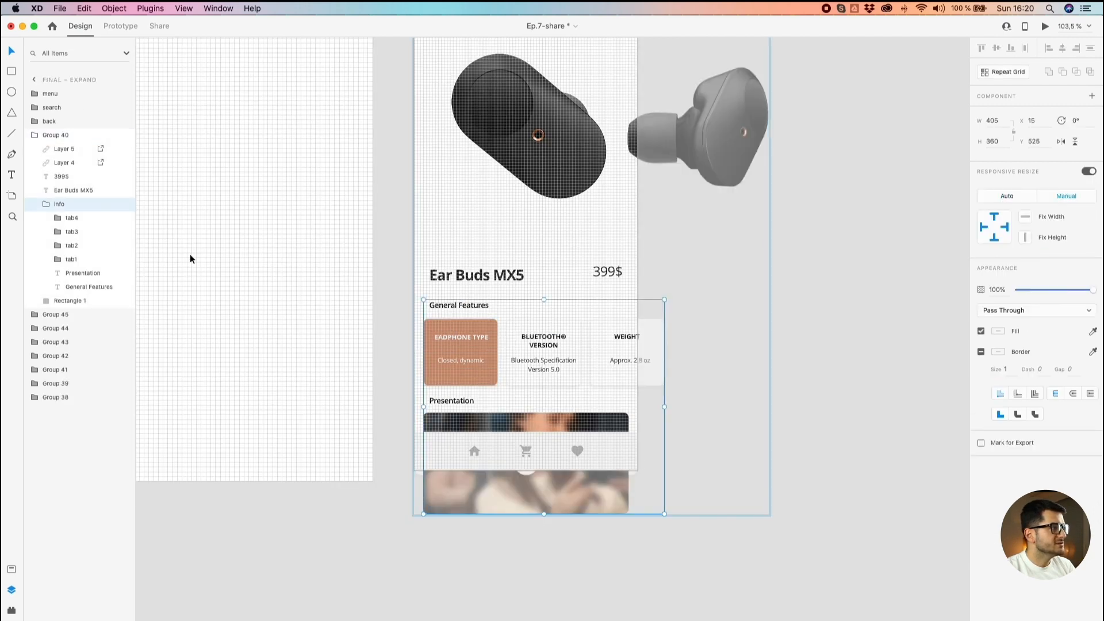
drag(450, 351, 610, 346)
Step: Move the video tab and its Presentation heading further right, lining the video up with the Bluetooth card's left edge
double_click(613, 410)
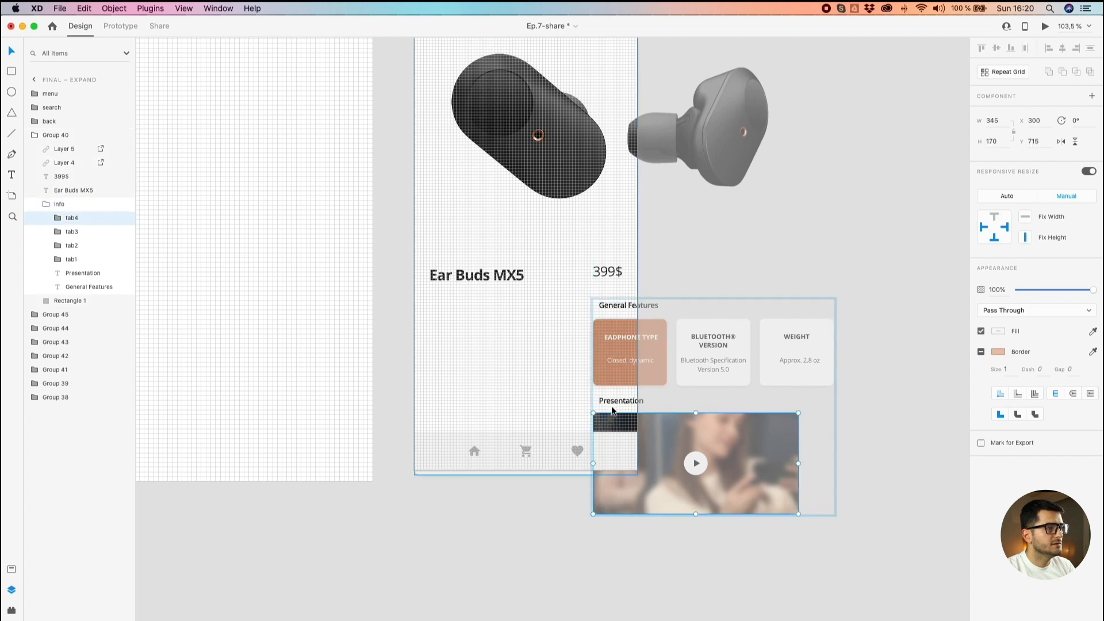
shift+click(609, 402)
drag(609, 403, 695, 417)
click(695, 562)
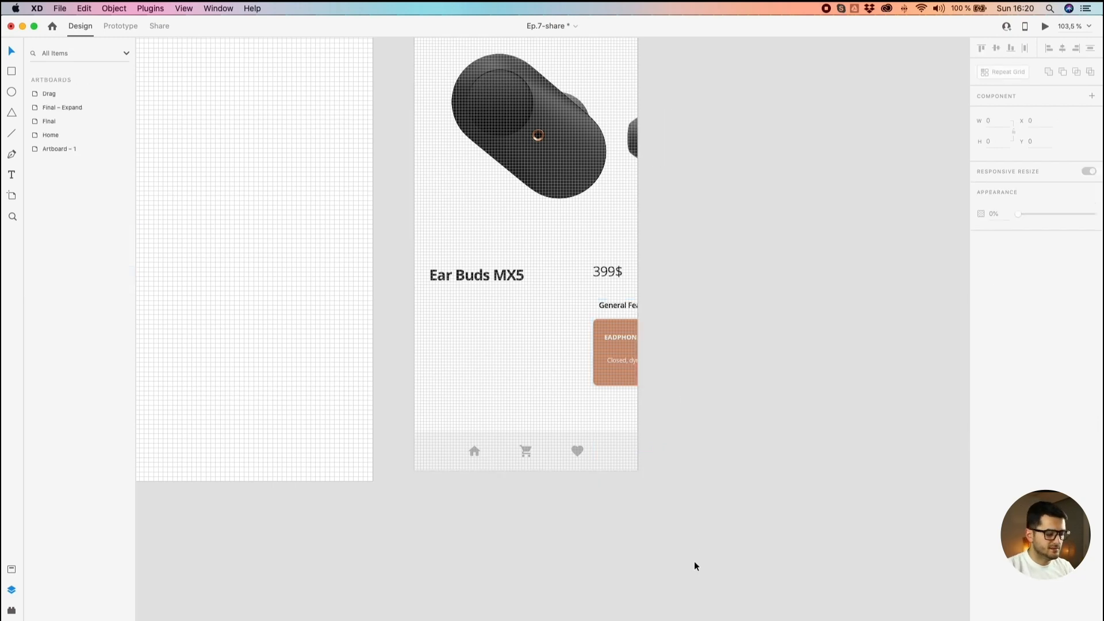
Step: Make the info group on Final – Expand fully transparent by lowering its opacity to 0%
click(592, 336)
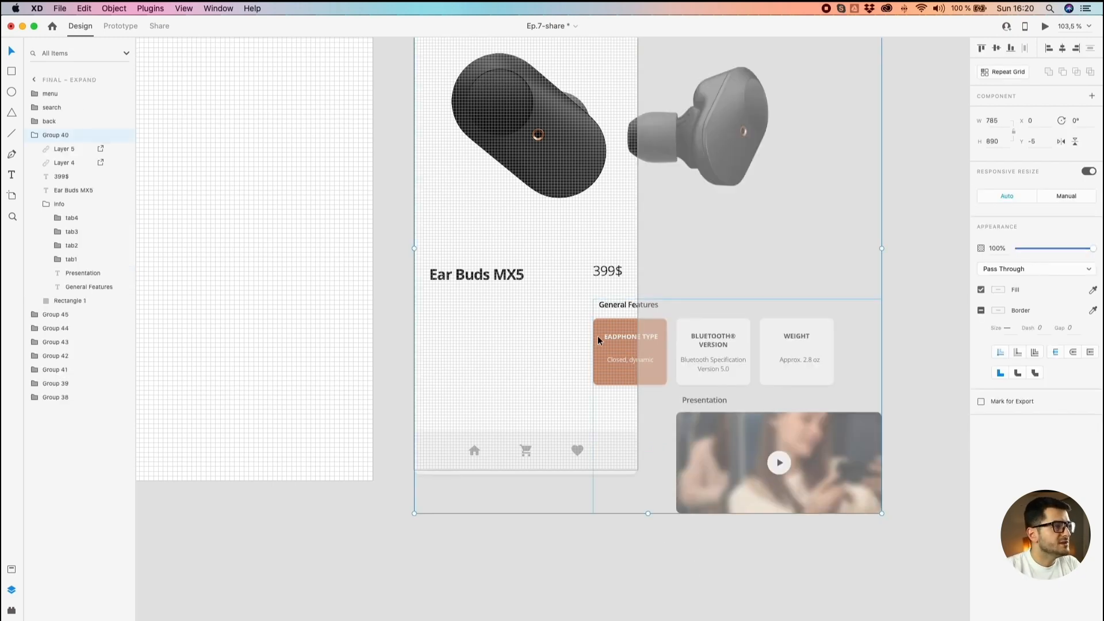
double_click(599, 340)
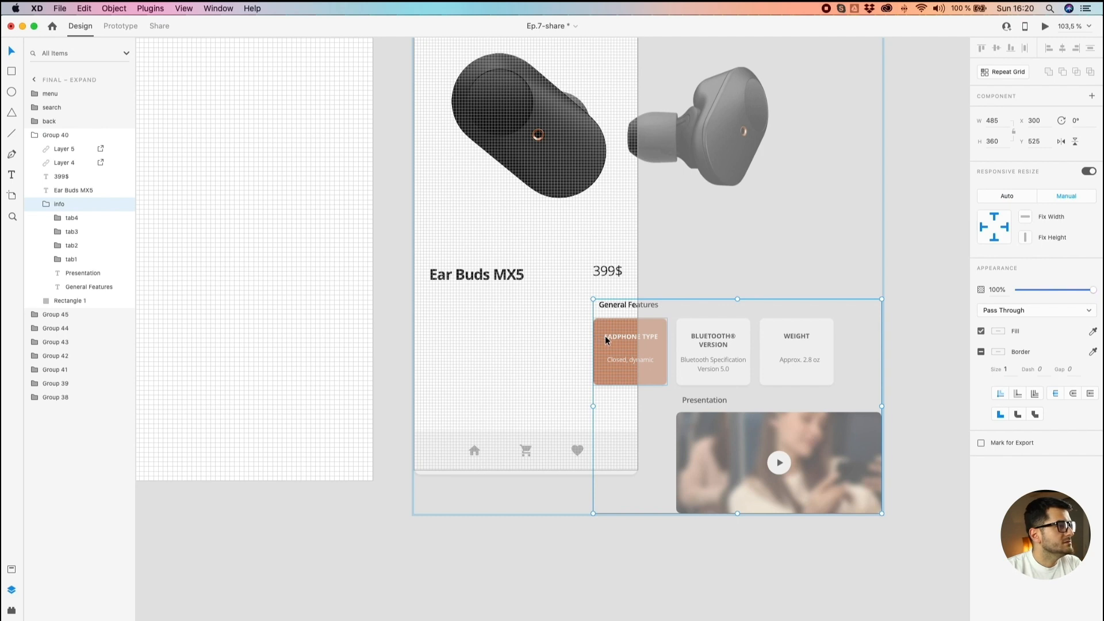
drag(1073, 293, 813, 284)
click(848, 552)
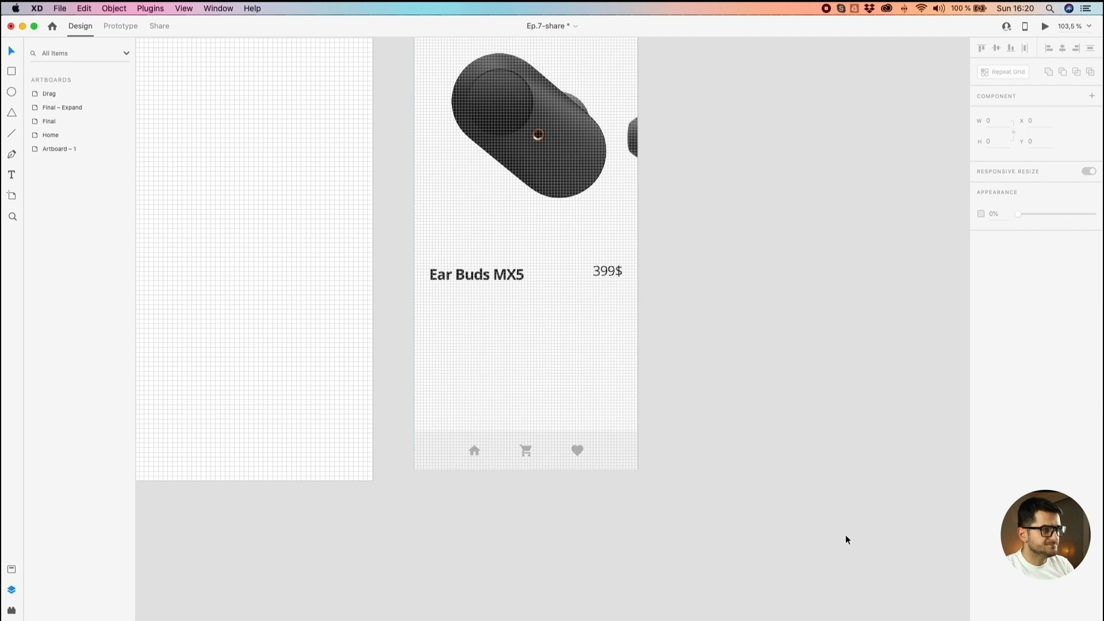
Step: Duplicate the Final – Expand artboard to its right below the upper row and rename the copy Final – Info
scroll(846, 535, down, 5)
drag(878, 505, 609, 432)
click(375, 181)
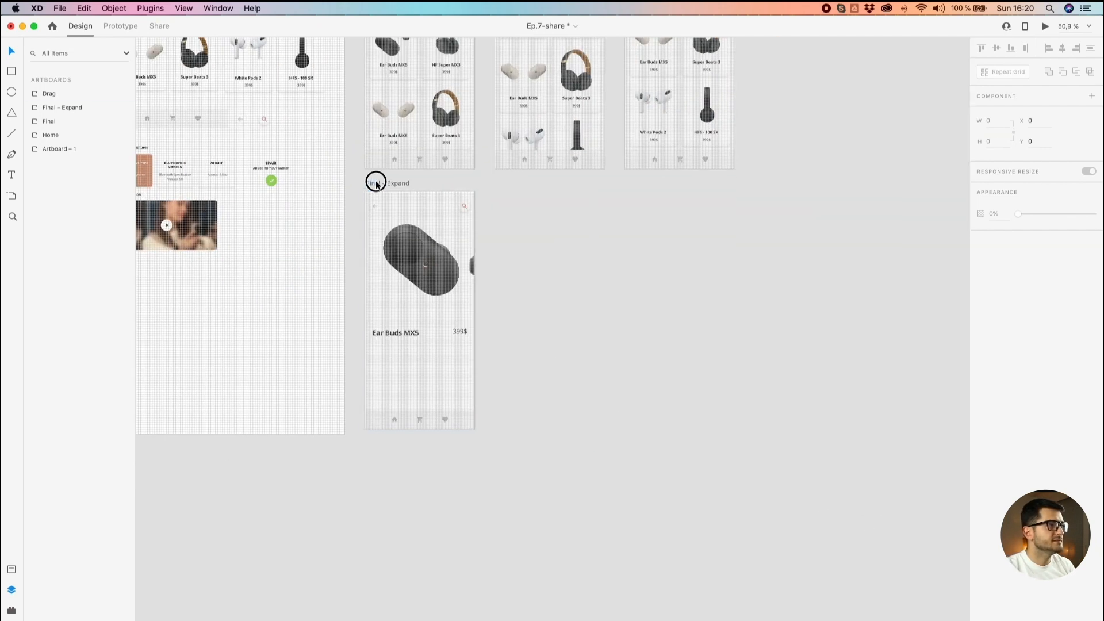
alt+drag(375, 181, 636, 205)
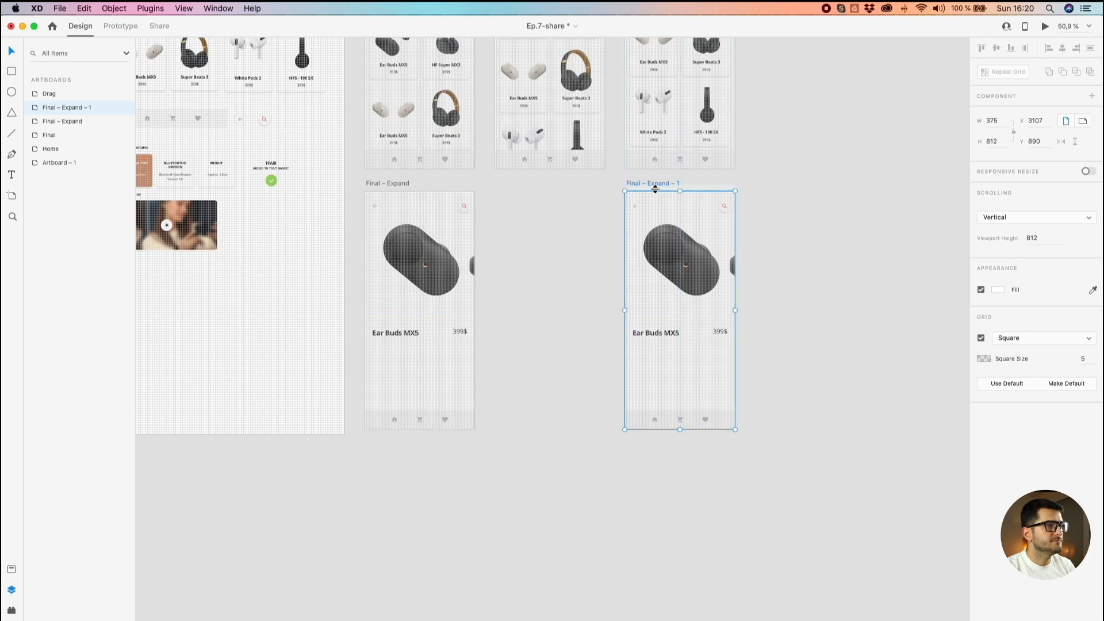
double_click(657, 185)
key(BackSpace)
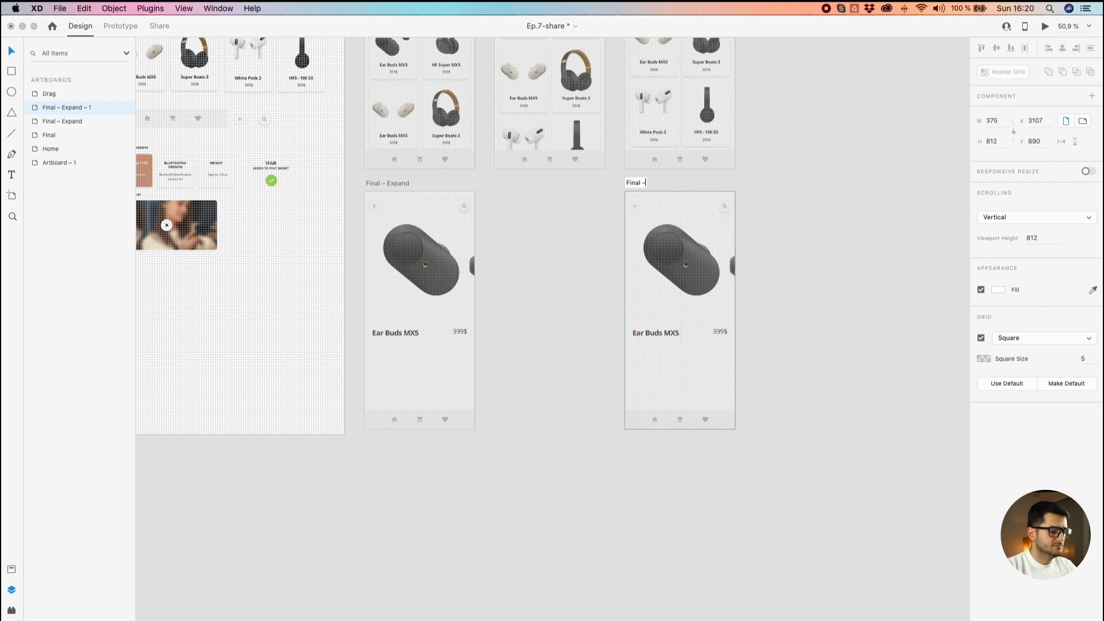
text(Info)
key(Return)
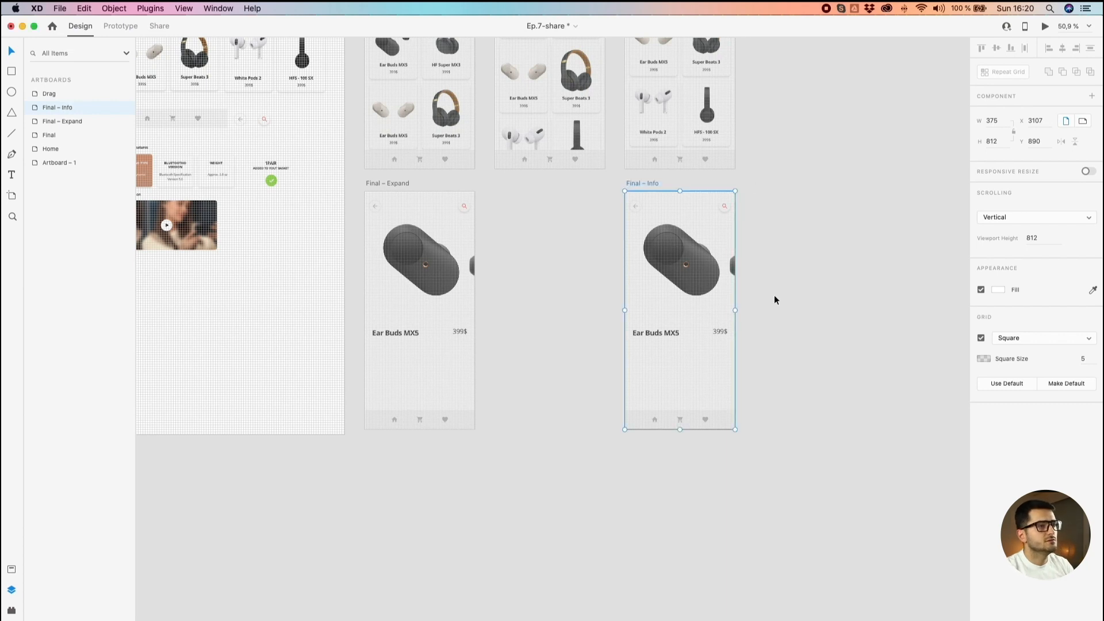
Step: On Final – Info, move the hidden info group to X 20 under the product name and set its opacity to 100%
scroll(640, 389, up, 3)
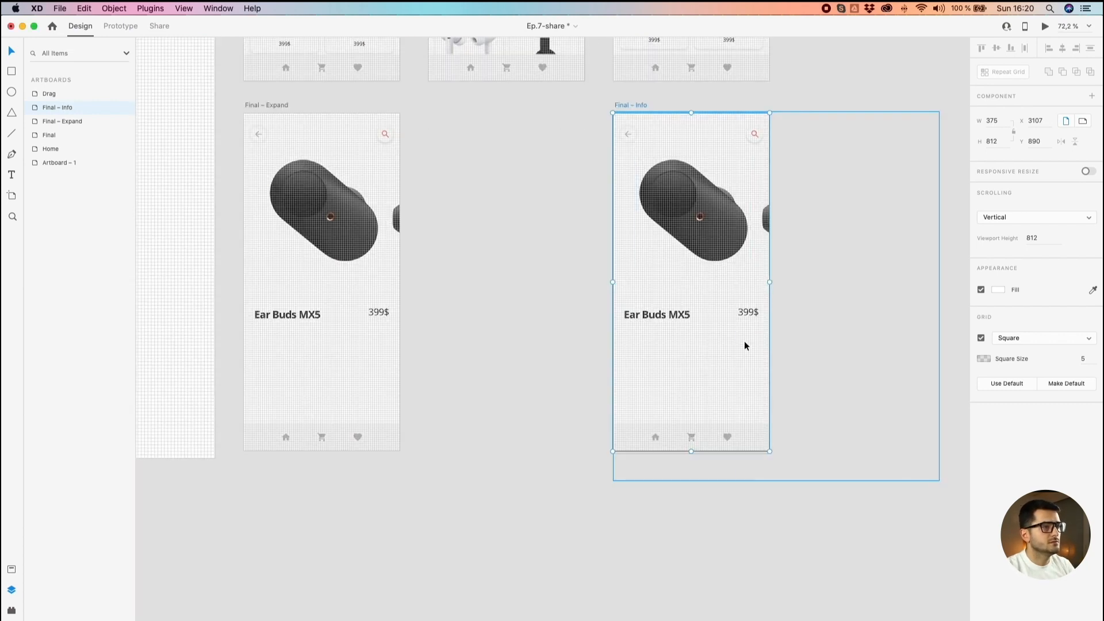
double_click(748, 345)
drag(748, 344, 631, 341)
drag(1029, 291, 1096, 290)
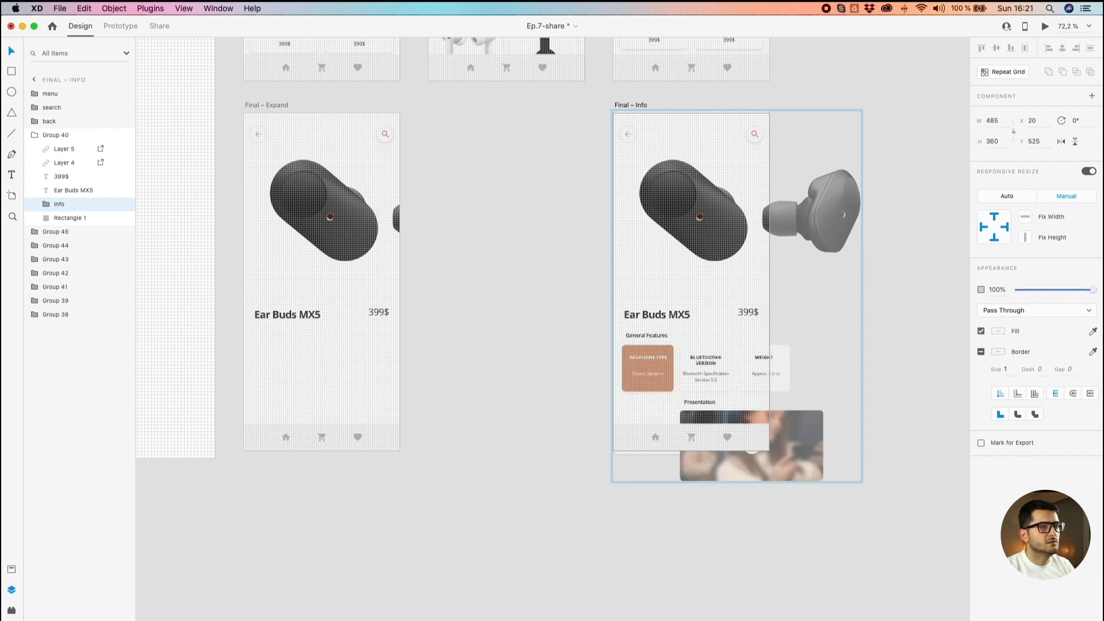
Step: Shift the info group on Final – Info left by 5 px to X 15
scroll(666, 385, up, 5)
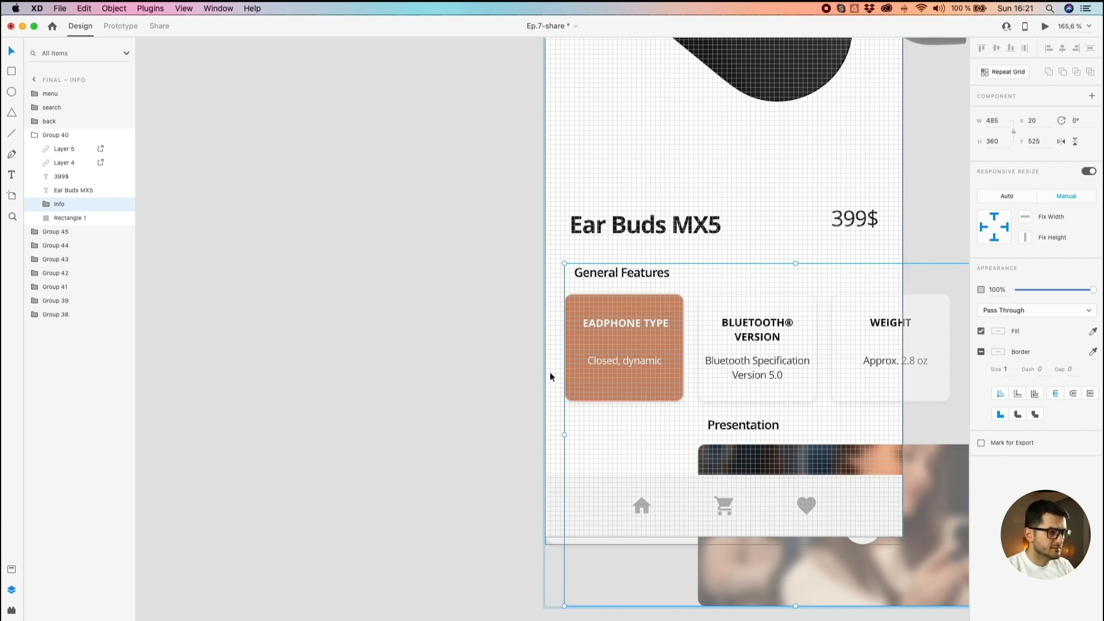
key(Left)
key(Left)
key(Left)
key(Left)
key(Left)
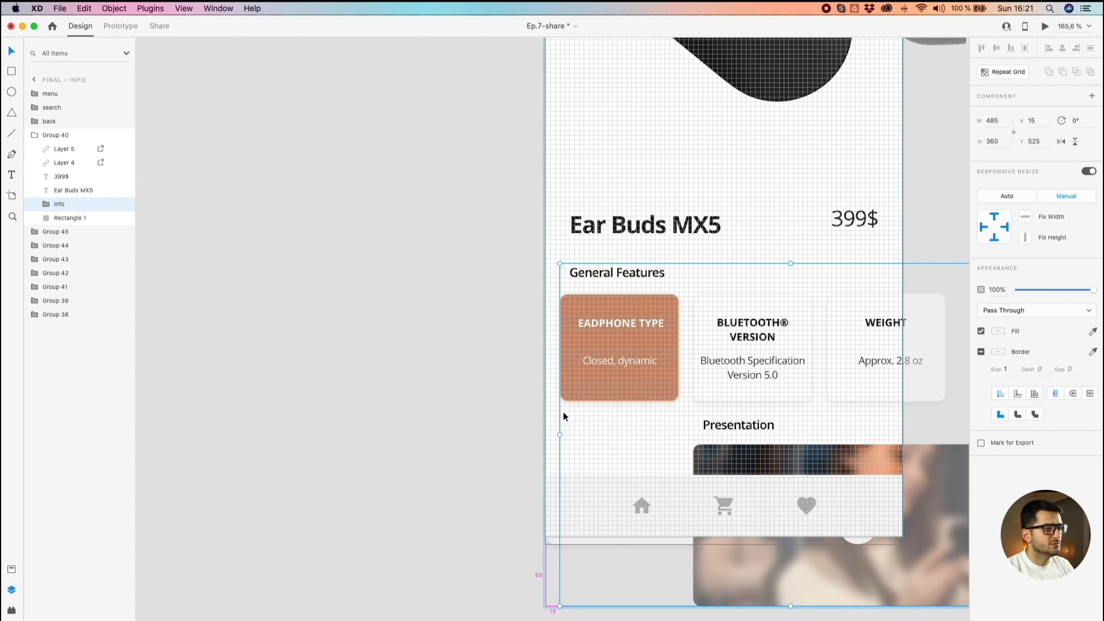
scroll(558, 508, up, 2)
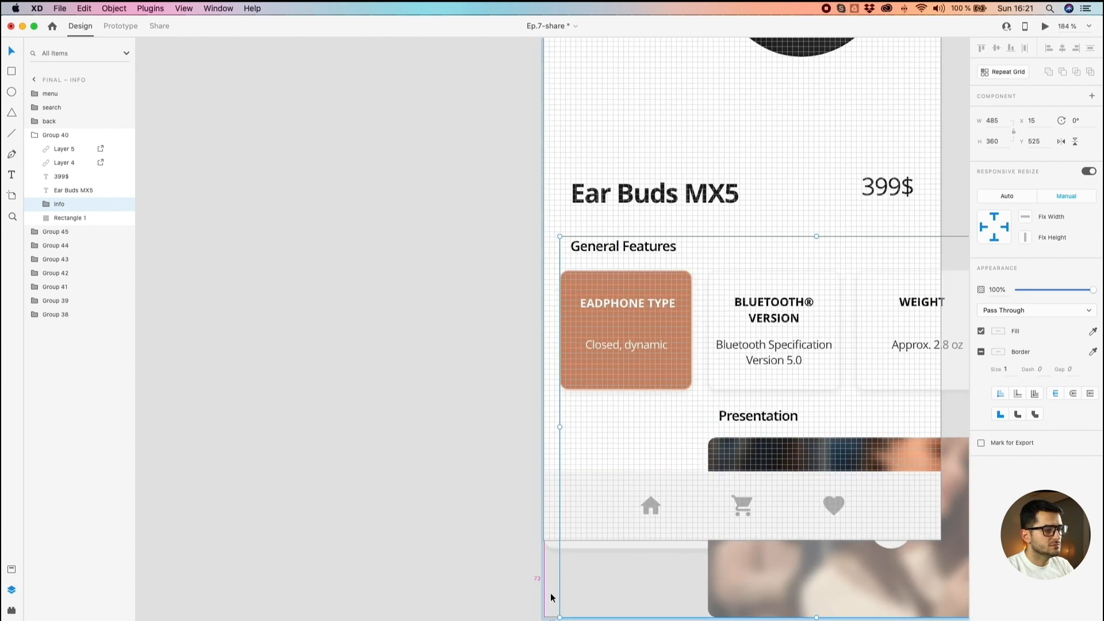
Step: On Final – Info, move the Presentation heading and its video image left together to X 15, aligned with the feature cards
scroll(525, 525, down, 3)
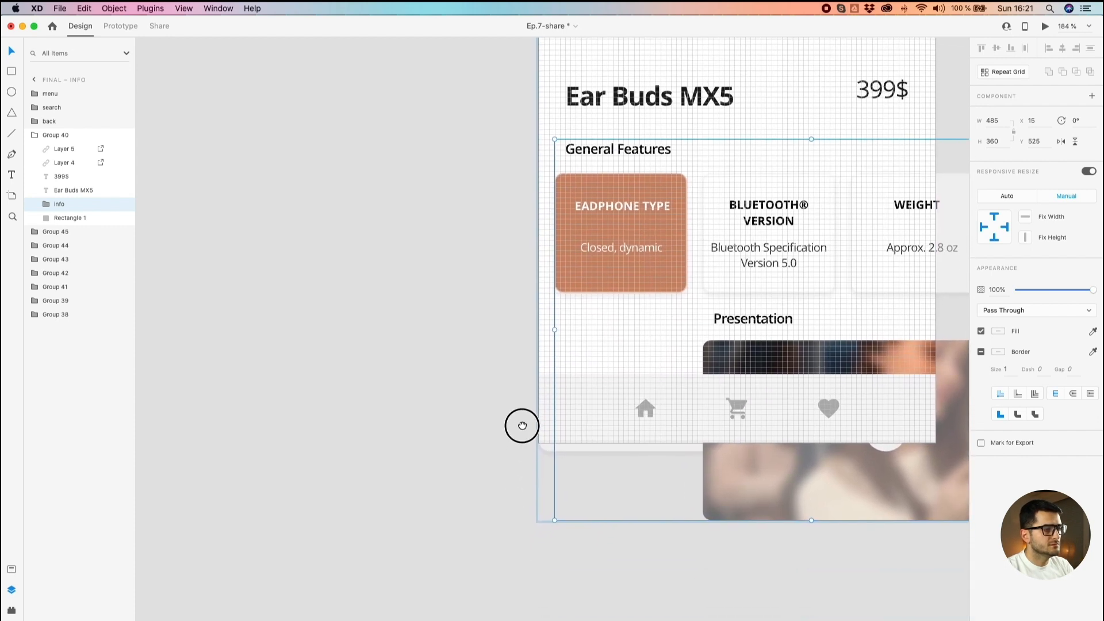
scroll(567, 437, down, 3)
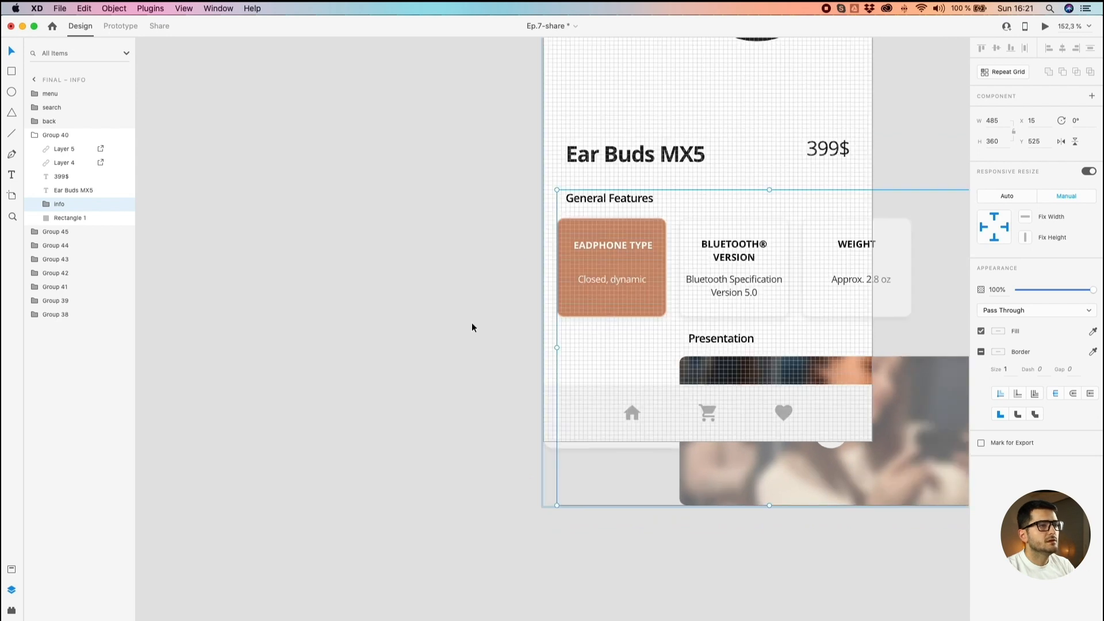
drag(483, 325, 392, 328)
click(609, 361)
double_click(610, 361)
shift+click(632, 340)
drag(636, 364, 516, 365)
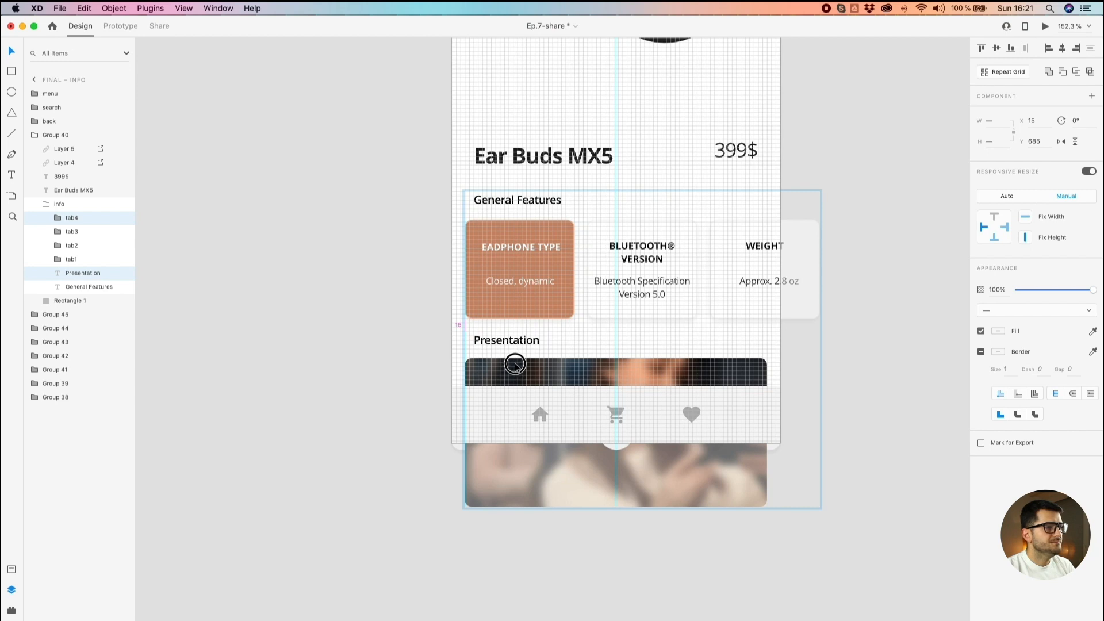
drag(516, 364, 515, 364)
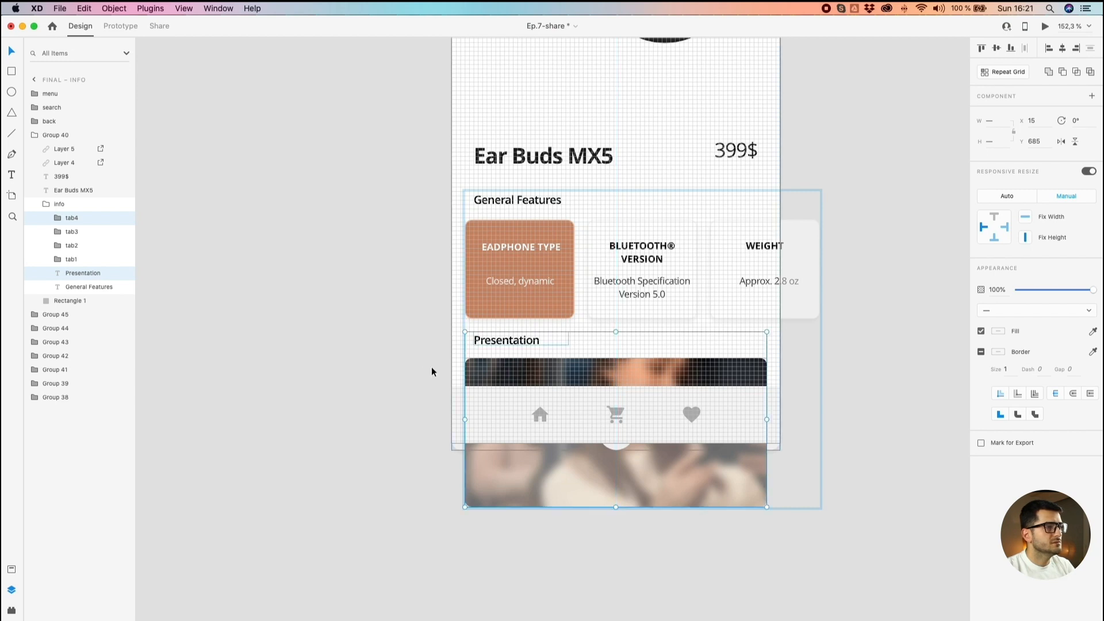
click(425, 364)
Step: Raise the Ear Buds MX5 name and 399$ price on Final – Info to Y 433 and align their vertical centres
scroll(412, 360, down, 2)
drag(446, 315, 470, 479)
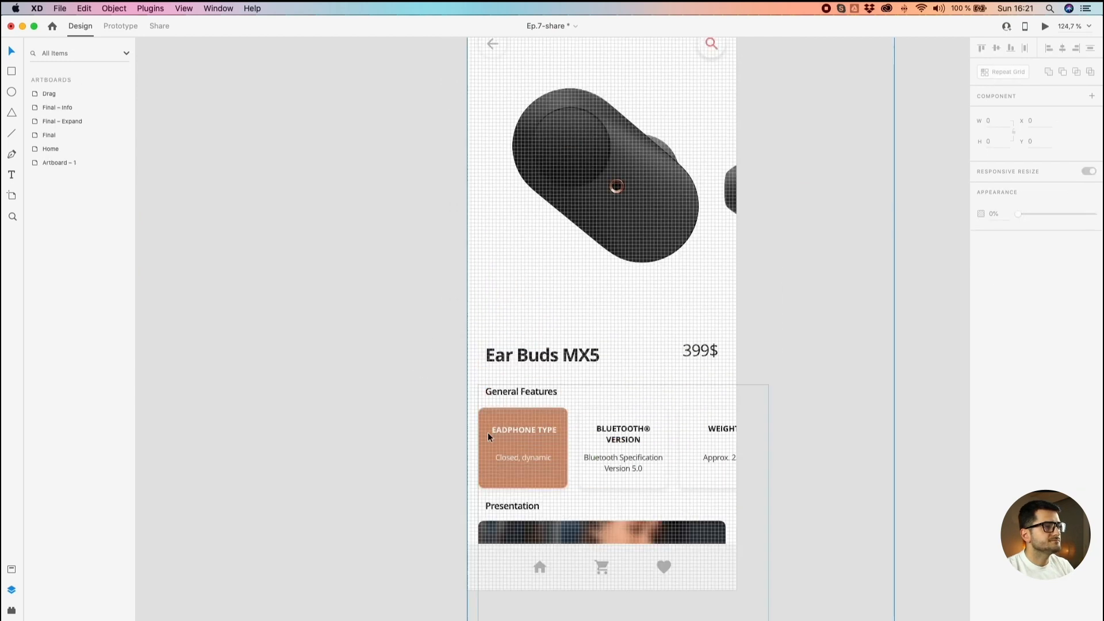
click(561, 355)
shift+click(703, 350)
drag(706, 356, 705, 332)
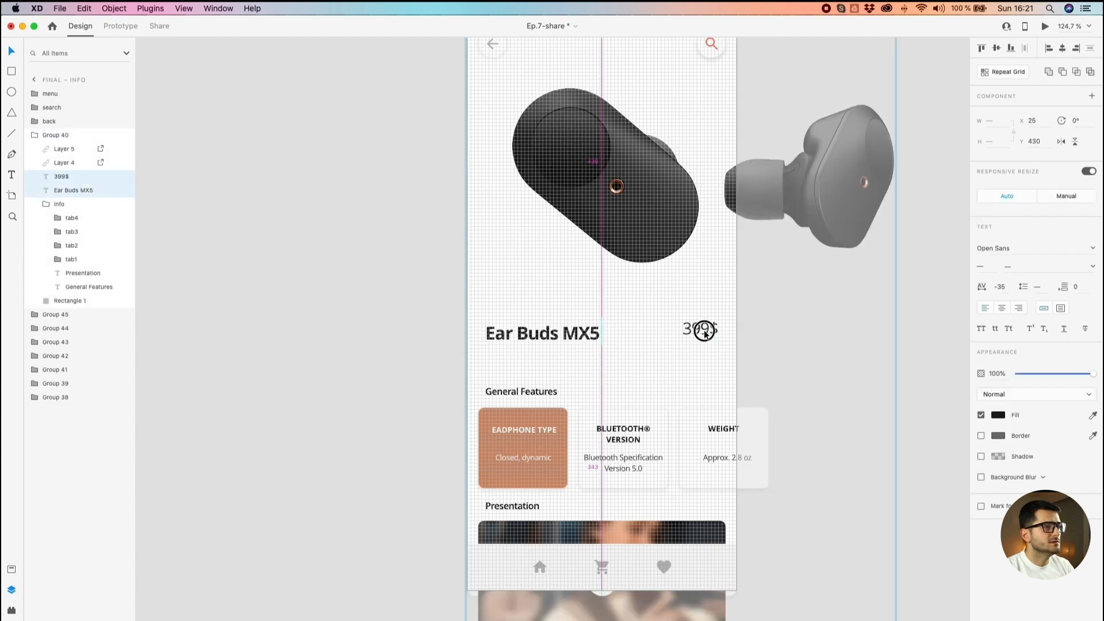
click(997, 48)
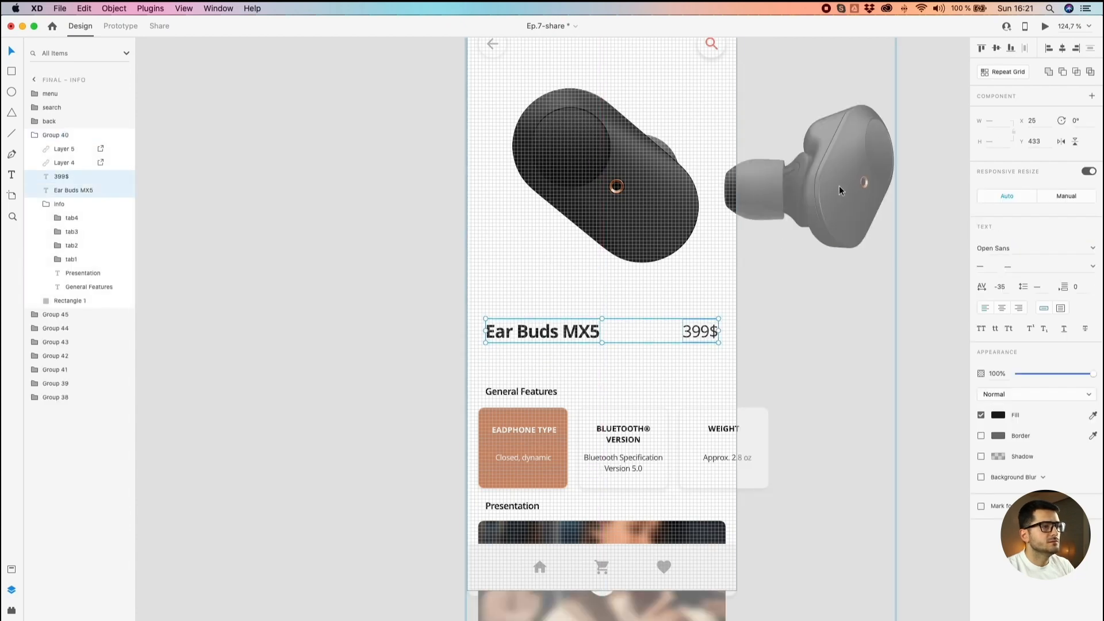
Step: Move the info group on Final – Info up below the product name to Y 487
drag(500, 455, 506, 427)
key(Up)
key(Up)
key(Up)
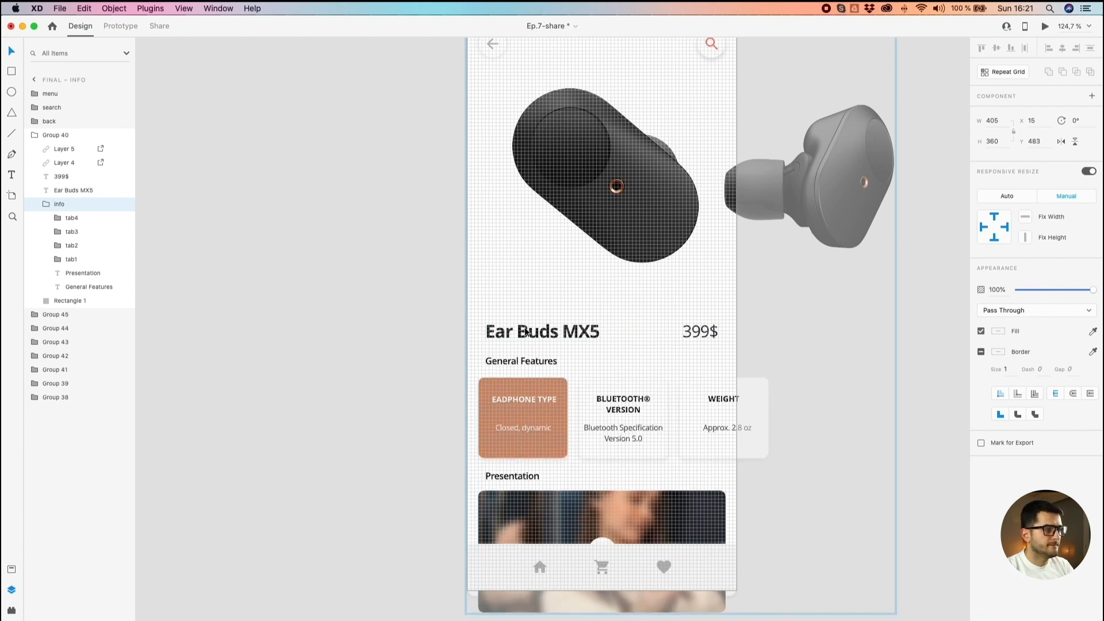
key(Down)
key(Down)
key(Down)
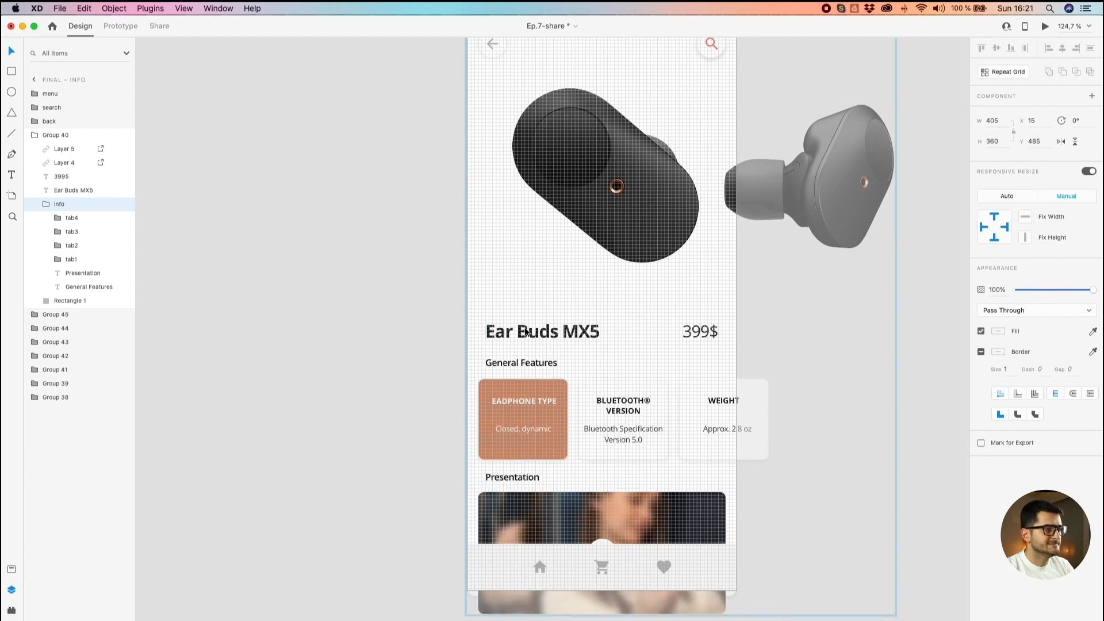
key(Up)
key(Up)
key(Up)
key(Up)
key(Up)
key(Down)
key(Down)
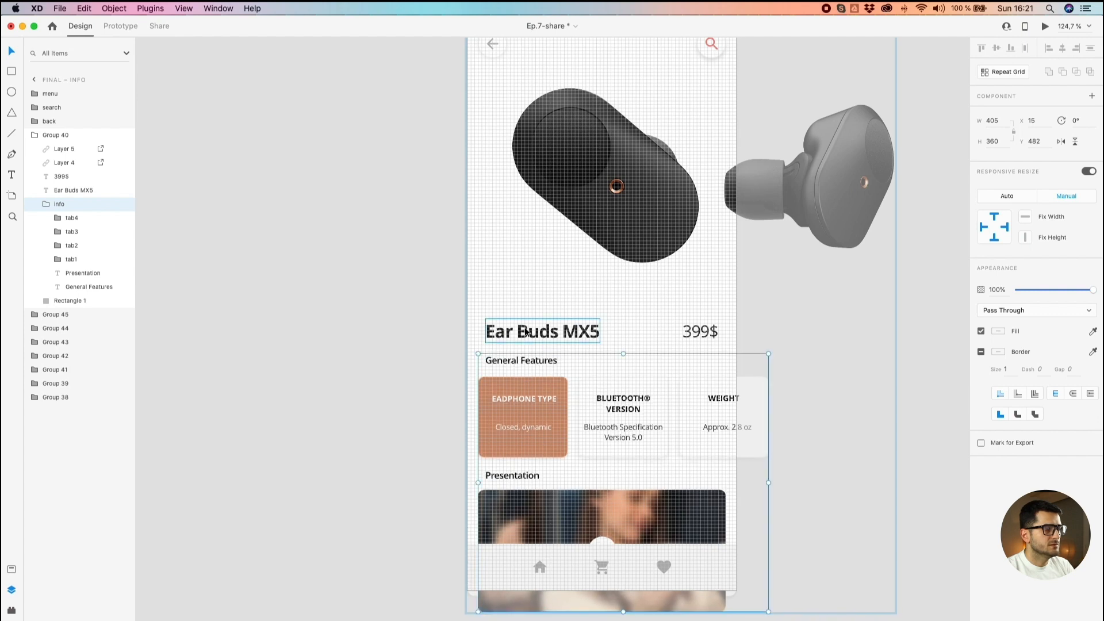
key(Down)
key(Down)
key(Down)
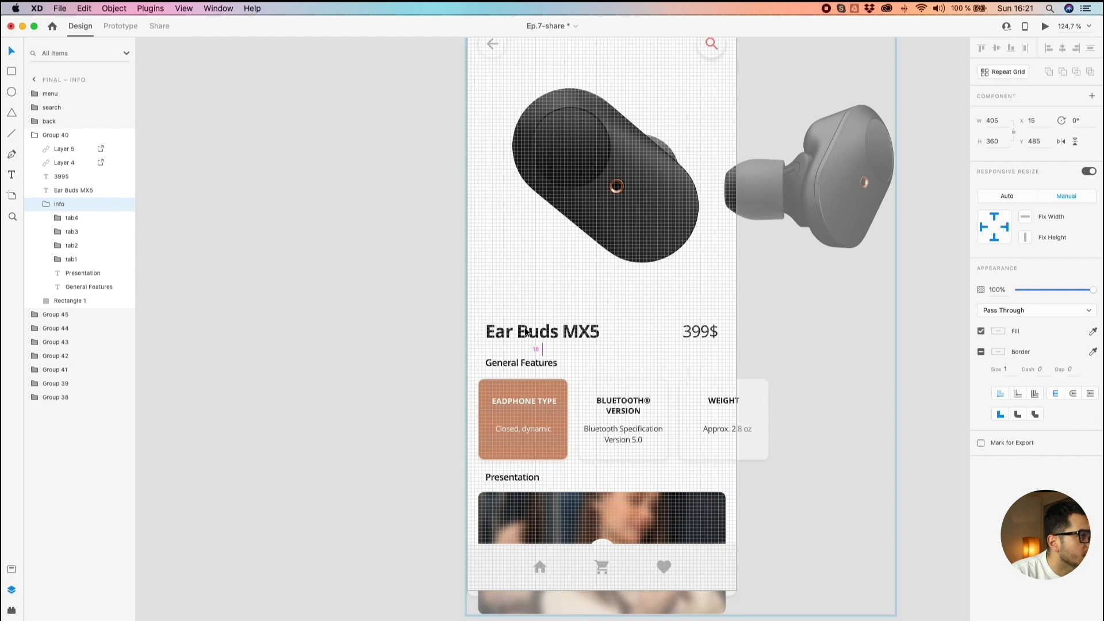
key(Down)
key(Down)
key(Down)
key(Down)
key(Down)
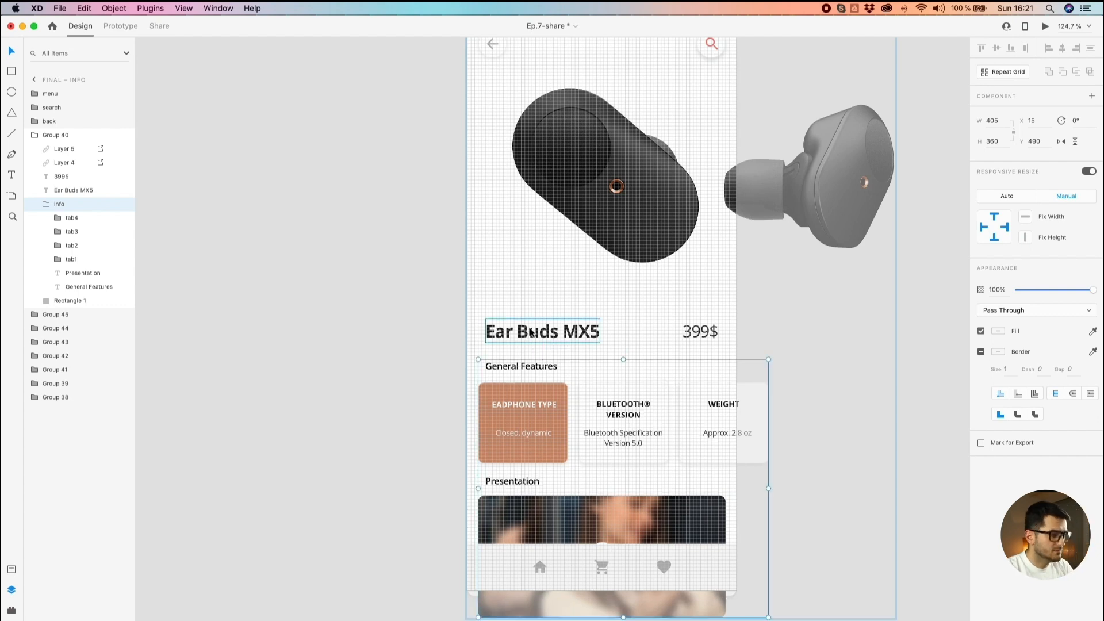
scroll(532, 333, up, 5)
key(Up)
key(Up)
key(Up)
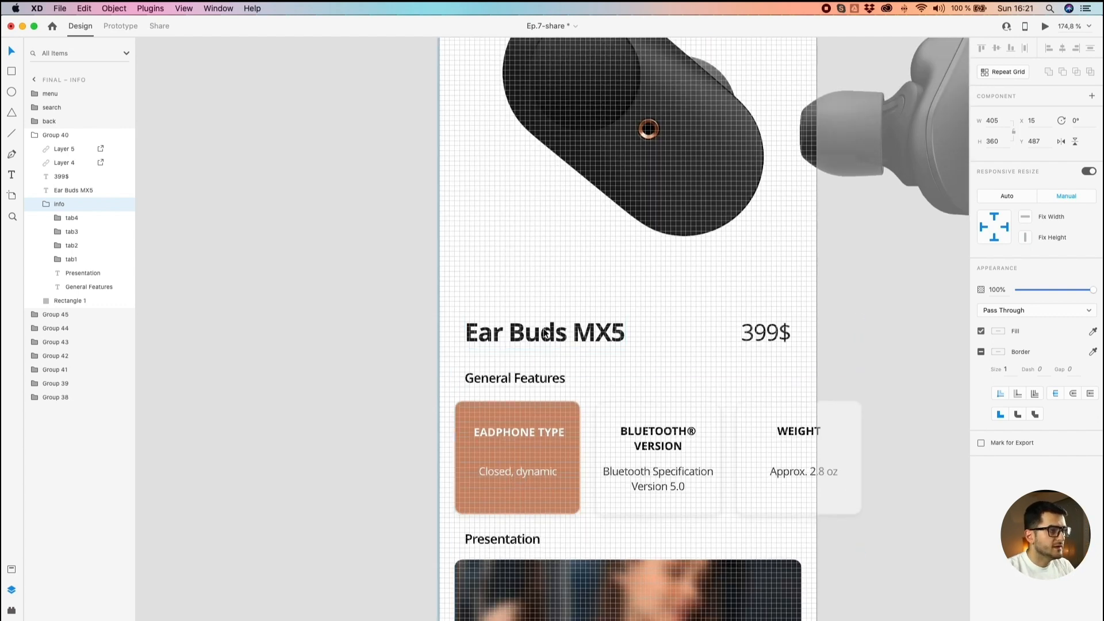
scroll(289, 295, down, 8)
click(347, 295)
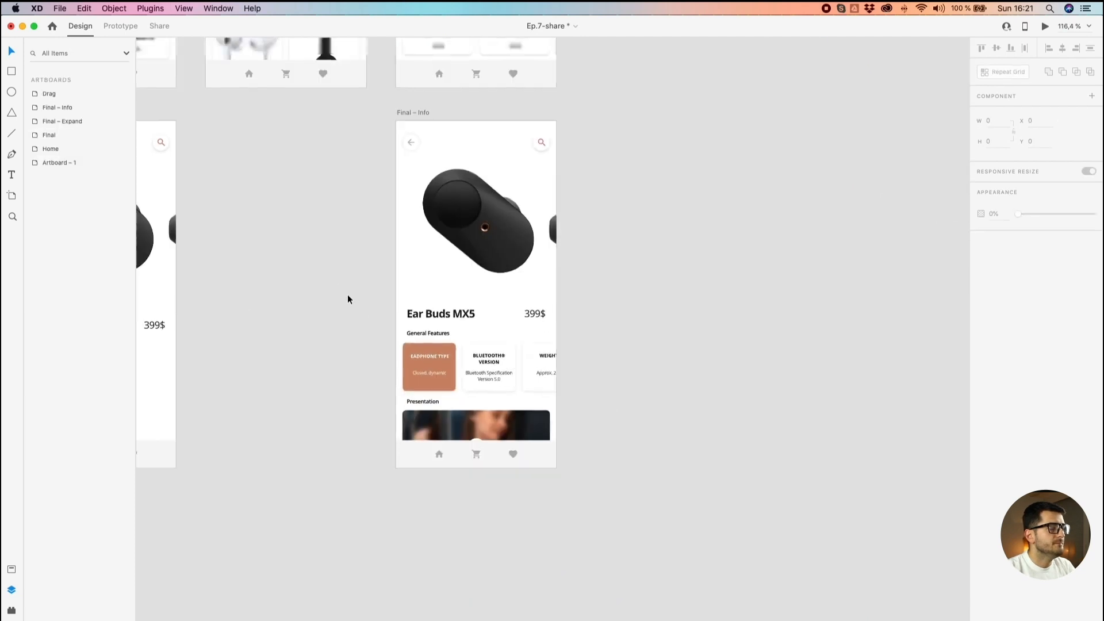
Step: Try to move the product name, price and info group on Final – Info up together
scroll(347, 297, down, 1)
drag(308, 291, 653, 370)
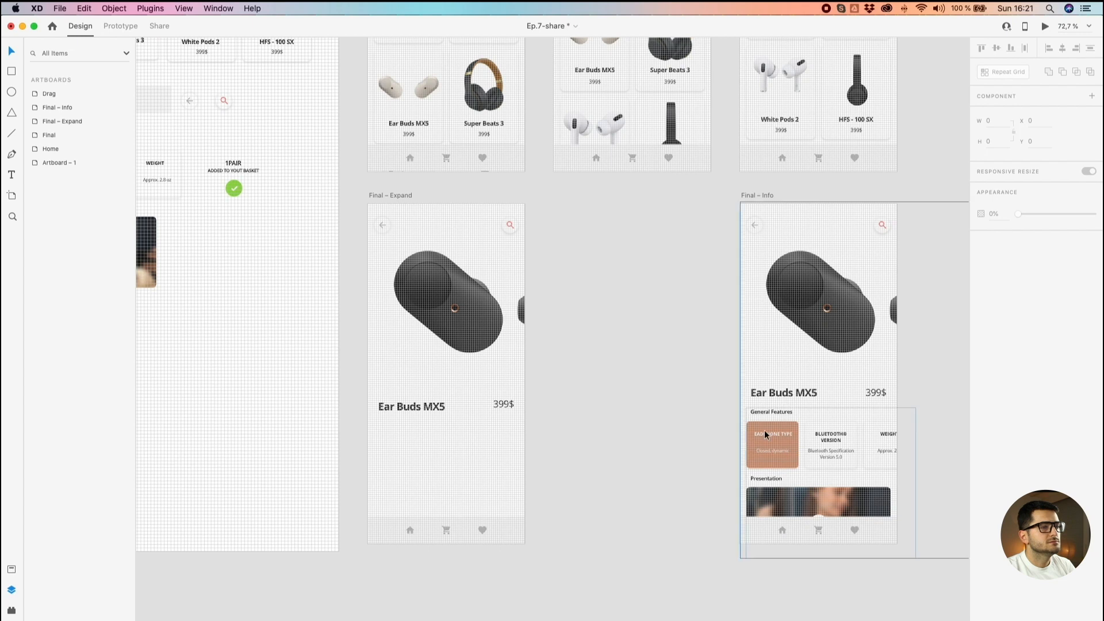
click(804, 438)
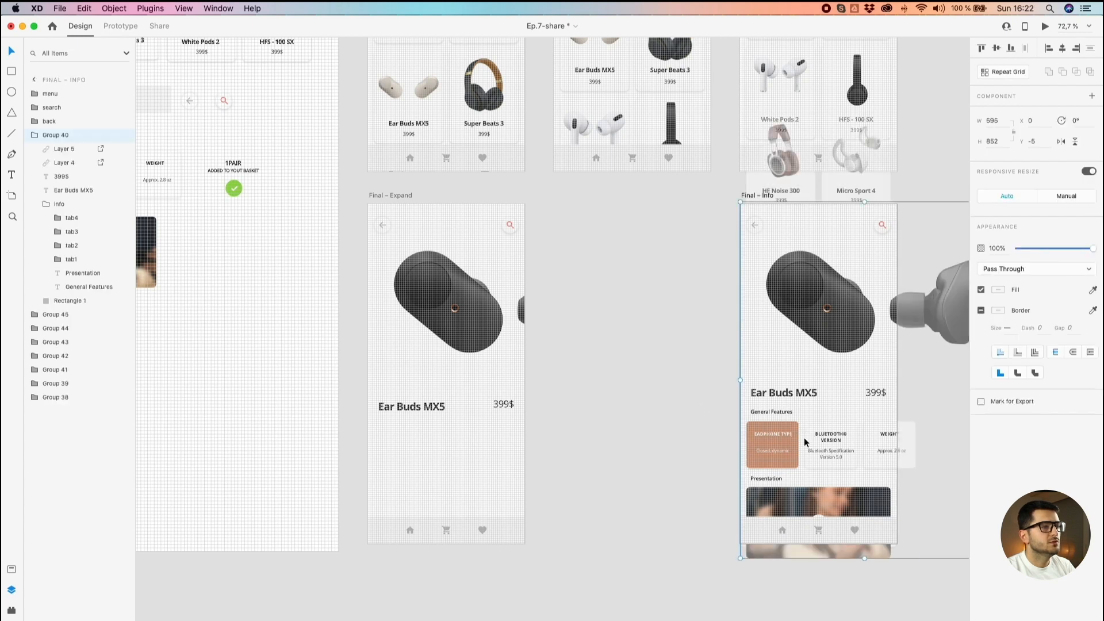
double_click(753, 436)
click(788, 399)
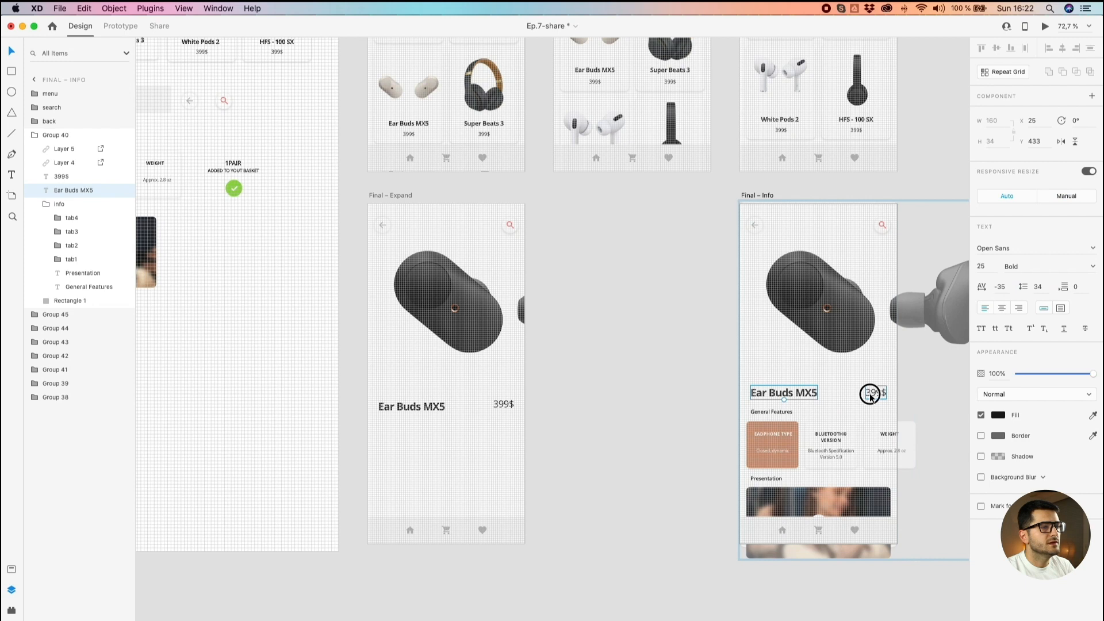
click(870, 394)
shift+click(758, 443)
shift+click(769, 398)
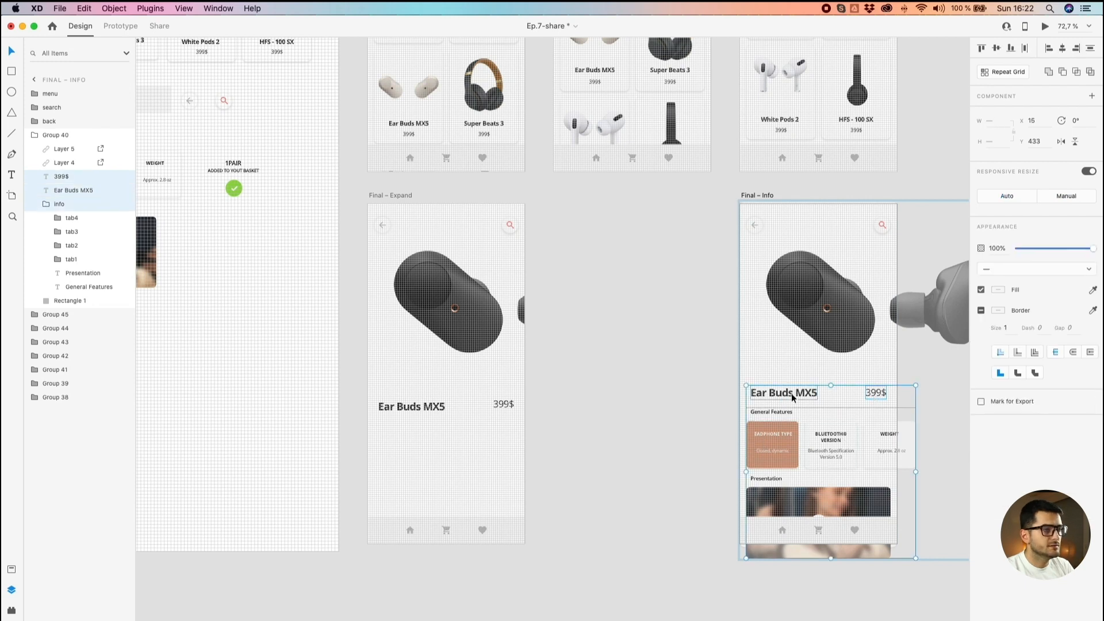
shift+click(884, 398)
click(708, 430)
double_click(768, 439)
shift+click(780, 398)
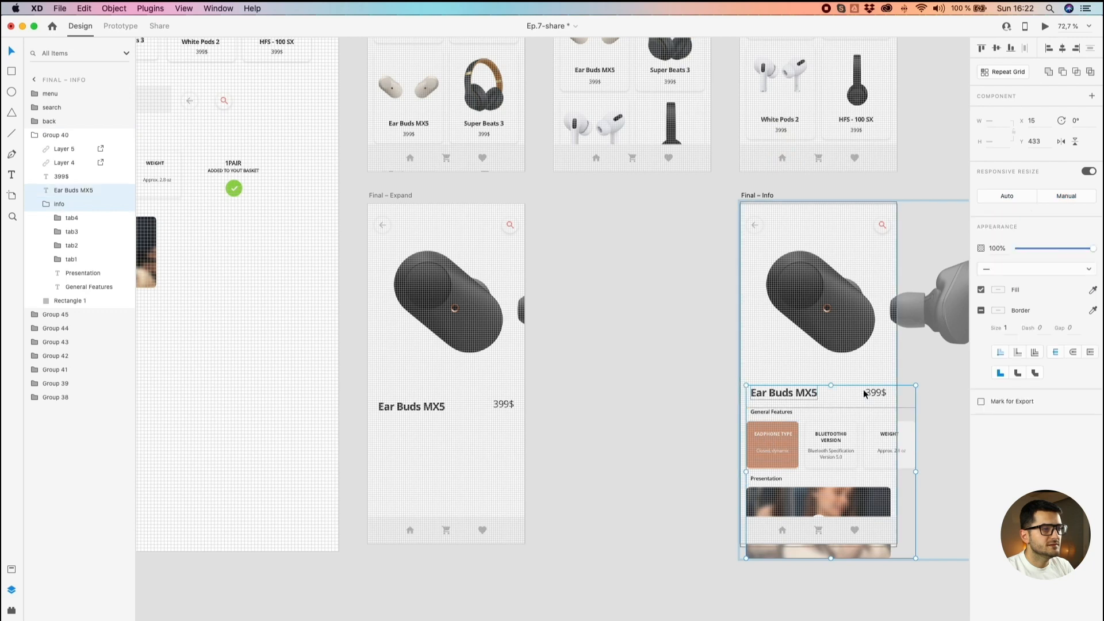
shift+click(857, 393)
drag(776, 398, 776, 387)
key(super+z)
click(647, 421)
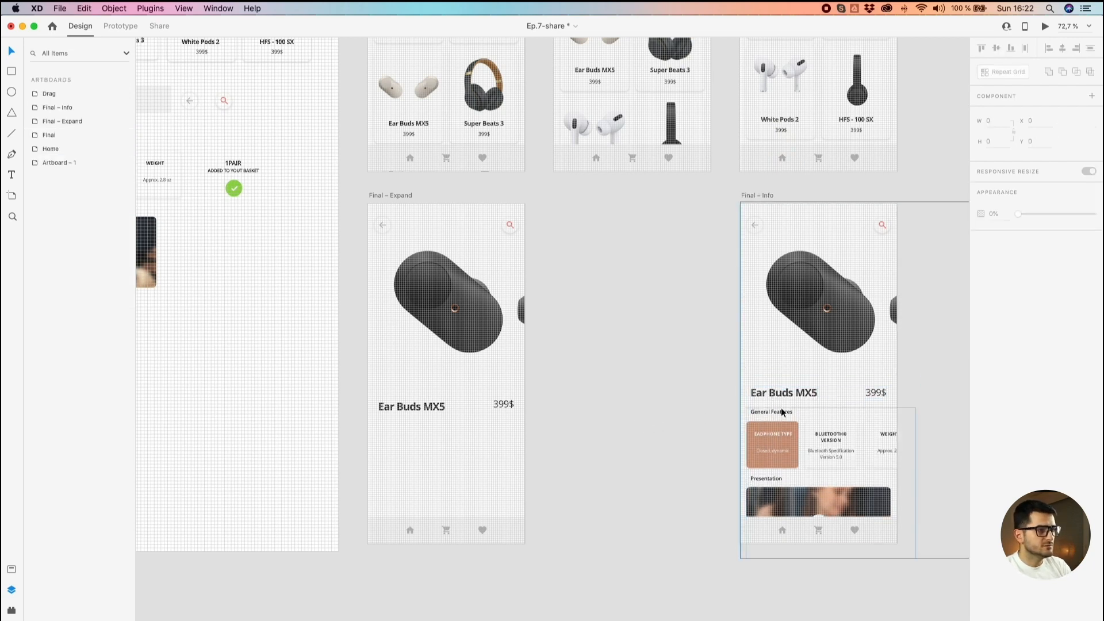
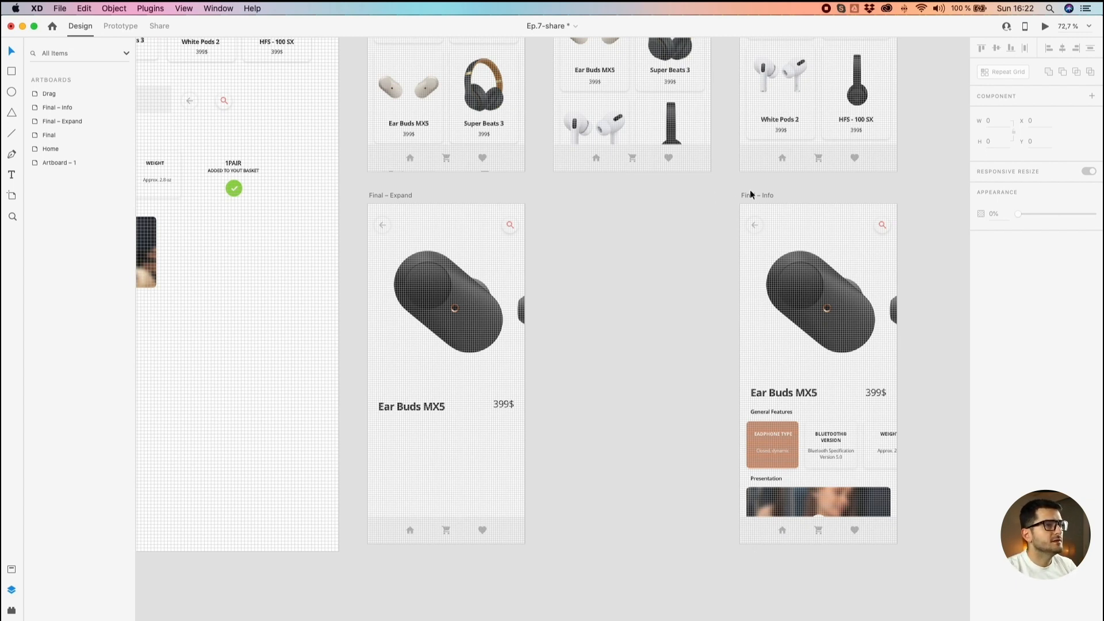
Step: In prototype mode, link the Ear Buds MX5 card on the Final artboard to the Final – Expand artboard
drag(719, 196, 693, 331)
scroll(713, 171, down, 3)
drag(712, 160, 690, 261)
click(703, 136)
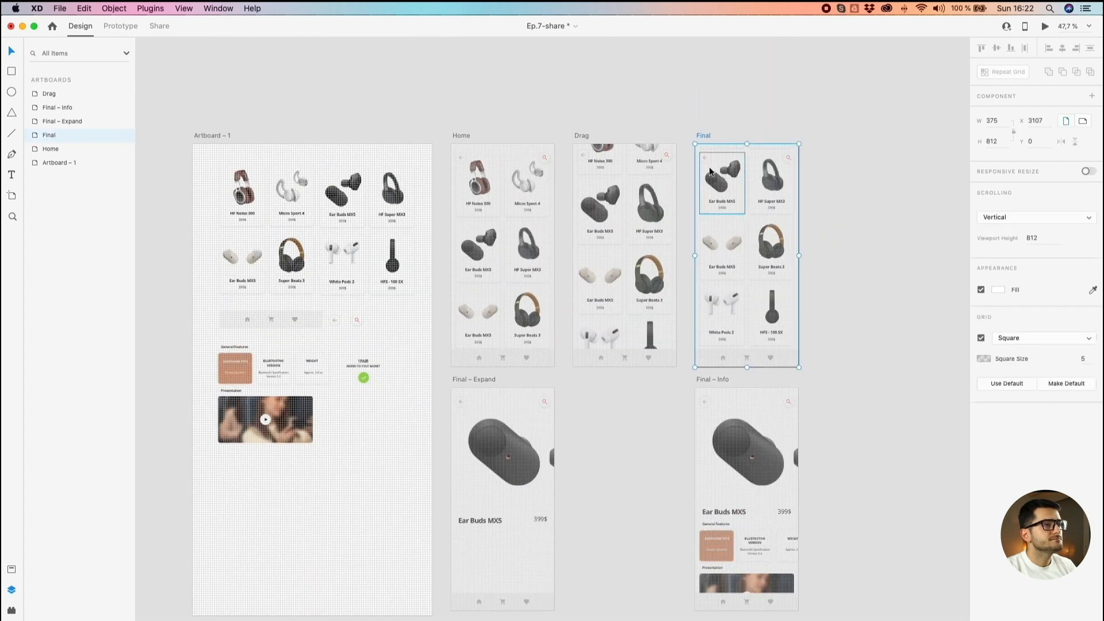
click(706, 162)
click(720, 159)
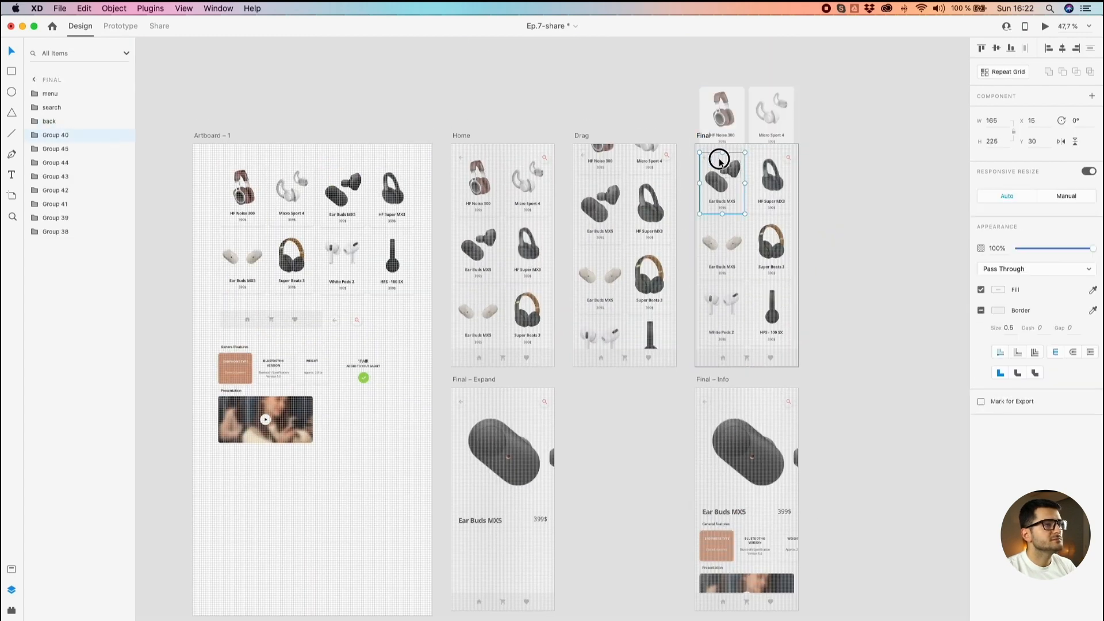
click(121, 26)
click(725, 170)
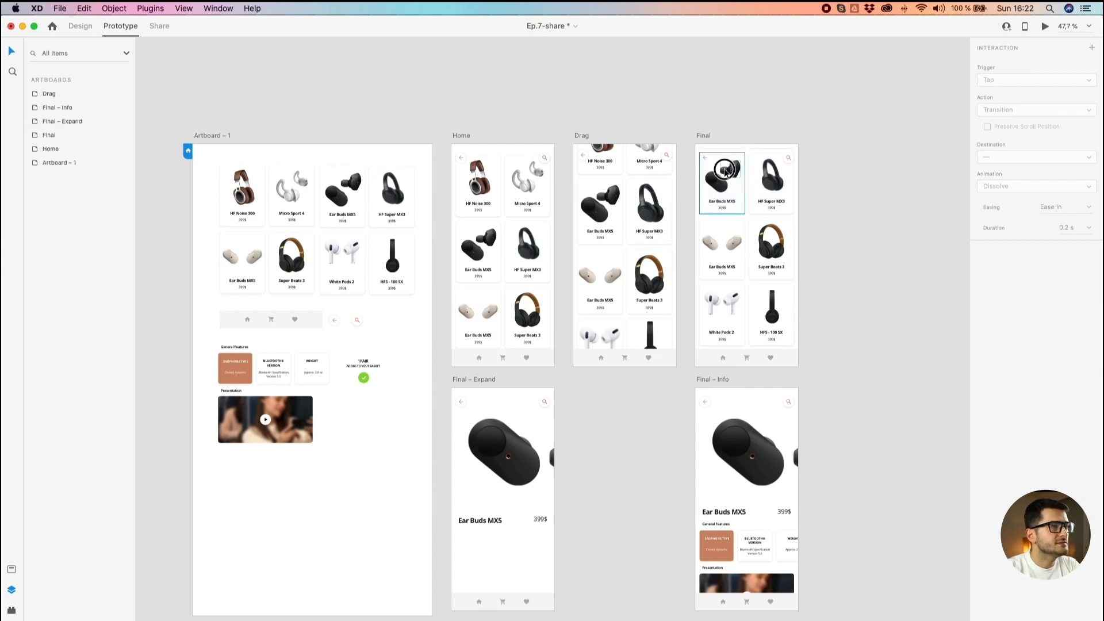
click(726, 170)
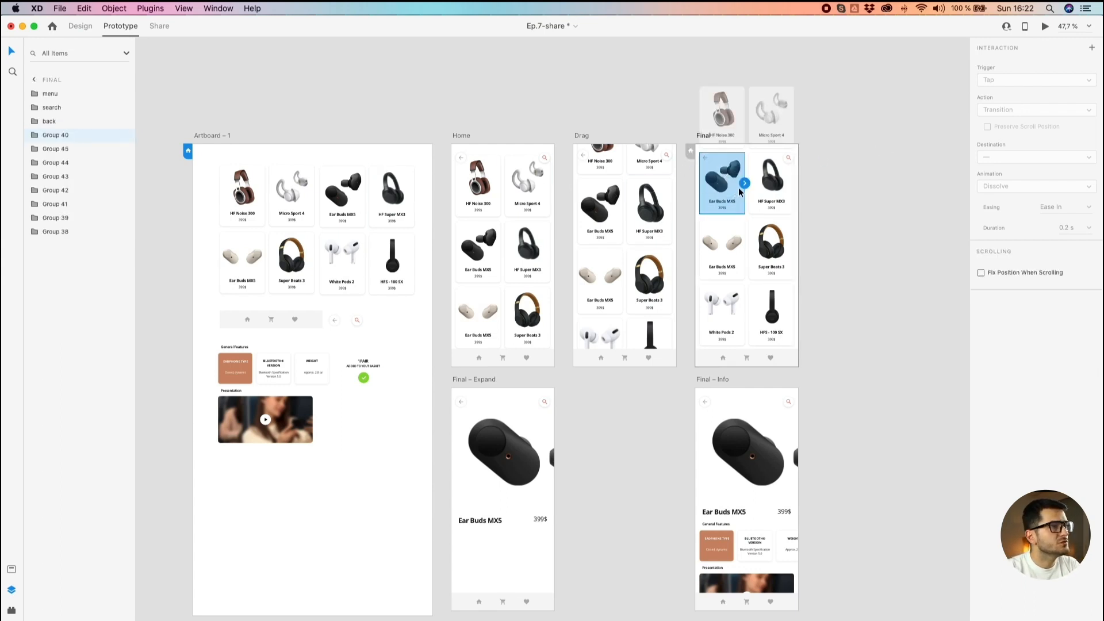
drag(745, 183, 496, 520)
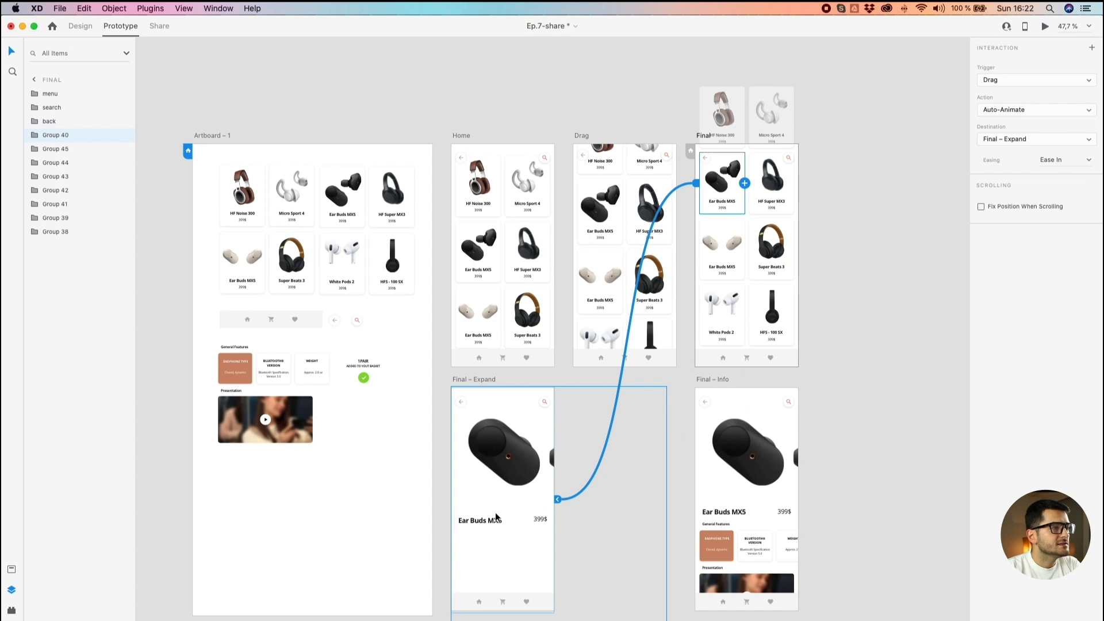
Step: Set the Ear Buds MX5 card's interaction trigger to Tap and keep Auto-Animate as its action
click(1013, 78)
click(1011, 71)
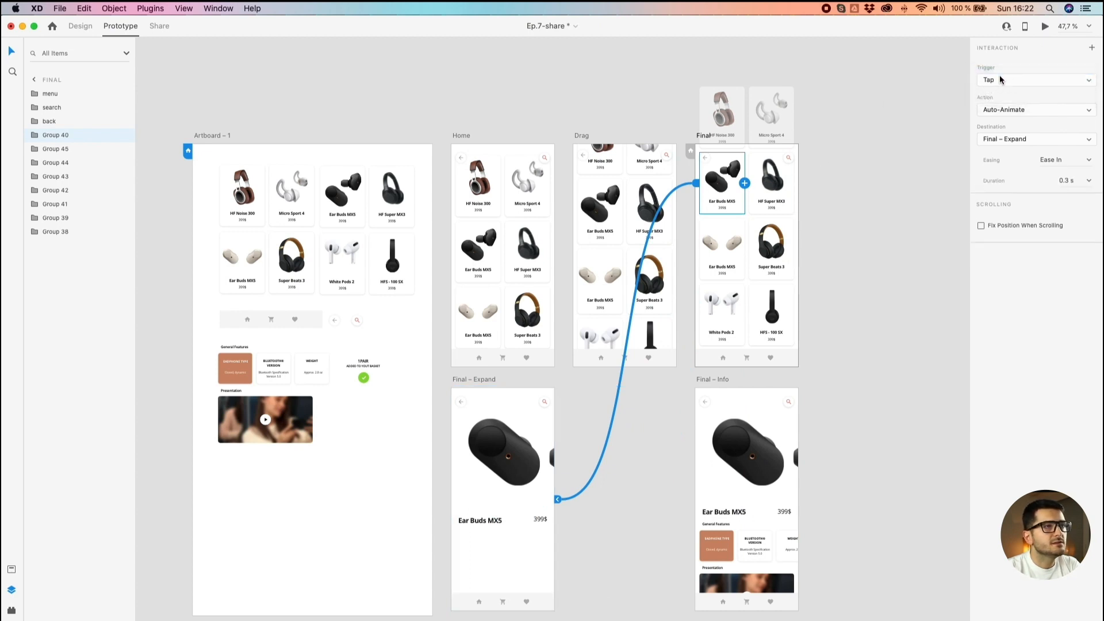
click(998, 77)
click(1001, 78)
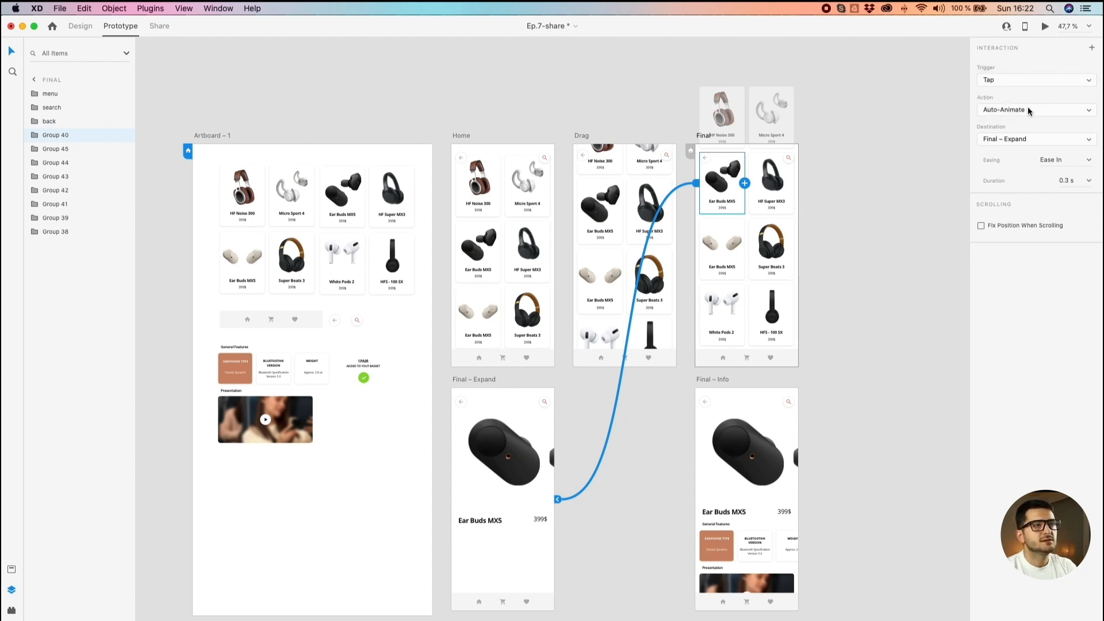
click(993, 104)
click(993, 106)
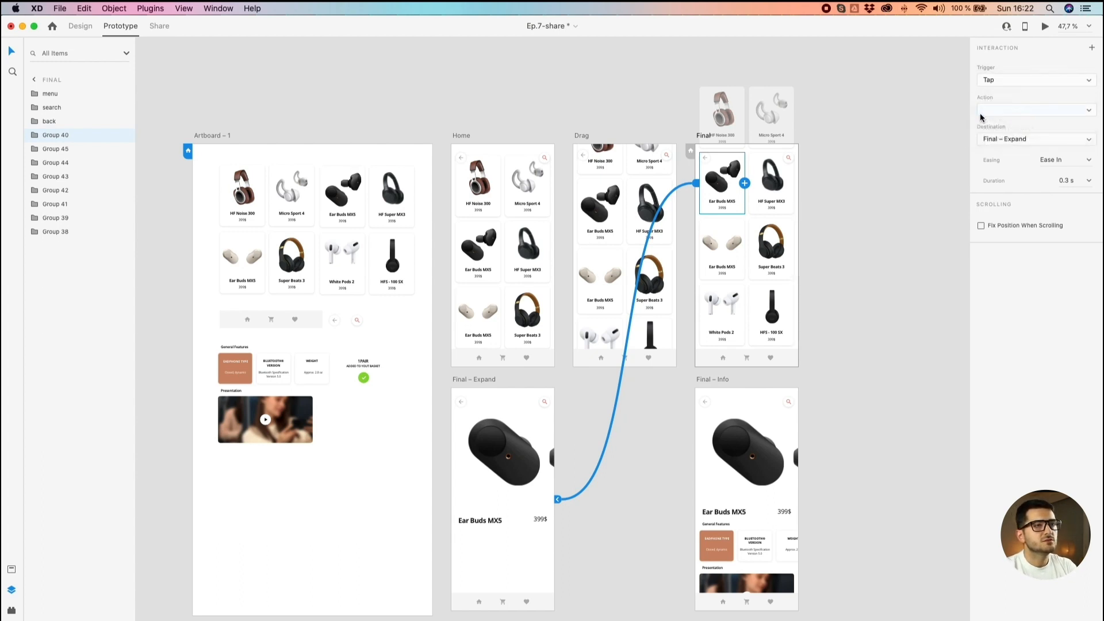
Step: Set the Ear Buds MX5 card transition's easing to Ease Out and its duration to 0.6 s
click(1081, 160)
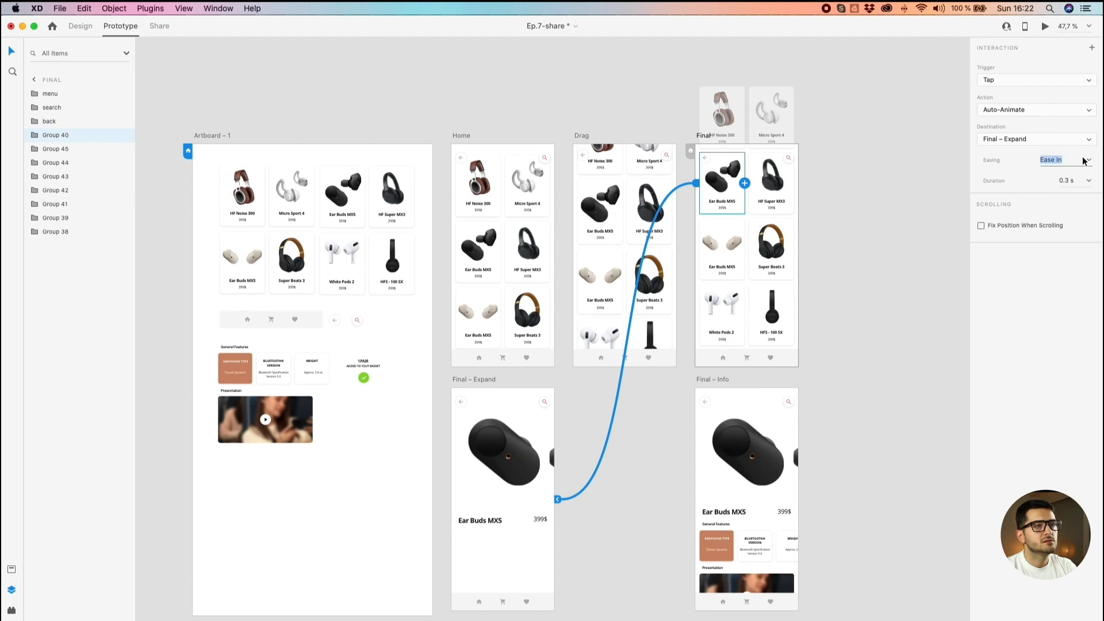
click(1088, 161)
click(1061, 183)
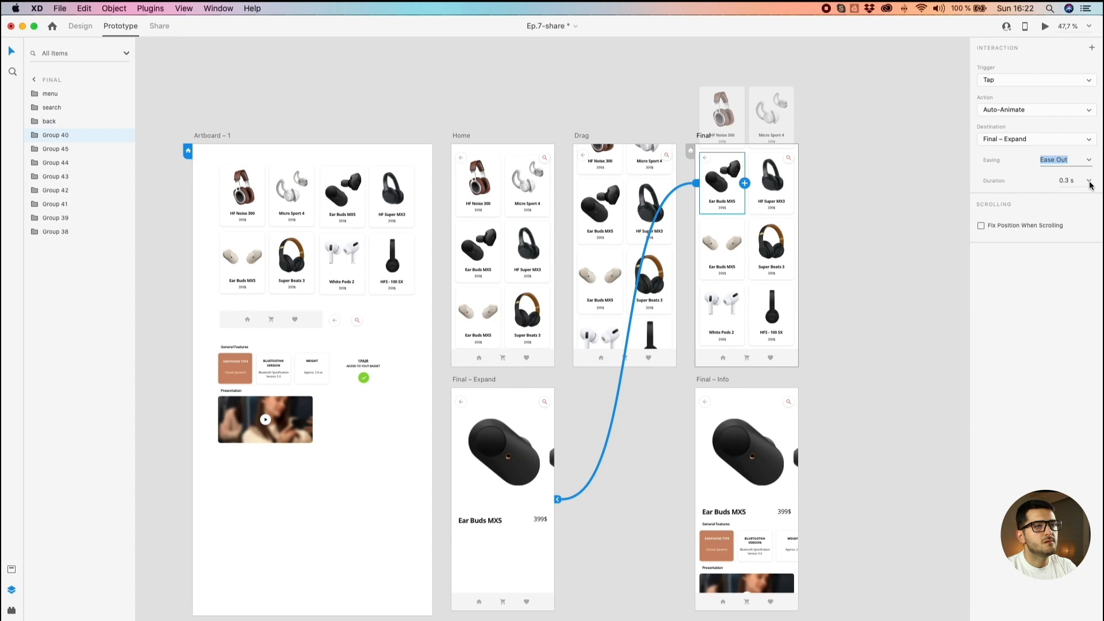
click(1089, 182)
click(1065, 215)
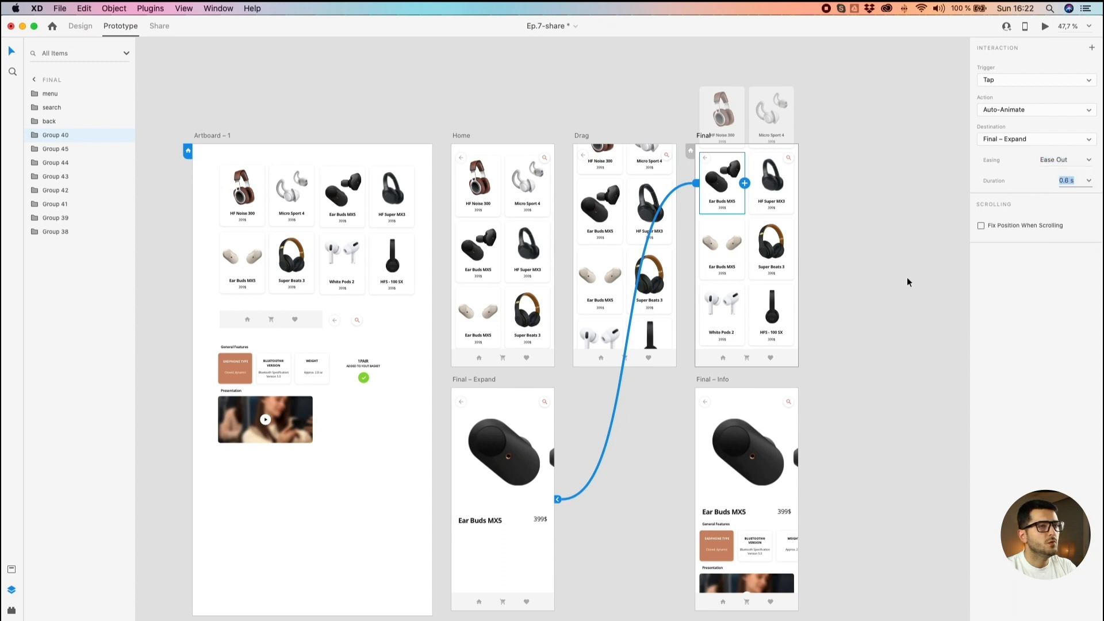
Step: Preview the prototype from the Final artboard and test tapping the Ear Buds MX5 card
click(657, 101)
click(710, 137)
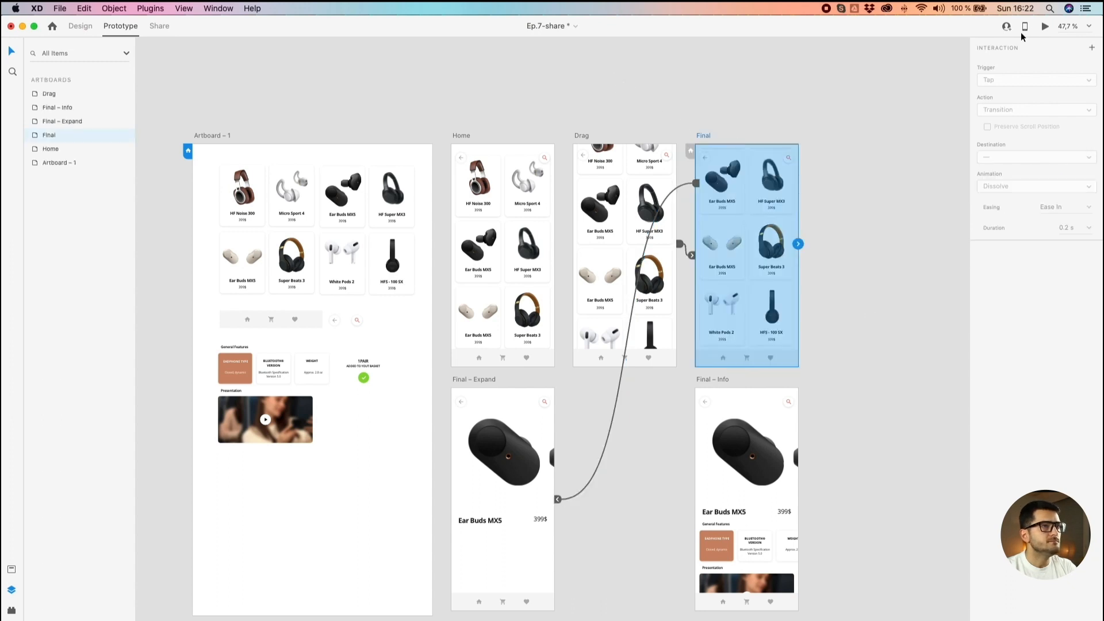
click(1045, 26)
drag(698, 92, 769, 65)
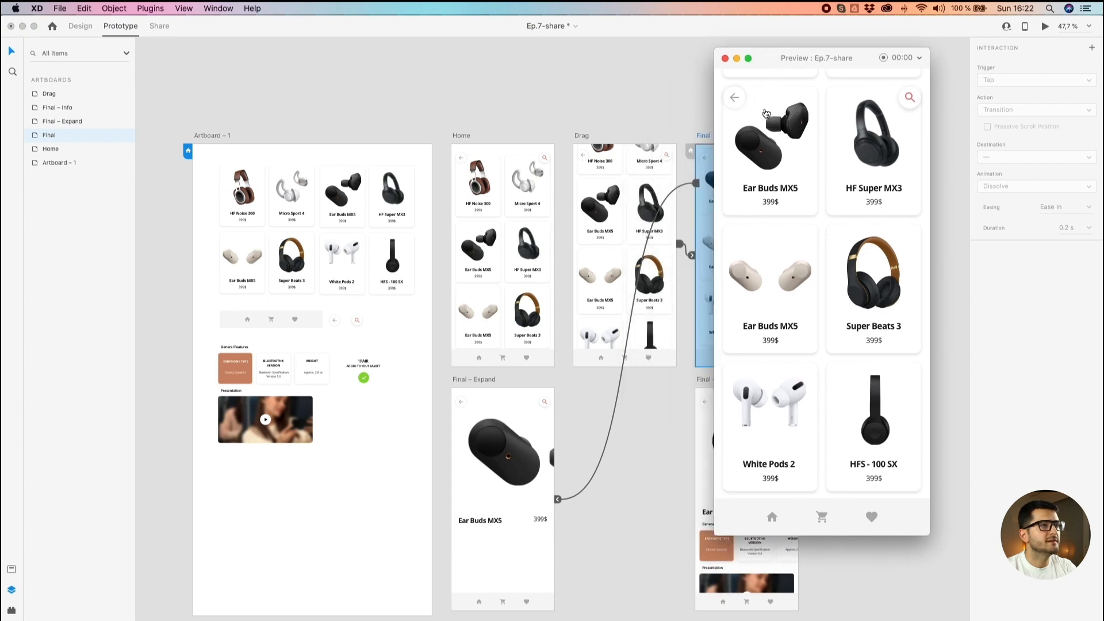
click(765, 110)
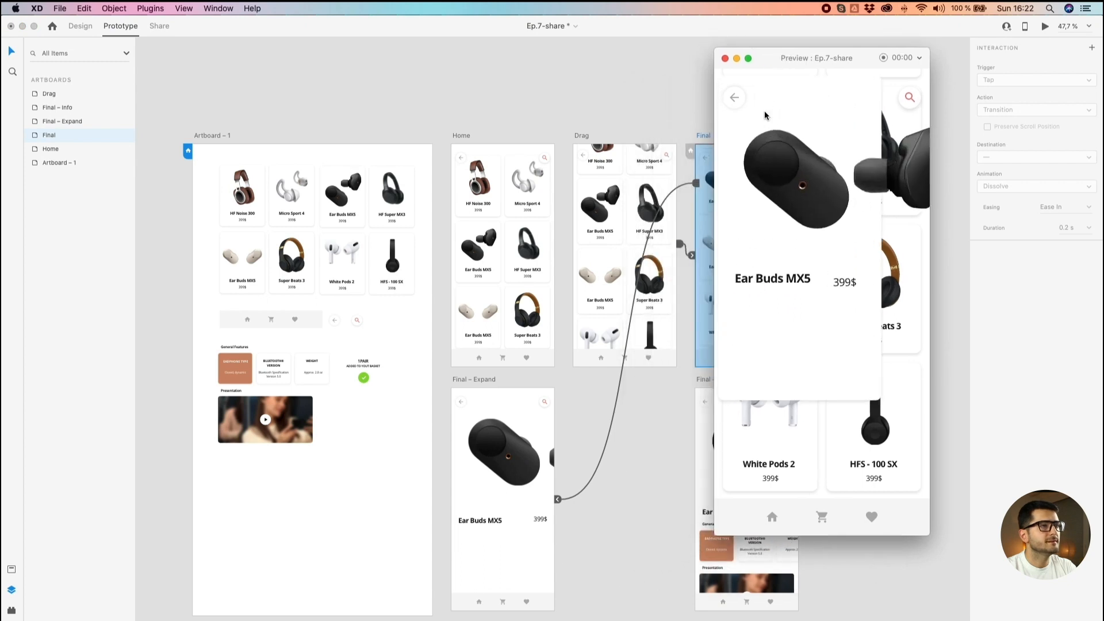
Step: Move the preview window off the Final artboard and try a 0.4 s duration for the Ear Buds MX5 card's transition in the preview
click(674, 96)
drag(779, 63, 484, 69)
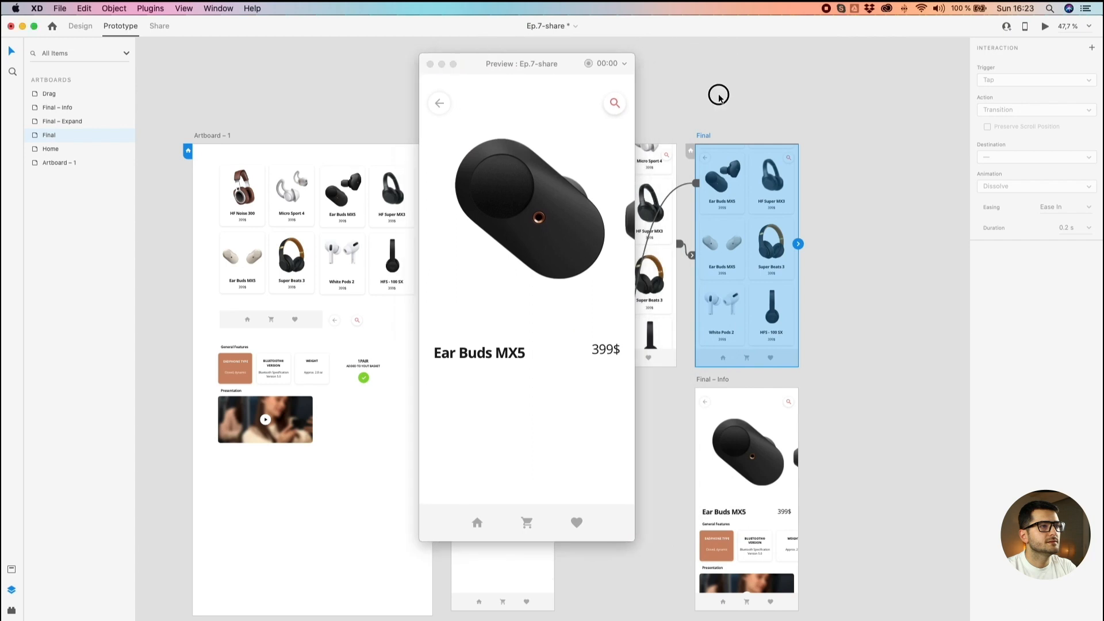
click(700, 198)
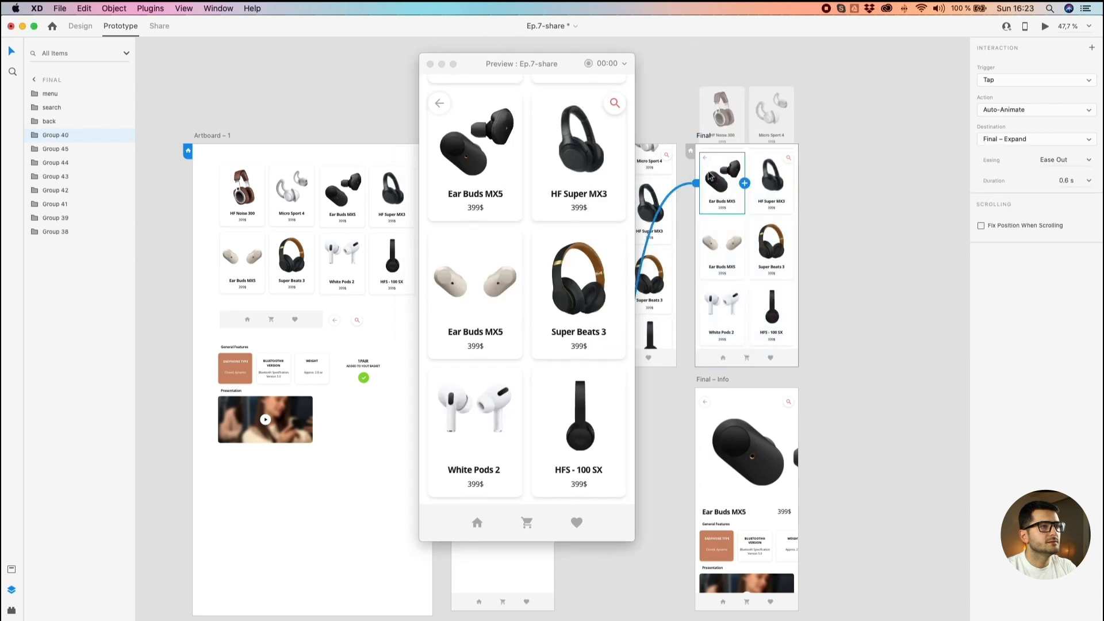
click(1089, 179)
click(1073, 196)
click(469, 151)
click(469, 151)
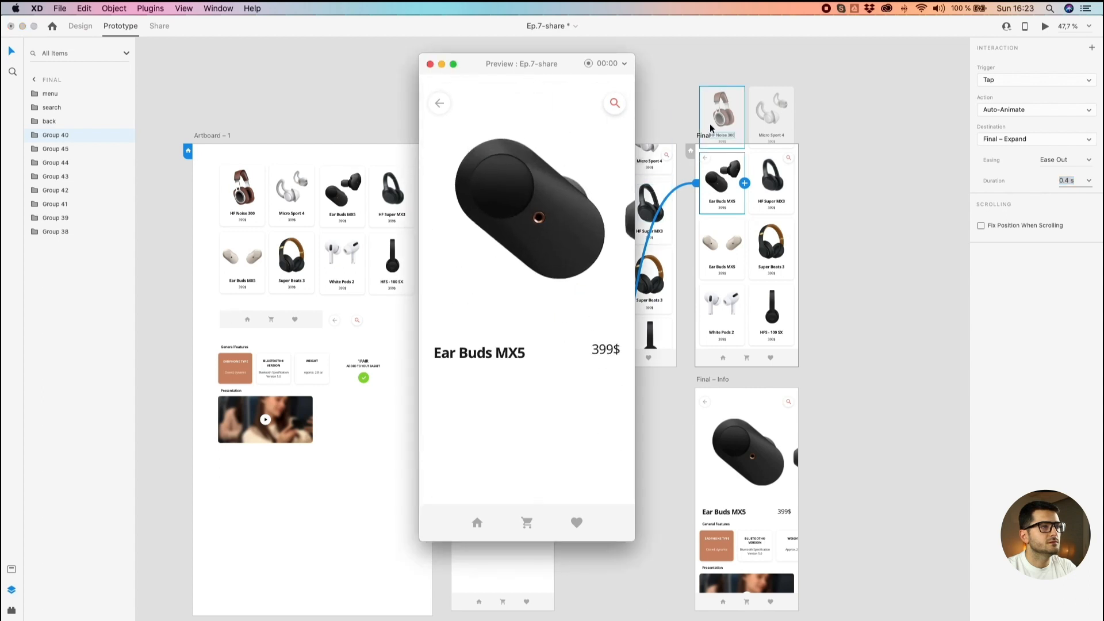
Step: Set the Ear Buds MX5 card transition's duration to 0.6 s and test tapping the card in the preview
click(1091, 182)
click(1089, 182)
click(1070, 214)
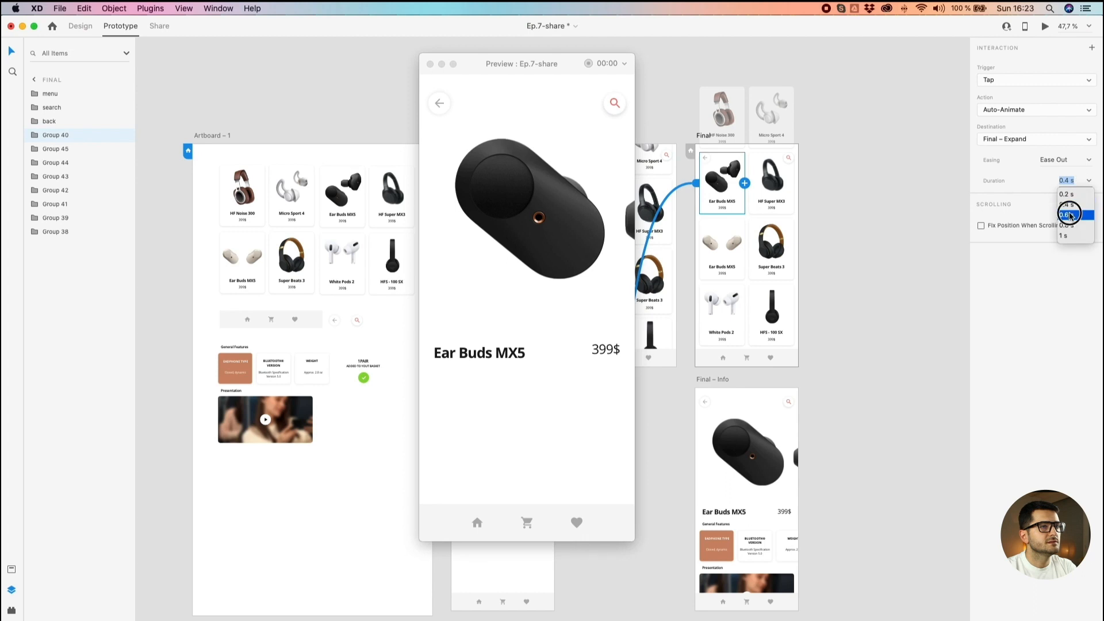
click(871, 203)
click(504, 156)
click(504, 156)
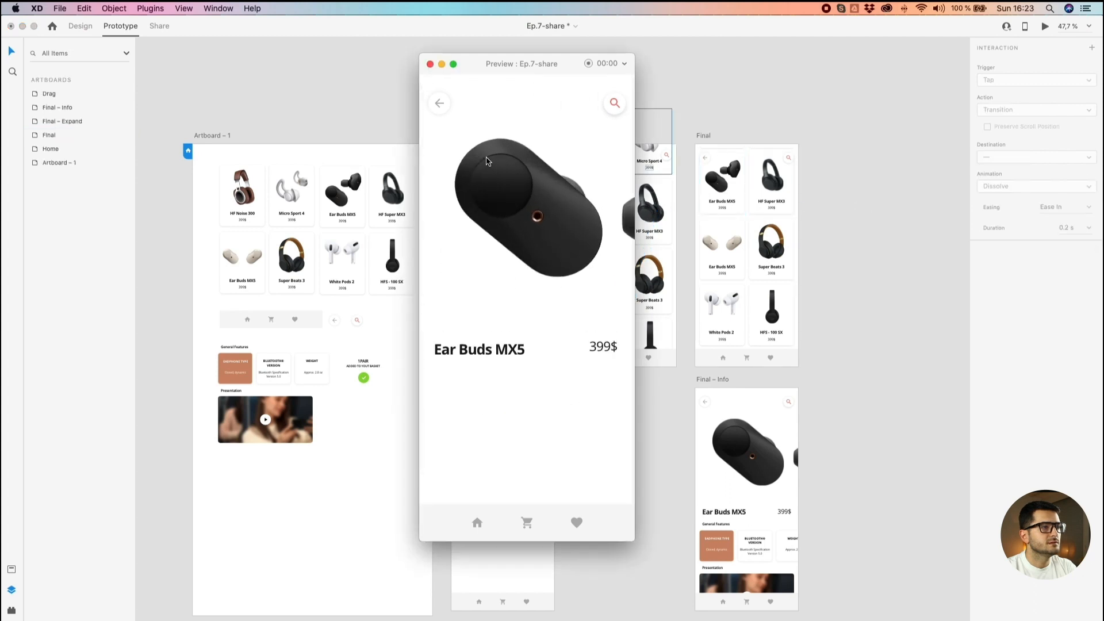
click(722, 183)
click(520, 162)
click(520, 163)
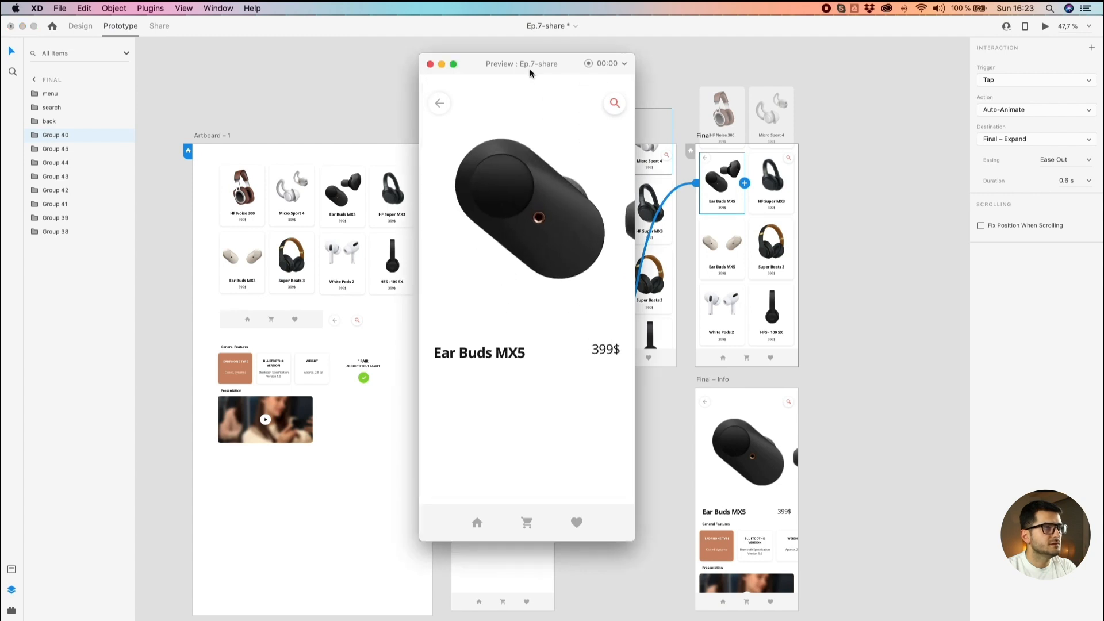
Step: Move the preview window clear of the Final – Expand and Final – Info artboards
drag(471, 64, 898, 97)
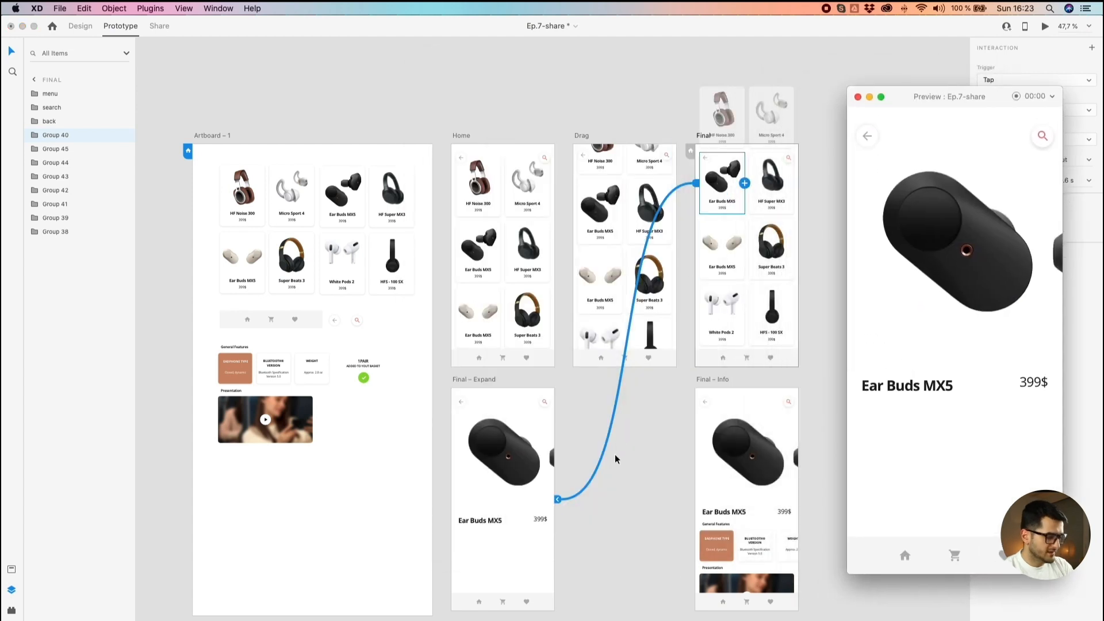
click(512, 541)
drag(512, 541, 575, 449)
drag(276, 55, 127, 64)
drag(710, 338, 515, 291)
scroll(442, 333, up, 2)
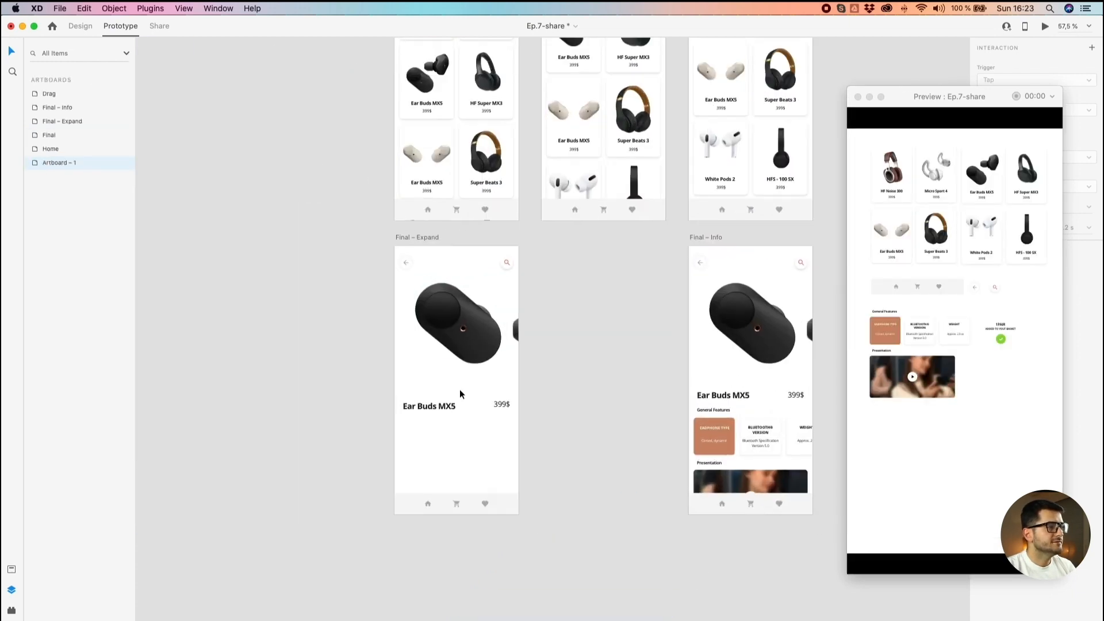
Step: In design mode, widen the Ear Buds MX5 card's background rectangle on Final – Expand symmetrically, about 220 px beyond each side of the artboard
click(469, 465)
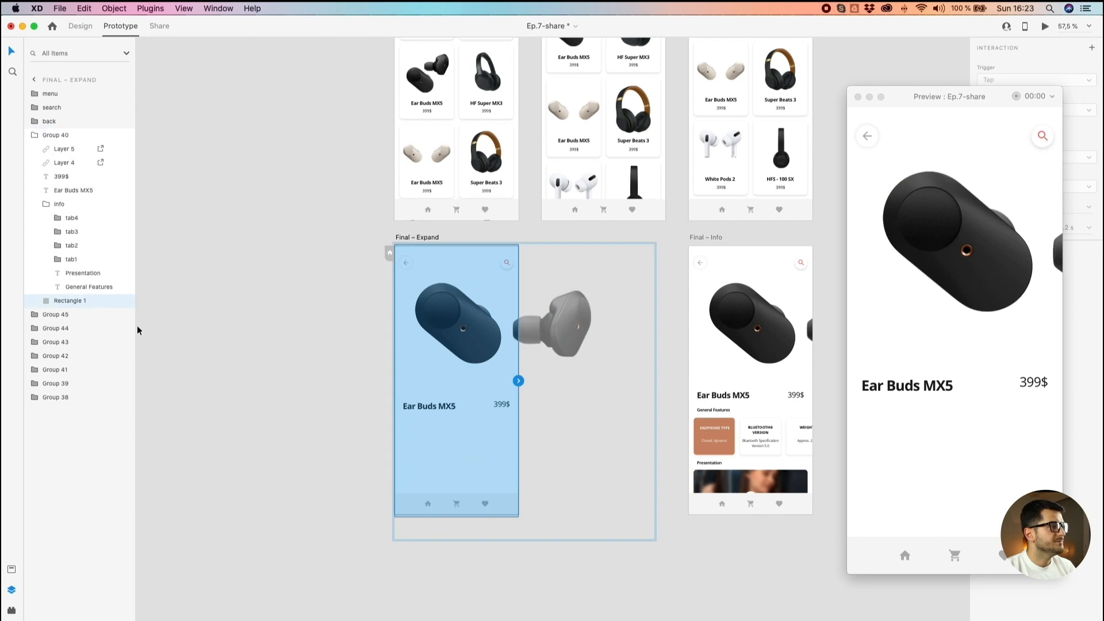
click(75, 25)
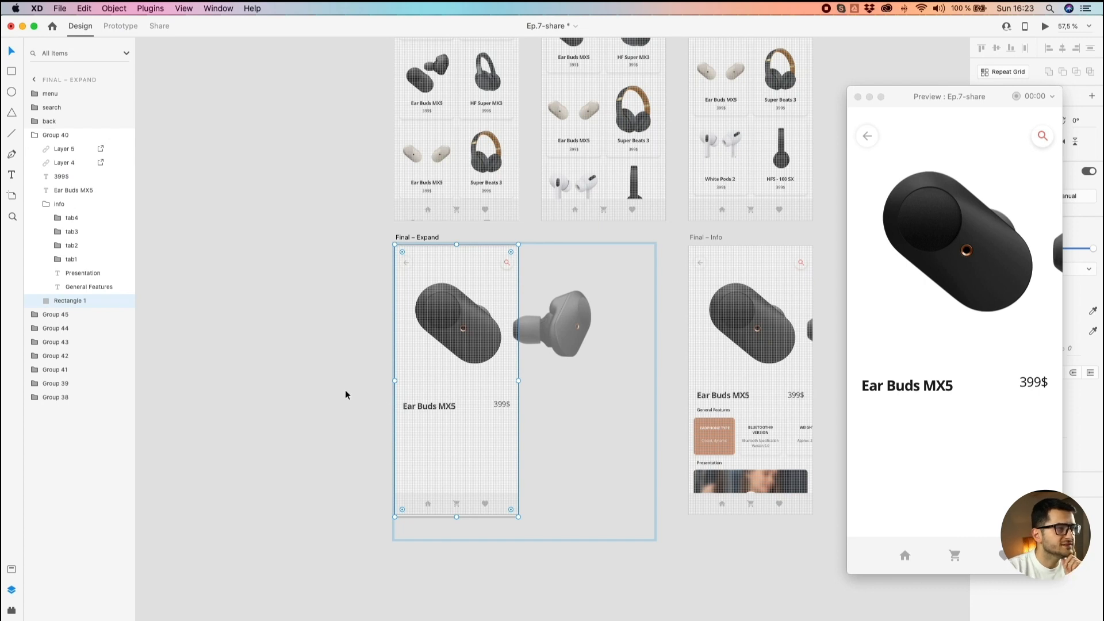
click(516, 380)
drag(516, 381, 591, 382)
scroll(581, 347, up, 5)
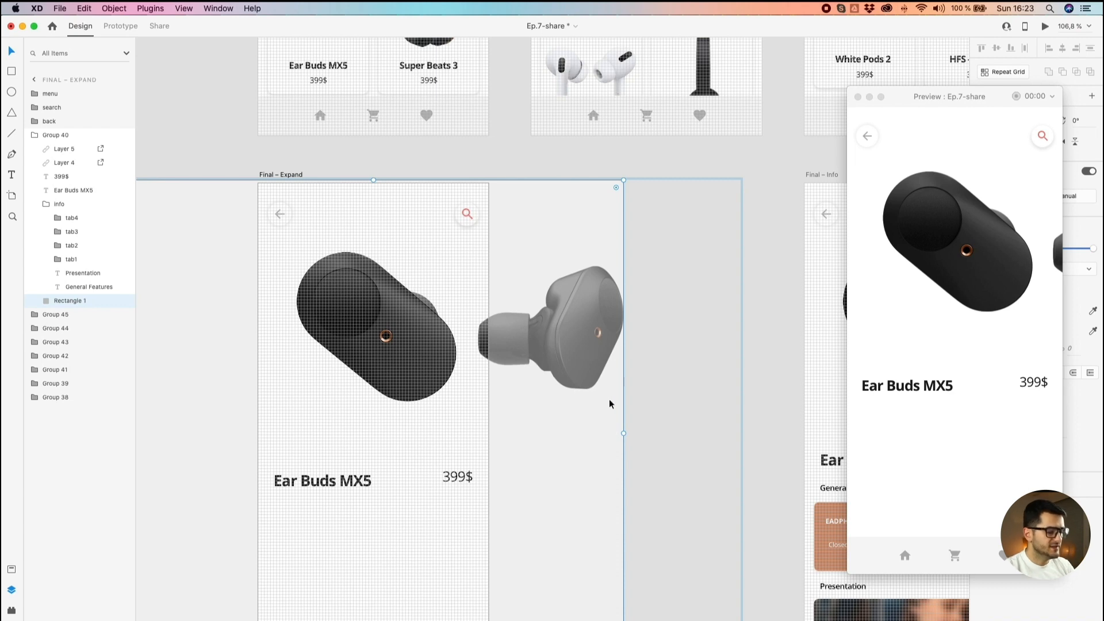
scroll(609, 401, down, 1)
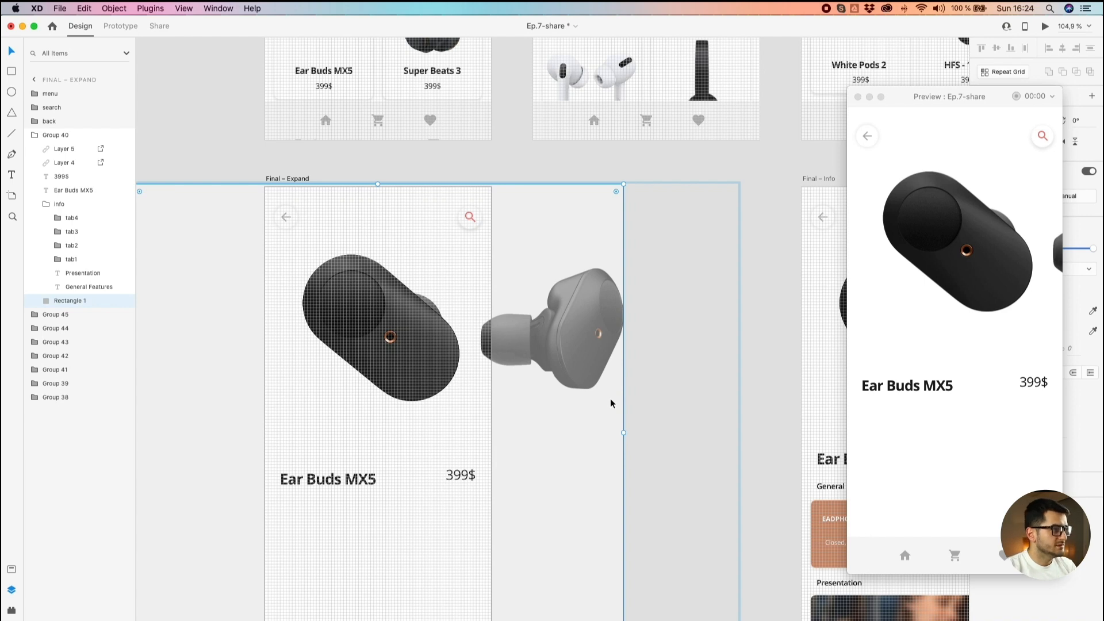
scroll(582, 371, down, 5)
scroll(595, 397, up, 2)
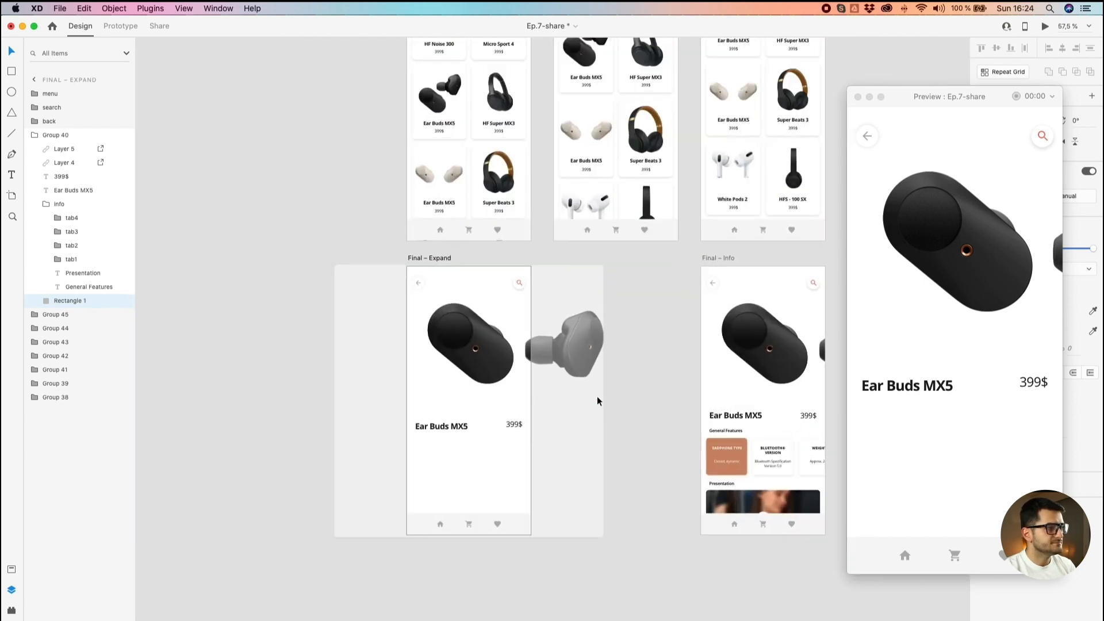
key(super+8)
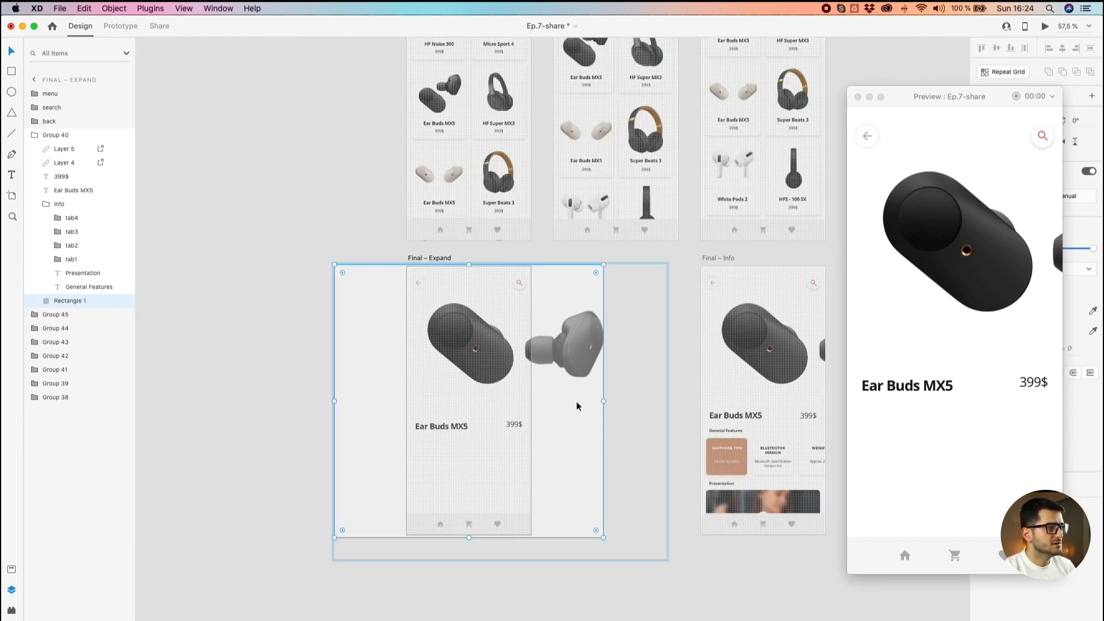
key(super+z)
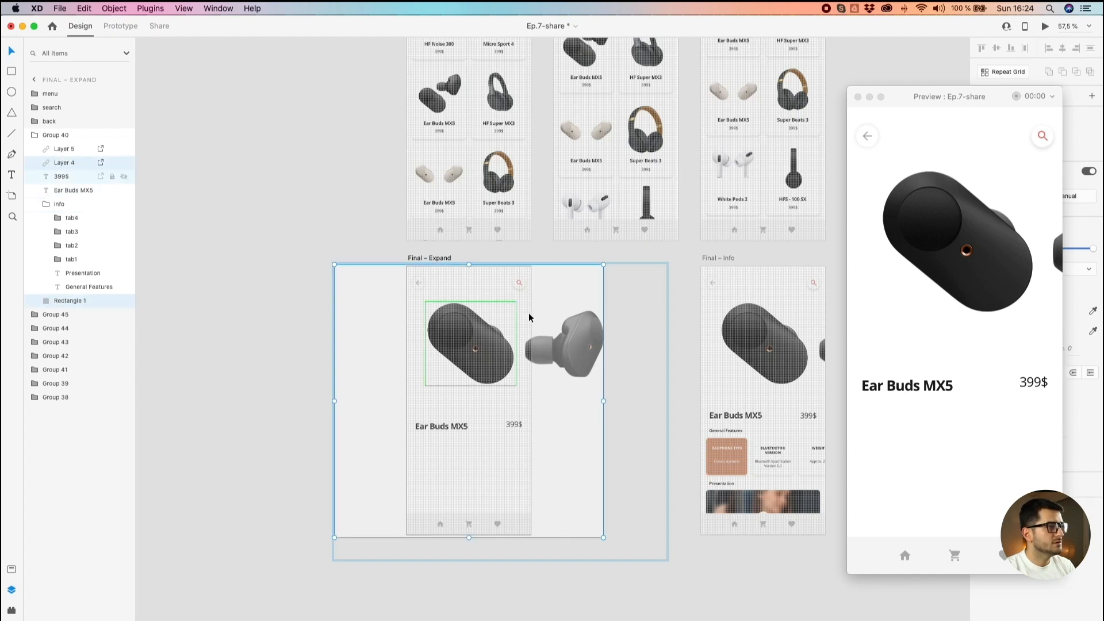
Step: Try moving the second earbud image on Final – Expand farther outward and widening the background rectangle to match, and undo both changes
click(68, 148)
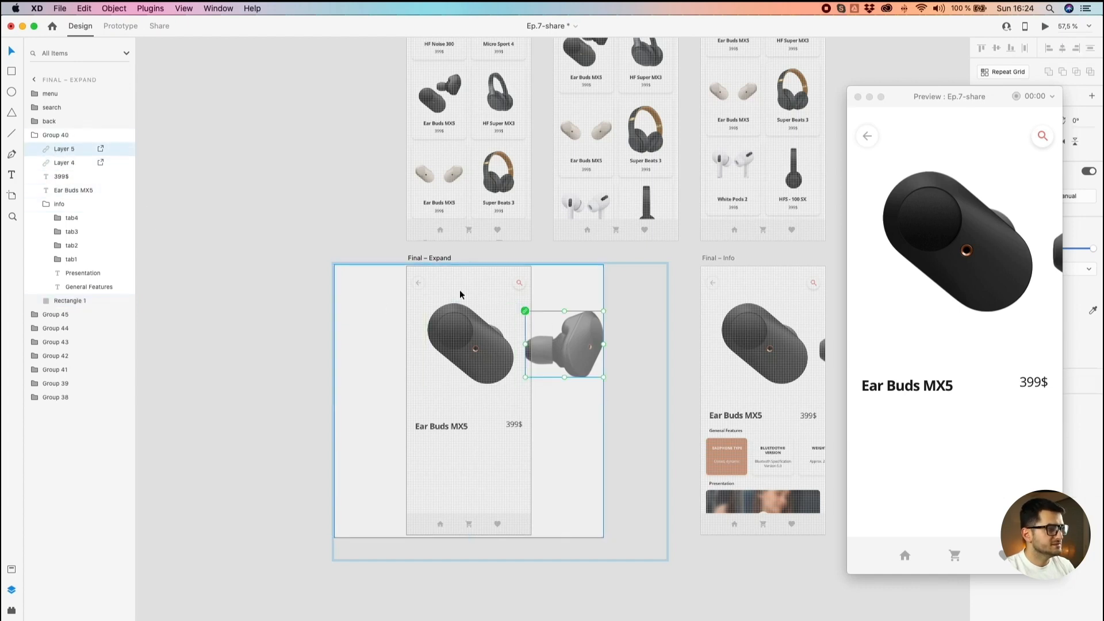
scroll(598, 358, up, 2)
drag(589, 351, 642, 351)
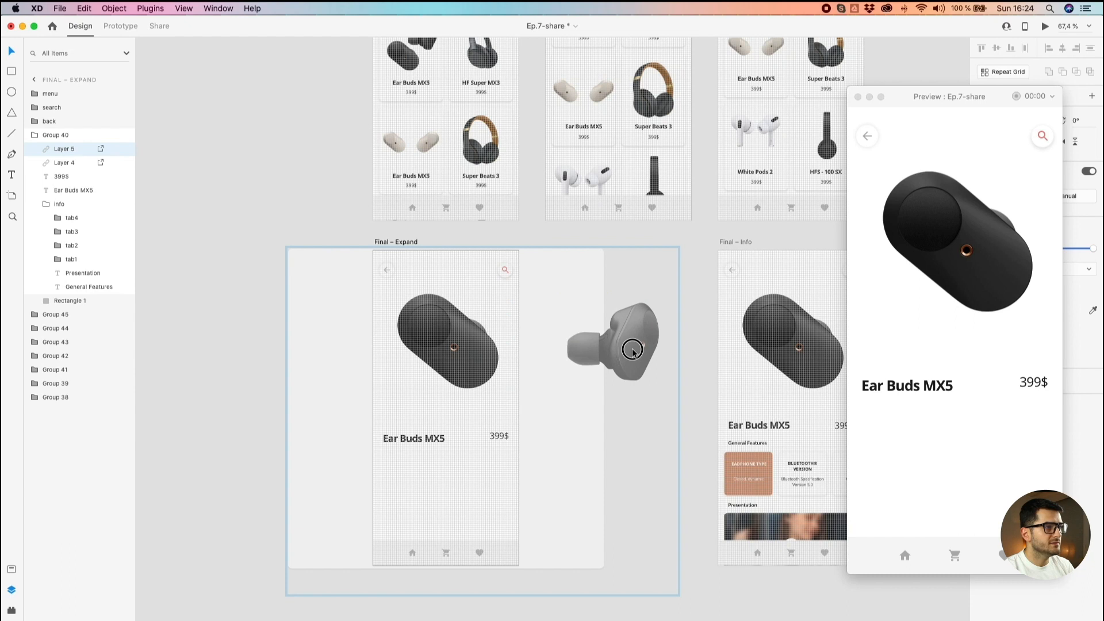
click(589, 279)
key(alt)
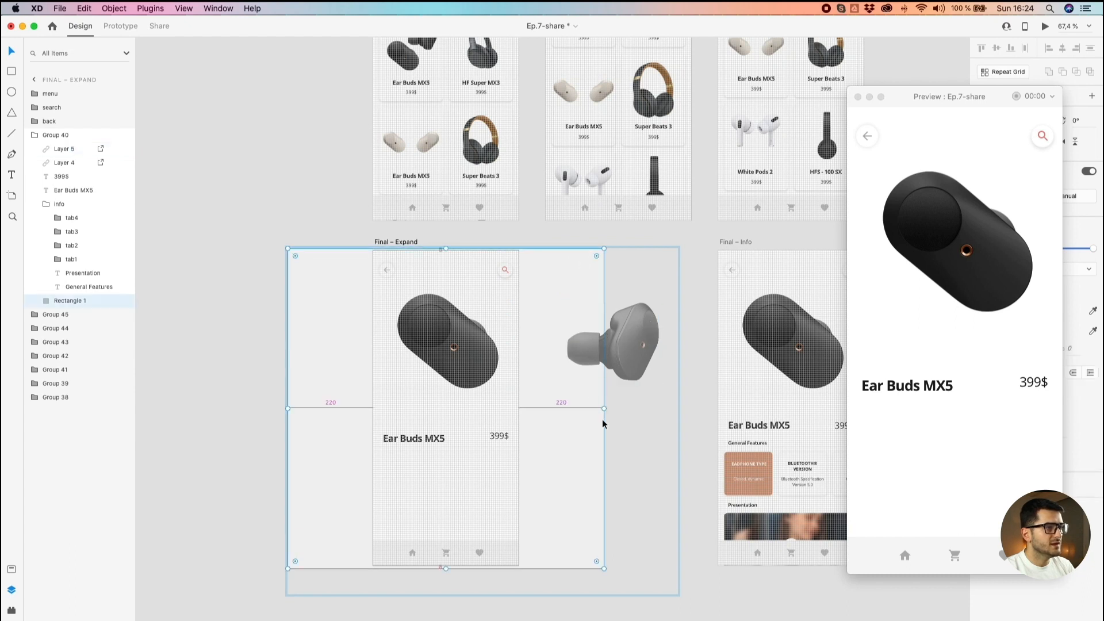
drag(604, 408, 662, 407)
key(super+z)
key(super+z)
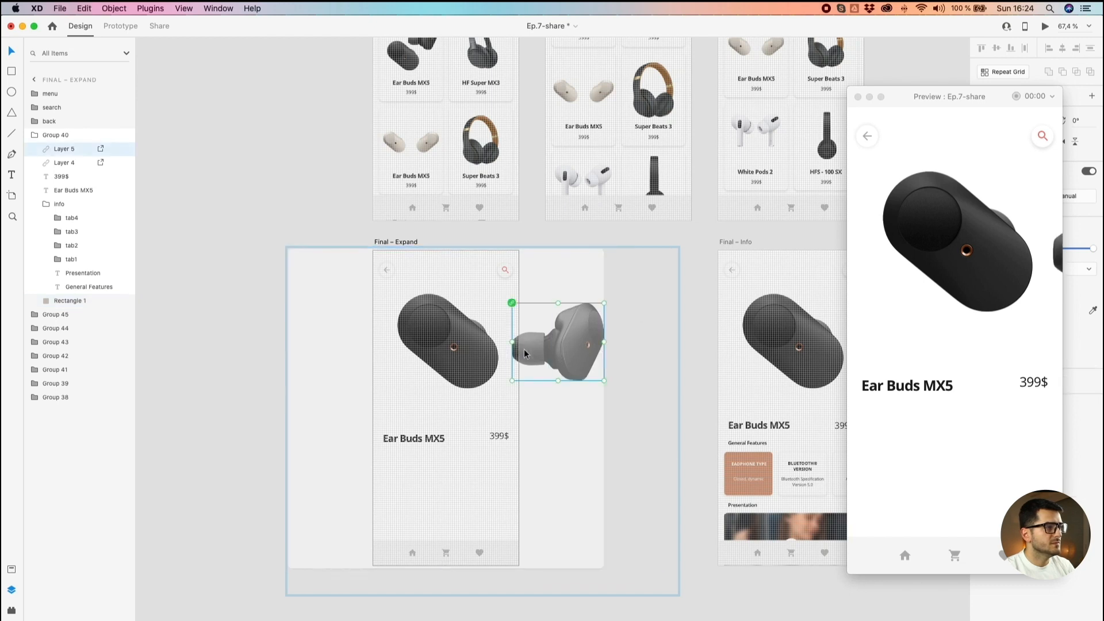
Step: Preview the prototype from the Final artboard and test tapping the Ear Buds MX5 card with the widened background
scroll(531, 354, up, 5)
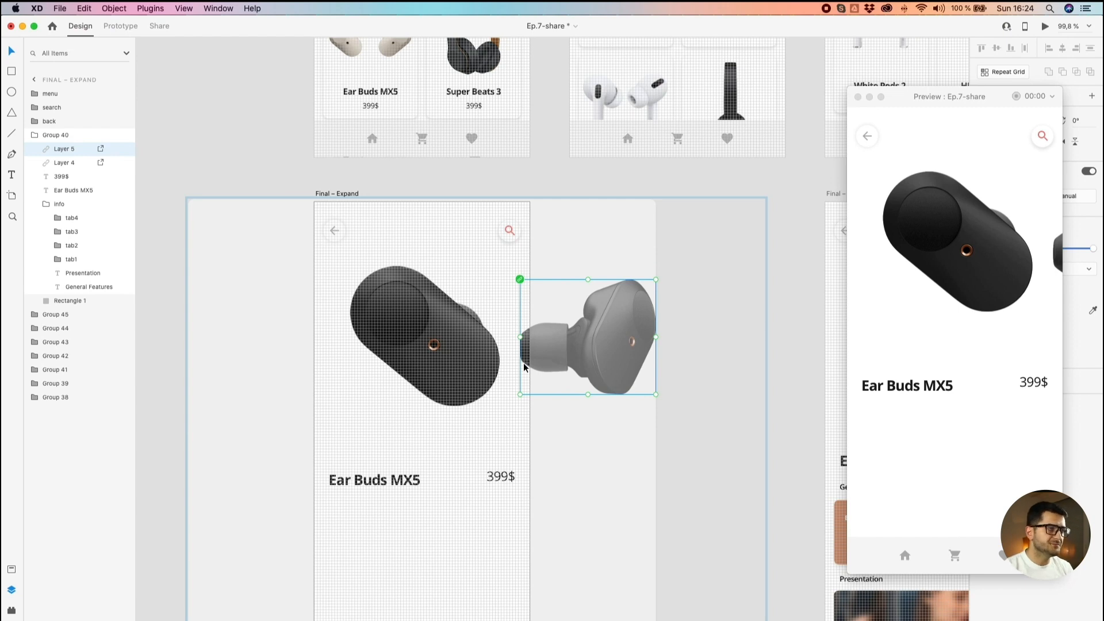
click(779, 266)
scroll(779, 191, down, 5)
drag(749, 192, 614, 281)
click(670, 77)
click(886, 183)
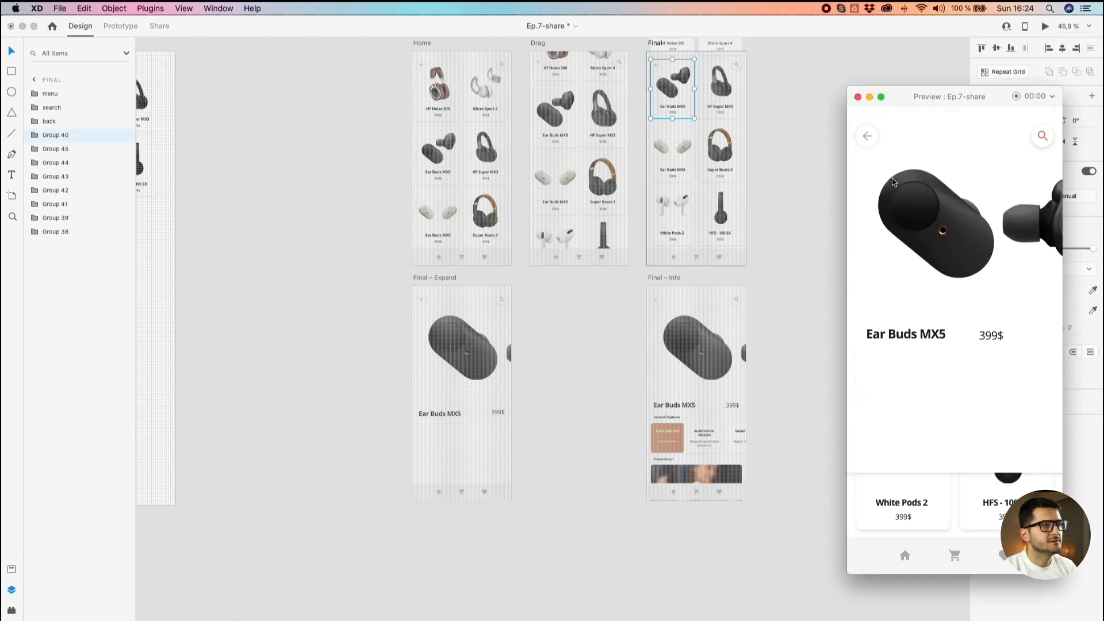
click(630, 72)
click(795, 125)
click(673, 81)
click(883, 184)
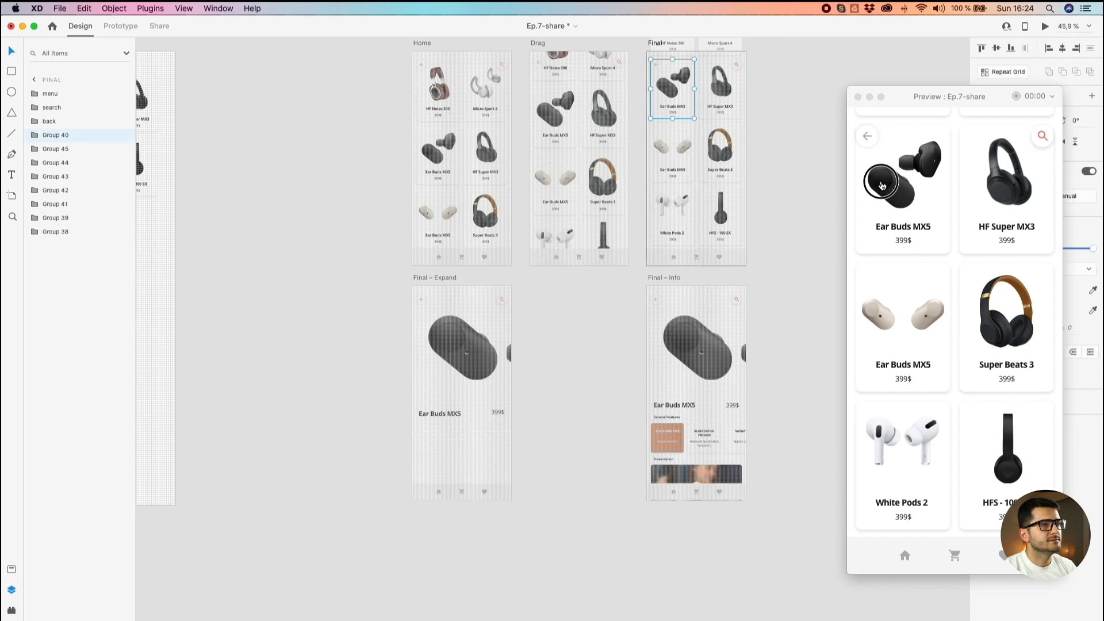
Step: Widen the Ear Buds MX5 card's background rectangle on Final – Info symmetrically until it reaches the second earbud's outer edge
scroll(717, 331, up, 5)
click(688, 309)
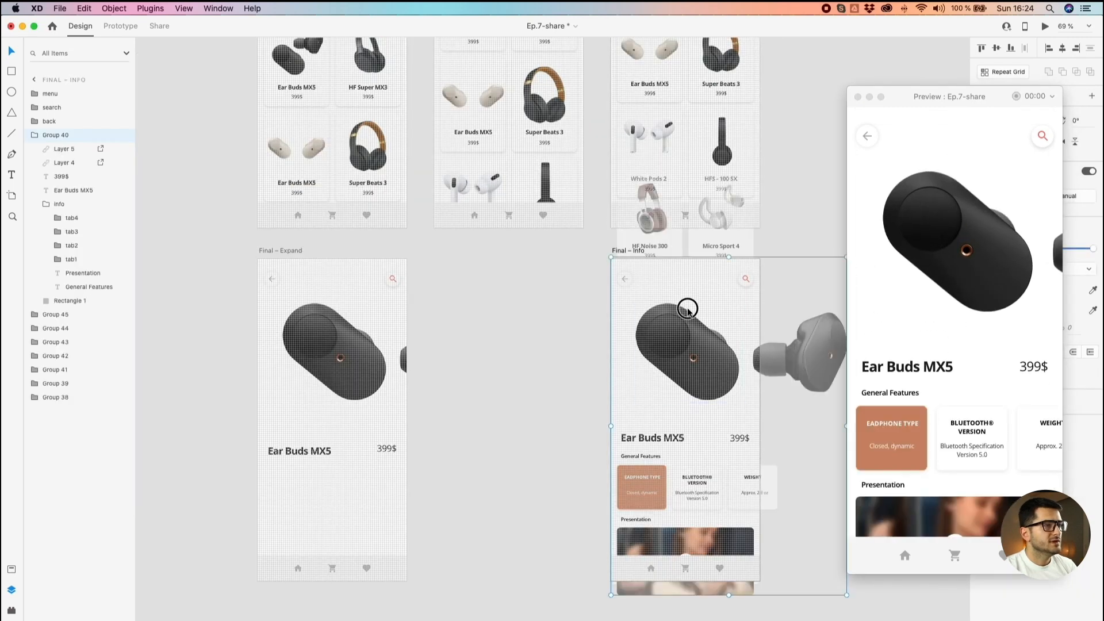
double_click(688, 309)
click(688, 288)
scroll(702, 379, right, 4)
scroll(703, 378, down, 2)
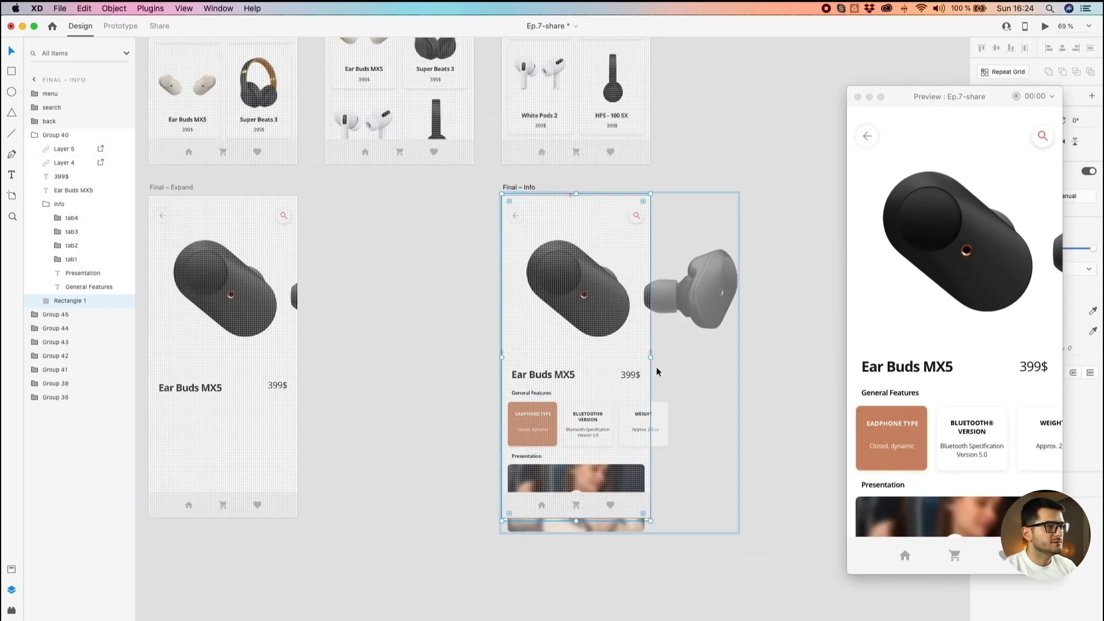
drag(650, 358, 739, 362)
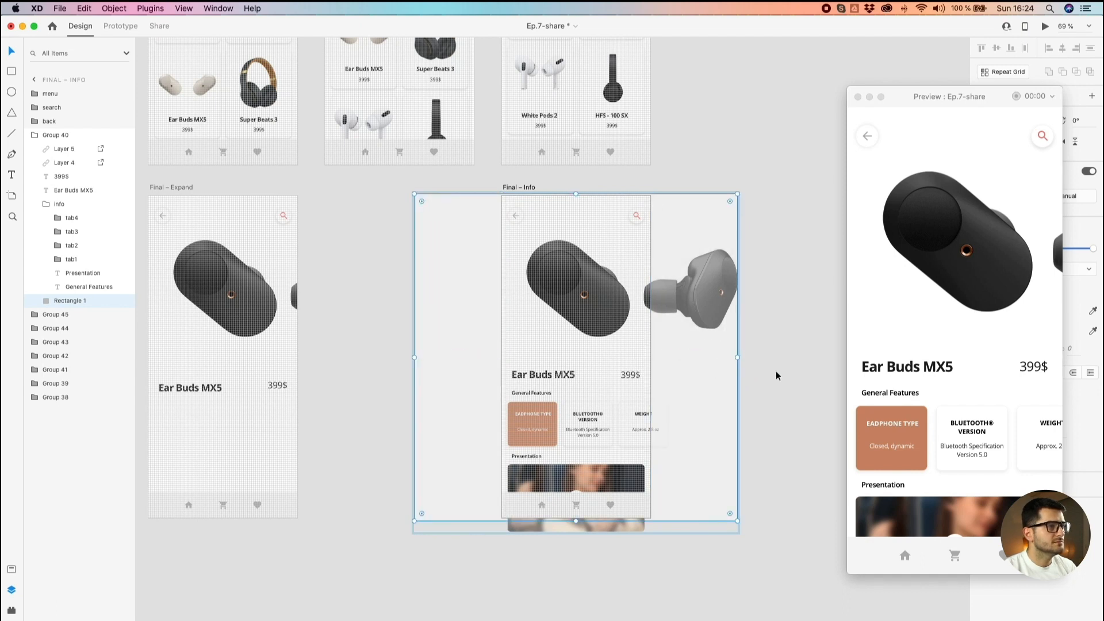
click(775, 371)
Step: Move the Final – Info artboard directly beside Final – Expand, below the Drag artboard
scroll(771, 370, down, 5)
scroll(262, 281, up, 2)
drag(658, 247, 531, 248)
click(703, 311)
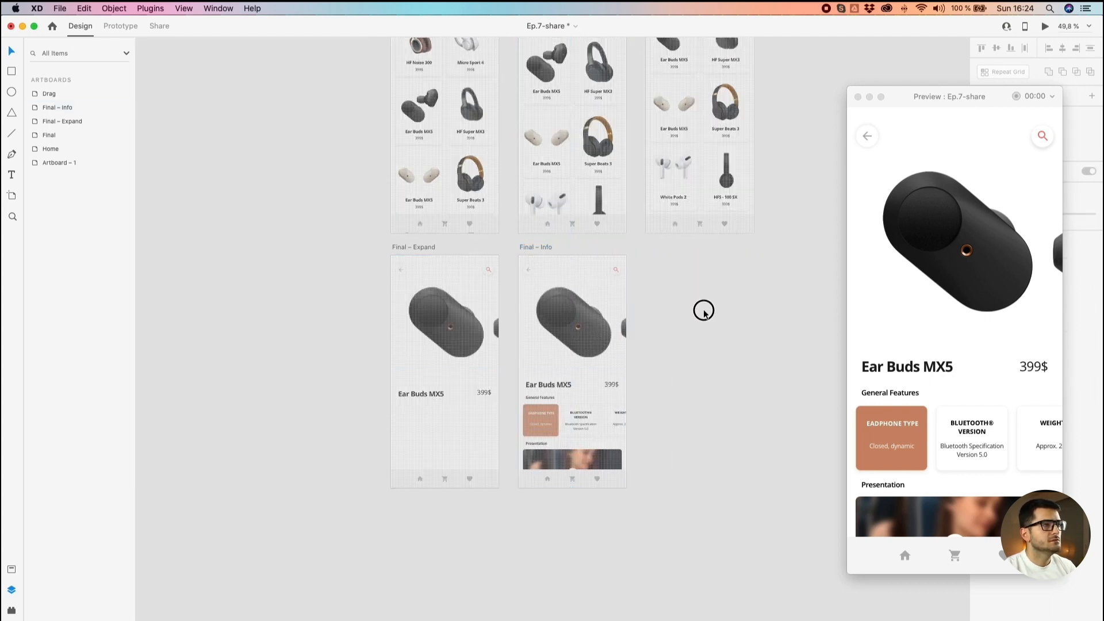
Step: Duplicate the Final – Info artboard beside the original and rename the copy Final – Add
drag(693, 309, 674, 320)
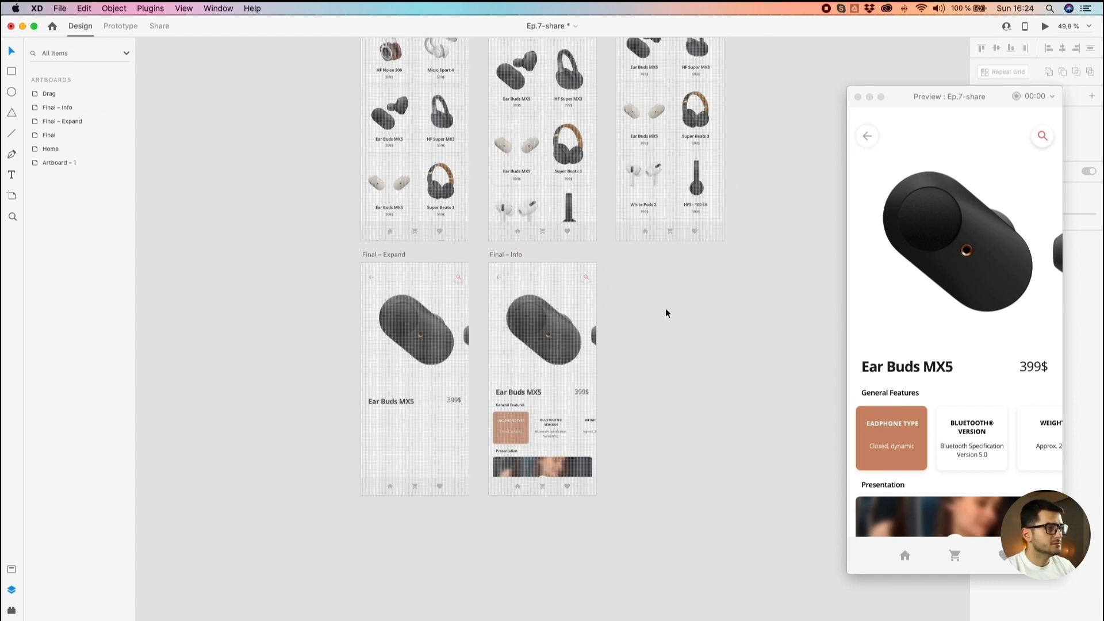
drag(670, 315, 600, 296)
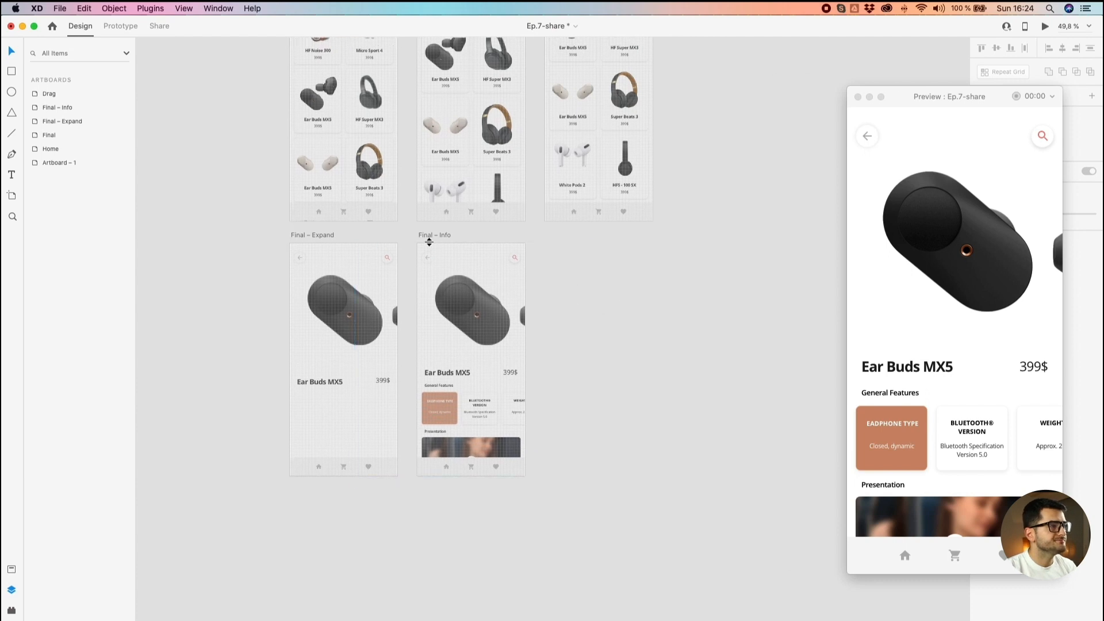
drag(430, 238, 560, 231)
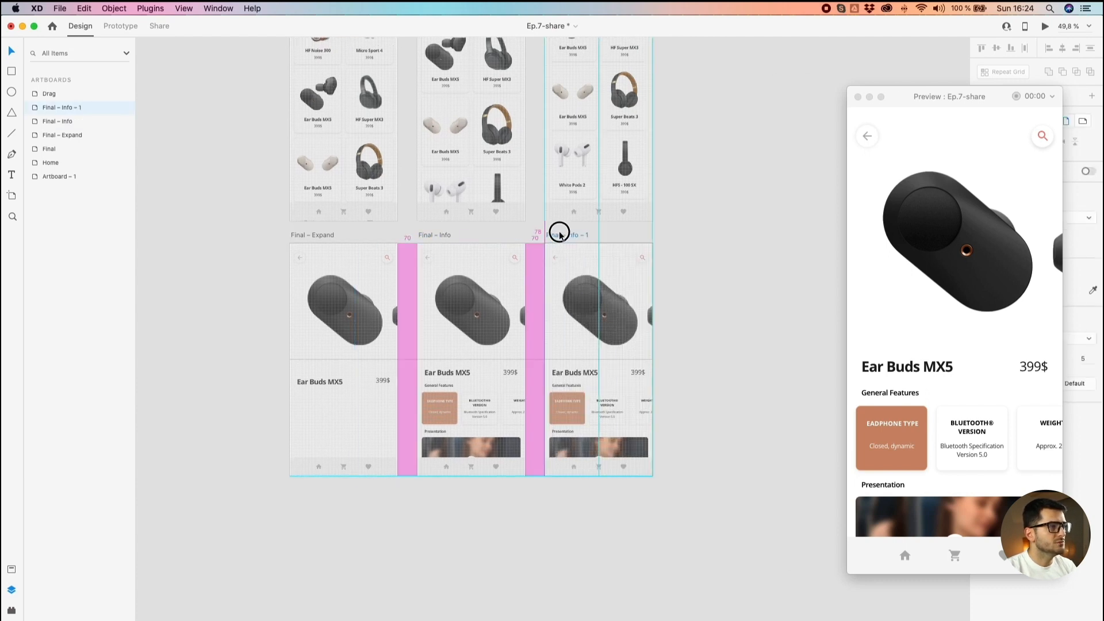
scroll(560, 231, up, 3)
double_click(550, 213)
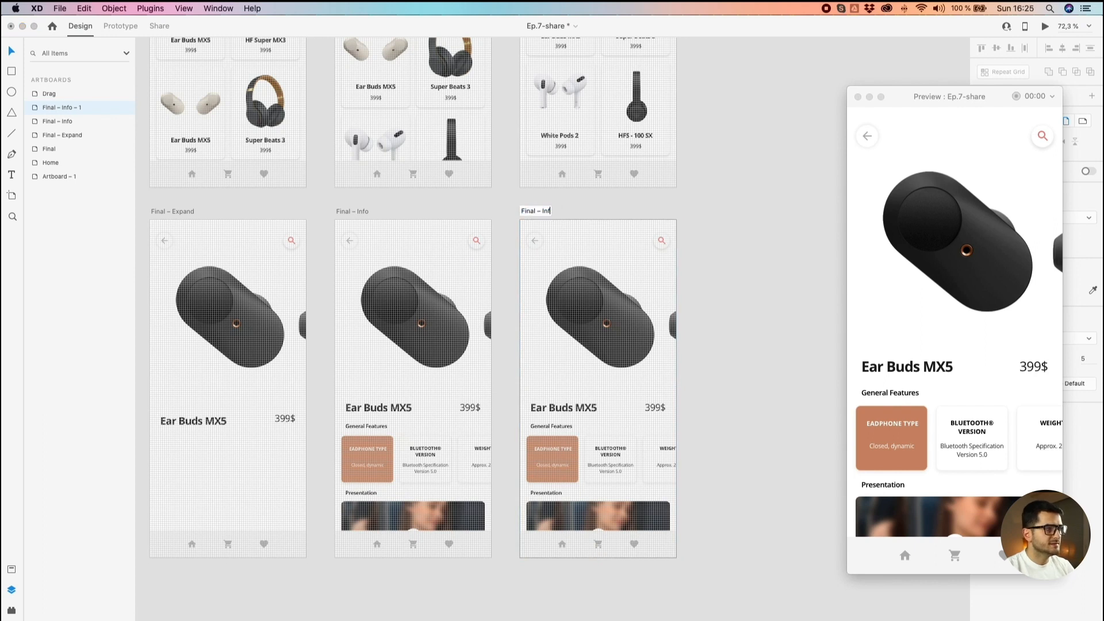
key(Return)
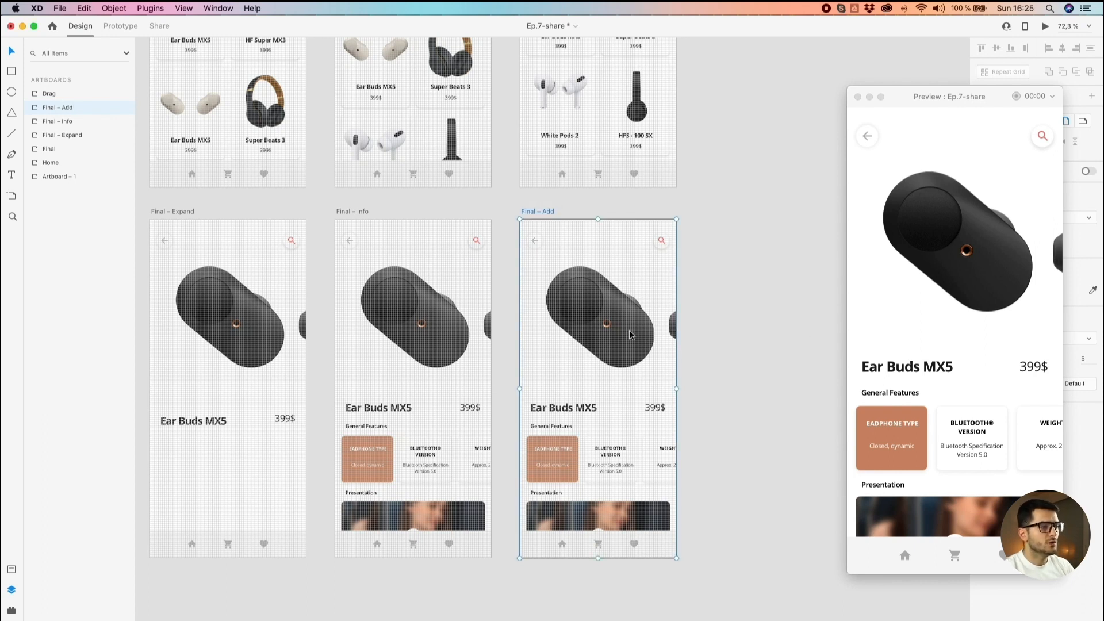
Step: Move both earbud images, Layer 4 and Layer 5 in Group 40 of Final – Add, down over the presentation picture
click(578, 326)
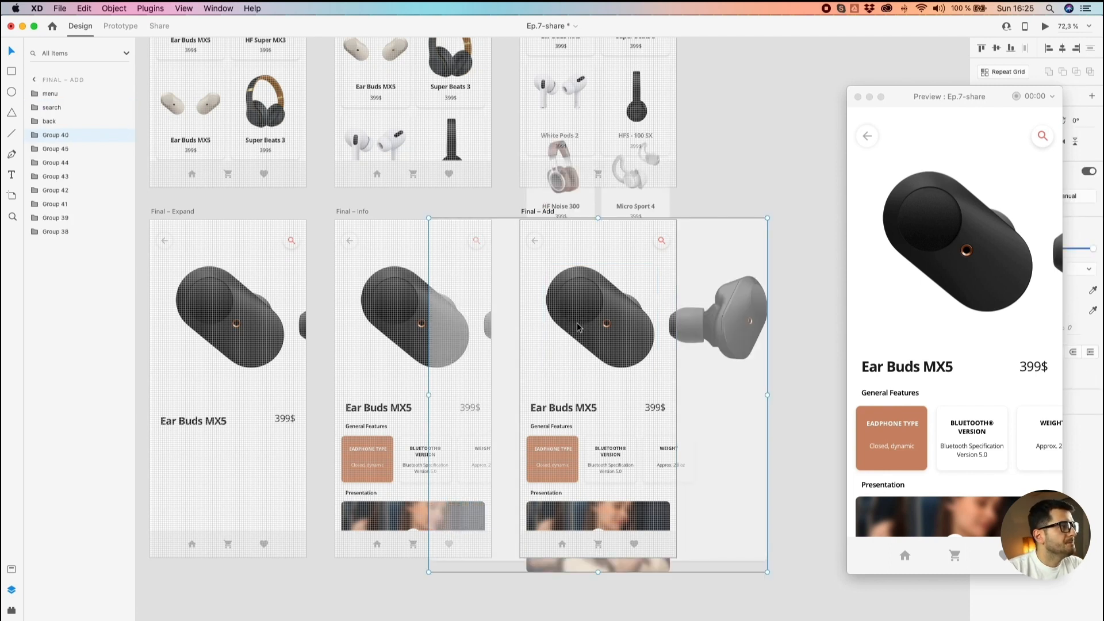
click(34, 137)
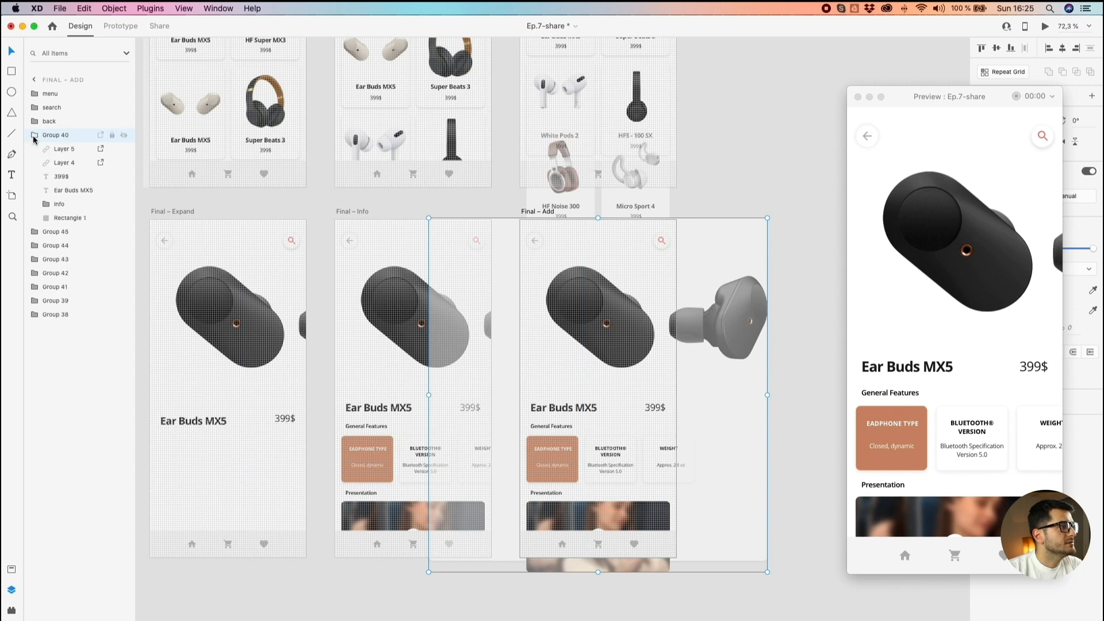
click(64, 165)
shift+click(64, 149)
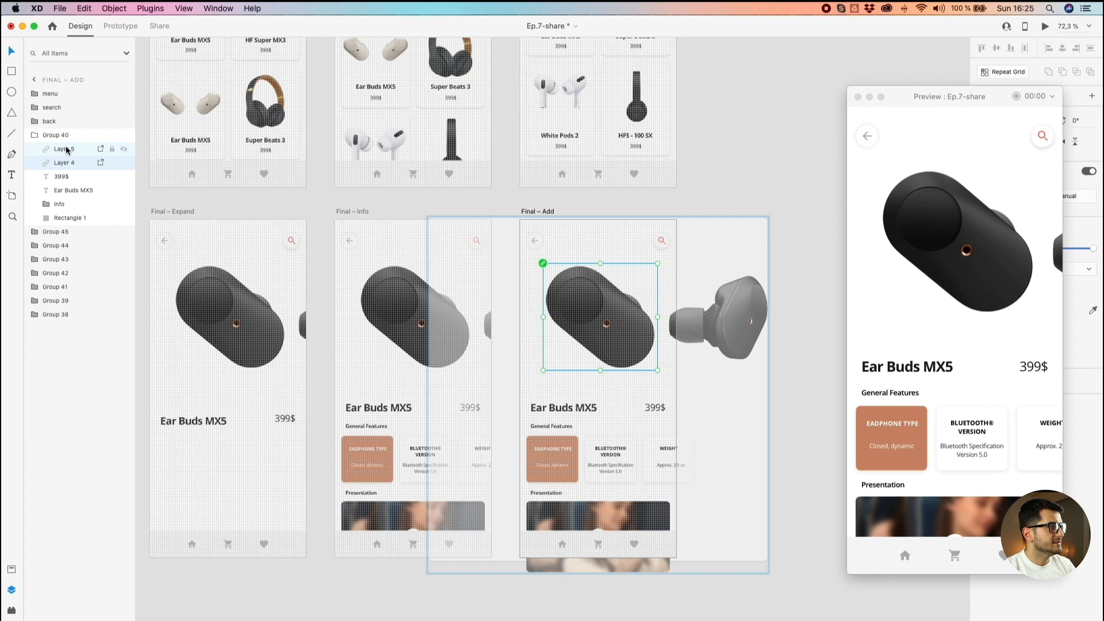
drag(629, 389, 611, 252)
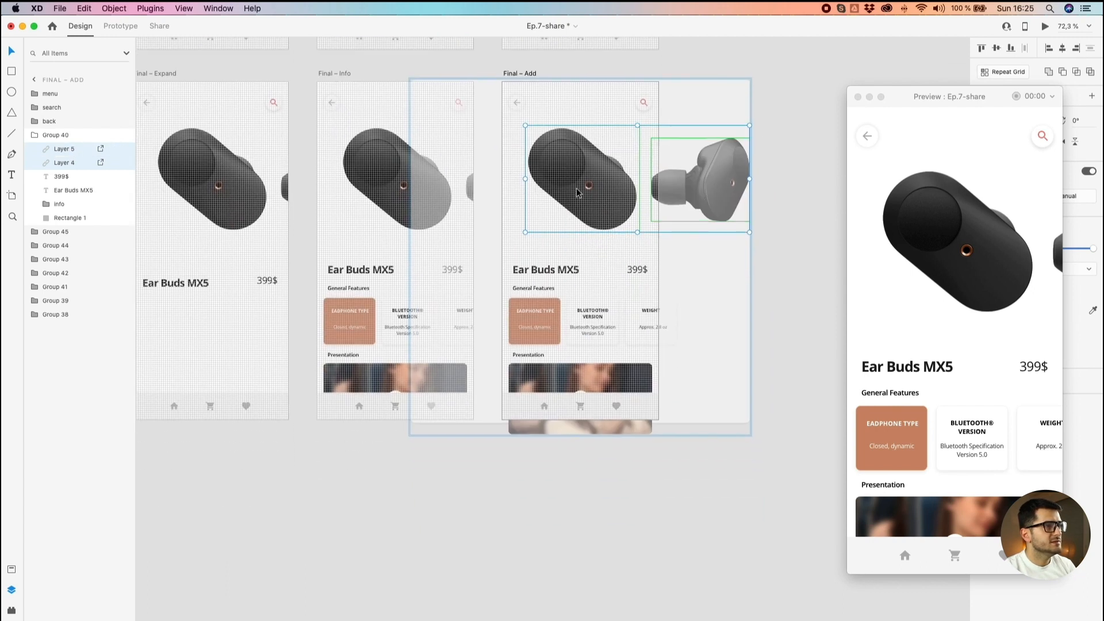
drag(581, 194, 586, 368)
Step: Shrink the first earbud image, Layer 4, to a small thumbnail and place it just above the cart icon
scroll(586, 368, up, 3)
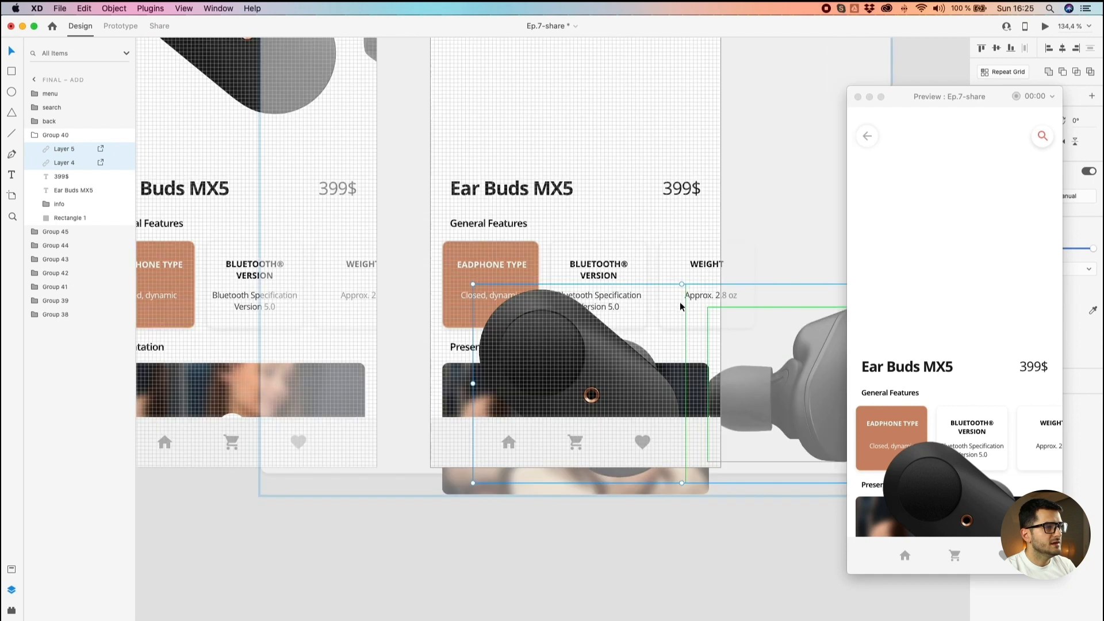
click(567, 342)
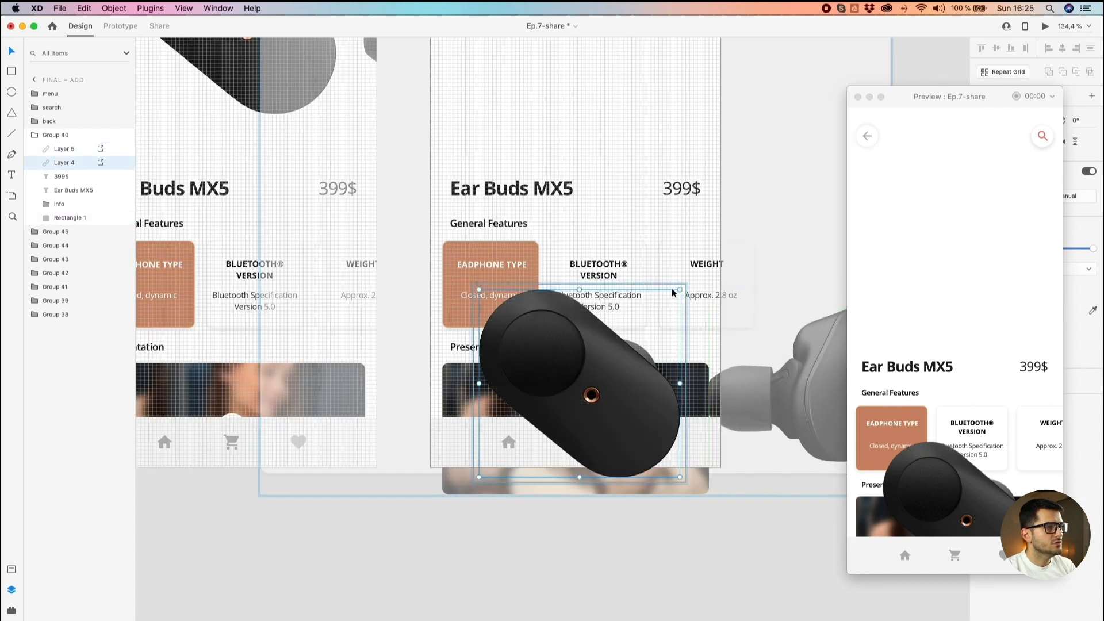
drag(683, 288, 608, 347)
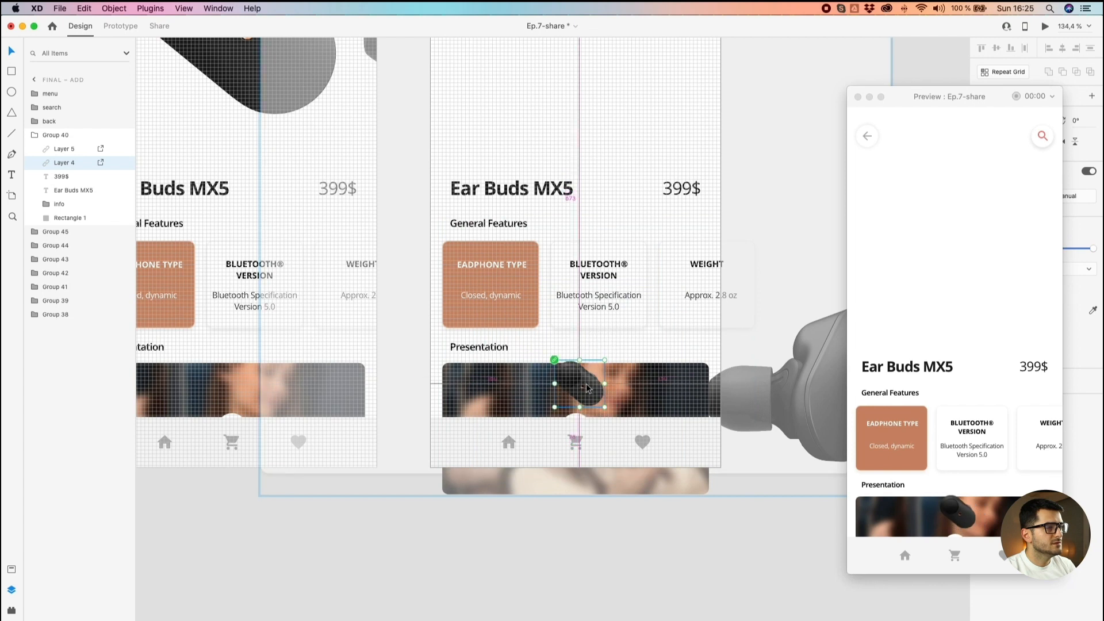
scroll(587, 393, up, 3)
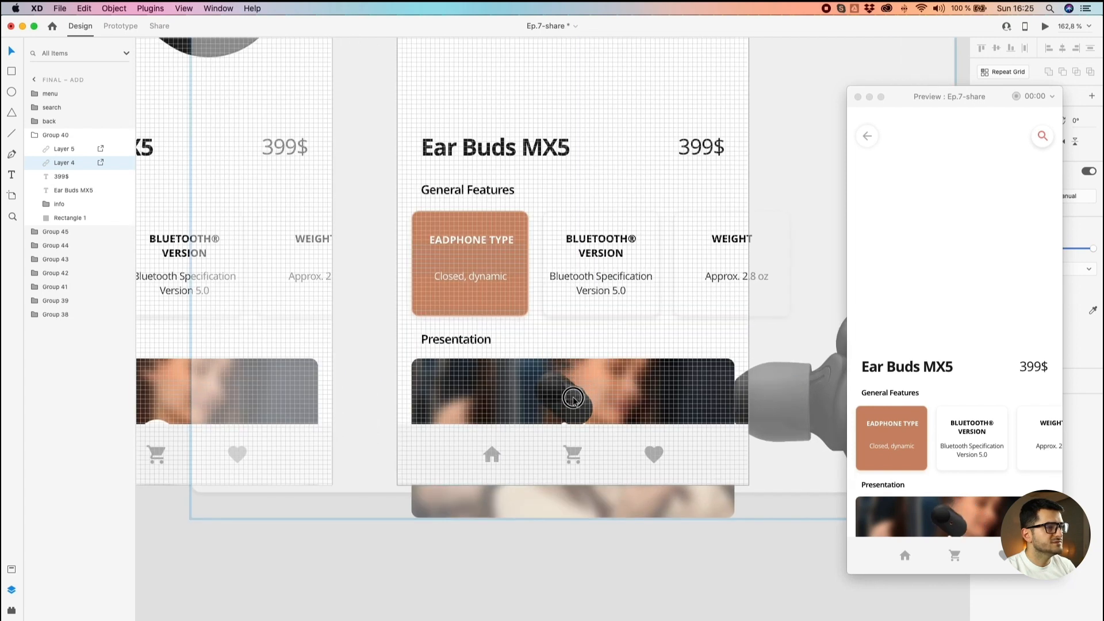
click(576, 399)
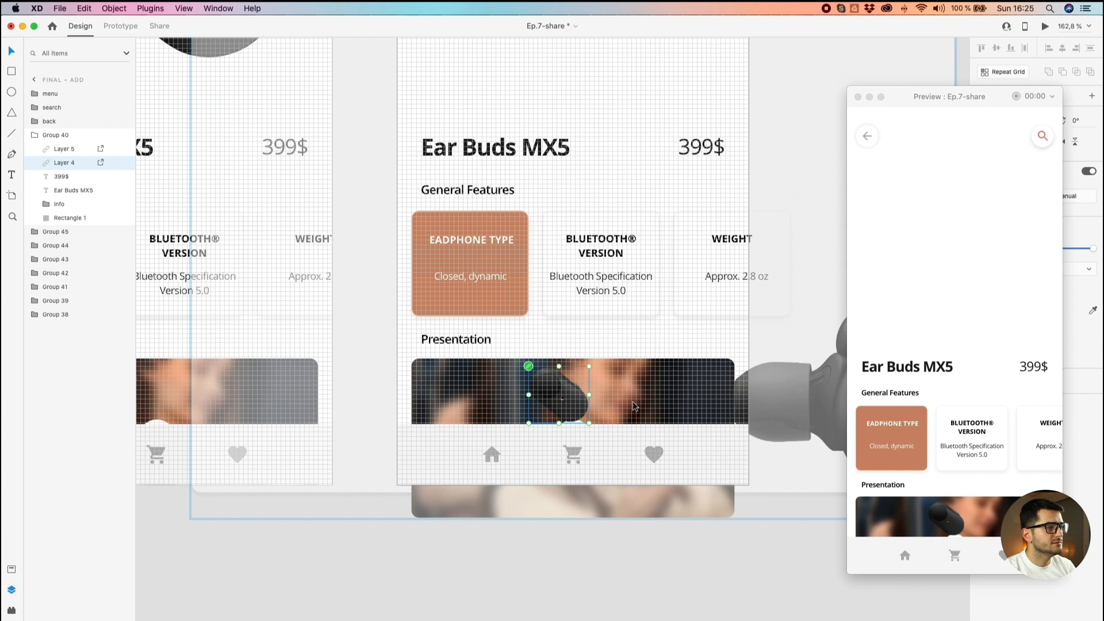
Step: Bring the second earbud image, Layer 5, next to the small first earbud and scale it down to match
drag(742, 406, 571, 393)
drag(787, 292, 644, 376)
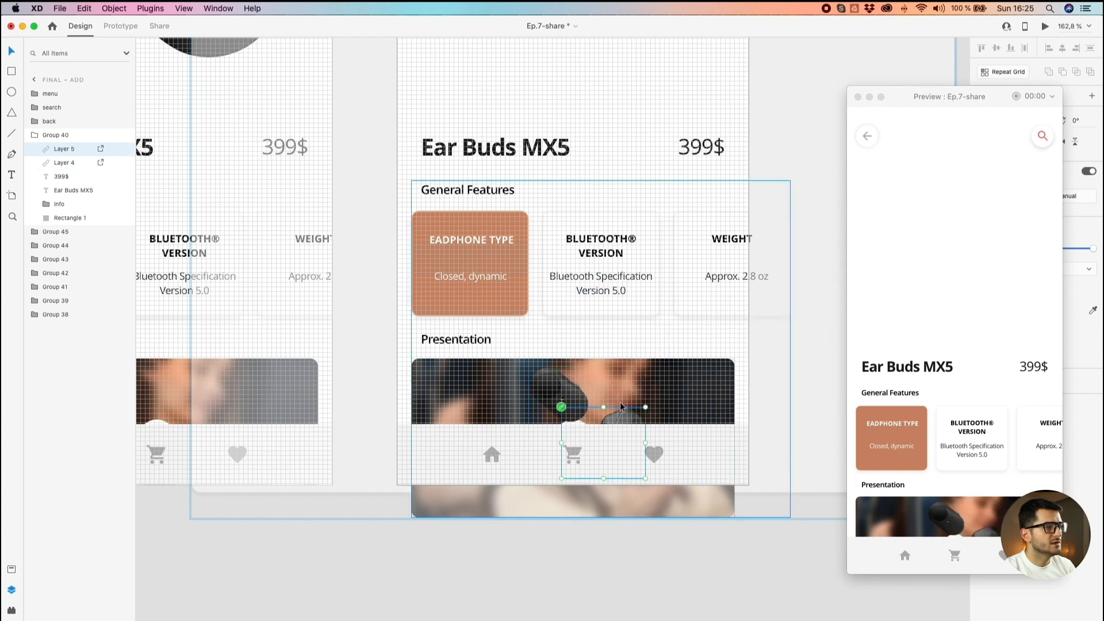
drag(620, 417, 623, 367)
scroll(598, 367, up, 4)
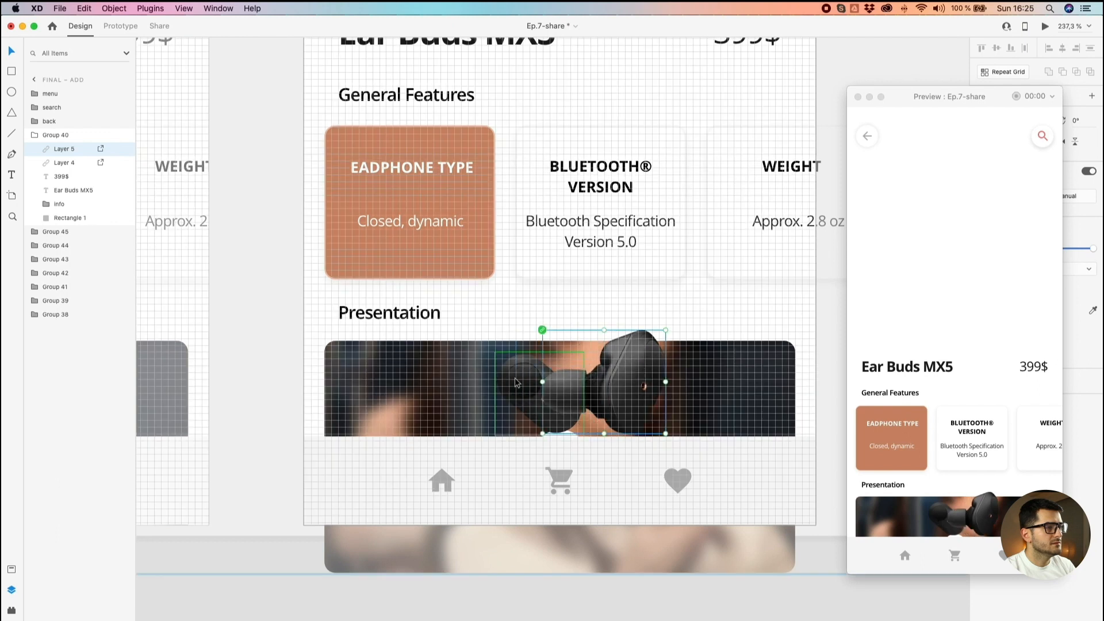
Step: Rotate Layer 4 by 28°, tilt and reduce Layer 5, and overlap the two earbuds as a pair above the cart
click(516, 382)
drag(585, 348, 601, 375)
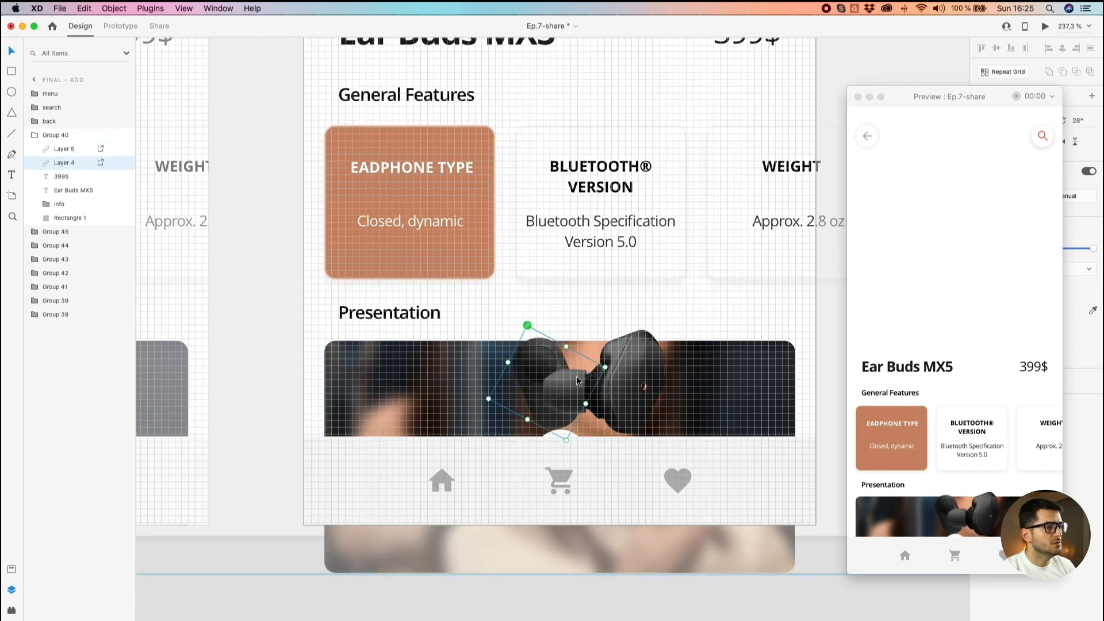
click(660, 345)
drag(666, 332, 602, 389)
drag(620, 344, 582, 406)
shift+click(583, 378)
scroll(533, 443, down, 5)
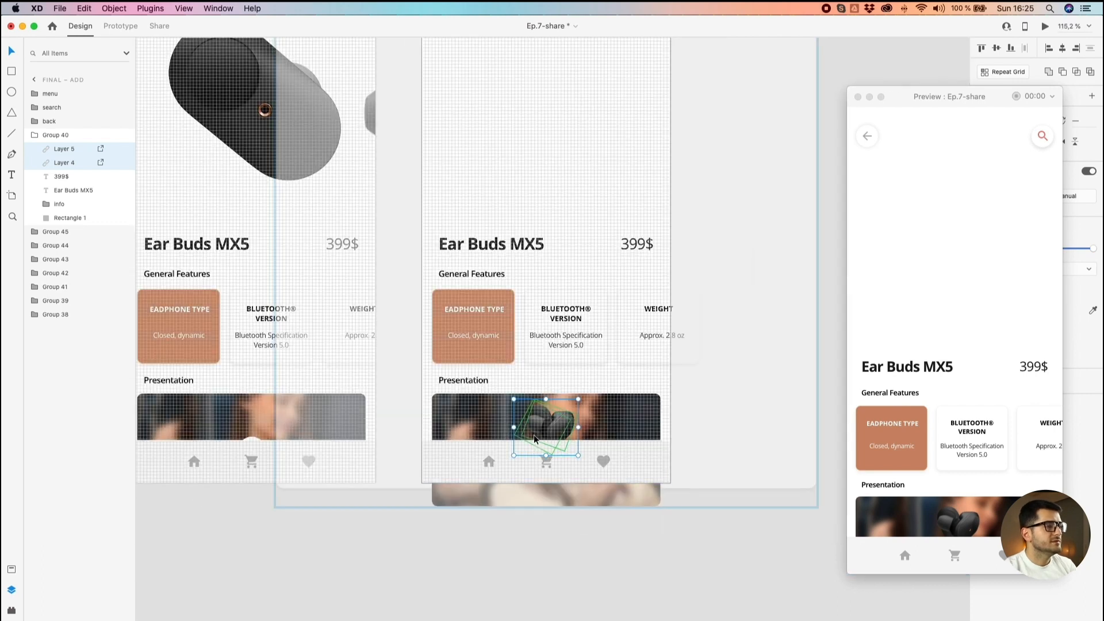
Step: Enlarge Ellipse 4 behind the cart icon and raise it into a round bump above the menu bar, partly covering the earbuds
scroll(533, 438, up, 5)
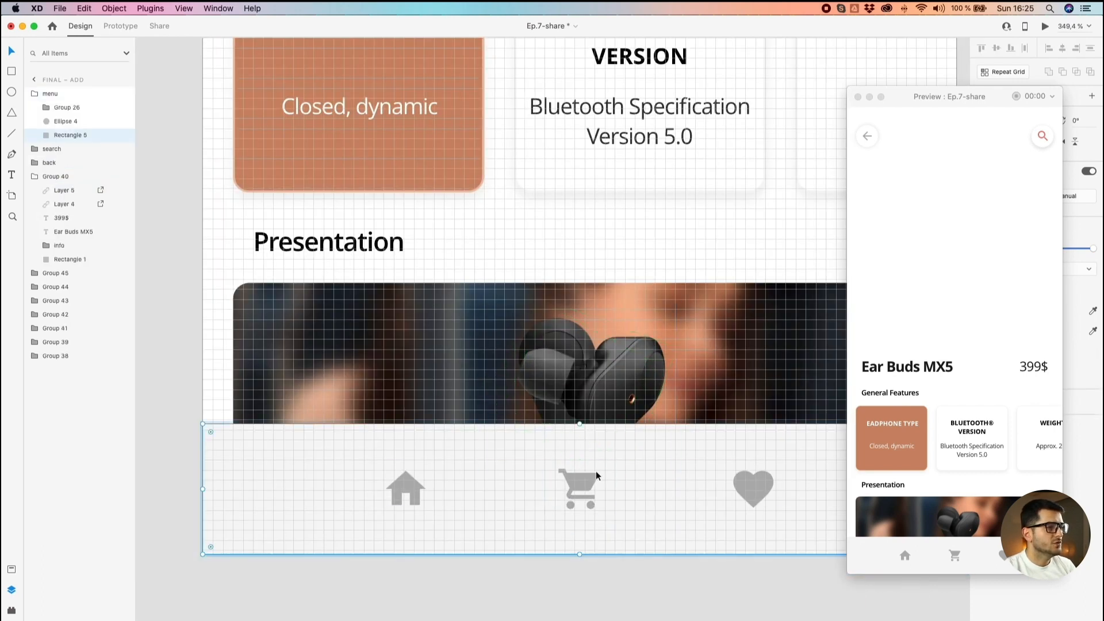
double_click(585, 456)
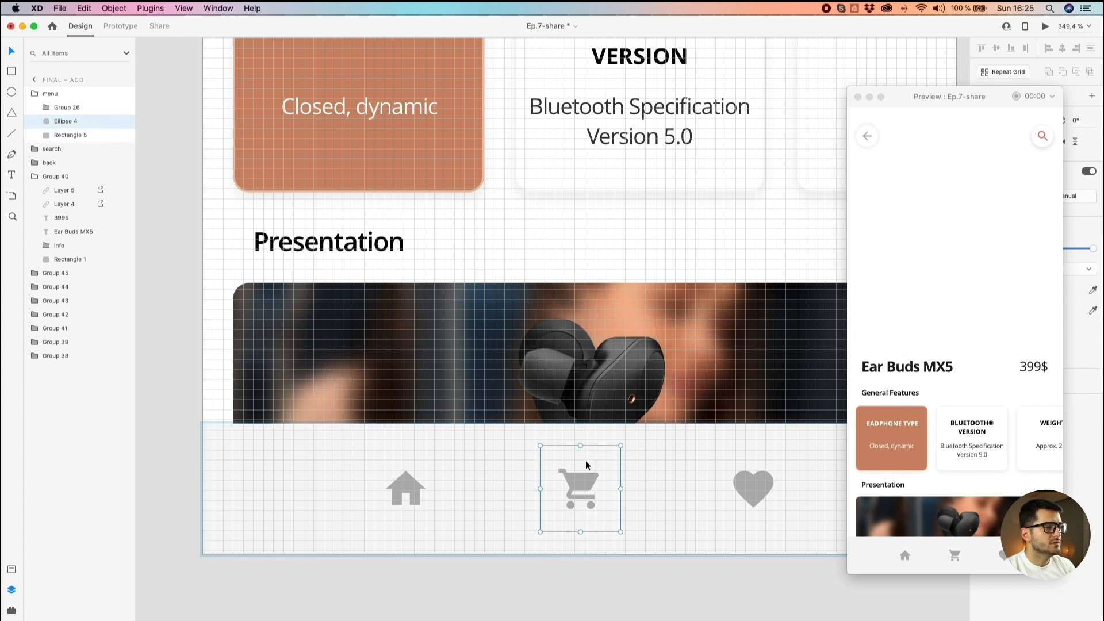
drag(593, 456, 653, 355)
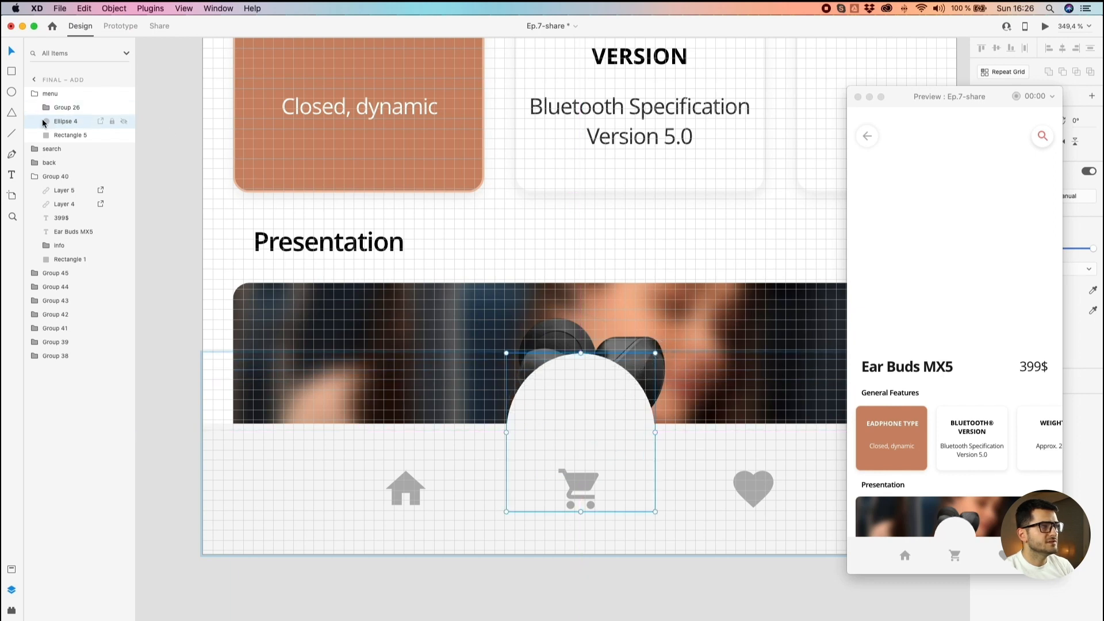
click(565, 382)
drag(566, 381, 564, 385)
drag(656, 350, 659, 348)
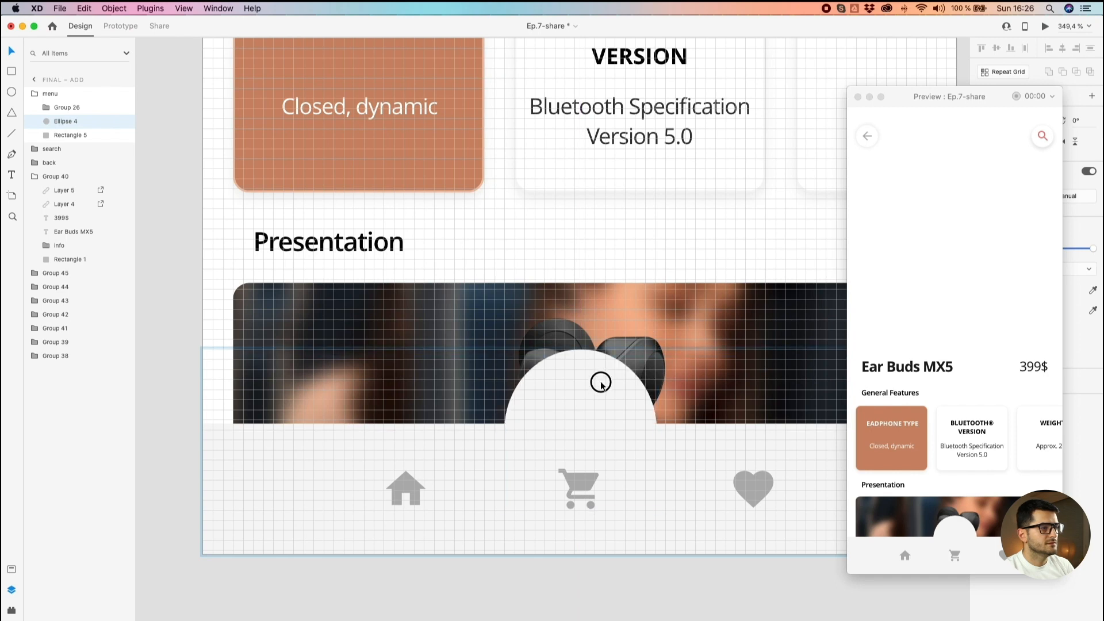
Step: Raise the cart icon into the bump with a slight tilt, and fine-tune the size and position of Ellipse 4 around it
double_click(583, 483)
drag(583, 487, 584, 431)
click(577, 390)
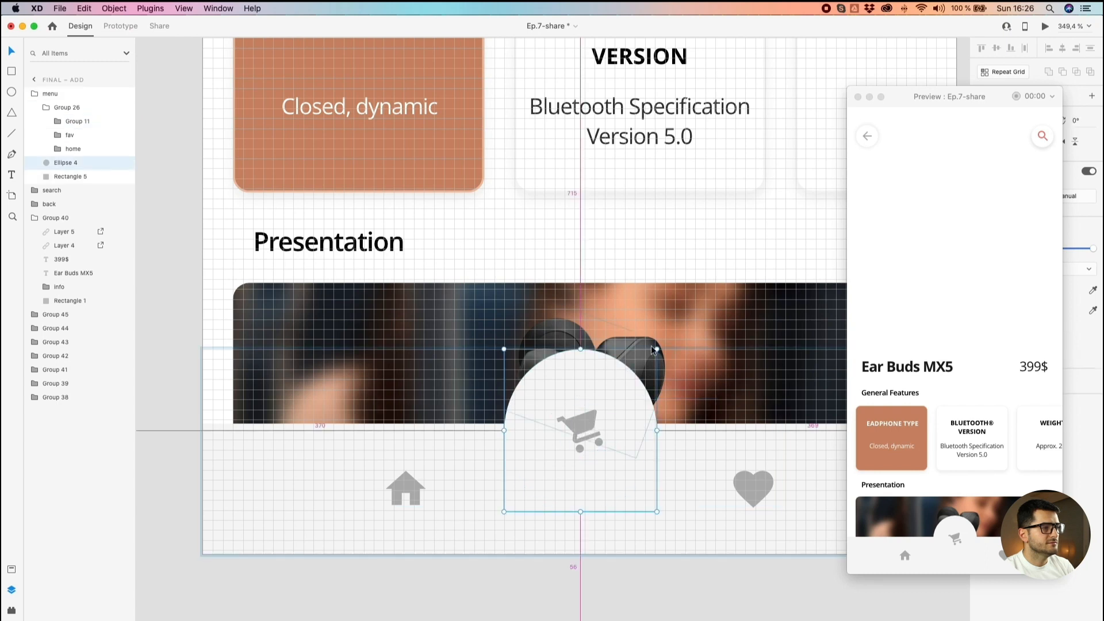
drag(657, 350, 647, 353)
drag(591, 382, 590, 387)
scroll(590, 388, down, 5)
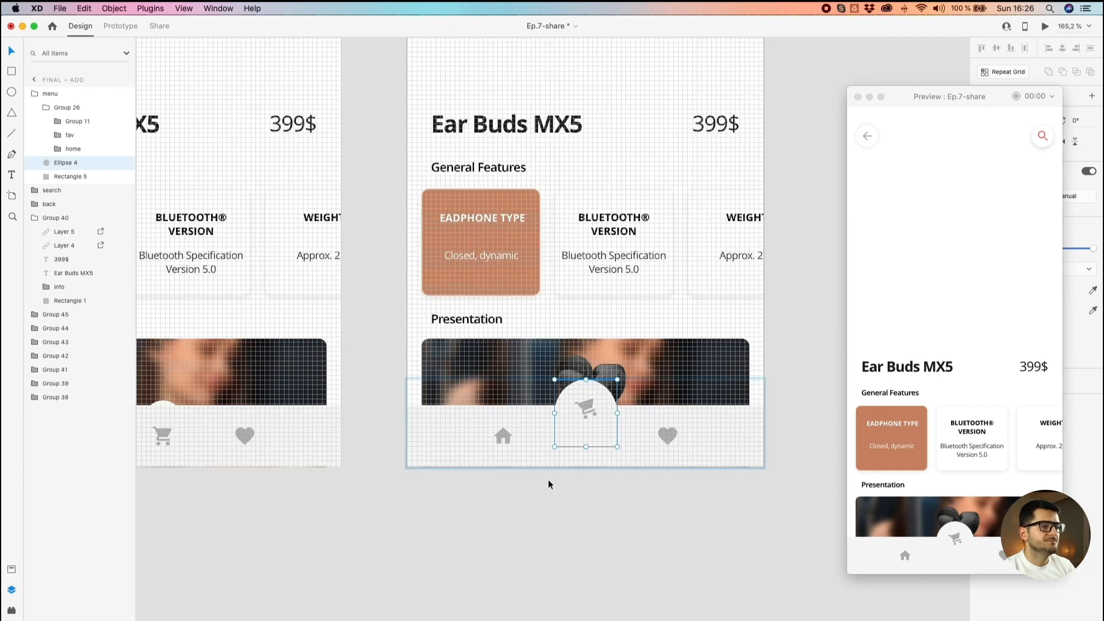
drag(617, 380, 624, 375)
click(581, 537)
scroll(581, 537, down, 3)
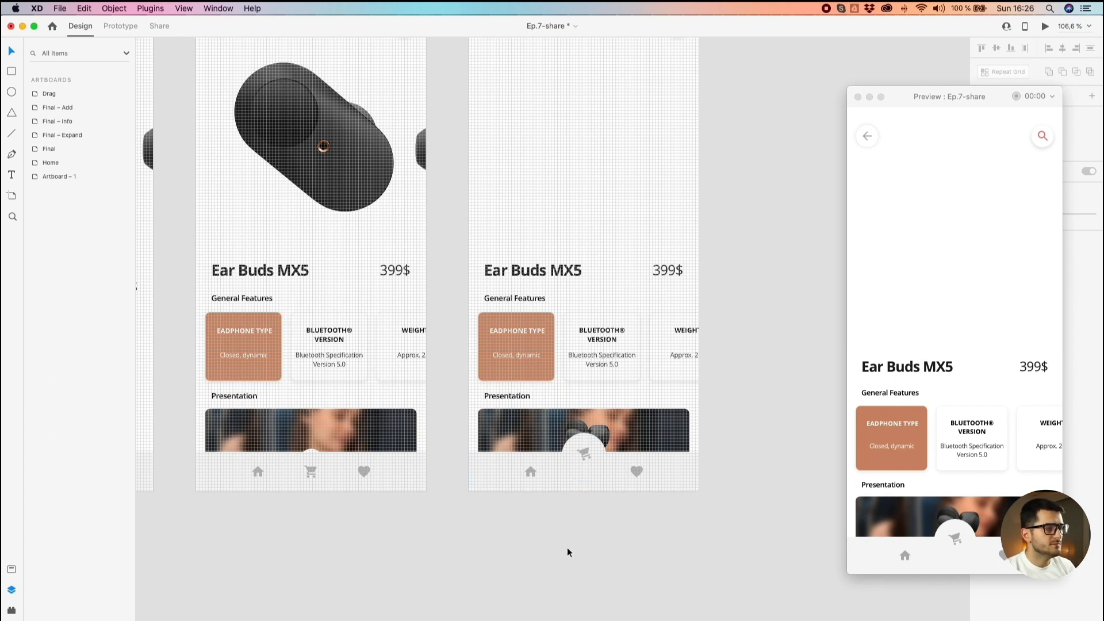
Step: In prototype mode, link the large earbud image, Layer 4, on Final – Info to the Final – Add artboard
scroll(567, 552, up, 1)
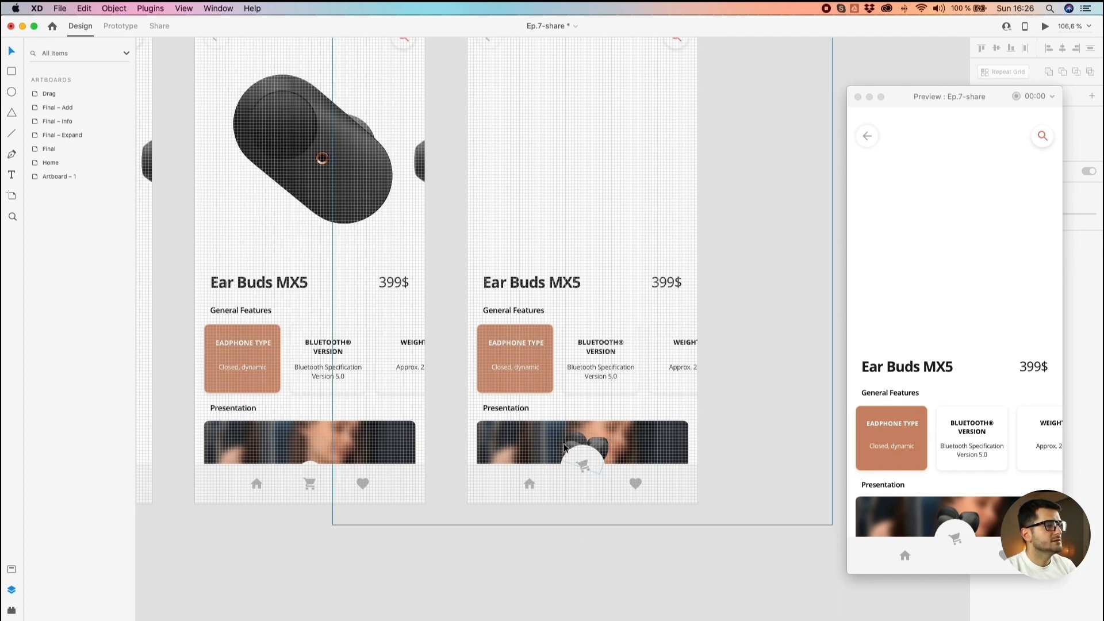
scroll(565, 447, down, 2)
scroll(564, 443, down, 3)
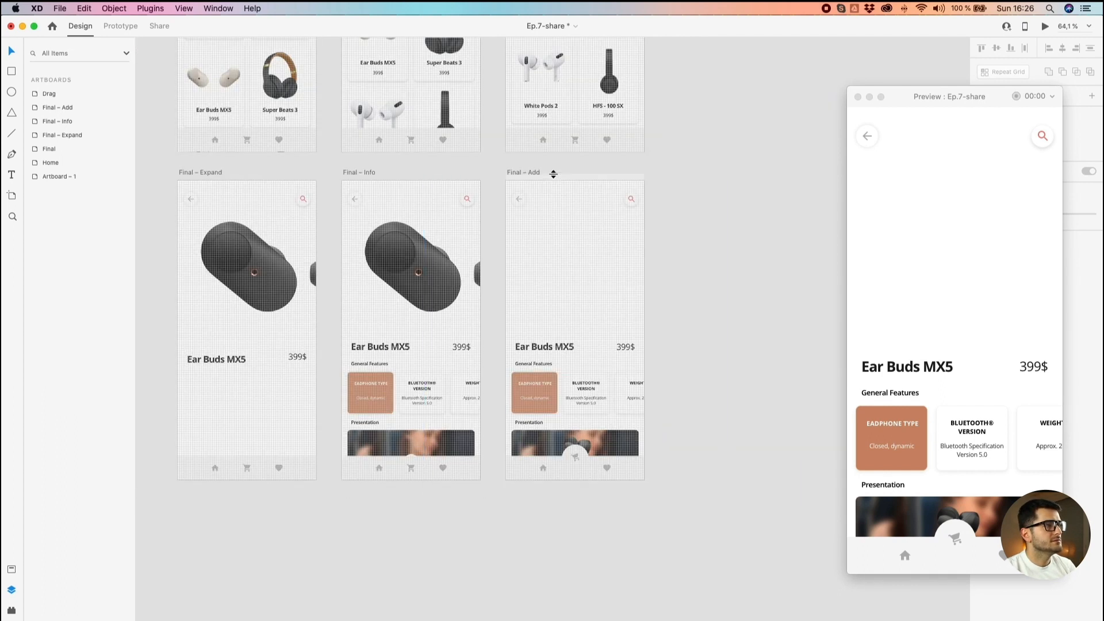
click(361, 171)
click(402, 232)
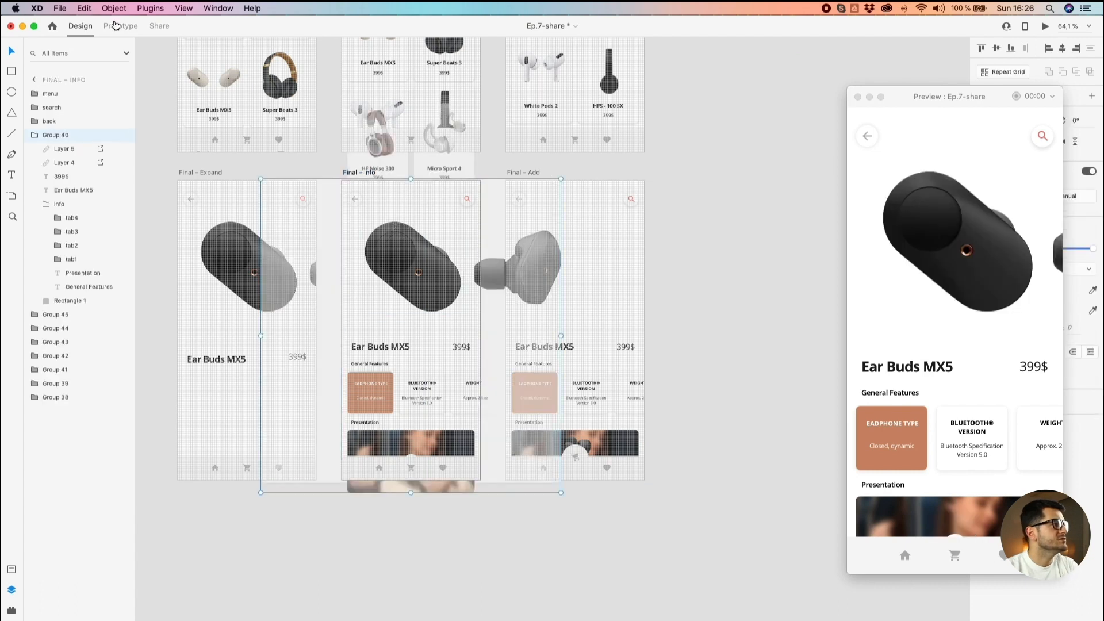
click(117, 25)
double_click(393, 252)
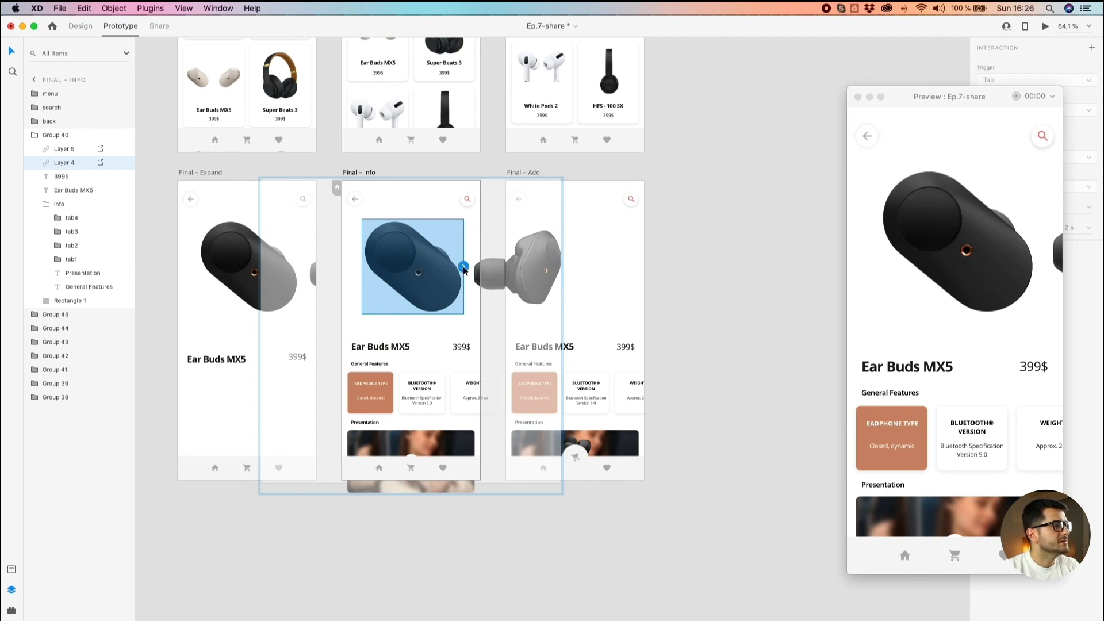
drag(463, 268, 596, 450)
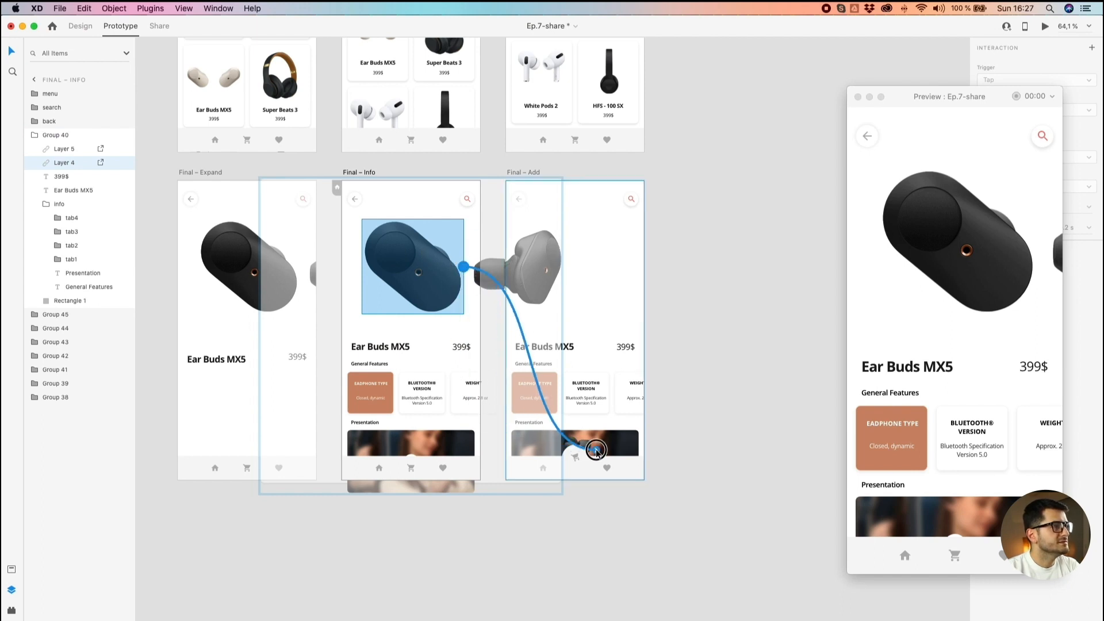
drag(596, 450, 597, 450)
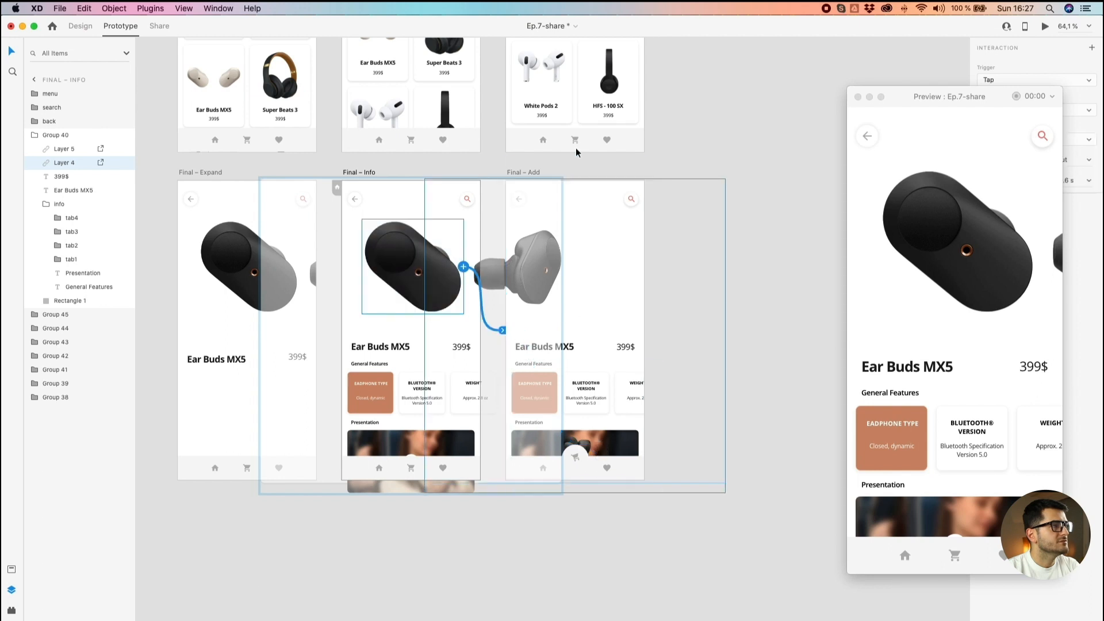
Step: Move the preview window clear of the interaction settings and set the link's trigger to Drag
drag(900, 103, 760, 64)
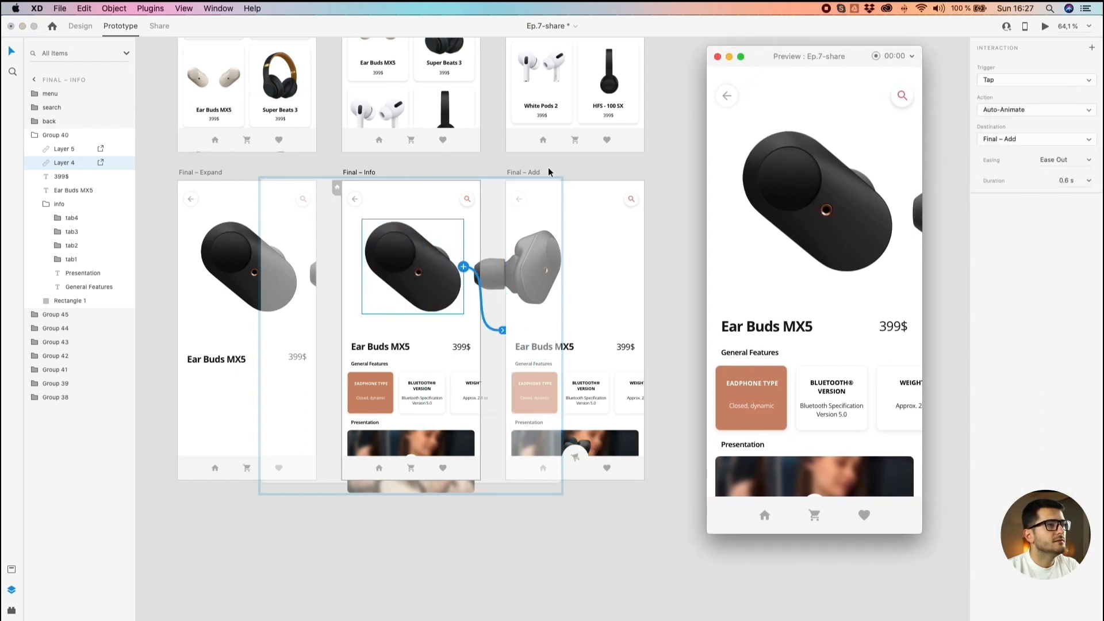
click(1012, 78)
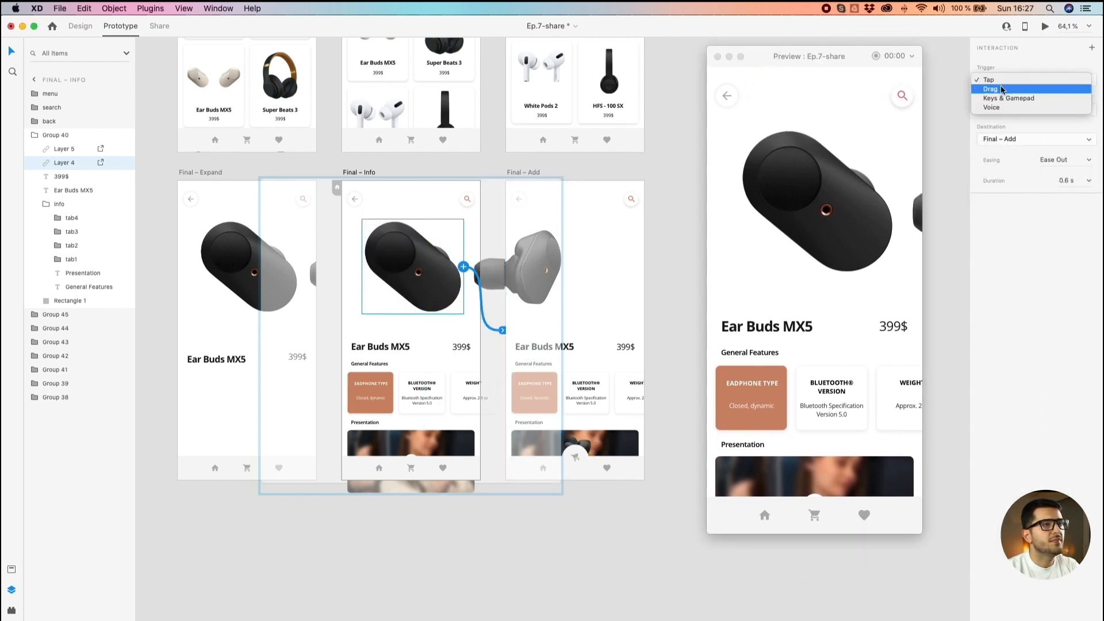
click(1002, 88)
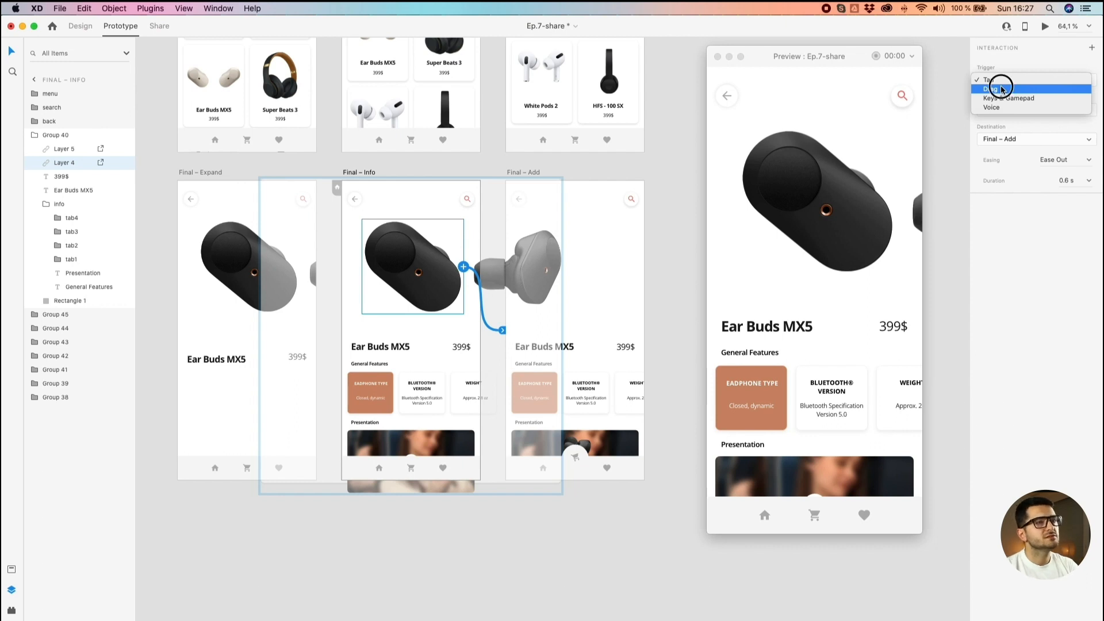
click(1007, 81)
click(1007, 81)
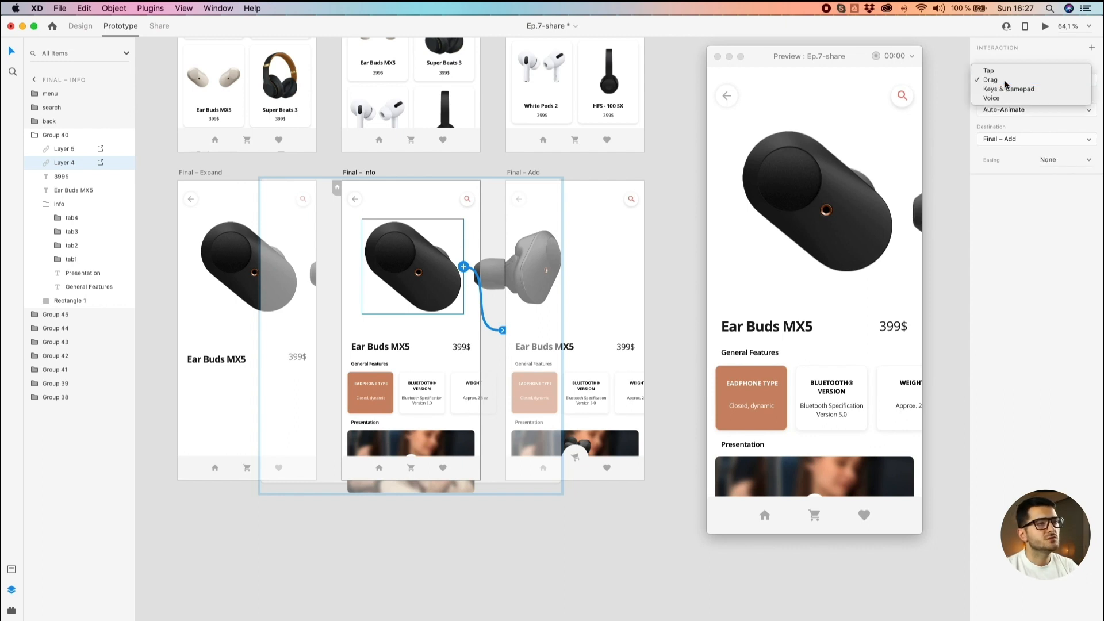
Step: Set the easing of the Auto-Animate drag link to Final – Add to Ease Out
click(1078, 114)
click(1078, 112)
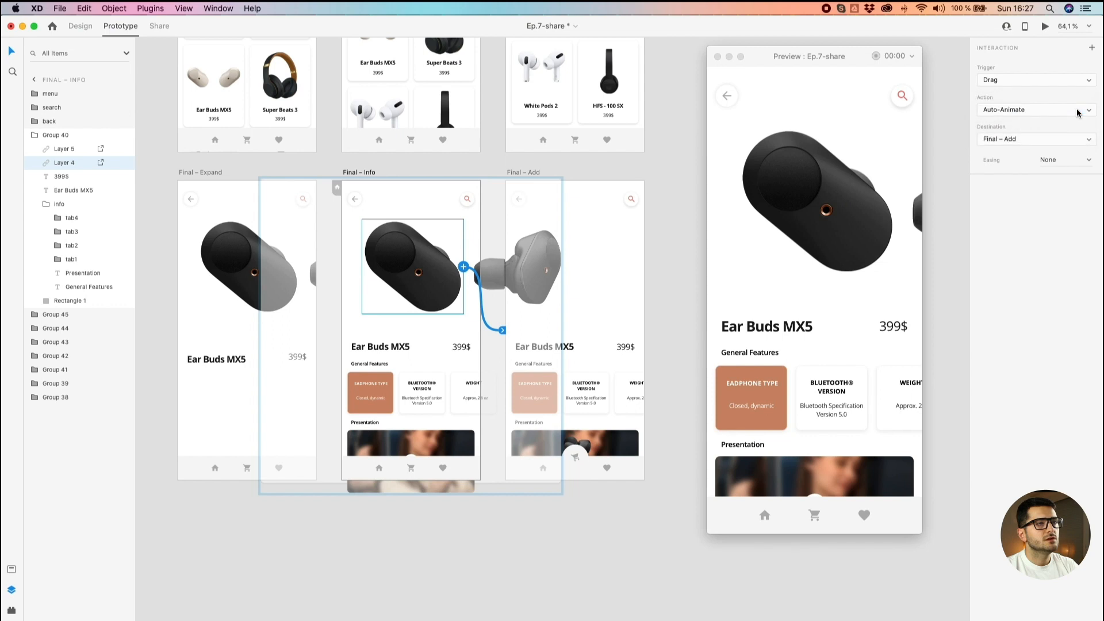
click(1092, 161)
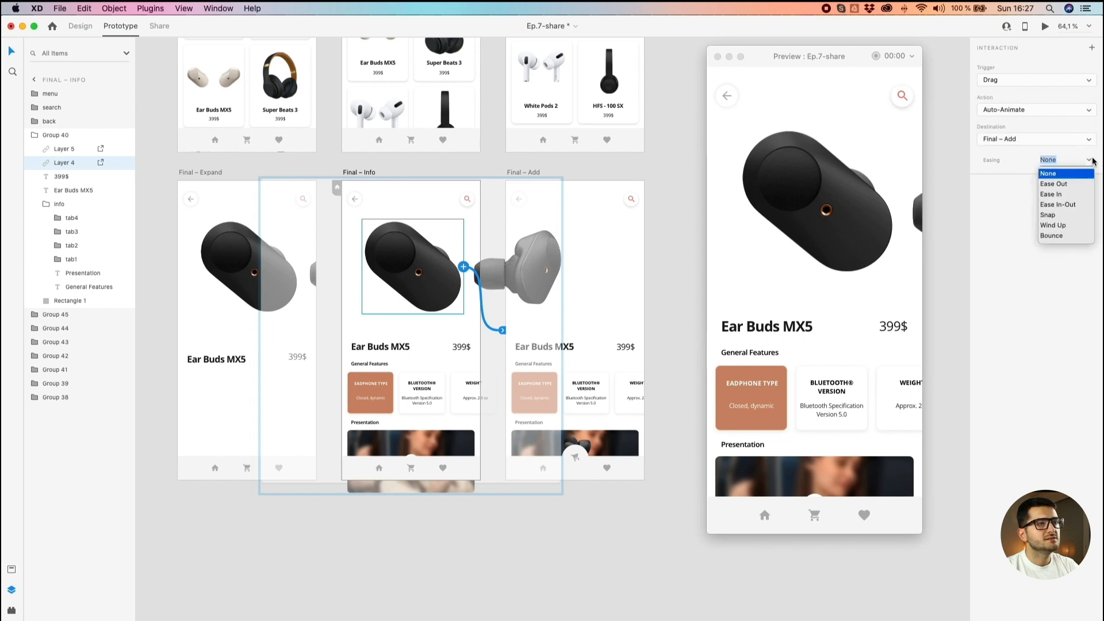
click(1061, 186)
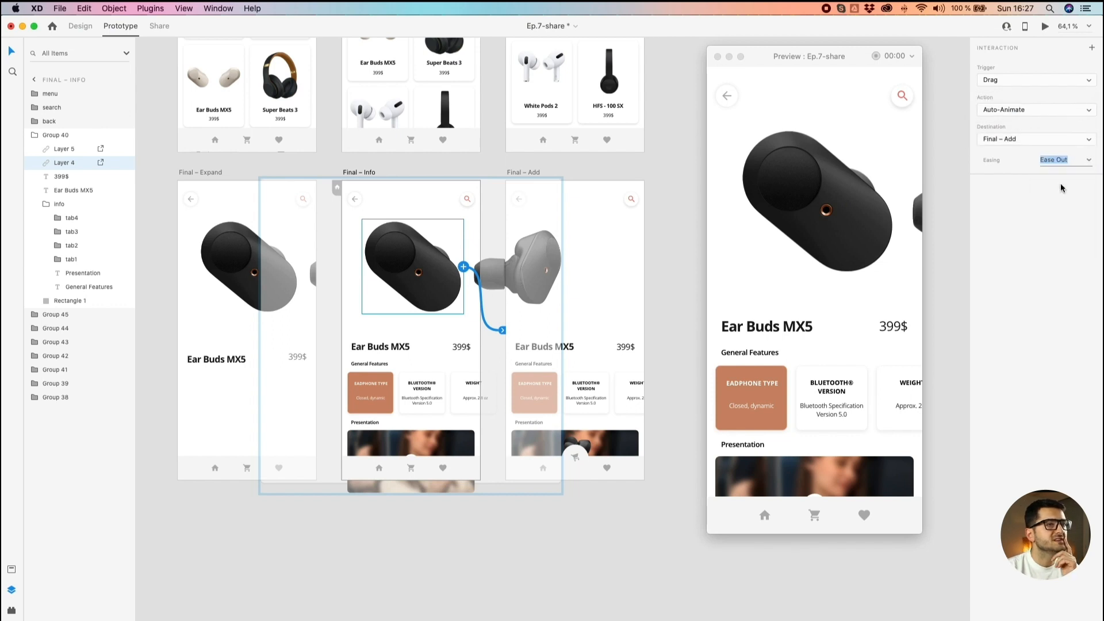
Step: Load the Final – Info artboard in the preview and test dragging its large earbud
click(663, 246)
click(352, 171)
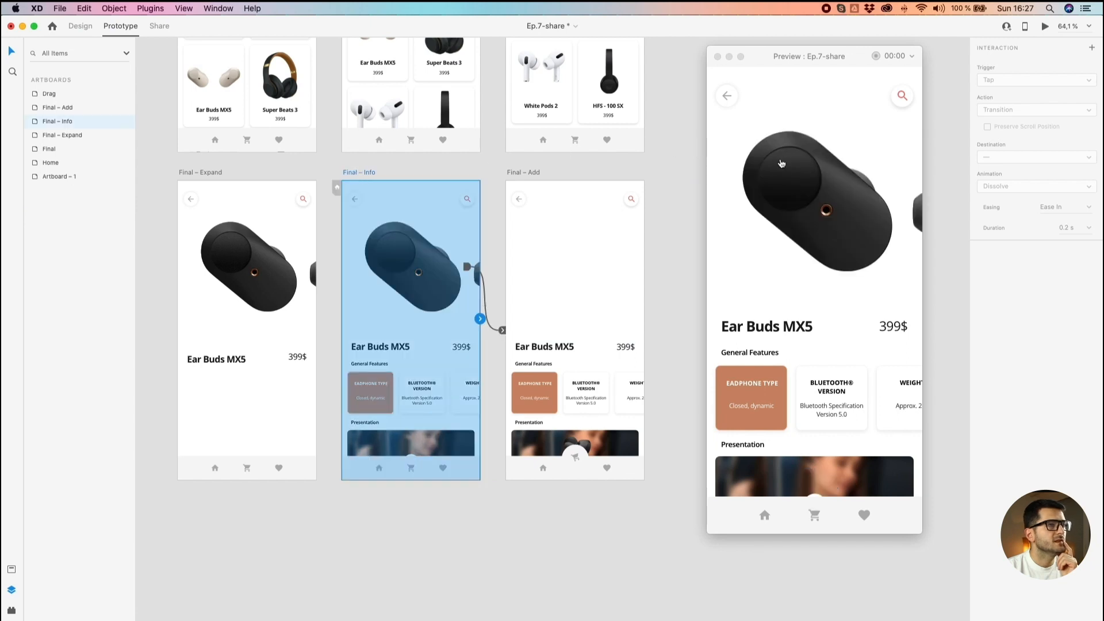
drag(783, 169, 870, 151)
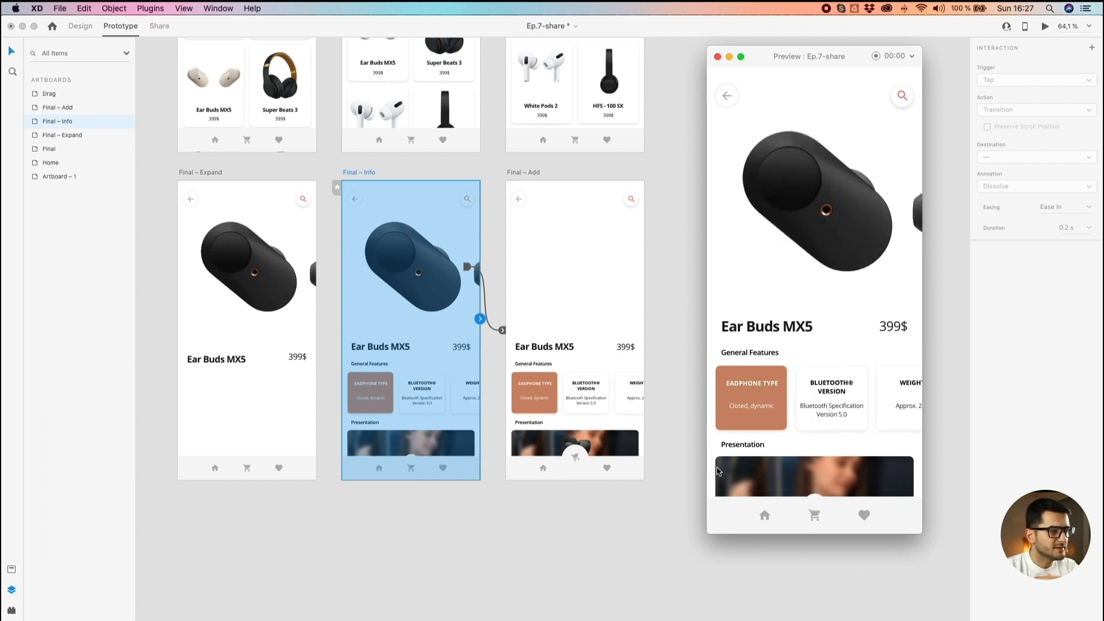
Step: Examine the Presentation image, tab4, and how the menu bar covers it on Final – Info, using design mode
scroll(405, 486, up, 10)
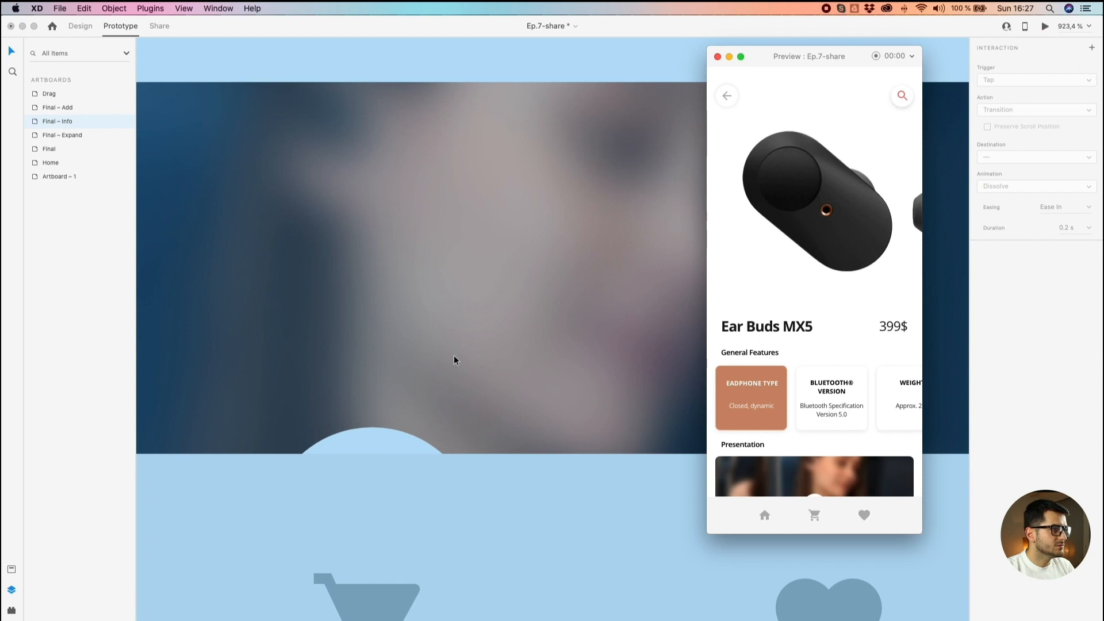
scroll(454, 355, down, 5)
click(284, 283)
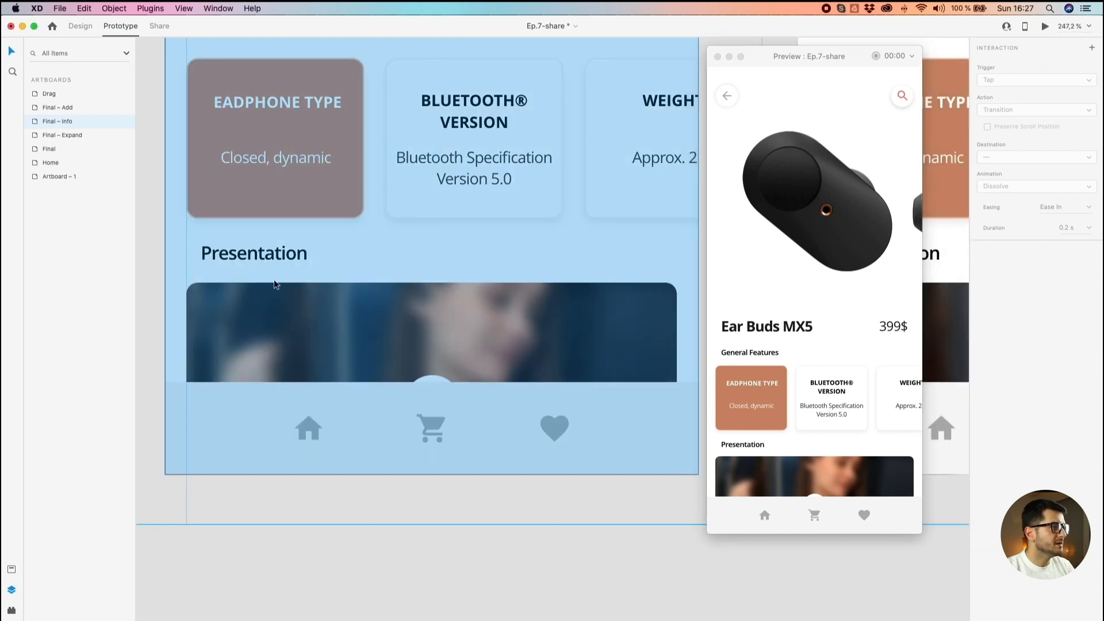
double_click(234, 257)
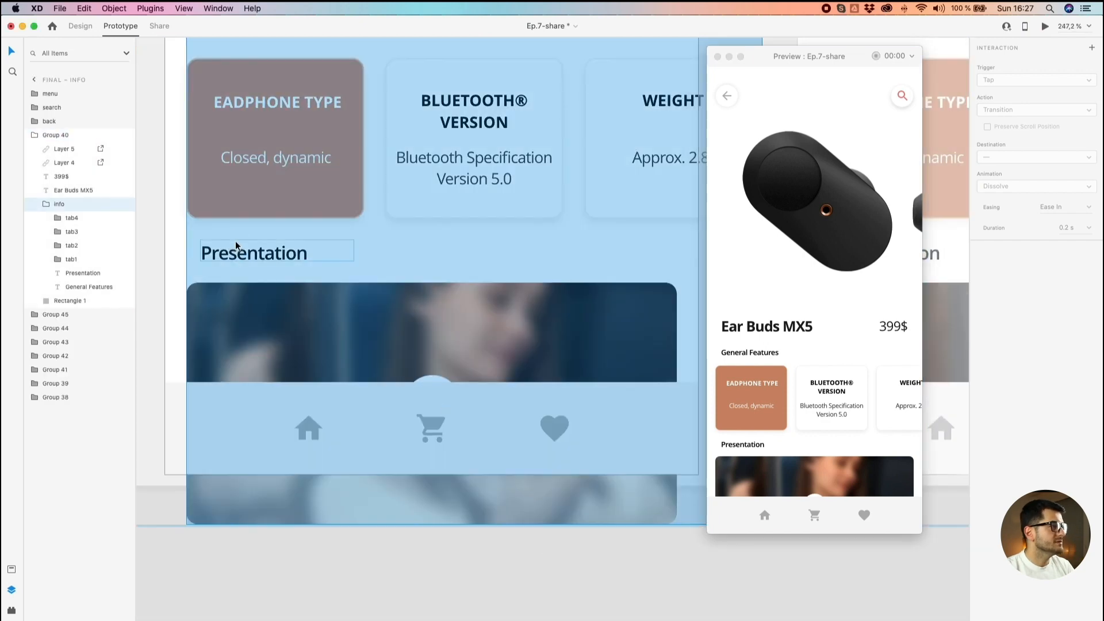
click(78, 33)
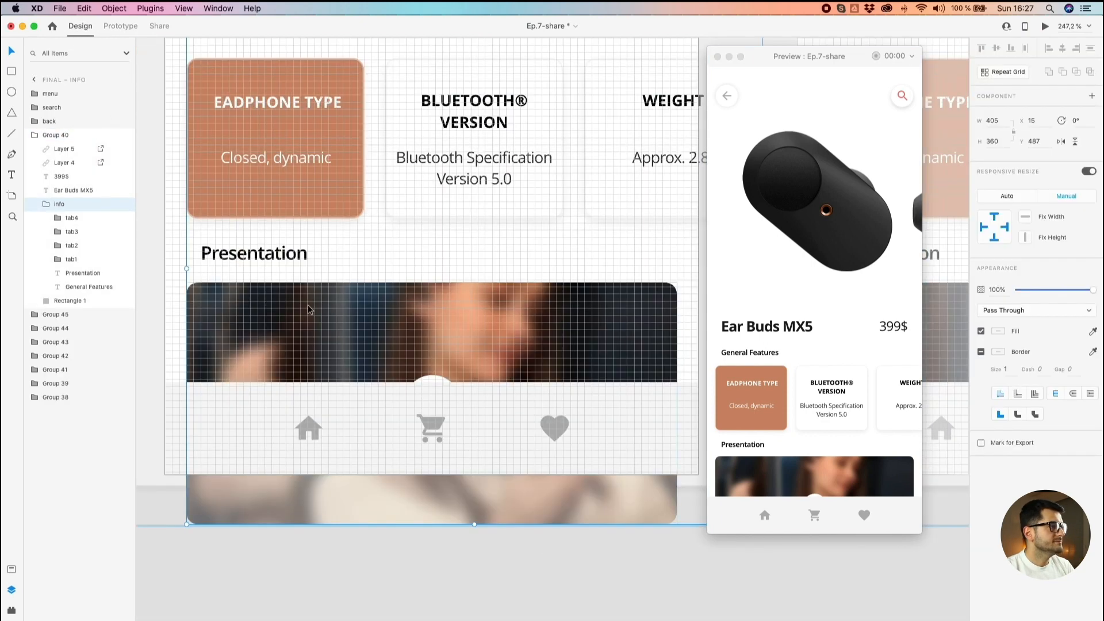
click(444, 362)
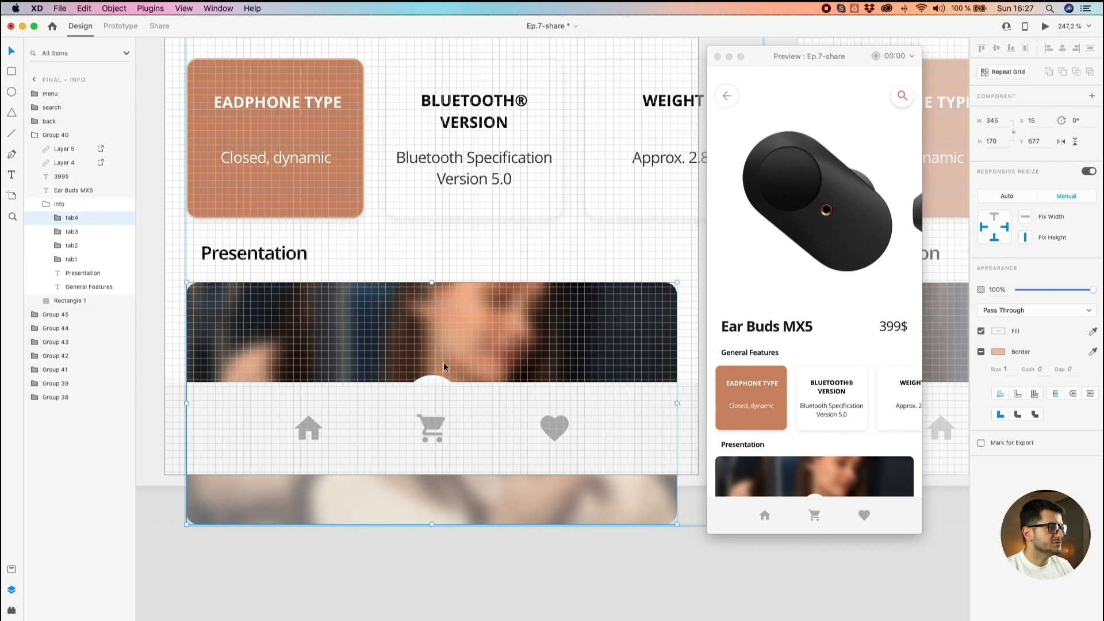
scroll(436, 374, up, 5)
scroll(435, 373, down, 10)
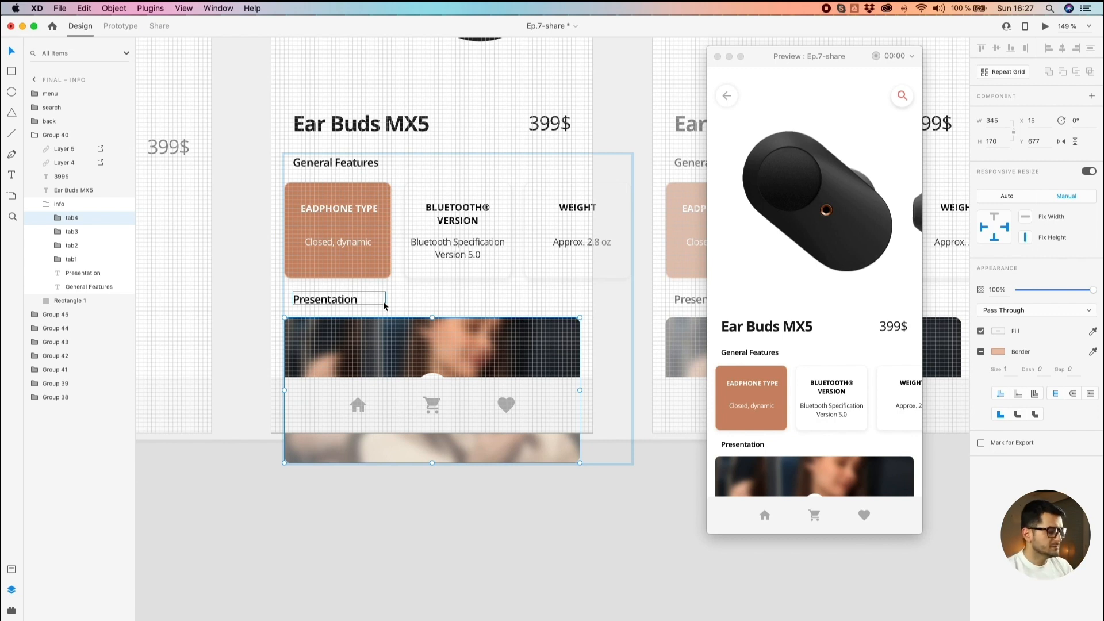
scroll(384, 306, down, 4)
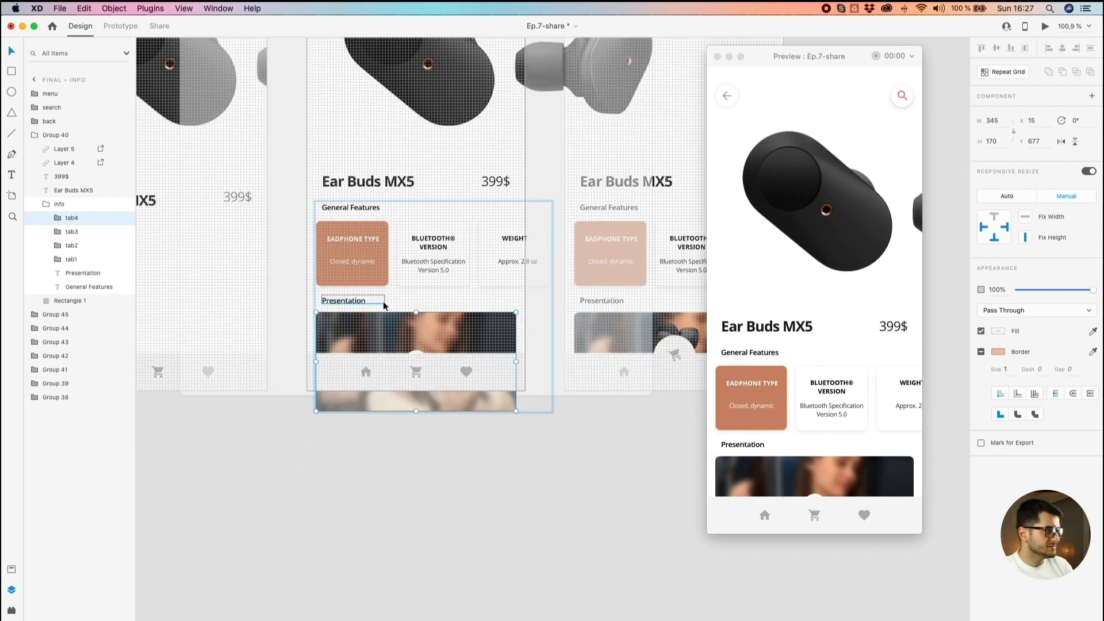
scroll(384, 302, down, 2)
Step: Test the drag interaction in the preview by pulling the large earbud down onto the cart icon
click(477, 446)
drag(651, 457, 588, 468)
drag(824, 216, 812, 490)
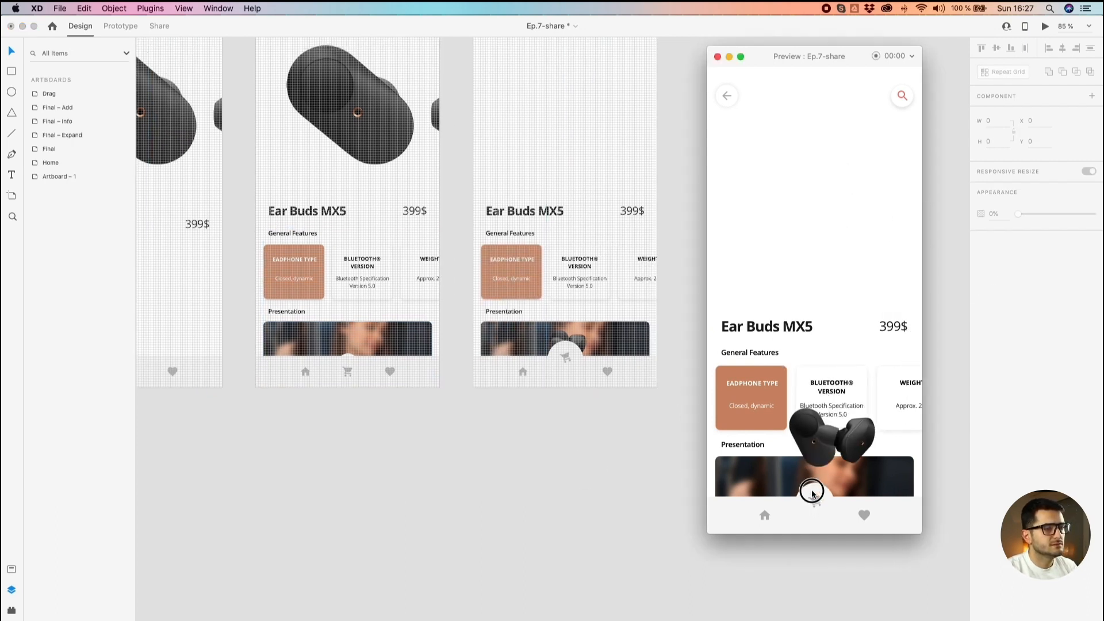
click(658, 447)
Step: Duplicate the Final – Add artboard and place the copy beside the original in the same row
scroll(639, 460, down, 2)
drag(639, 459, 509, 516)
scroll(531, 449, down, 1)
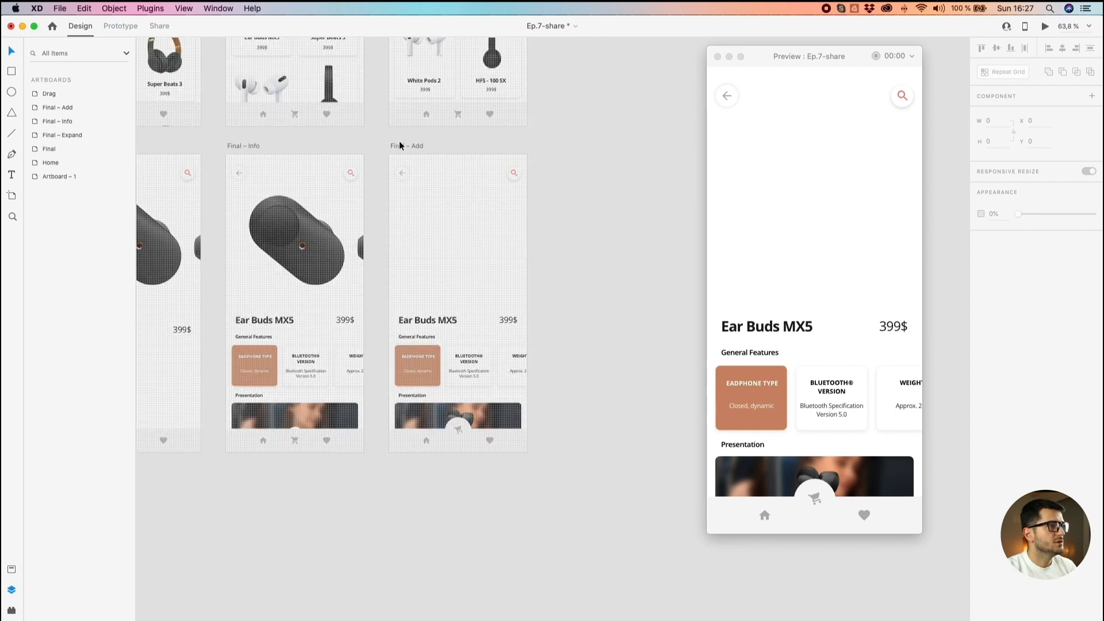
drag(397, 146, 573, 150)
scroll(643, 513, right, 3)
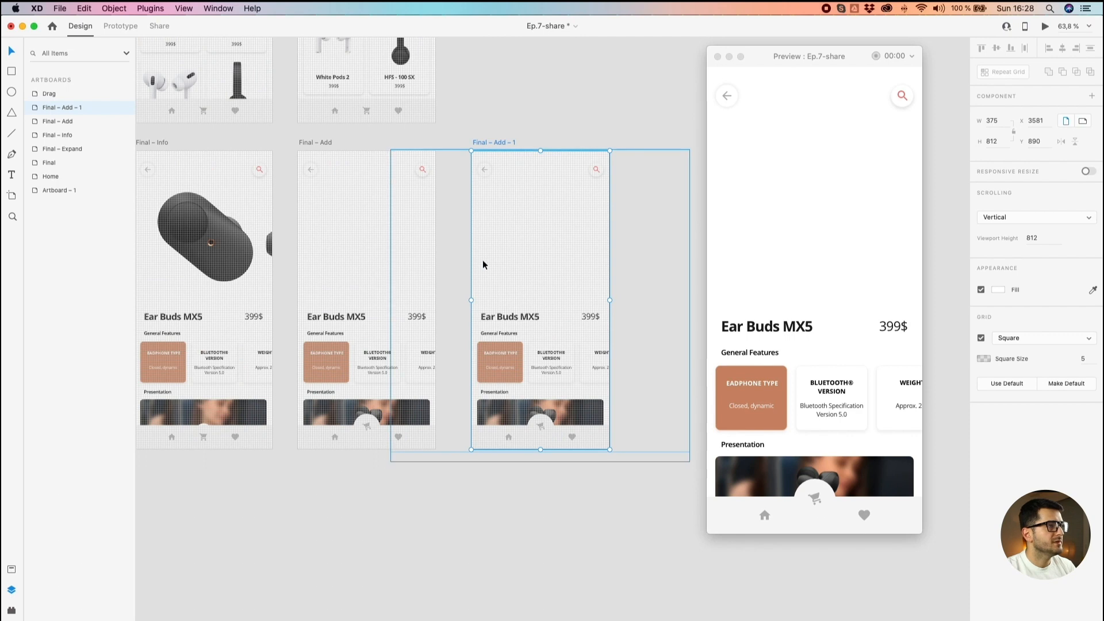
Step: Rename the duplicated artboard Final – New and shift it slightly closer to Final – Add, to X 3573
click(497, 138)
click(508, 143)
double_click(509, 143)
key(Right)
key(BackSpace)
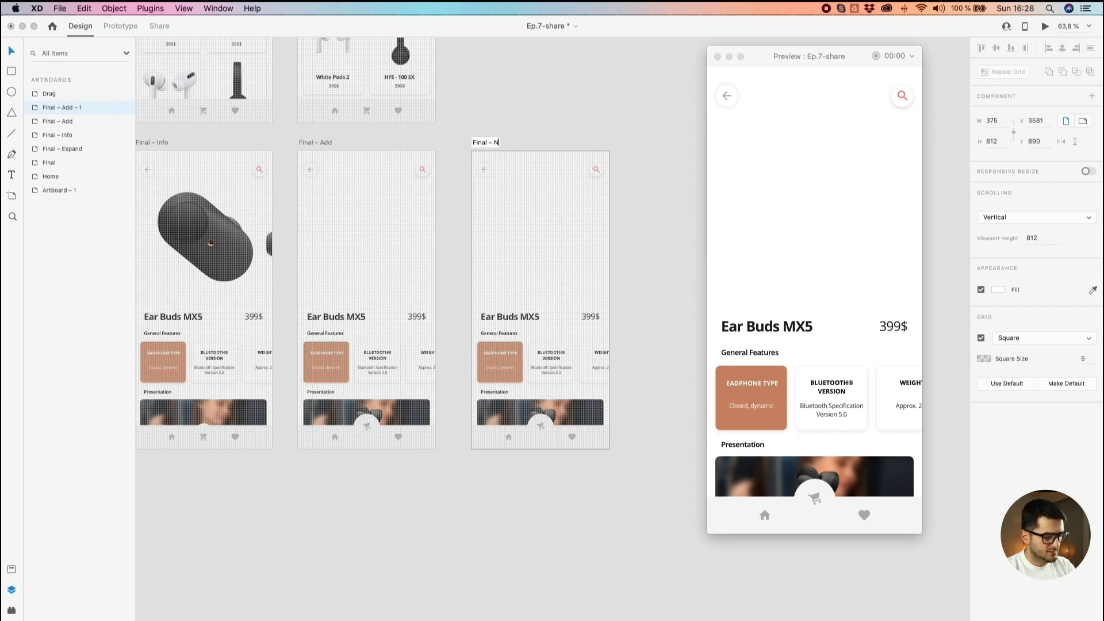
key(Return)
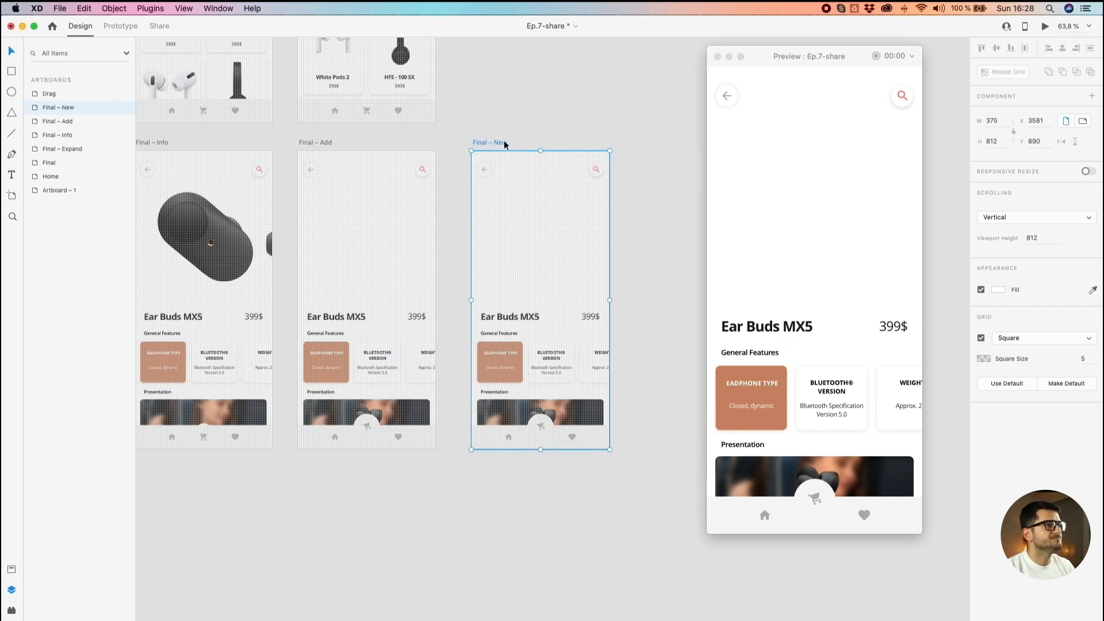
scroll(505, 142, up, 3)
click(479, 149)
drag(479, 150, 475, 150)
Step: On Final – New, lower Ellipse 4 from its raised position until it sits inside the menu bar
drag(555, 392, 544, 269)
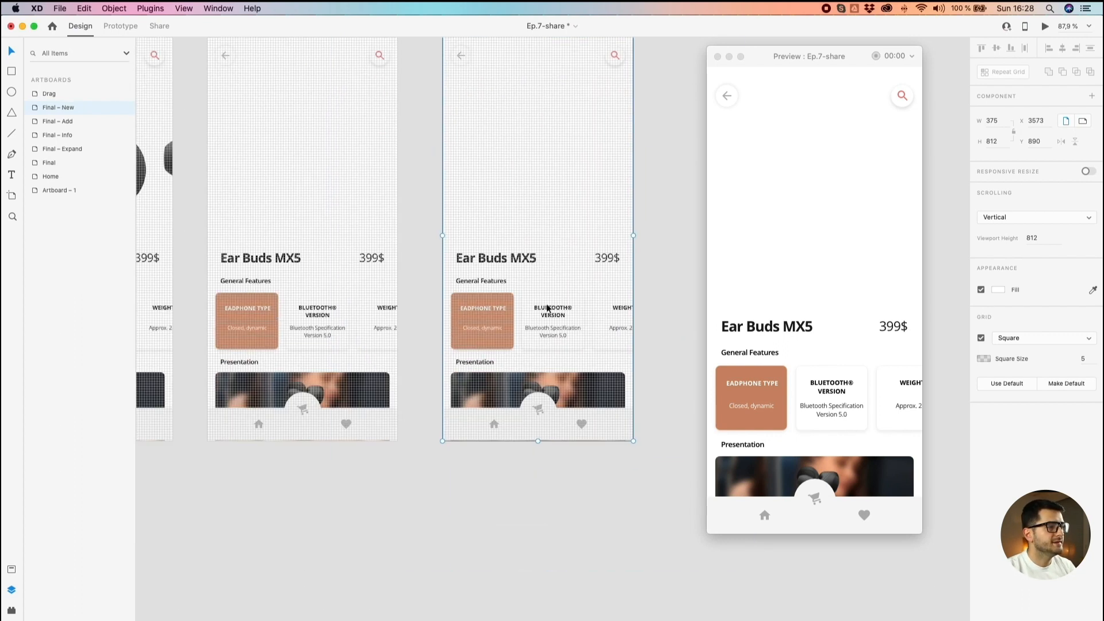
scroll(530, 420, up, 7)
super+click(568, 393)
drag(568, 389, 555, 432)
scroll(562, 424, up, 5)
Step: Lower the cart icon on Final – New into the menu bar, set its rotation to 0°, and place it at Y 770
click(542, 365)
double_click(540, 363)
drag(541, 363, 571, 402)
click(1081, 124)
text(0)
key(Return)
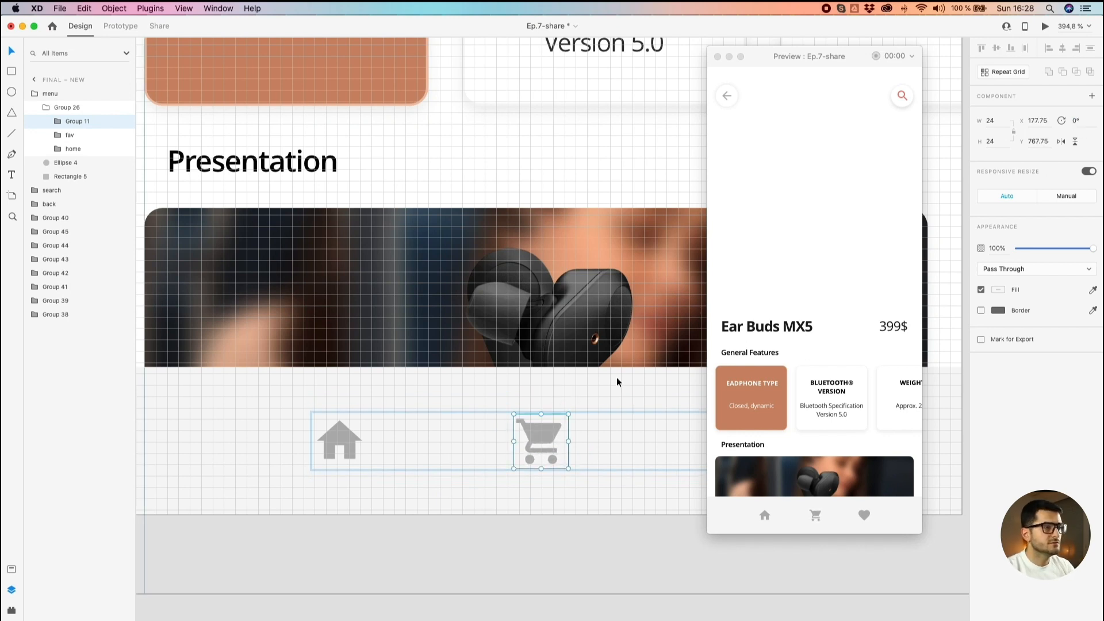
drag(539, 430, 547, 438)
Step: Try to align the top edges of the cart and home icons, and include the heart icon in the selection
scroll(520, 441, up, 4)
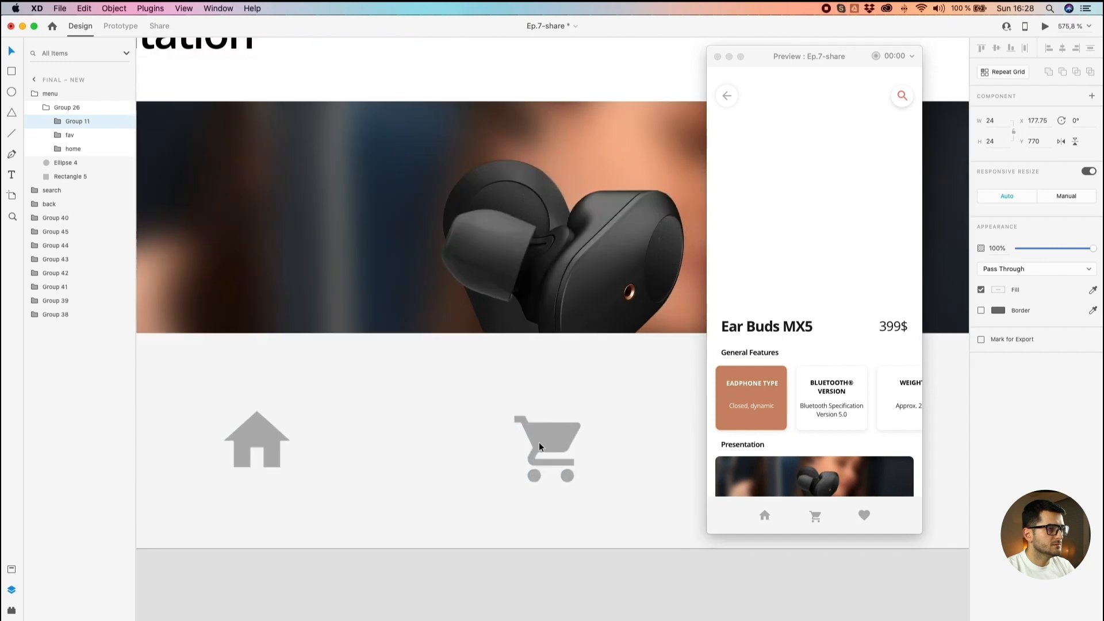
shift+click(248, 439)
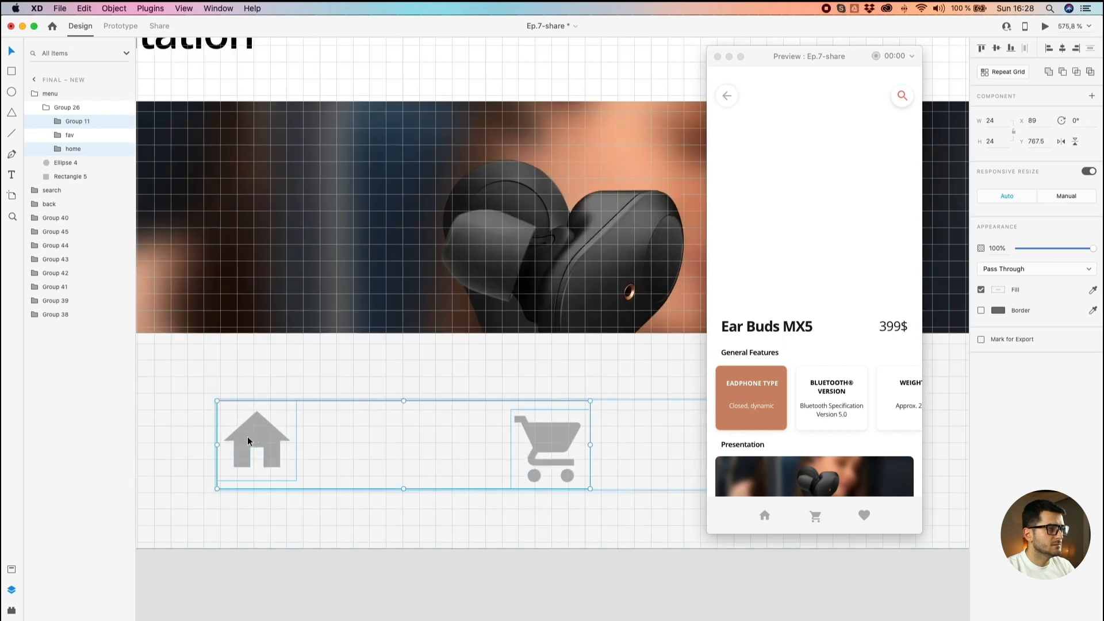
click(983, 49)
scroll(544, 373, down, 3)
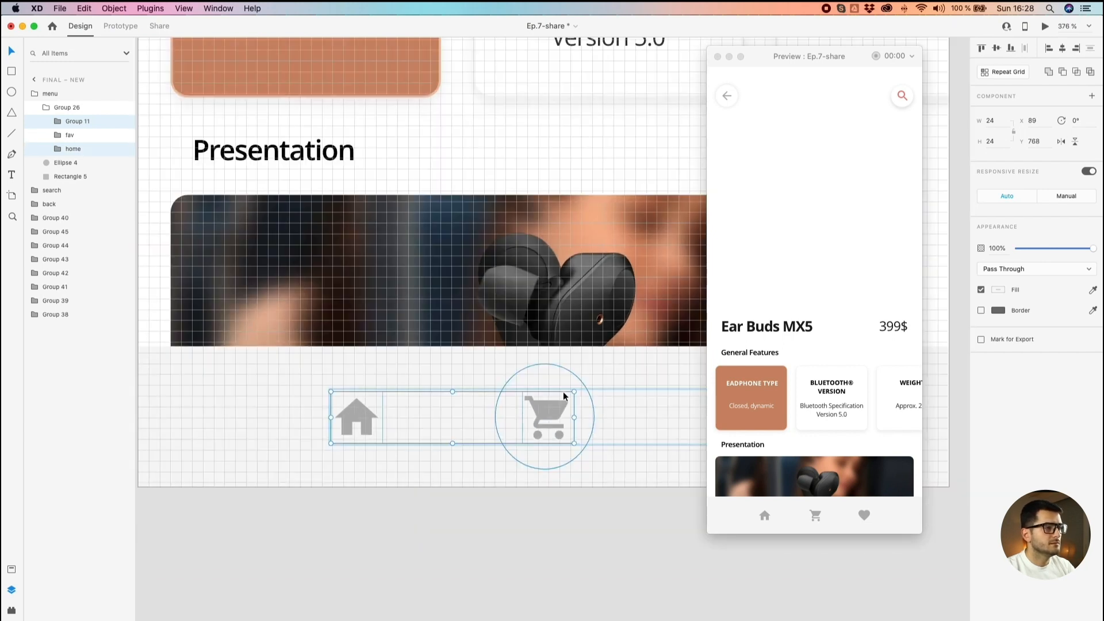
scroll(564, 392, right, 5)
shift+click(549, 386)
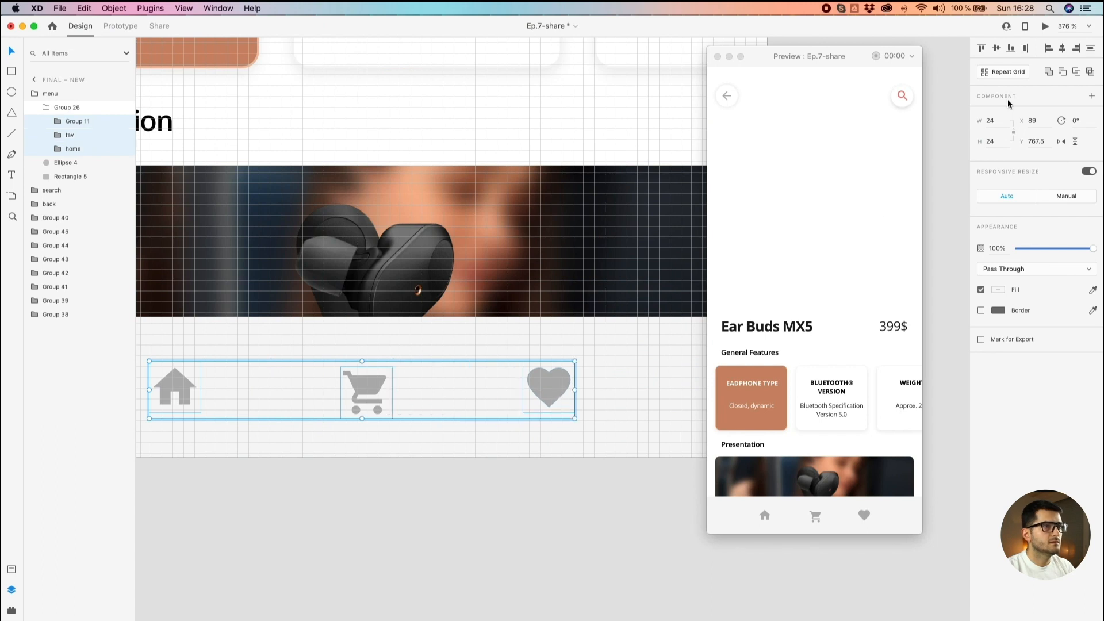
Step: Raise the cart icon to Y 769 and compare its height with the home icon
scroll(301, 389, up, 3)
scroll(449, 397, up, 5)
double_click(452, 402)
click(320, 368)
click(472, 384)
double_click(472, 383)
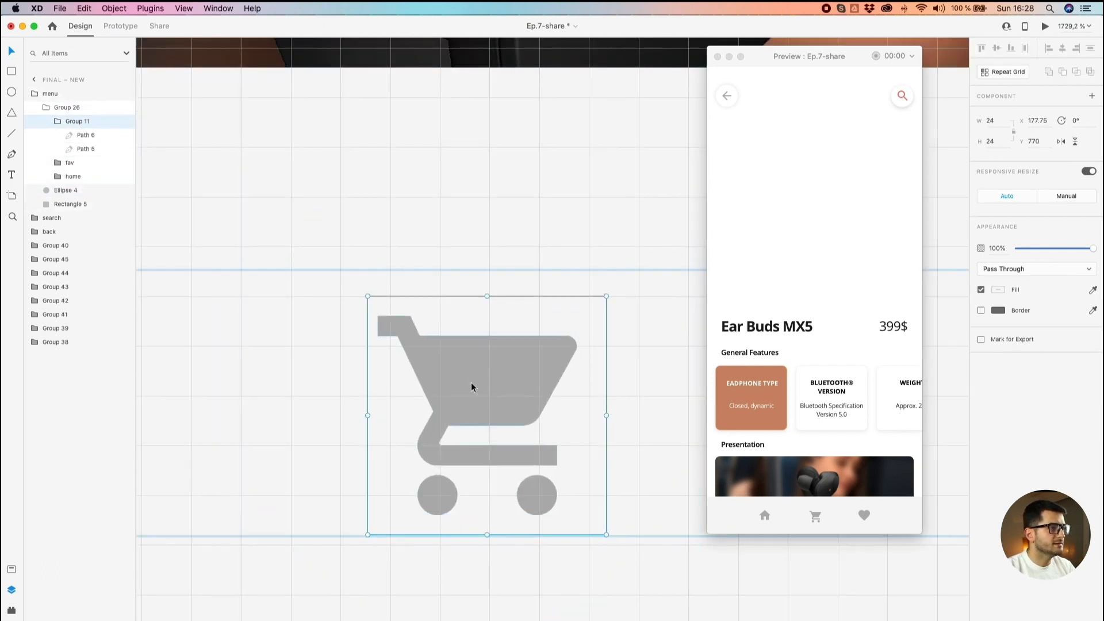
scroll(471, 379, down, 3)
shift+click(184, 371)
scroll(467, 362, up, 3)
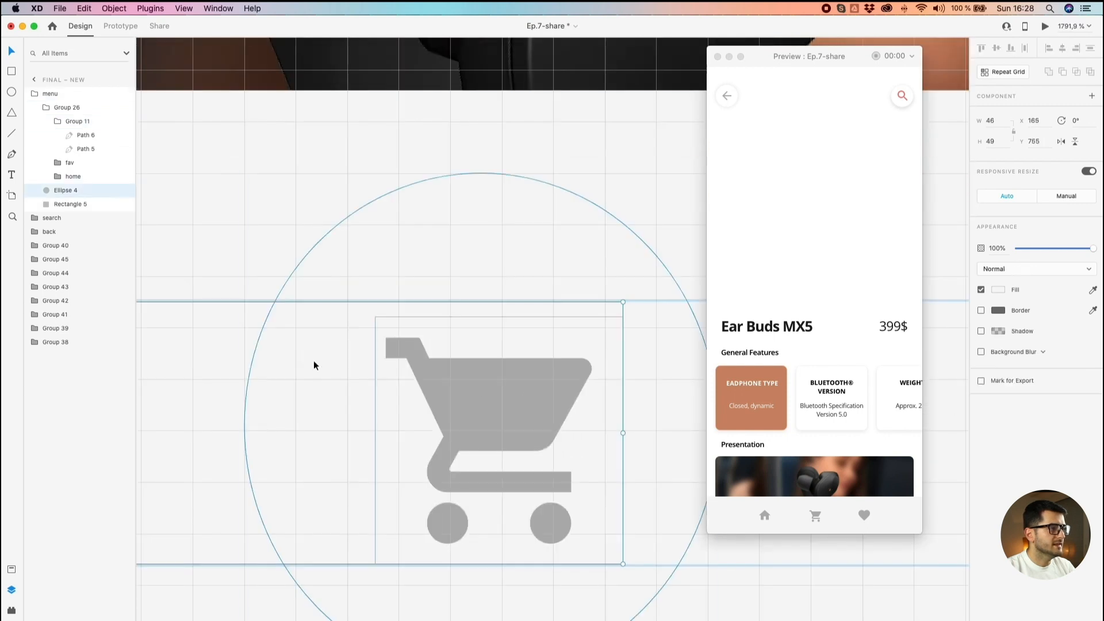
Step: Try the cart icon at X 177, undo that, and raise it to Y 768 level with the home and heart icons
click(471, 368)
click(1045, 118)
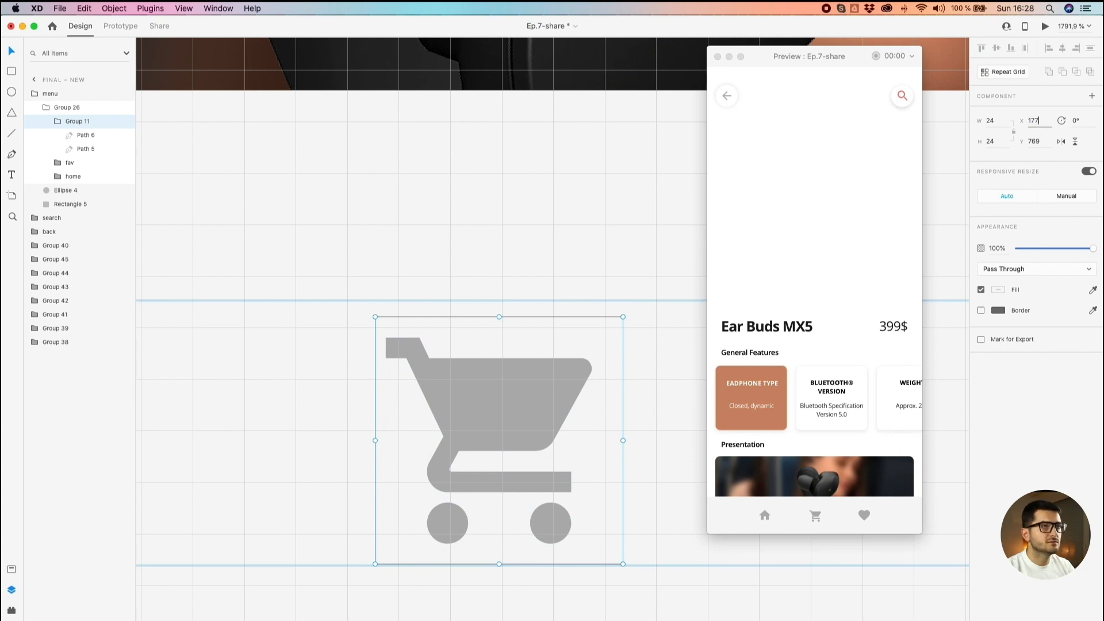
key(Return)
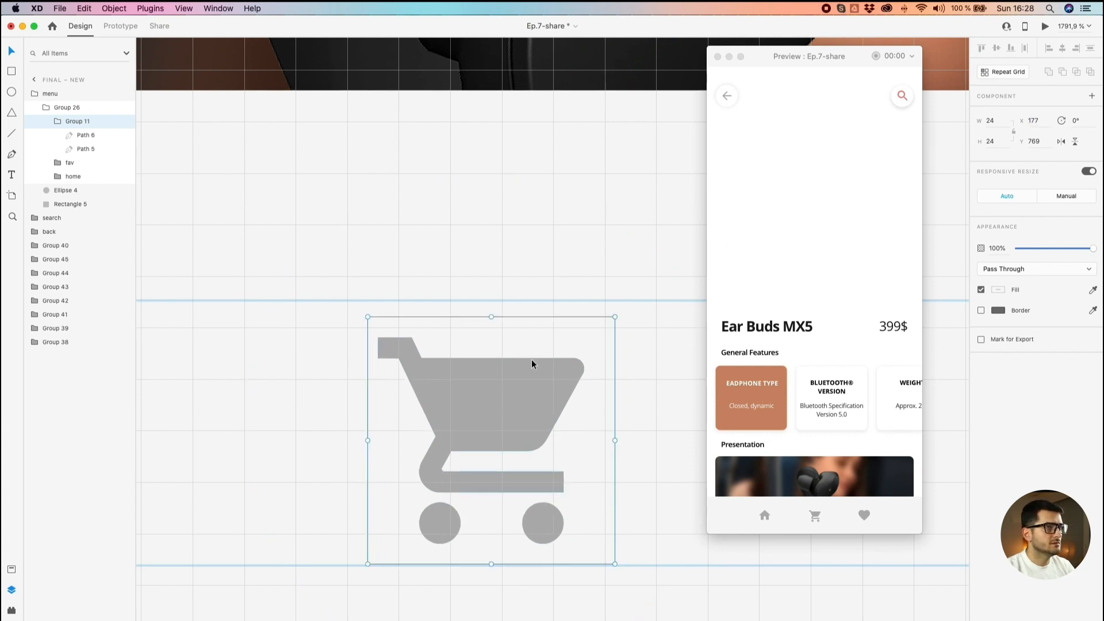
key(super+z)
drag(530, 388, 531, 378)
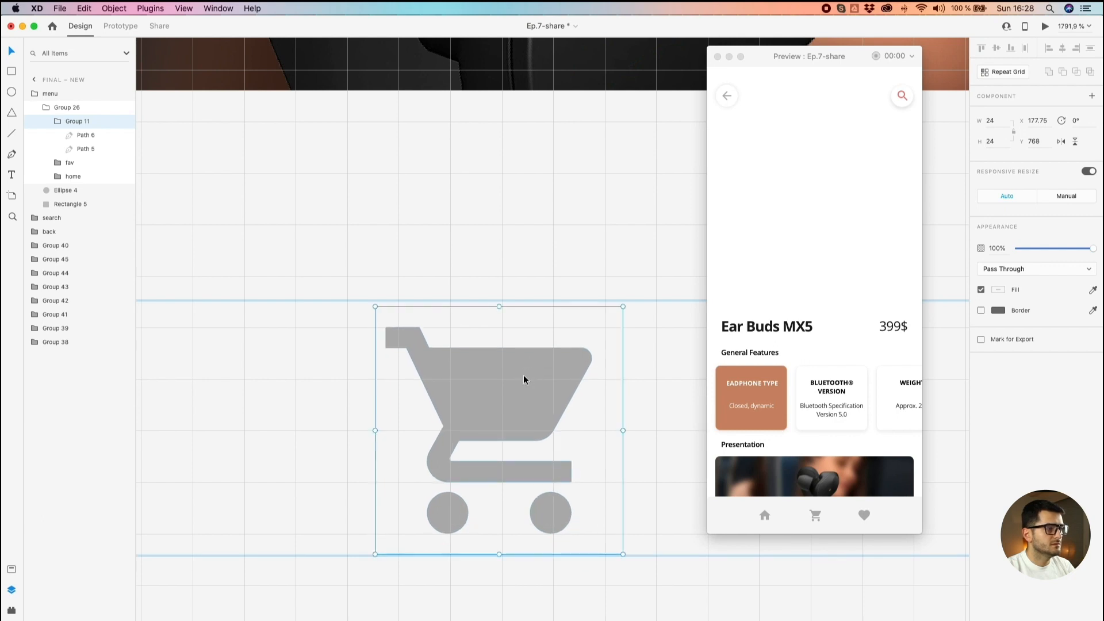
scroll(523, 375, down, 5)
shift+click(296, 373)
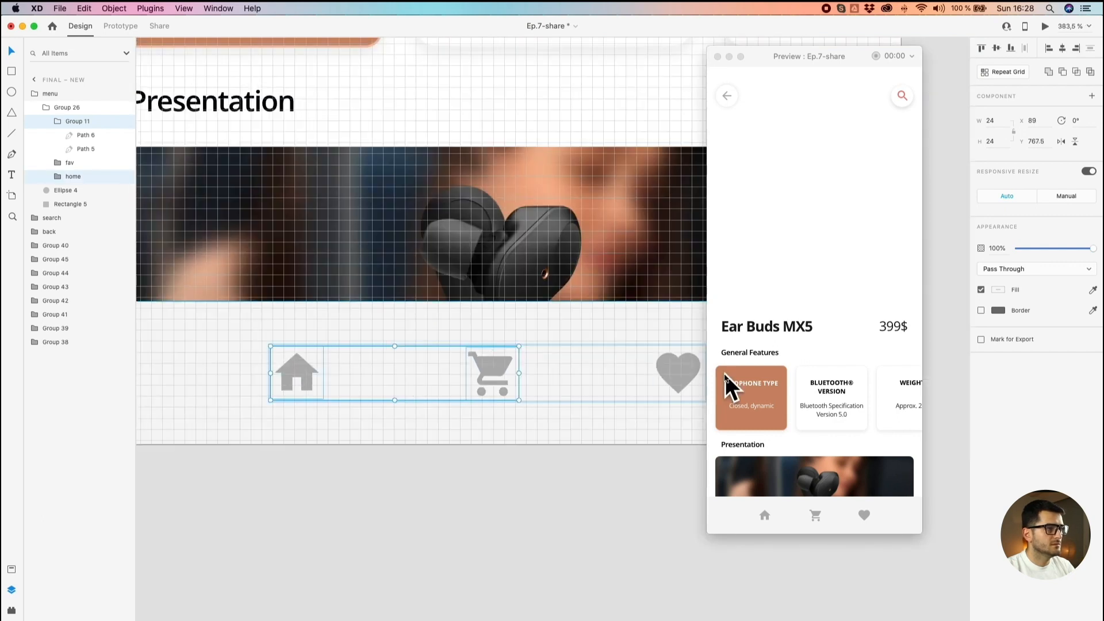
shift+click(692, 372)
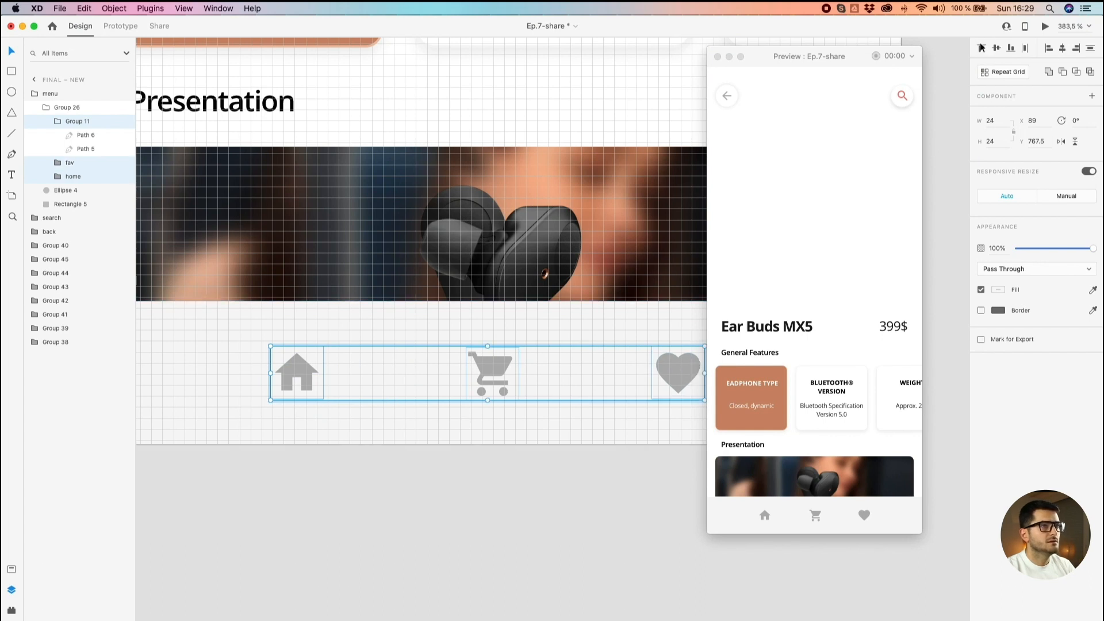
Step: Try deleting the menu bar's background, Rectangle 5, on Final – New, and undo the deletion
scroll(307, 576, down, 10)
drag(317, 558, 530, 410)
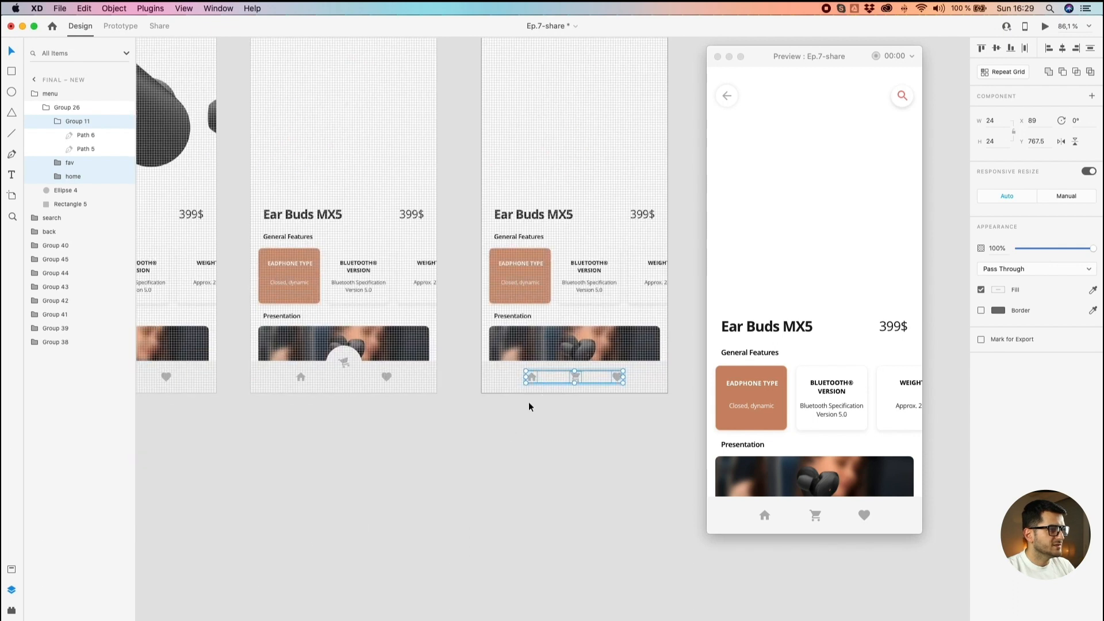
click(488, 388)
key(Delete)
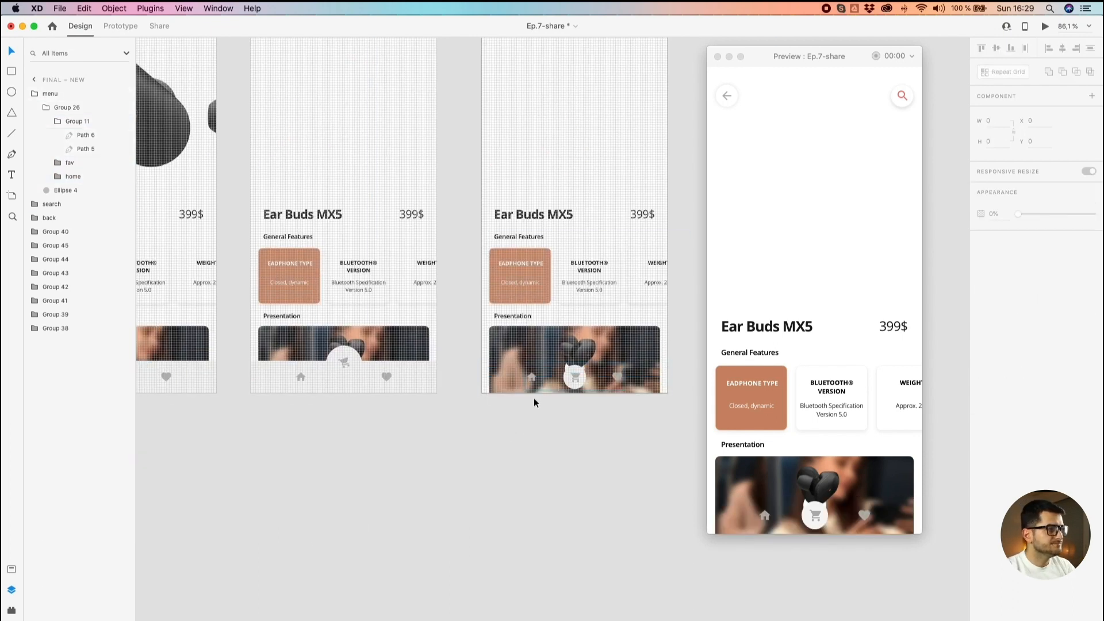
key(super+z)
Step: Replace the whole menu group on Final – New with a clean copy of the menu bar from another artboard
click(404, 444)
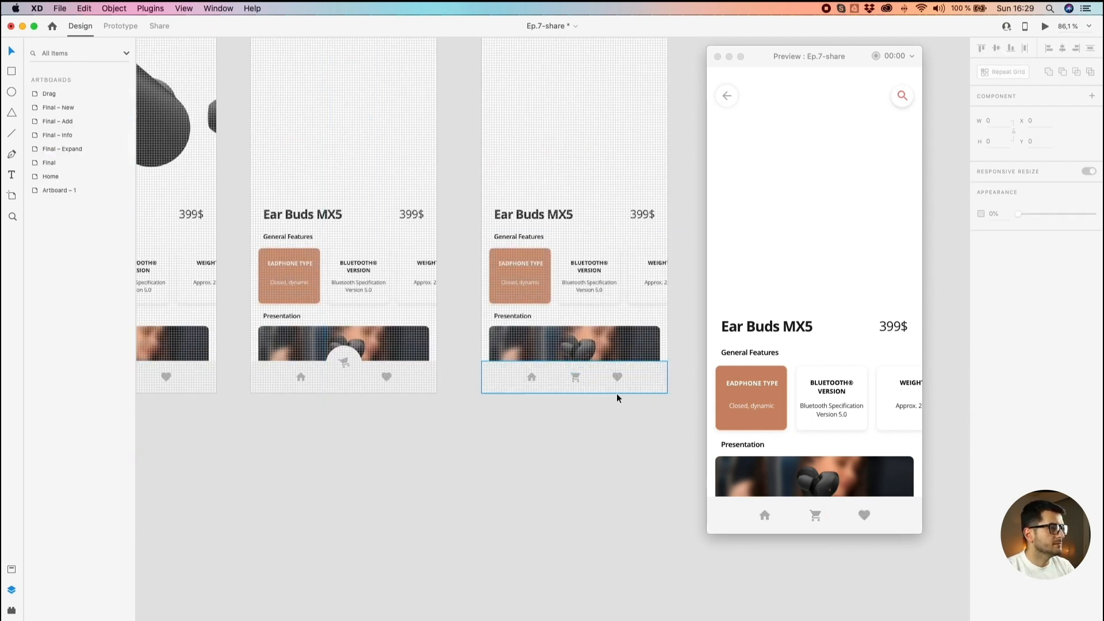
click(525, 373)
key(Delete)
drag(339, 404, 179, 397)
click(416, 345)
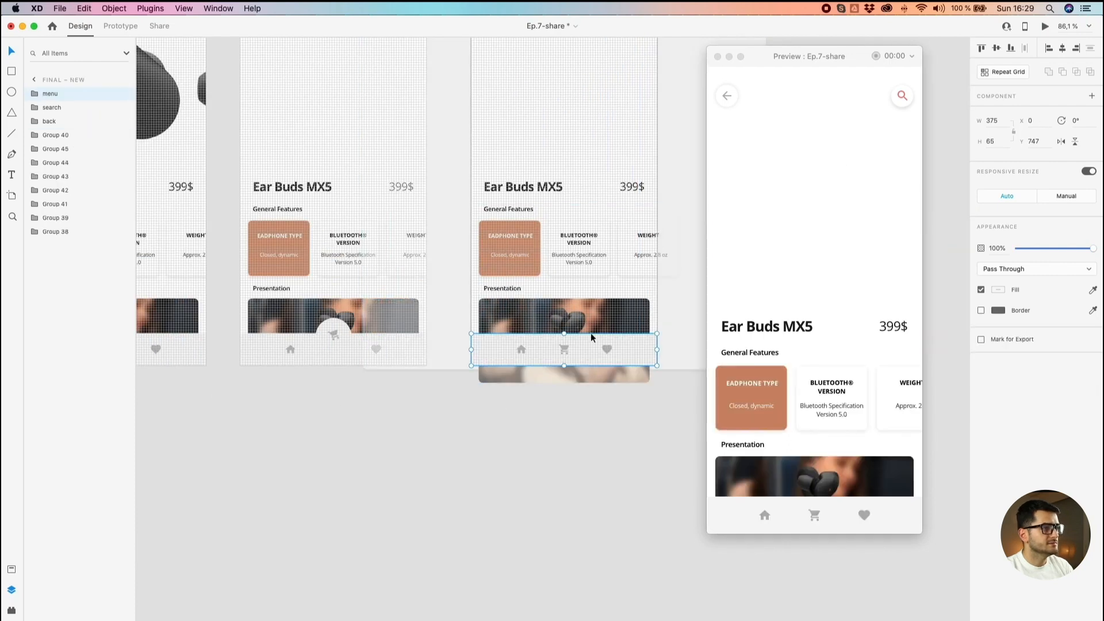
Step: Try lowering the two earbud images in Group 40 on Final – New, and undo the moves
scroll(592, 334, up, 5)
click(539, 312)
double_click(540, 311)
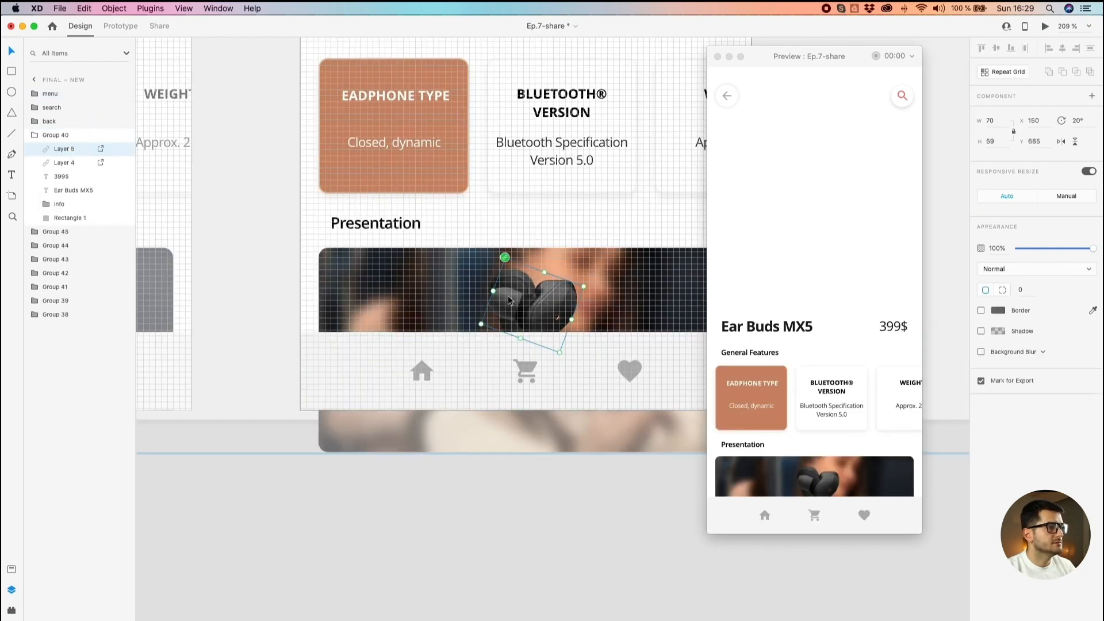
drag(535, 309, 534, 333)
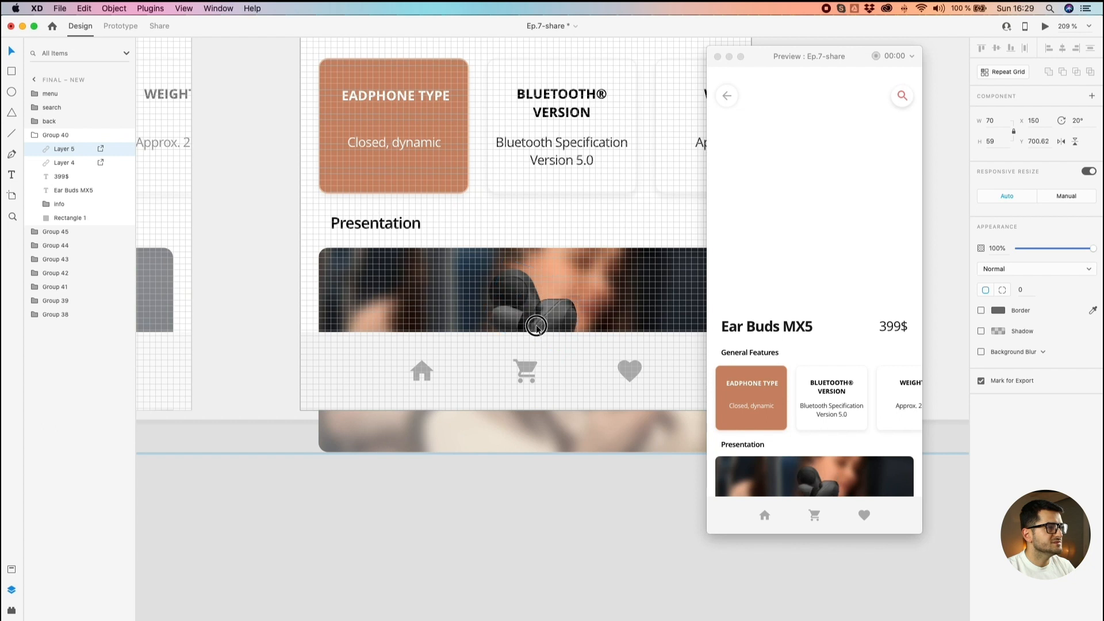
shift+click(519, 281)
drag(519, 281, 520, 287)
key(super+z)
key(super+z)
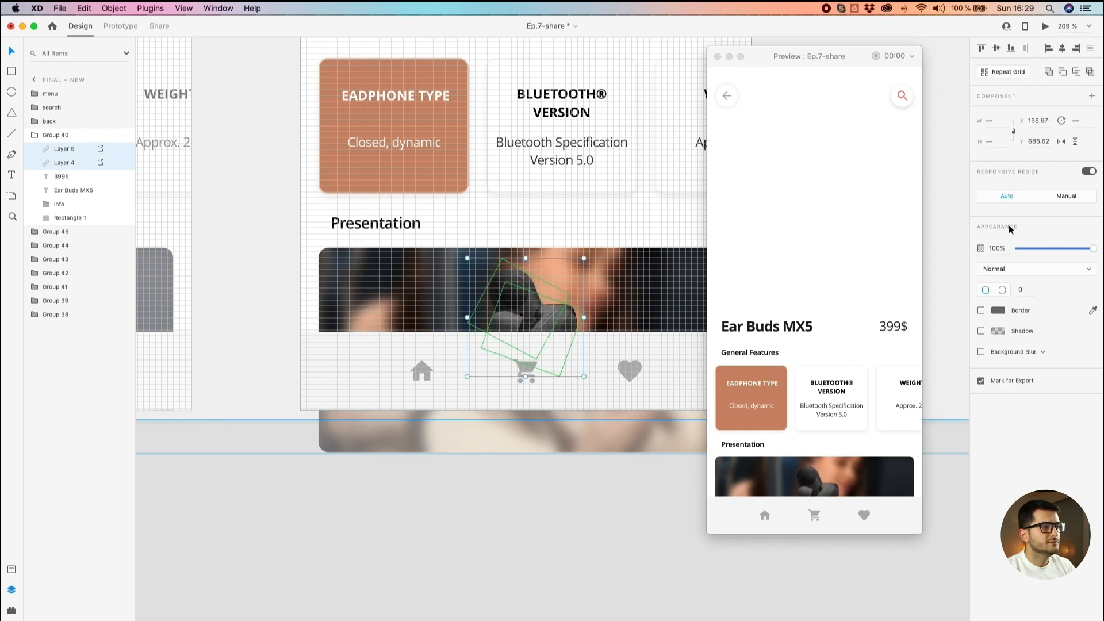
Step: Set the opacity of both earbud images, Layer 5 and Layer 4, on Final – New to 0% and lower them to Y 740
shift+click(78, 165)
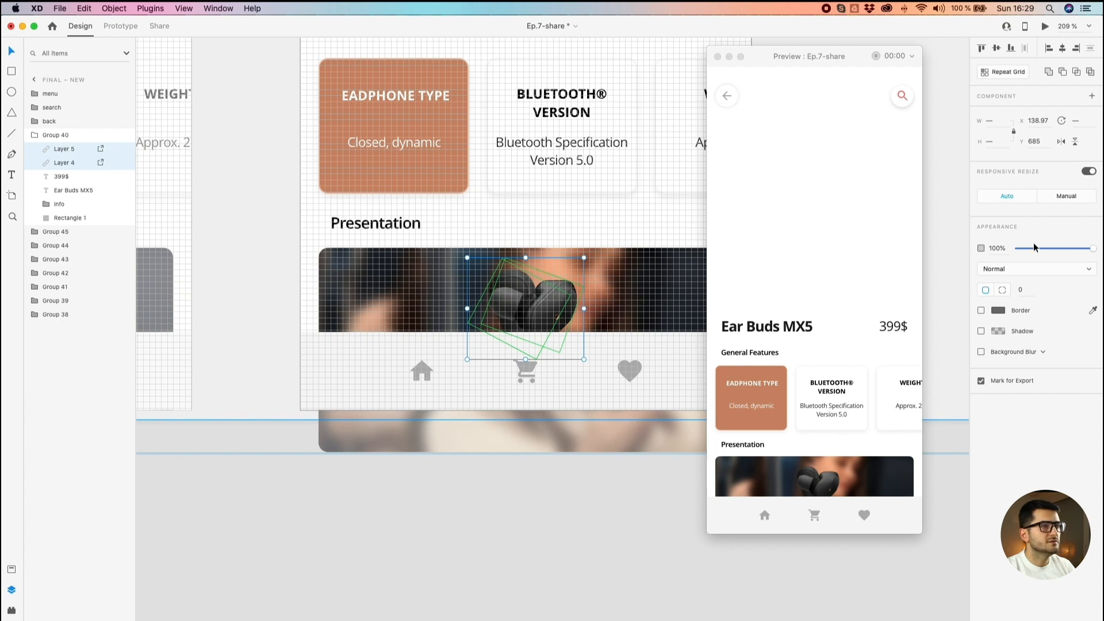
drag(1035, 247, 882, 246)
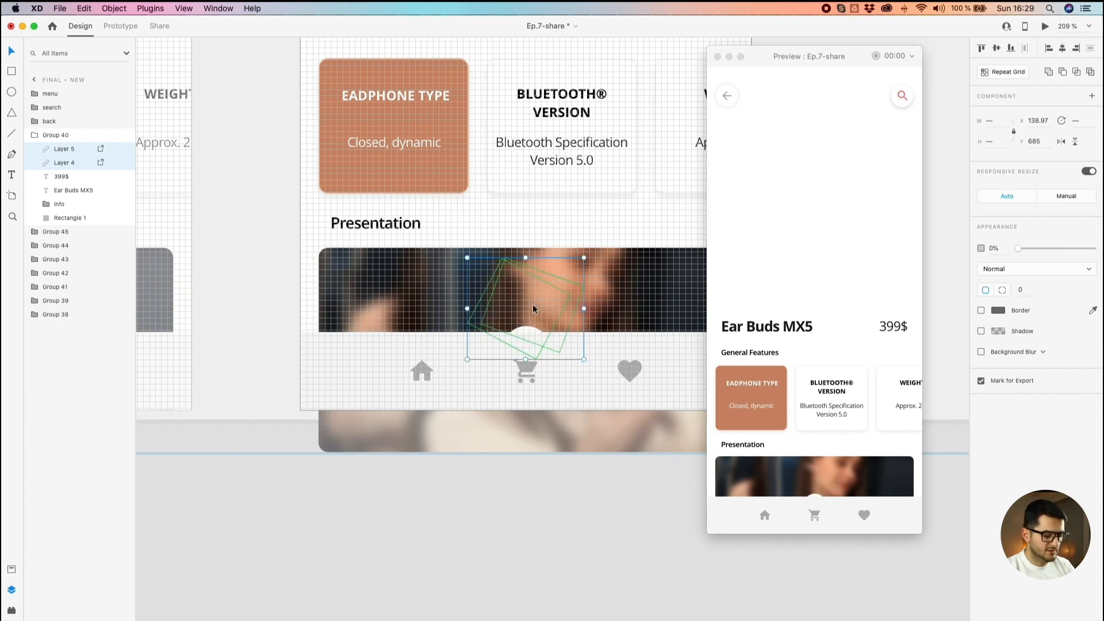
key(shift+Down)
key(shift+Down)
key(shift+Down)
key(shift+Down)
key(shift+Down)
key(Down)
key(Down)
key(Down)
key(Down)
key(Down)
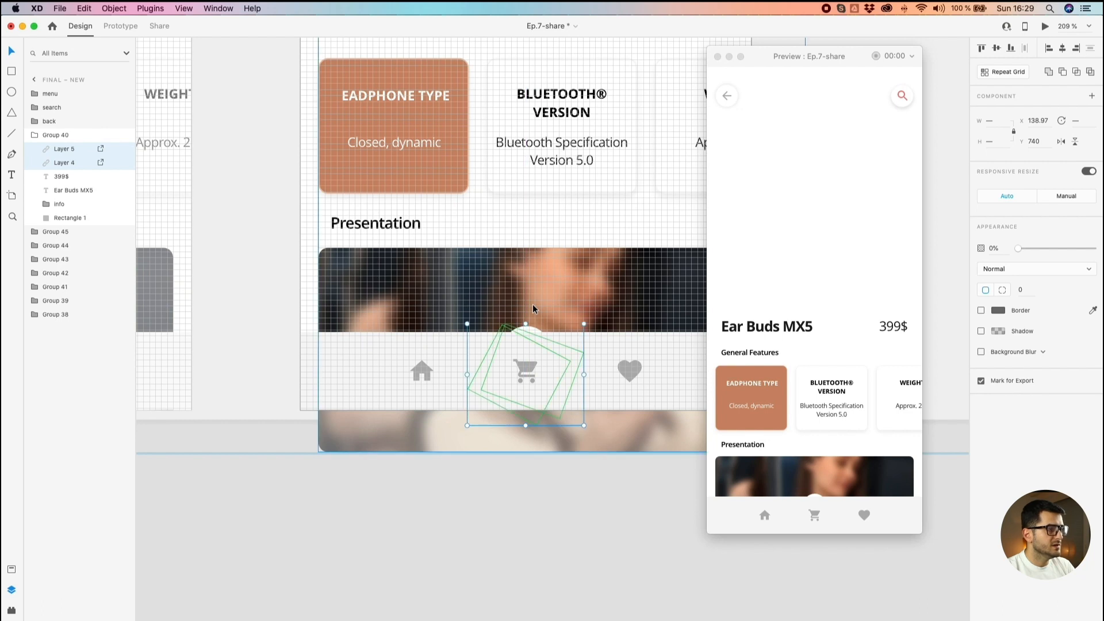
scroll(536, 303, down, 3)
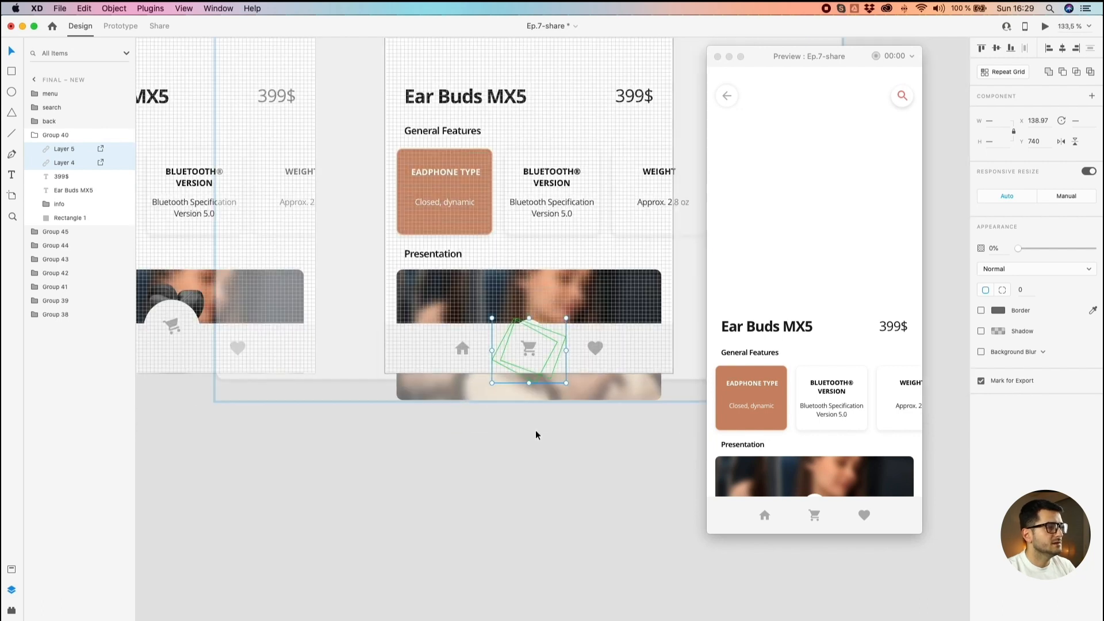
click(534, 464)
Step: Link the whole Final – Add artboard to Final – New with a prototype interaction
scroll(541, 497, down, 4)
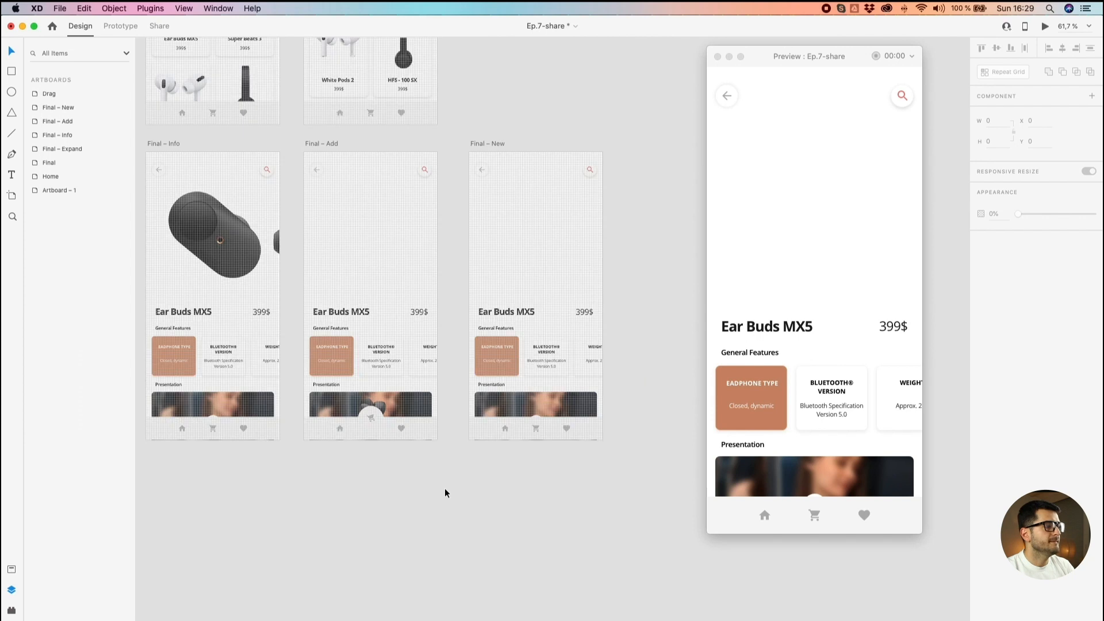
scroll(445, 493, left, 5)
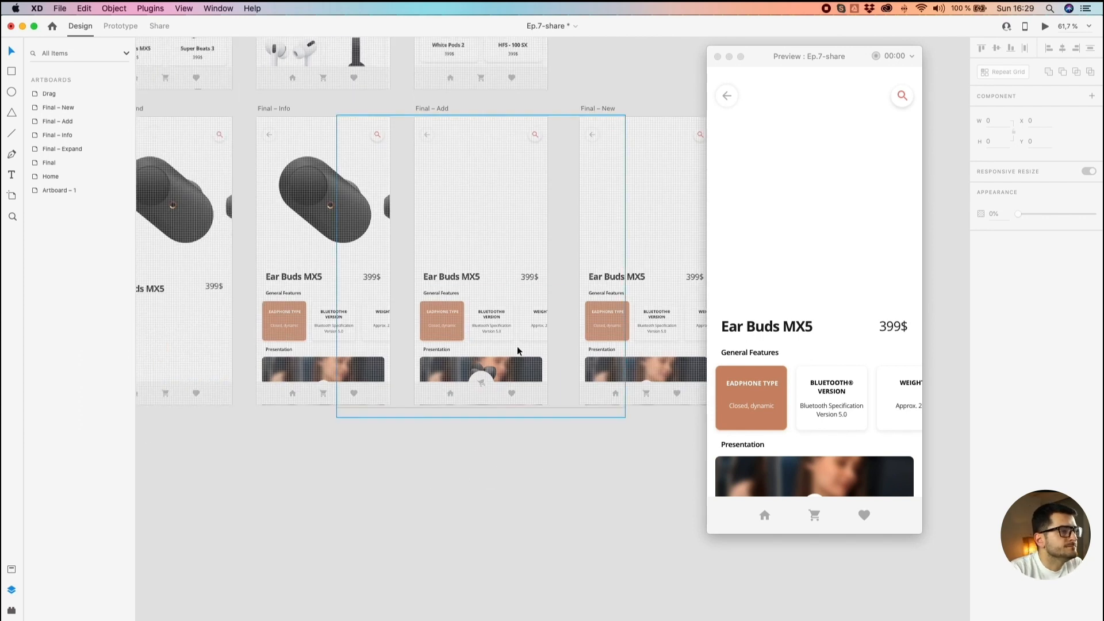
click(275, 108)
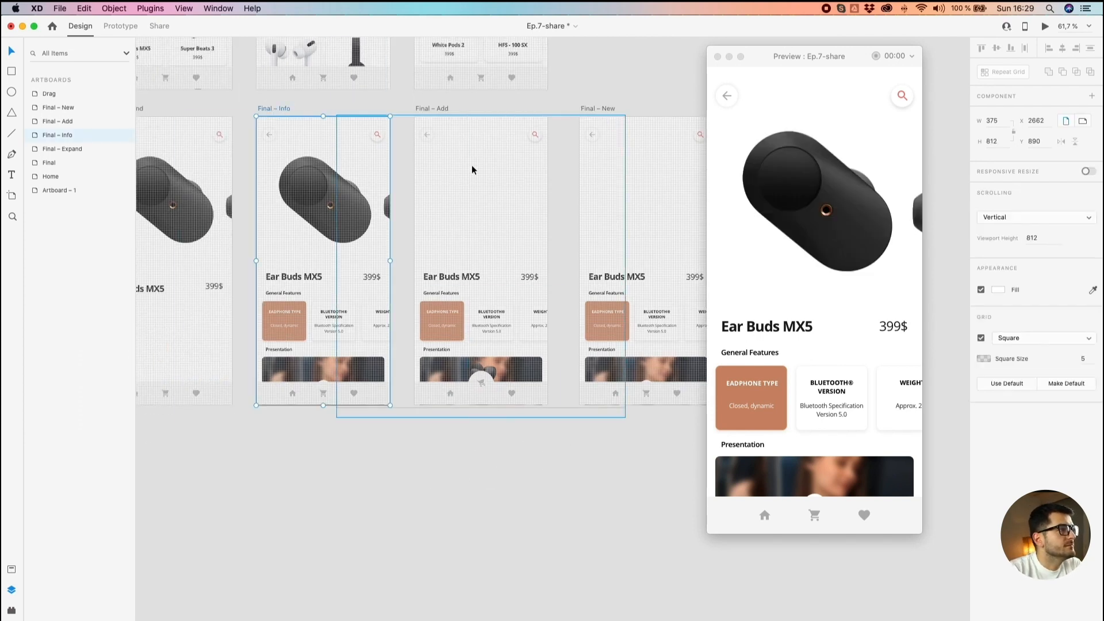
click(424, 107)
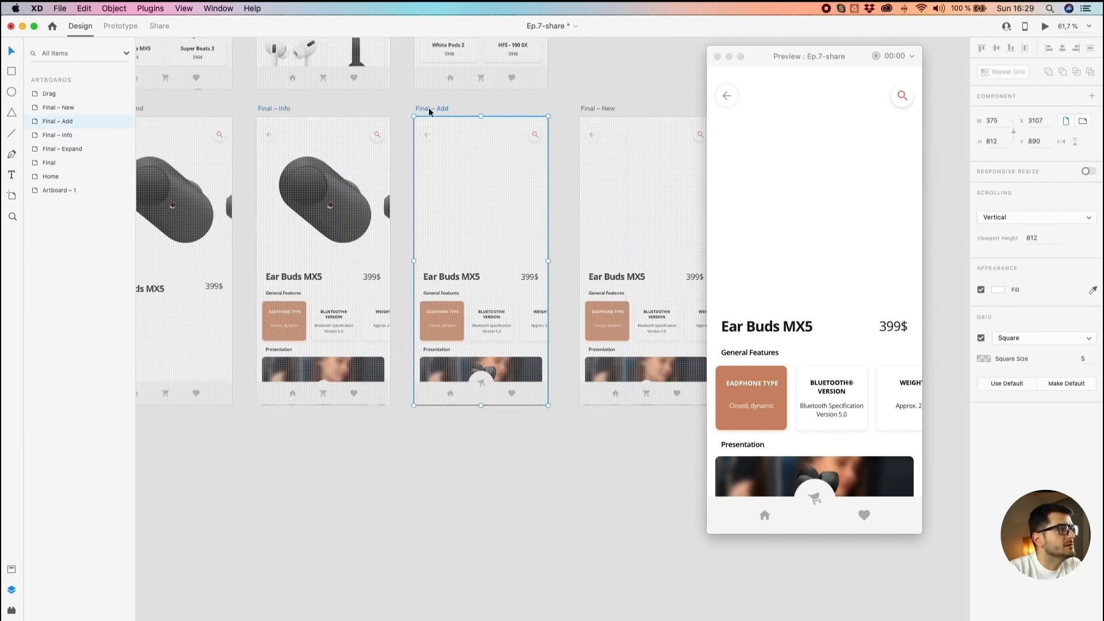
click(120, 26)
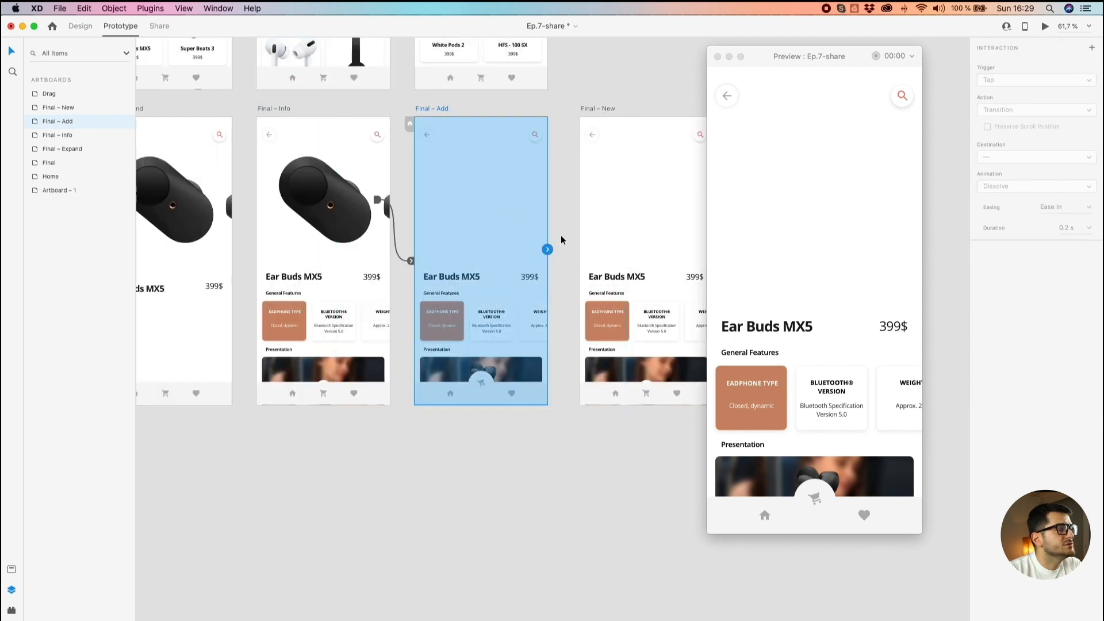
drag(547, 250, 632, 224)
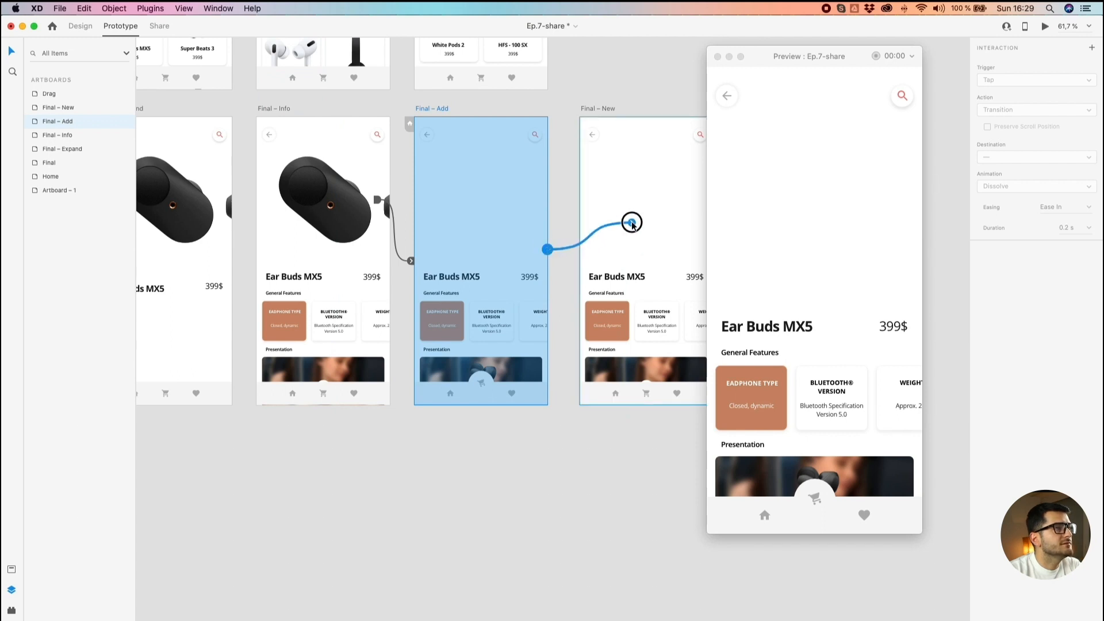
drag(633, 224, 631, 222)
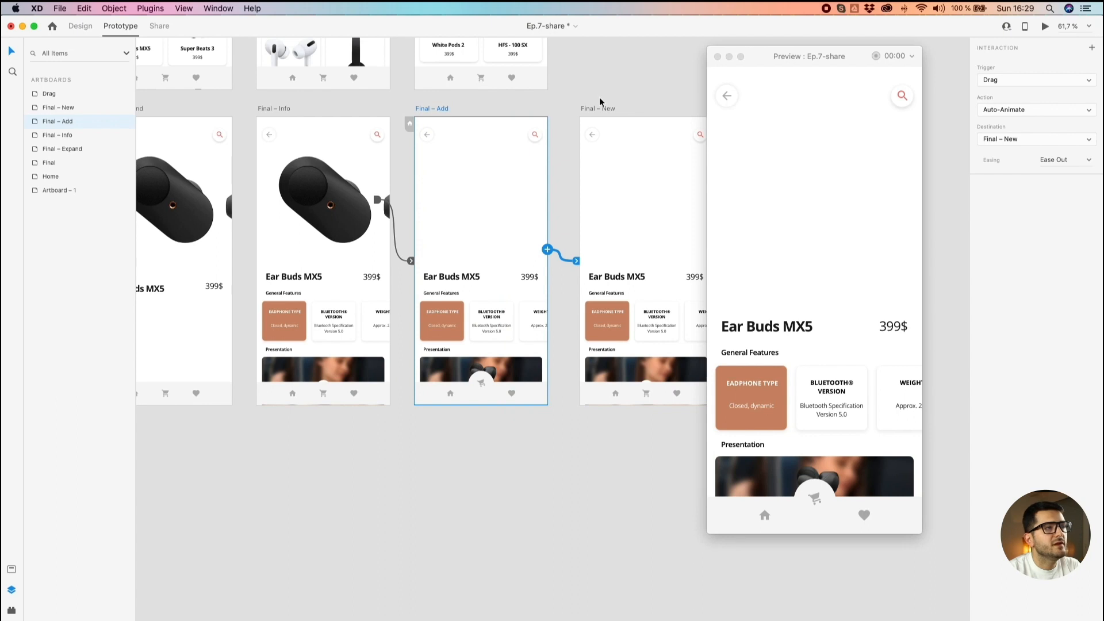
Step: Give the Final – Add interaction a Time trigger, Snap easing and a 0.2 s duration
click(1026, 81)
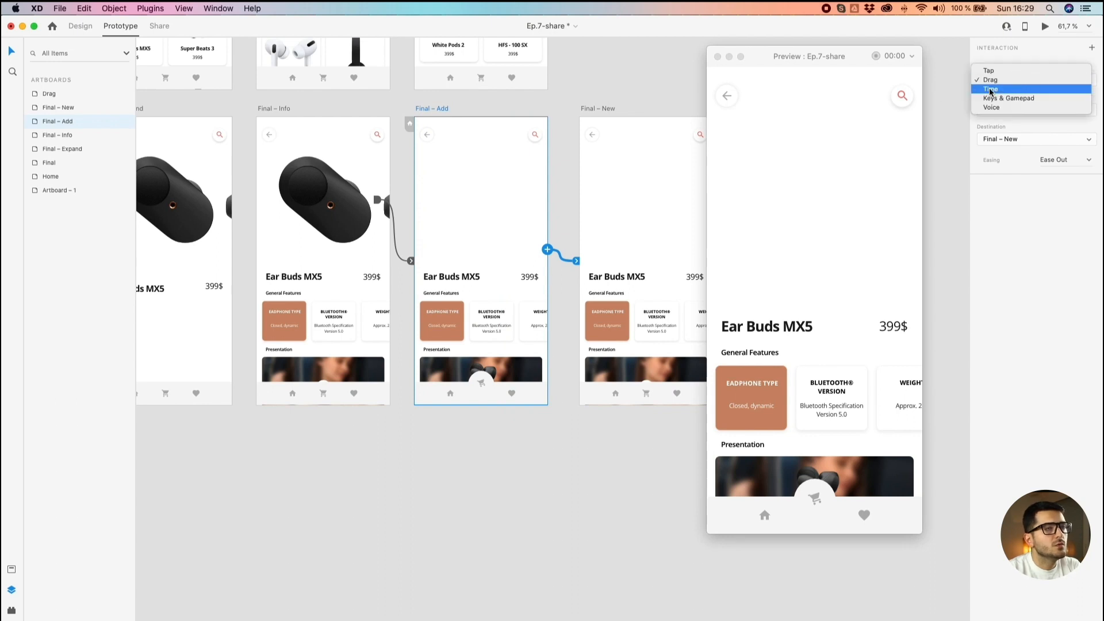
click(990, 90)
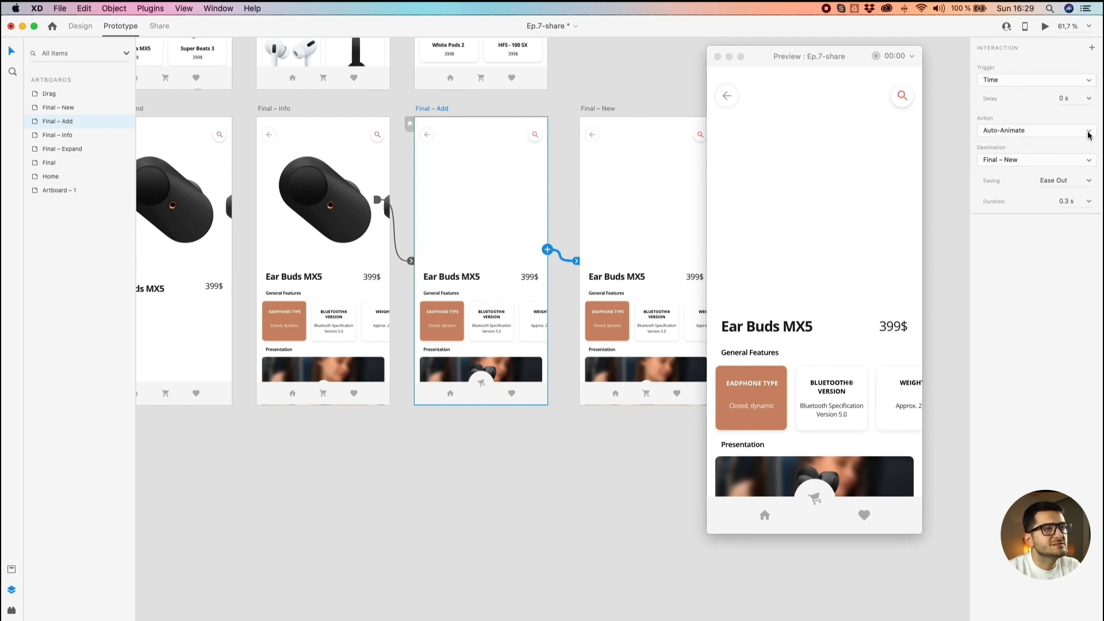
click(1088, 183)
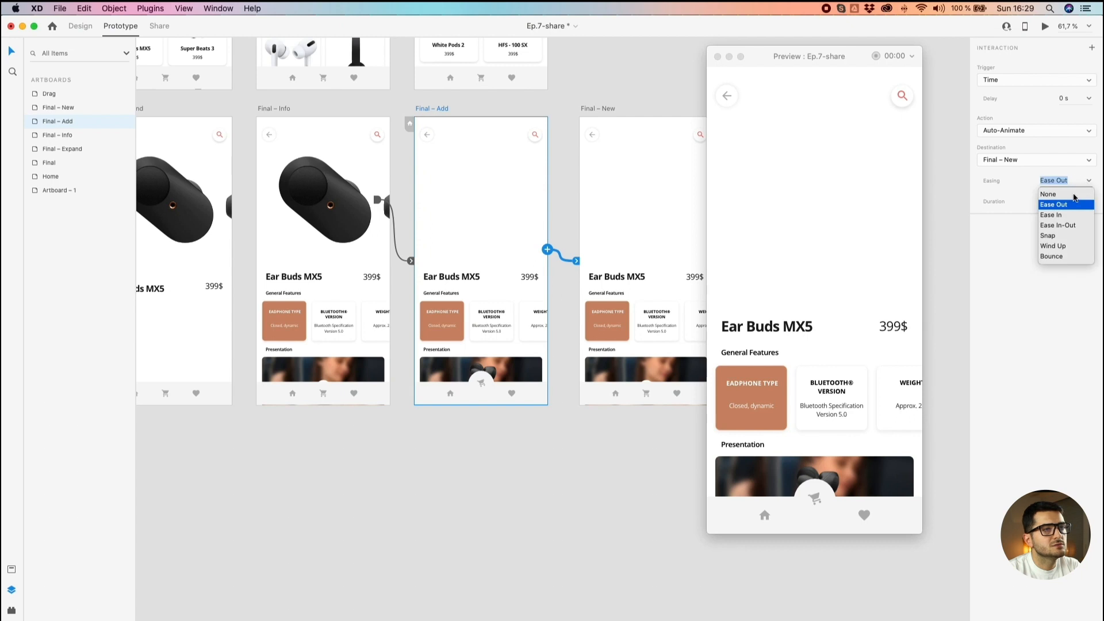
click(1046, 236)
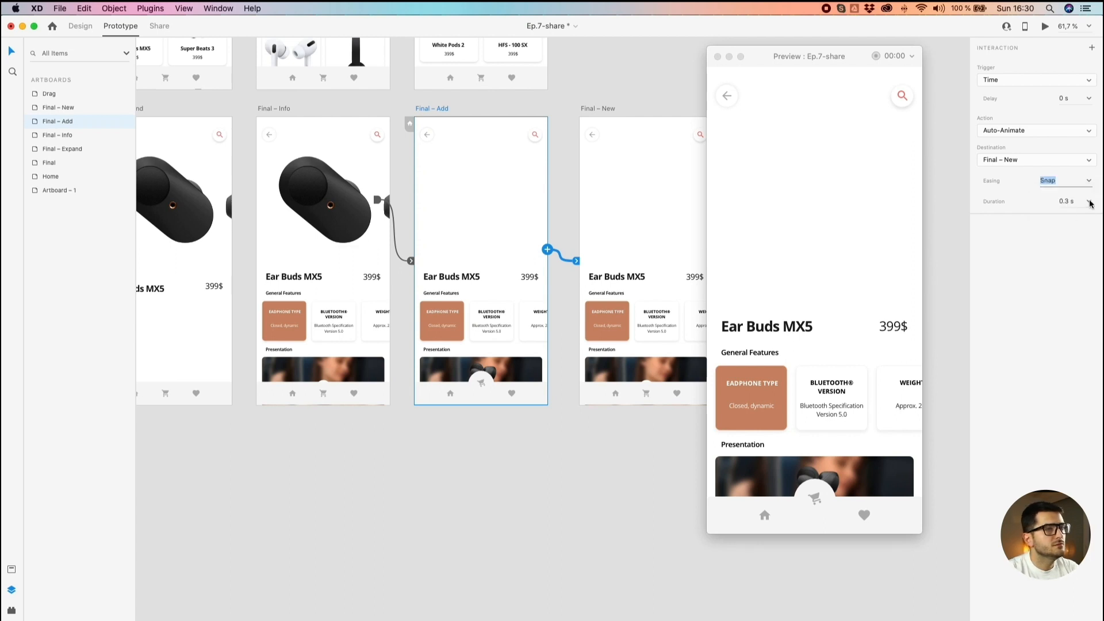
click(1090, 202)
click(1069, 223)
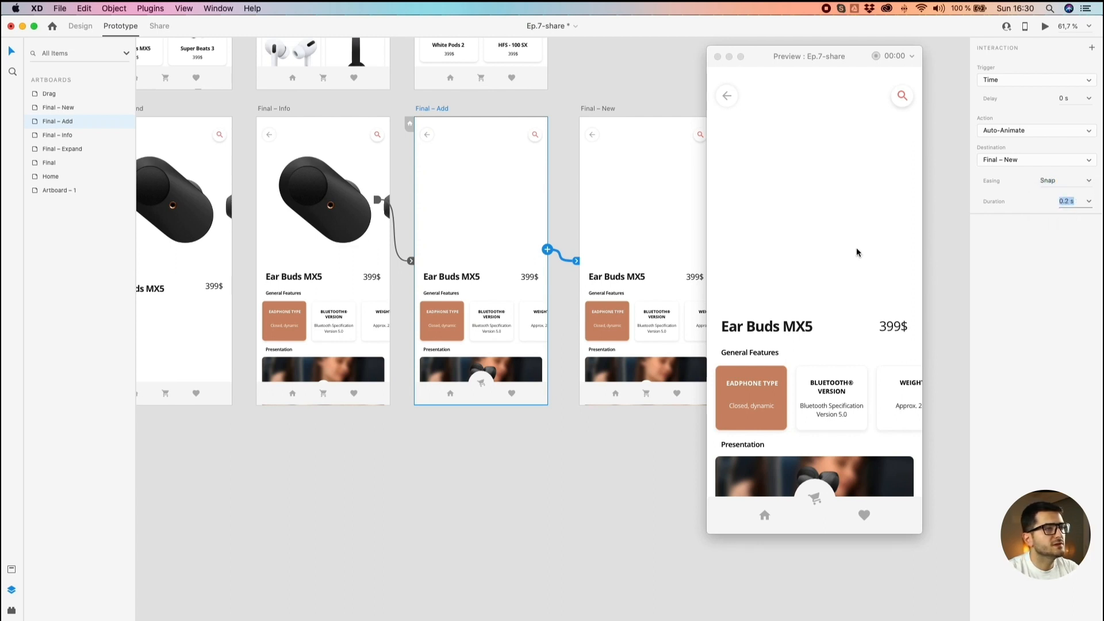
Step: Test the drag-to-cart animation in the preview several times, starting from Final – Info
click(457, 458)
click(268, 110)
drag(800, 176, 849, 494)
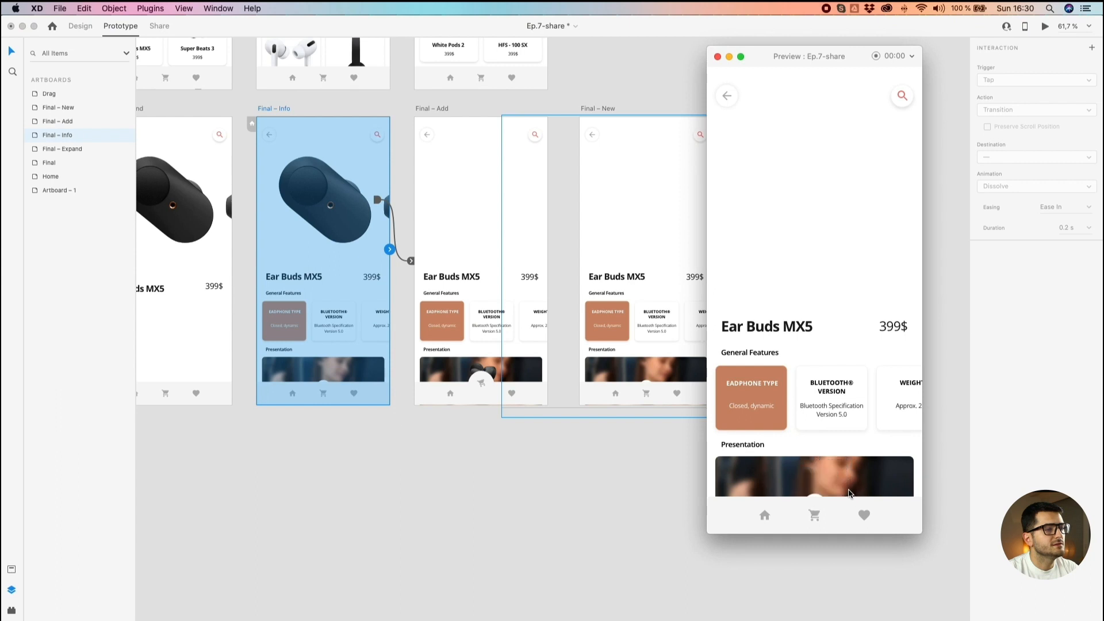
click(266, 108)
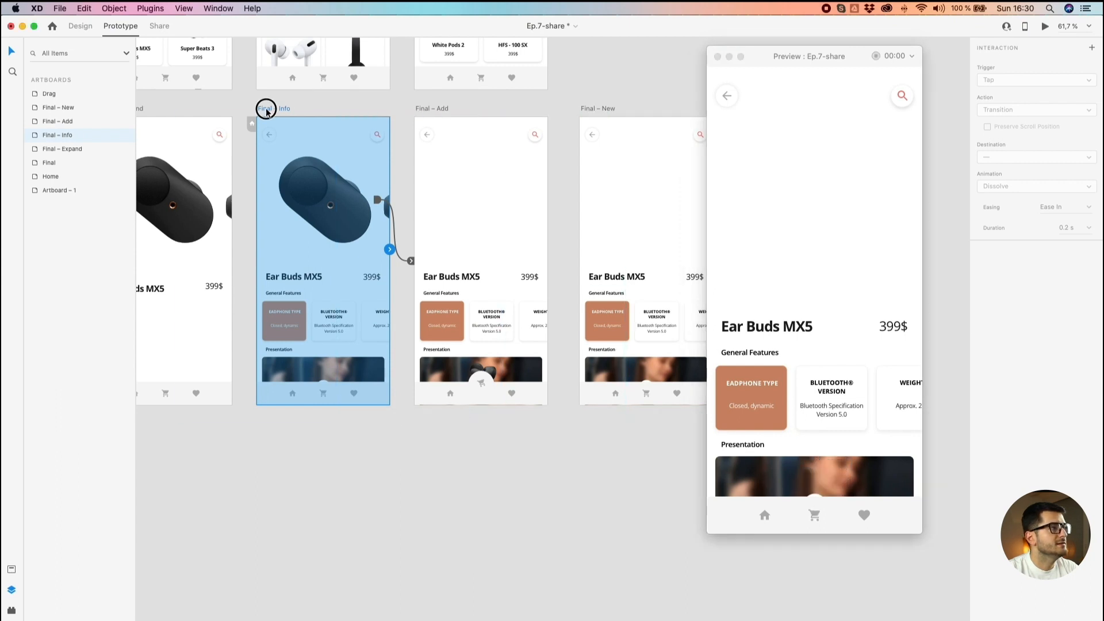
click(306, 105)
drag(832, 195, 852, 551)
click(275, 103)
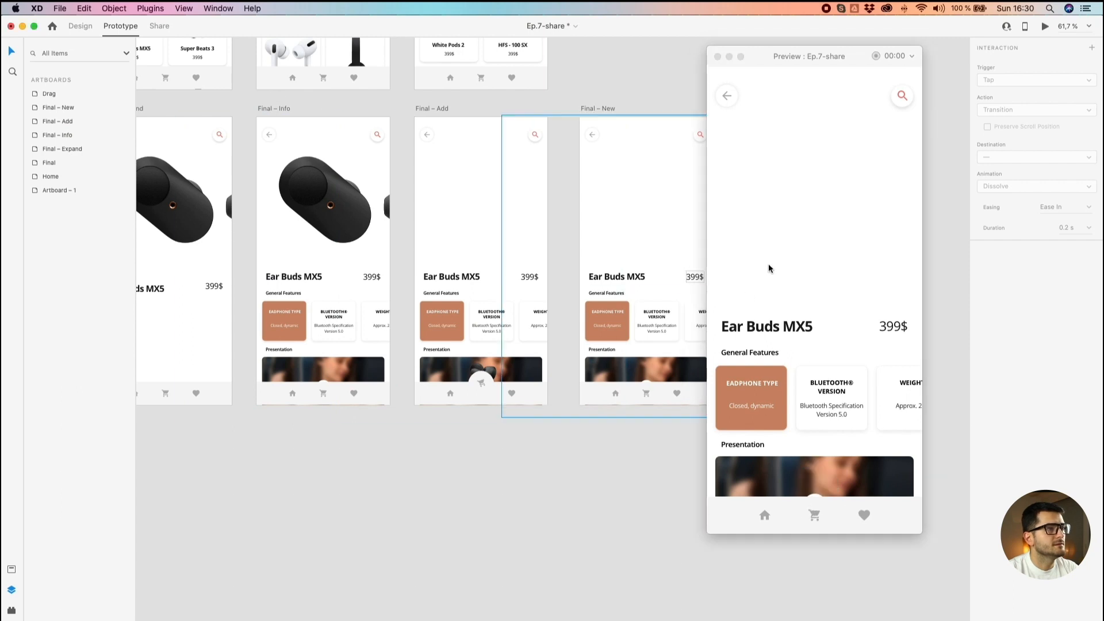
click(274, 107)
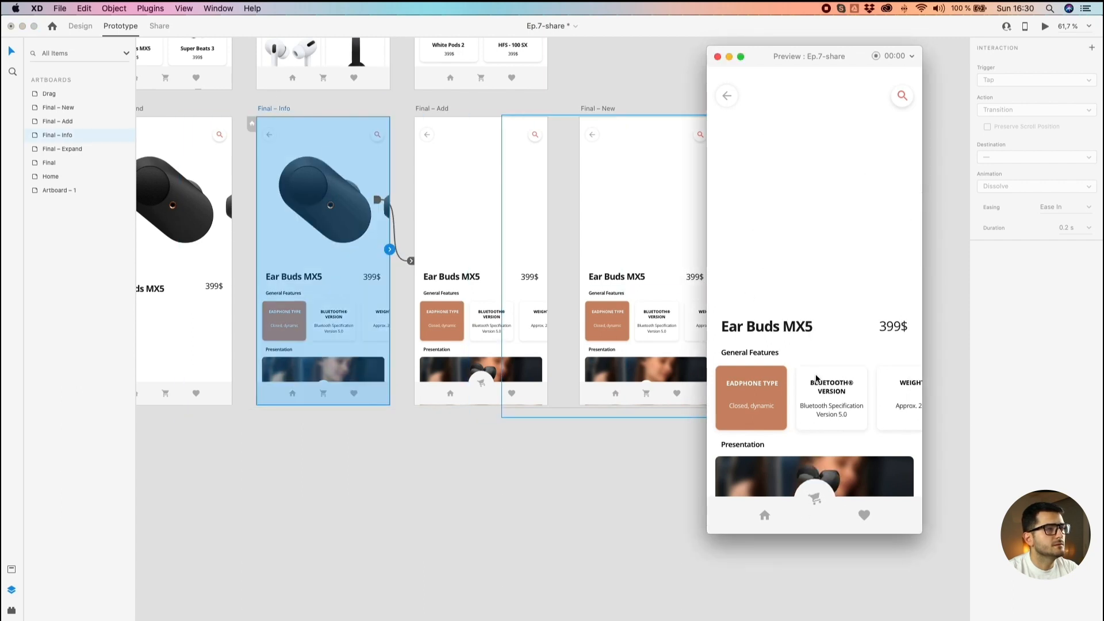
click(555, 504)
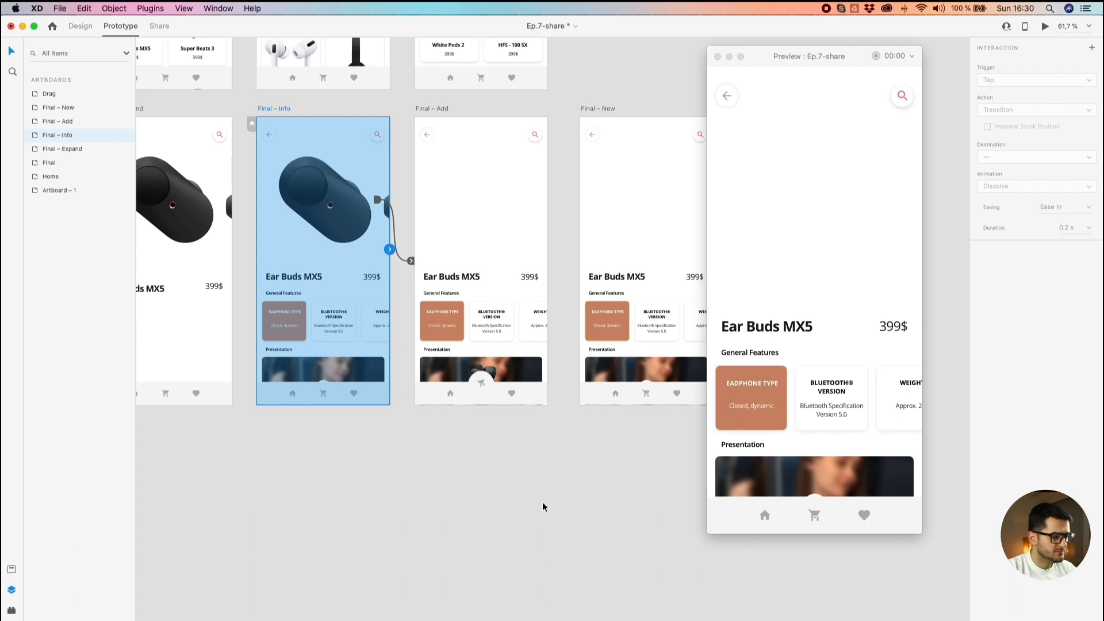
Step: Copy both large earbud images, Layer 5 and Layer 4, from Final – Expand and paste them onto Final – Add
click(457, 518)
scroll(456, 517, down, 3)
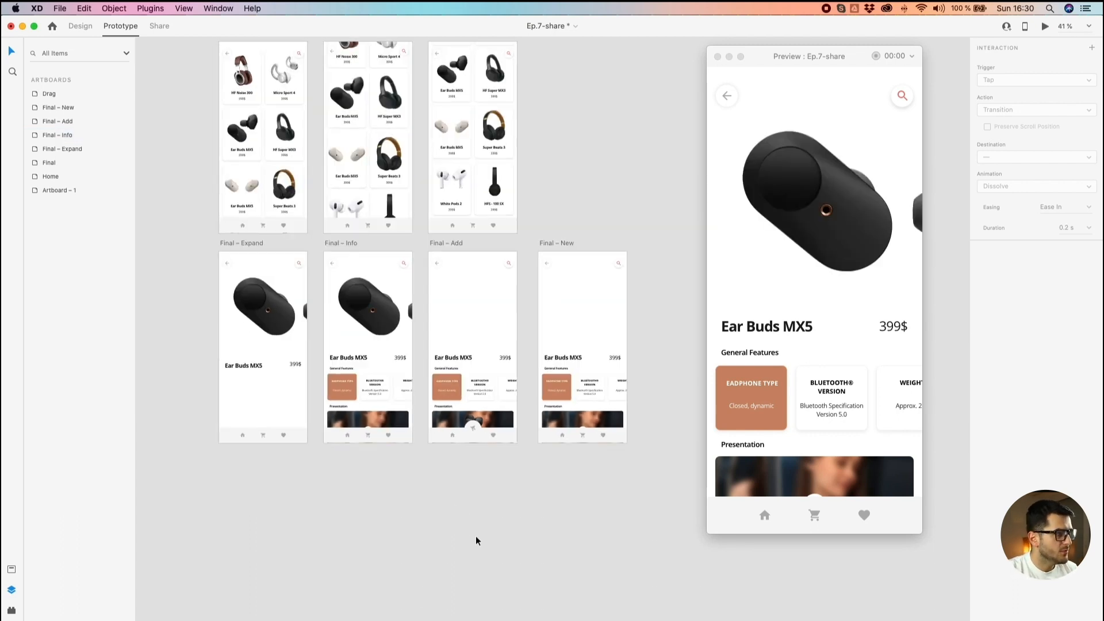
double_click(270, 305)
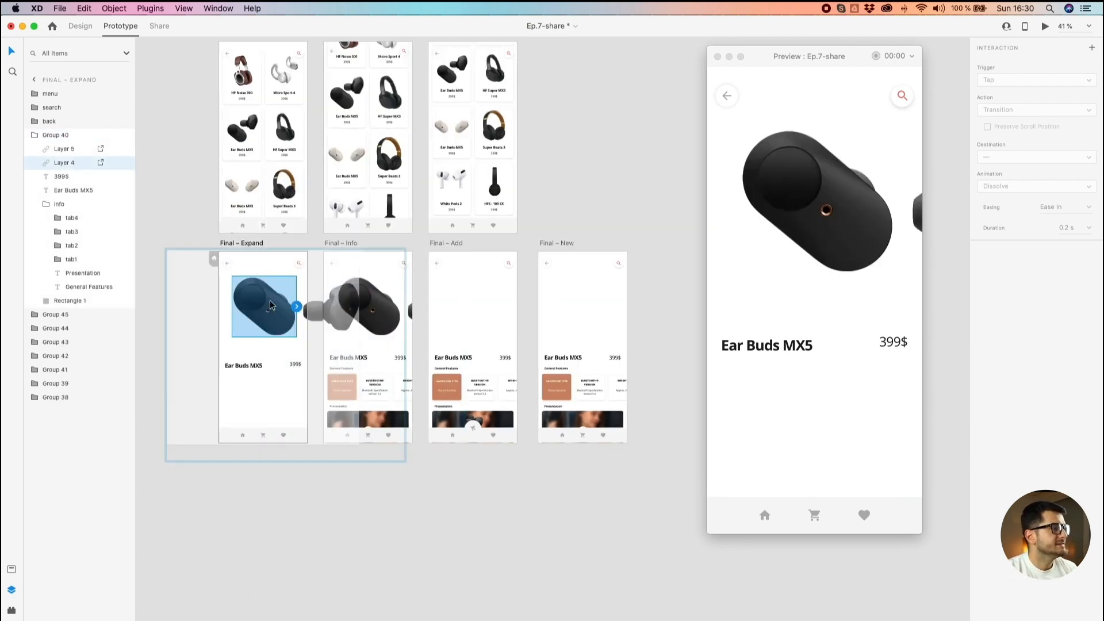
scroll(270, 305, up, 3)
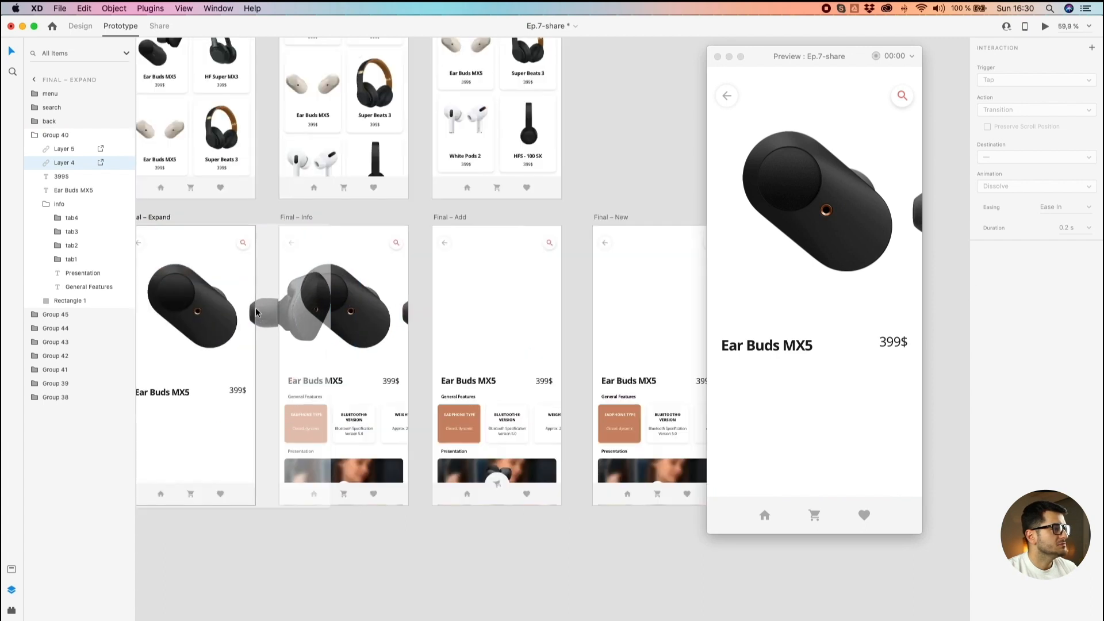
drag(251, 316, 405, 343)
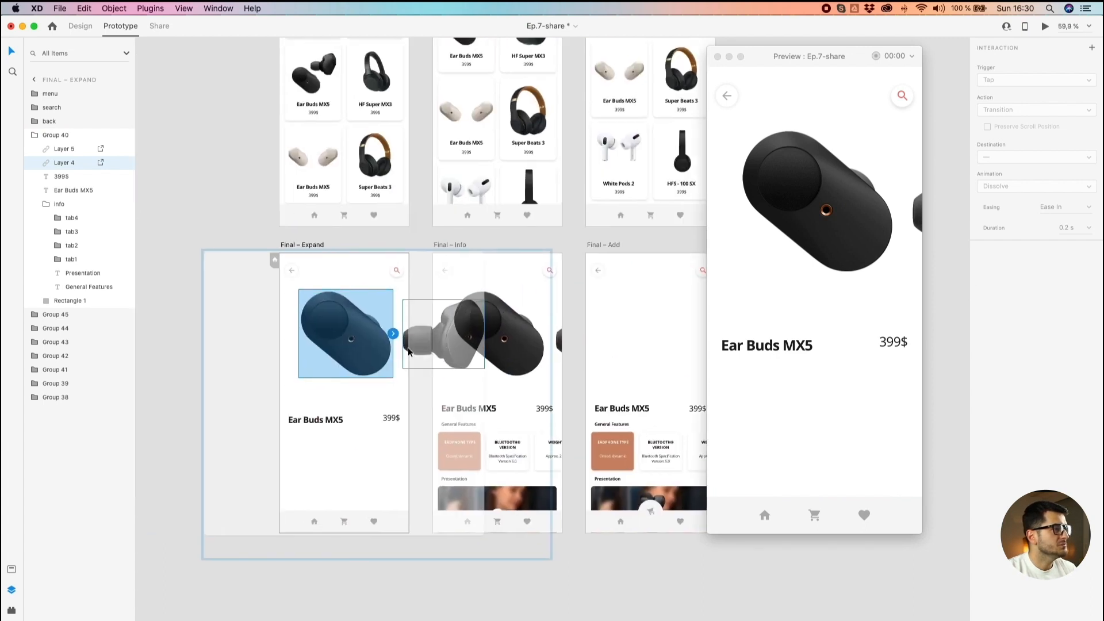
shift+click(407, 350)
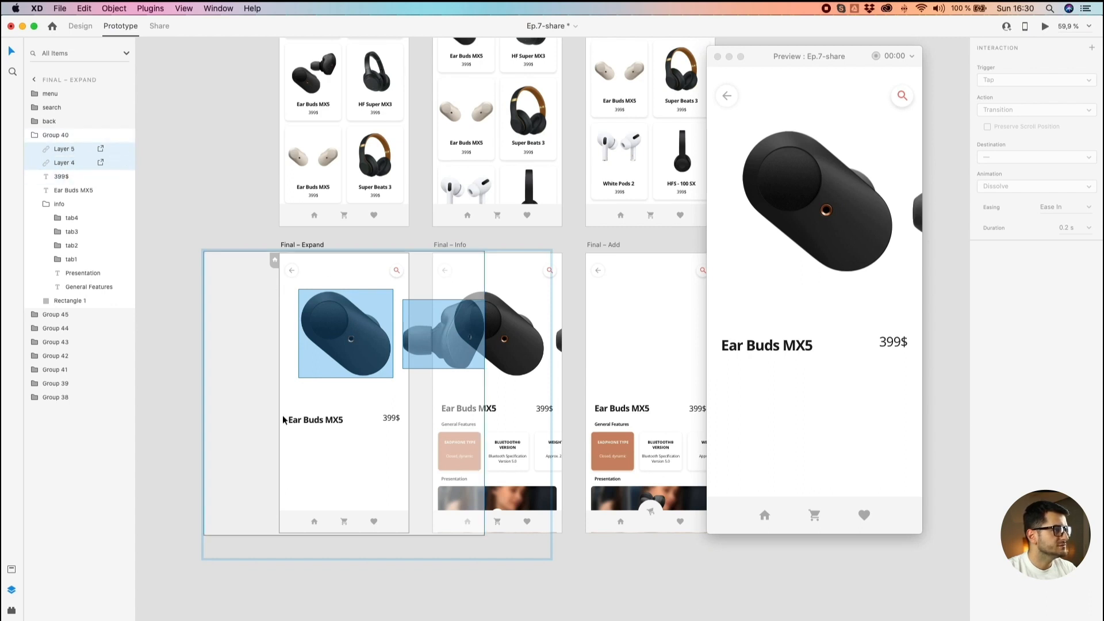
scroll(444, 307, right, 5)
scroll(443, 307, down, 1)
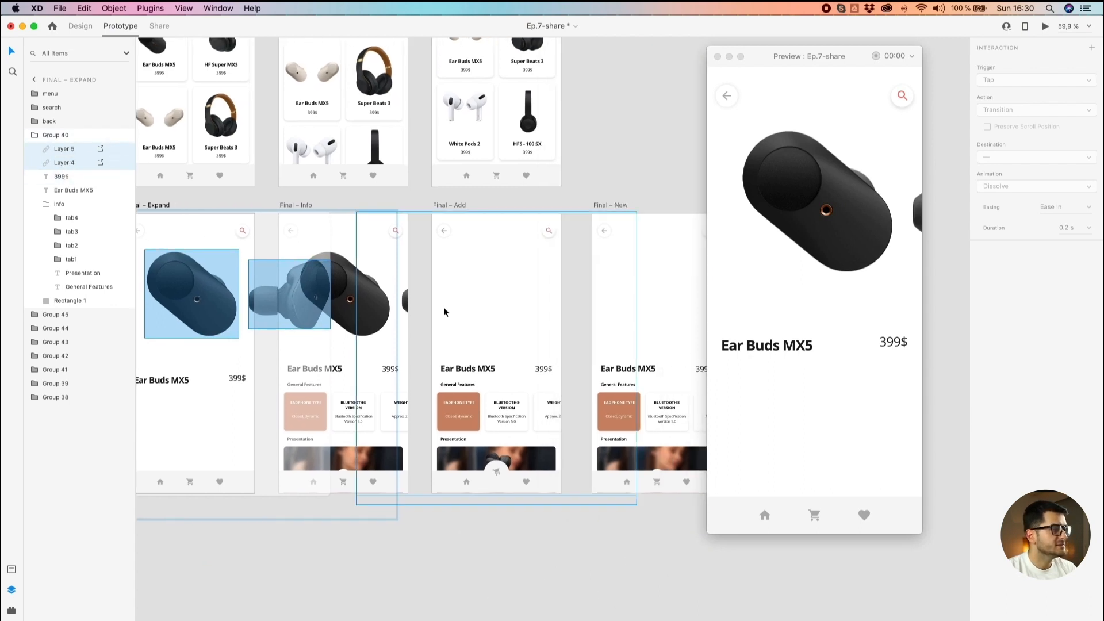
click(447, 204)
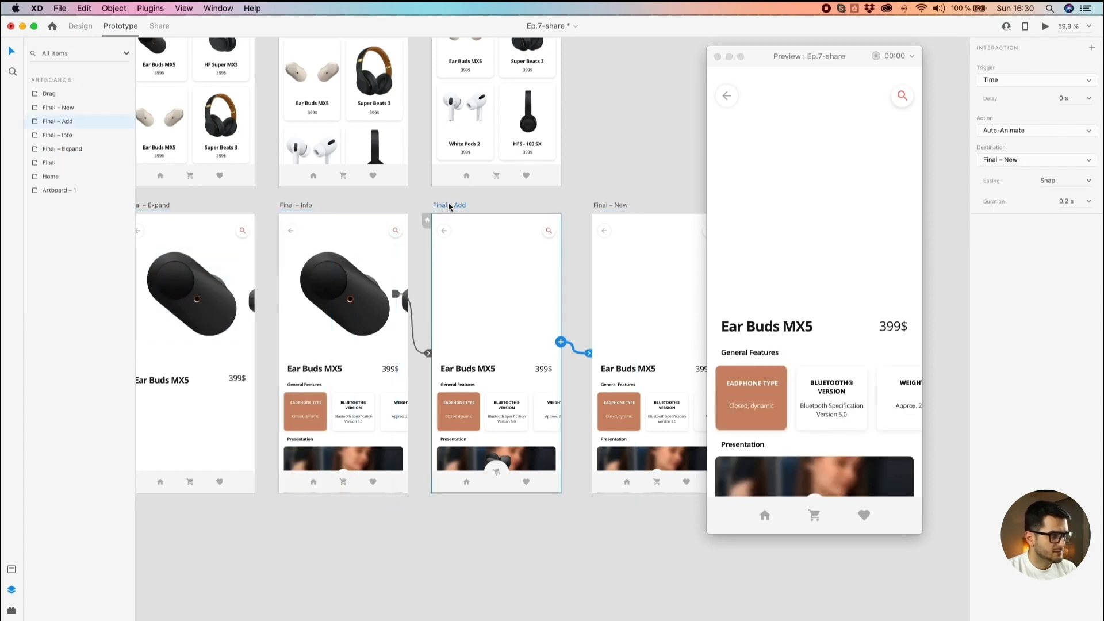
click(519, 305)
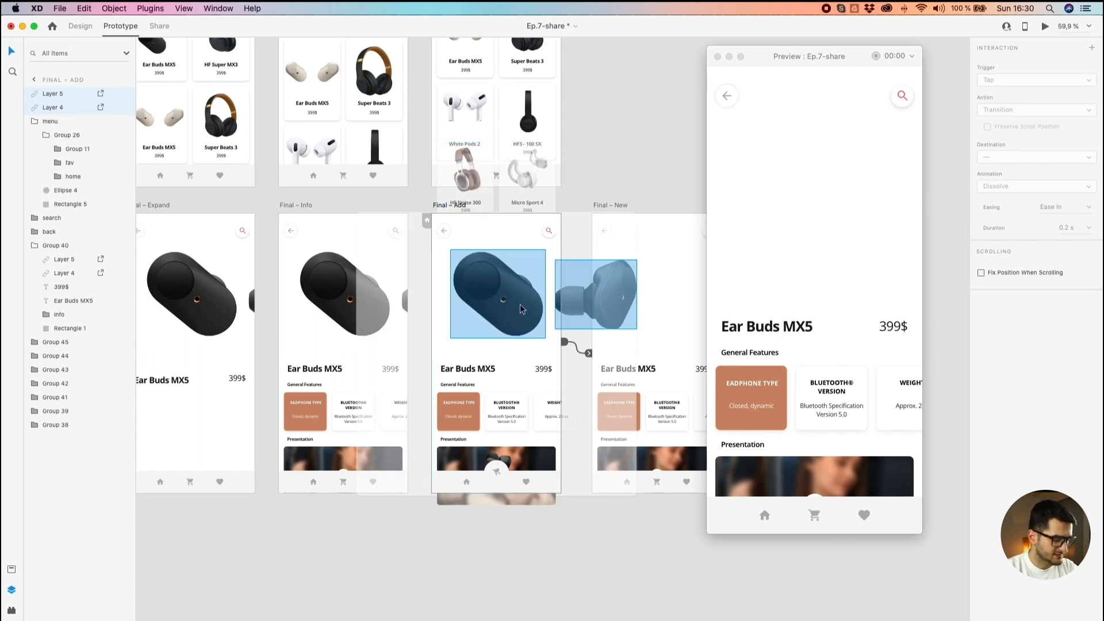
Step: Try pasting the two large earbud images onto Final – New, and undo the paste
click(606, 197)
click(606, 204)
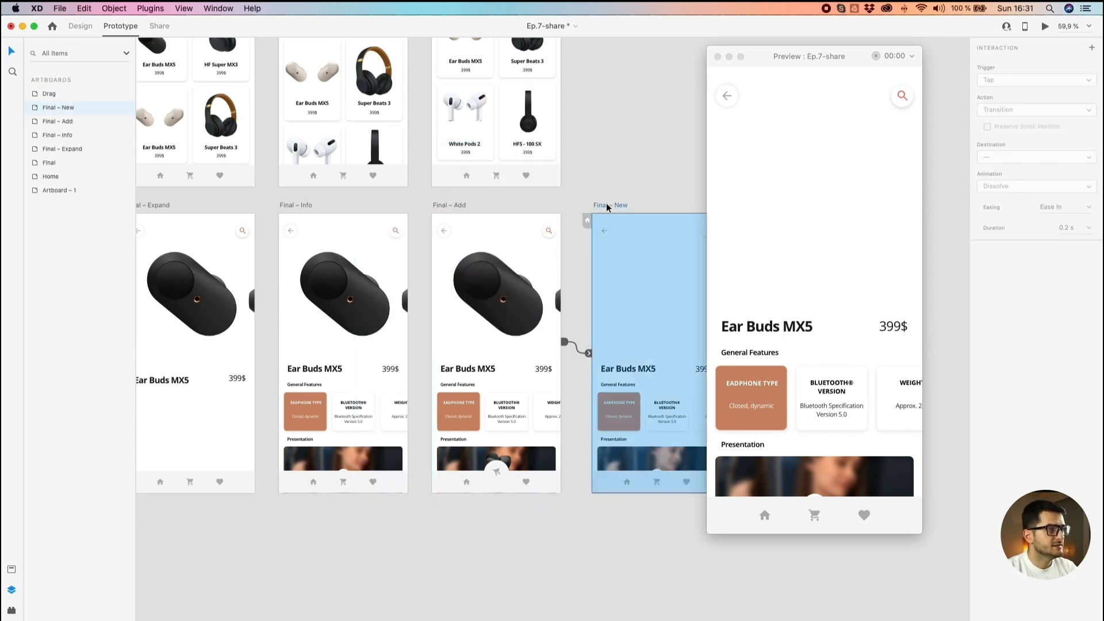
key(super+v)
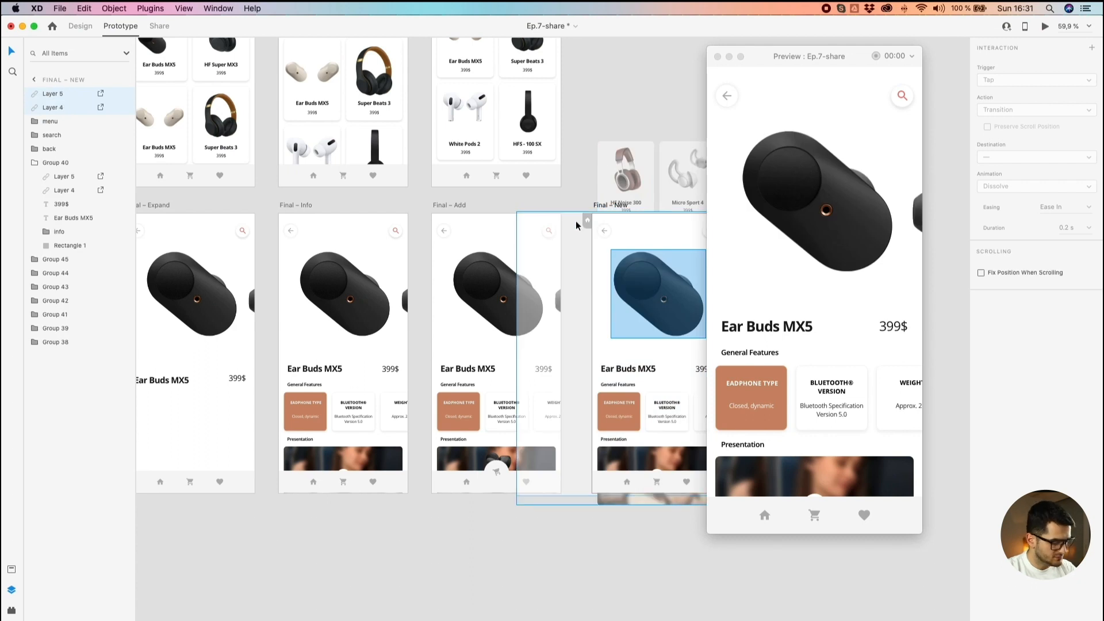
key(super+z)
Step: Group the two large earbud images on Final – Add and rename the group Add
click(490, 282)
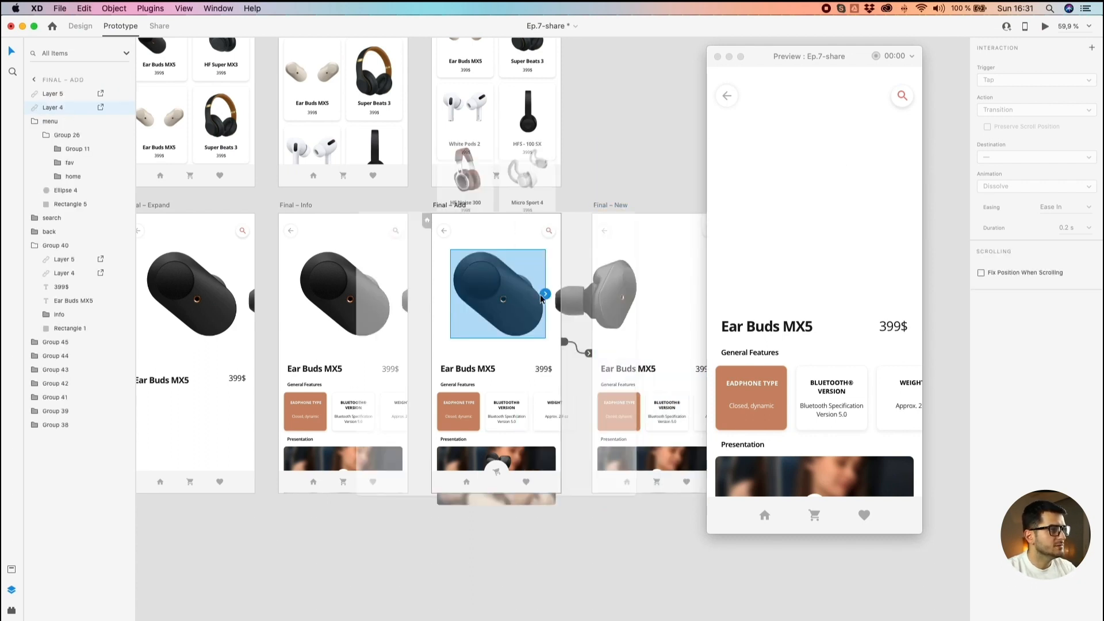
shift+click(596, 294)
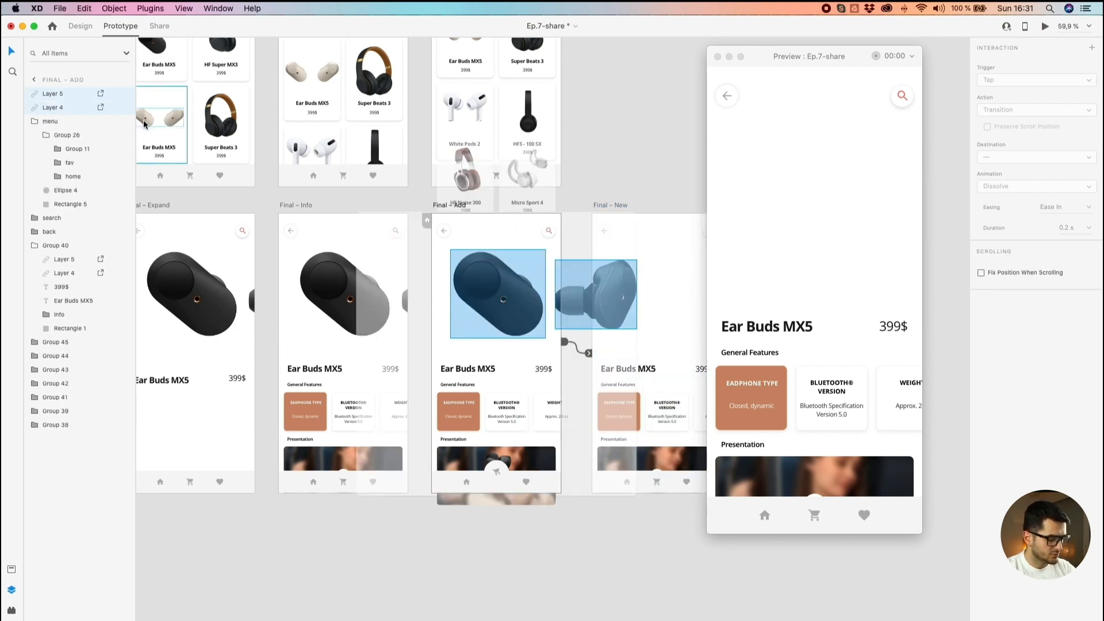
key(super+g)
double_click(56, 93)
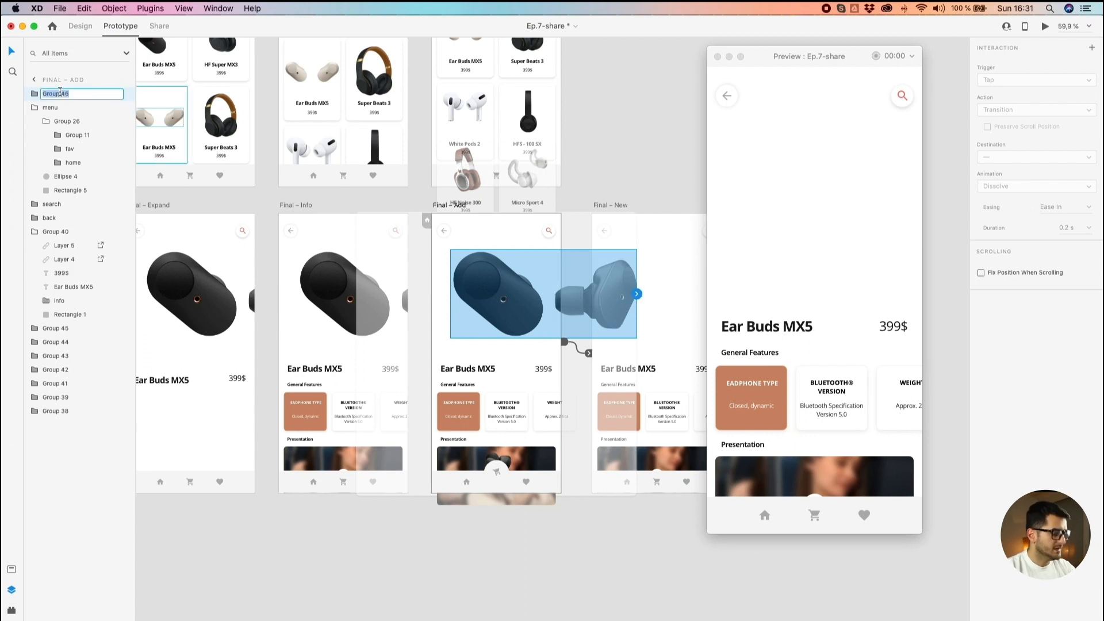
text(Add)
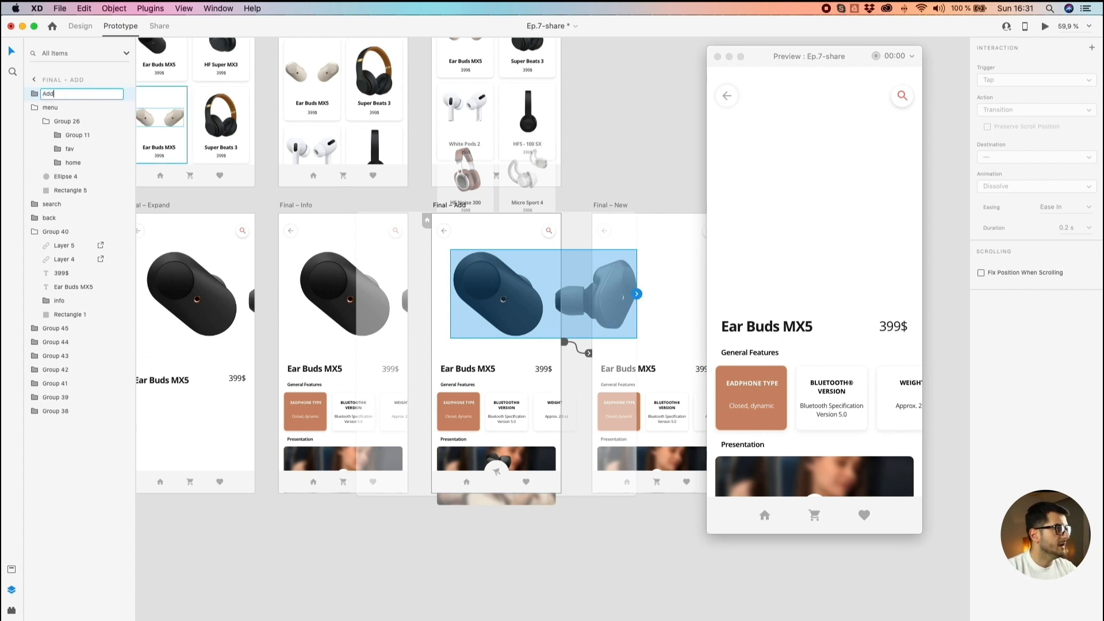
key(Return)
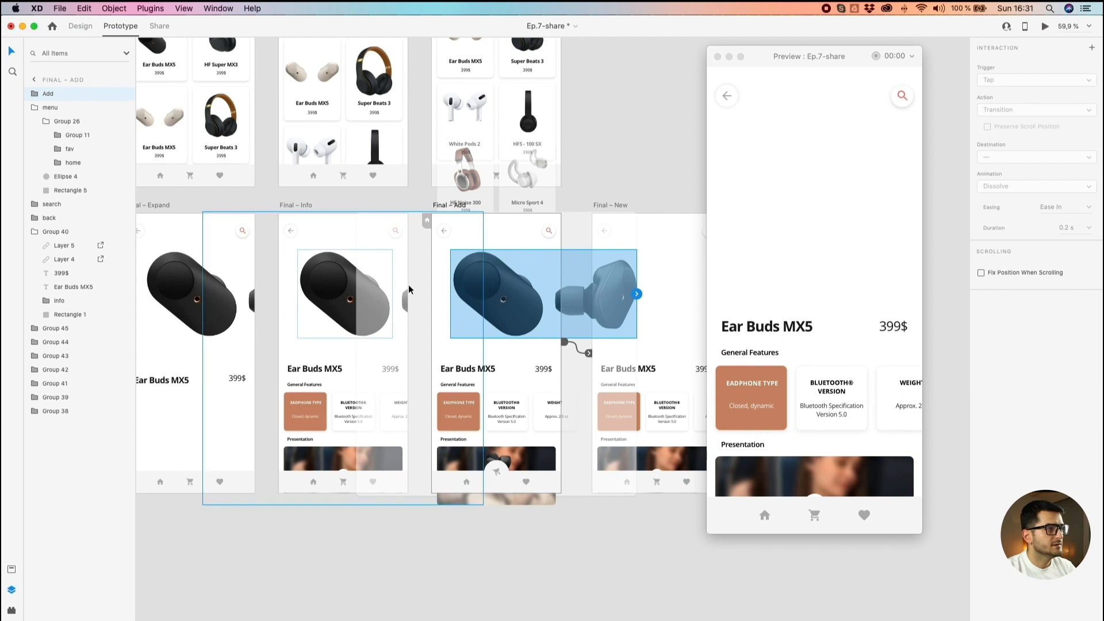
Step: Try moving the Add group past the left edge of Final – Add at 0% opacity, and undo both changes
drag(515, 311, 353, 311)
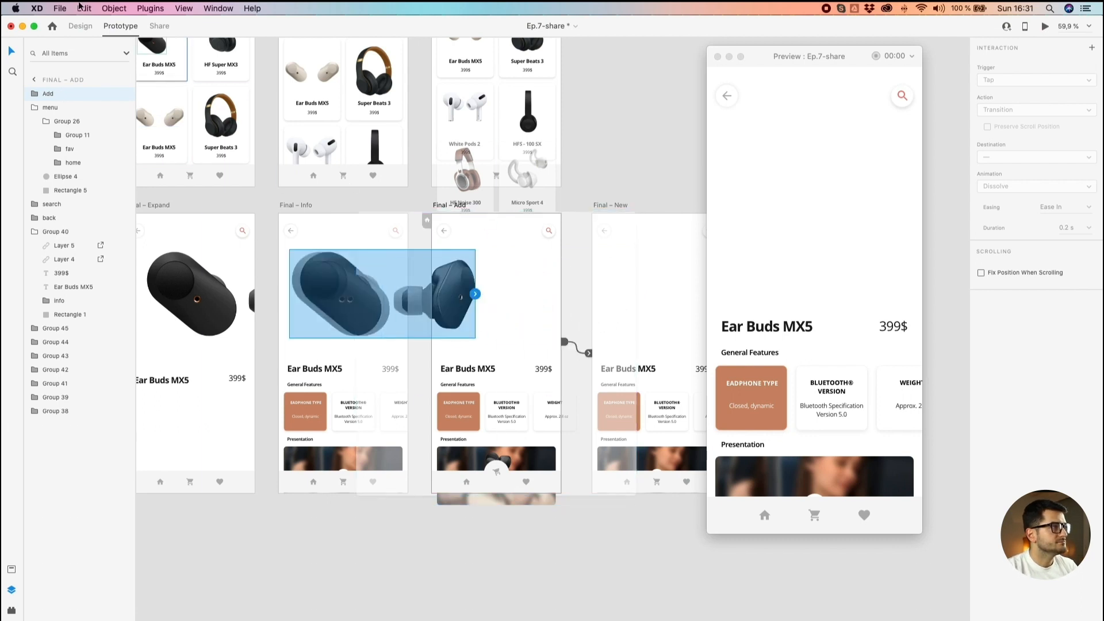
click(81, 25)
scroll(439, 300, up, 3)
drag(458, 300, 403, 298)
drag(1046, 248, 670, 270)
scroll(466, 258, right, 5)
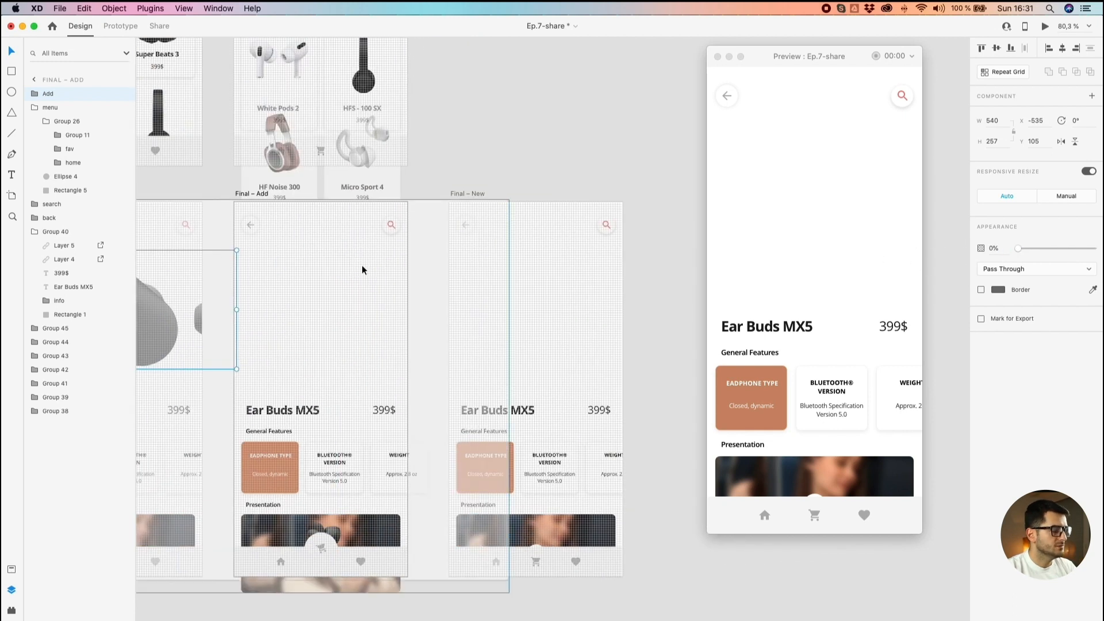
key(super+shift+a)
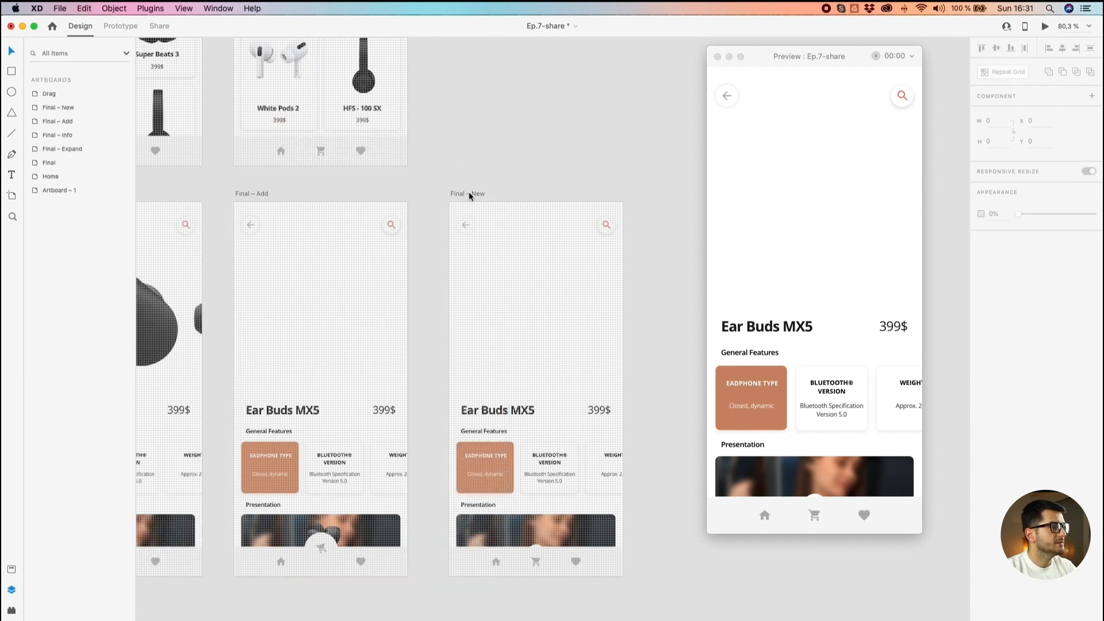
key(super+z)
key(super+z)
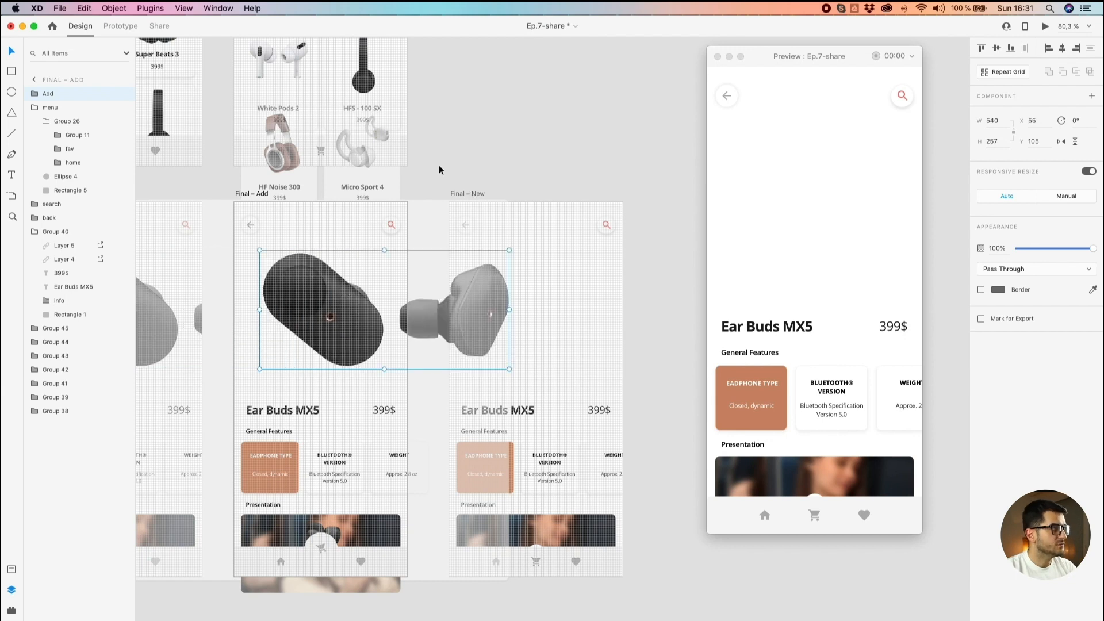
Step: Paste the grouped large earbud images onto the Final – New artboard
click(467, 172)
click(463, 195)
key(super+v)
Step: Move the Add group beyond the left edge of Final – Add, to X -530, and set its opacity to 0%
click(336, 319)
drag(360, 310, 273, 306)
scroll(486, 290, down, 2)
drag(1093, 248, 1018, 247)
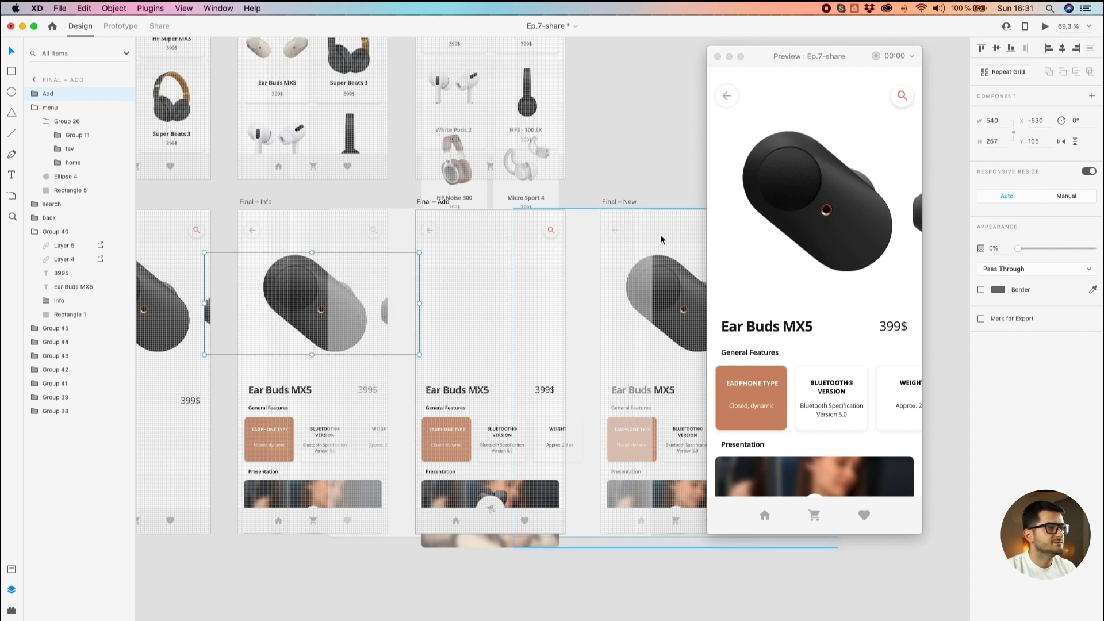
Step: Move the Final – New artboard slightly farther away from Final – Add
scroll(587, 204, down, 3)
click(628, 178)
drag(628, 178, 525, 203)
Step: Test the preview from the Home artboard by scrolling the product list and opening the black Ear Buds MX5 card
click(170, 202)
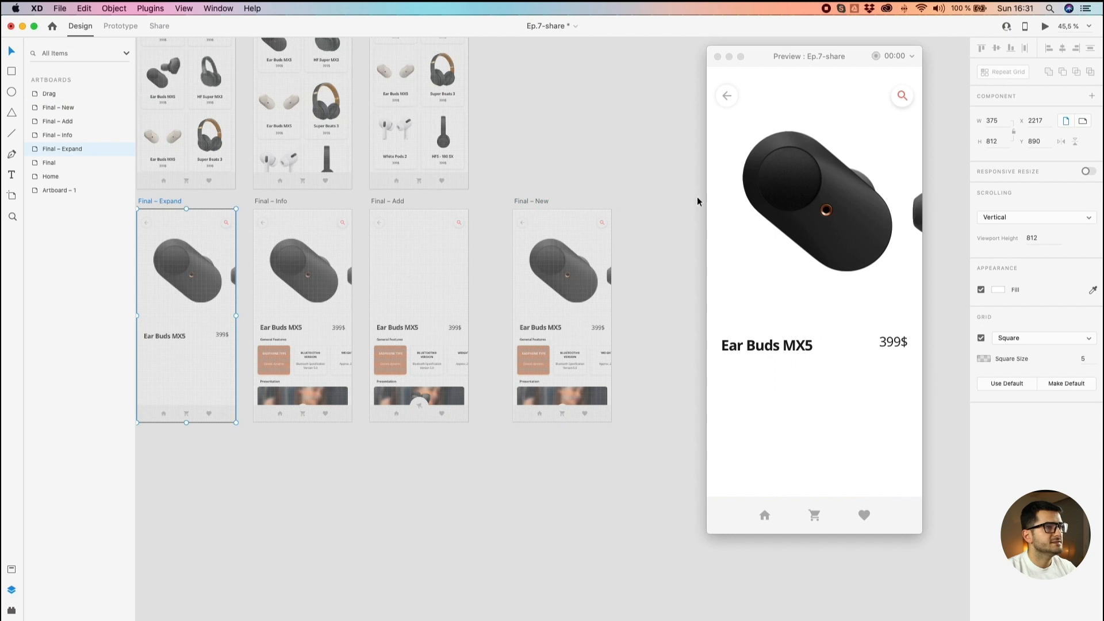
click(471, 166)
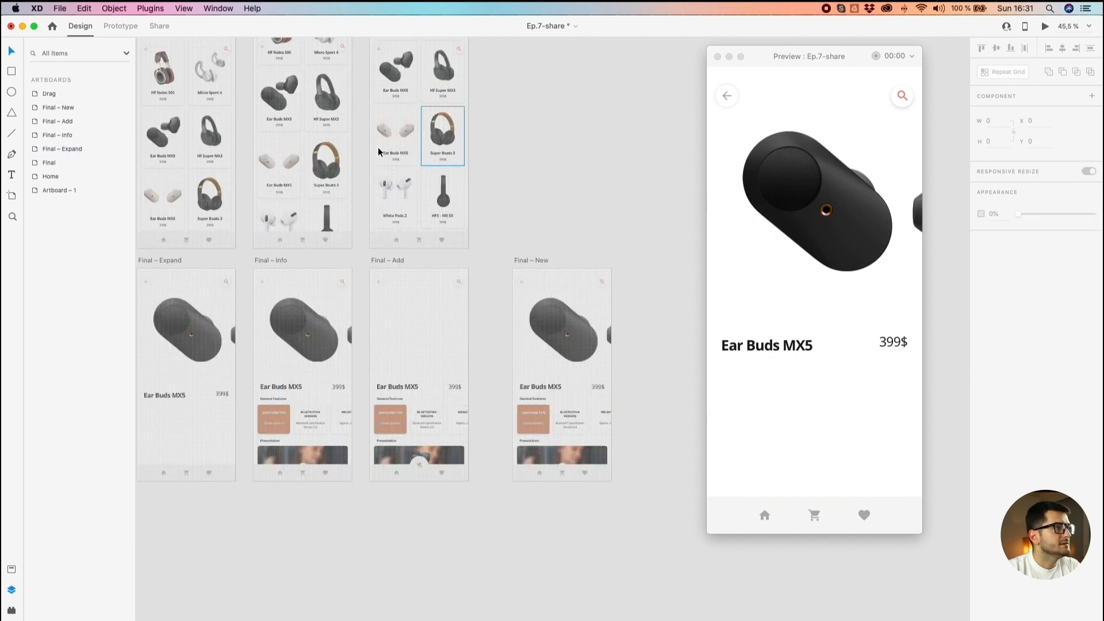
scroll(163, 72, up, 5)
click(150, 86)
drag(747, 333, 739, 251)
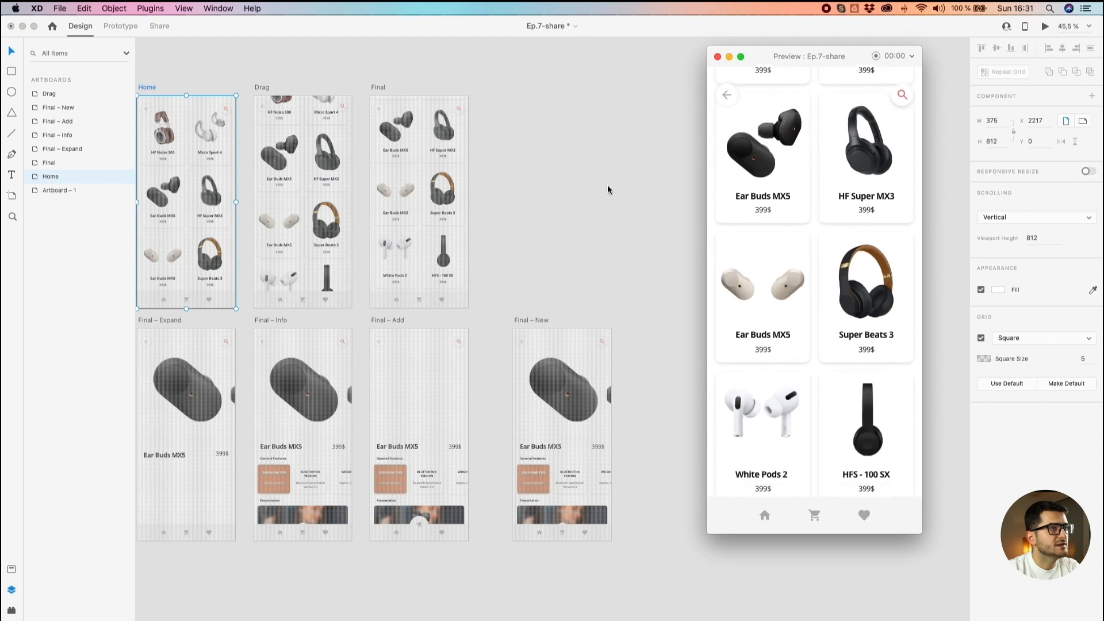
click(767, 162)
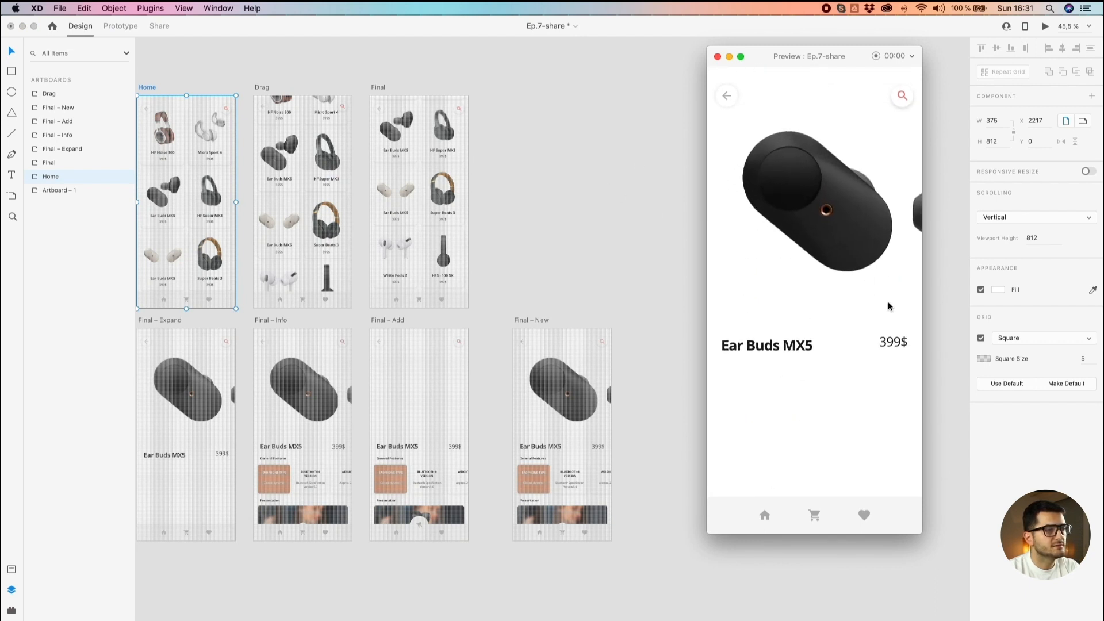
Step: In Prototype mode, link the Final – Expand artboard to Final – Info with a Time-triggered Auto-Animate interaction
click(167, 309)
key(ctrl+Tab)
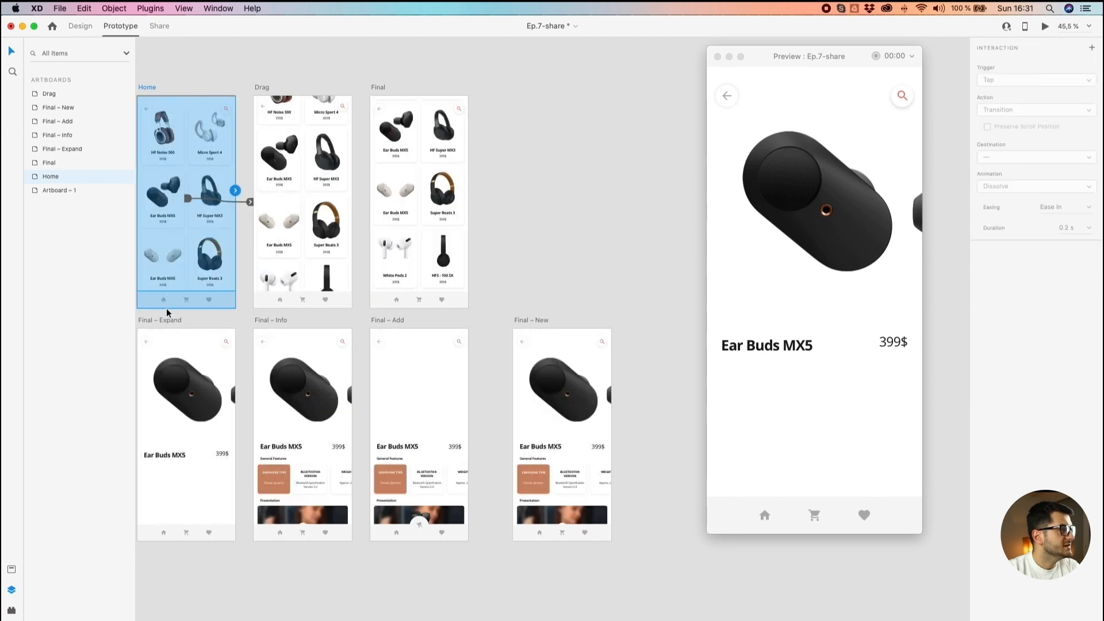
click(168, 326)
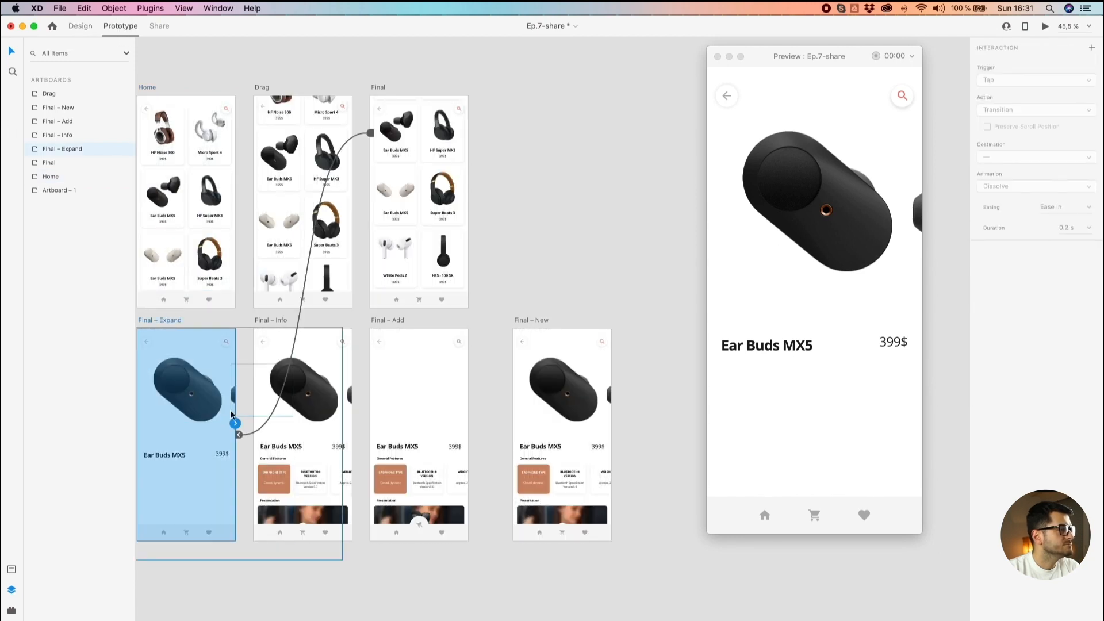
drag(237, 427, 311, 432)
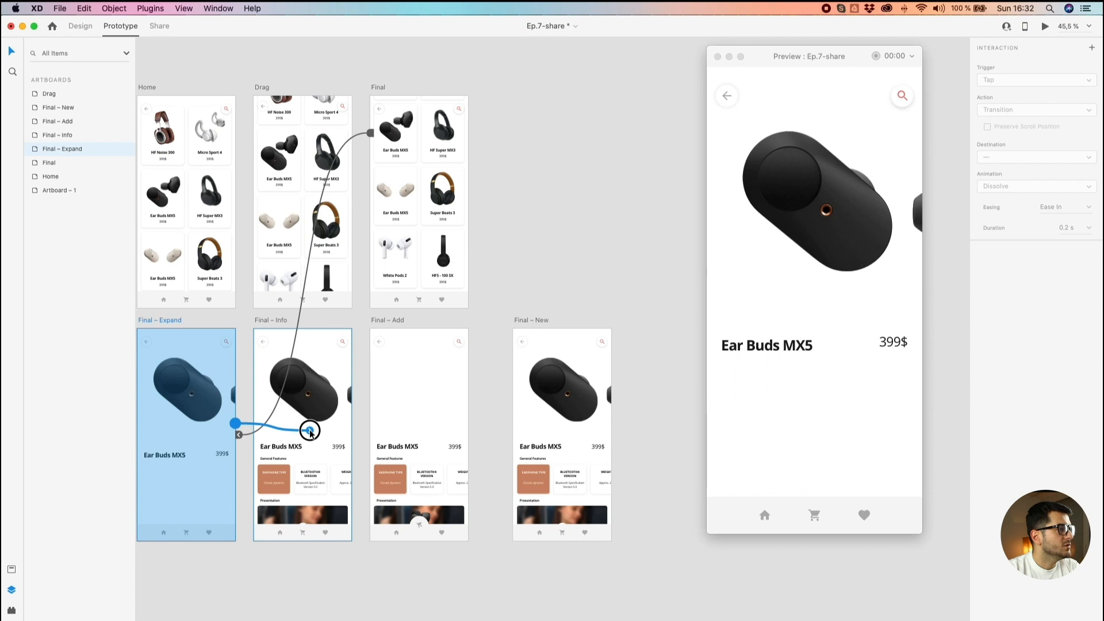
drag(311, 432, 311, 432)
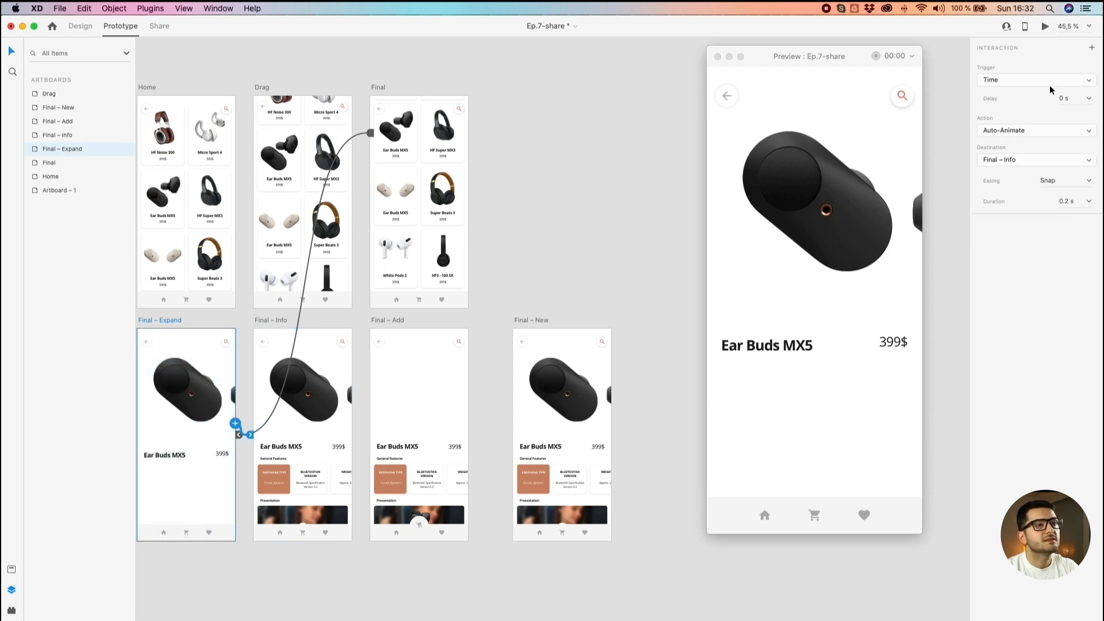
Step: Set the Final – Expand interaction's easing to Ease Out and its duration to 0.6 s
click(1057, 179)
click(1071, 208)
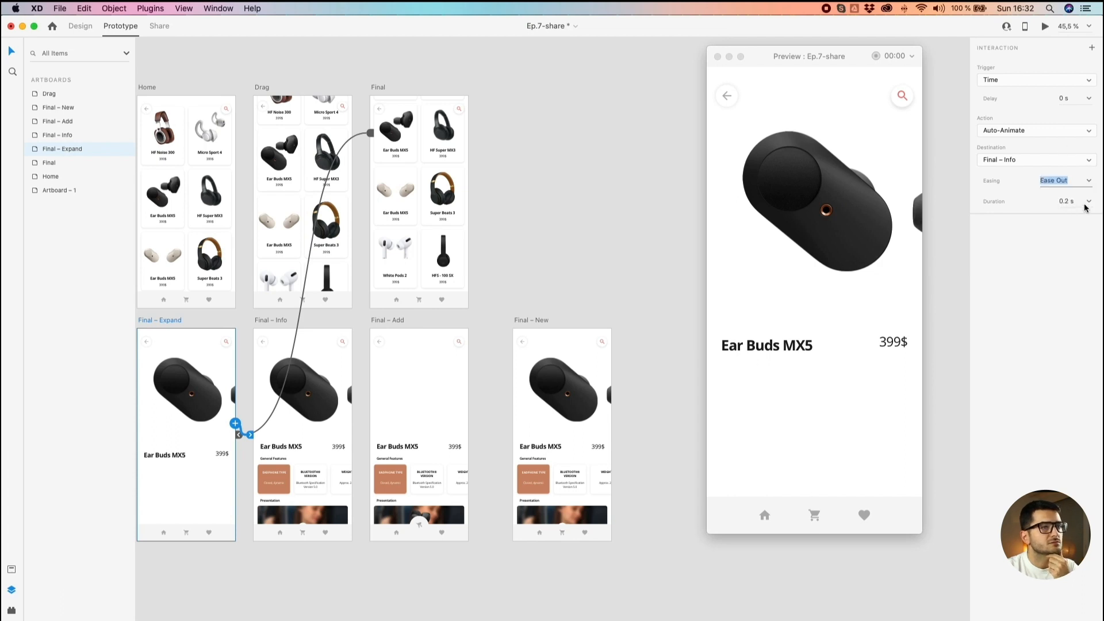
click(1087, 202)
click(1077, 239)
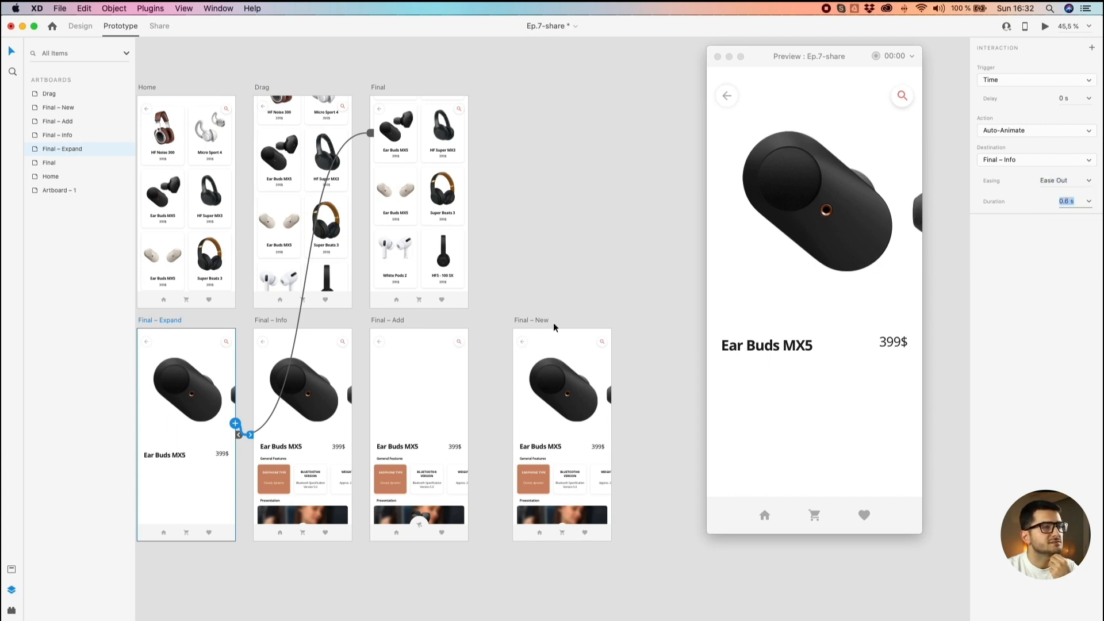
Step: Test the whole flow in the preview from Home, opening the Ear Buds MX5 product and pulling the earbud into the cart
click(160, 312)
click(150, 88)
drag(745, 315, 751, 183)
click(752, 183)
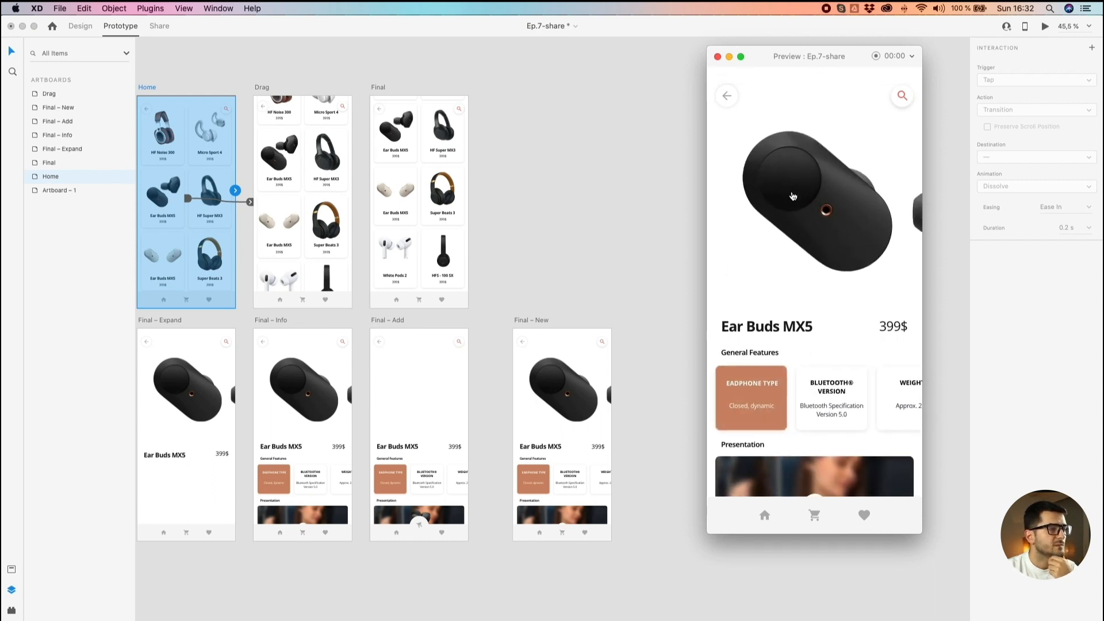
drag(793, 213, 815, 509)
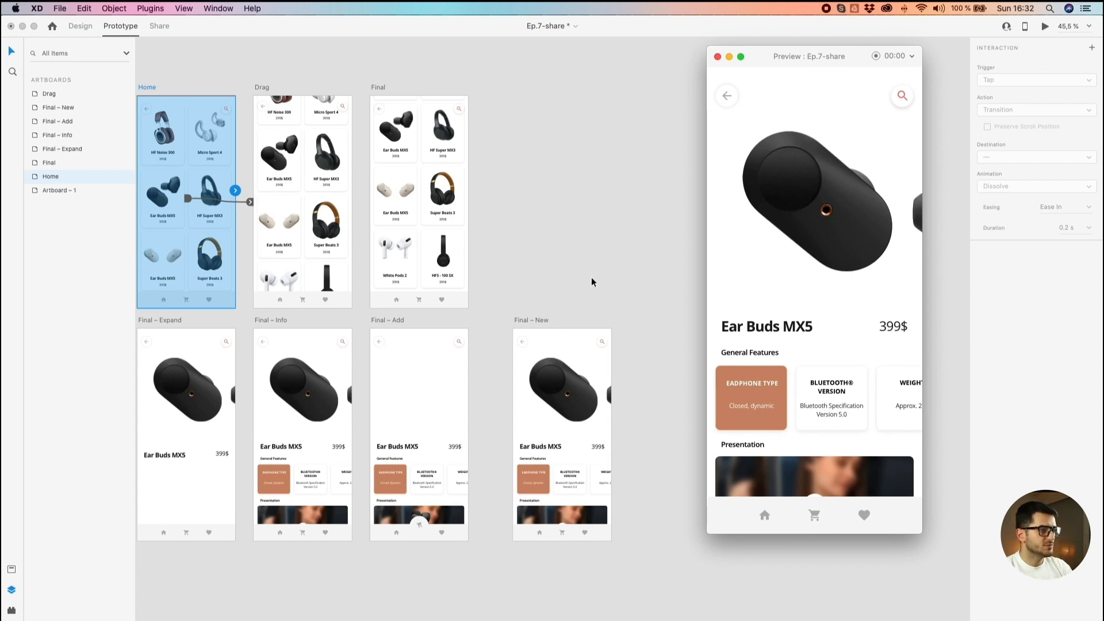
Step: Link the Final – New artboard back to Final – Info with a Time-triggered interaction
click(575, 219)
scroll(547, 187, down, 5)
drag(585, 194, 567, 195)
drag(565, 193, 565, 193)
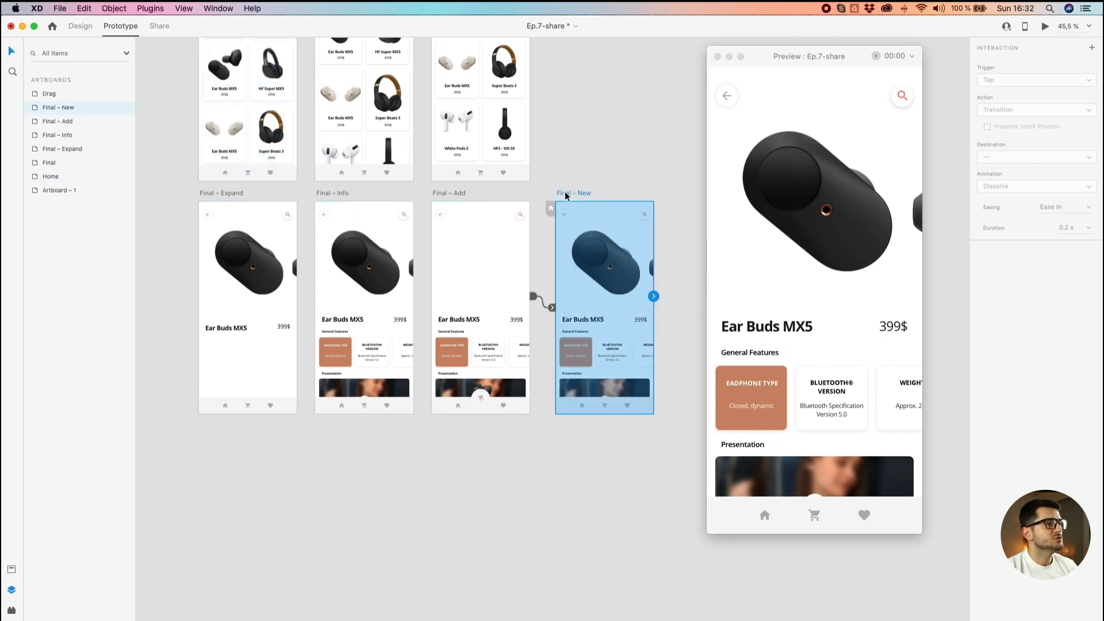
click(583, 186)
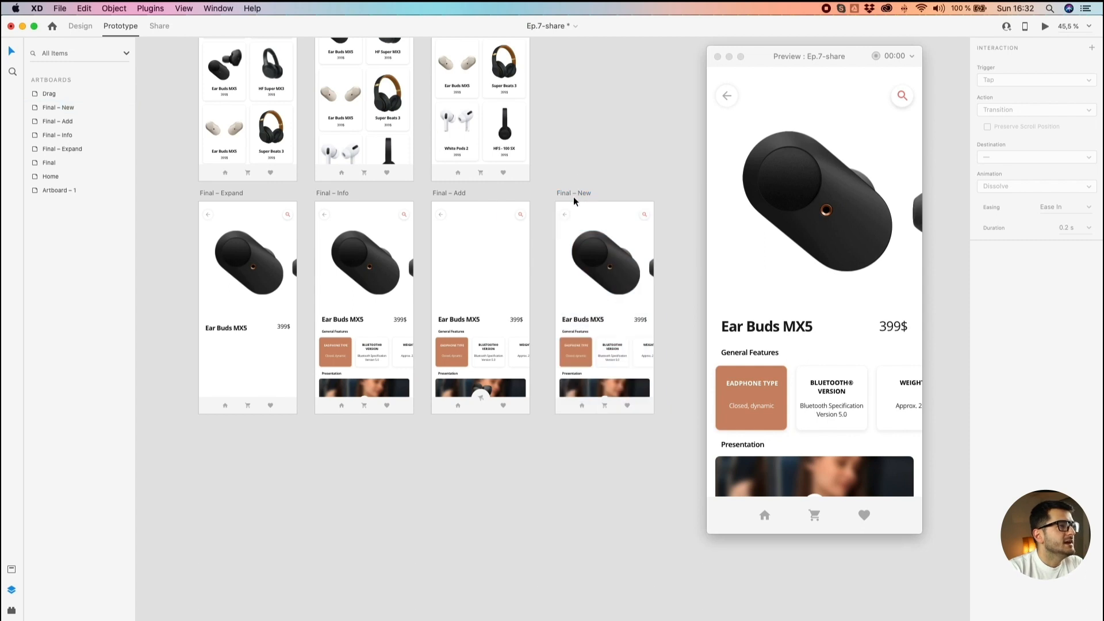
click(574, 196)
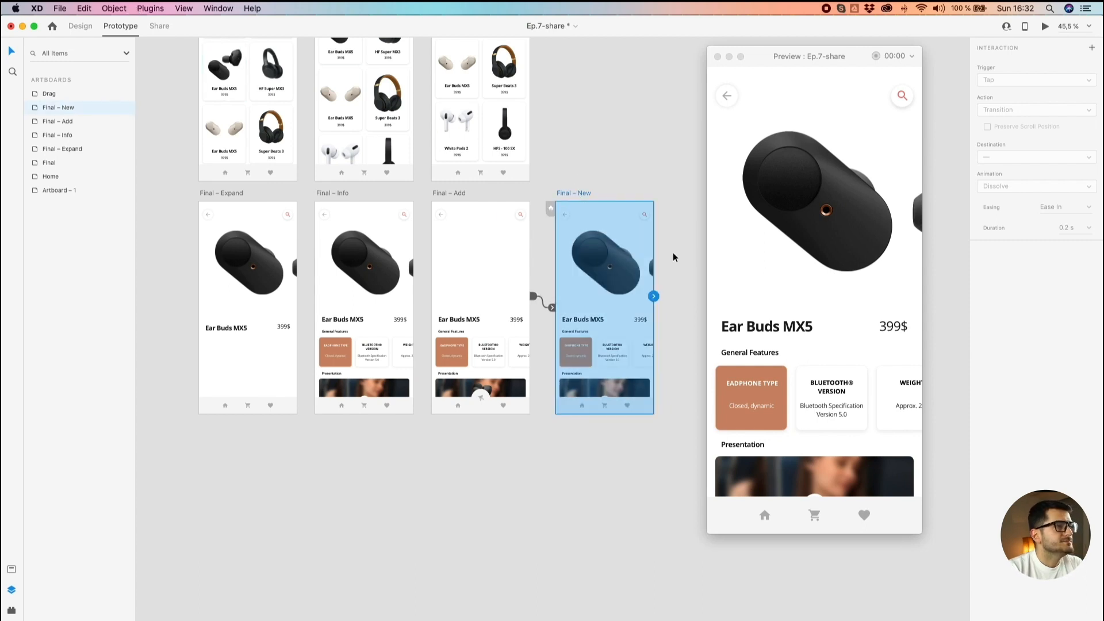
drag(655, 297, 393, 354)
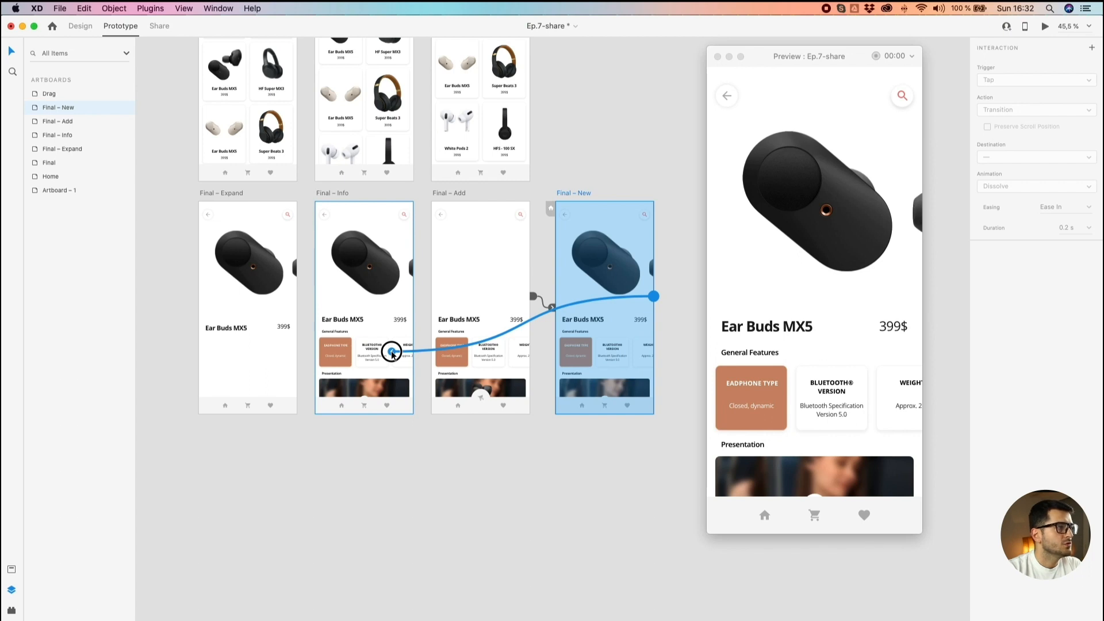
drag(393, 354, 393, 354)
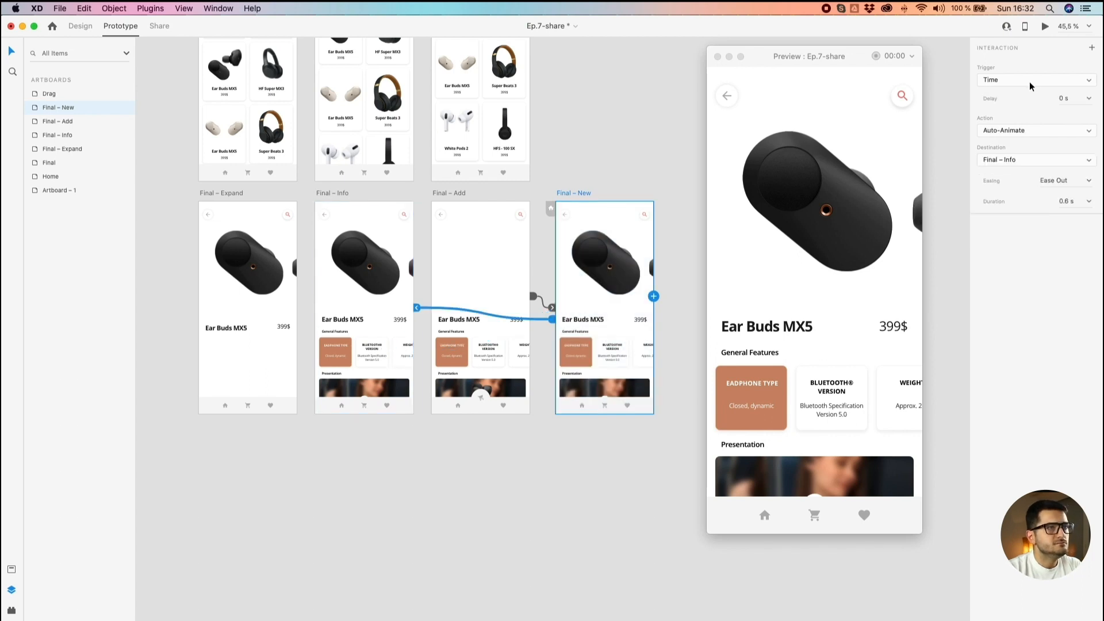
Step: Change the Final – New interaction's action to Transition and its animation to None
click(1034, 130)
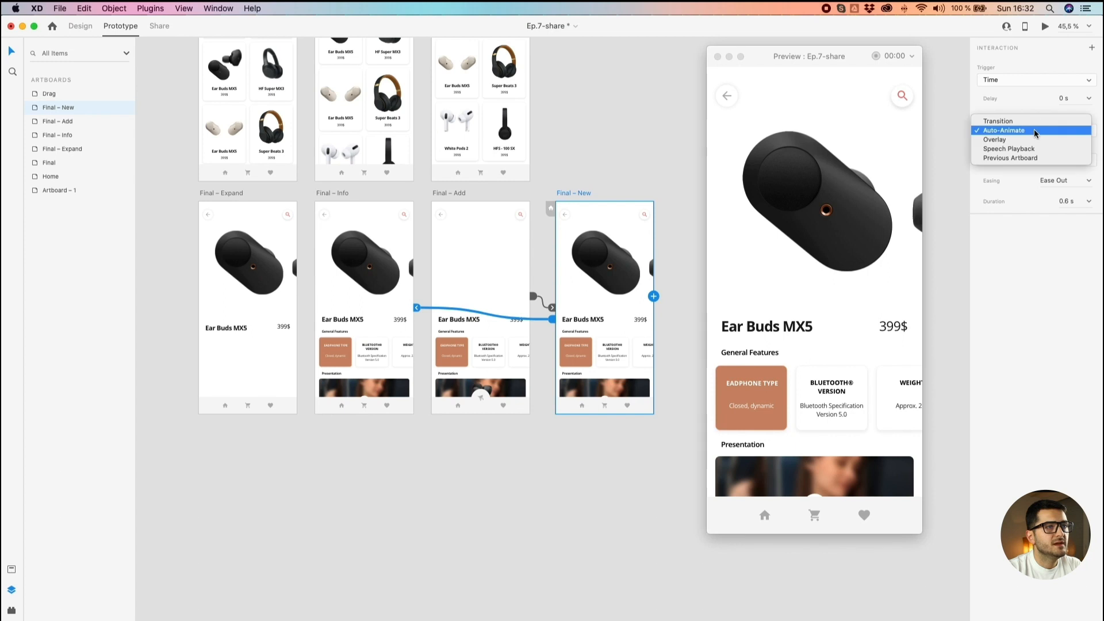
click(1027, 122)
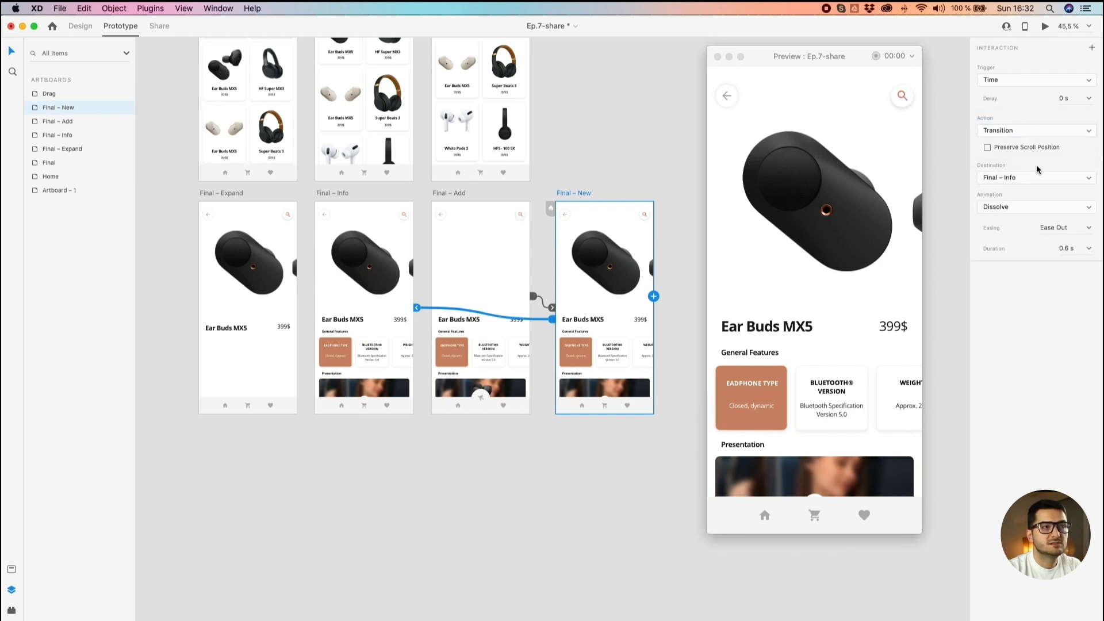
click(1030, 207)
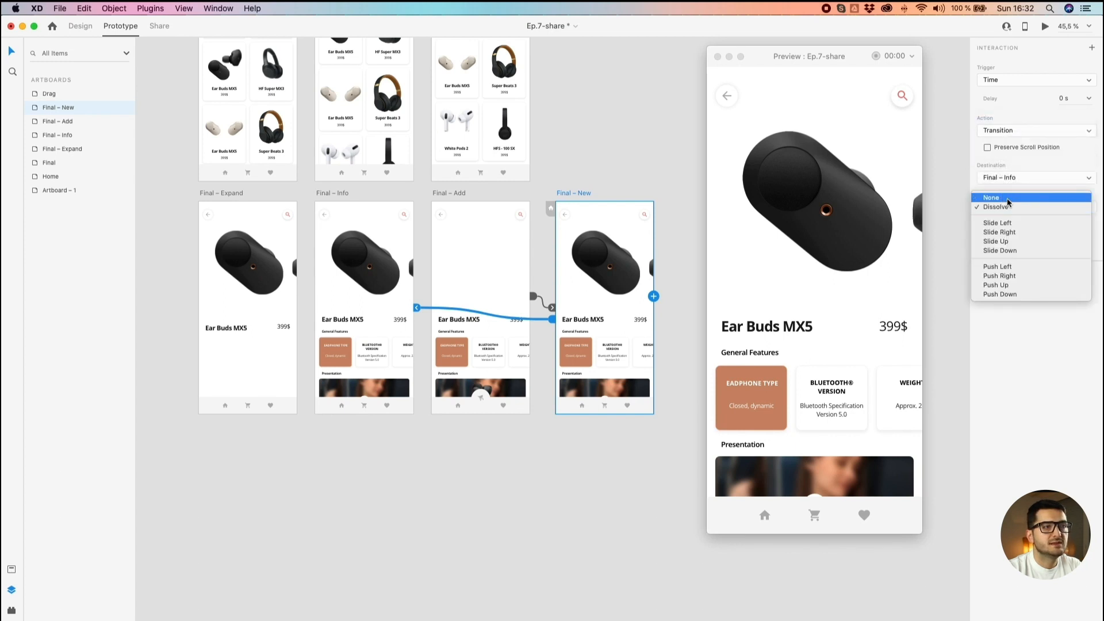
click(1006, 198)
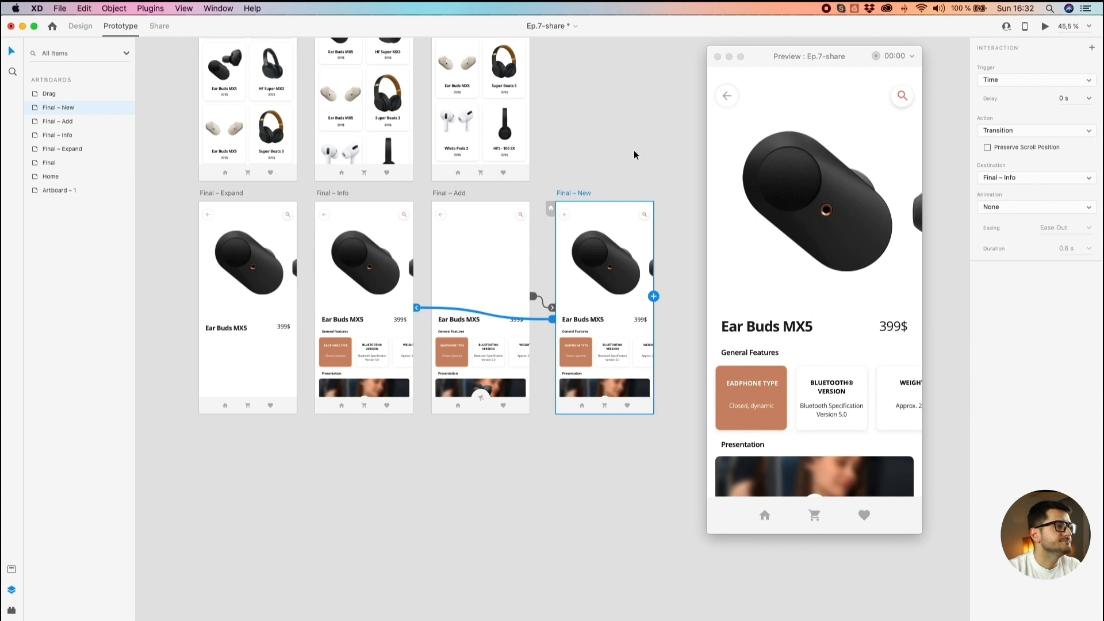
Step: Review the Final – New interaction and test the preview starting from Final – New and from Final – Expand
click(584, 164)
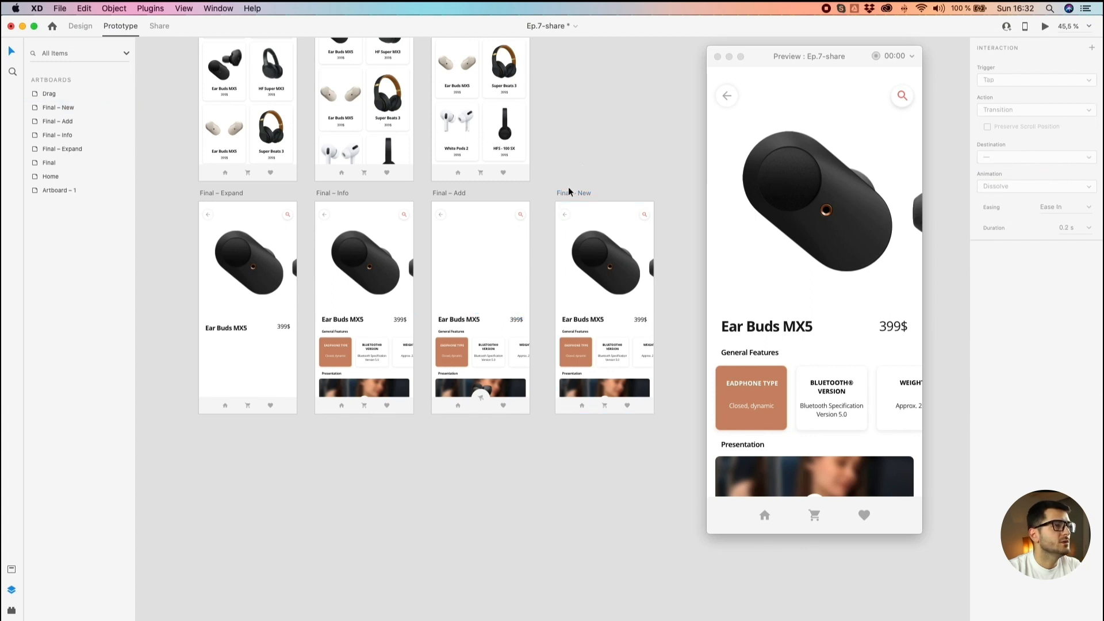
click(569, 190)
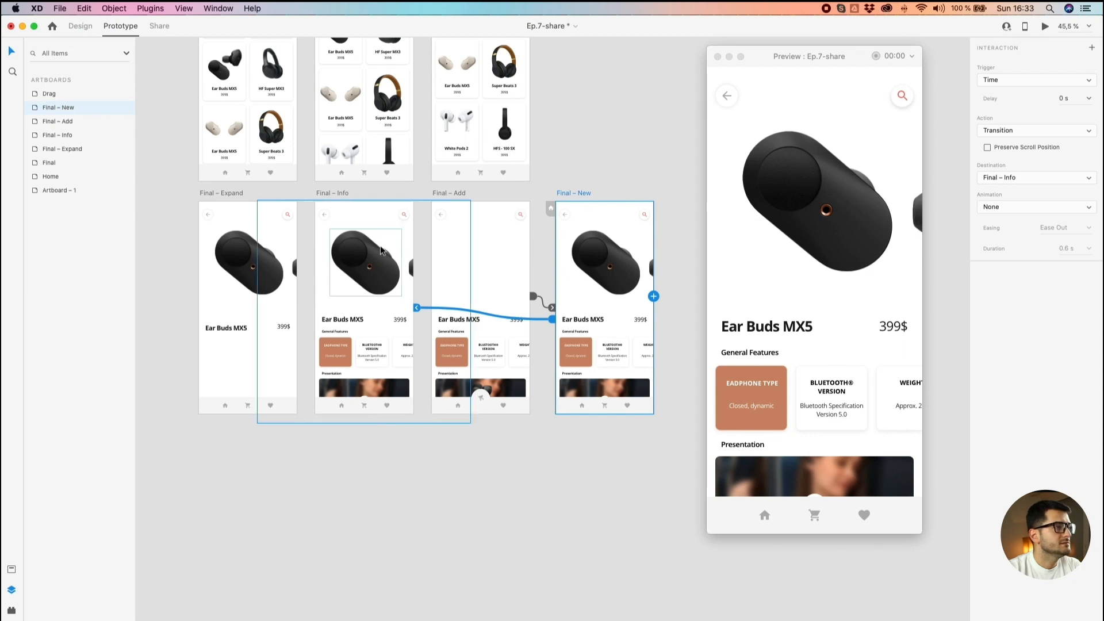
click(811, 194)
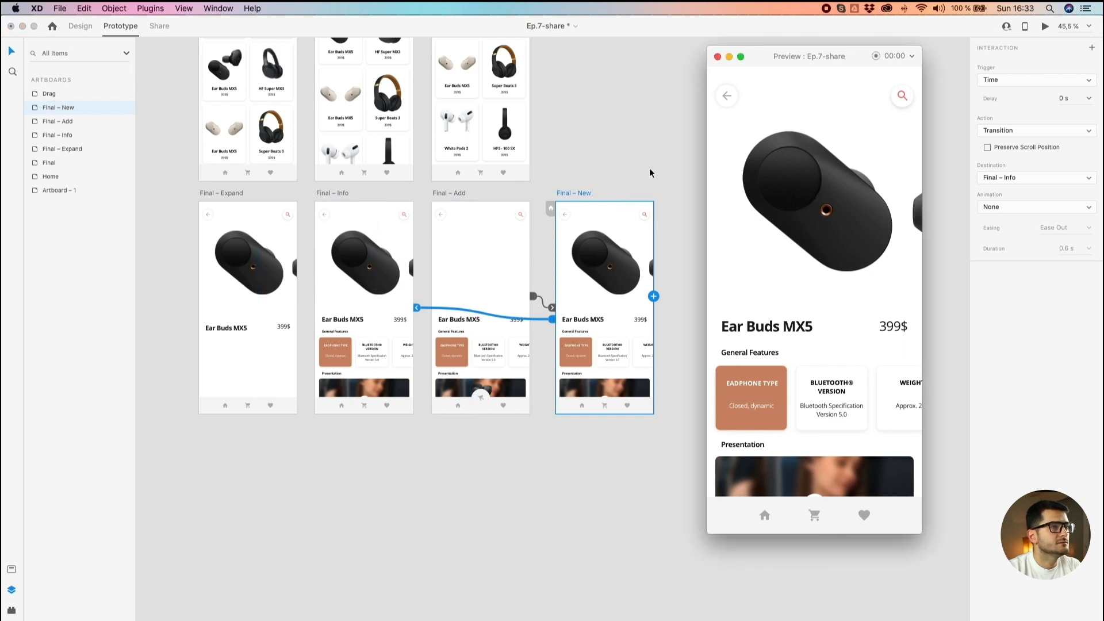
click(230, 193)
click(778, 226)
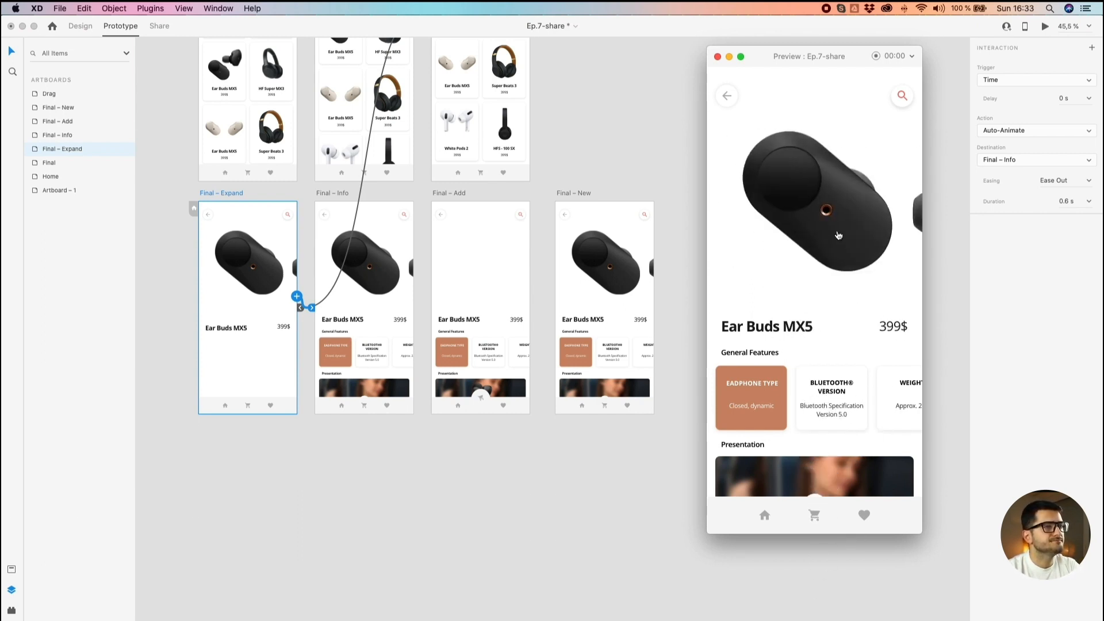
Step: Draw a circle about 24 px wide below the cart icon in the bottom bar of the Final – Add artboard
click(345, 509)
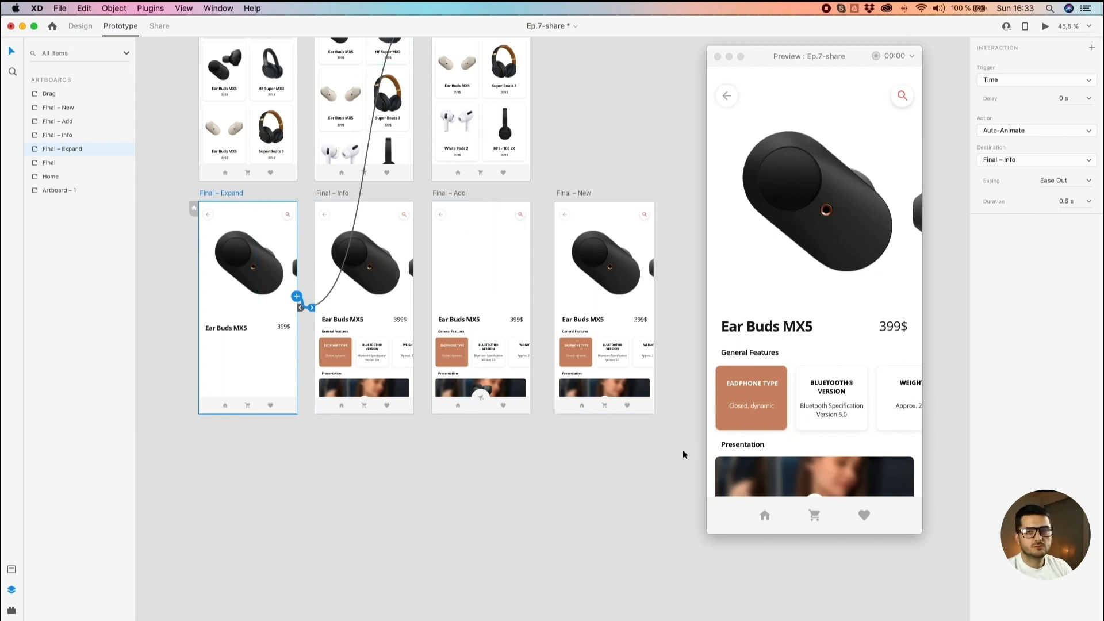
scroll(682, 450, up, 6)
drag(268, 412, 523, 474)
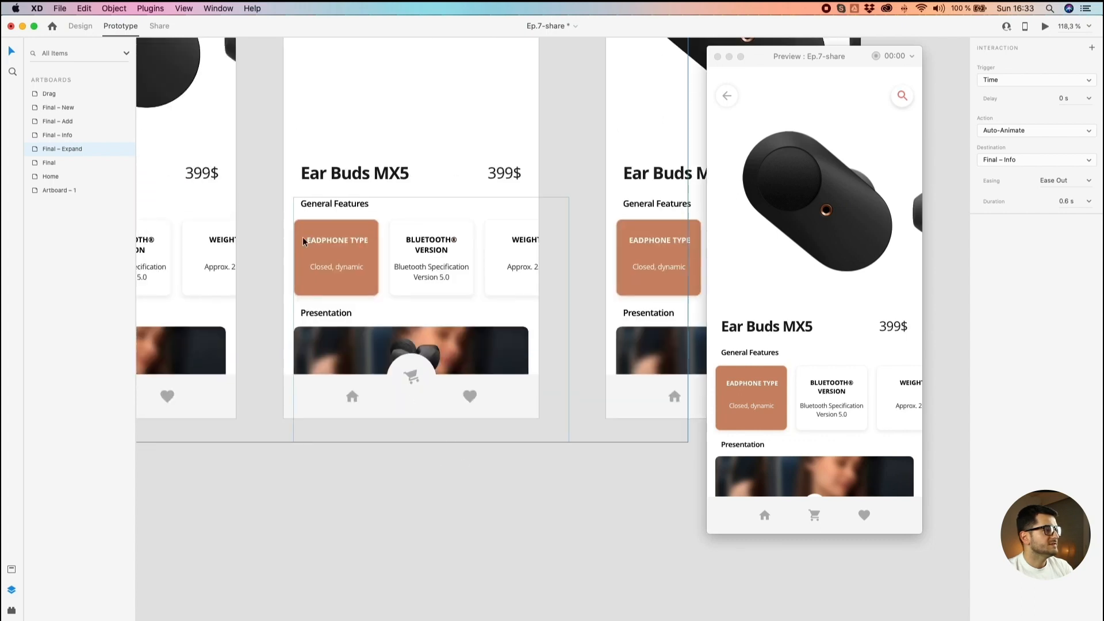
click(80, 26)
scroll(327, 288, up, 5)
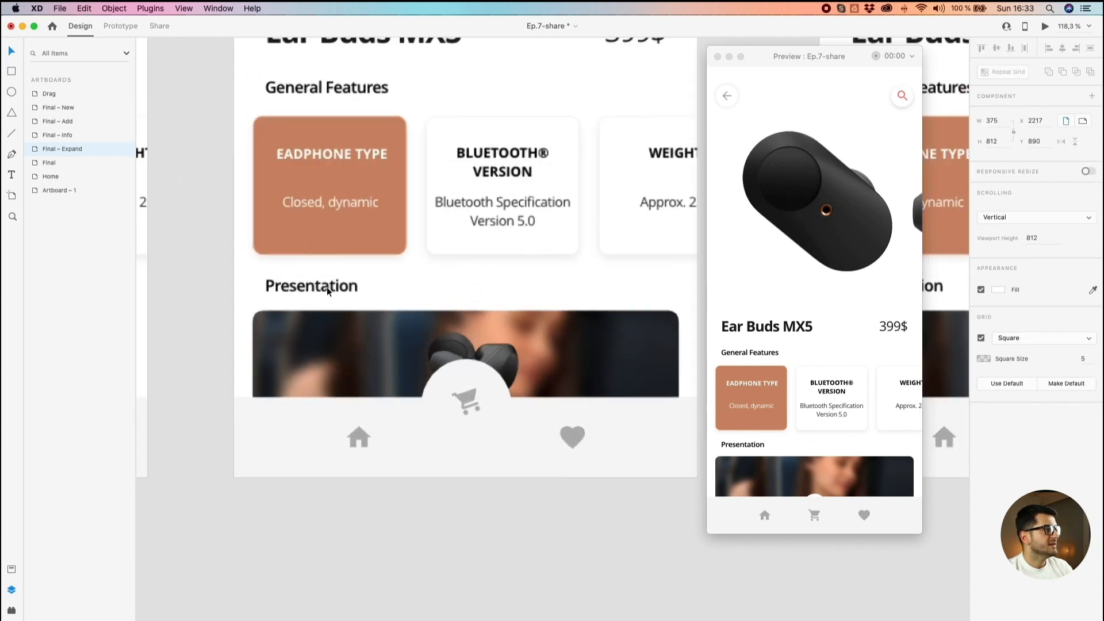
key(e)
scroll(473, 444, up, 7)
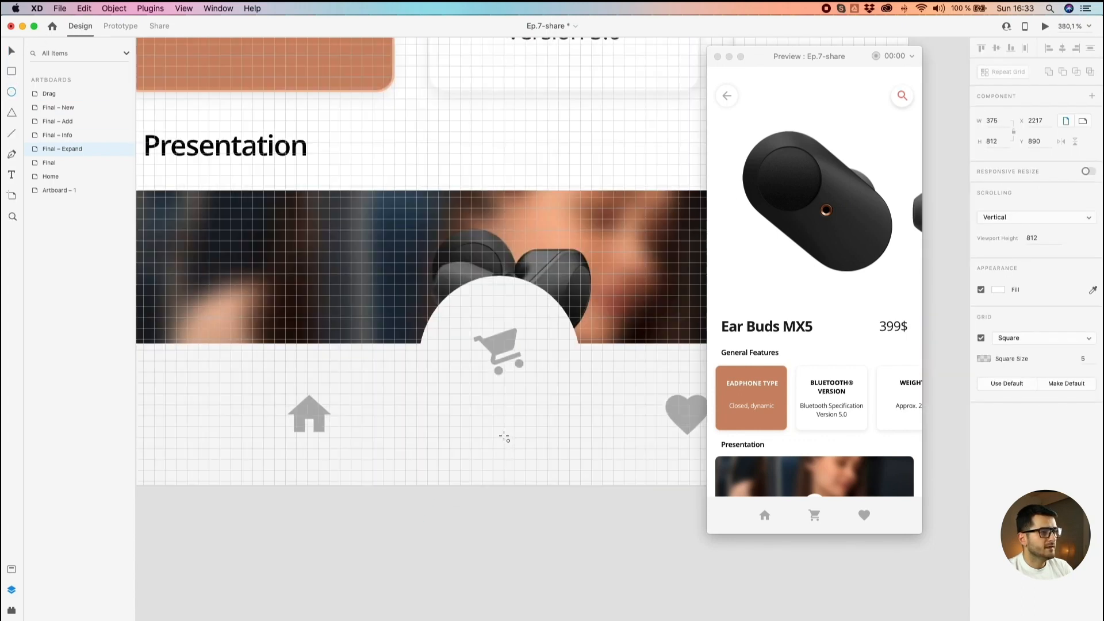
drag(503, 408, 544, 351)
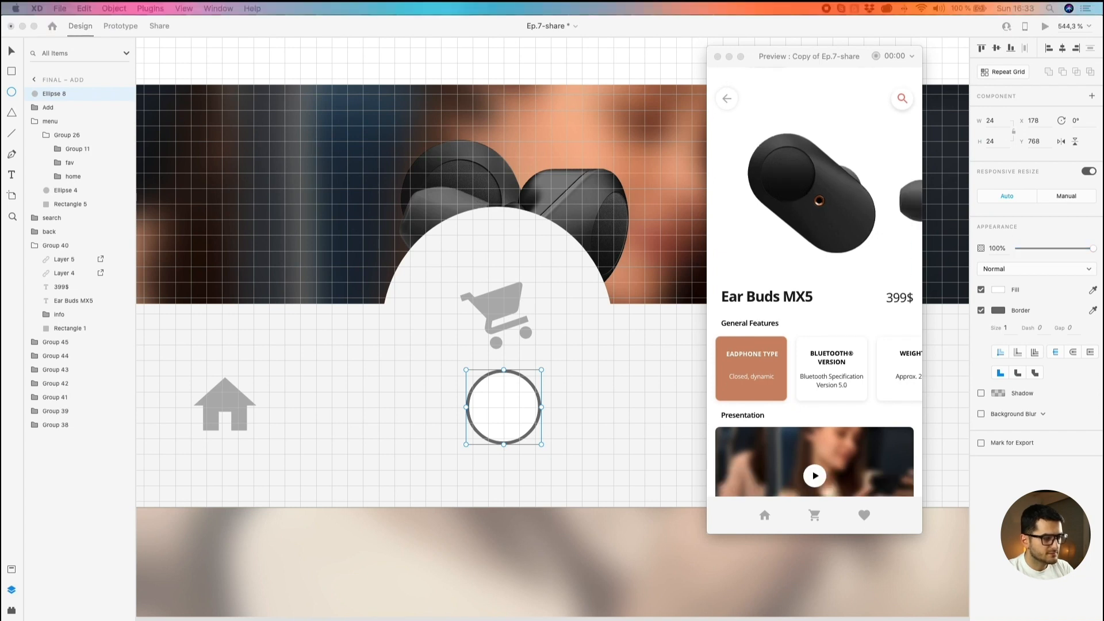
Step: Add the red colour of the search icon on Final – Add to the document's colour assets
scroll(466, 320, down, 8)
click(462, 172)
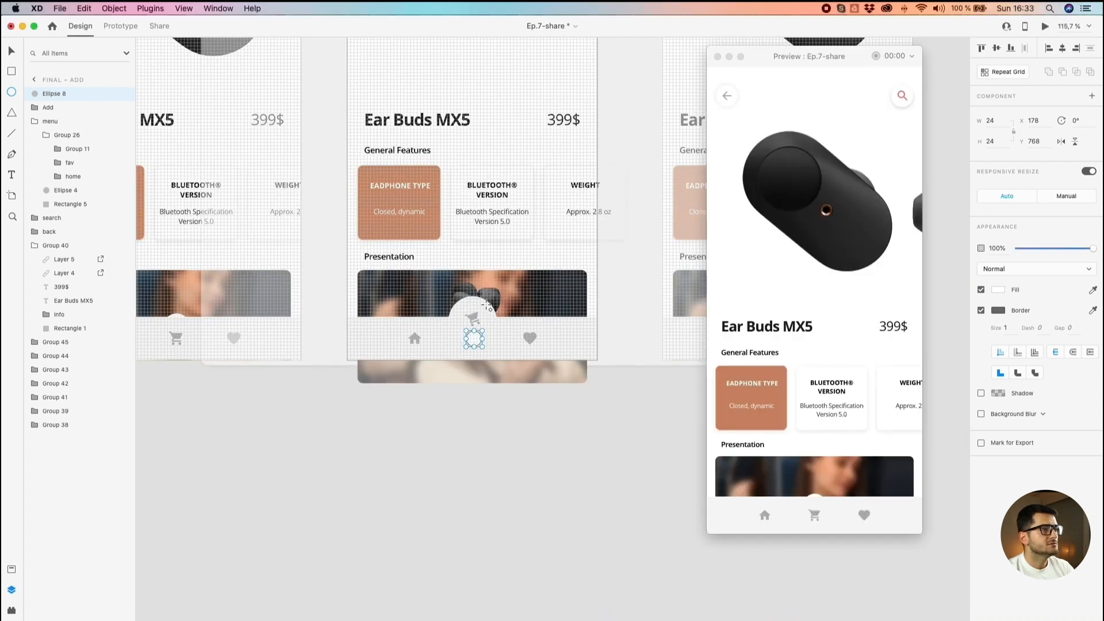
scroll(532, 466, down, 3)
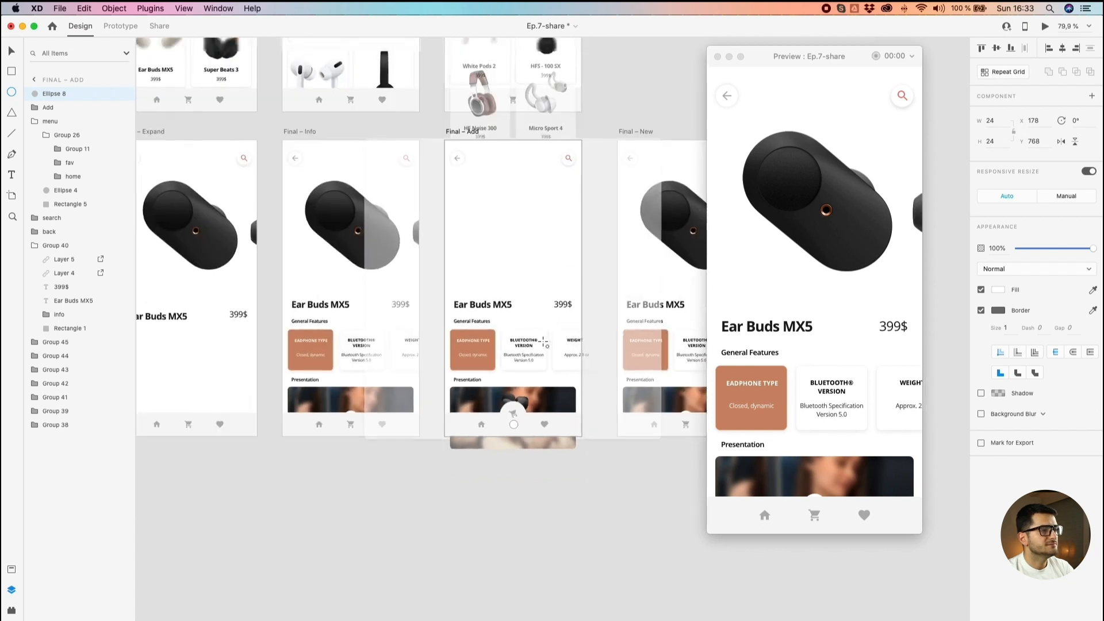
scroll(558, 276, up, 3)
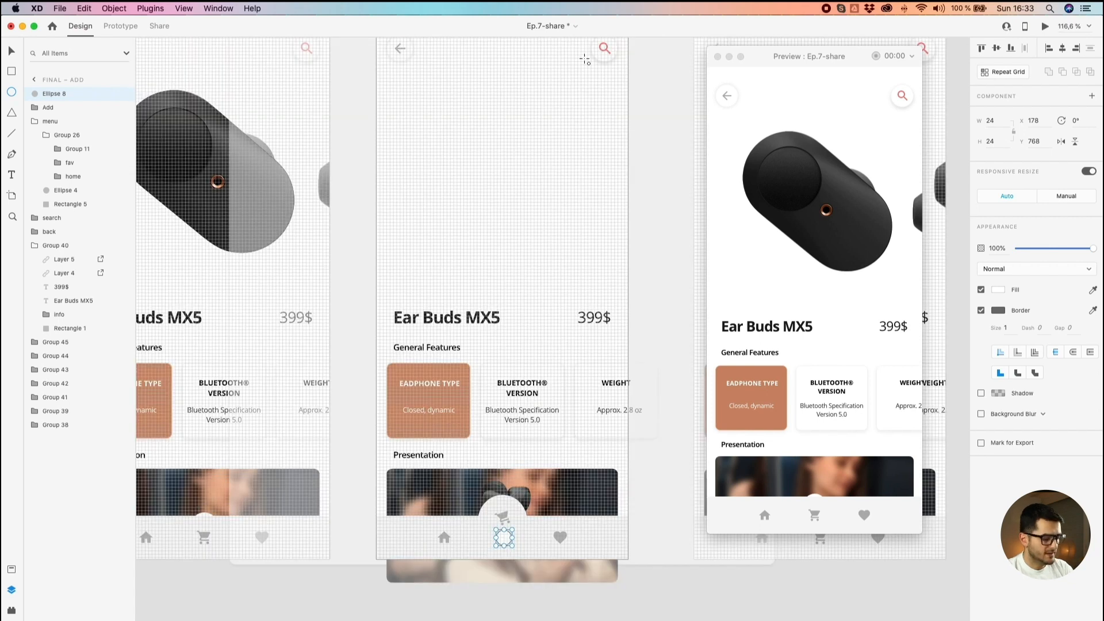
double_click(608, 50)
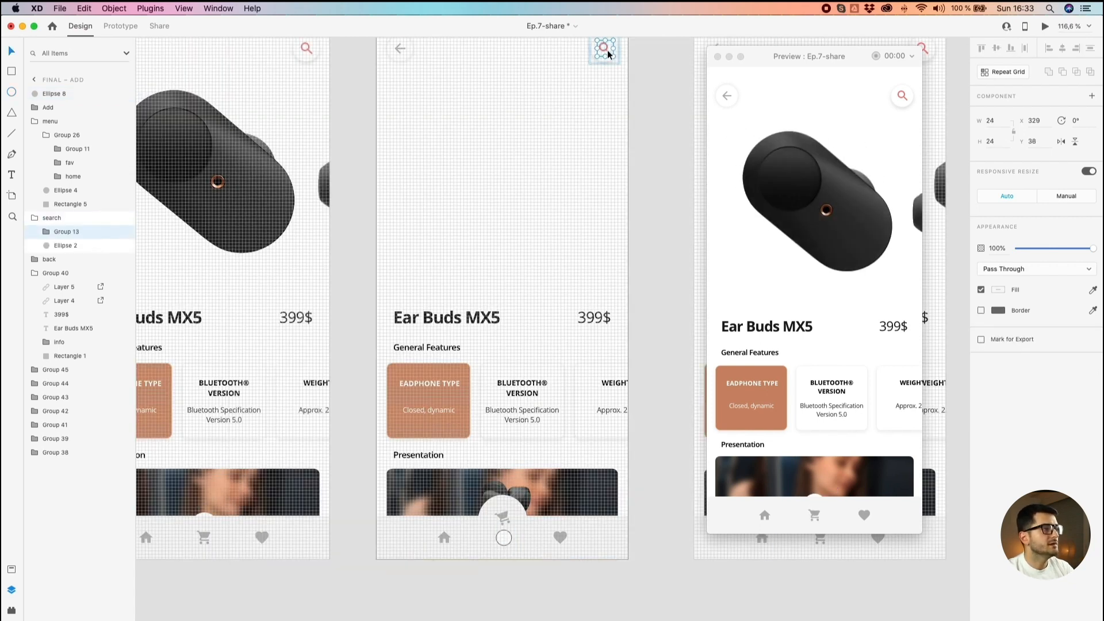
double_click(608, 51)
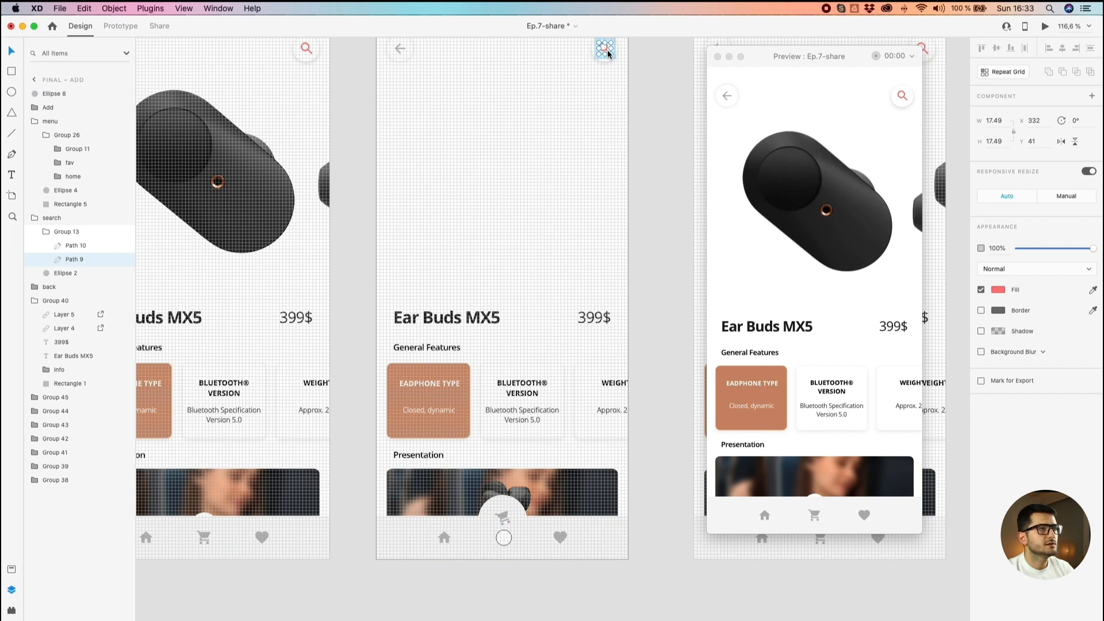
right_click(607, 49)
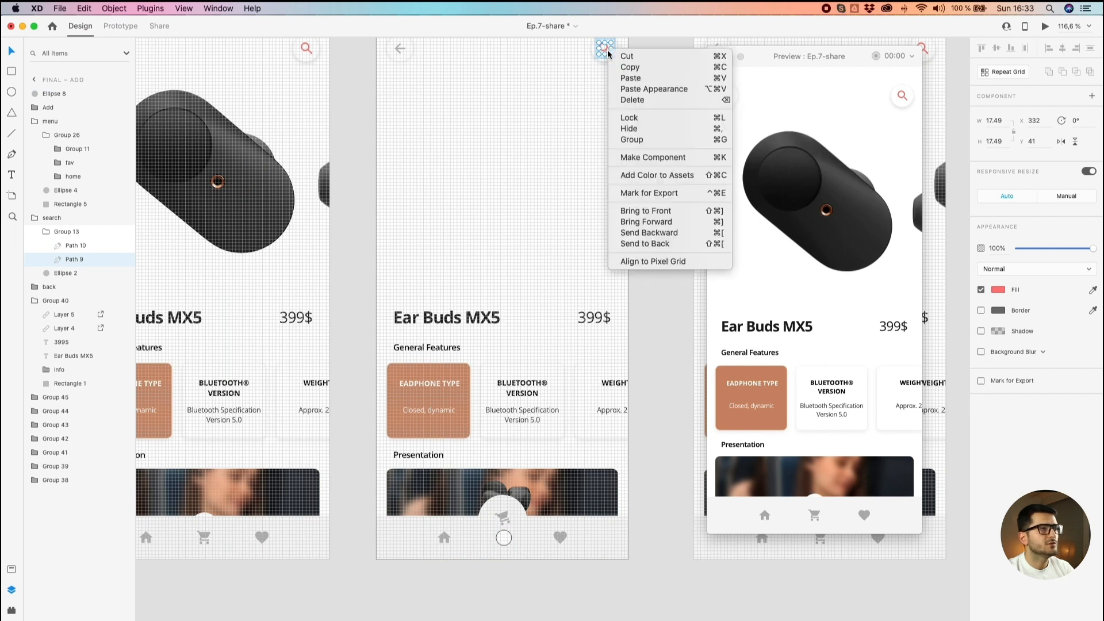
click(644, 179)
Step: Fill the new circle below the cart with the saved #FF7979 colour and remove its border
scroll(505, 540, up, 6)
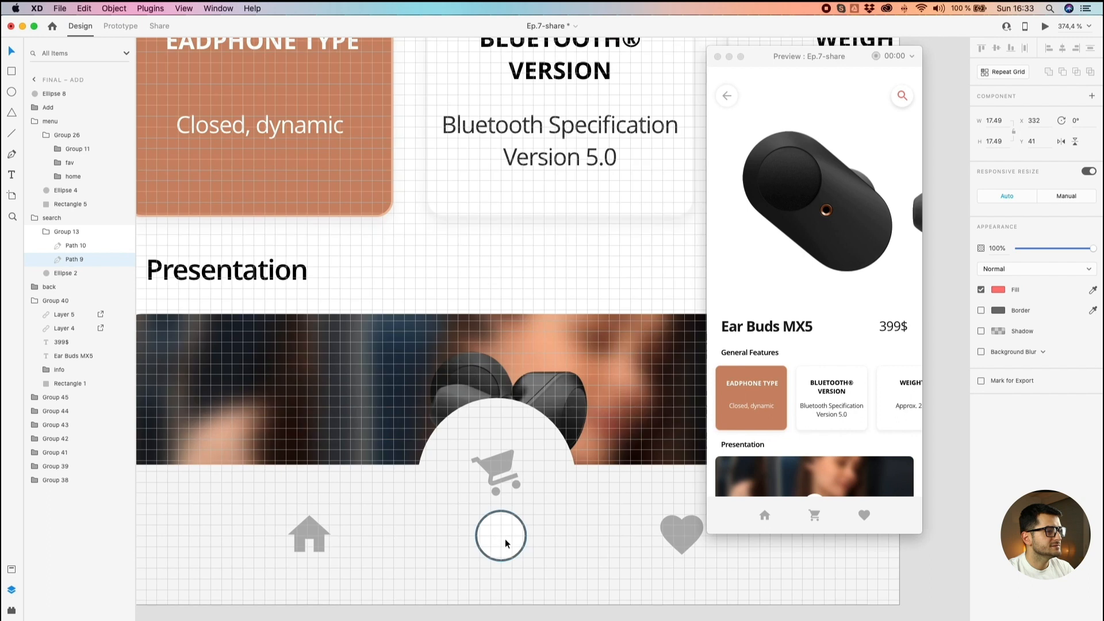
click(505, 539)
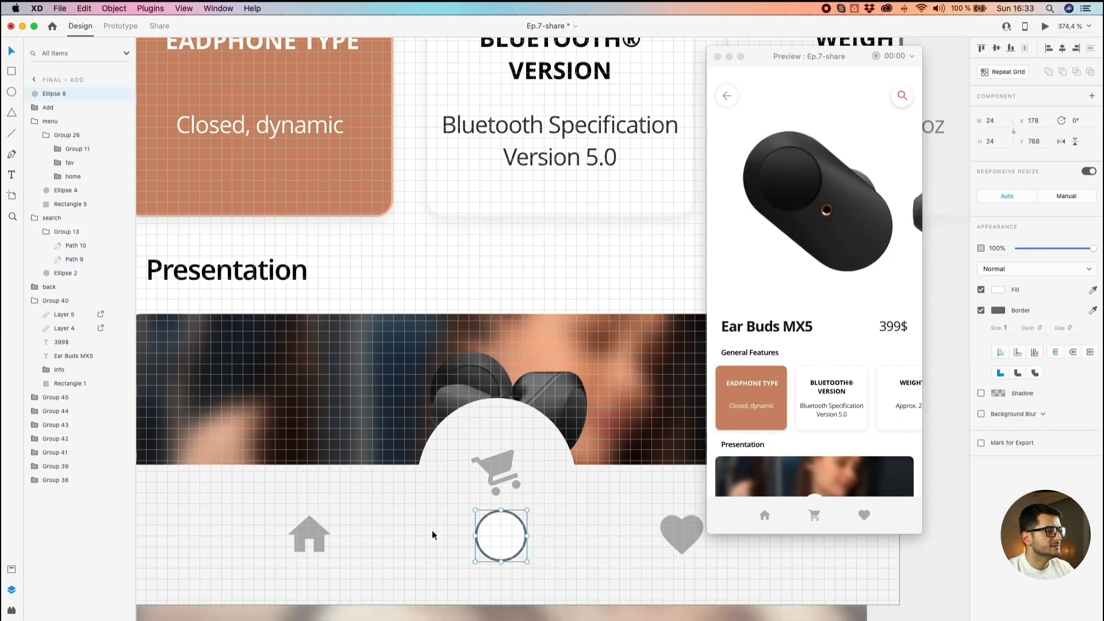
click(11, 570)
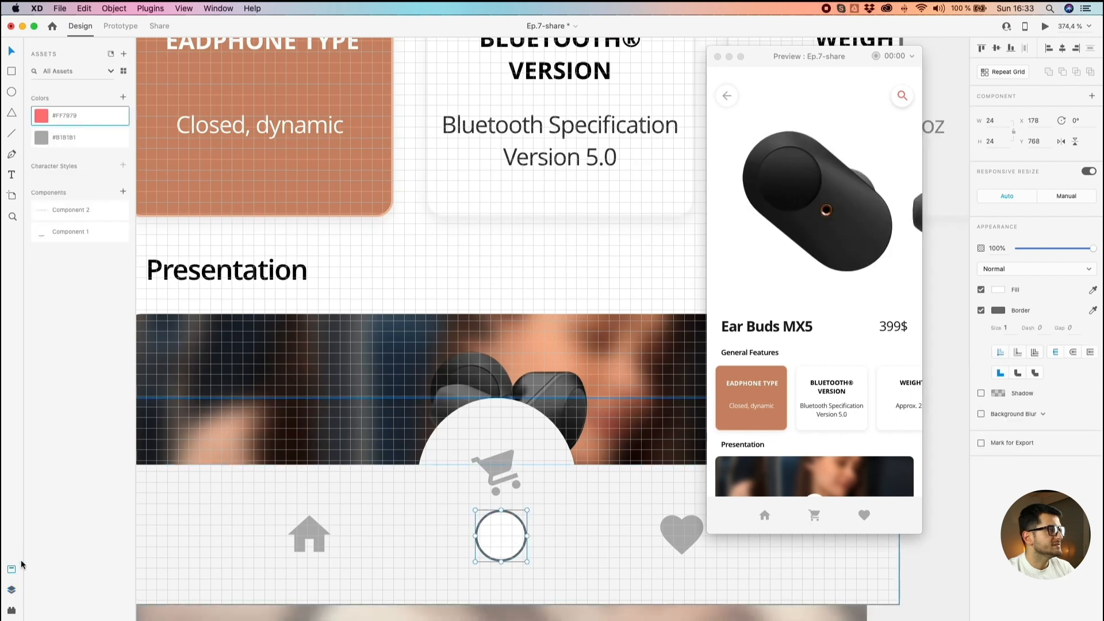
right_click(61, 113)
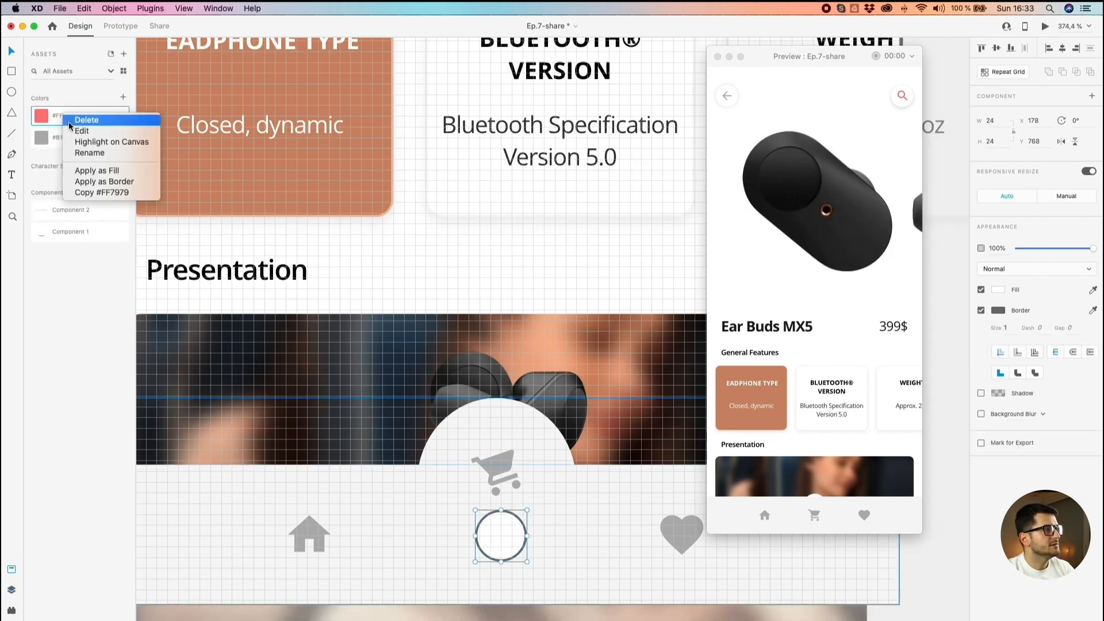
click(98, 171)
click(982, 311)
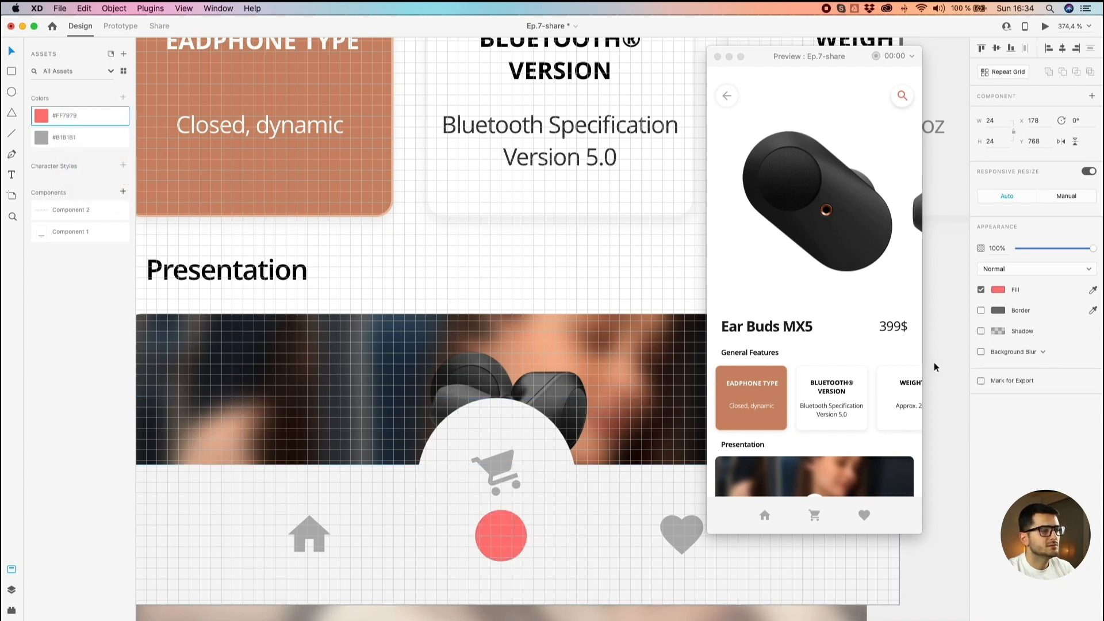
Step: Add the text "1" on the red circle
scroll(499, 452, up, 5)
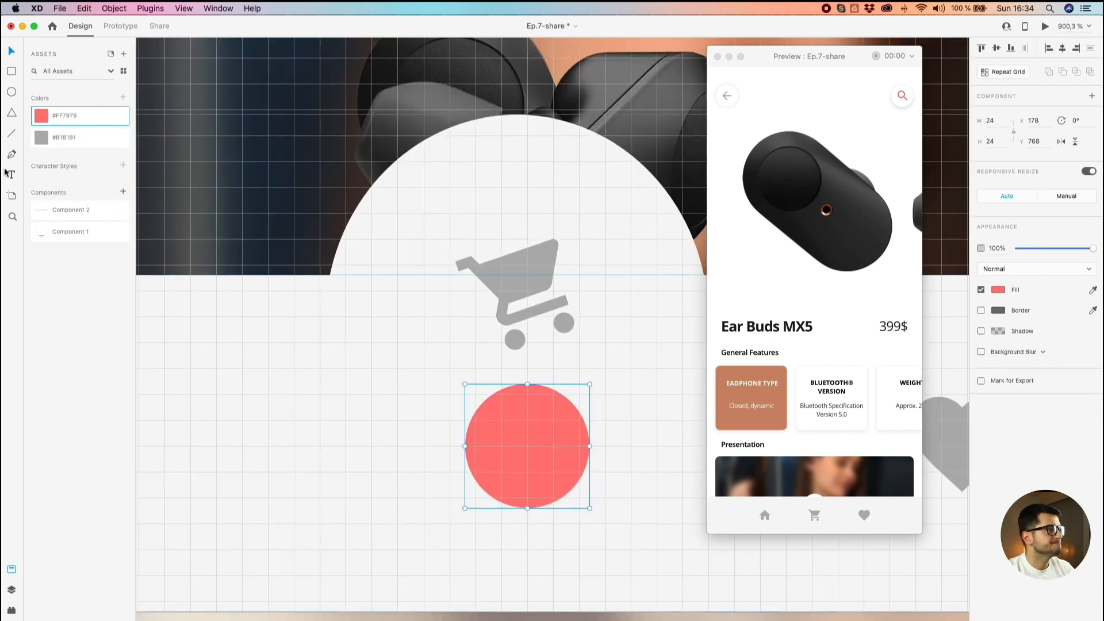
click(12, 175)
click(525, 456)
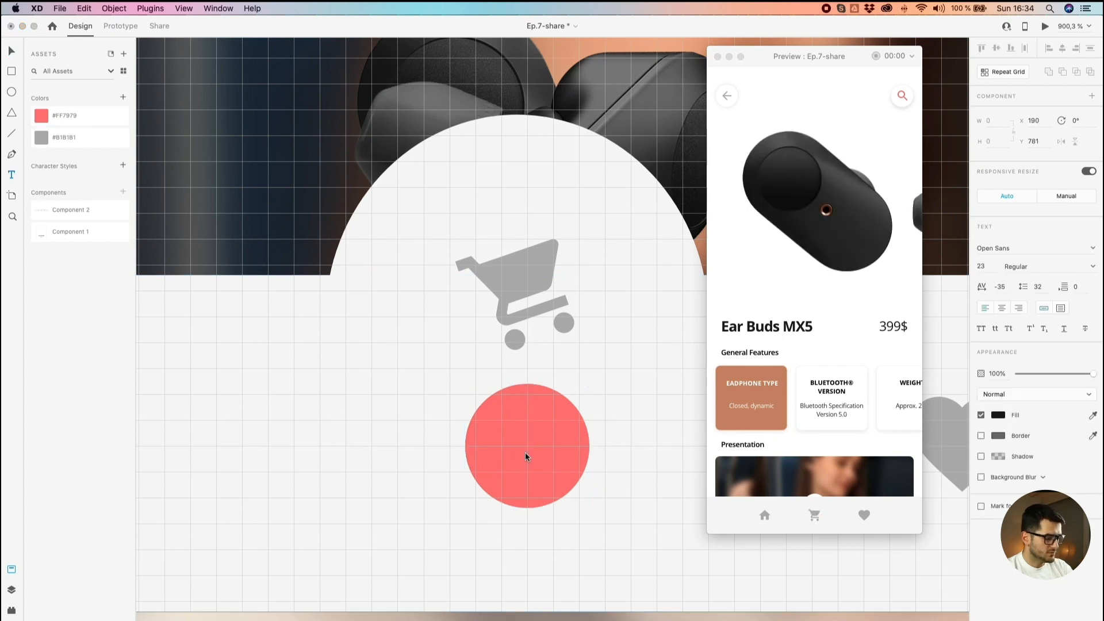
text(1)
key(Escape)
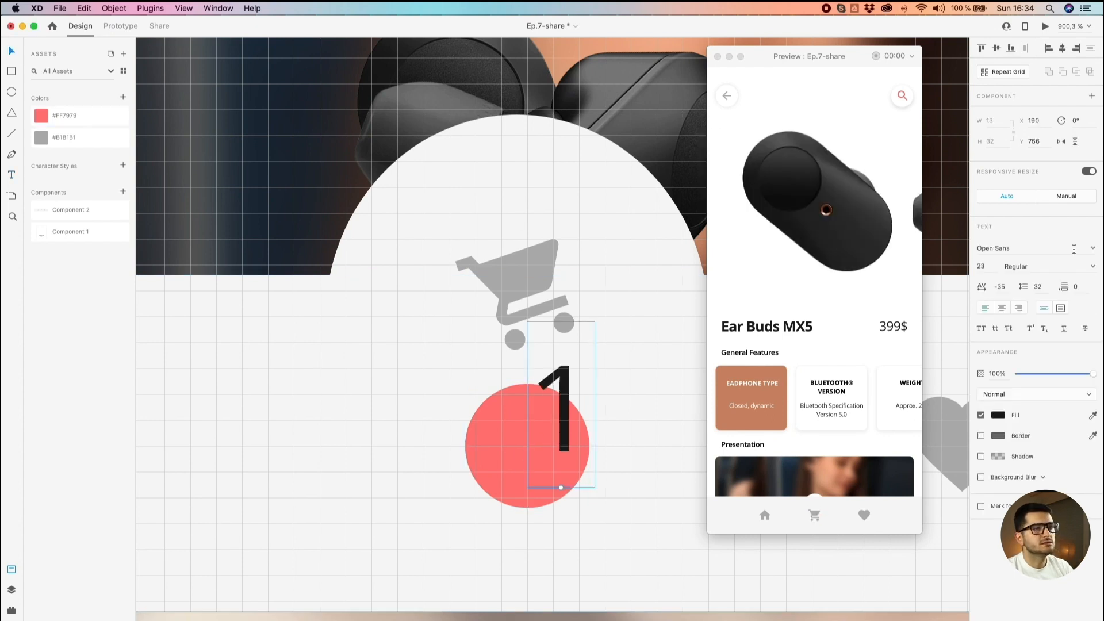
Step: Set the number's font weight to Bold and its size to 13
click(1093, 268)
click(1013, 342)
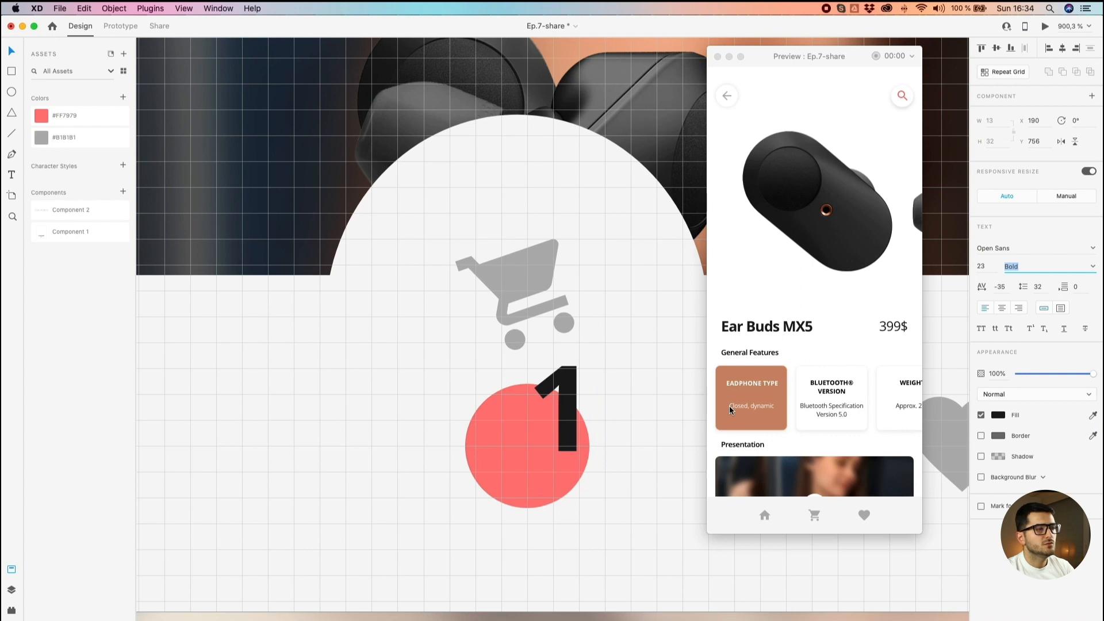
click(984, 267)
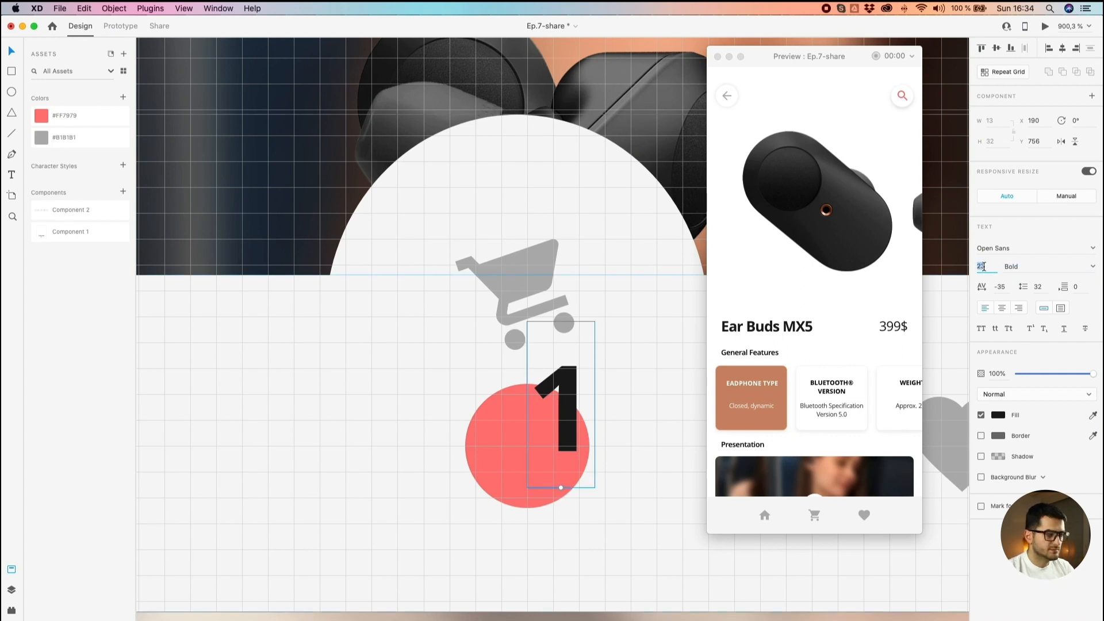
text(13)
key(Return)
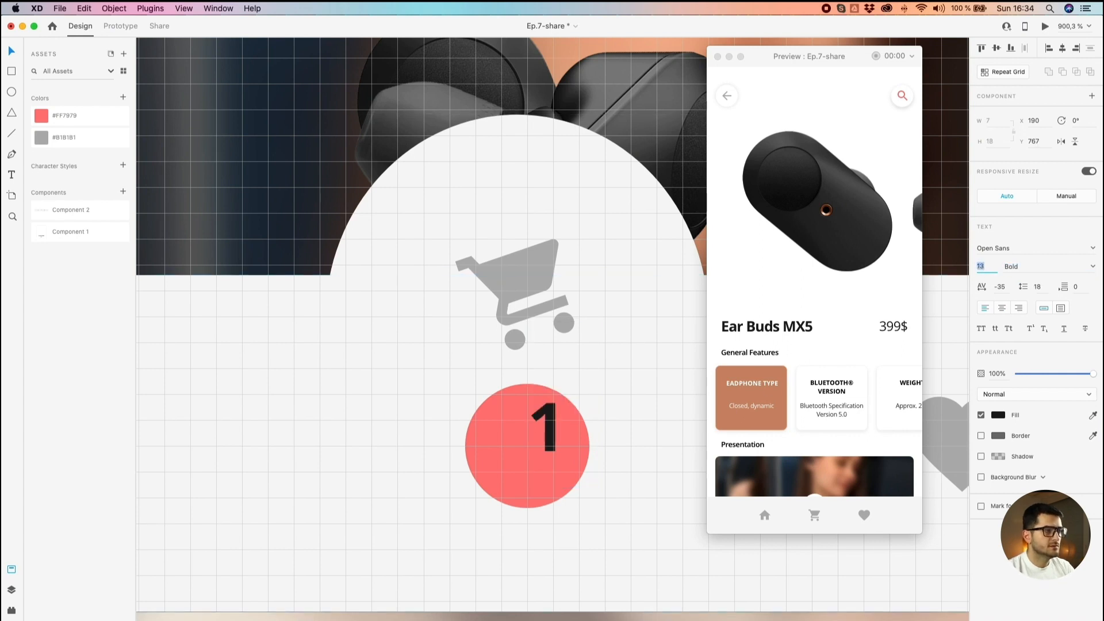
Step: Resize the red circle to 25 × 25 and line it up with the number in the middle
drag(553, 442, 543, 443)
click(565, 443)
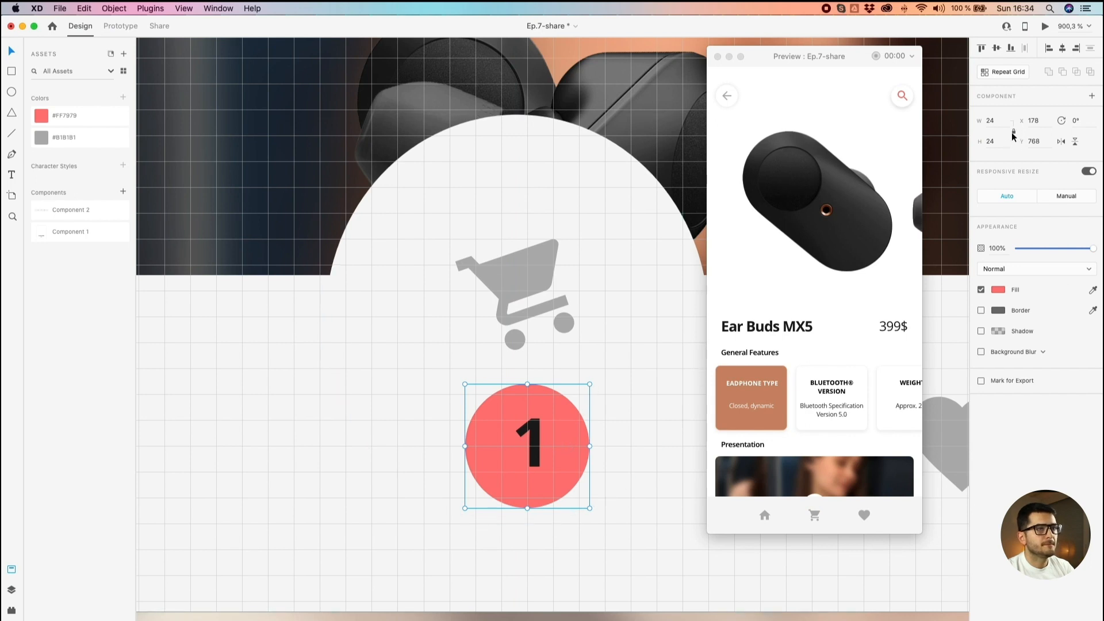
text(25)
key(Return)
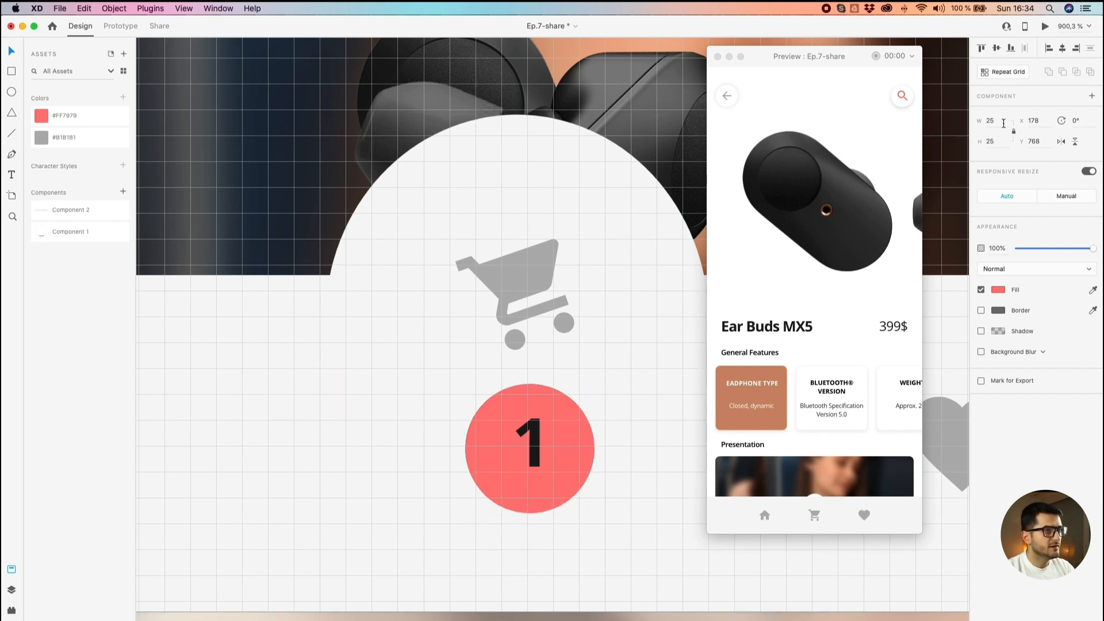
drag(556, 455, 514, 456)
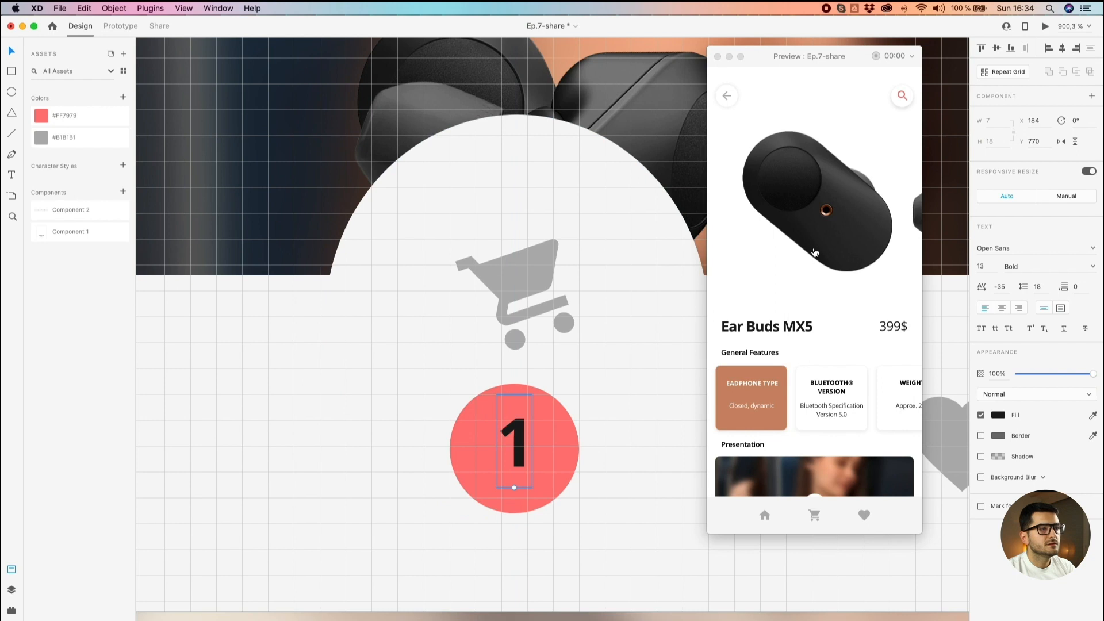
Step: Convert the number to a fixed-size text box, widen it to about 15 and centre-align its text
click(1062, 309)
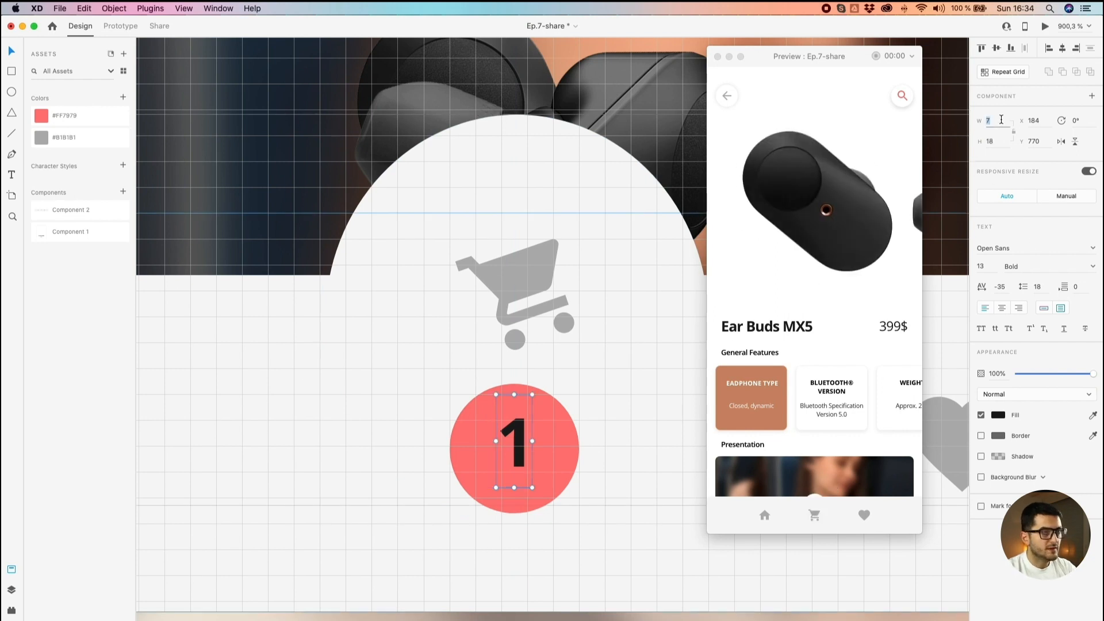
key(Return)
scroll(519, 465, up, 3)
drag(554, 403, 614, 422)
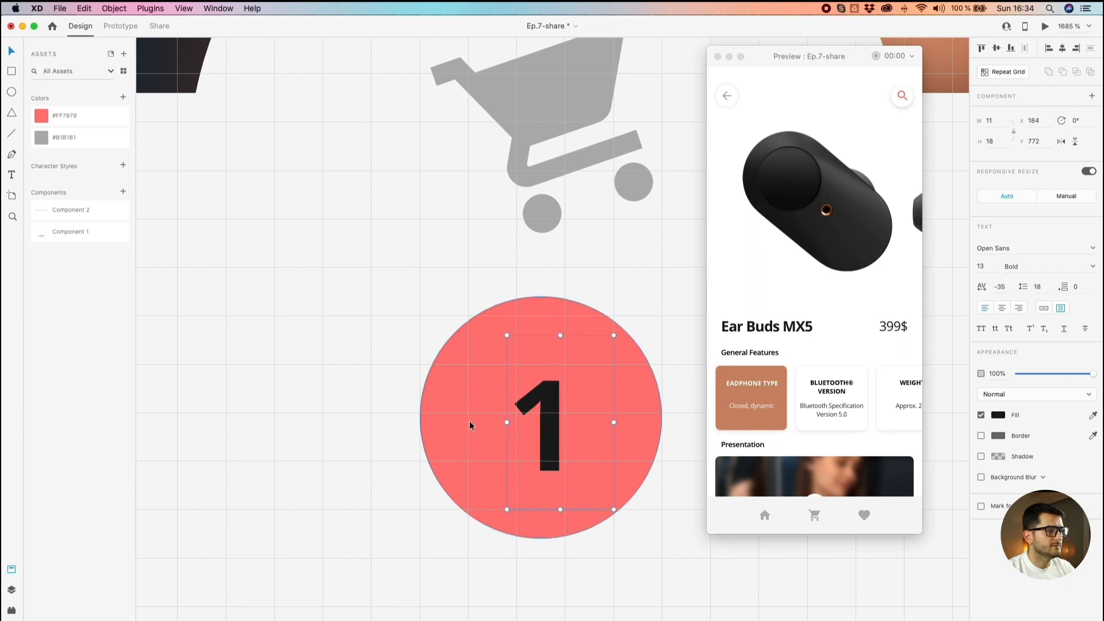
drag(508, 422, 469, 422)
click(1005, 309)
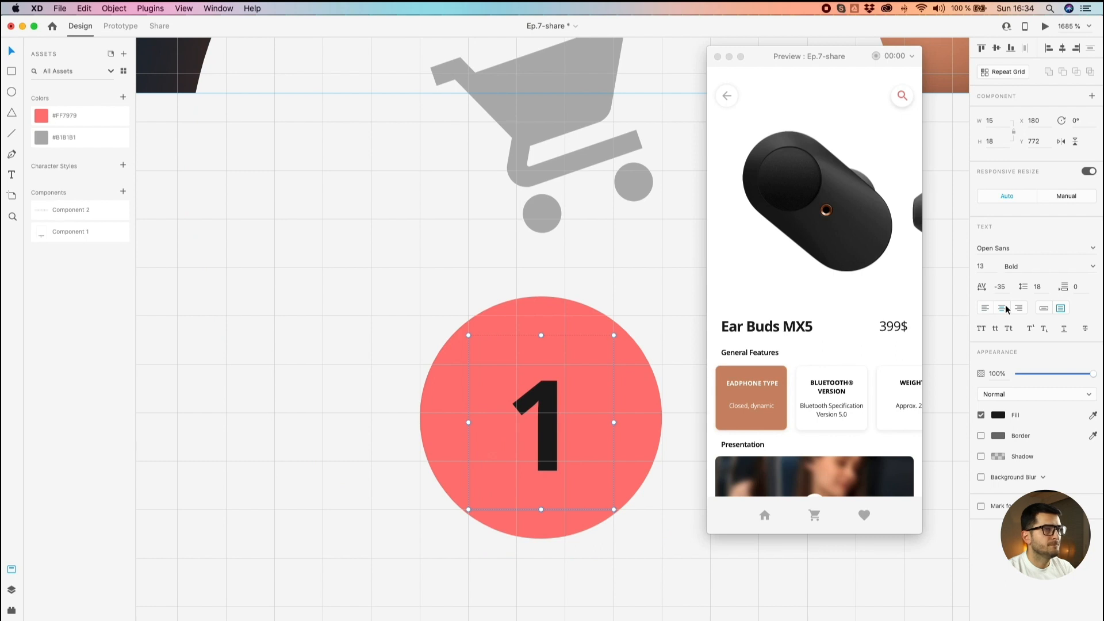
Step: Reduce the number's text box to about 17 high and place it vertically in the middle of the circle, at Y 771
drag(546, 435, 547, 426)
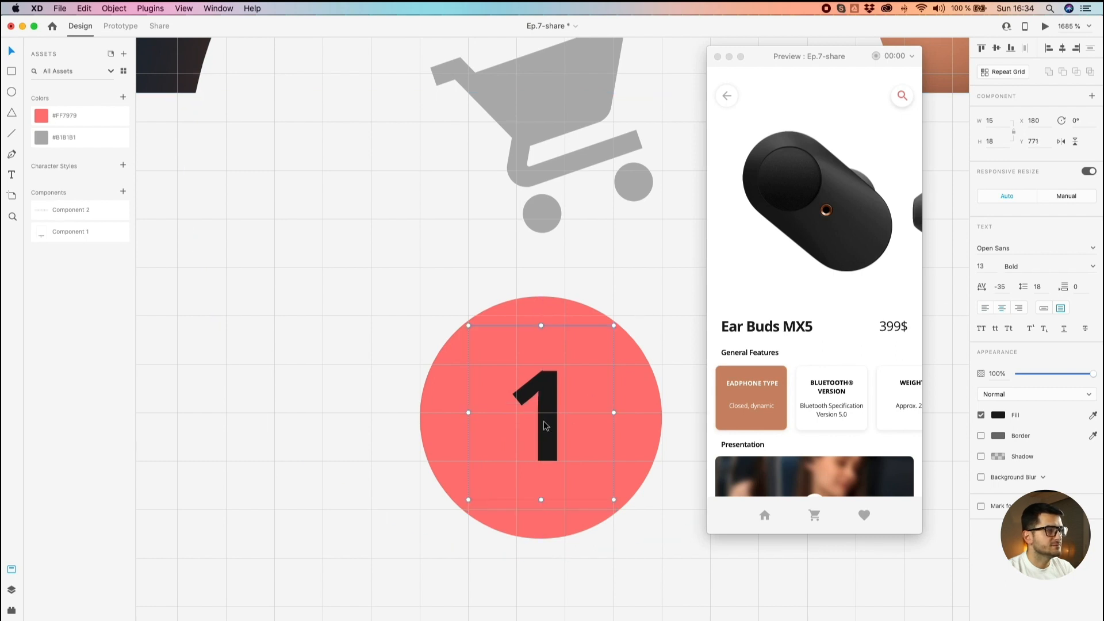
drag(542, 319, 542, 296)
key(super+z)
click(542, 515)
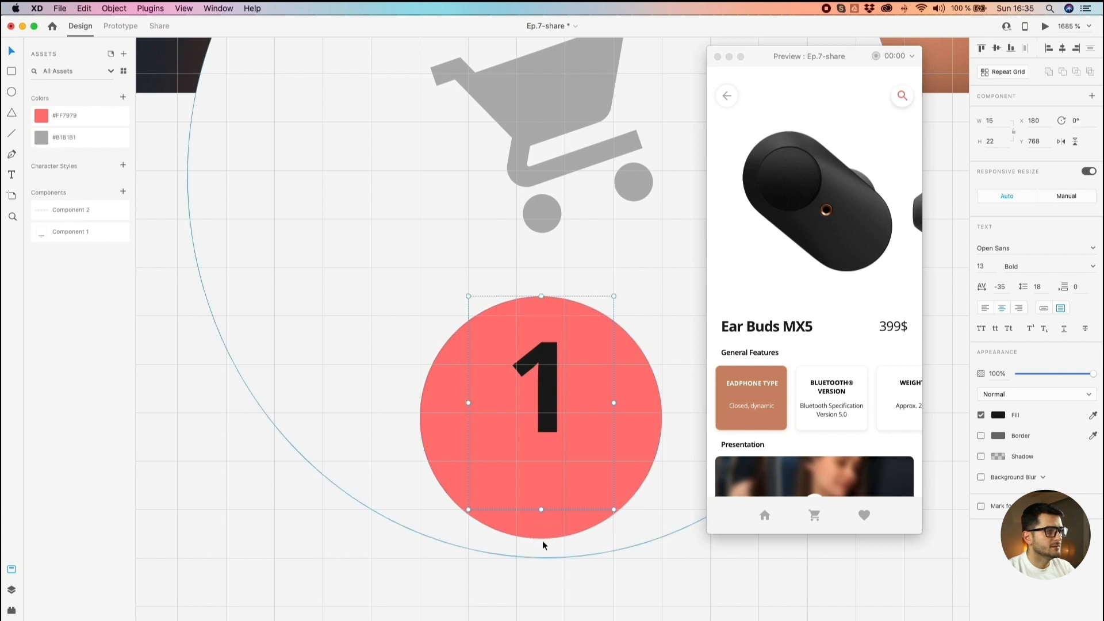
drag(542, 510, 541, 462)
drag(549, 403, 548, 438)
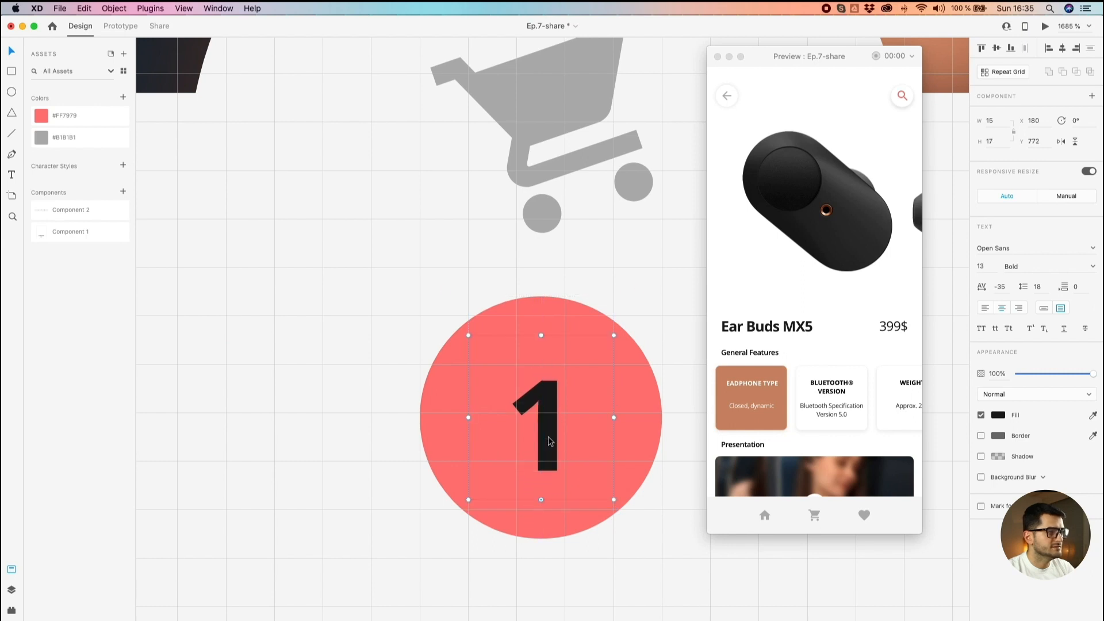
scroll(548, 442, down, 3)
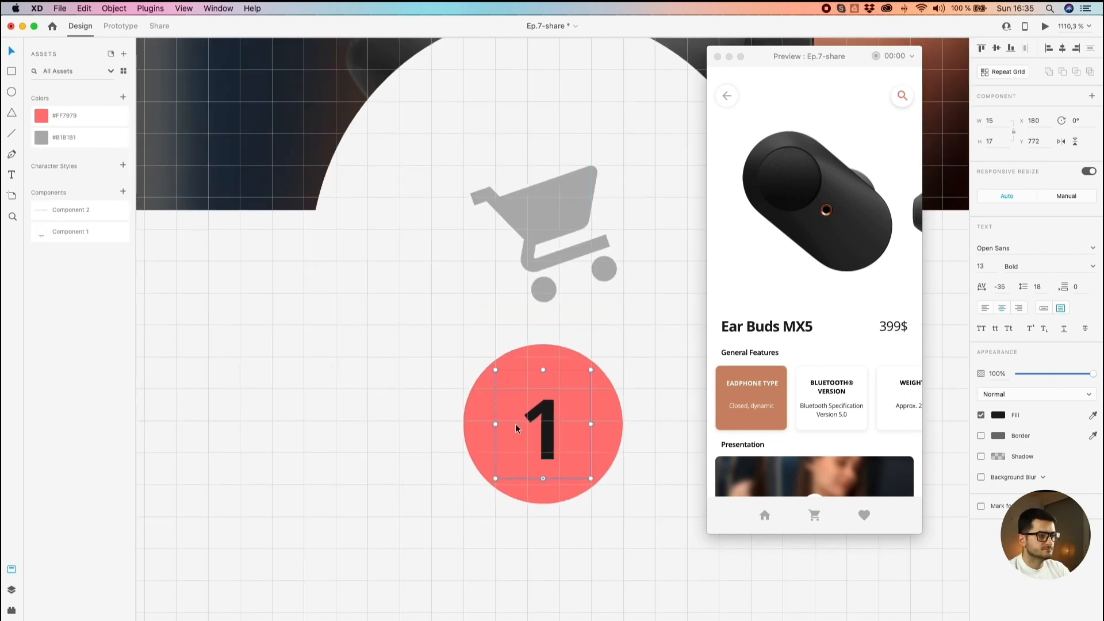
drag(515, 423, 516, 426)
Step: Change the number's fill colour to white
scroll(396, 426, down, 5)
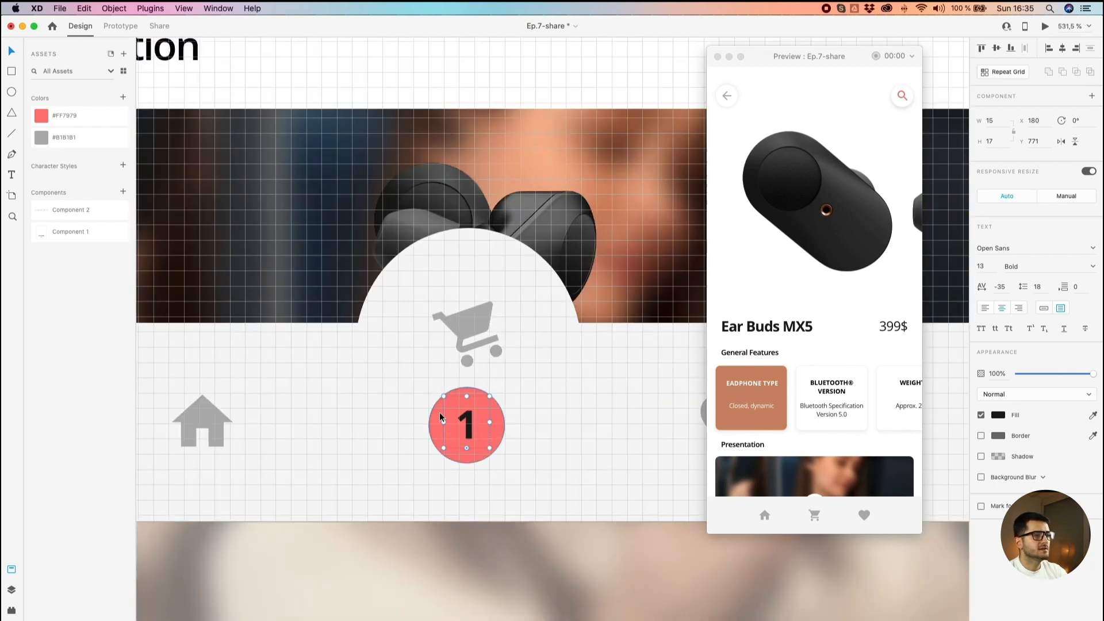
click(1002, 416)
drag(927, 401, 576, 274)
click(352, 374)
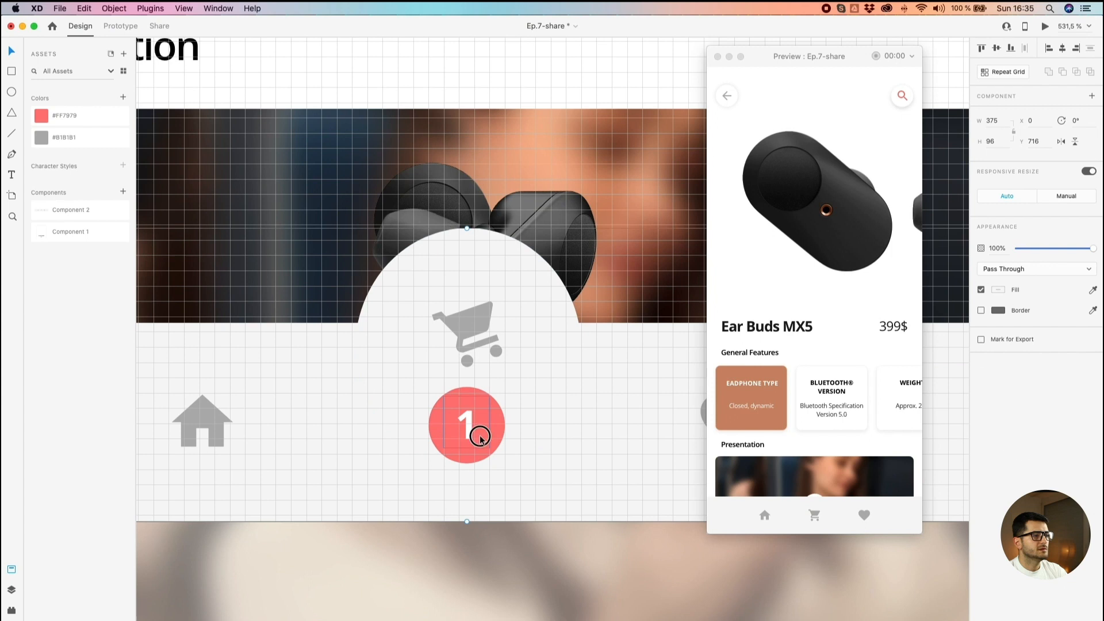
Step: Shrink the red circle slightly around its centre, keeping the number in the middle
click(500, 429)
click(515, 409)
double_click(498, 413)
drag(505, 388, 500, 391)
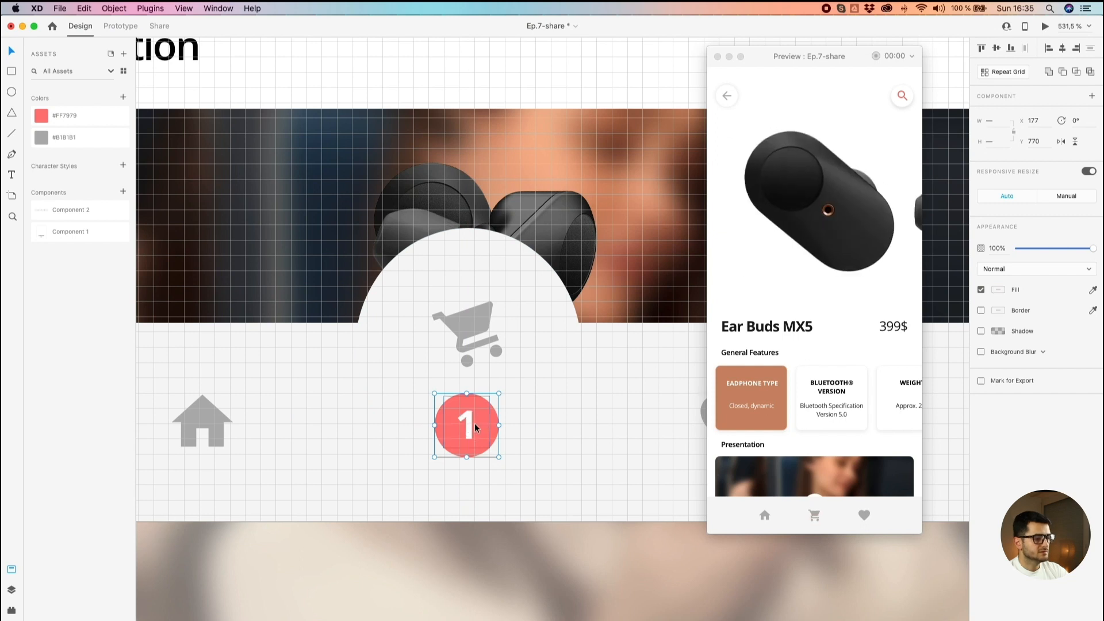
Step: Rename the red badge's group on Final – Add as 1
key(Escape)
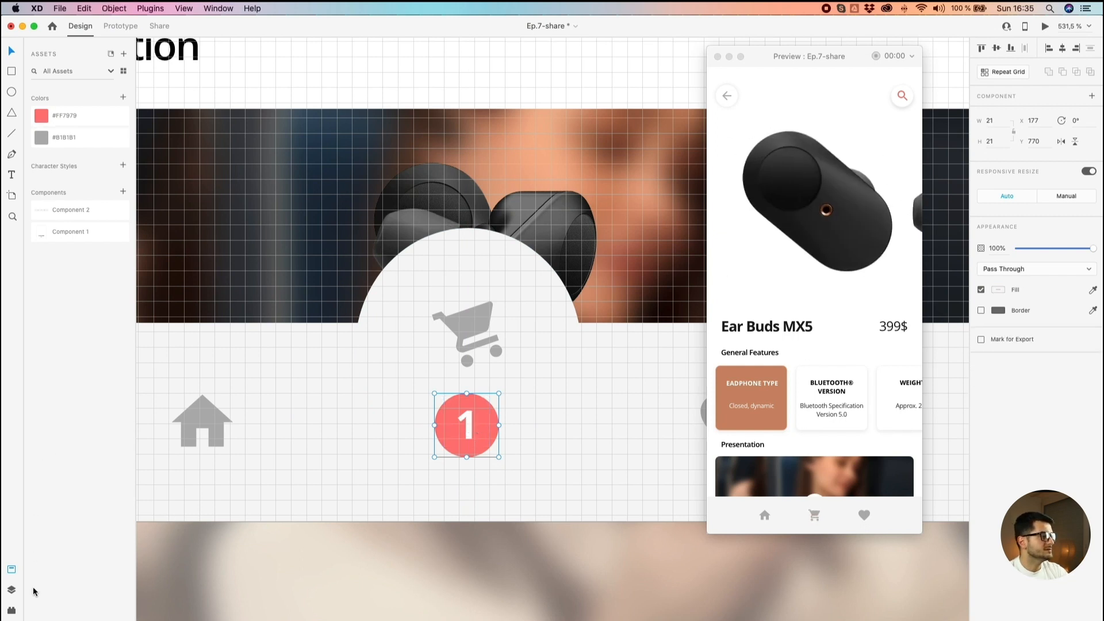
click(12, 591)
double_click(47, 94)
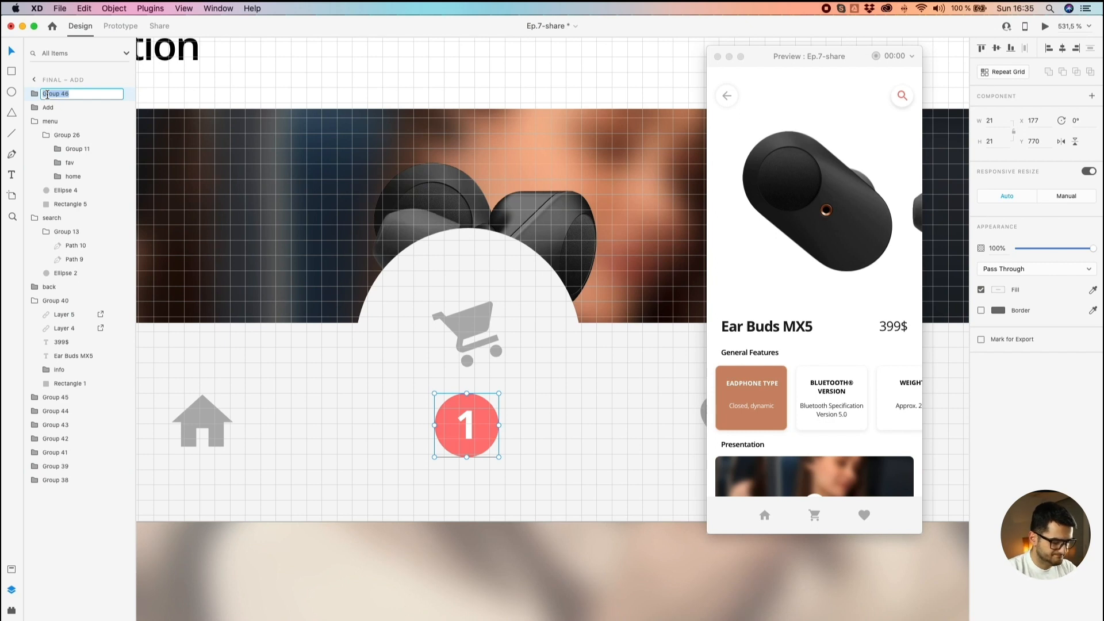
key(Return)
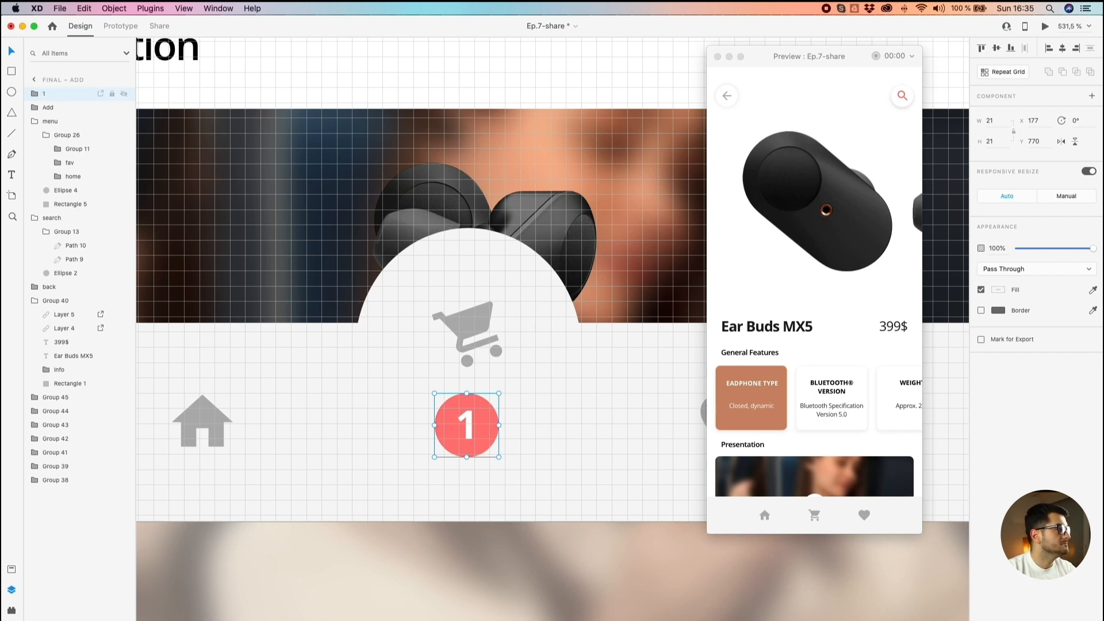
Step: Copy the red badge group from Final – Add and paste it onto the Final – New artboard
scroll(202, 172, down, 10)
click(253, 386)
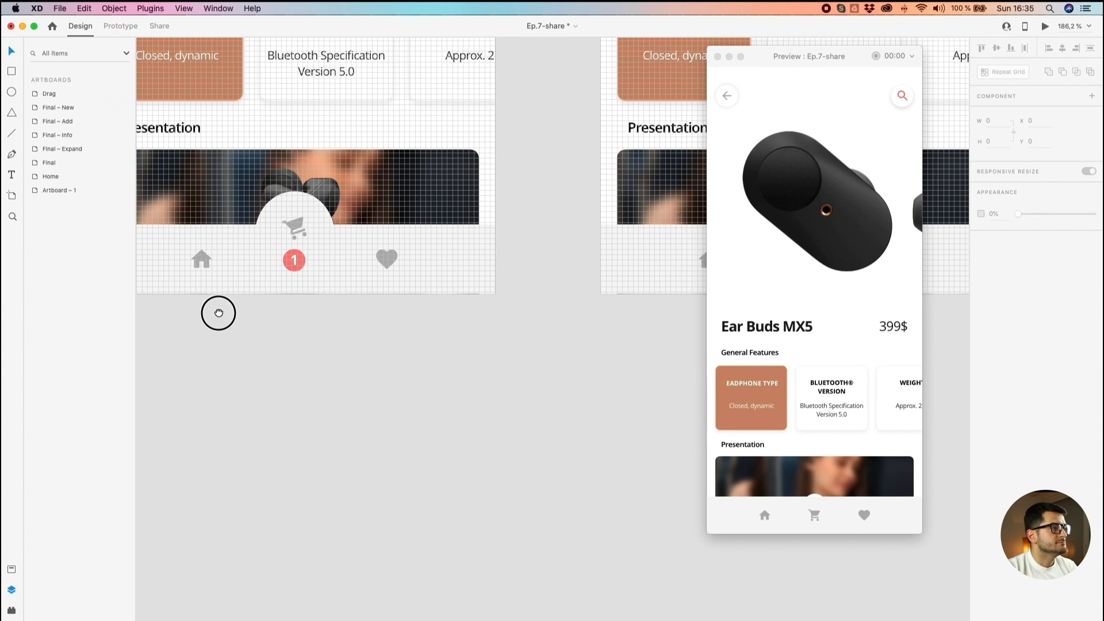
drag(218, 313, 289, 413)
click(367, 371)
scroll(405, 322, down, 5)
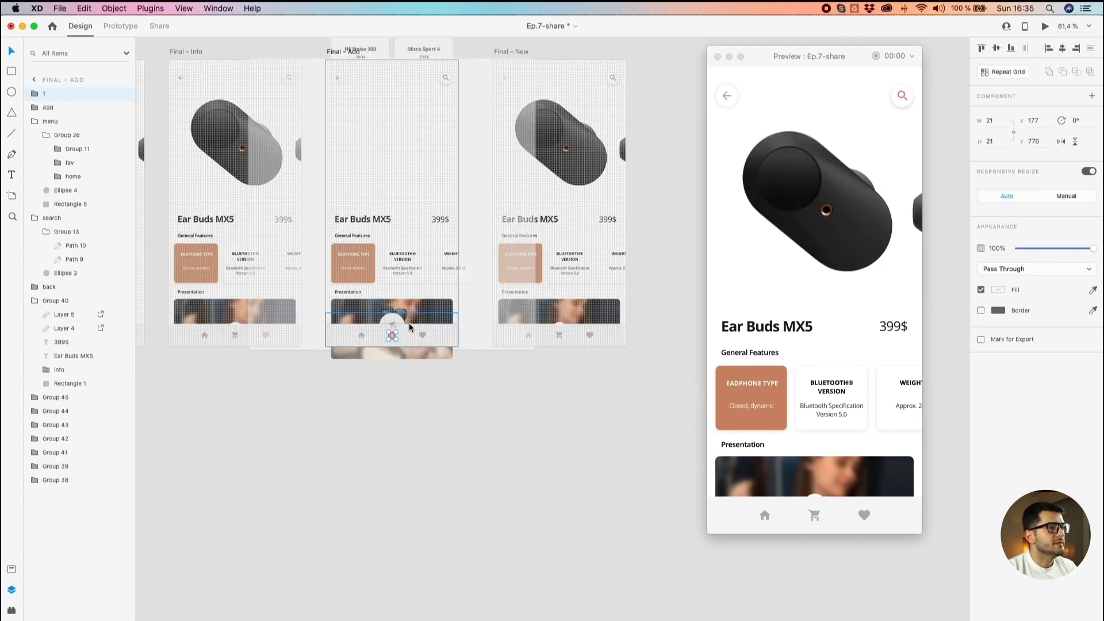
key(super+c)
drag(524, 417, 347, 420)
key(super+v)
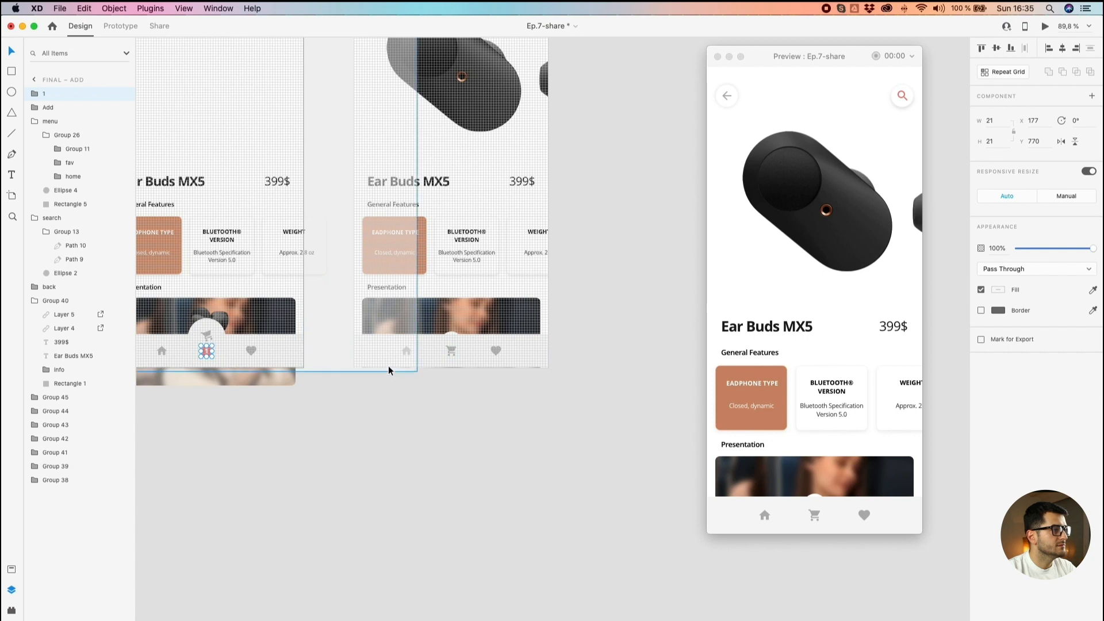
key(super+z)
click(436, 356)
key(super+v)
scroll(452, 351, up, 5)
scroll(451, 351, up, 5)
Step: Move the pasted badge on Final – New up to sit directly above the cart icon, at Y 749
drag(451, 353, 444, 263)
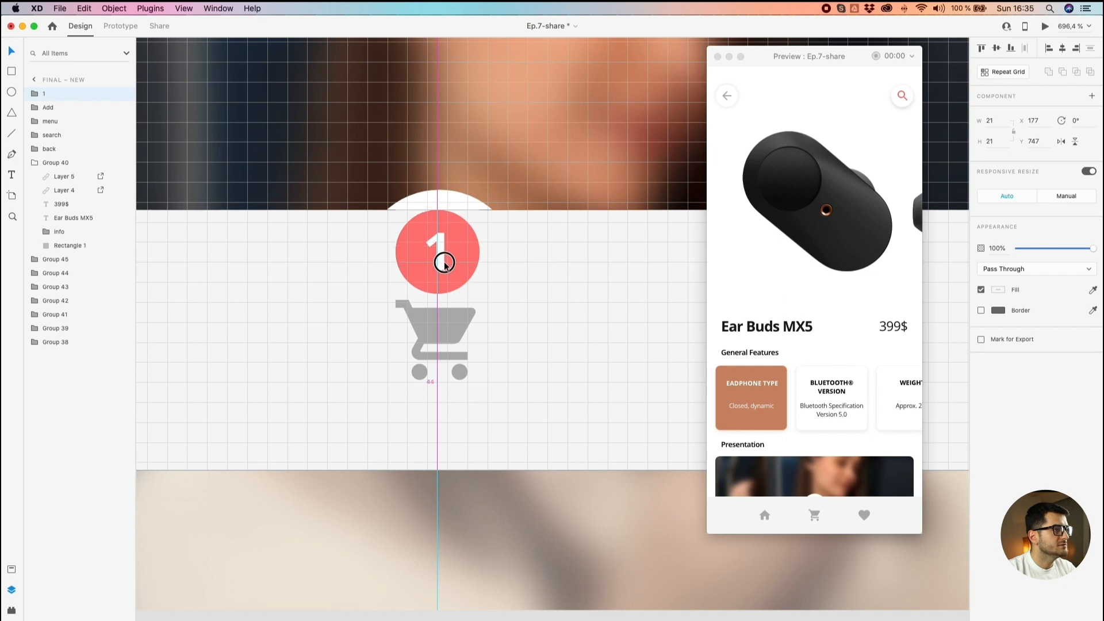
drag(444, 267, 445, 266)
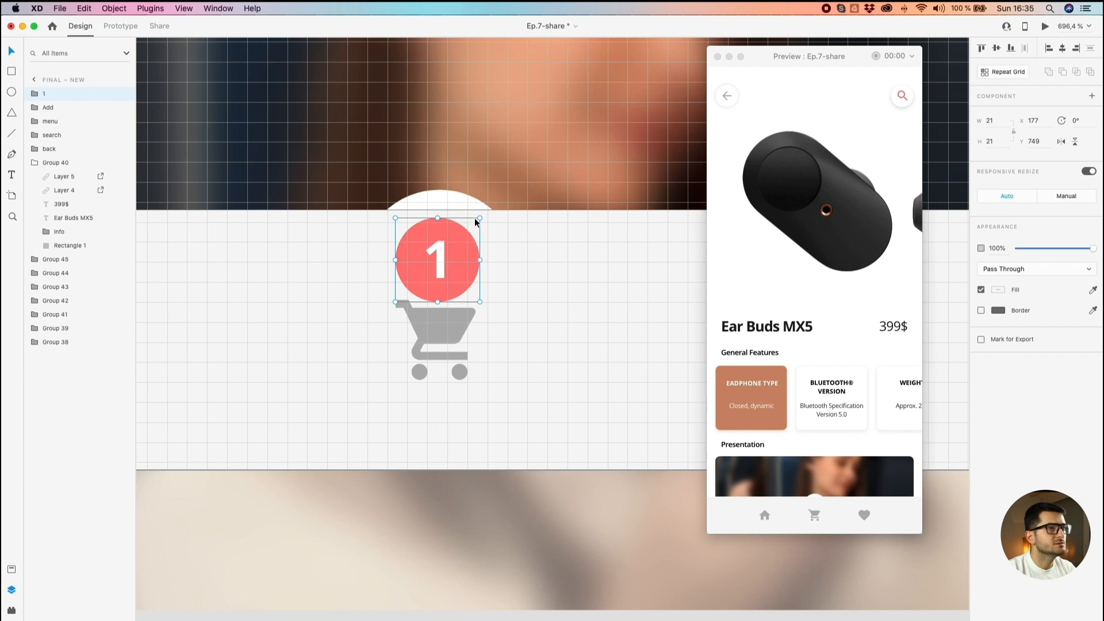
scroll(489, 246, down, 5)
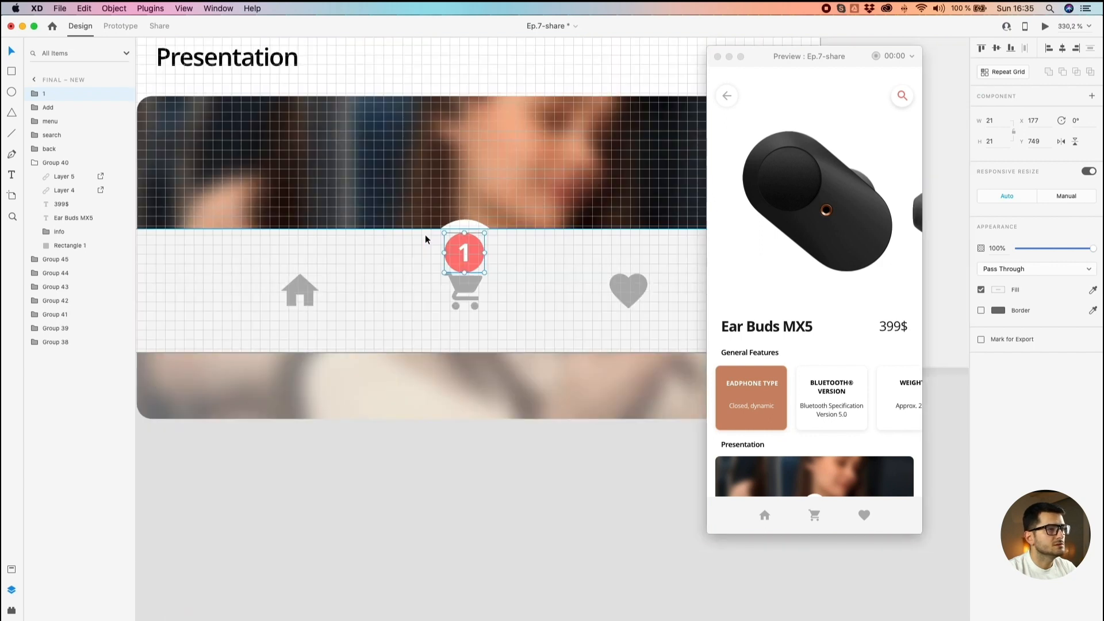
Step: Set the opacity of the red badge on Final – Add to 0%
scroll(426, 236, down, 3)
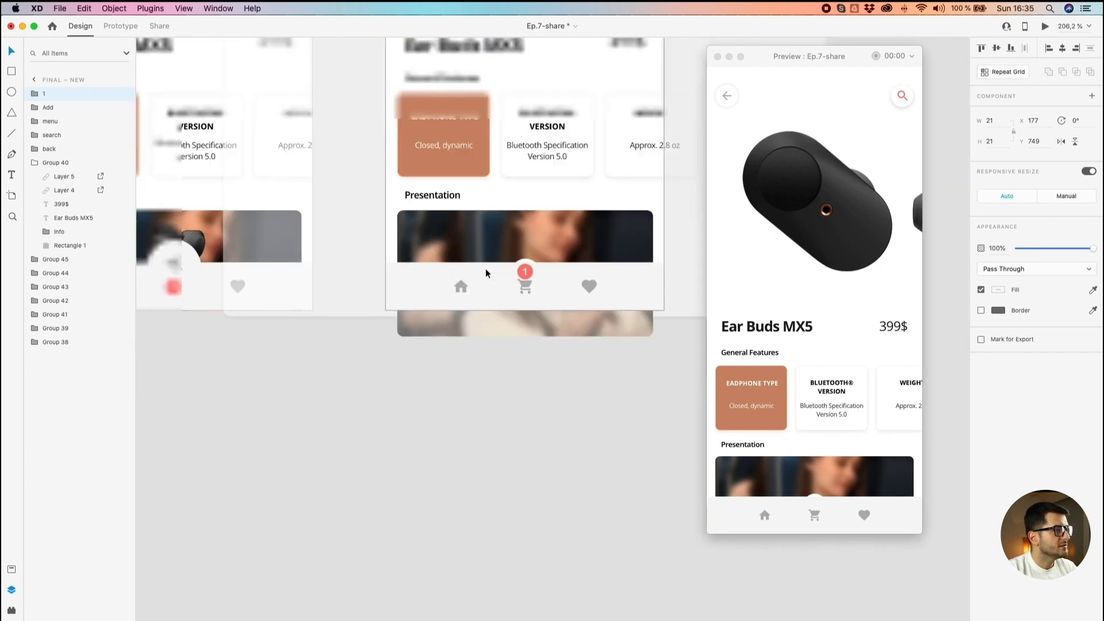
scroll(486, 268, down, 2)
drag(315, 338, 419, 368)
scroll(339, 305, up, 9)
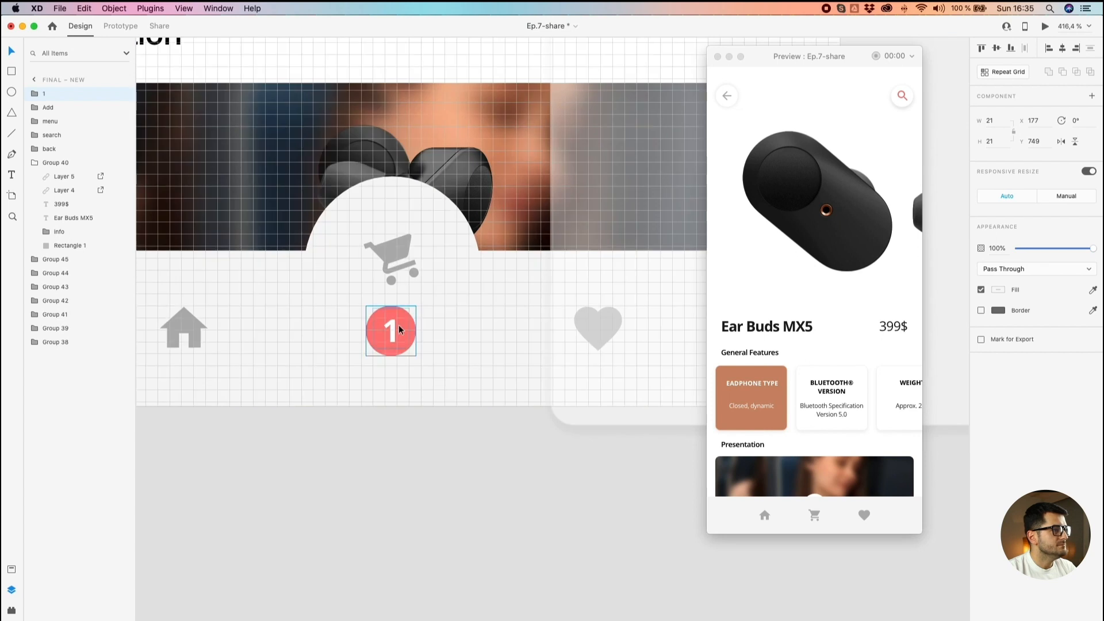
click(399, 329)
drag(1054, 249, 893, 268)
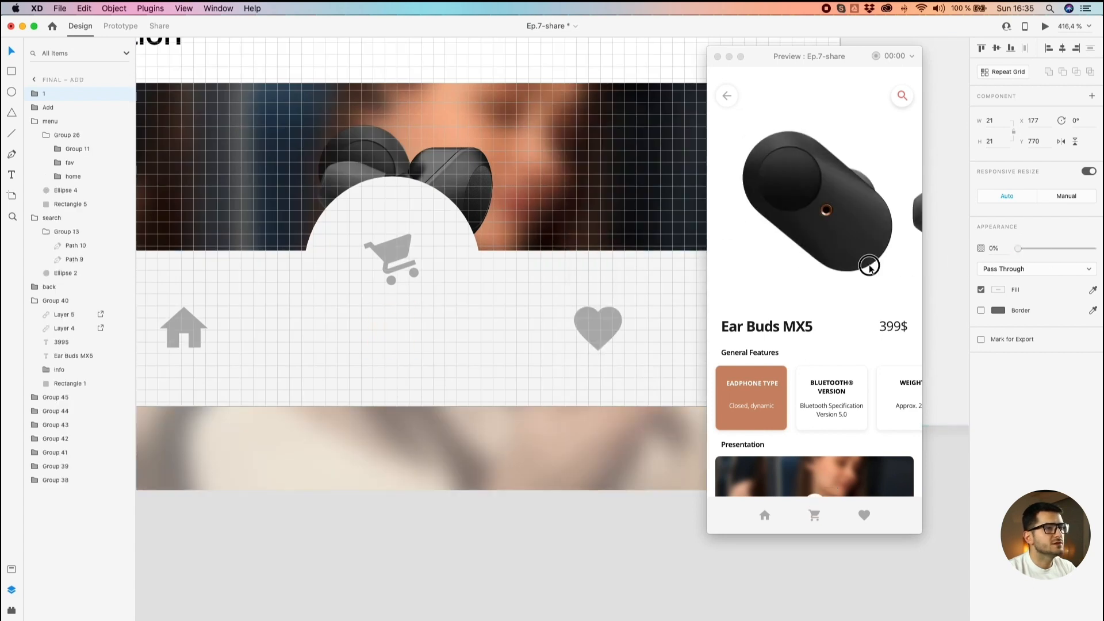
Step: Set the delay of the timed transition from Final – New to Final – Info to 3 s
scroll(494, 345, down, 6)
scroll(498, 346, down, 2)
click(490, 433)
drag(491, 433, 553, 456)
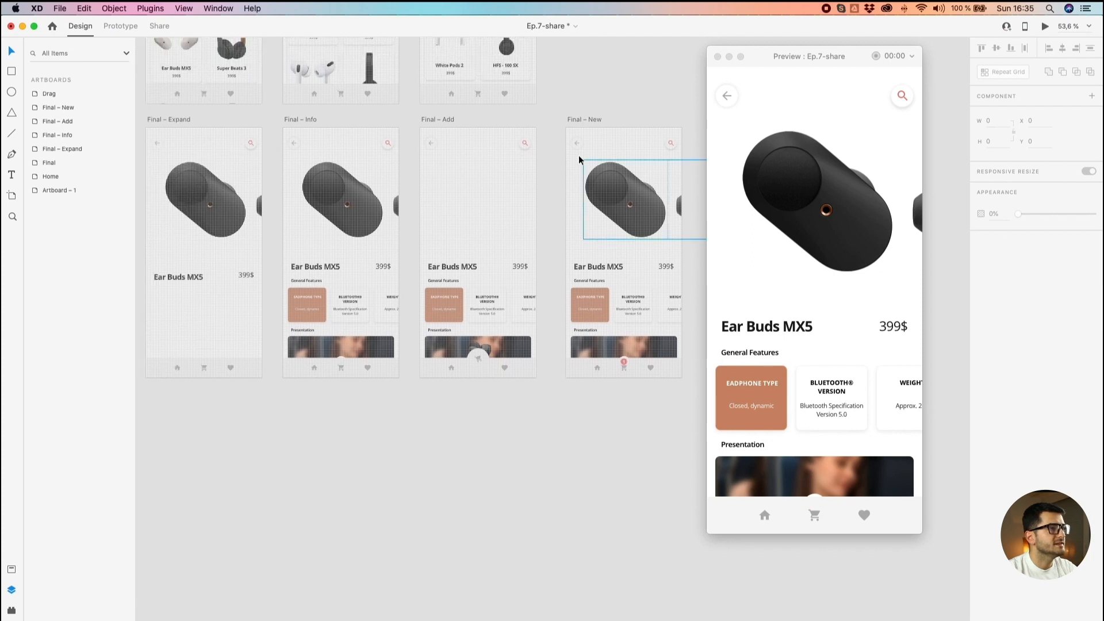
click(578, 119)
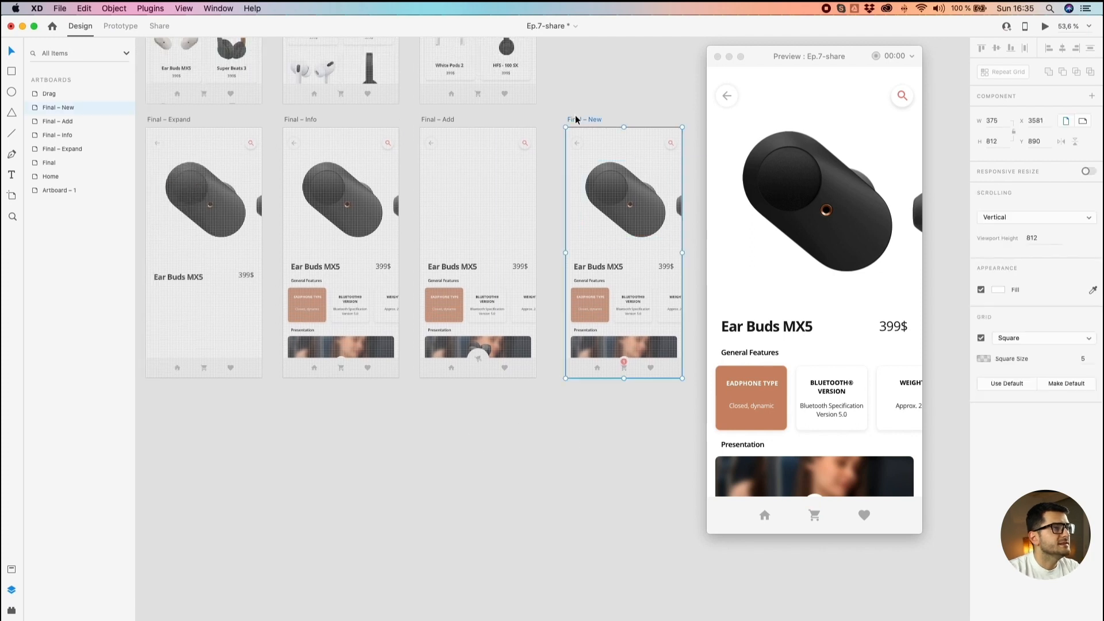
click(119, 26)
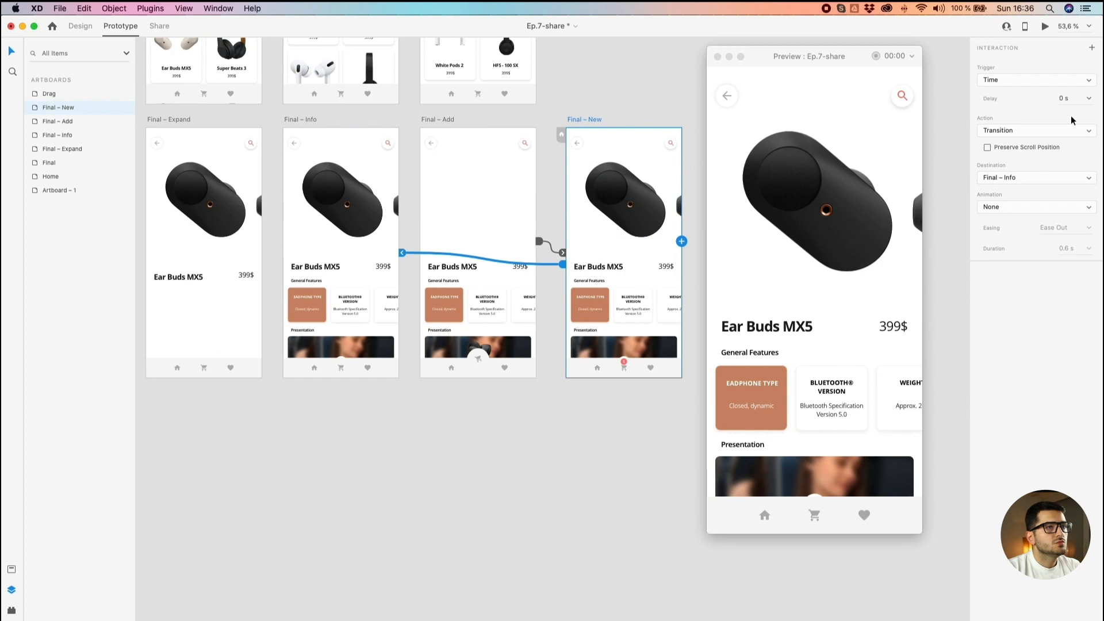
click(1088, 99)
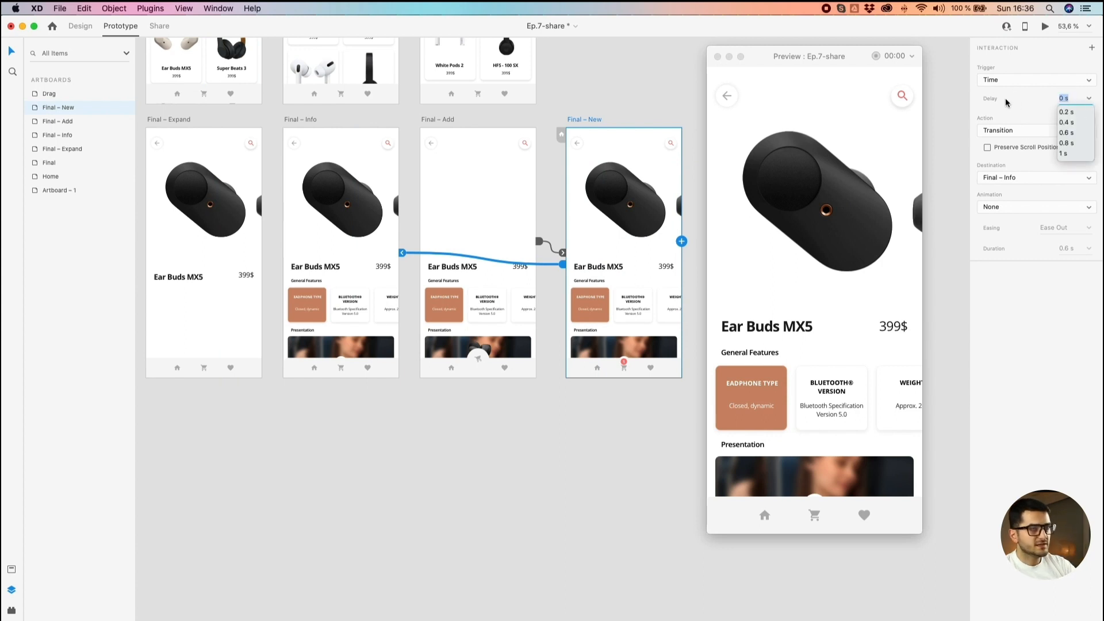
key(Return)
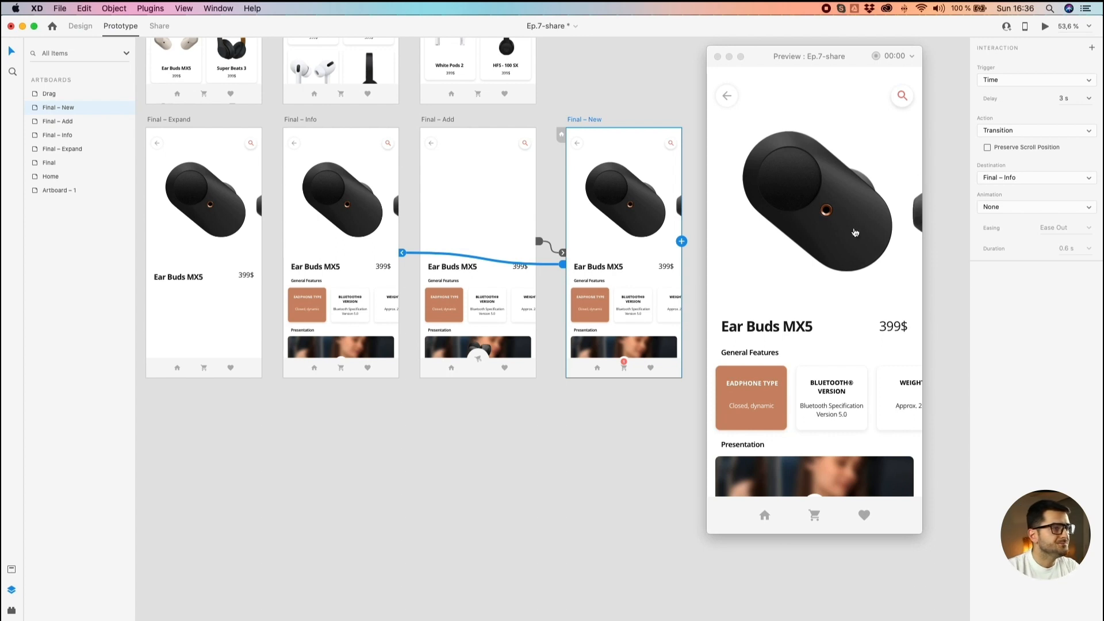
Step: Test the drag-to-cart interaction with the ear buds in the preview, including the badge and the timed return
click(785, 236)
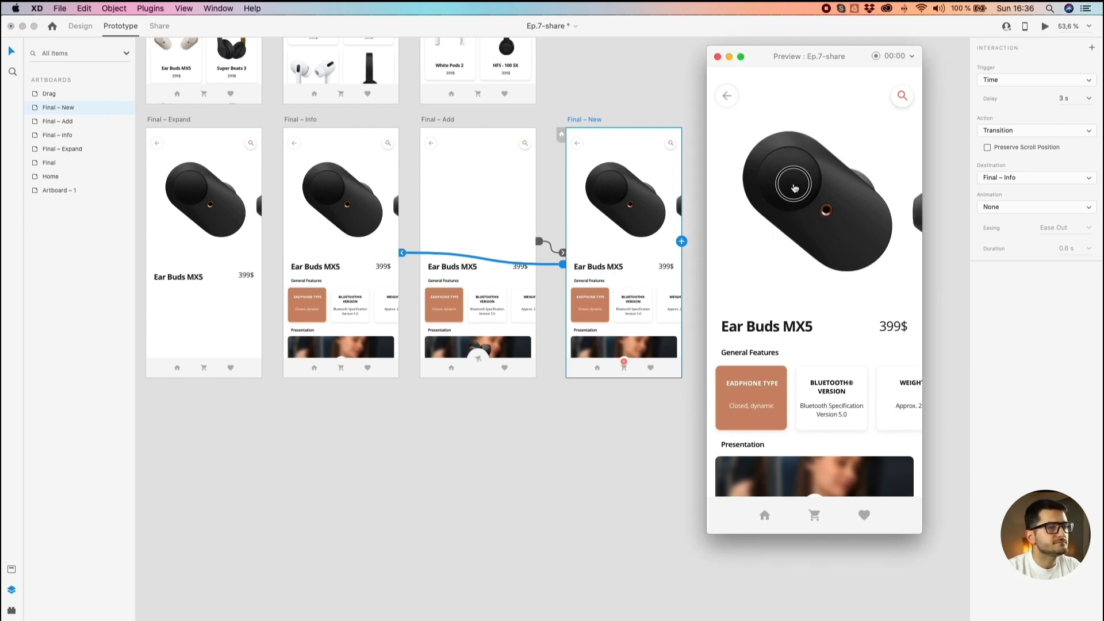
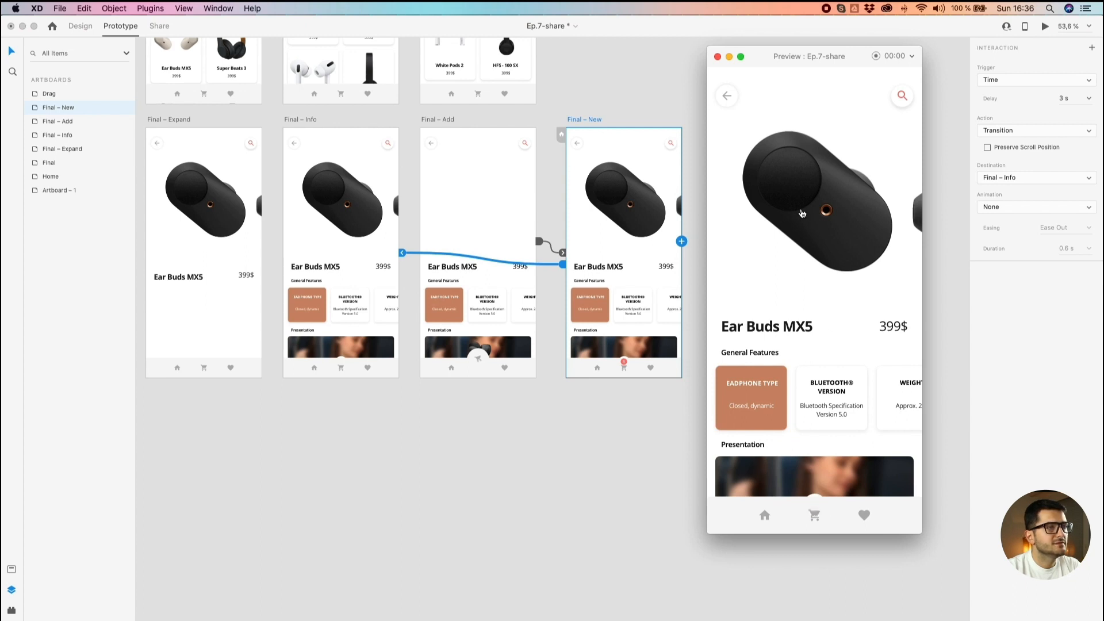
click(802, 213)
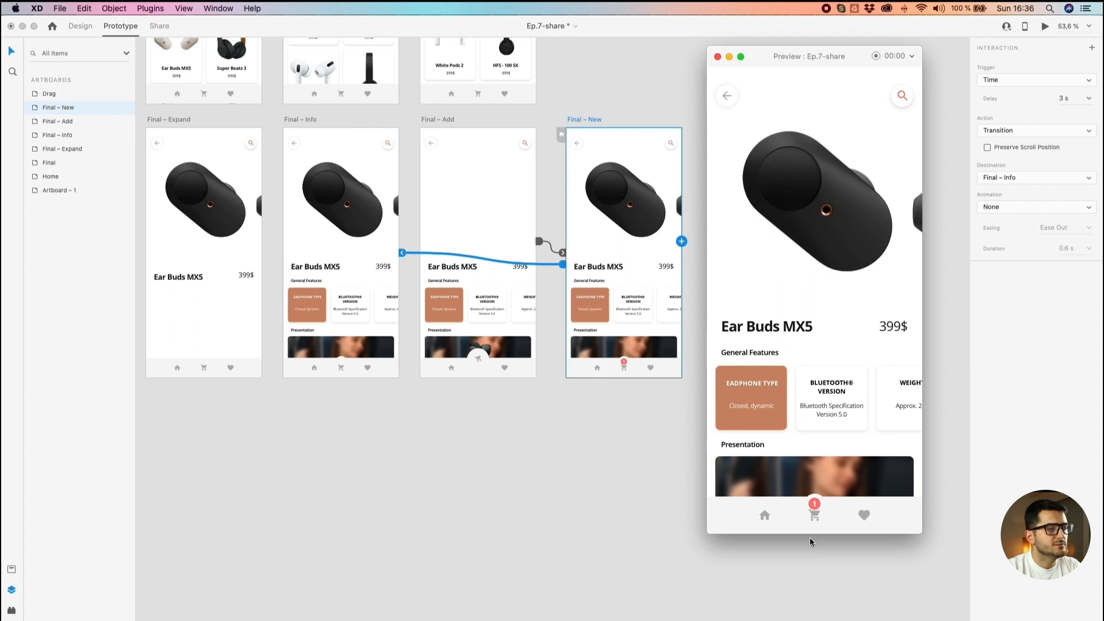
click(815, 190)
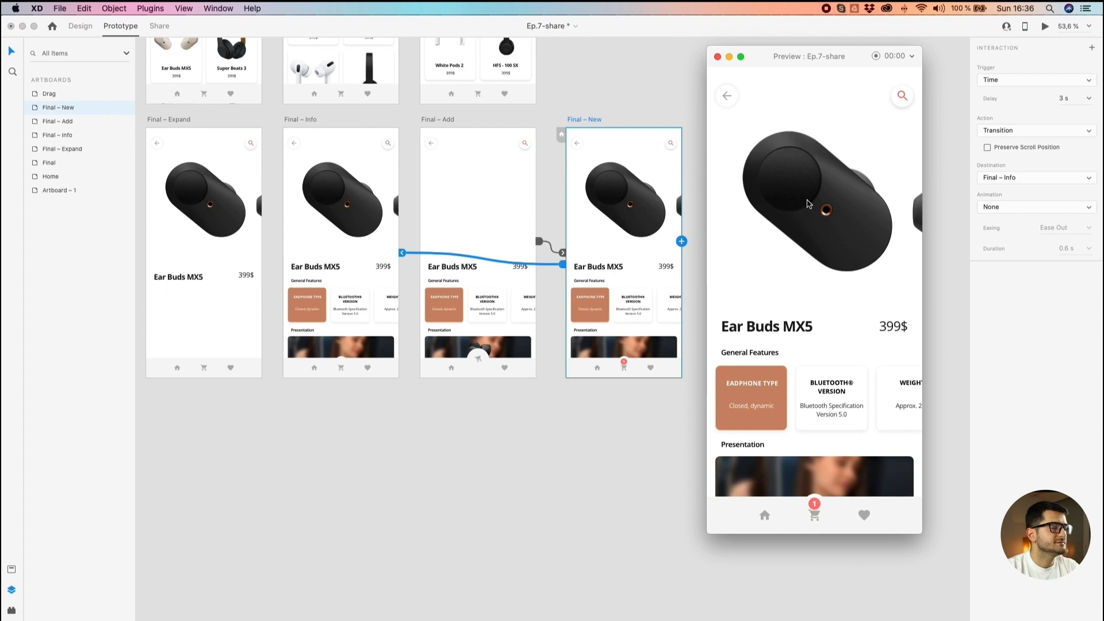
click(495, 444)
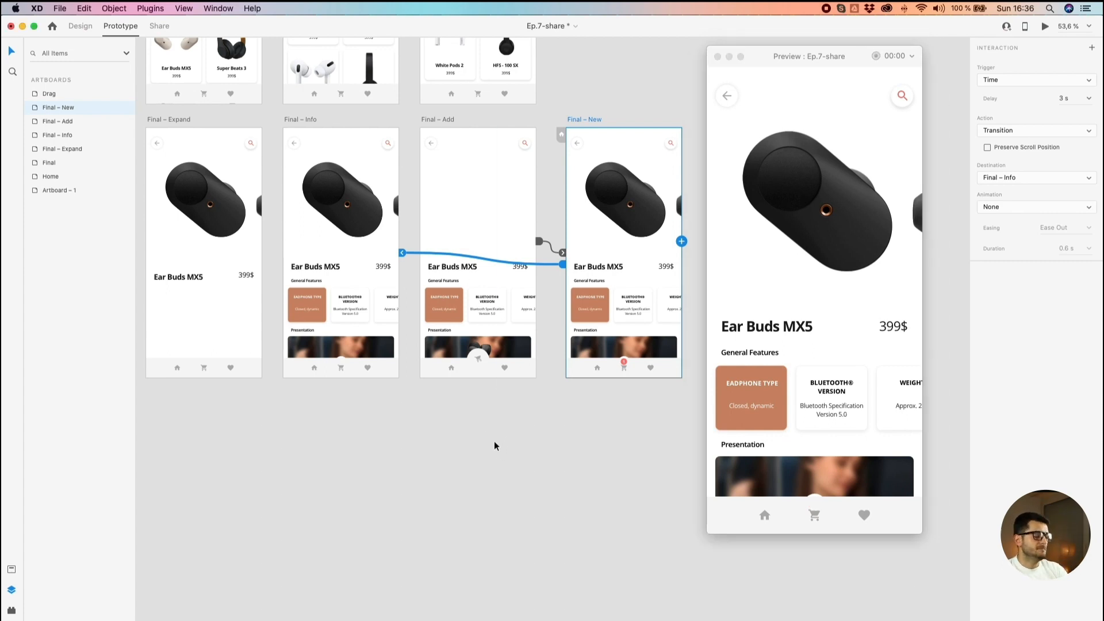
Step: Link the back button on Final – Info to the Final artboard with a Tap trigger
scroll(495, 446, down, 3)
drag(486, 444, 504, 532)
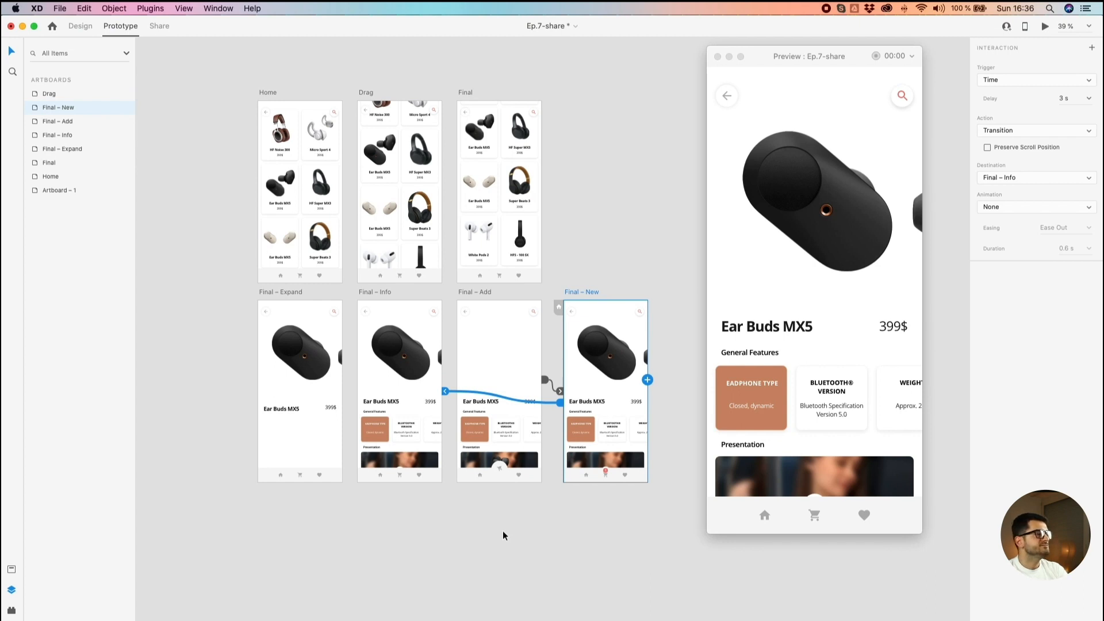
drag(491, 490, 357, 312)
scroll(357, 311, up, 3)
click(375, 312)
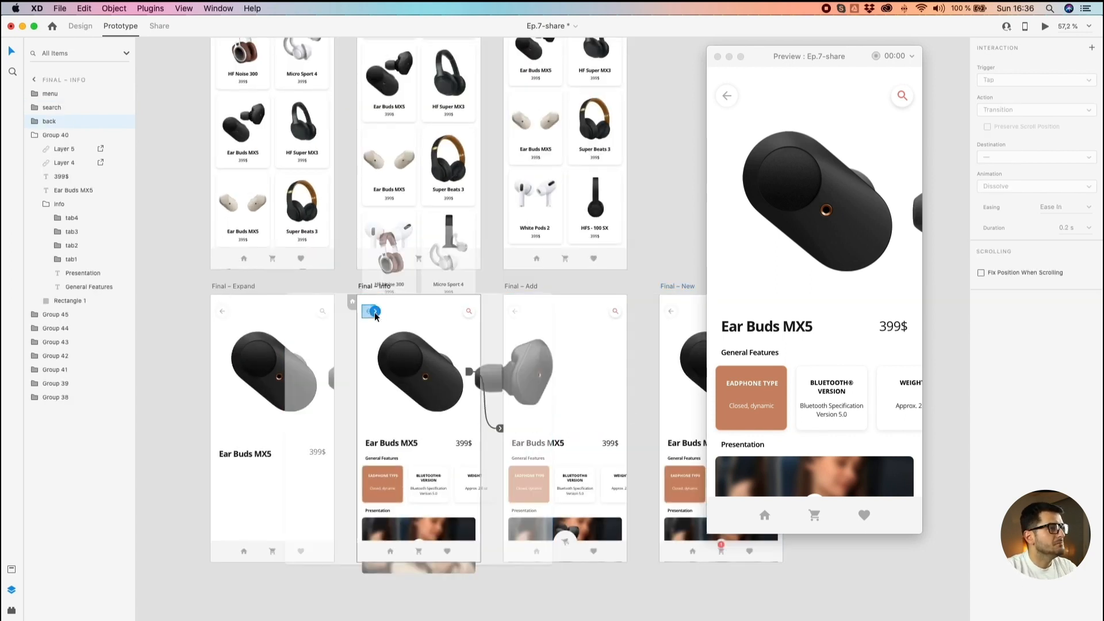
scroll(375, 312, up, 2)
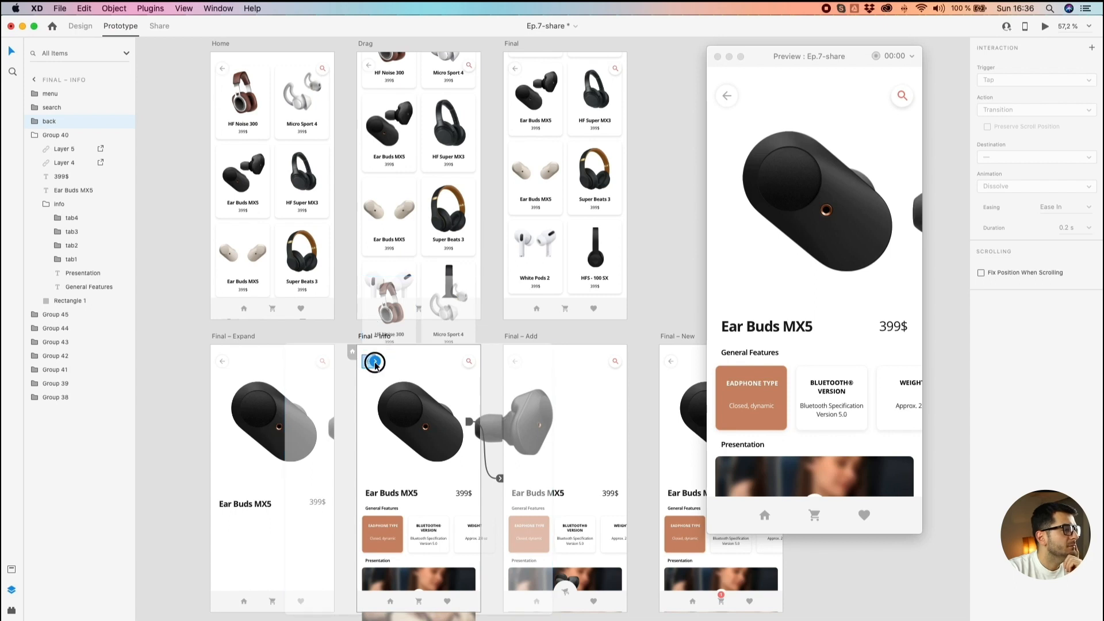
drag(374, 362, 564, 189)
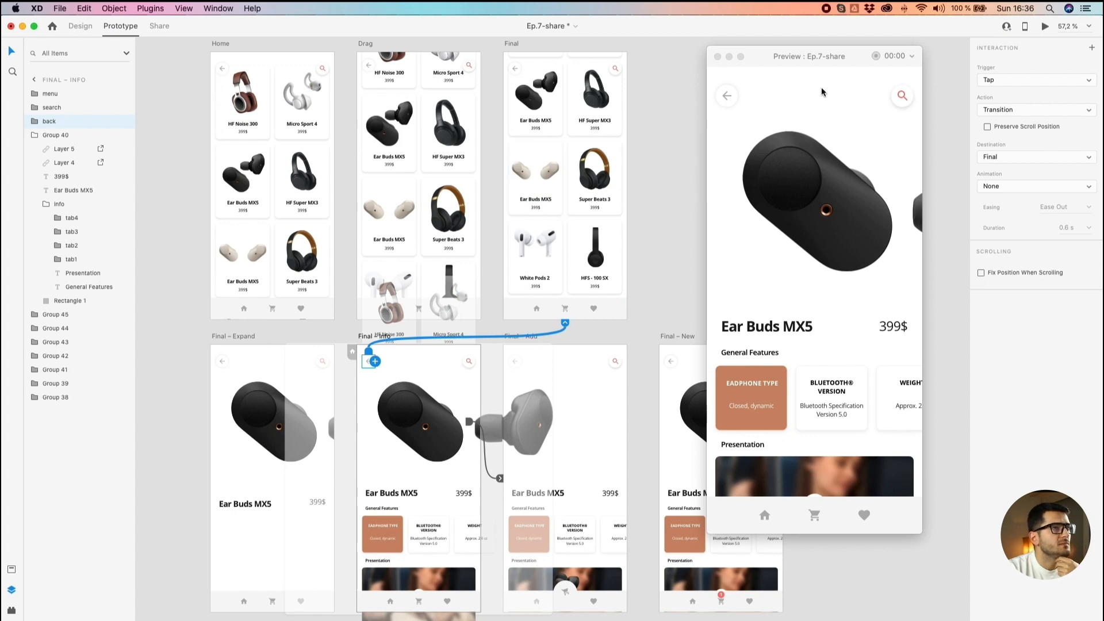
Step: Set the back button's interaction to Auto-Animate with Snap easing and a 0.2 s duration
click(1028, 115)
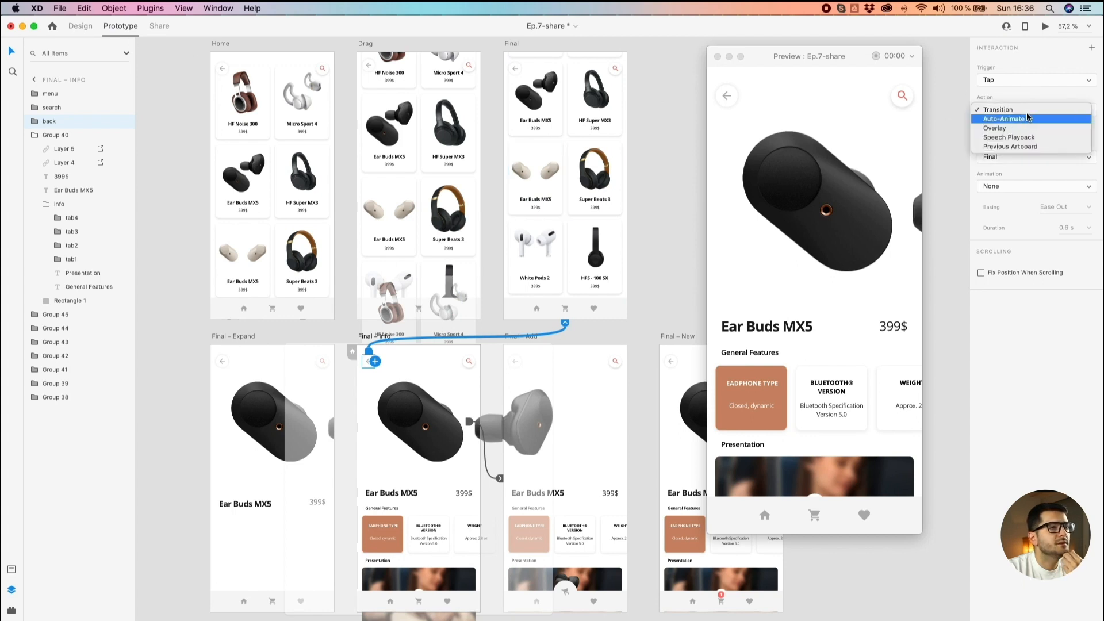
click(1026, 118)
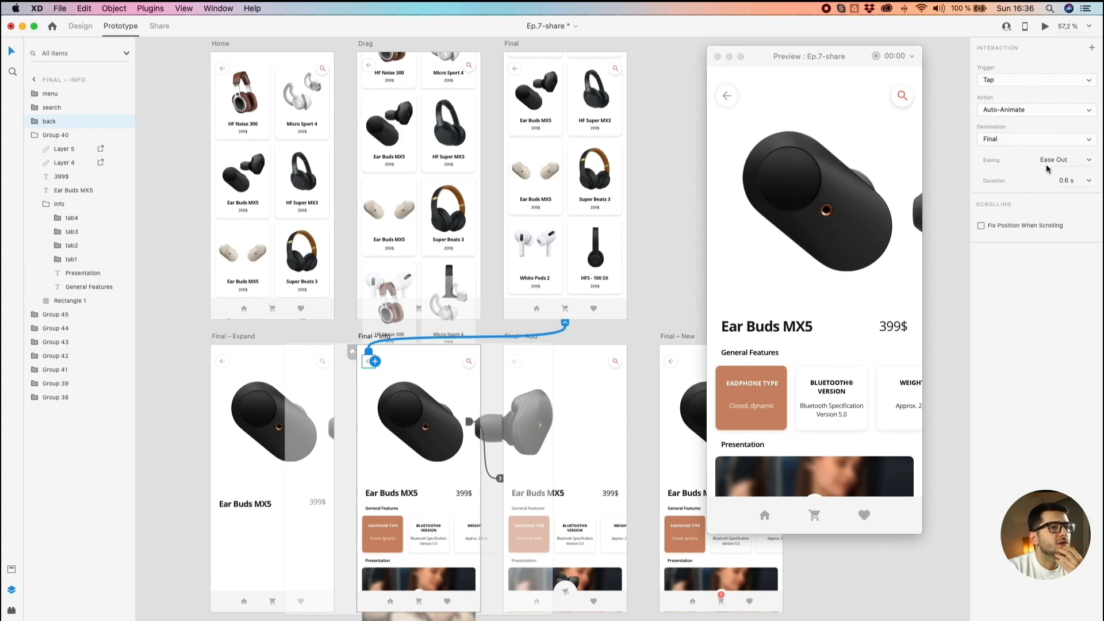
click(1089, 161)
click(1053, 215)
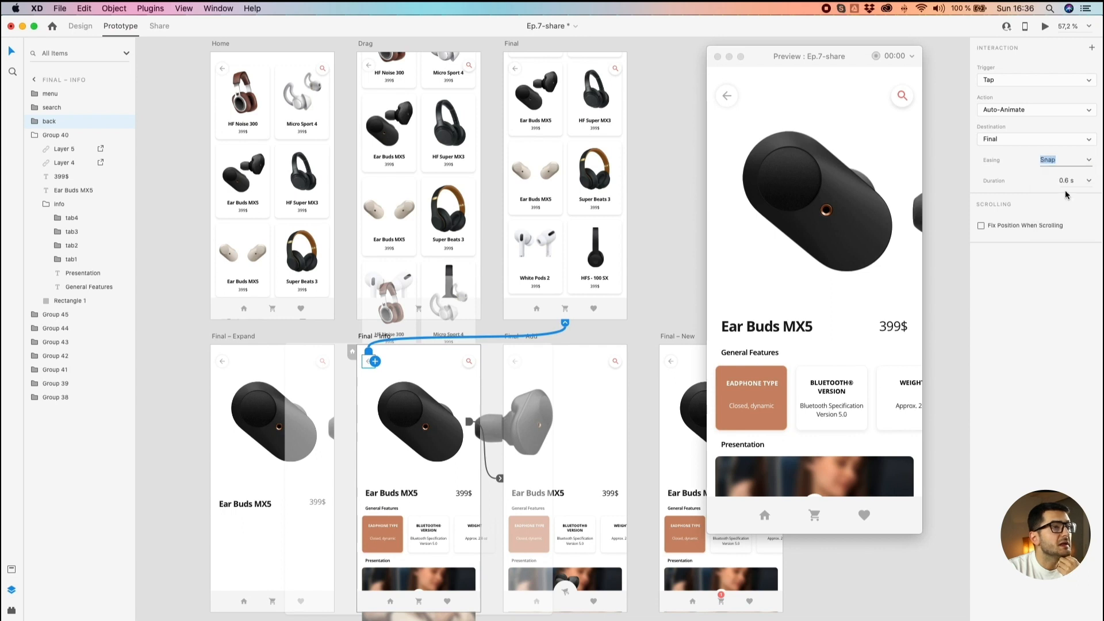
click(1089, 182)
click(1070, 195)
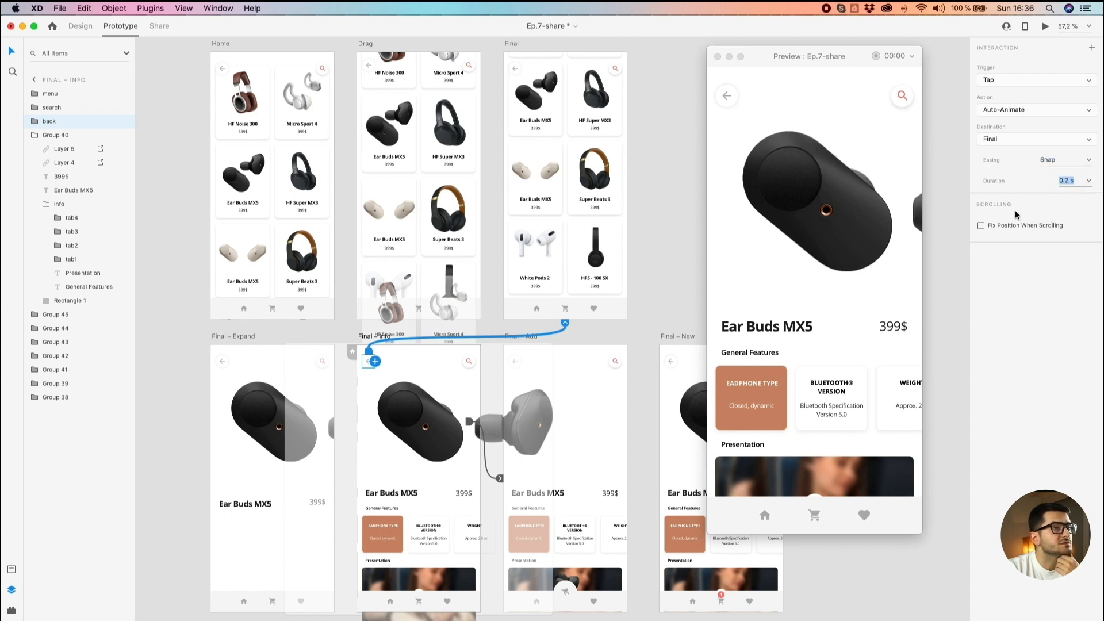
Step: Test the back button in the preview by going between the ear buds product page and the product list twice
click(724, 102)
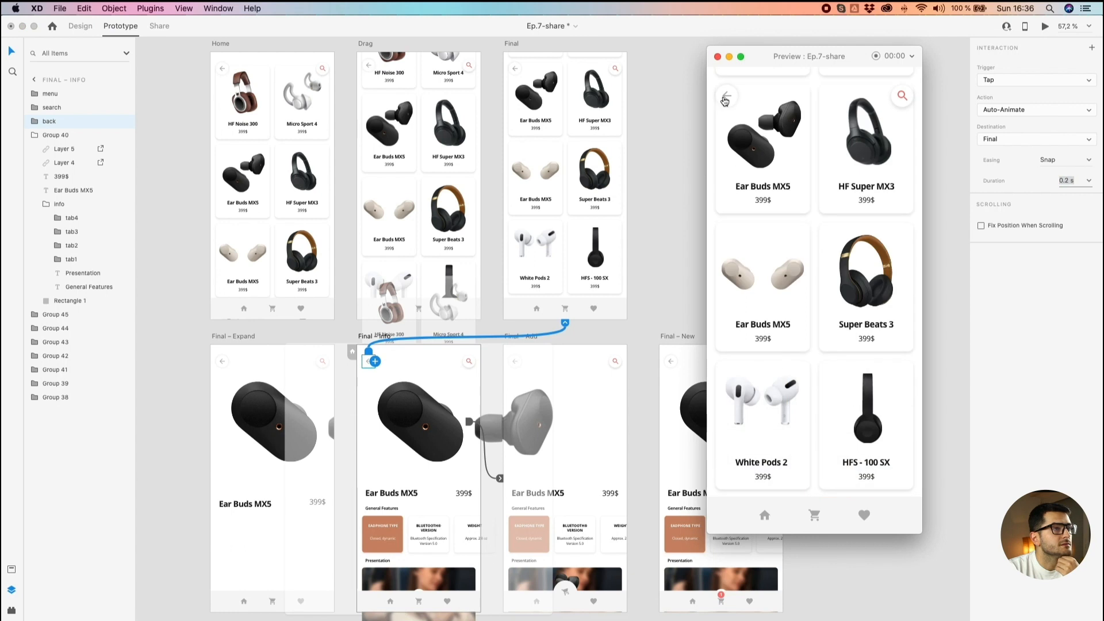
click(750, 142)
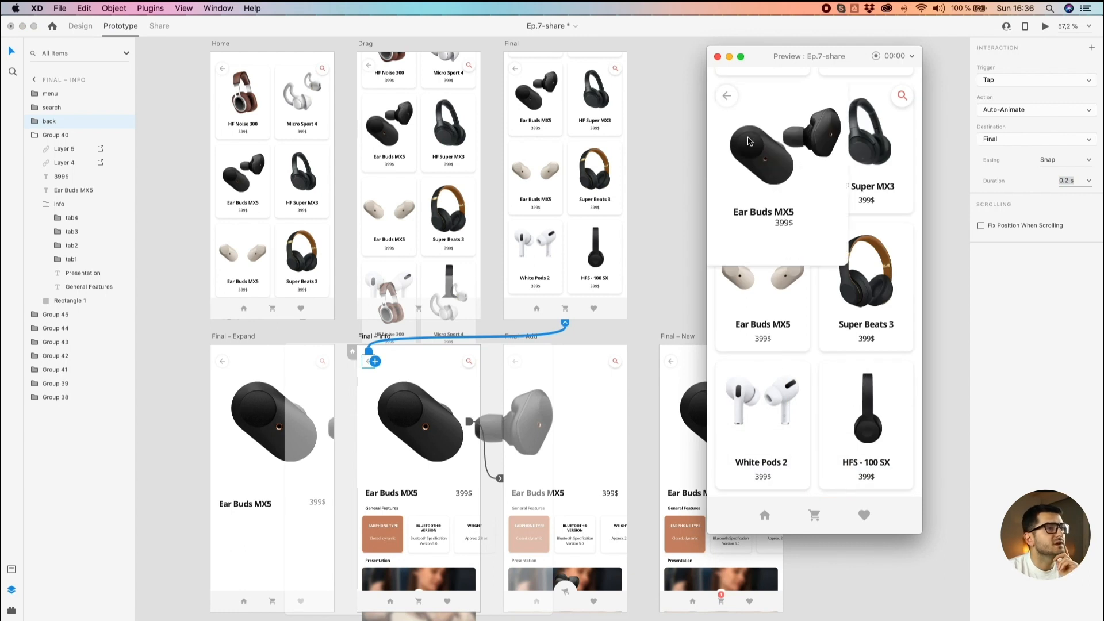
click(732, 102)
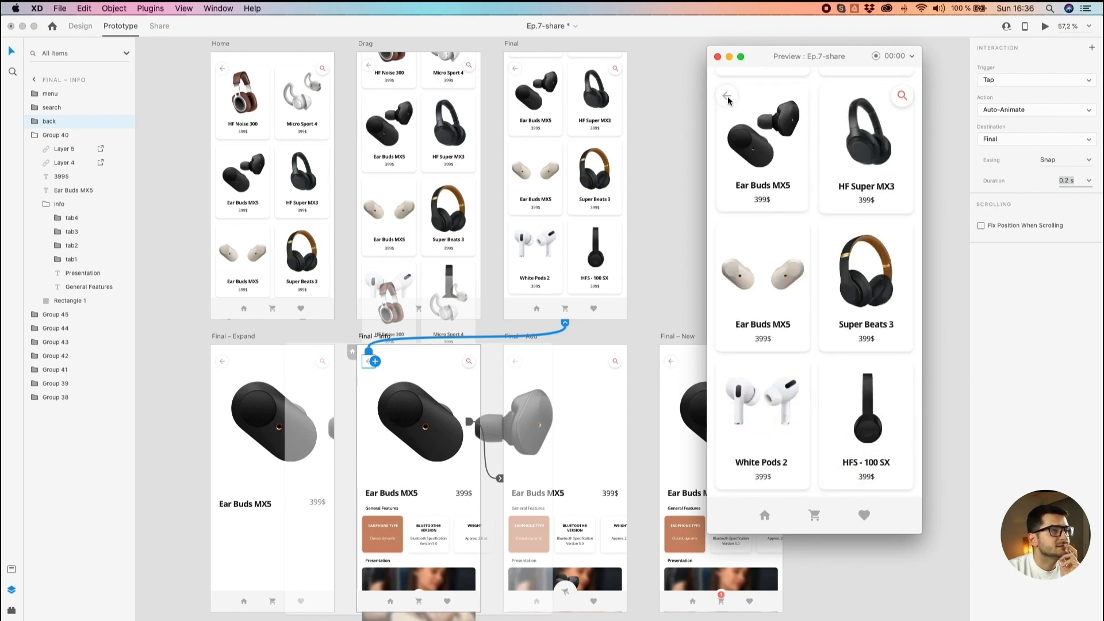
click(753, 149)
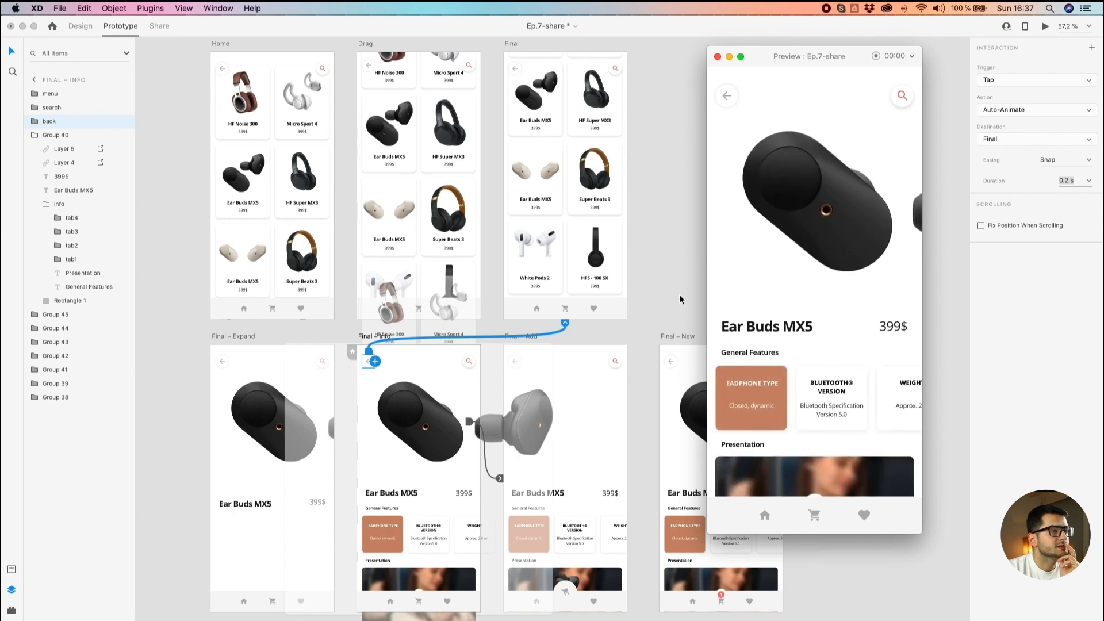
Step: Align the Ear Buds MX5 title and the 399$ price on Final – Expand along their vertical middles
click(674, 313)
key(space)
click(178, 492)
drag(187, 463, 225, 332)
scroll(319, 406, up, 5)
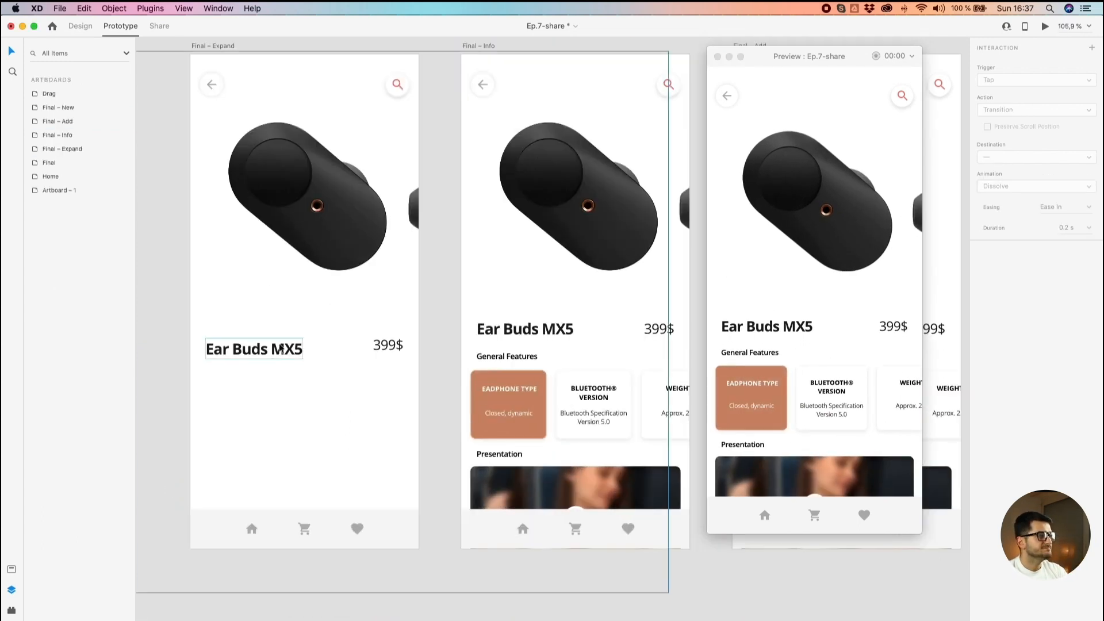
click(393, 352)
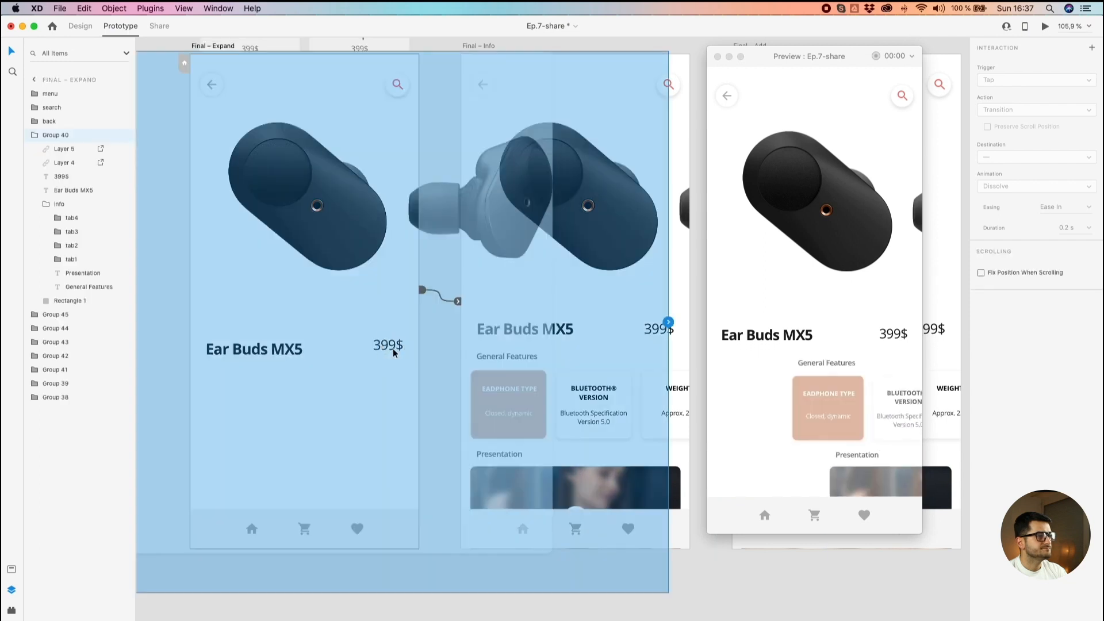
double_click(392, 349)
shift+click(254, 349)
click(80, 26)
click(998, 48)
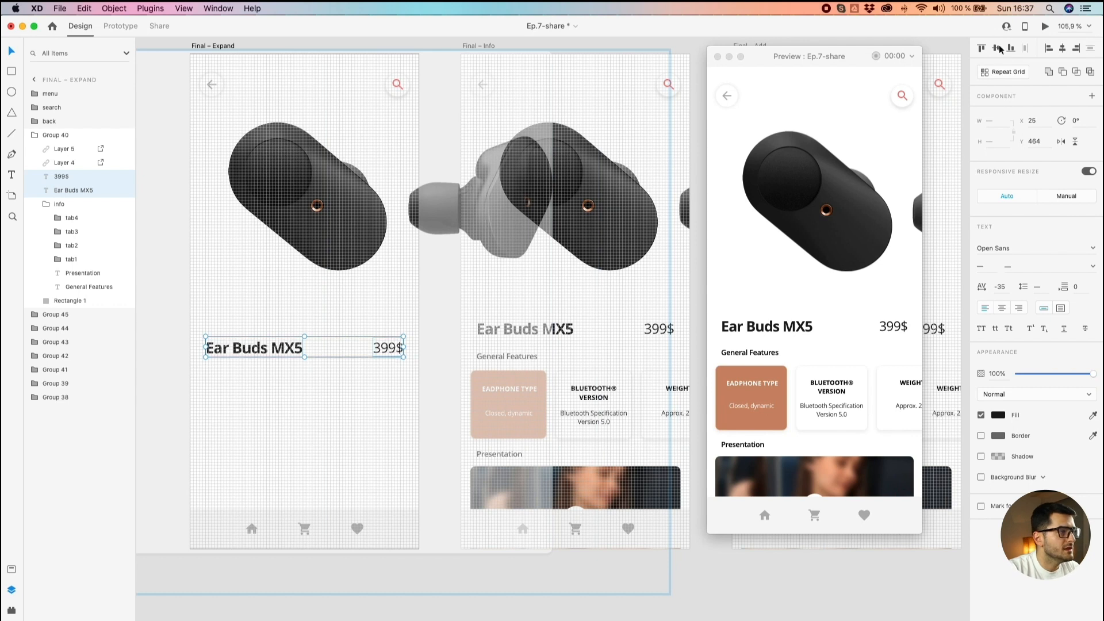
Step: Move the aligned title and price on Final – Expand up to Y 436
click(247, 350)
drag(247, 349, 248, 332)
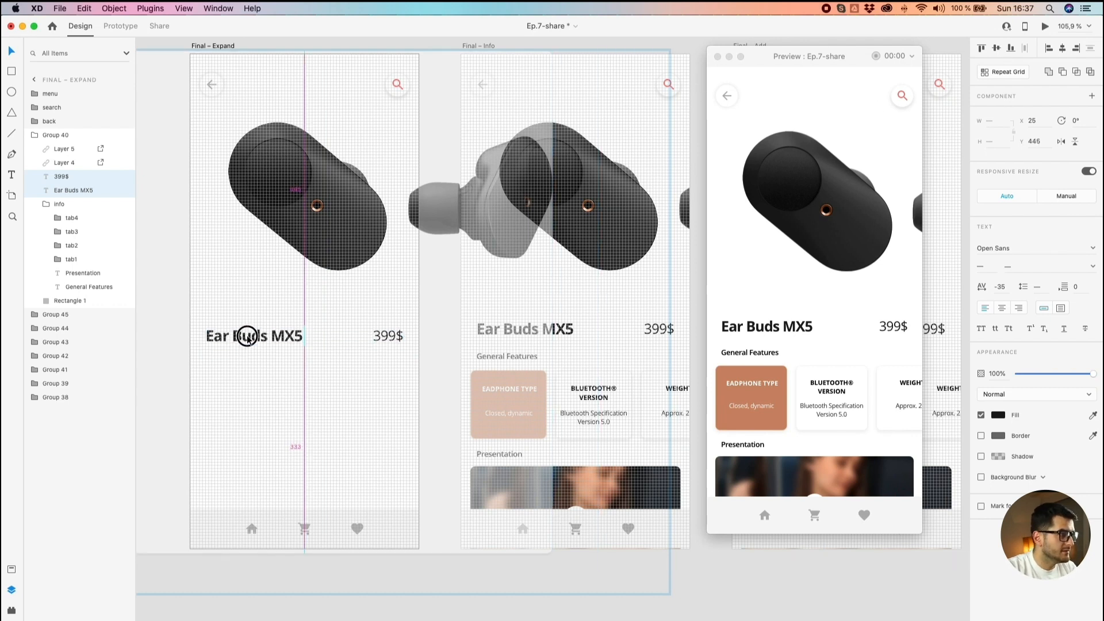
scroll(247, 332, up, 5)
scroll(457, 324, down, 5)
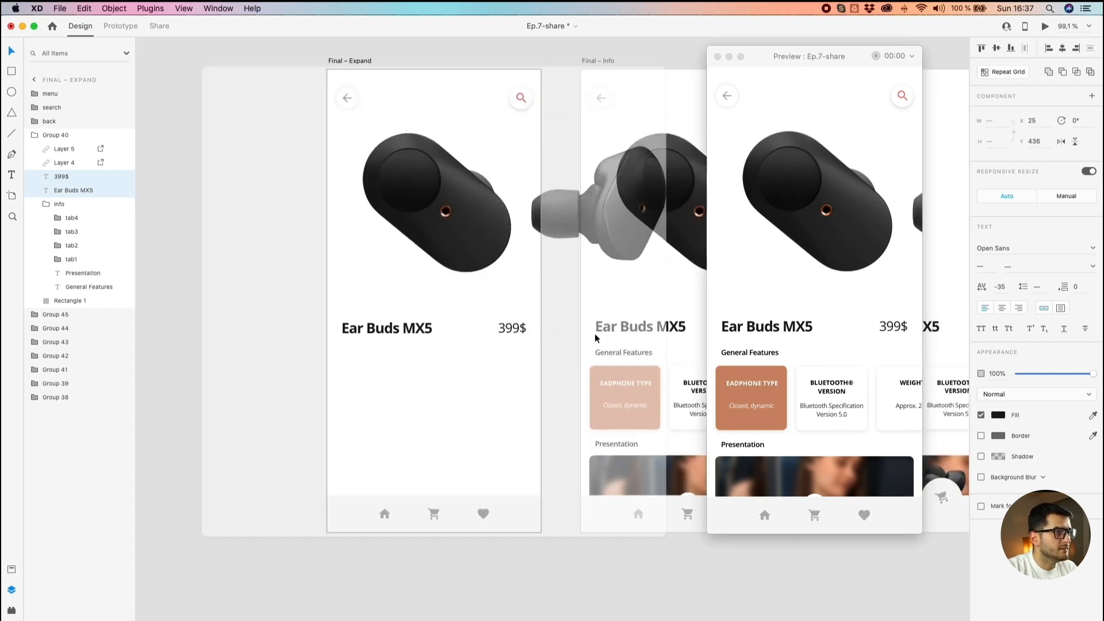
Step: Nudge the hidden info group on Final – Expand up to Y 519
click(516, 387)
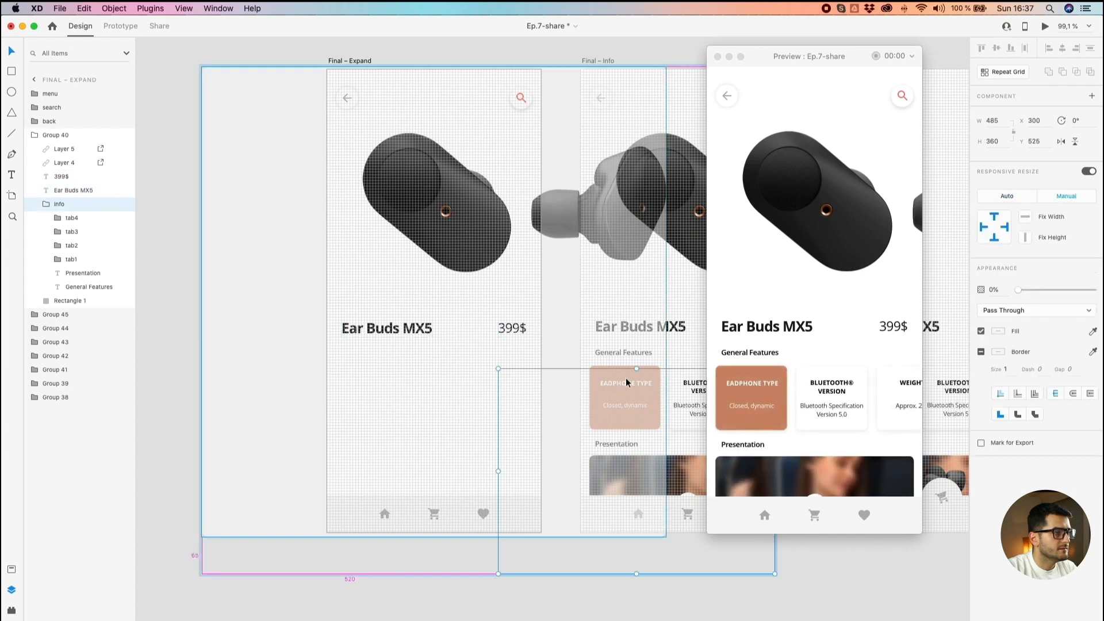
scroll(626, 378, up, 7)
key(Up)
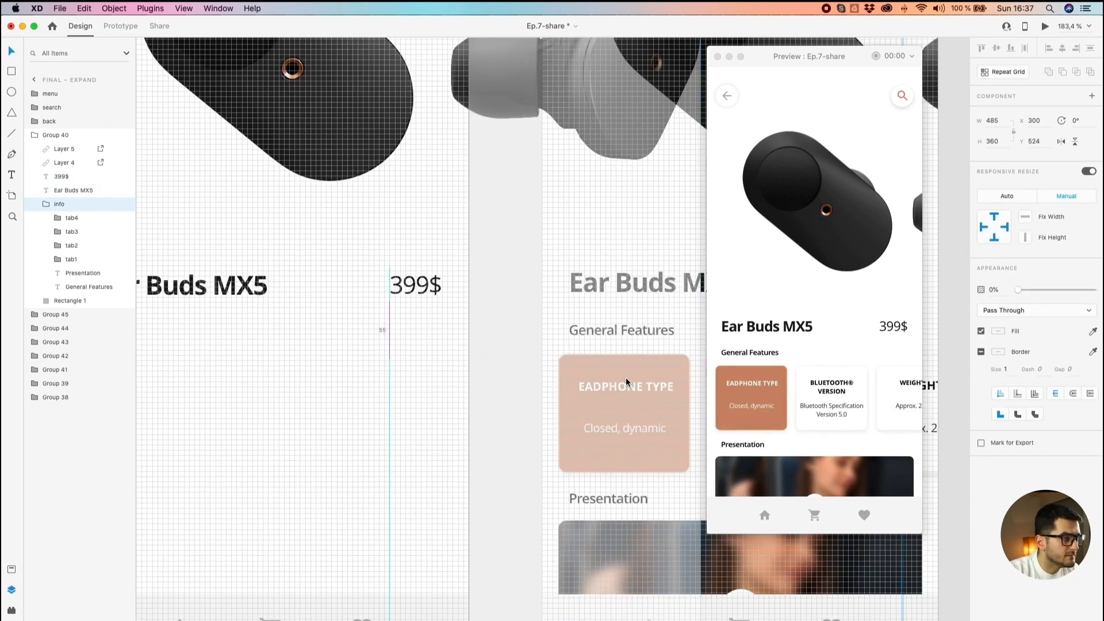
key(Up)
key(Up)
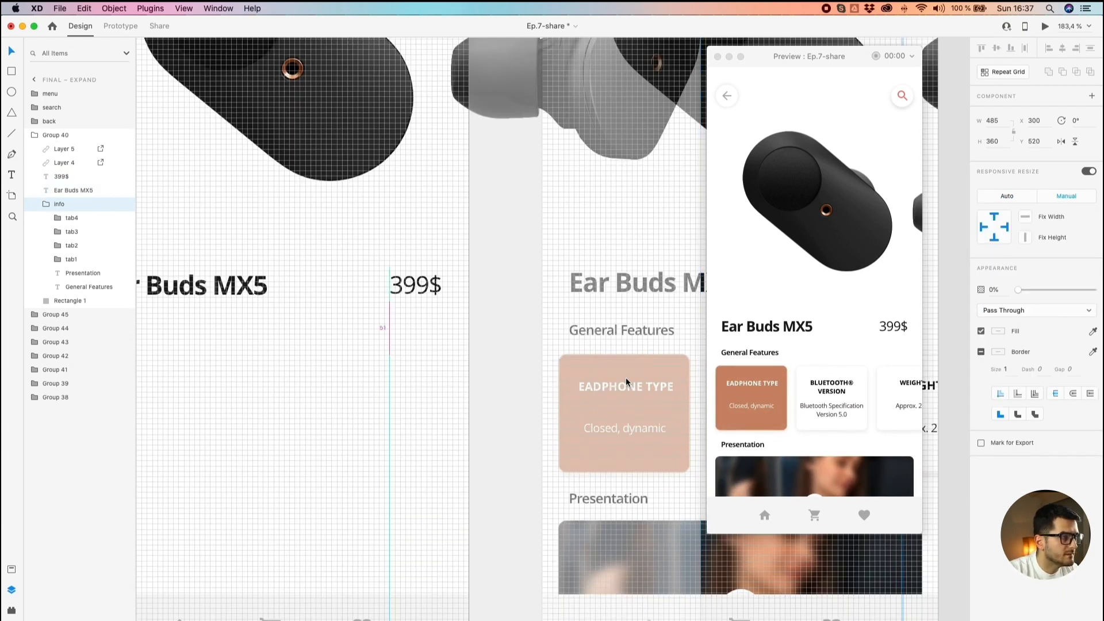
key(Up)
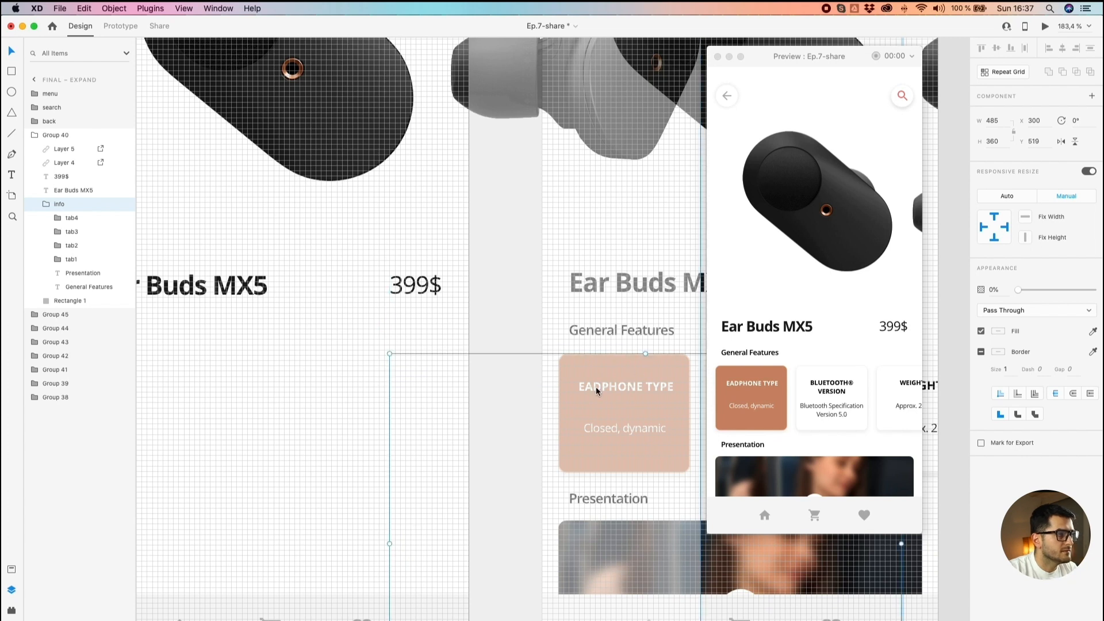
Step: Try shifting the title and price on Final – Expand sideways towards Final – Info, and undo the move
scroll(616, 351, up, 10)
scroll(611, 345, down, 8)
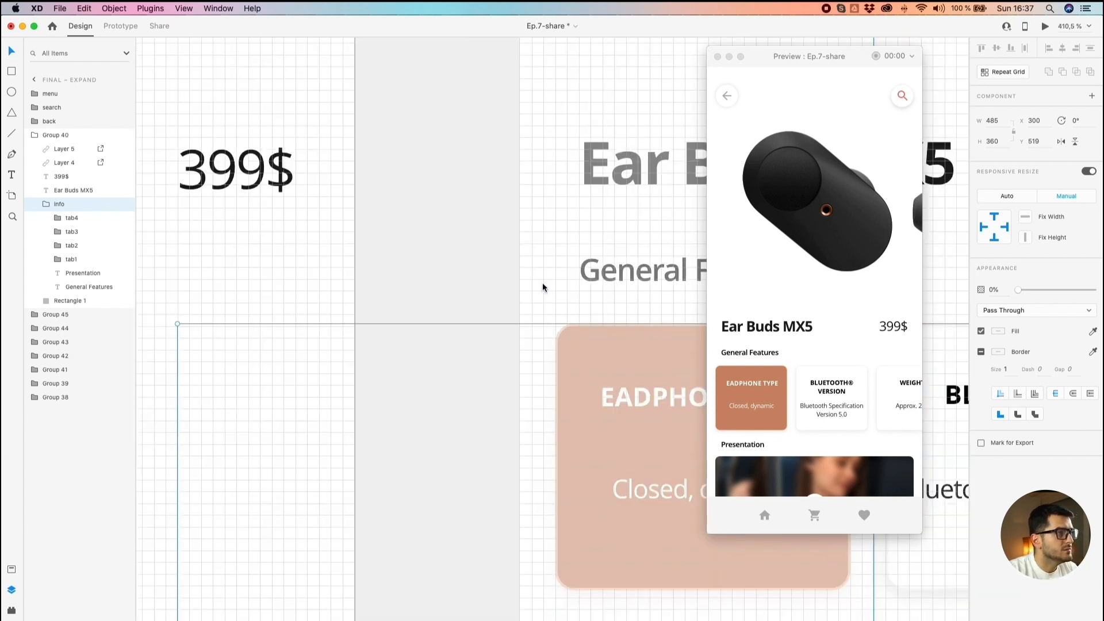
click(376, 227)
shift+click(237, 230)
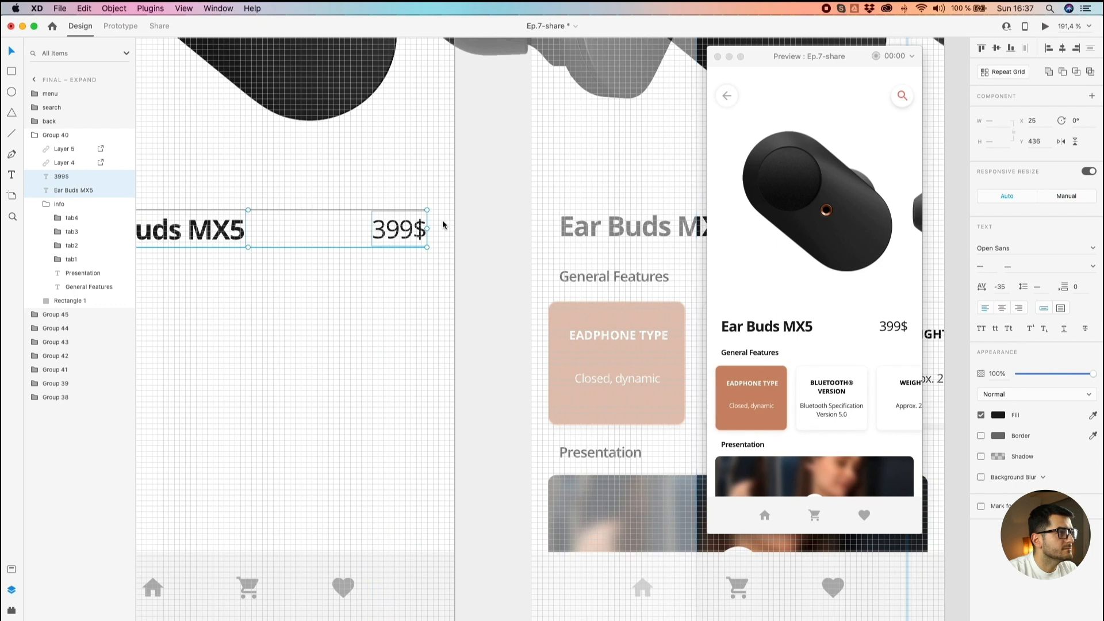
scroll(411, 240, up, 2)
drag(412, 240, 565, 241)
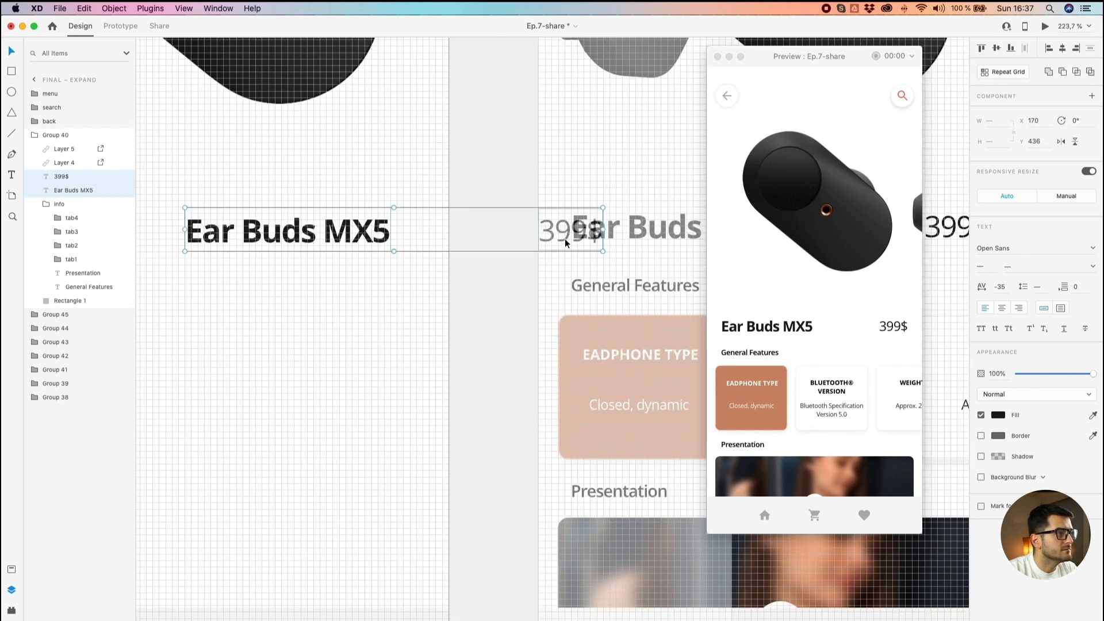
key(super+z)
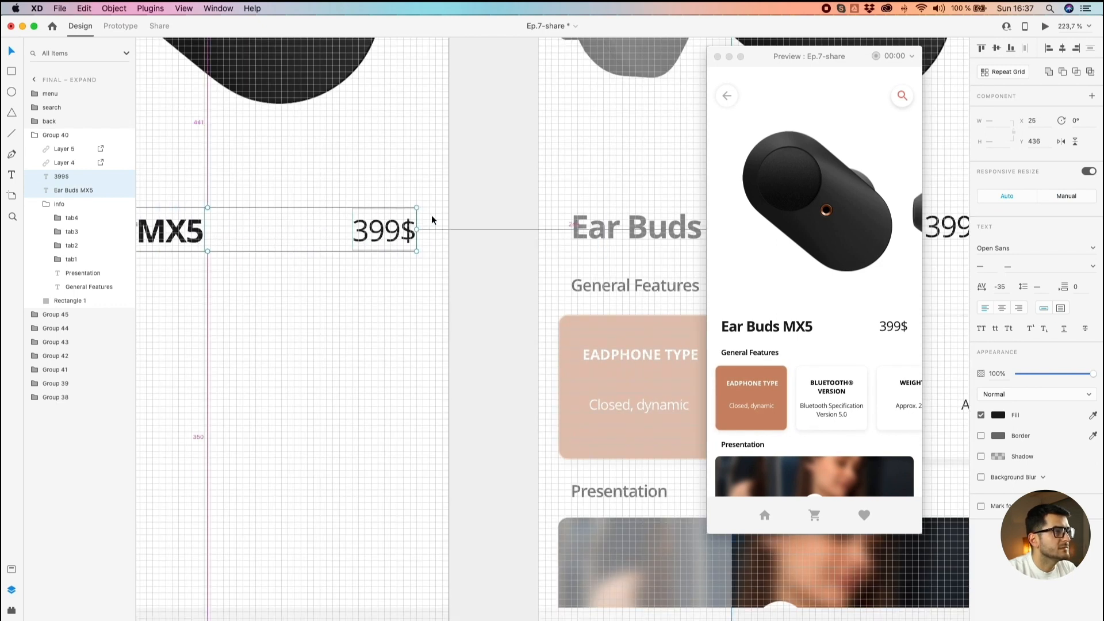
Step: Compare the vertical position of the title and price on Final – Expand with those on Final – Info
scroll(431, 215, down, 5)
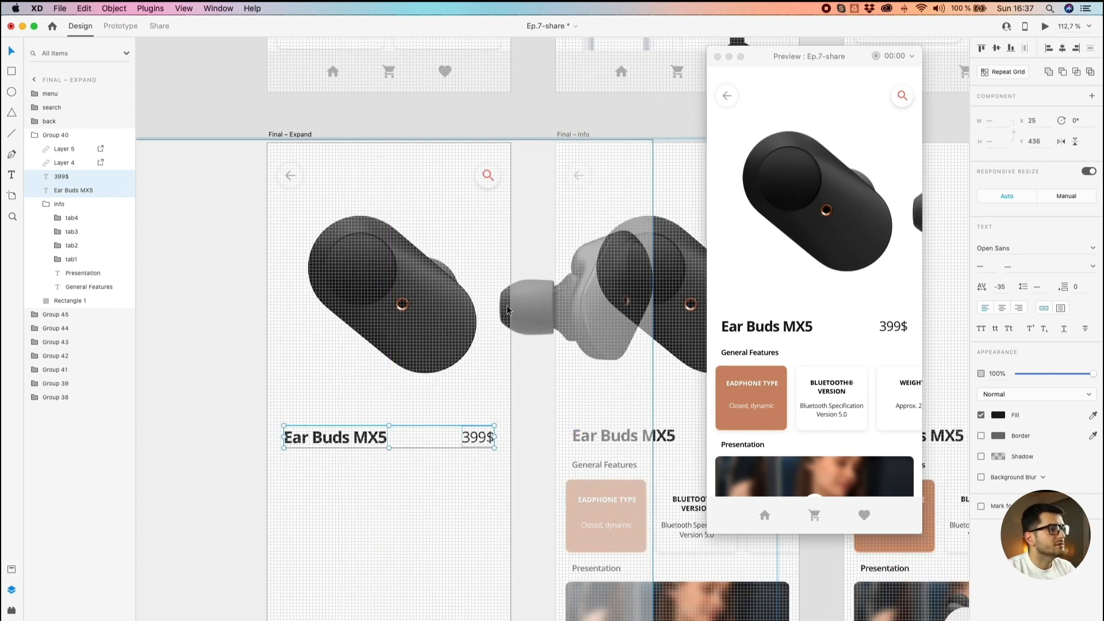
scroll(458, 410, right, 4)
scroll(458, 410, down, 1)
drag(447, 402, 450, 400)
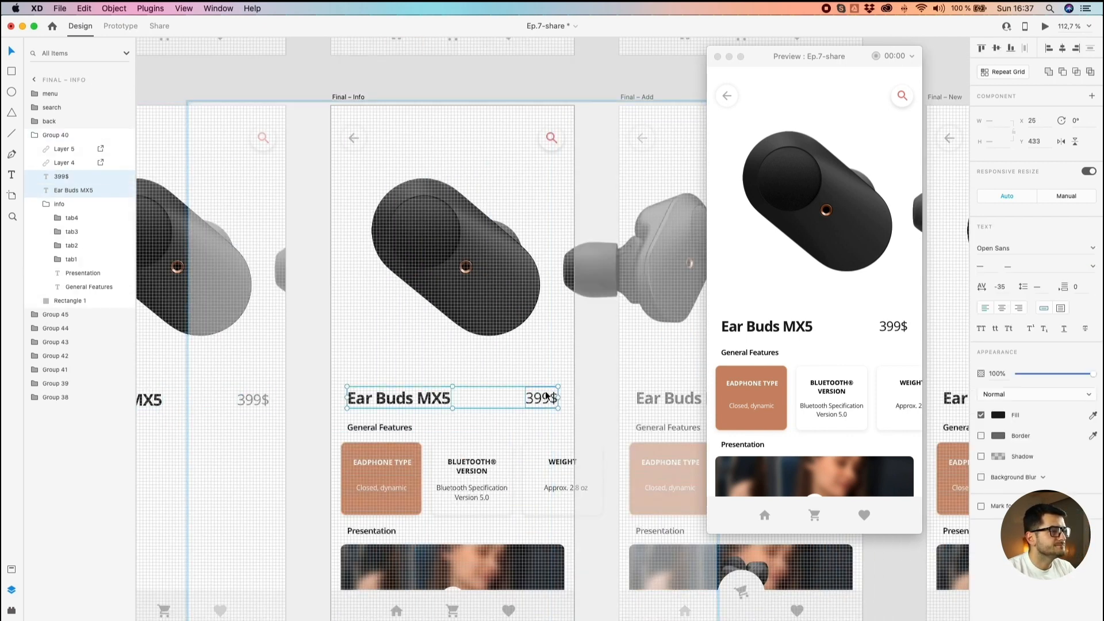
scroll(454, 197, up, 5)
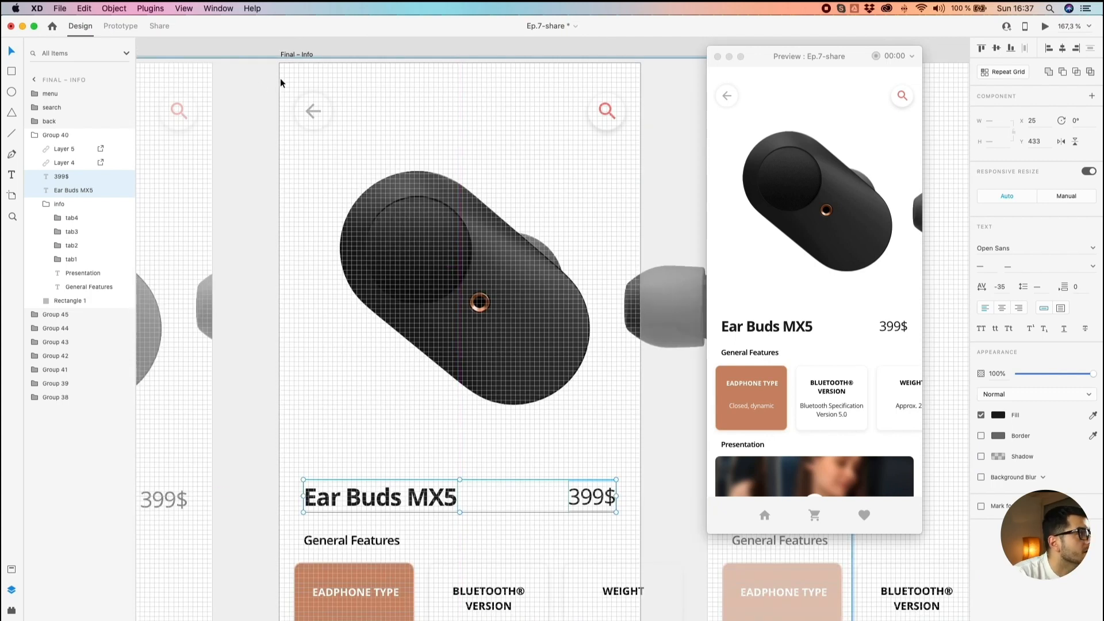
scroll(287, 87, down, 1)
drag(320, 135, 630, 156)
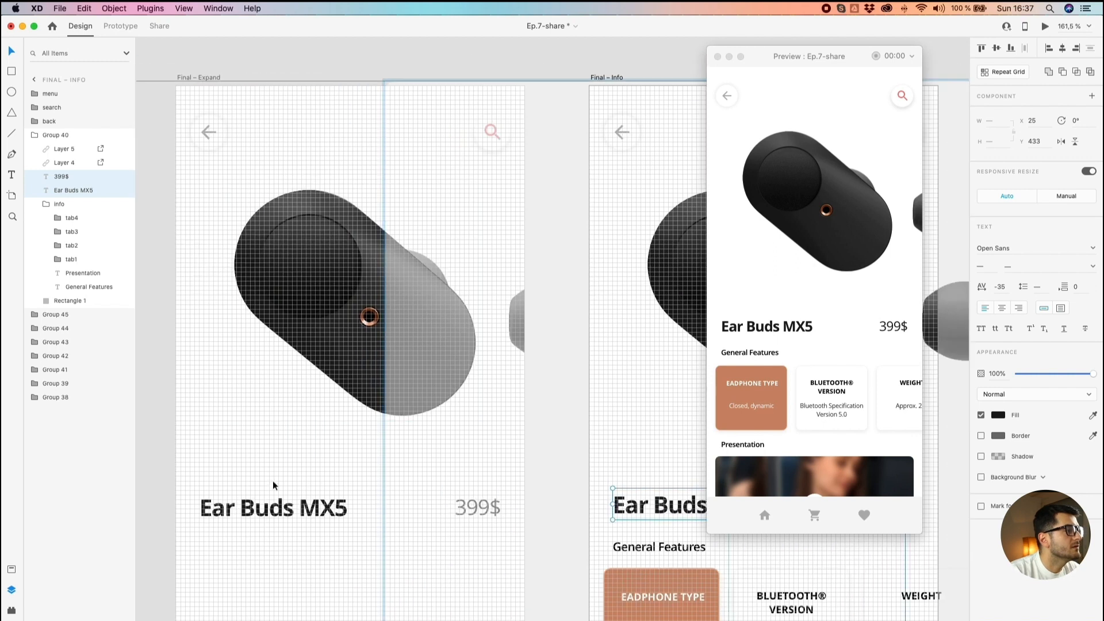
click(275, 509)
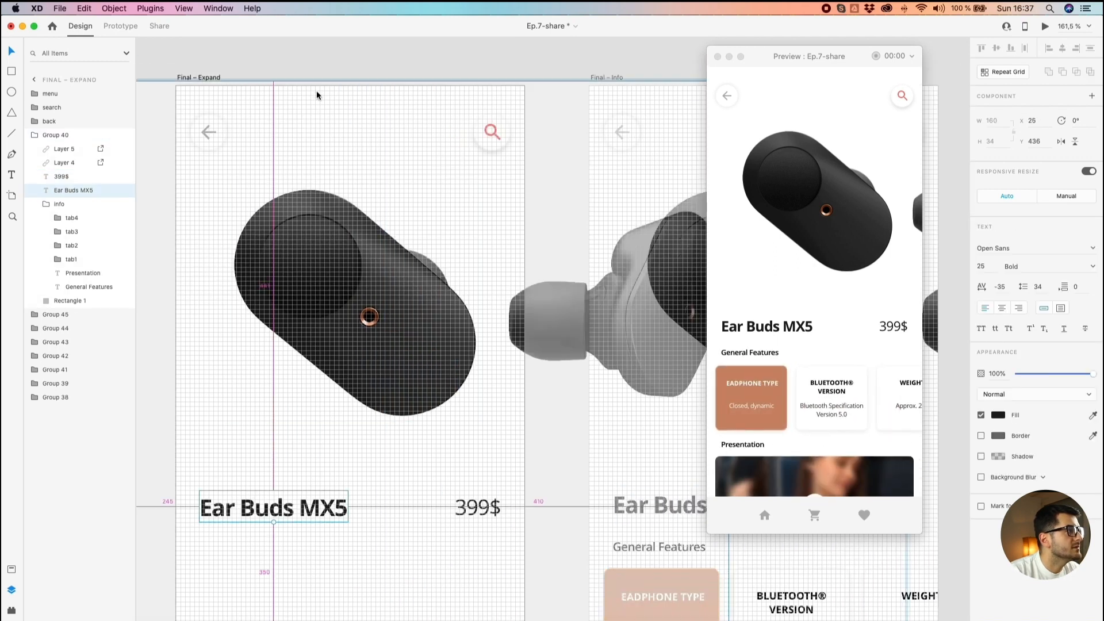
scroll(480, 345, right, 5)
scroll(481, 345, down, 1)
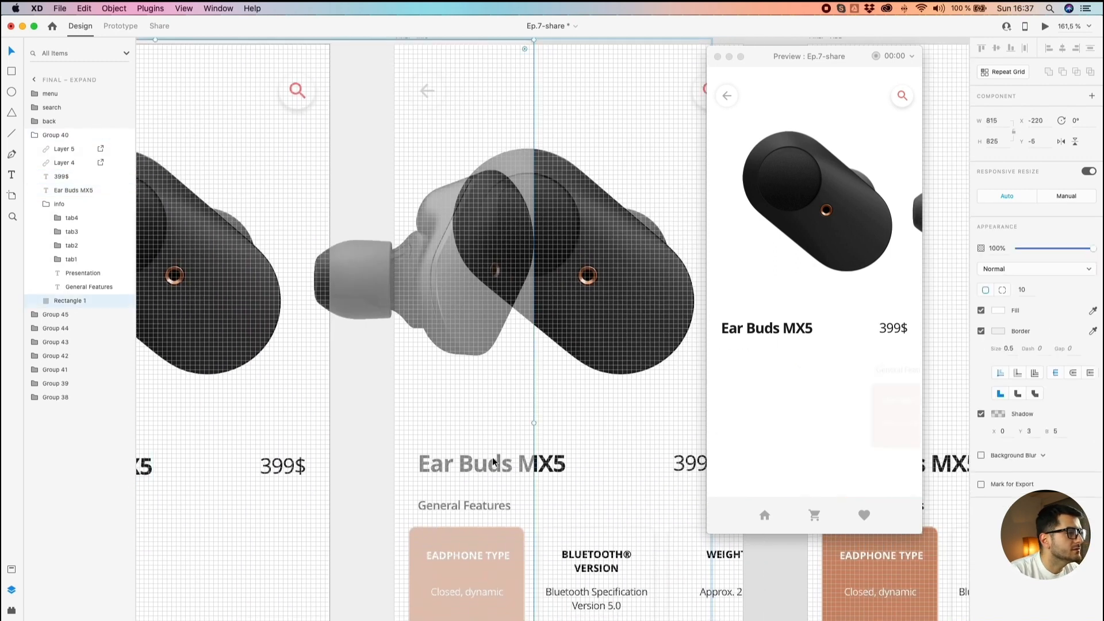
click(544, 464)
key(alt)
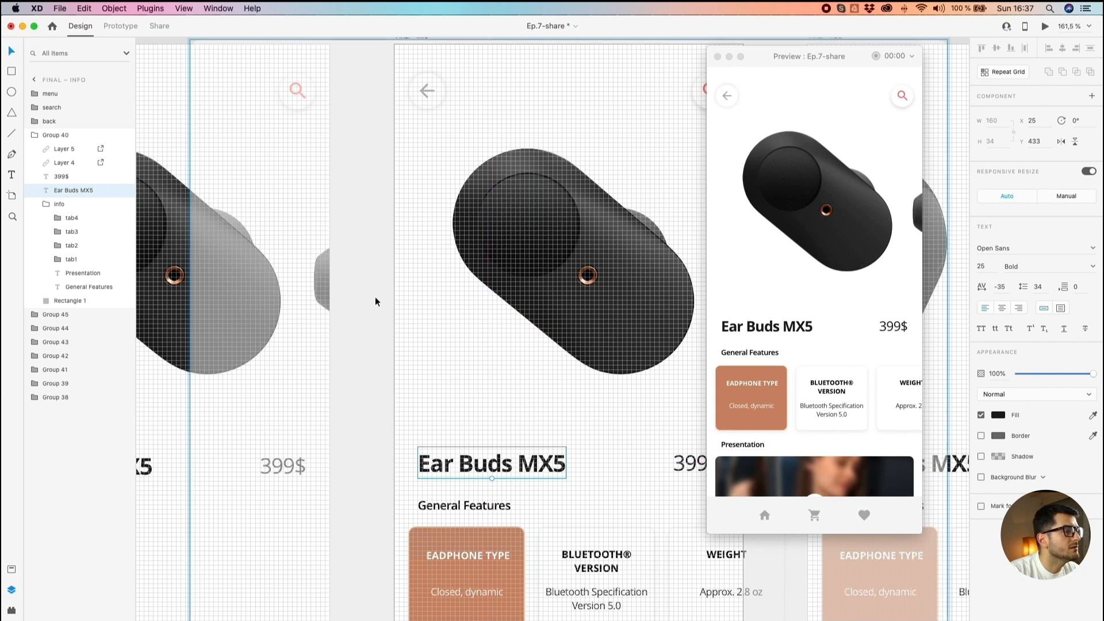
Step: Try overlaying the Final – Expand title on the Final – Info title to compare heights, and undo the move
scroll(447, 259, left, 4)
scroll(447, 259, down, 1)
drag(222, 430, 629, 425)
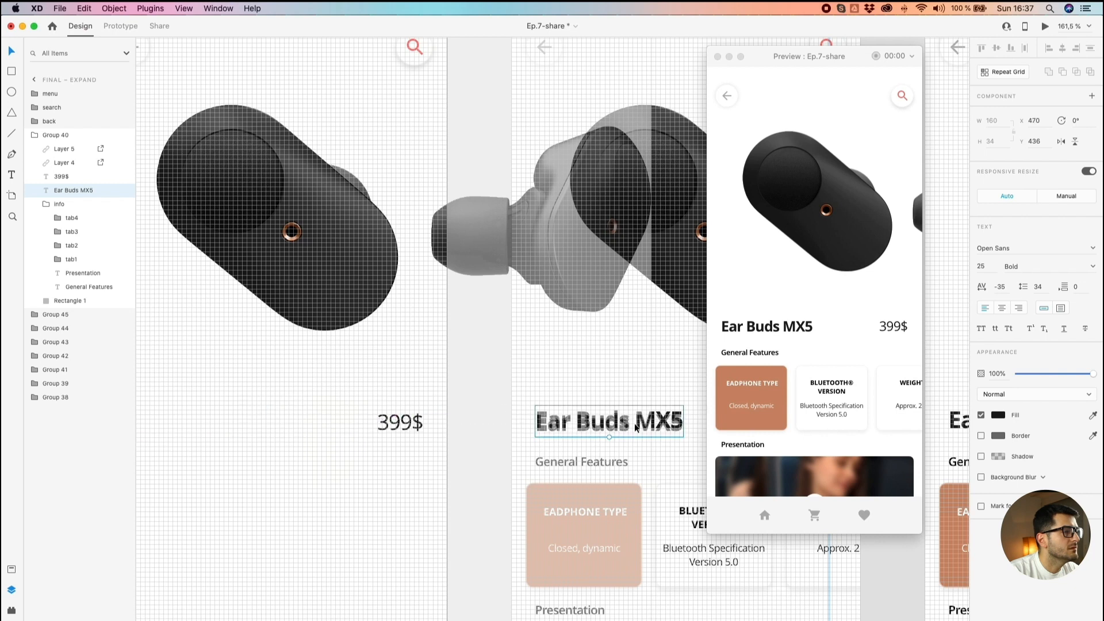
scroll(629, 423, up, 5)
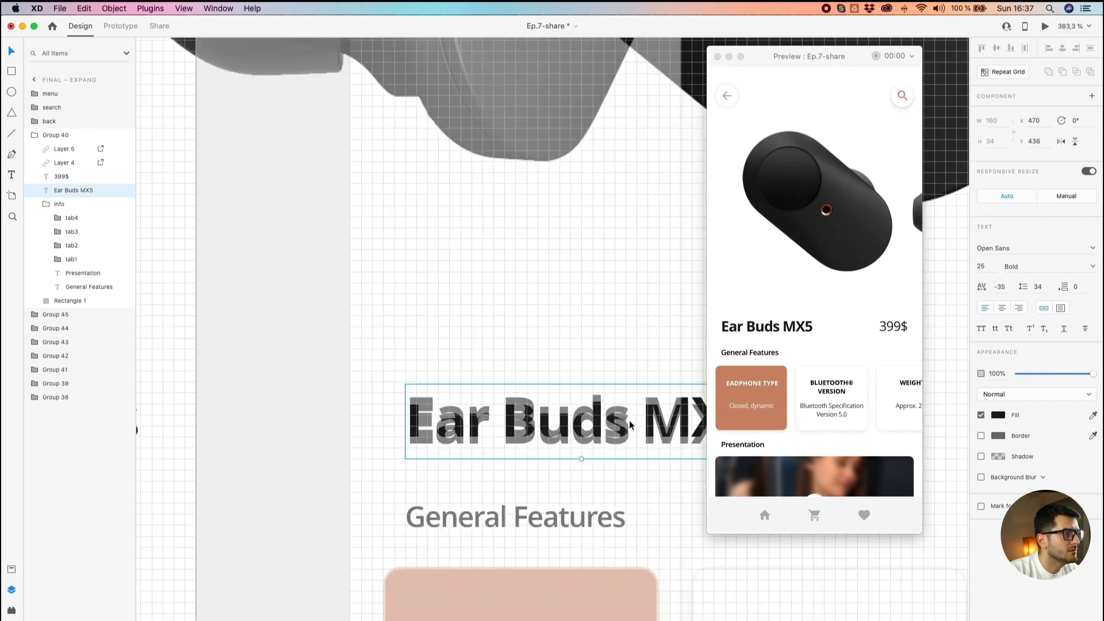
scroll(630, 424, down, 10)
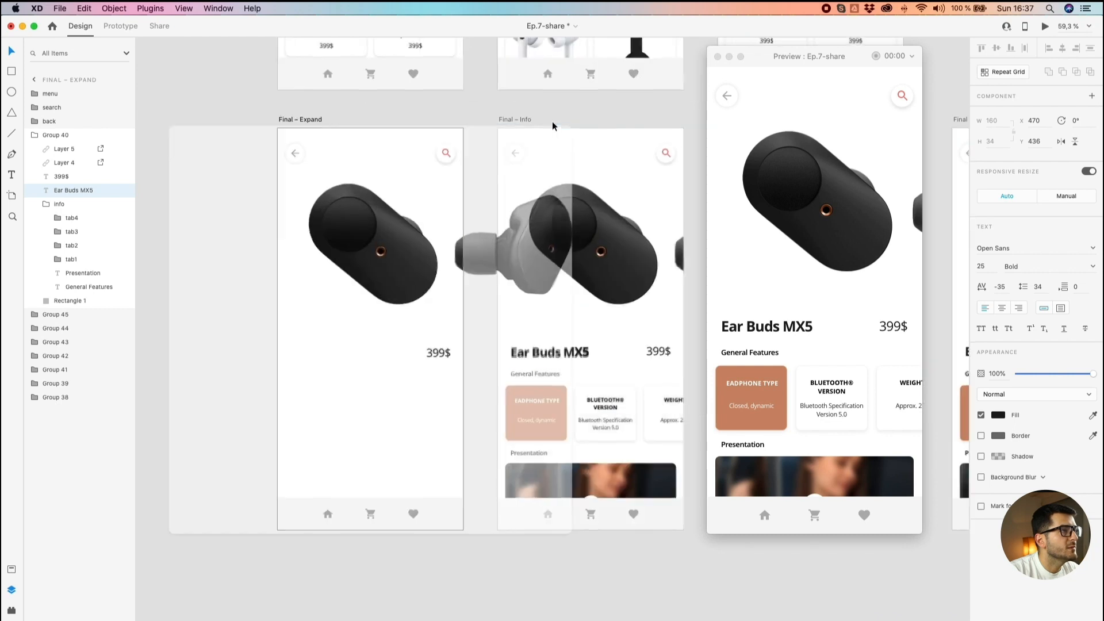
key(super+z)
click(184, 286)
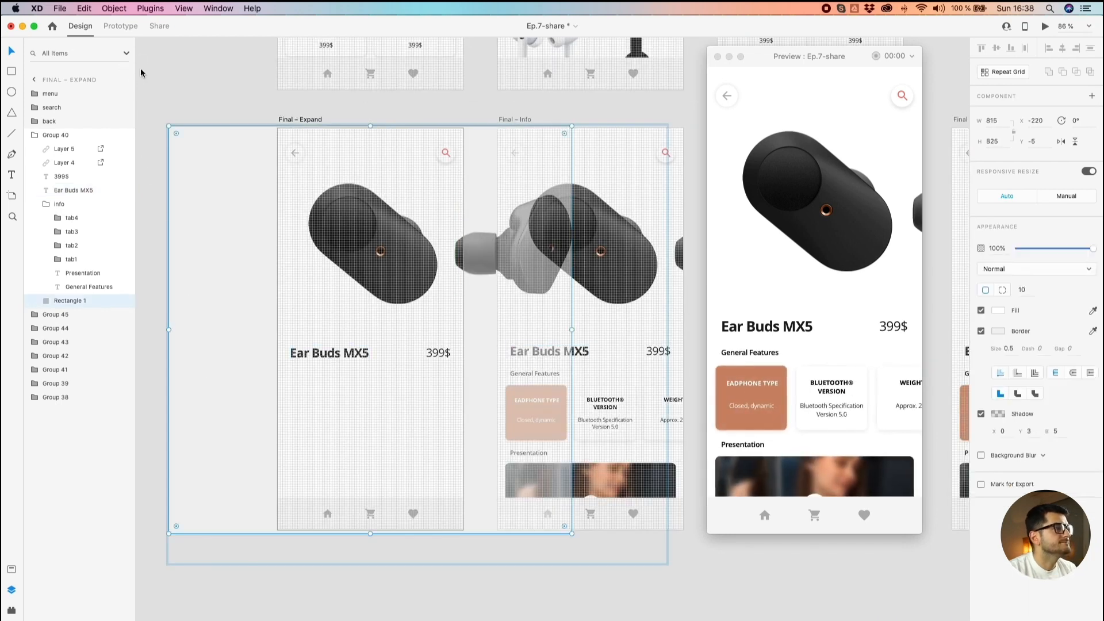
click(284, 103)
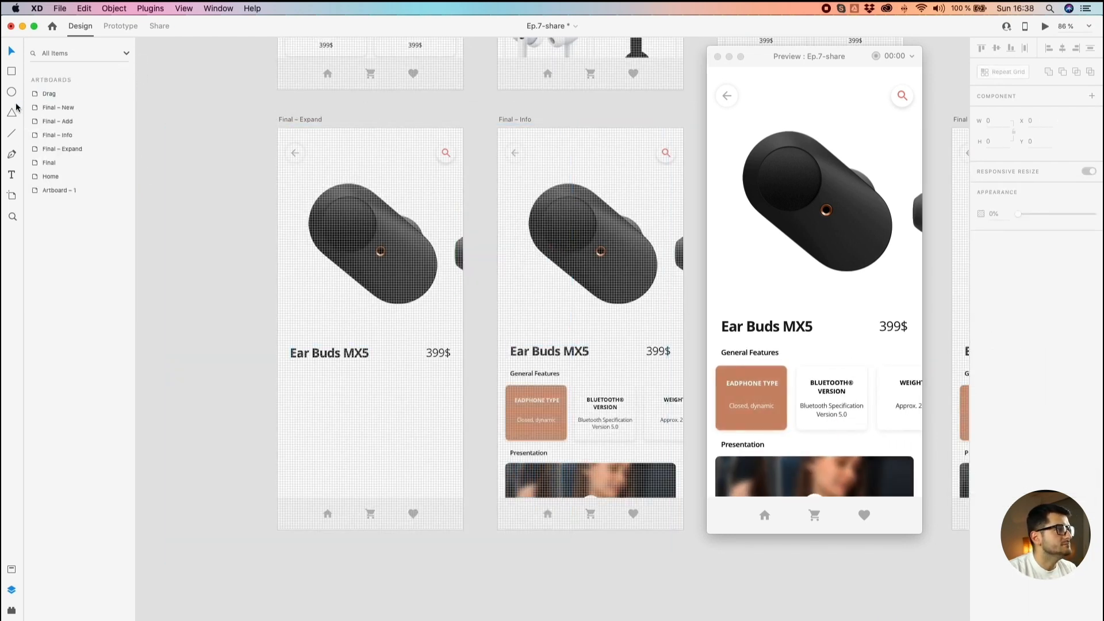
Step: Select the title and price on Final – Info and check their Y position
scroll(390, 373, up, 3)
click(311, 343)
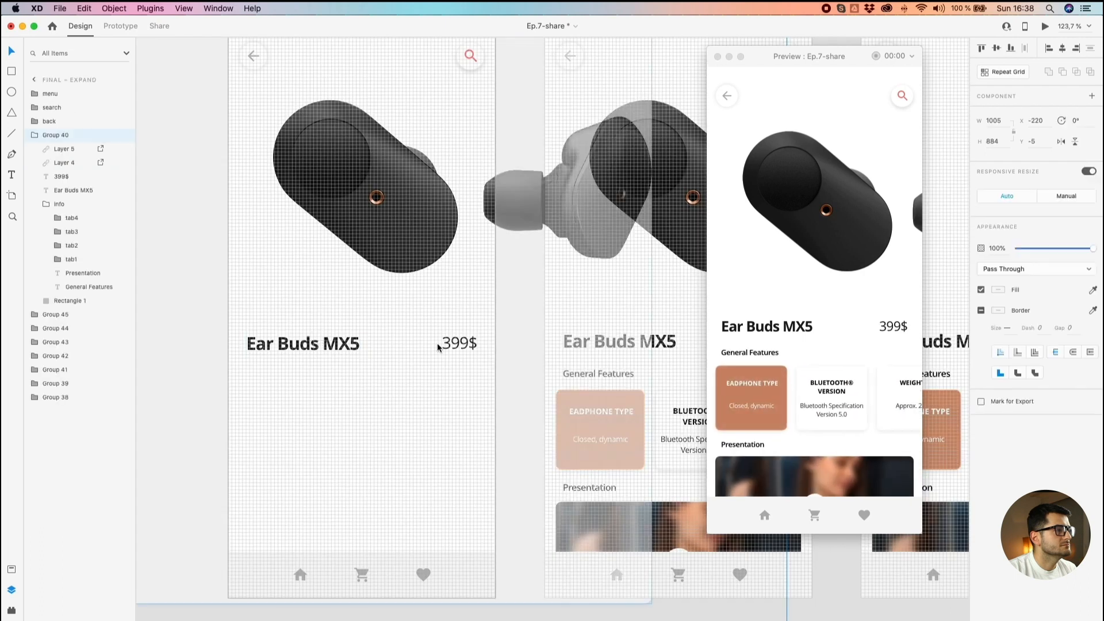
double_click(459, 347)
double_click(617, 335)
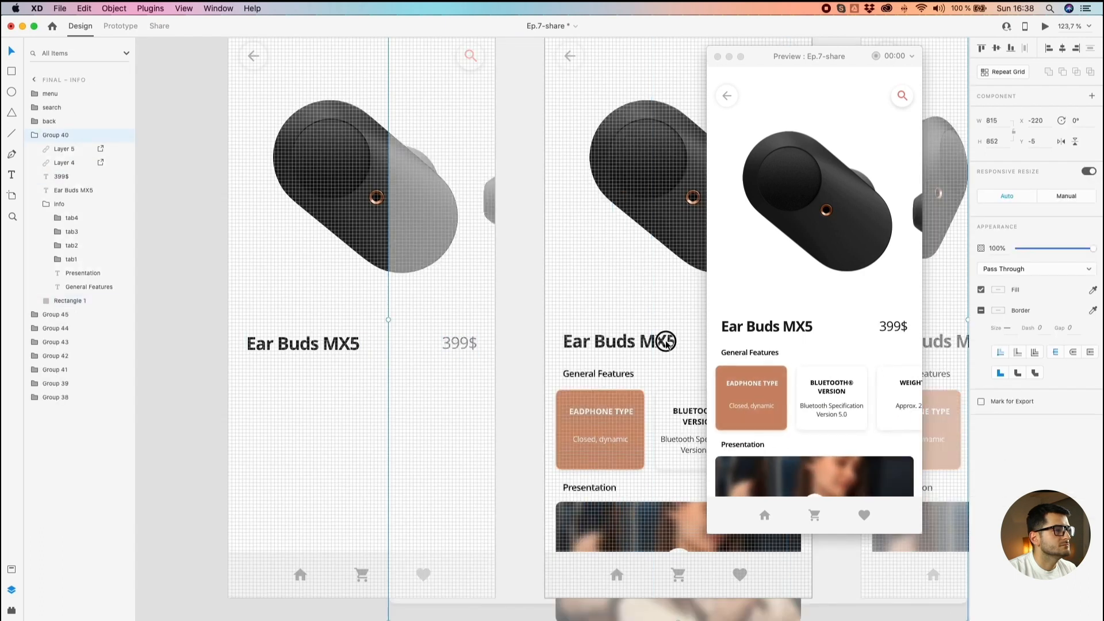
drag(660, 329, 467, 335)
shift+click(574, 347)
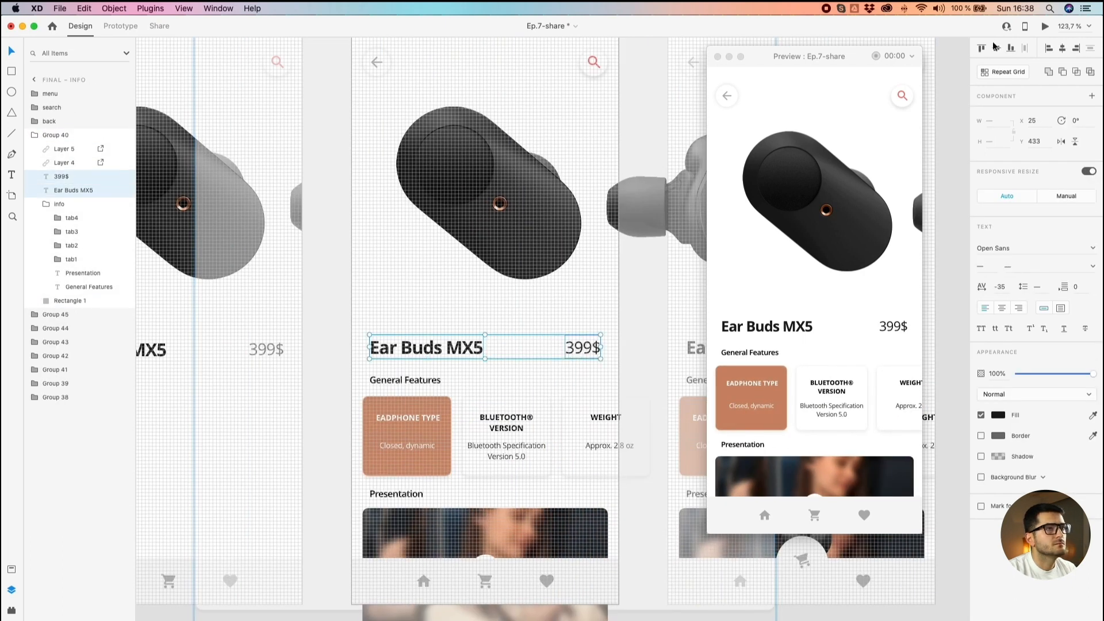
scroll(509, 175, up, 5)
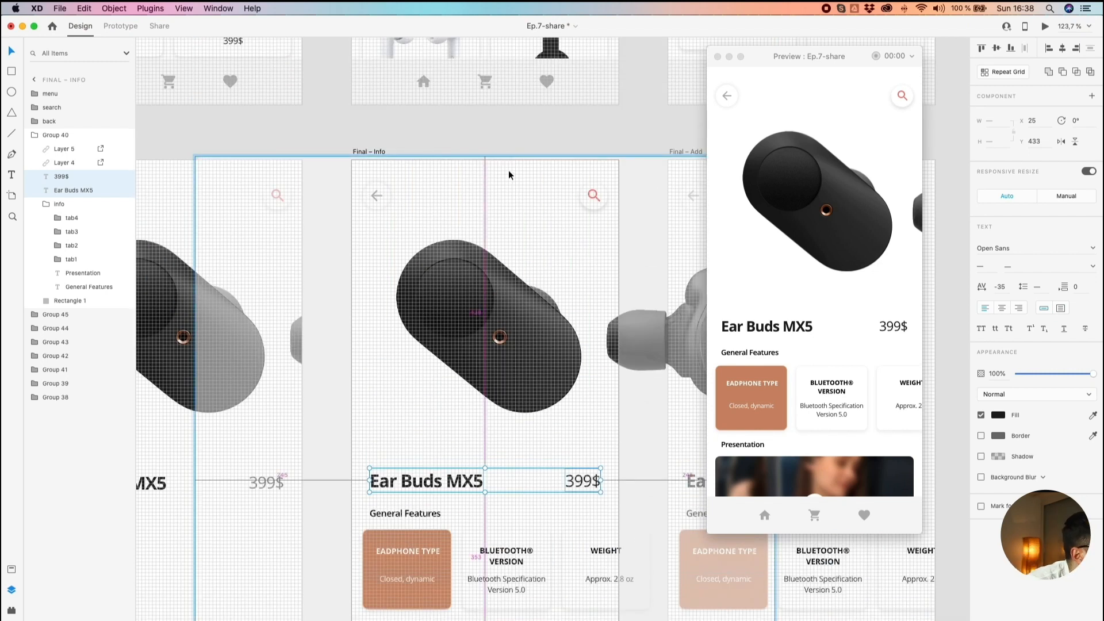
Step: Nudge the title and price on Final – Expand together to Y 435
scroll(508, 175, left, 8)
scroll(557, 172, down, 4)
click(380, 371)
shift+click(501, 362)
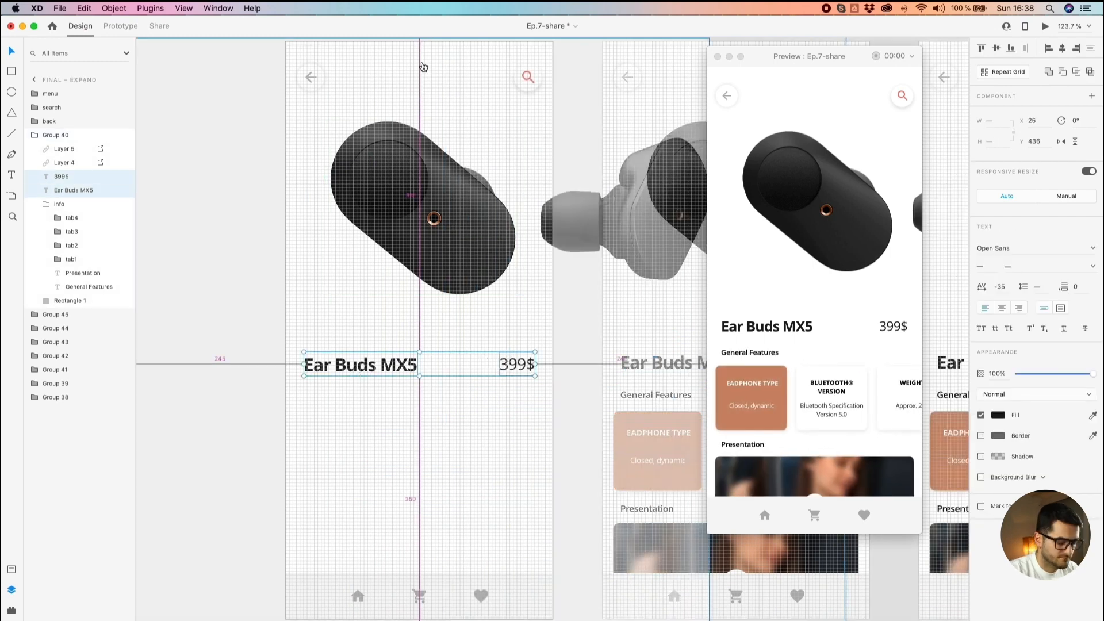
key(Up)
key(Up)
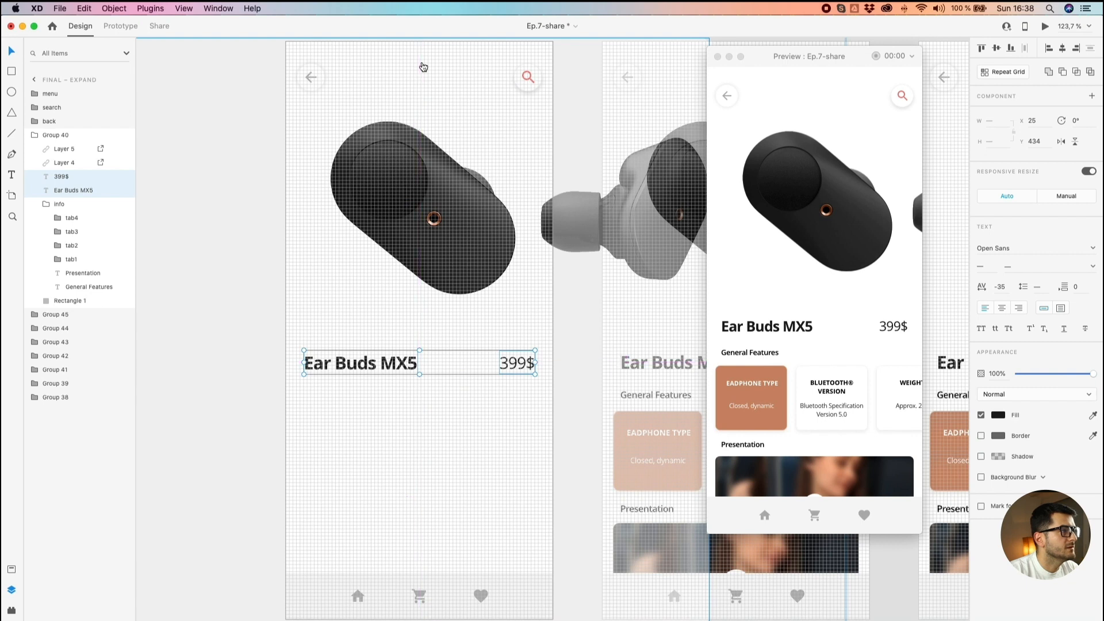
key(Down)
key(Up)
key(Up)
key(Up)
key(Down)
key(Down)
key(Down)
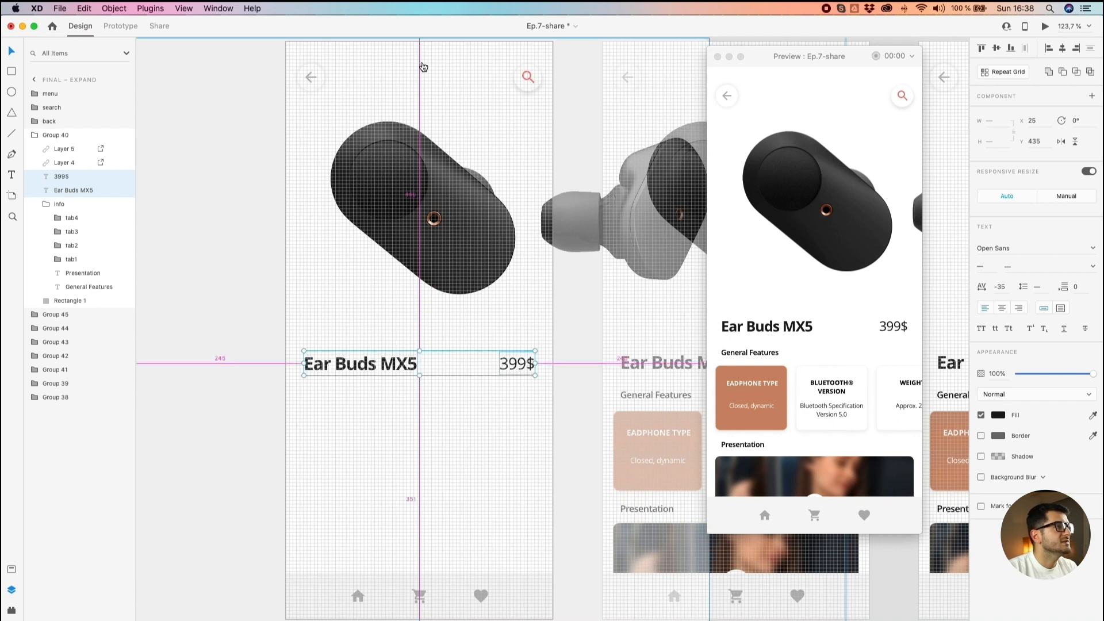
Step: Nudge the title and price on Final – Expand further up to line up with Final – Info, and deselect them
scroll(426, 92, up, 2)
scroll(429, 106, up, 2)
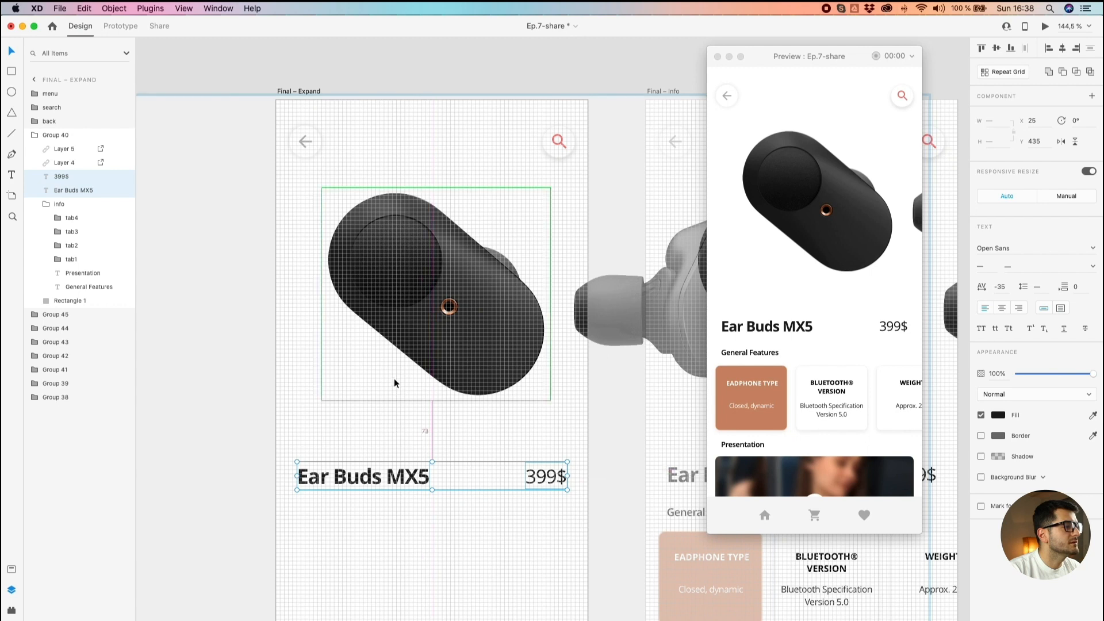
key(Up)
key(Up)
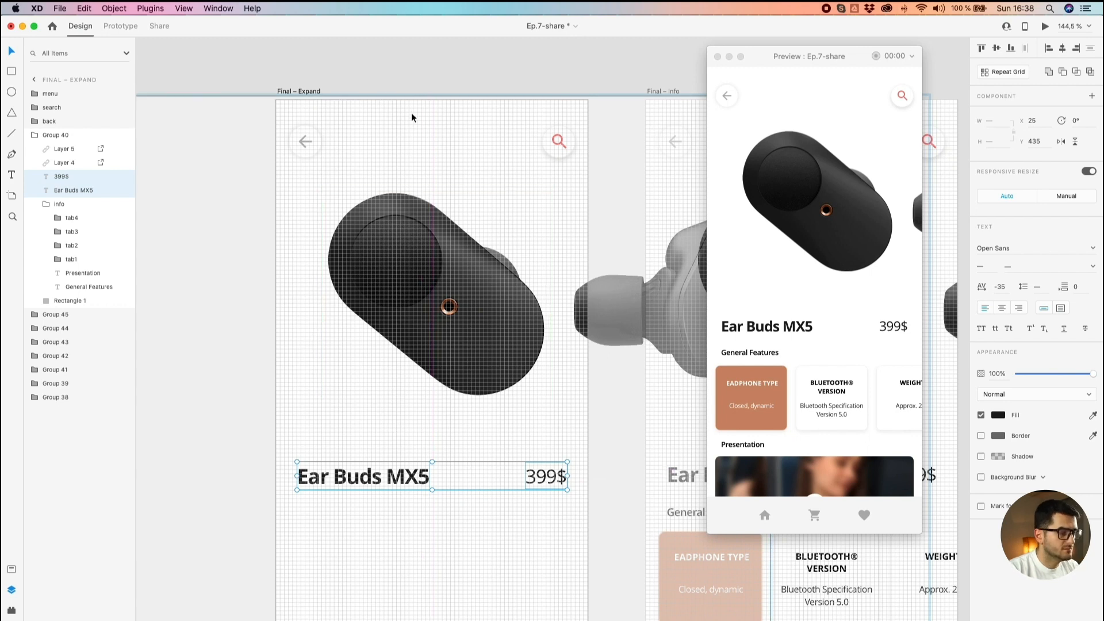
scroll(412, 113, down, 4)
click(406, 98)
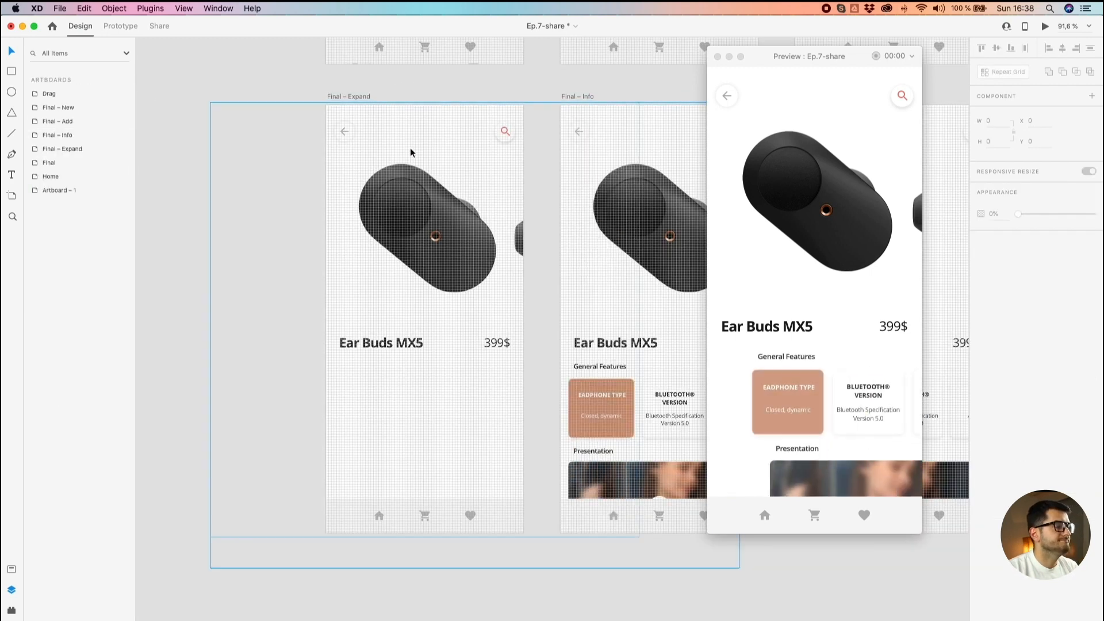
Step: Test the prototype in the preview: add the earbud to the cart, go back and reopen Ear Buds MX5 repeatedly
click(804, 184)
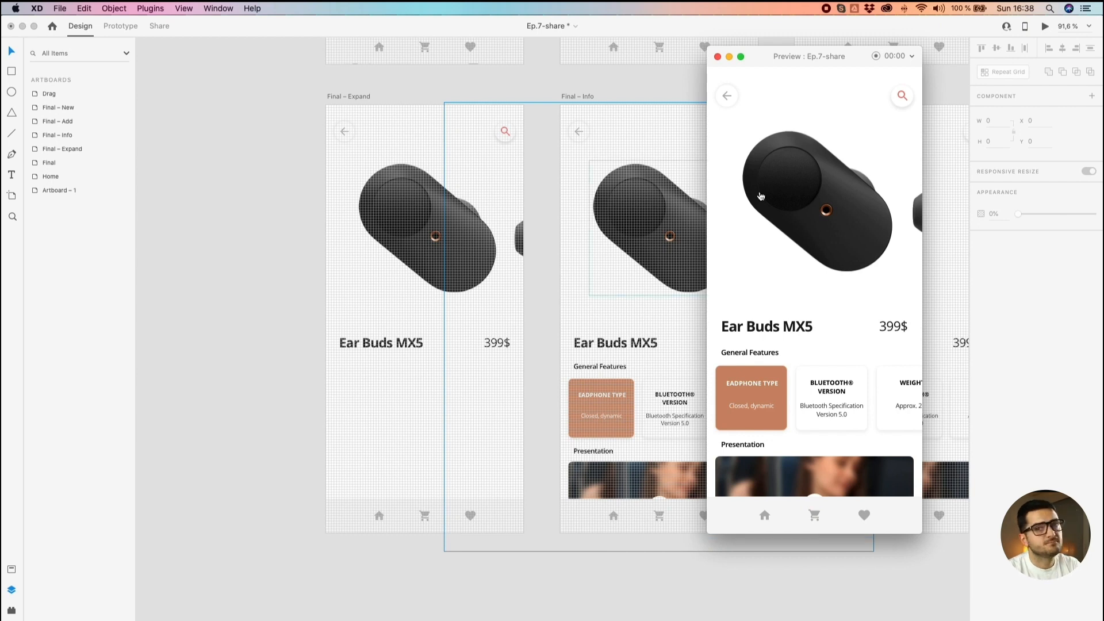
click(779, 193)
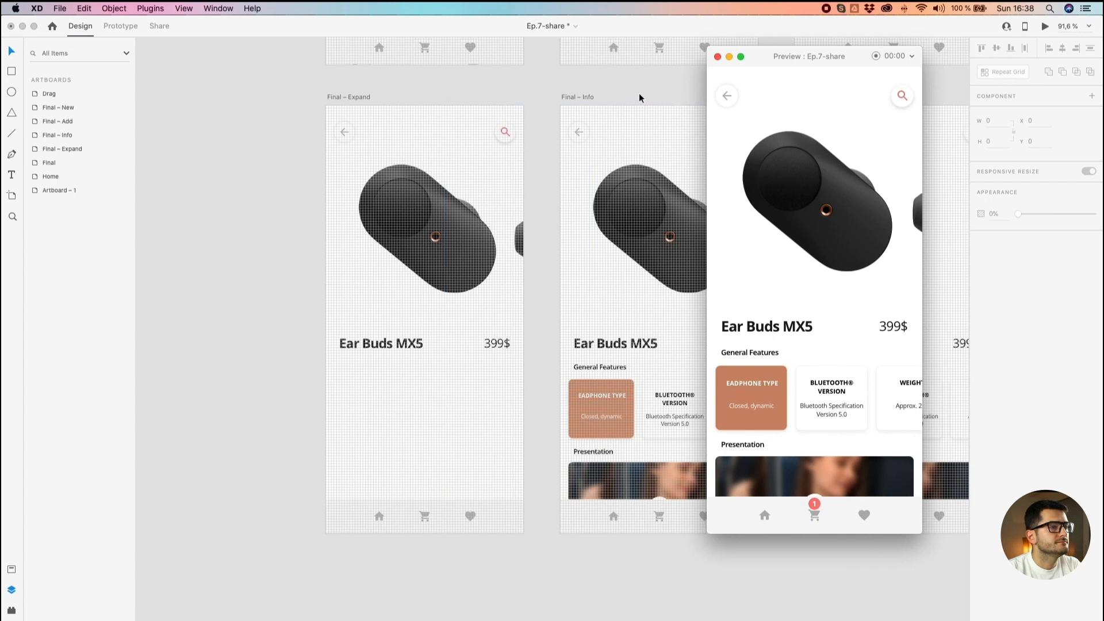
scroll(622, 162, up, 3)
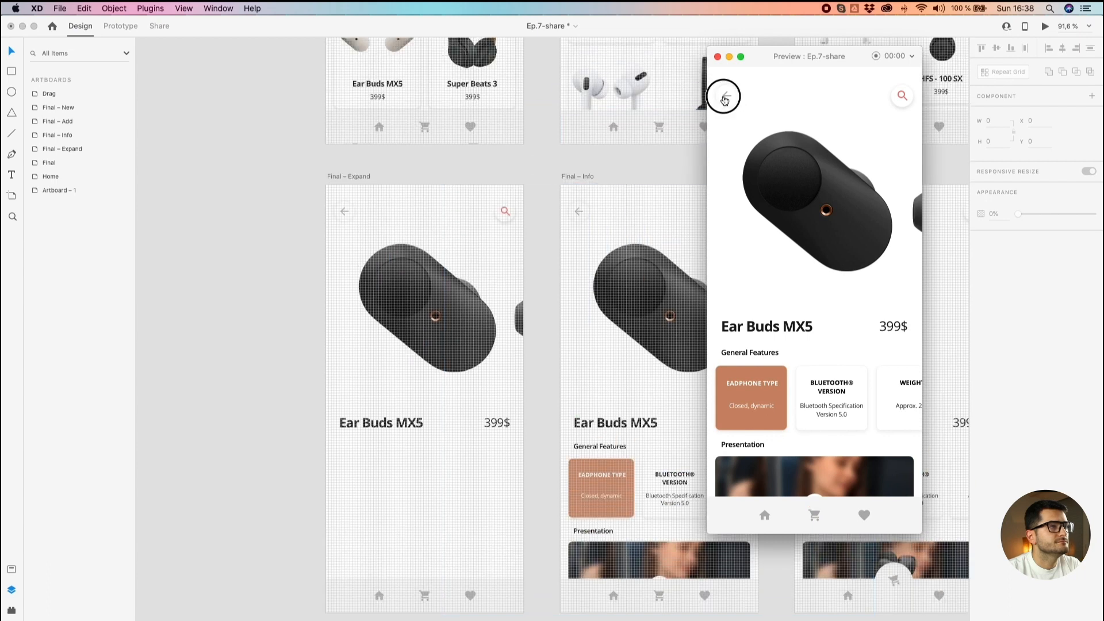
click(725, 99)
click(747, 137)
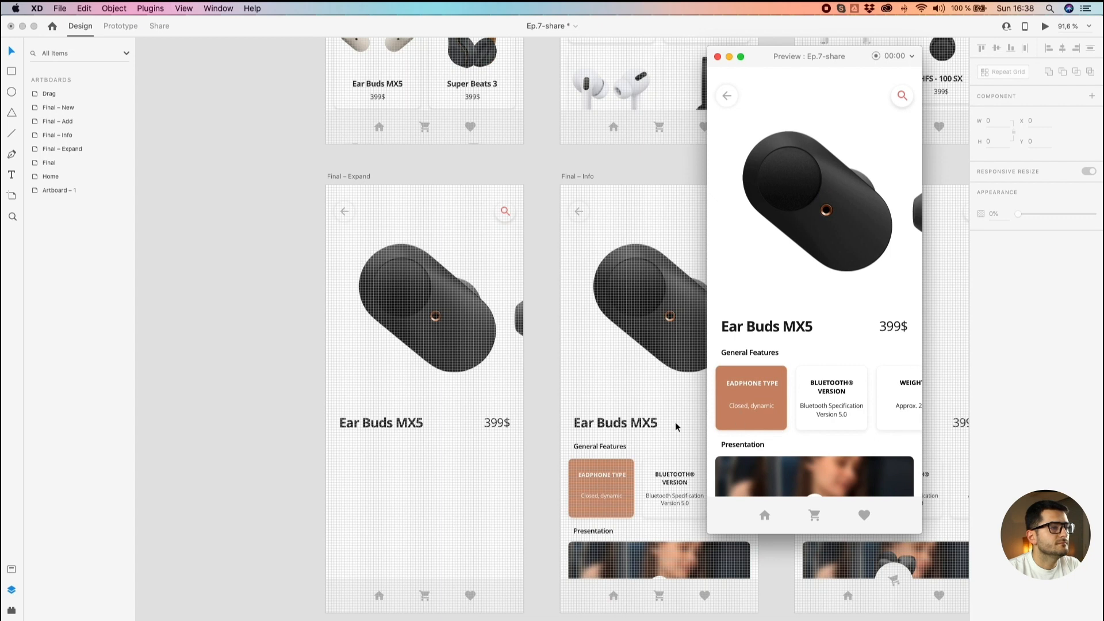
click(726, 97)
click(756, 176)
click(329, 486)
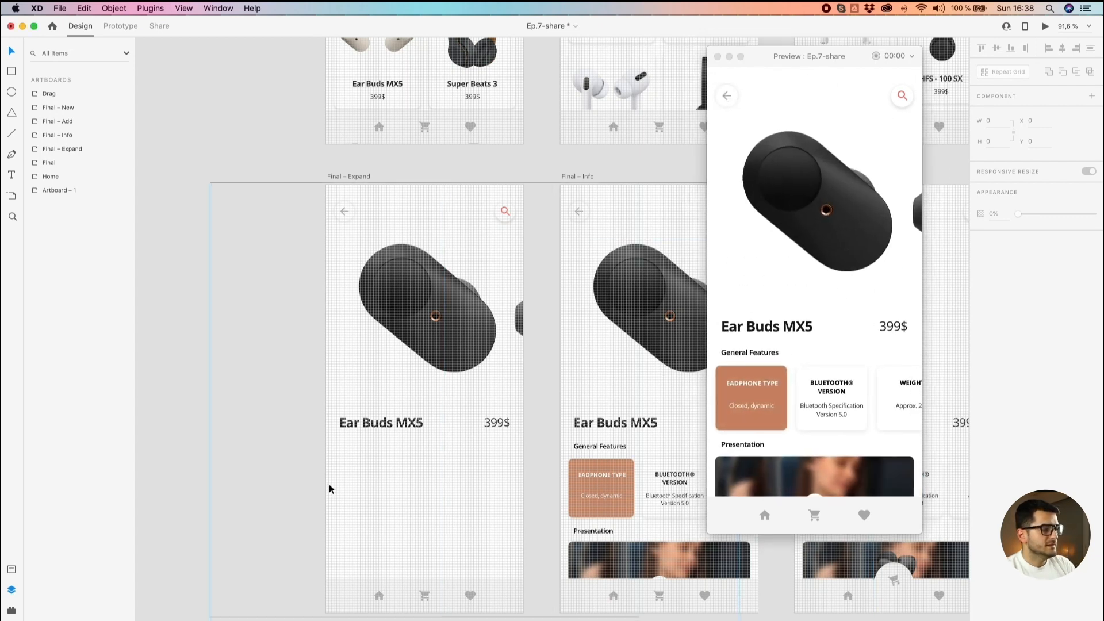
Step: Select the product group on Final – Info and on Final – Expand to compare them, and deselect
scroll(328, 485, down, 5)
click(589, 291)
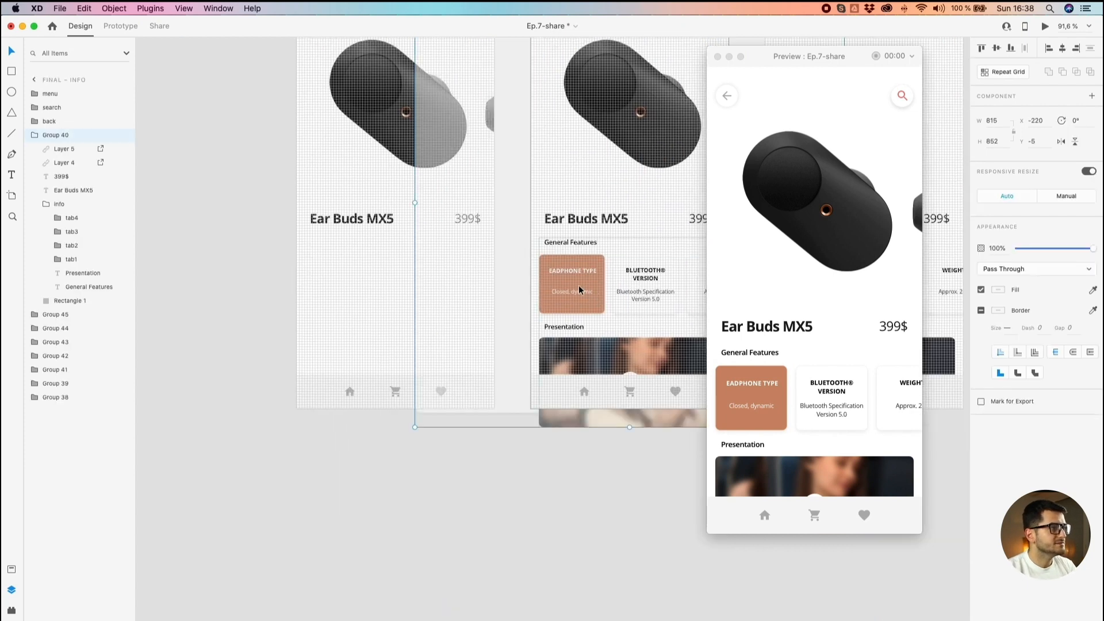
scroll(579, 290, up, 3)
click(260, 252)
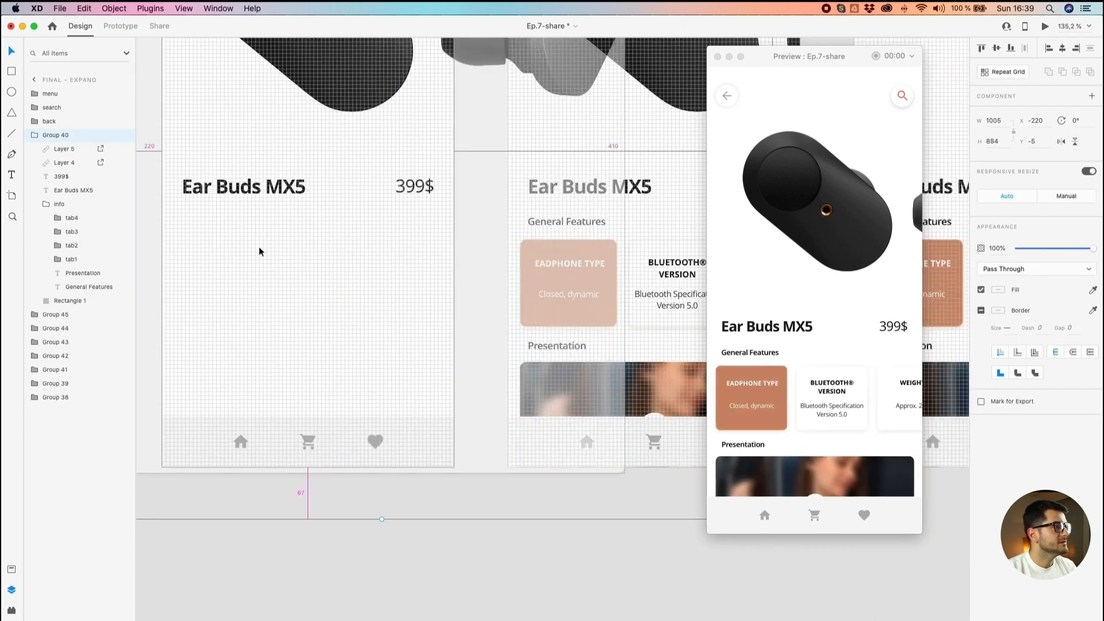
scroll(260, 251, down, 5)
click(448, 186)
click(454, 186)
Step: Delete the Final – Expand artboard and put a duplicate of Final – Info in its place
drag(458, 187, 414, 193)
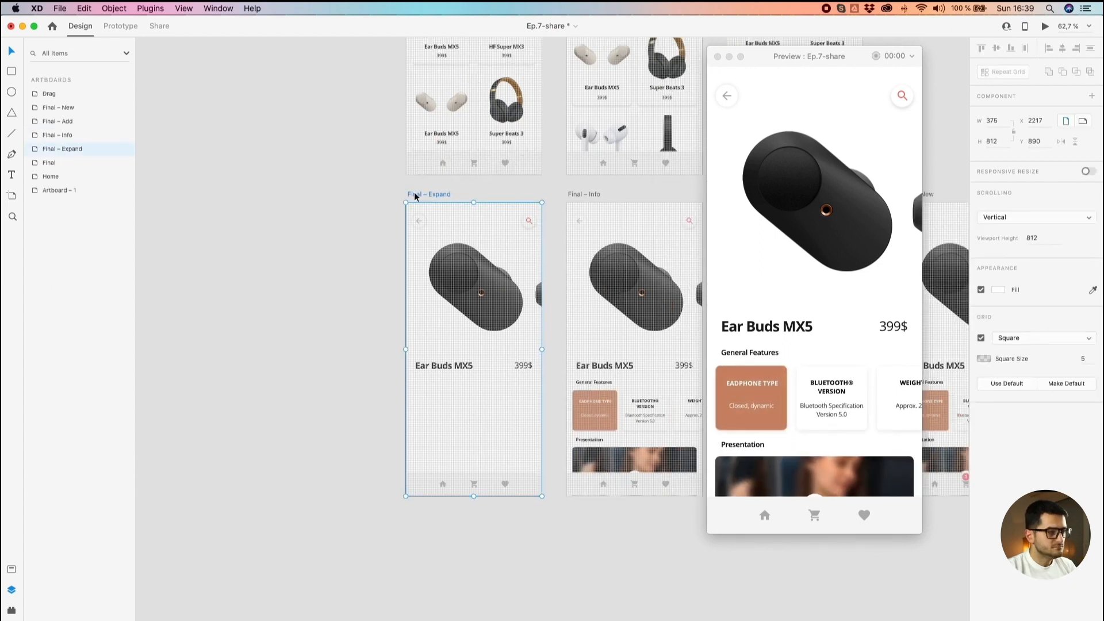
key(Delete)
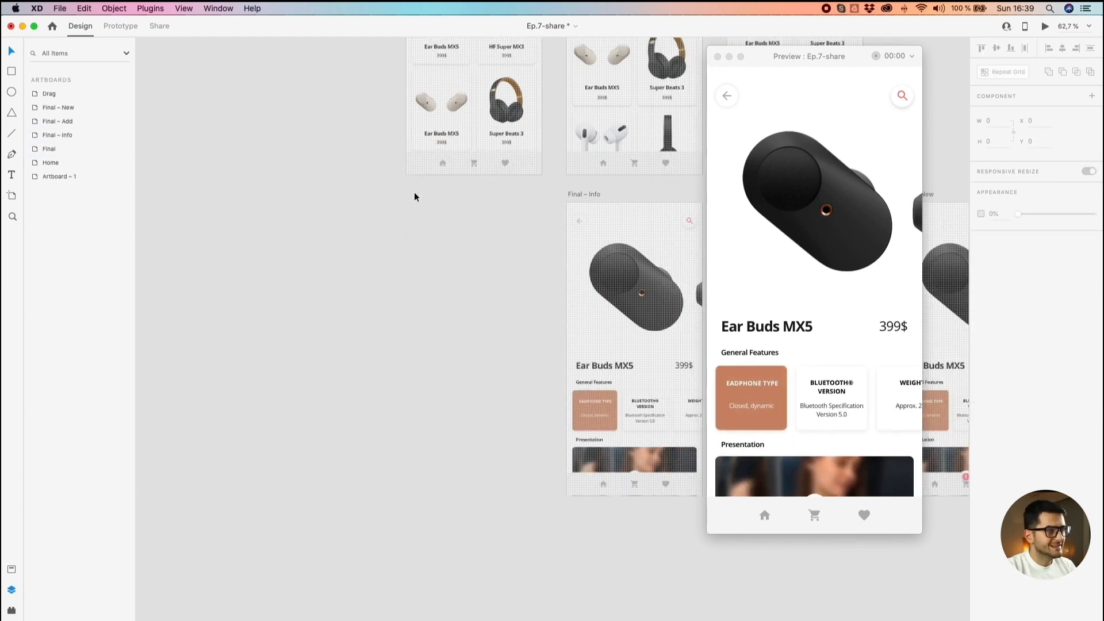
drag(595, 193, 434, 186)
Step: On the Final – Info copy, move the info group horizontally to X 240, and its Presentation heading and tab4 to X 375
click(444, 409)
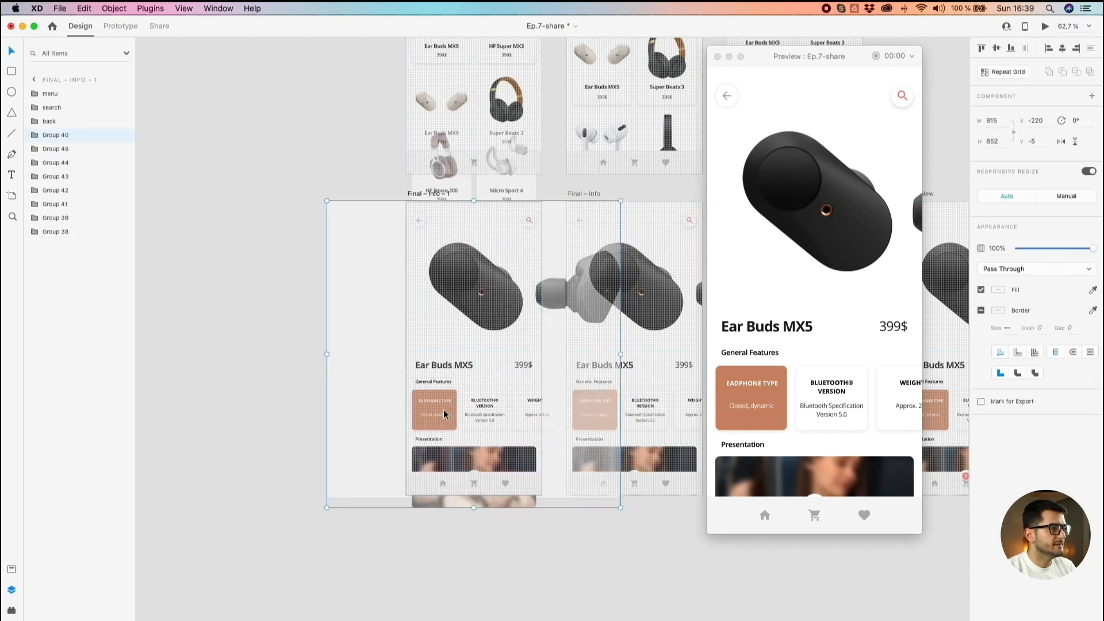
double_click(443, 409)
drag(444, 406, 525, 406)
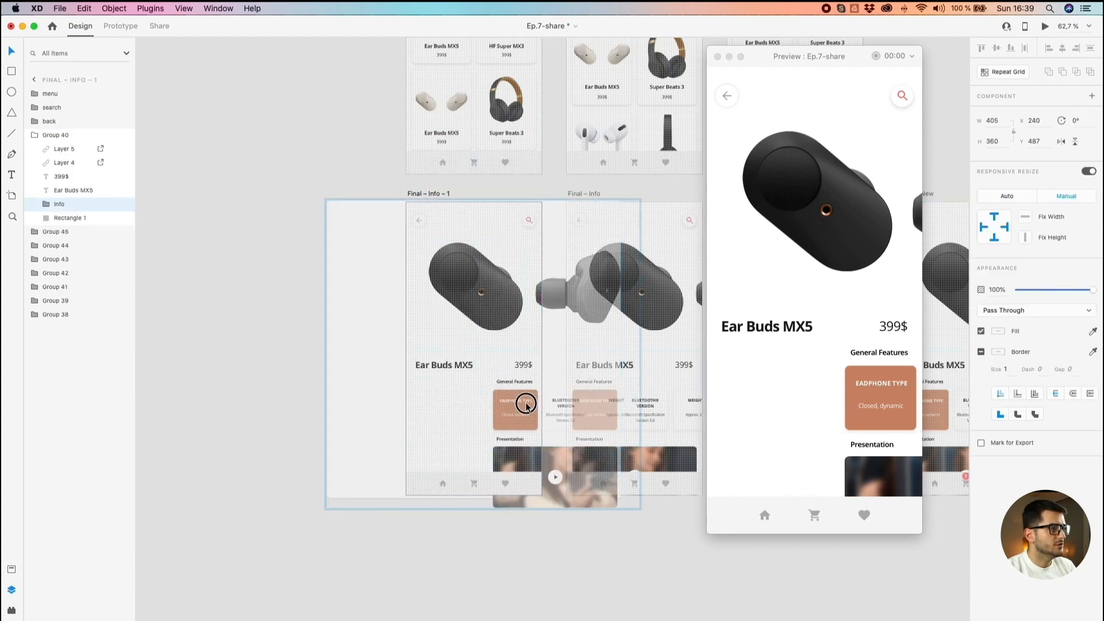
double_click(516, 460)
shift+click(511, 439)
drag(512, 452, 561, 453)
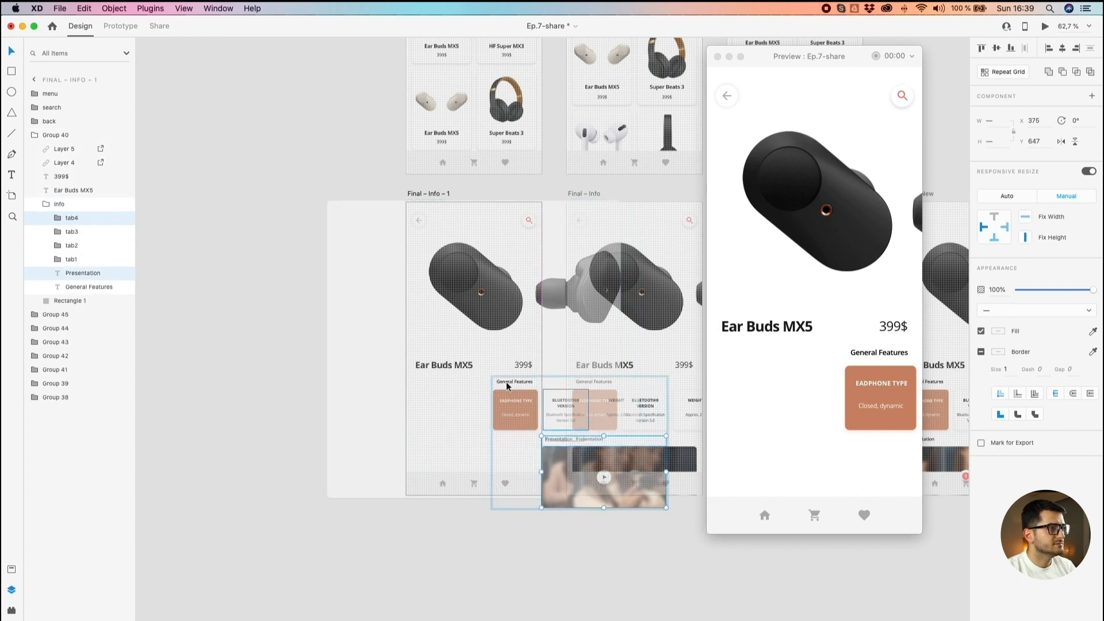
Step: Try setting the opacity of the Presentation heading and tab4 to 0%, and undo it
click(37, 204)
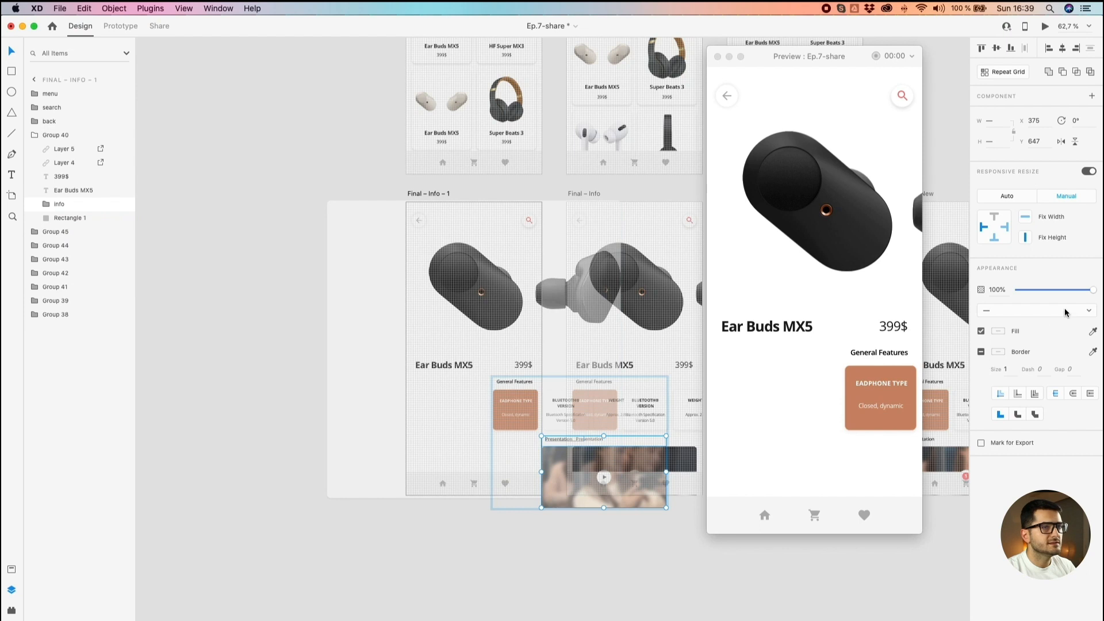
drag(1062, 299, 747, 303)
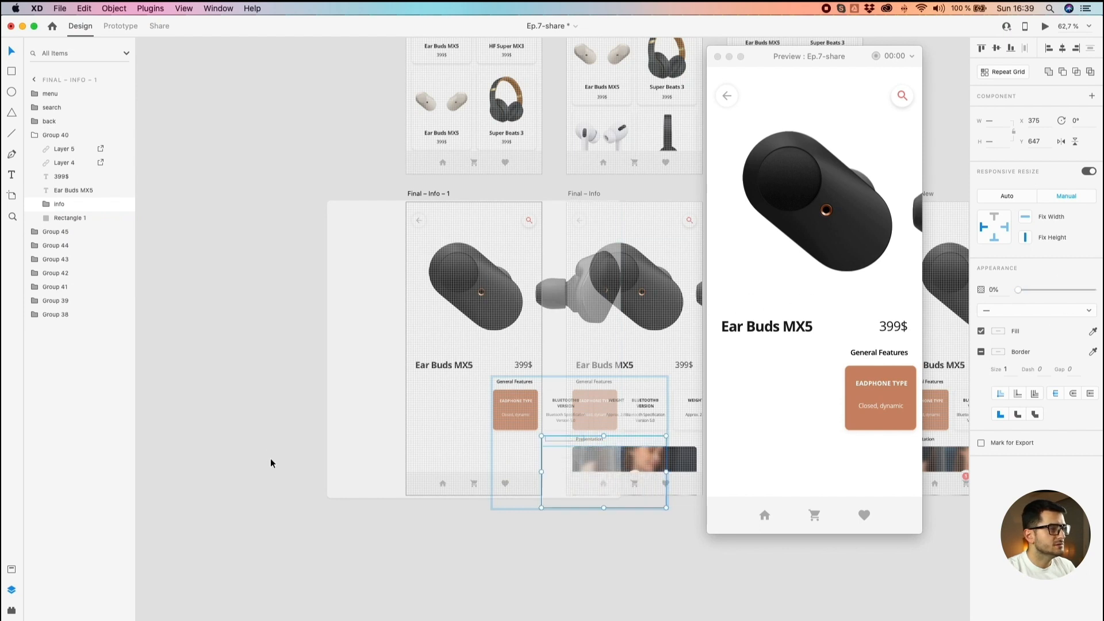
key(super+z)
Step: Set the opacity of the whole info group on the Final – Info copy to 0% and deselect it
click(58, 206)
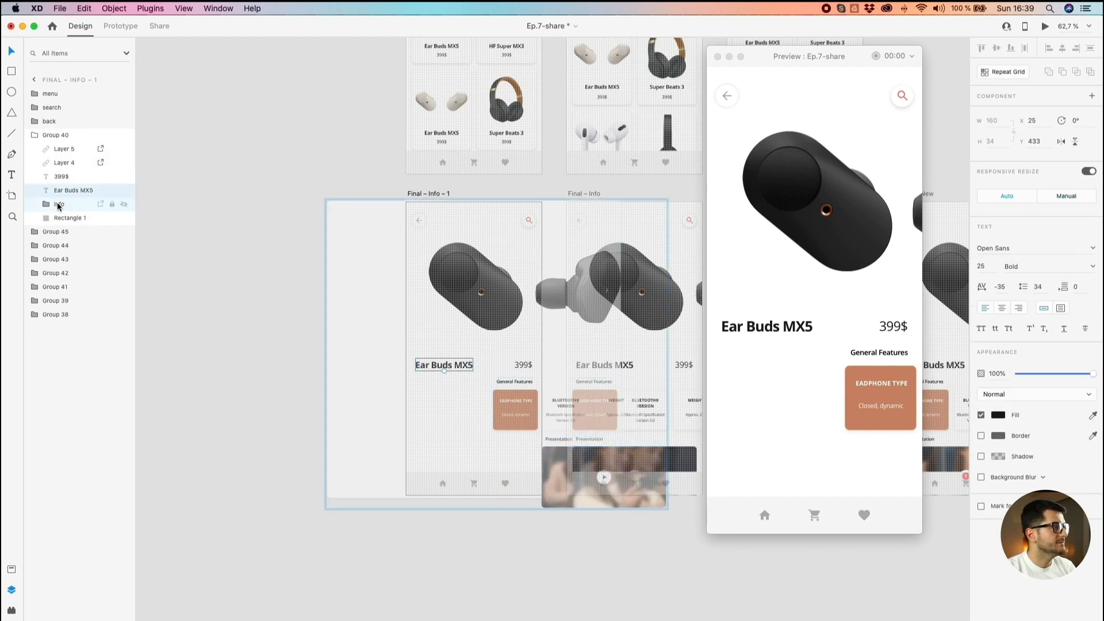
drag(1058, 289, 666, 312)
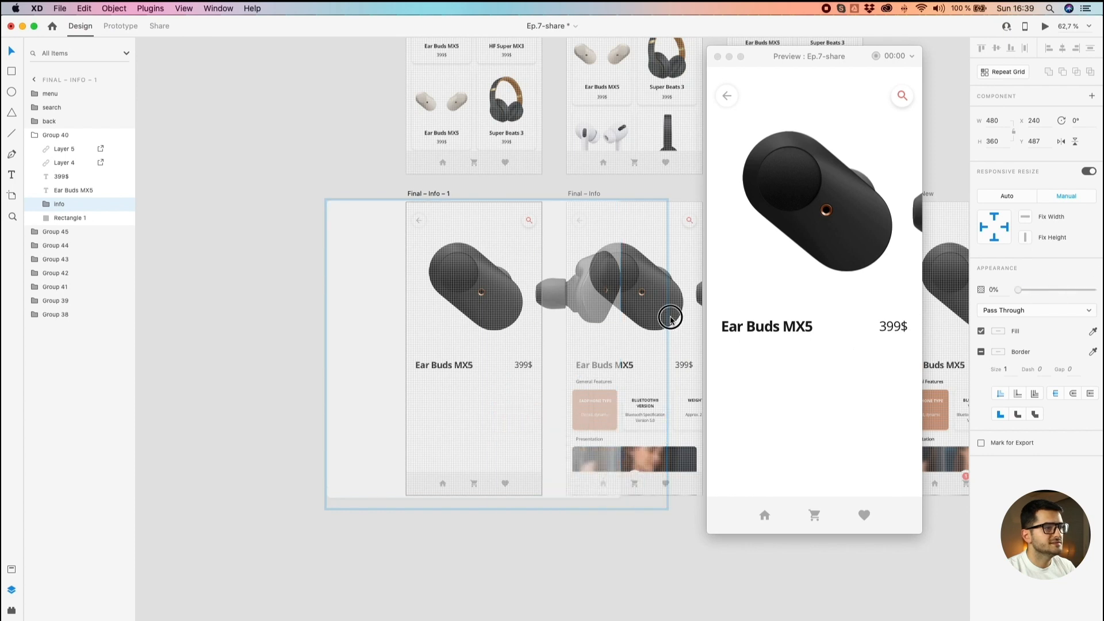
click(308, 293)
Step: Link the Ear Buds MX5 card on Final to Final – Info – 1 with a Tap trigger and Auto-Animate
drag(375, 239, 192, 342)
scroll(191, 341, down, 2)
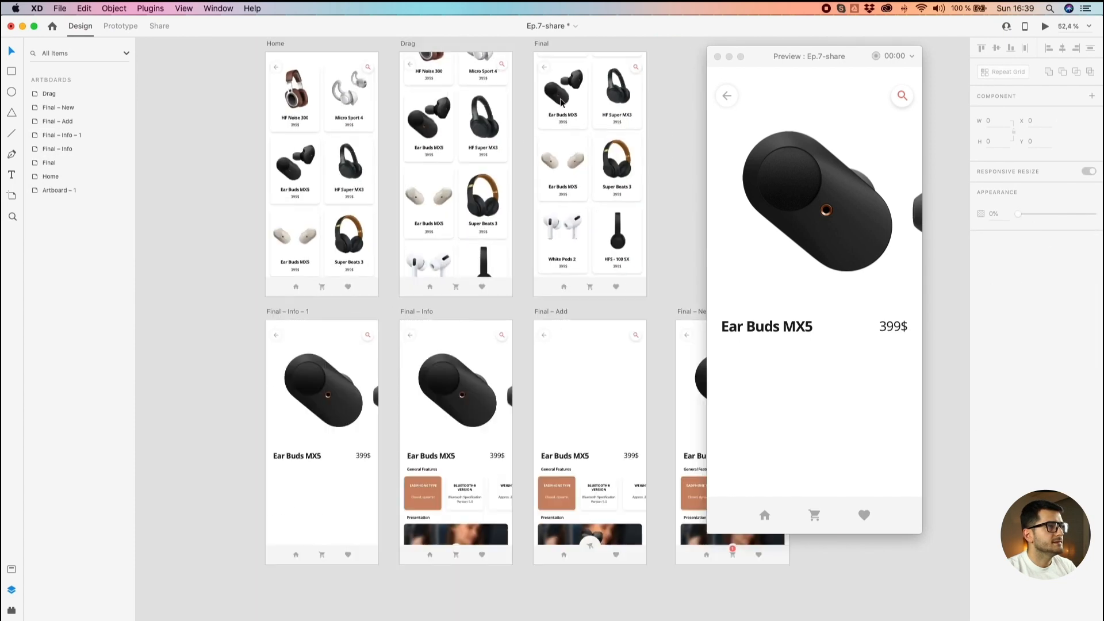
click(564, 98)
click(118, 27)
drag(588, 95, 351, 351)
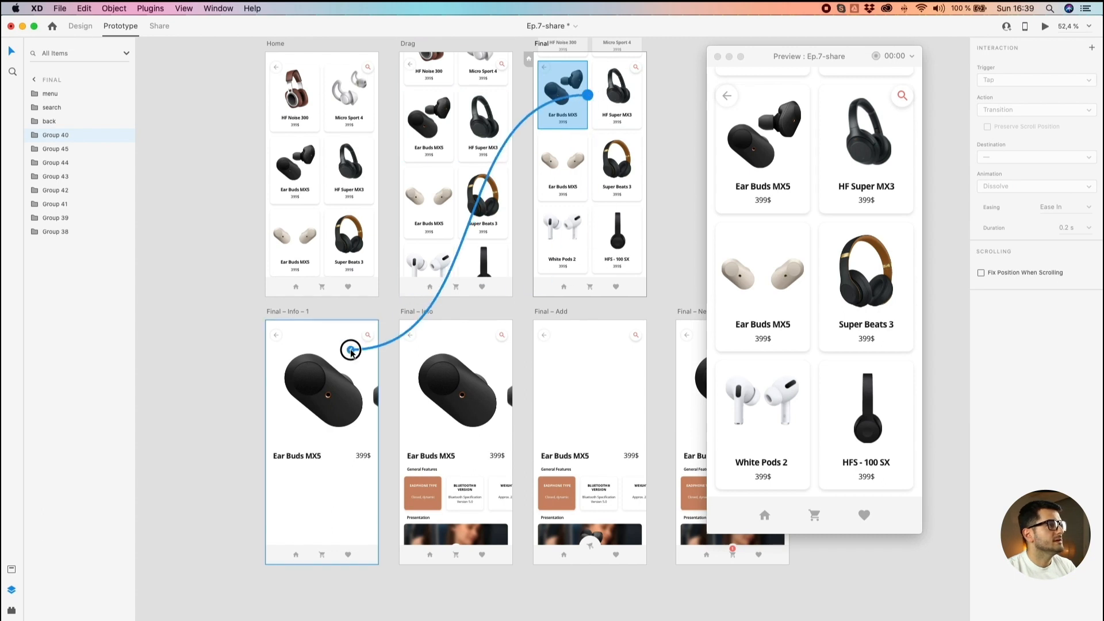
drag(350, 351, 352, 352)
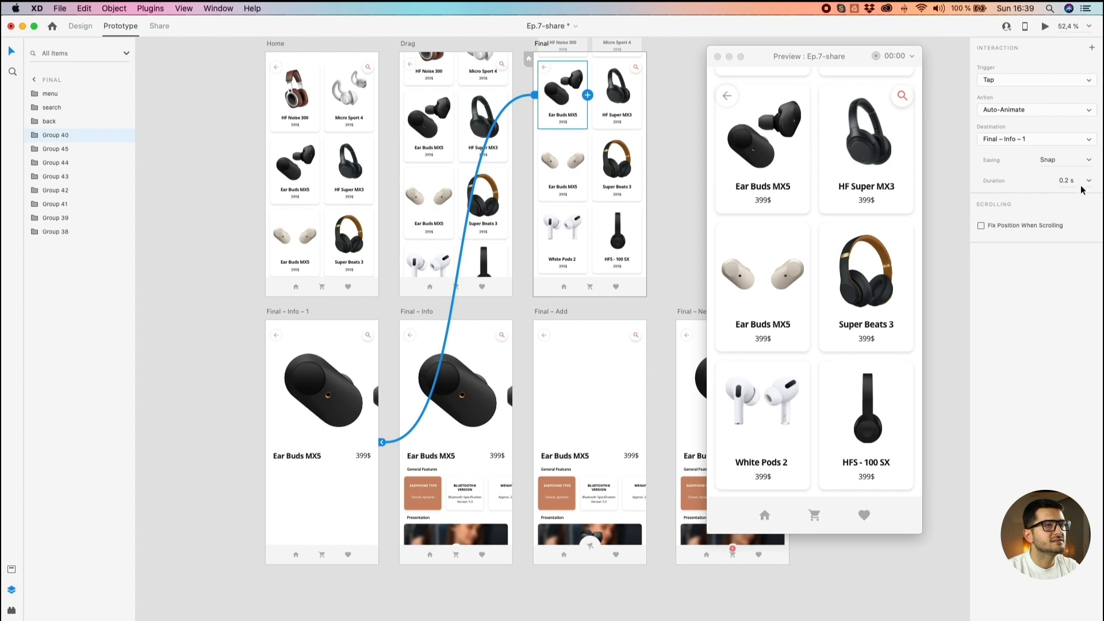
Step: Set the card link's easing to Ease Out and duration to 0.6 s, and try it in the preview
click(1090, 160)
click(1078, 184)
click(1089, 182)
click(1079, 215)
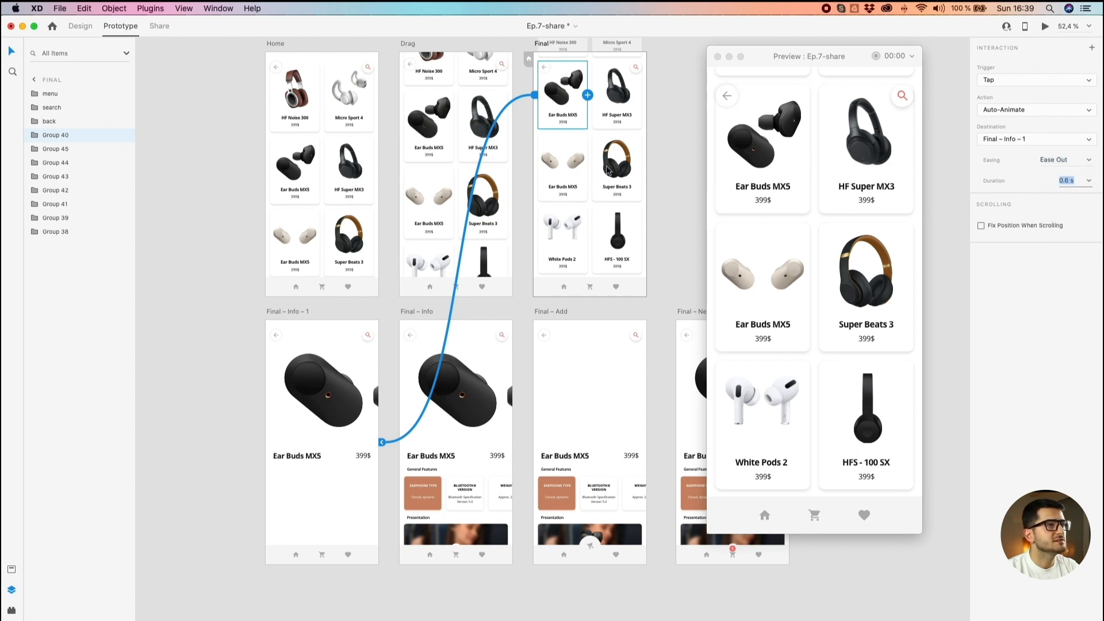
click(778, 148)
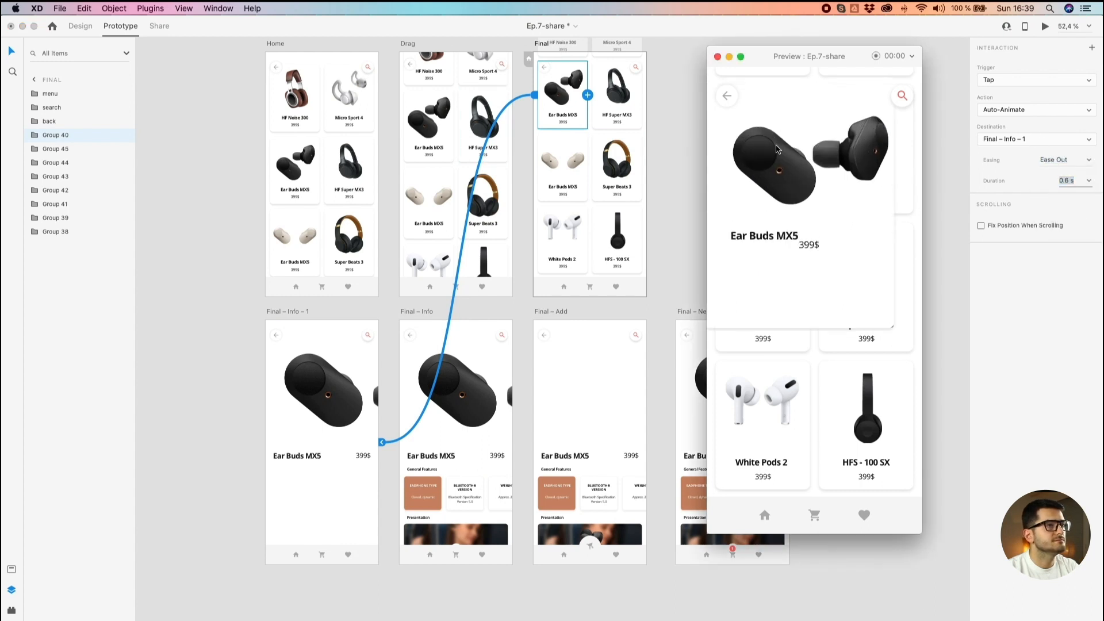
Step: Link the Final – Info – 1 artboard to Final – Info with a Time trigger, 0 s delay and Auto-Animate
click(286, 311)
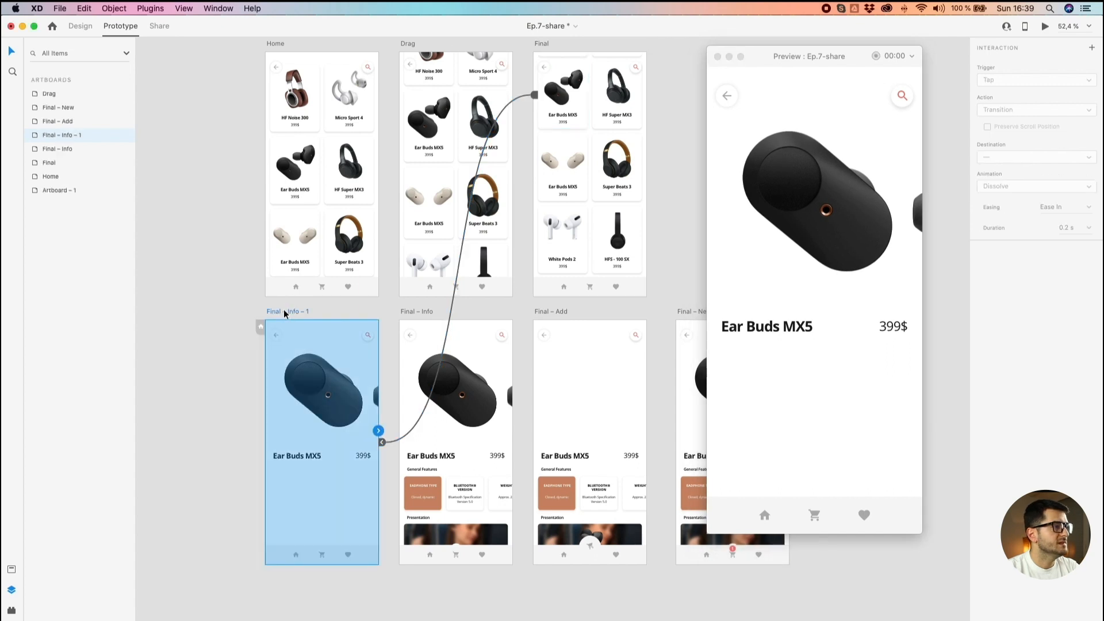
click(368, 420)
click(1016, 87)
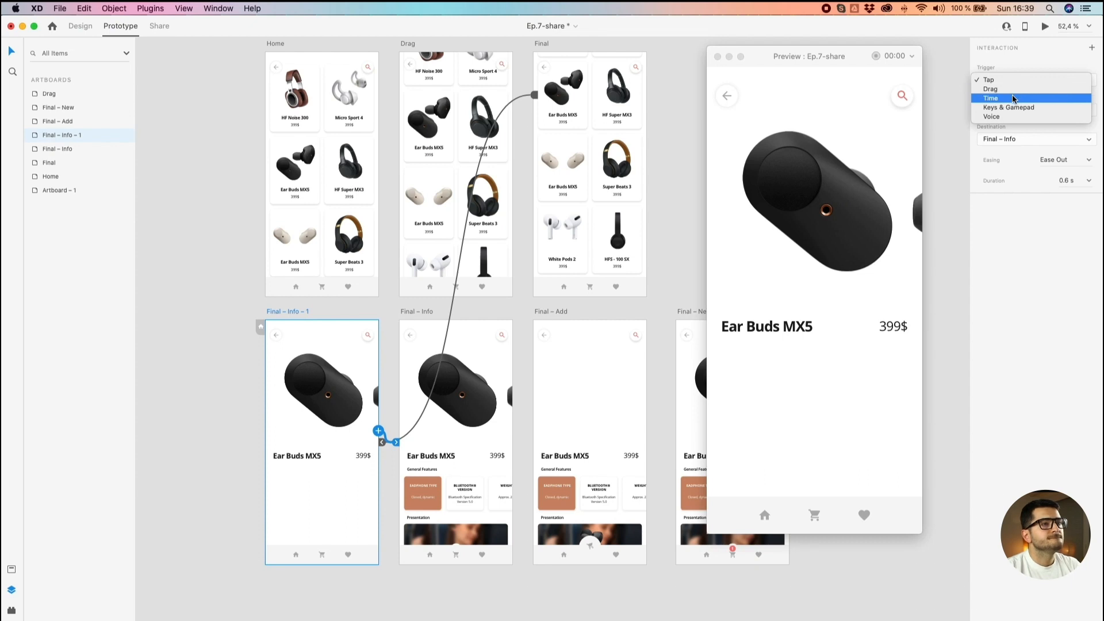
click(1014, 99)
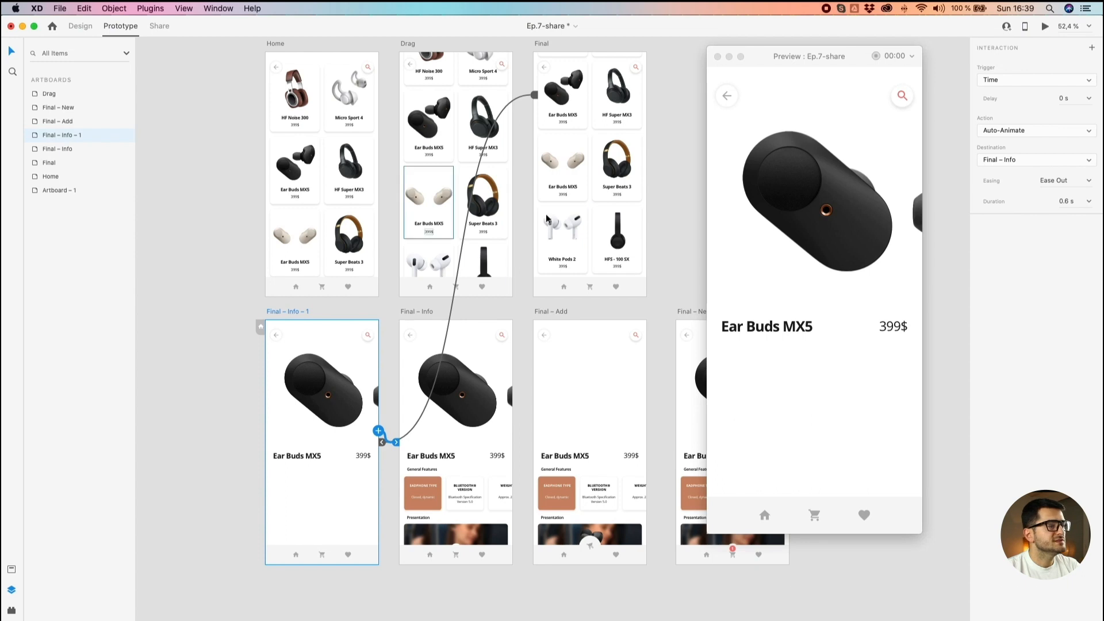
click(196, 155)
Step: Preview from the Final artboard by opening Ear Buds MX5 and moving the earbud onto the cart
scroll(403, 143, up, 1)
click(563, 109)
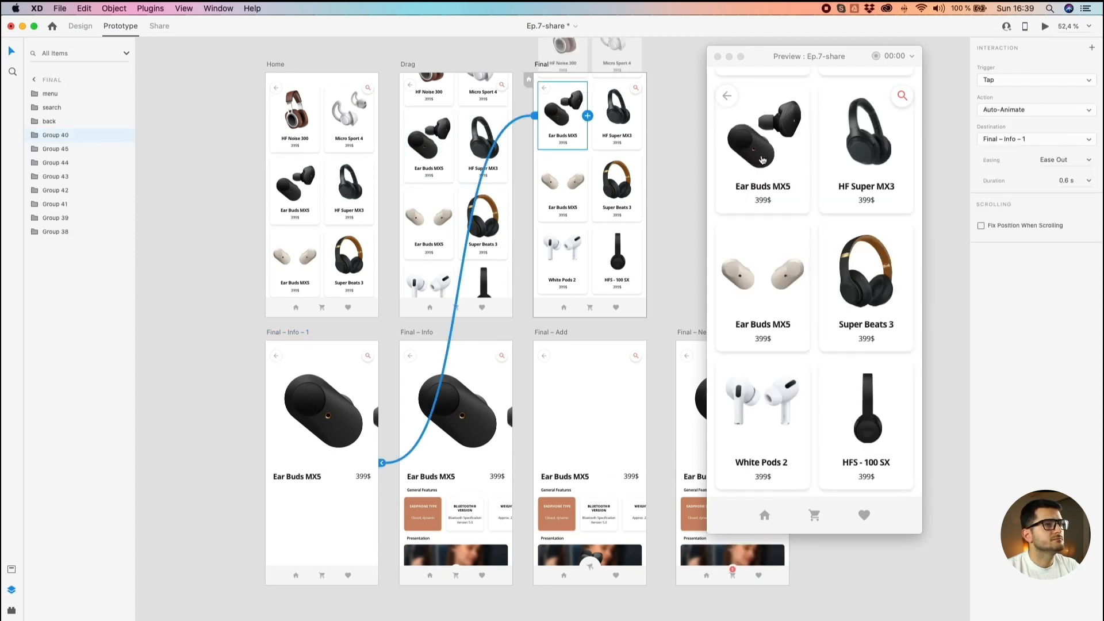
click(763, 160)
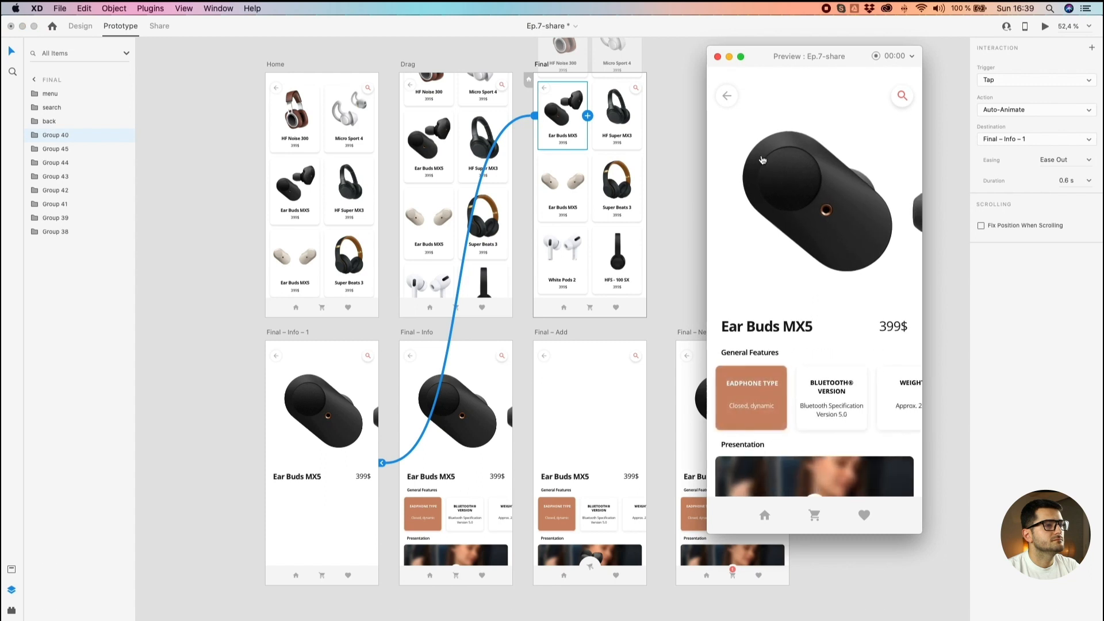
click(822, 234)
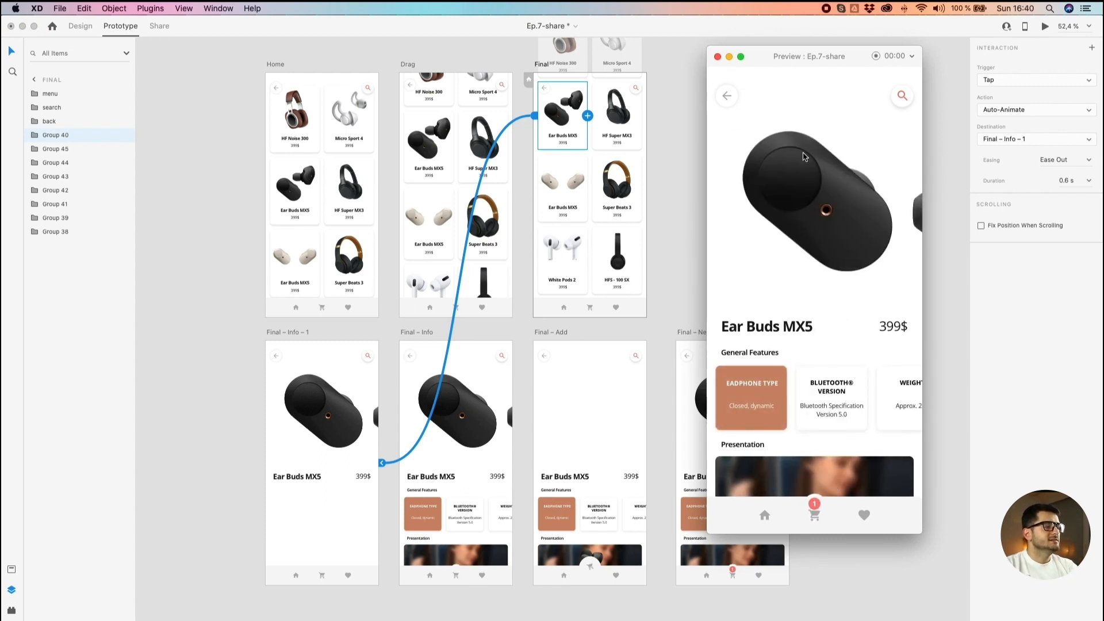
drag(797, 188, 803, 413)
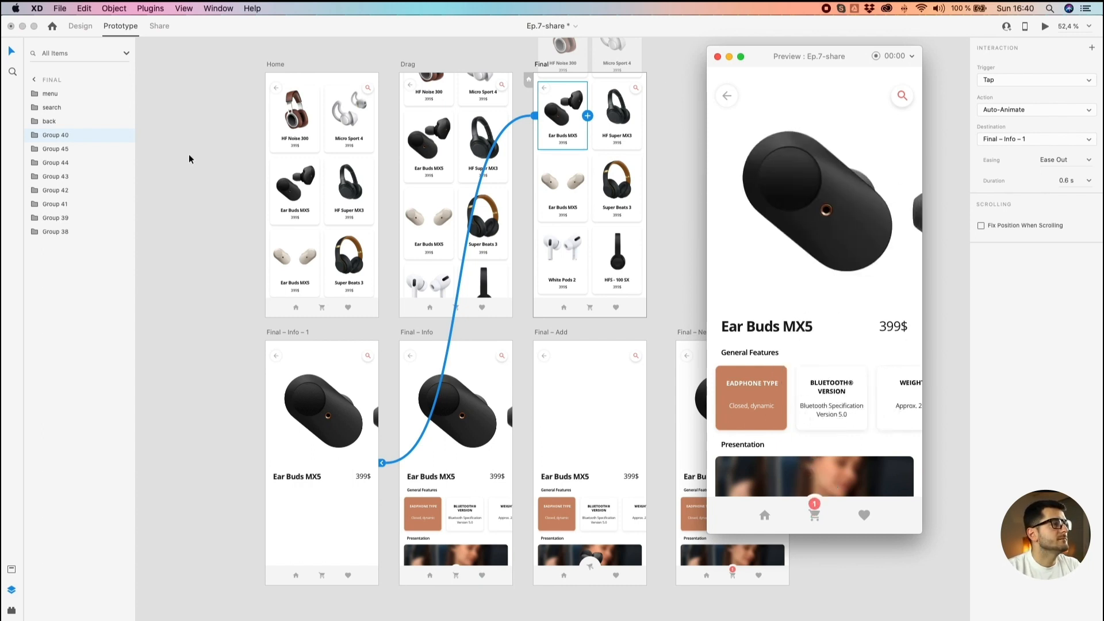
Step: Test the back button in the preview, reopen Ear Buds MX5 and repeat moving the earbud to the cart
click(727, 97)
click(760, 138)
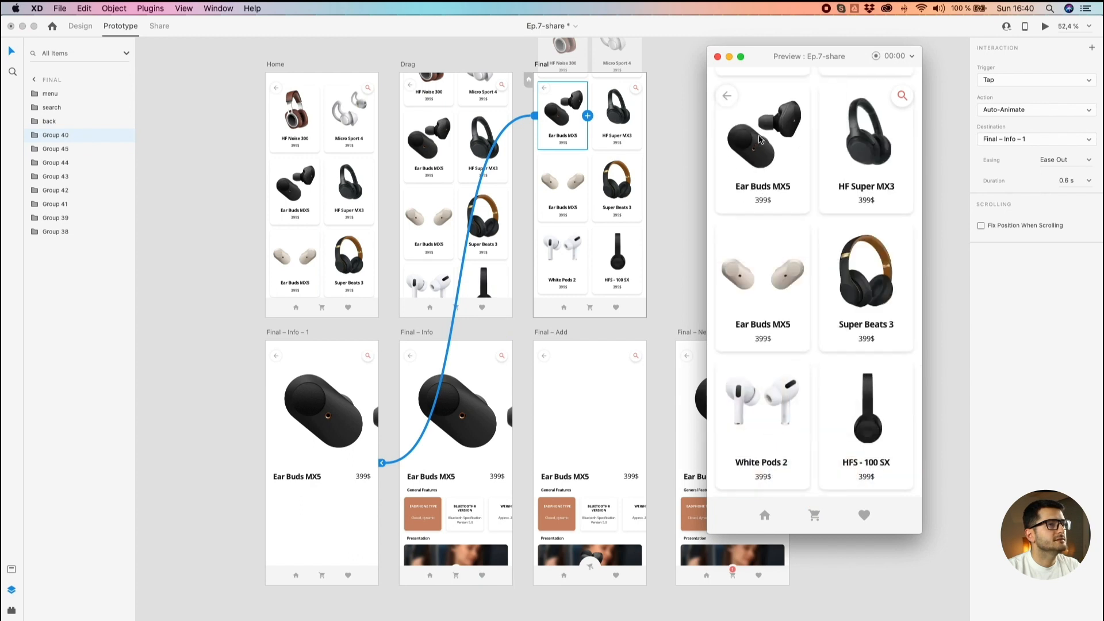
click(728, 98)
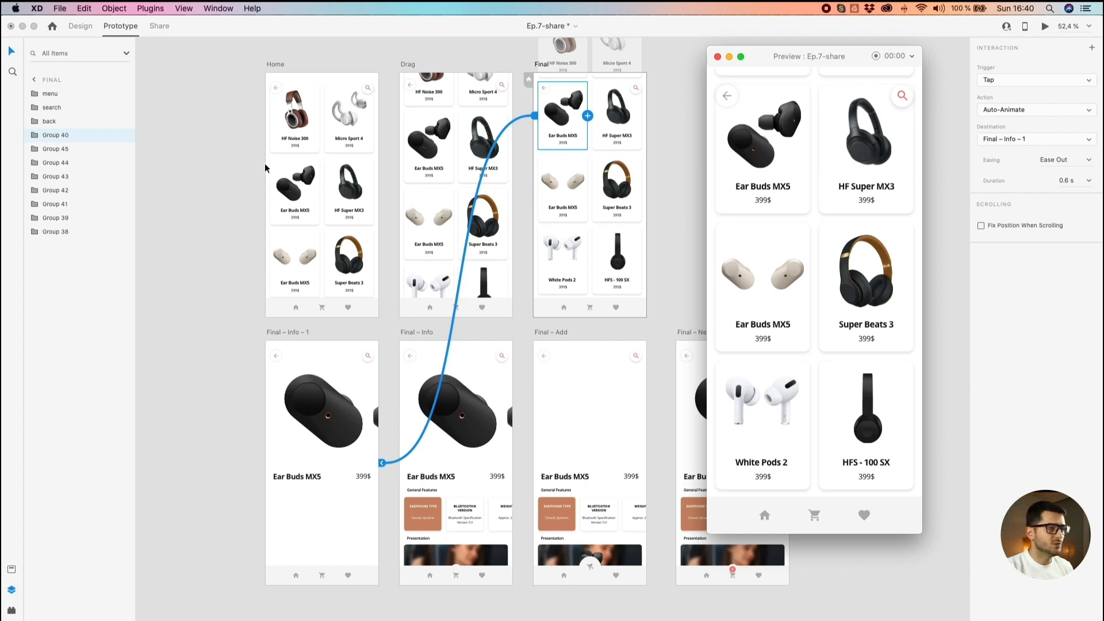
click(756, 142)
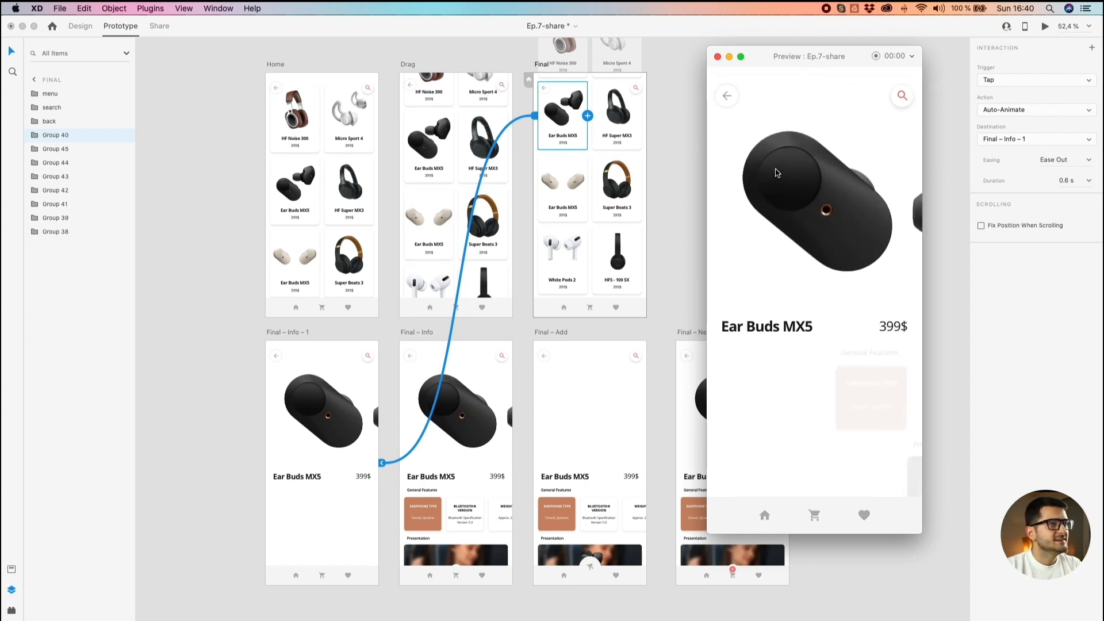
click(819, 238)
drag(819, 237, 809, 487)
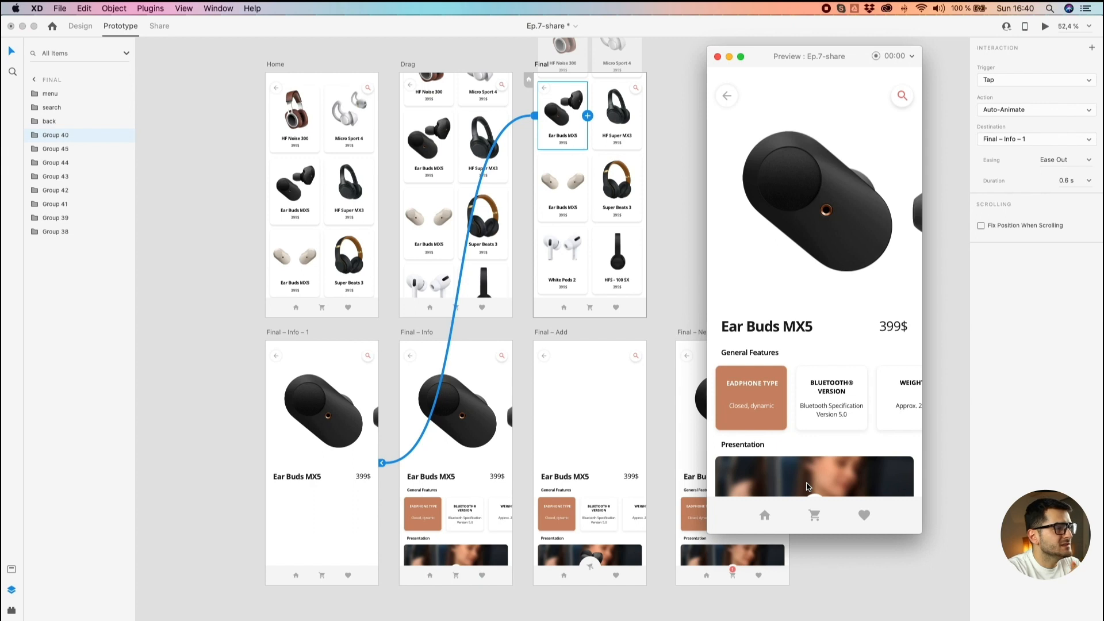
scroll(177, 190, down, 2)
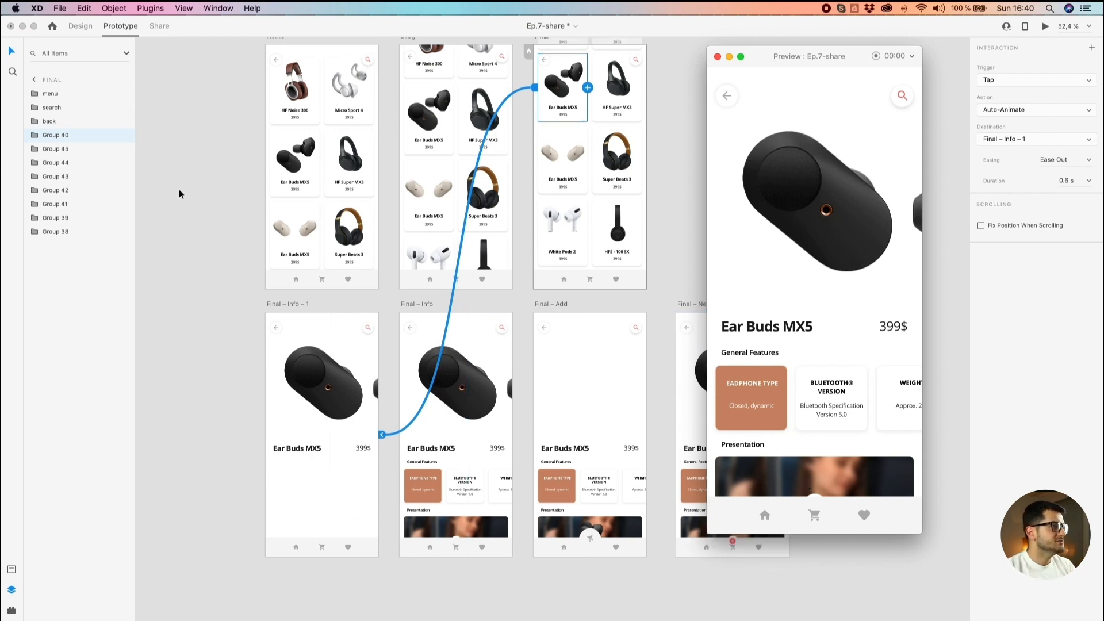
scroll(198, 158, up, 5)
click(274, 187)
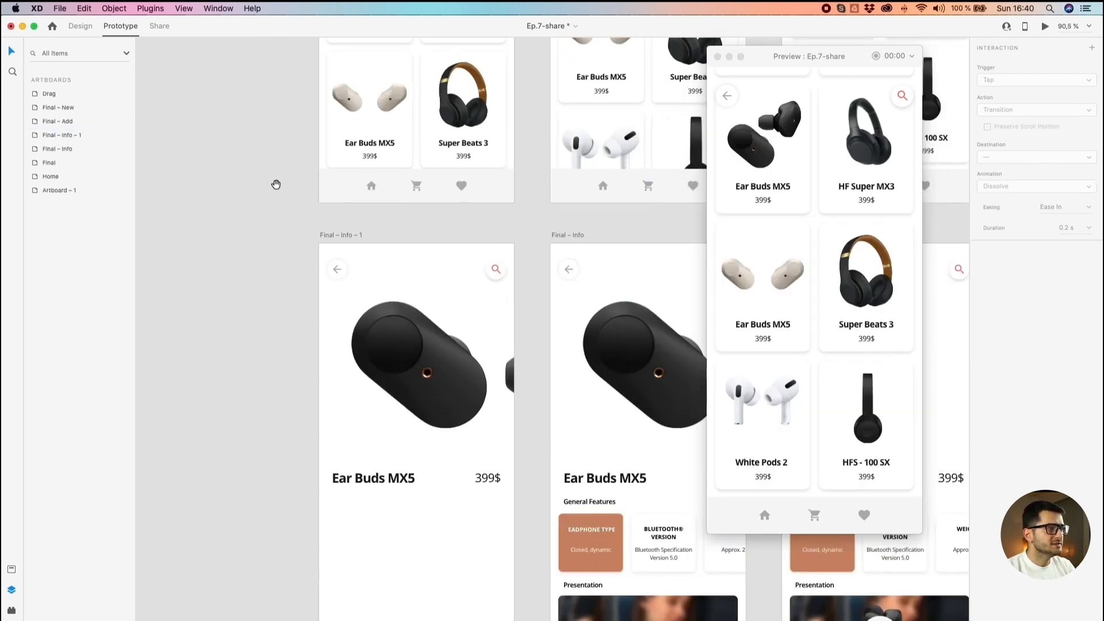
scroll(254, 446, up, 5)
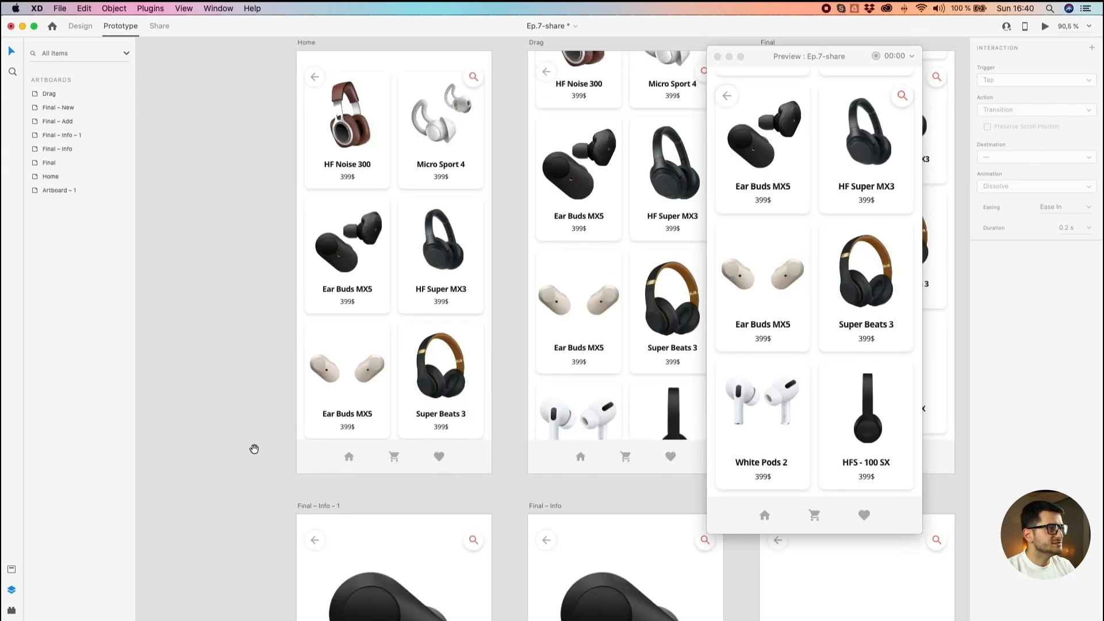
Step: Fill the background rectangle of the HF Super MX3 card on the Home artboard with bright red
double_click(476, 206)
click(80, 26)
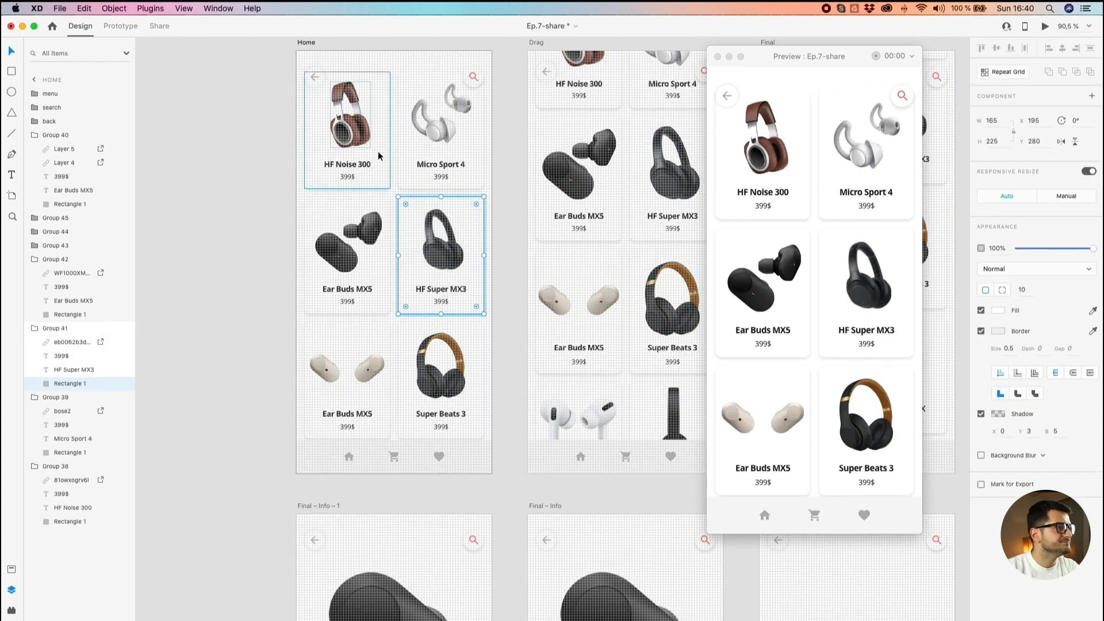
click(997, 310)
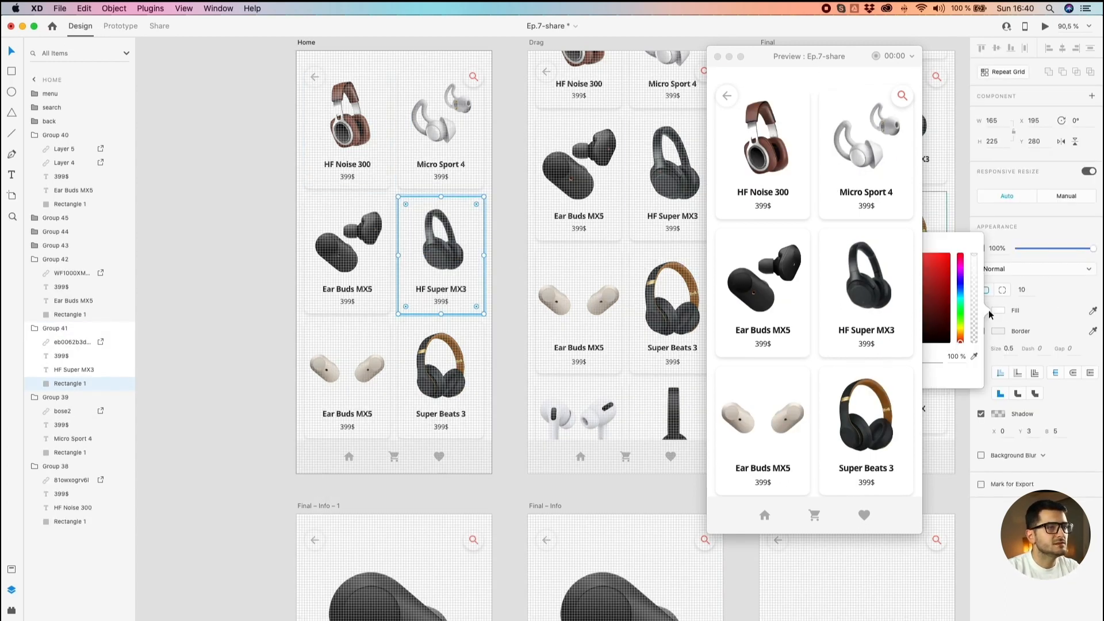
click(947, 254)
Step: Recolour the HF Super MX3 card's background with a dark tone sampled from its headphone image
key(super+3)
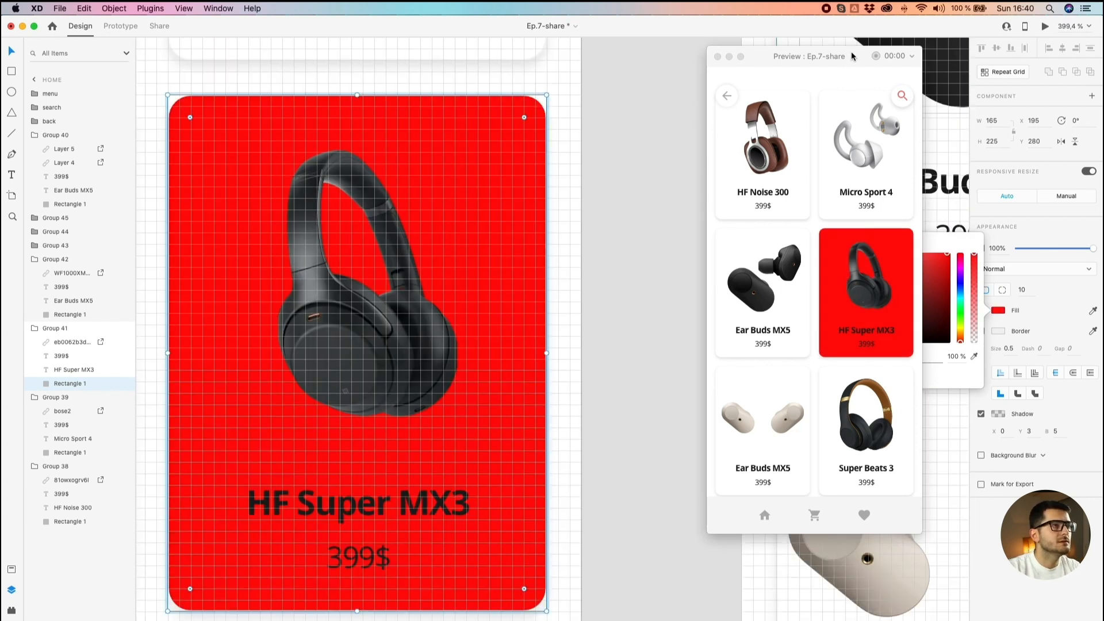
drag(852, 56, 732, 52)
click(1000, 314)
click(1000, 314)
click(1000, 314)
click(1094, 311)
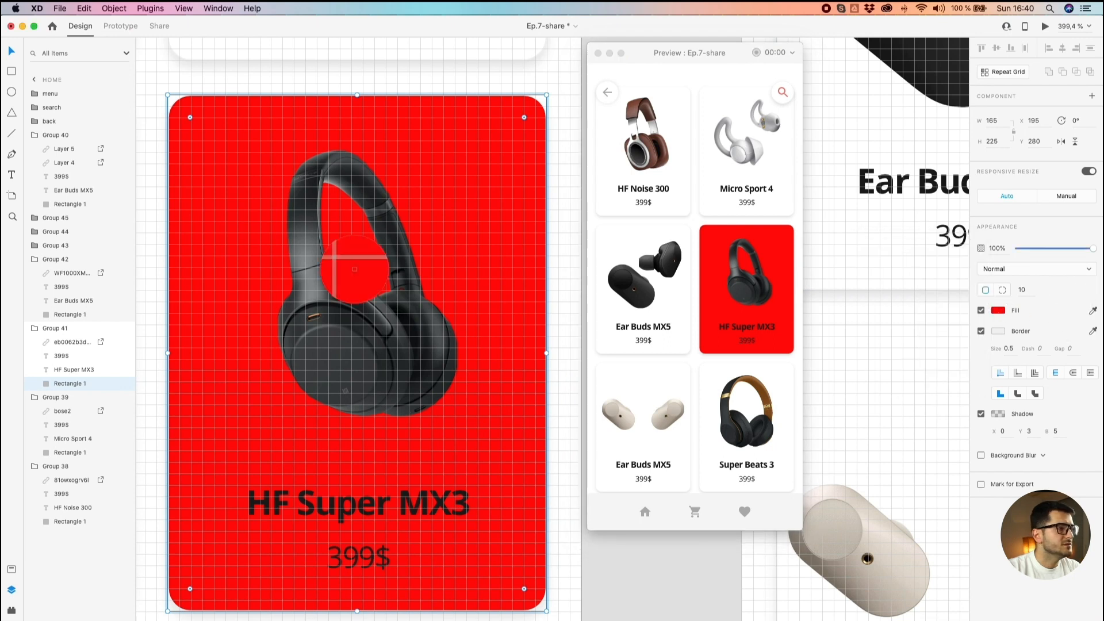
click(422, 327)
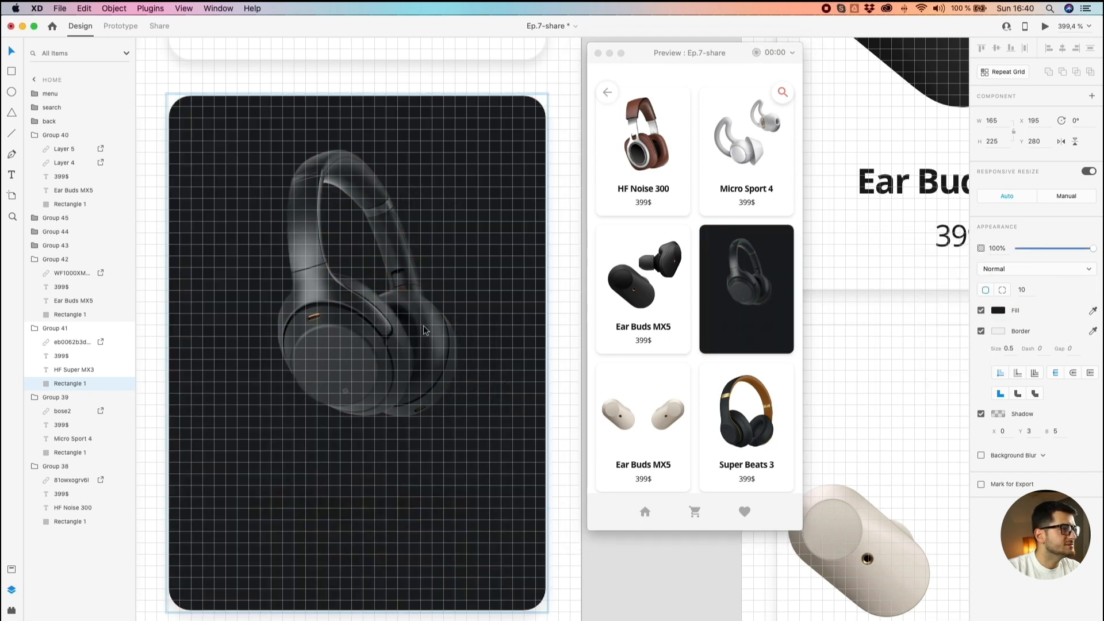
Step: Turn off the square grid on the Home artboard
scroll(303, 416, down, 10)
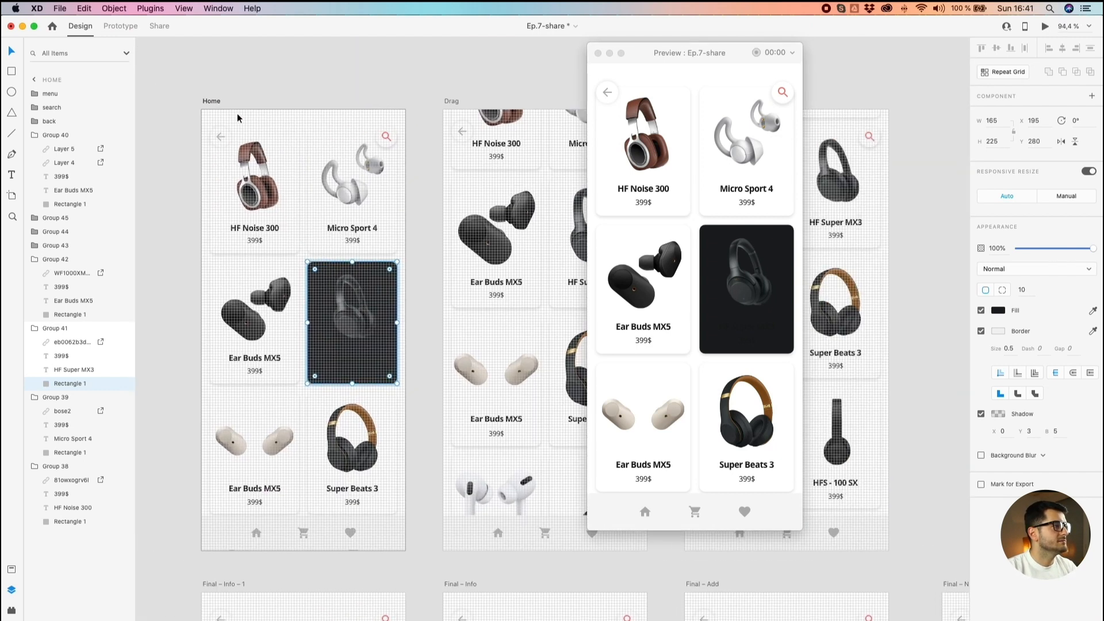
click(212, 102)
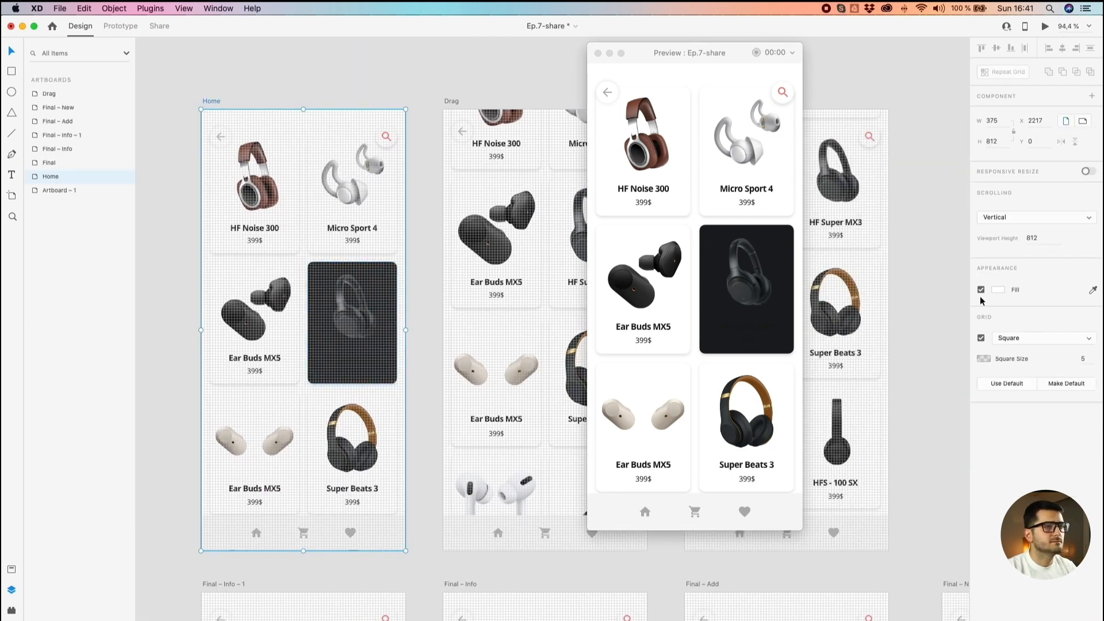
click(981, 337)
Step: Set the fill of the HF Super MX3 card's title and price text to white (#FFFFFF)
scroll(407, 362, up, 5)
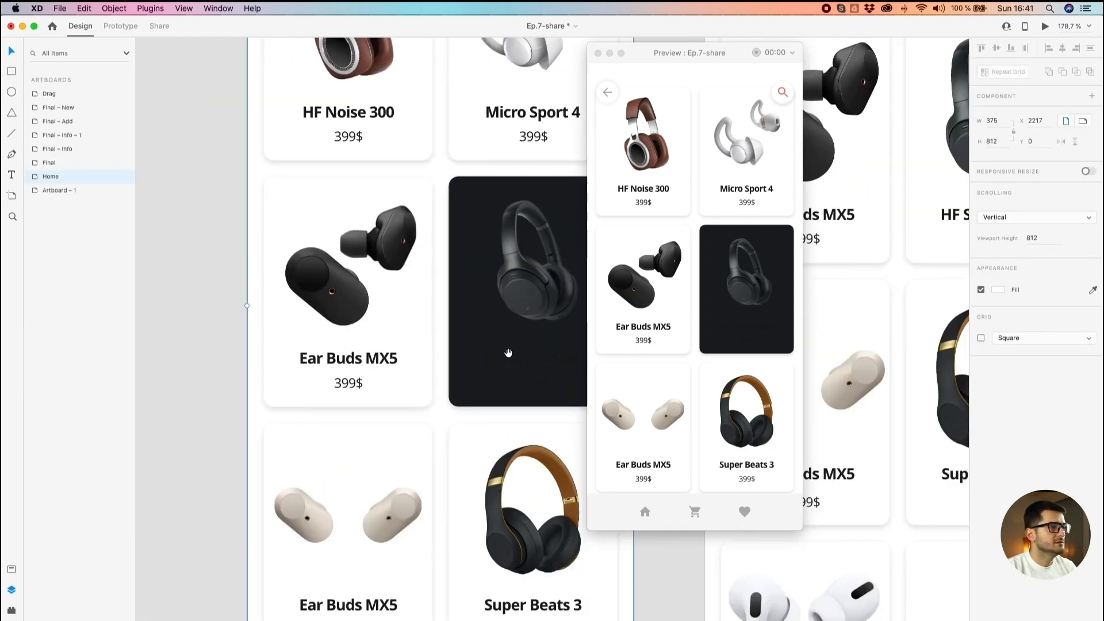
scroll(505, 352, right, 3)
scroll(389, 352, up, 5)
double_click(399, 367)
shift+click(402, 397)
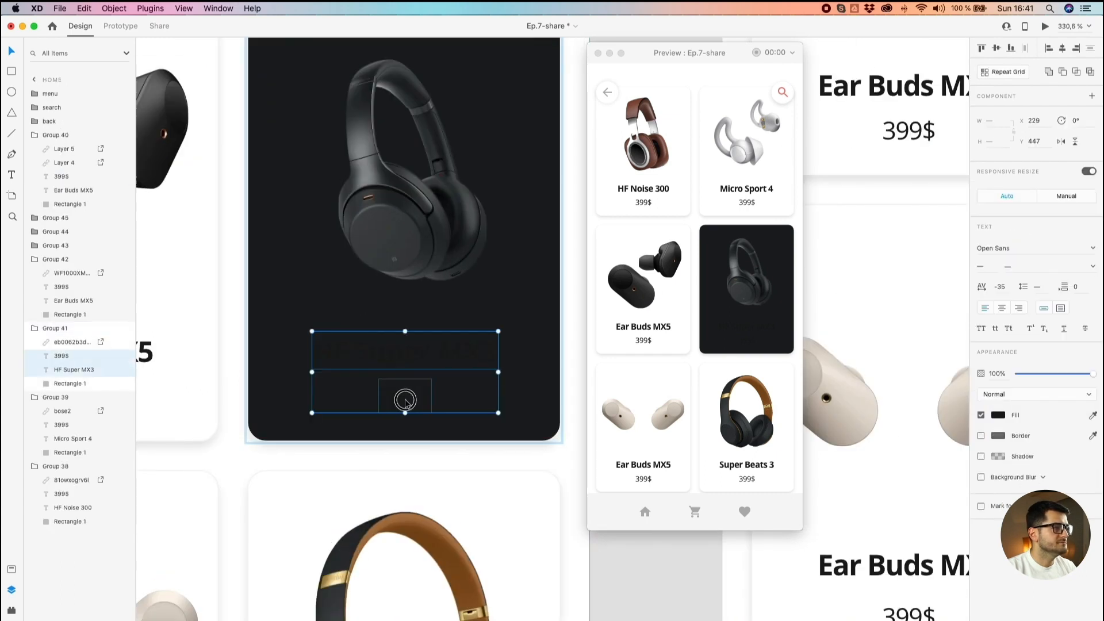
click(997, 416)
drag(922, 416, 542, 298)
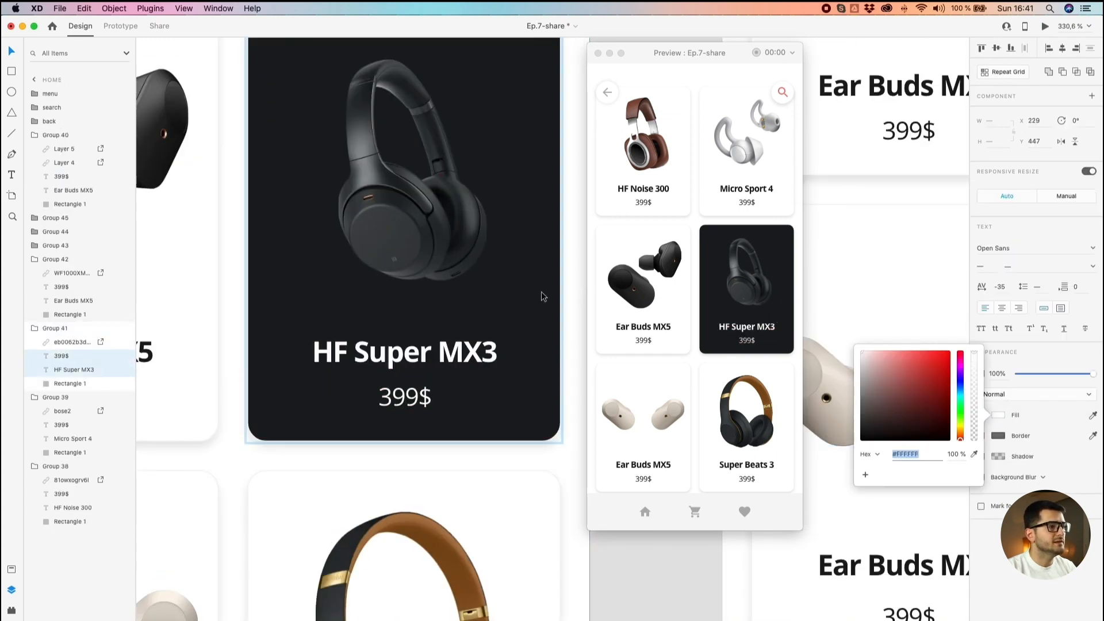
scroll(394, 302, down, 8)
click(173, 281)
scroll(173, 286, down, 5)
scroll(181, 282, up, 1)
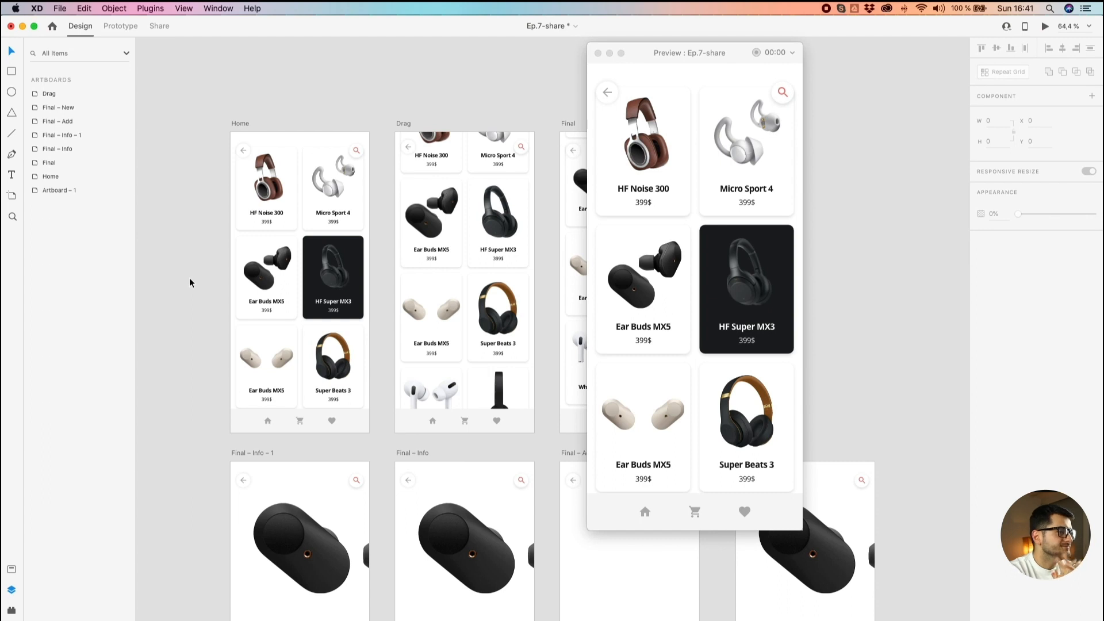
Step: Undo the text colour, grid and background fill changes made to the Home artboard and its HF Super MX3 card
key(super+z)
key(super+z)
key(super+z)
key(super+z)
key(super+z)
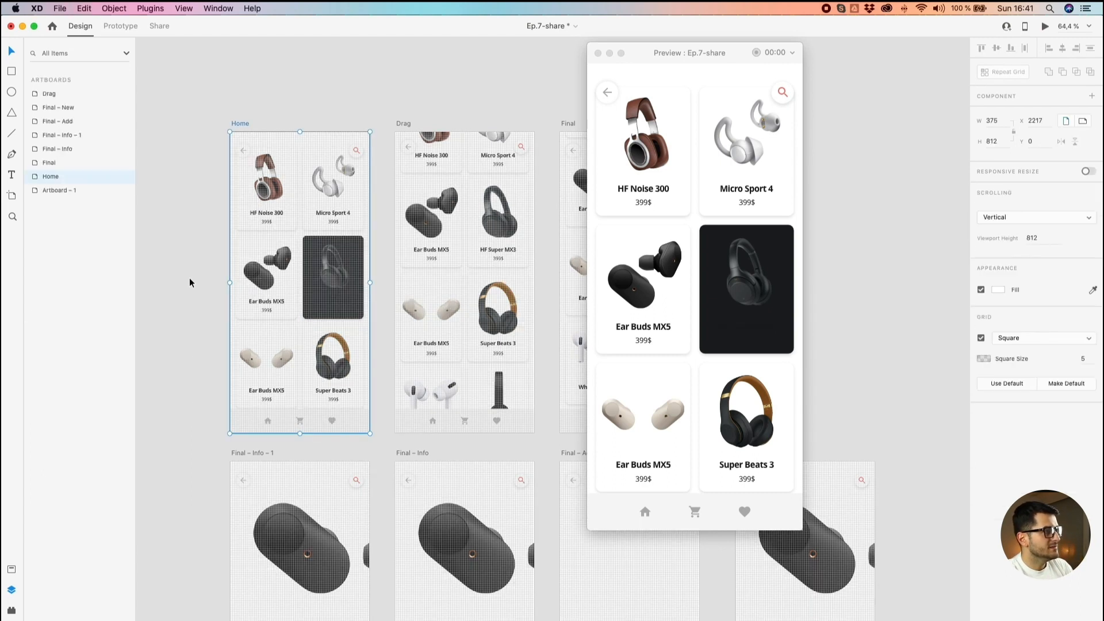
key(super+z)
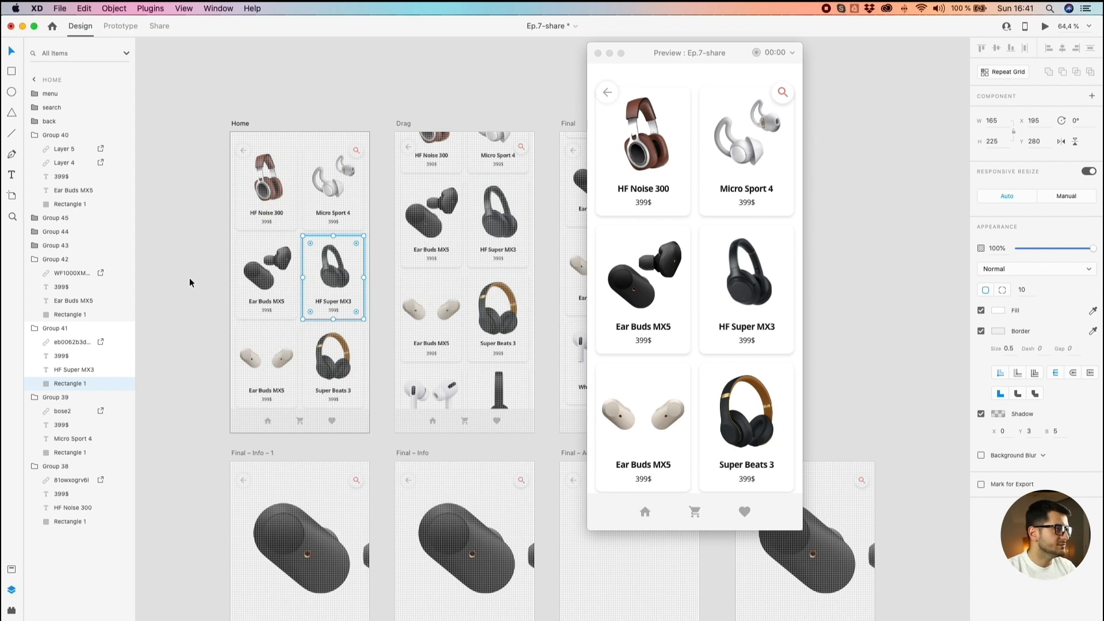
Step: Try a brown background sampled from the headphones on the Home artboard's HF Noise 300 card, and undo it
click(289, 160)
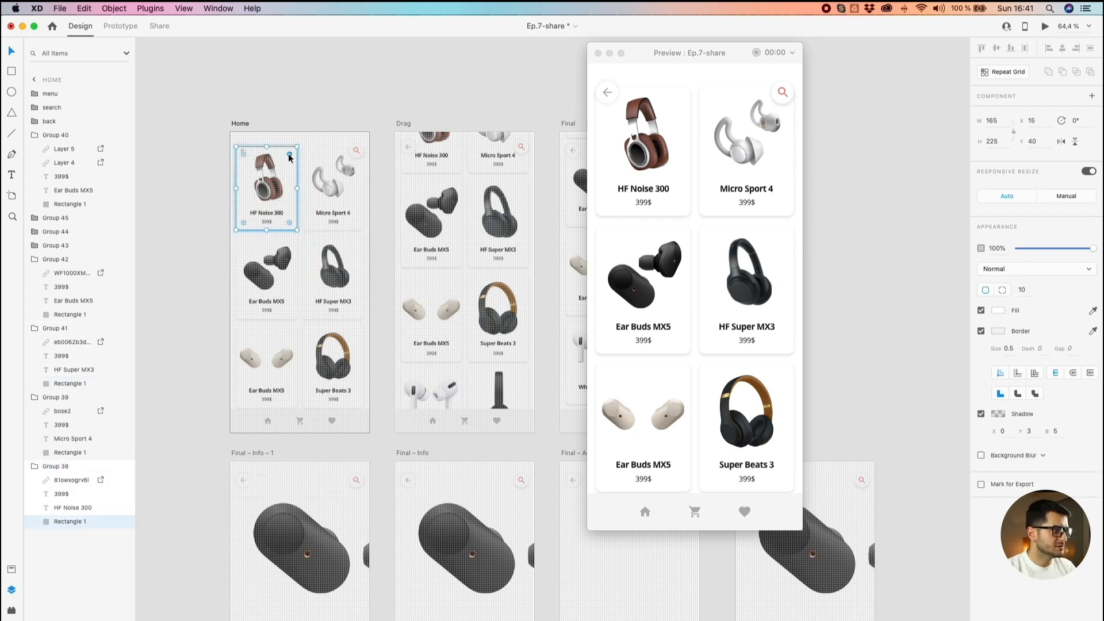
click(1001, 310)
click(973, 356)
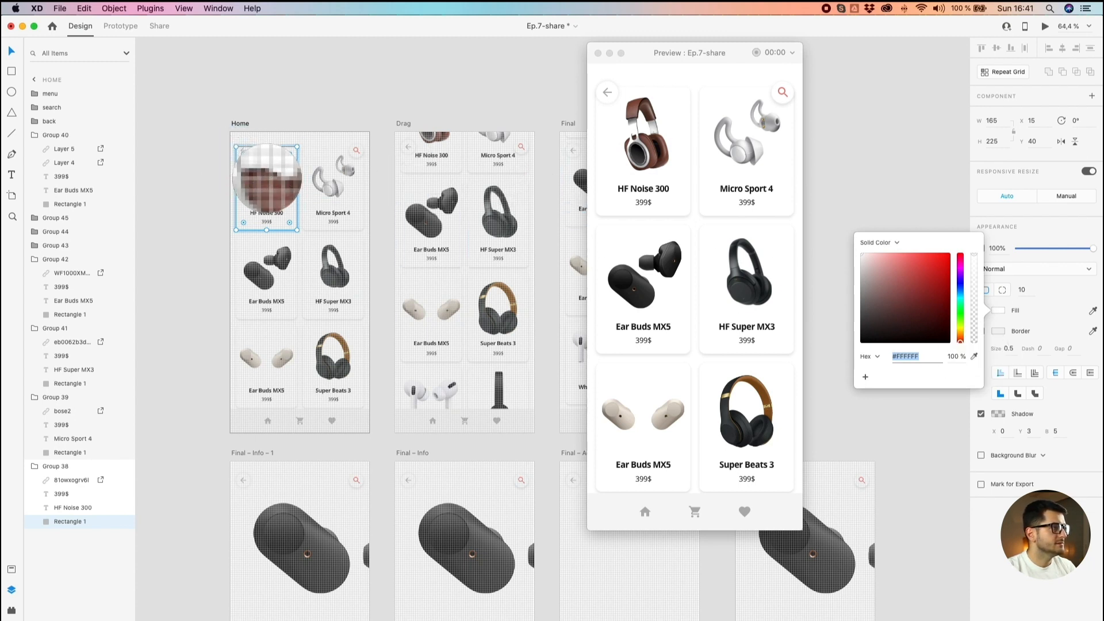
click(266, 178)
click(219, 182)
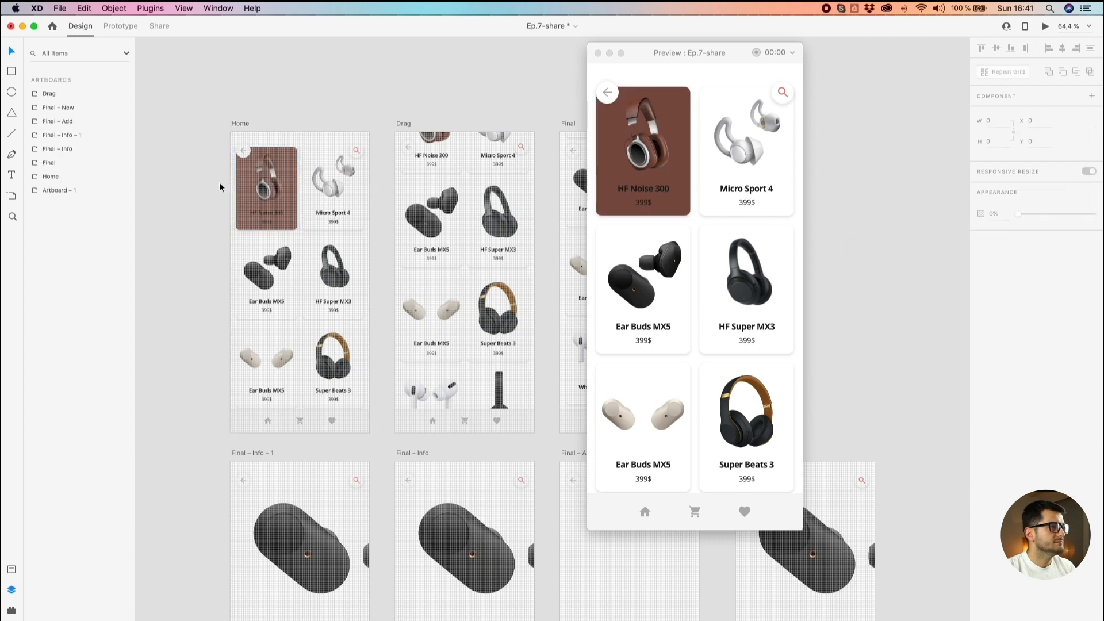
scroll(219, 181, up, 5)
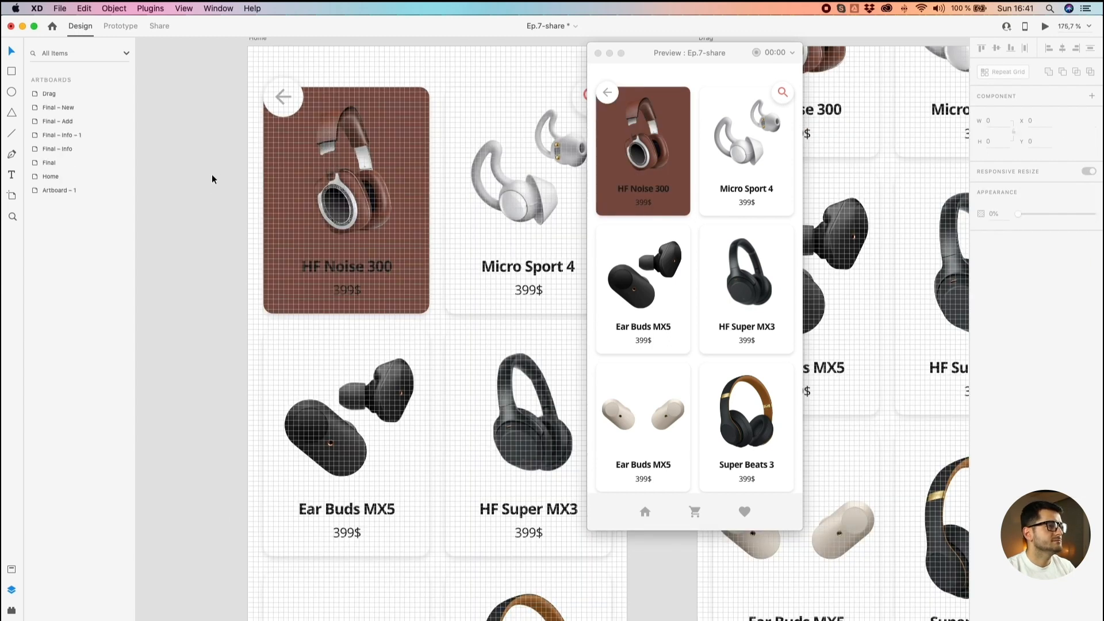
drag(212, 179, 248, 232)
scroll(247, 232, down, 3)
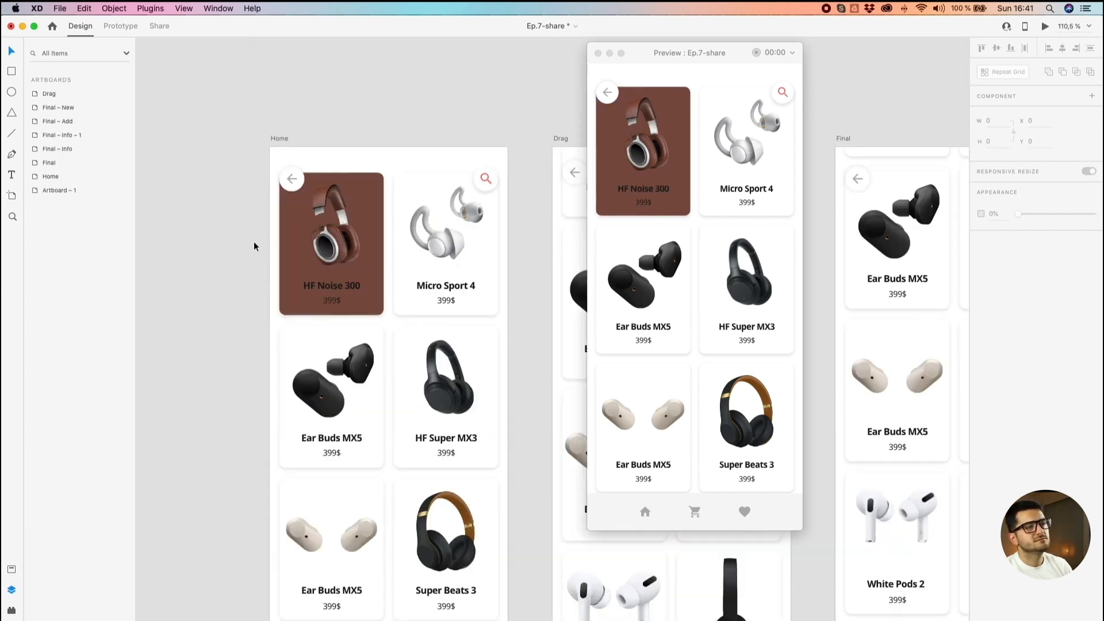
key(super+z)
Step: Select the Super Beats 3 card on the Home artboard and examine its headphone image up close
click(464, 508)
scroll(464, 509, down, 3)
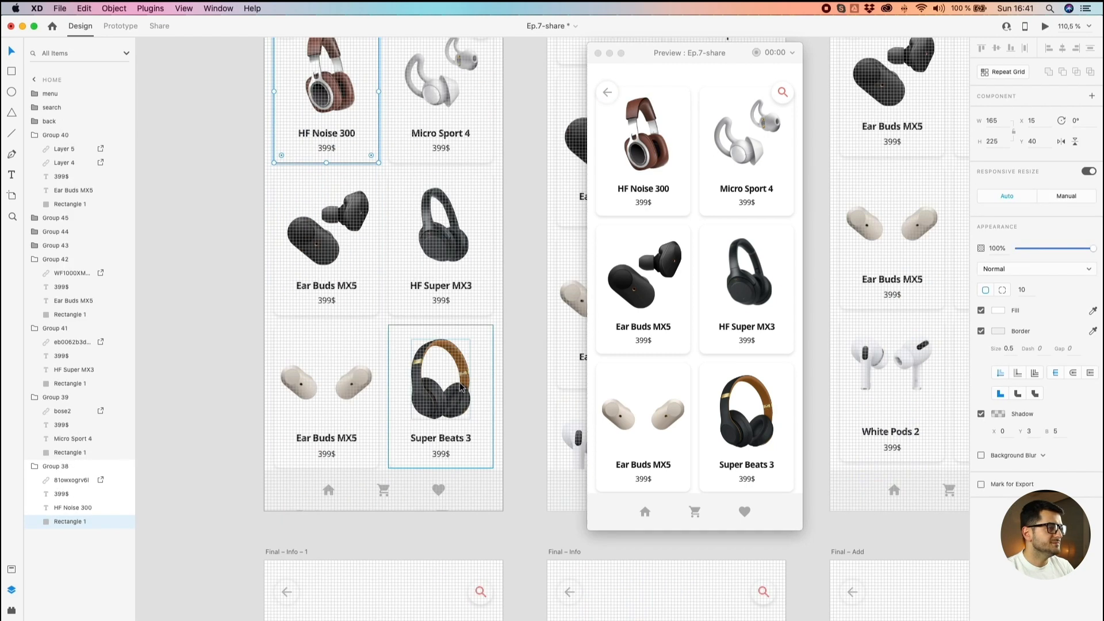
scroll(518, 345, up, 9)
scroll(530, 331, up, 1)
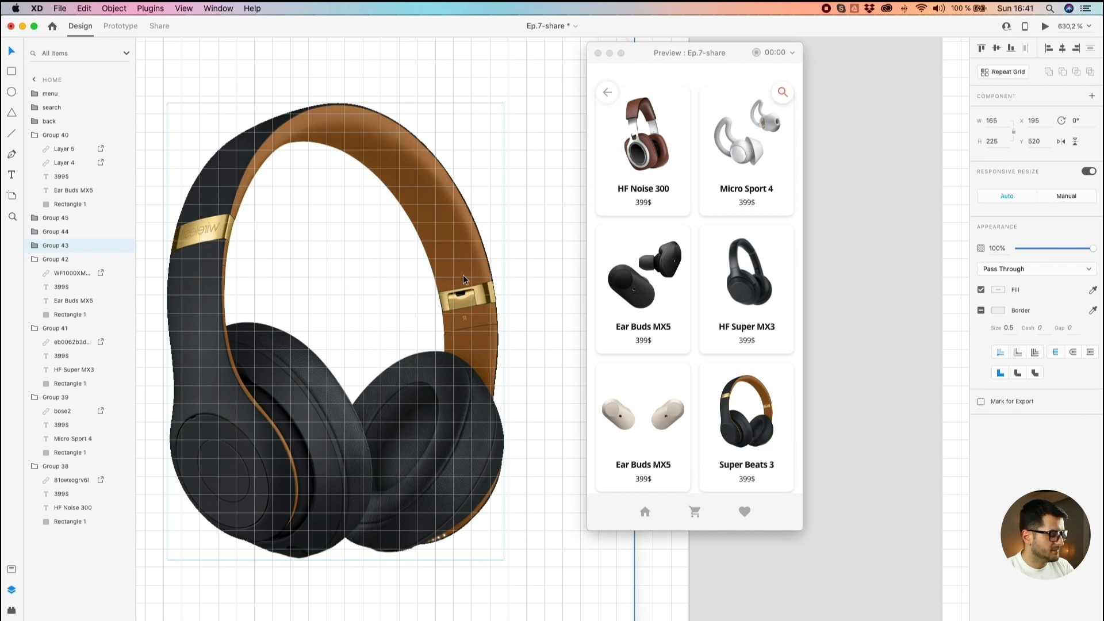
scroll(464, 274, down, 10)
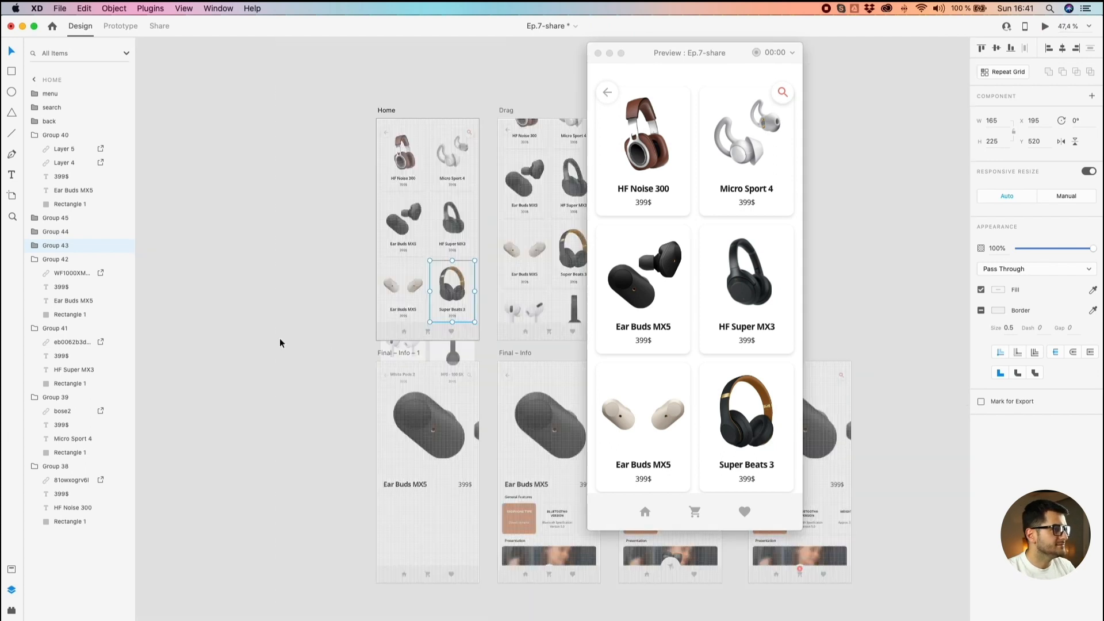
click(280, 343)
drag(322, 339, 167, 311)
Step: Select the Home artboard to restart the preview from it, and scroll through its product list
click(232, 82)
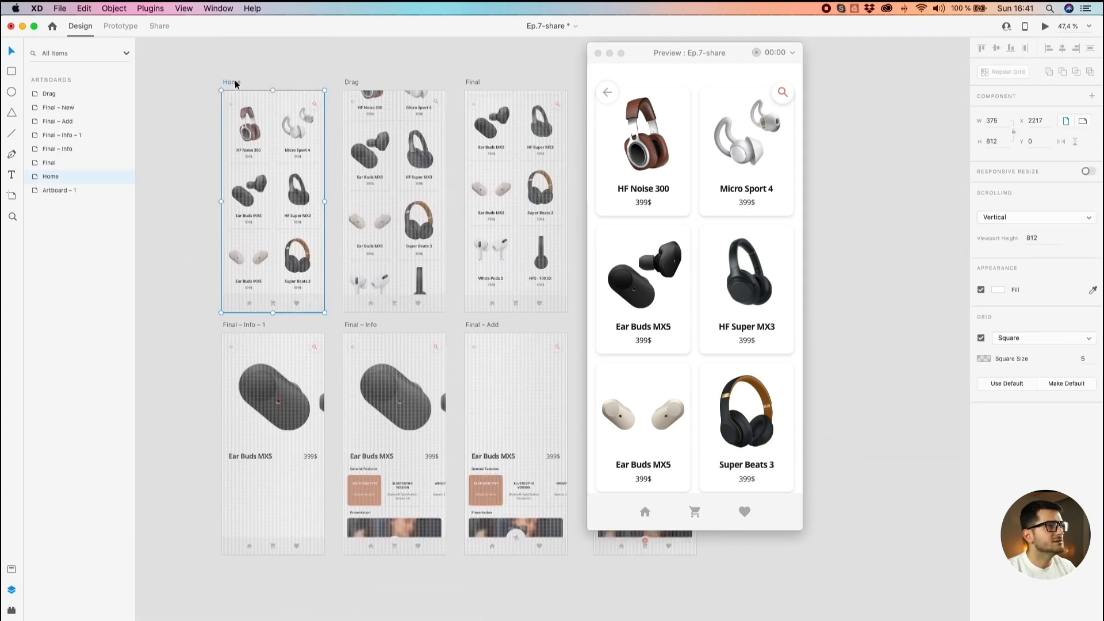
click(292, 67)
click(233, 82)
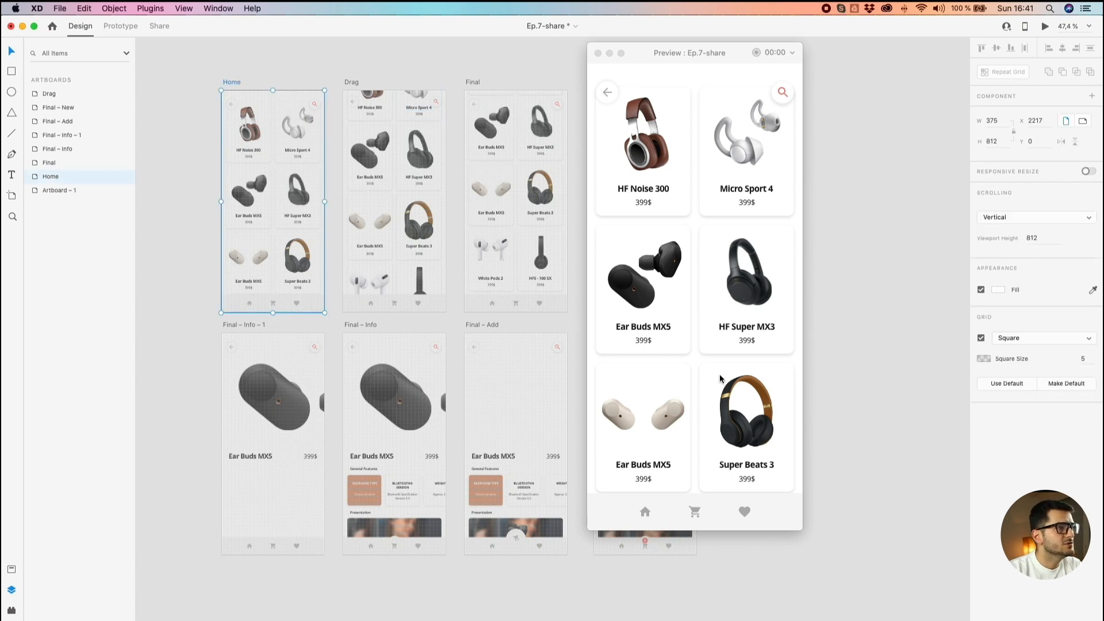
drag(653, 340, 653, 249)
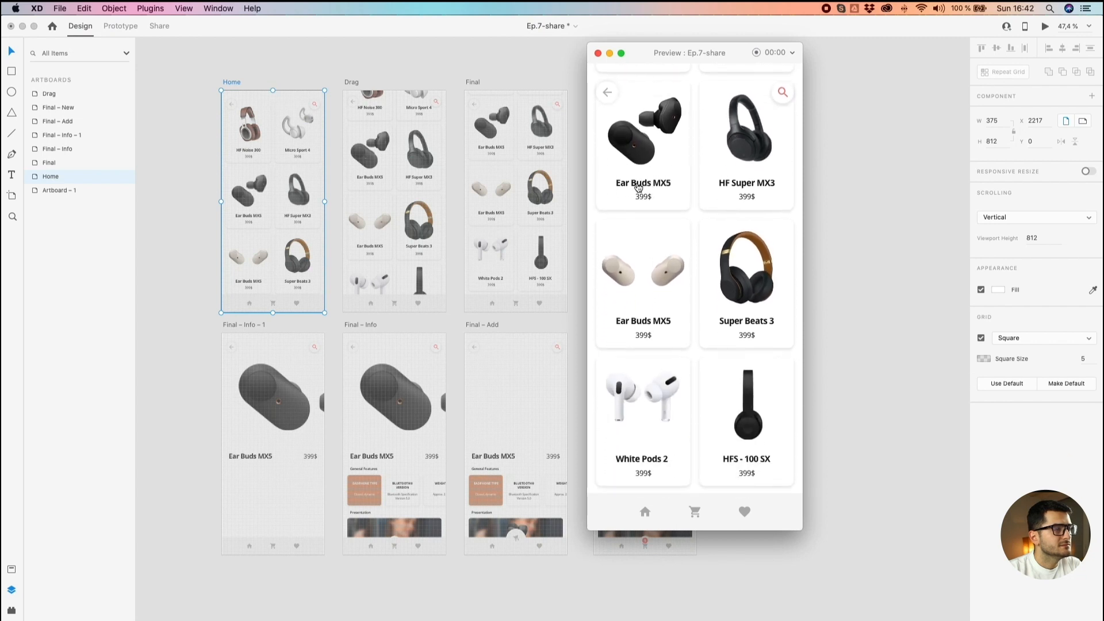
click(227, 83)
click(227, 83)
drag(638, 313, 619, 226)
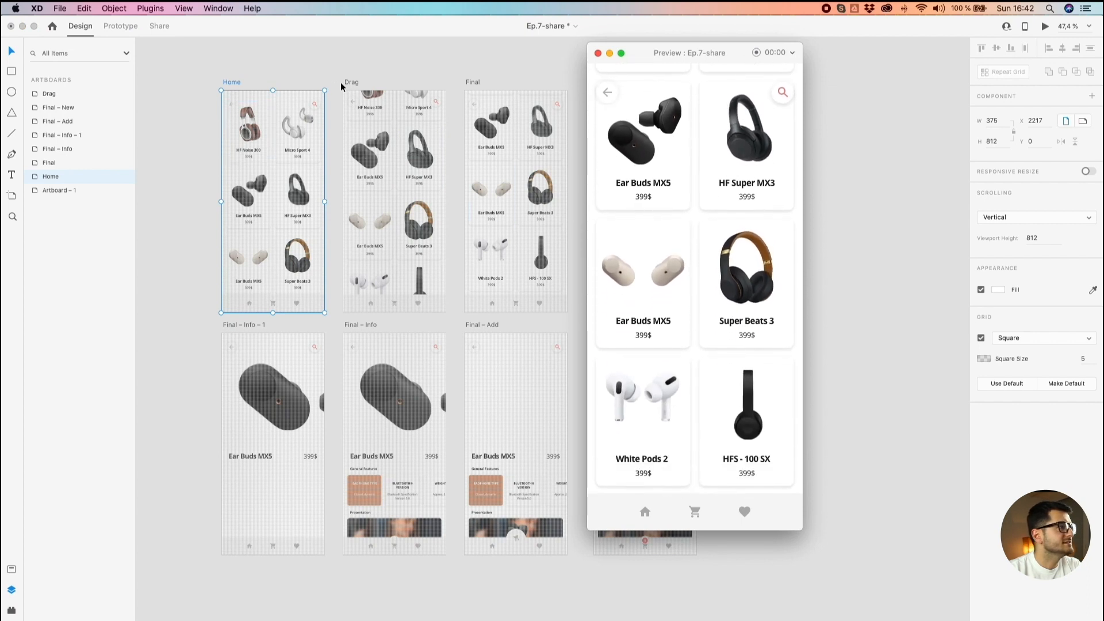
Step: Test the preview by opening Ear Buds MX5, moving the earbud onto the cart and returning with the back button
click(667, 148)
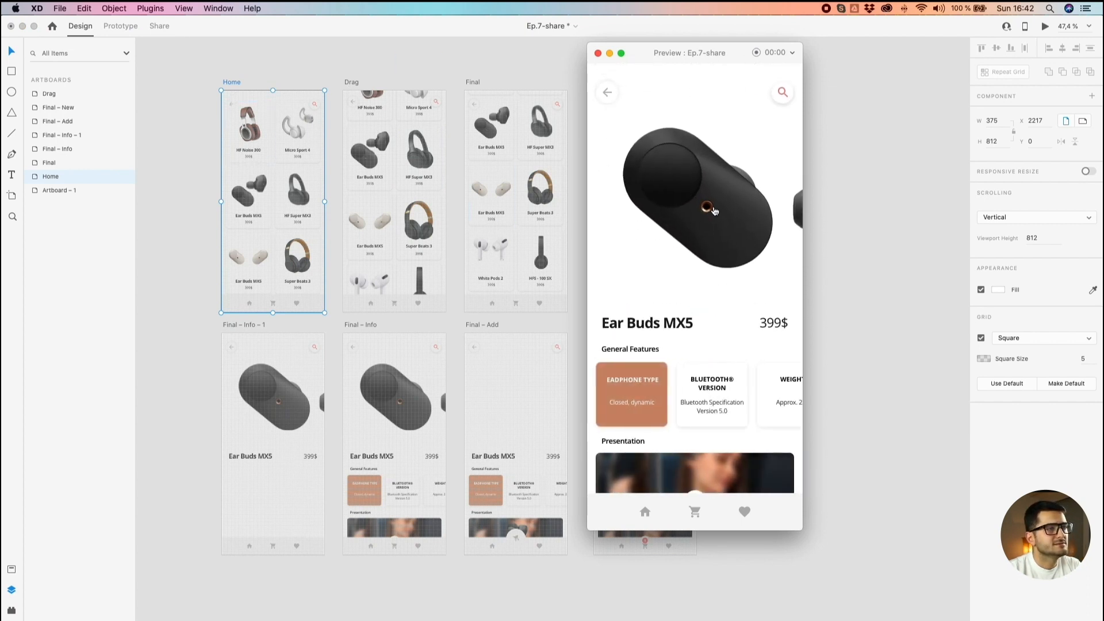
drag(715, 211, 703, 468)
click(607, 92)
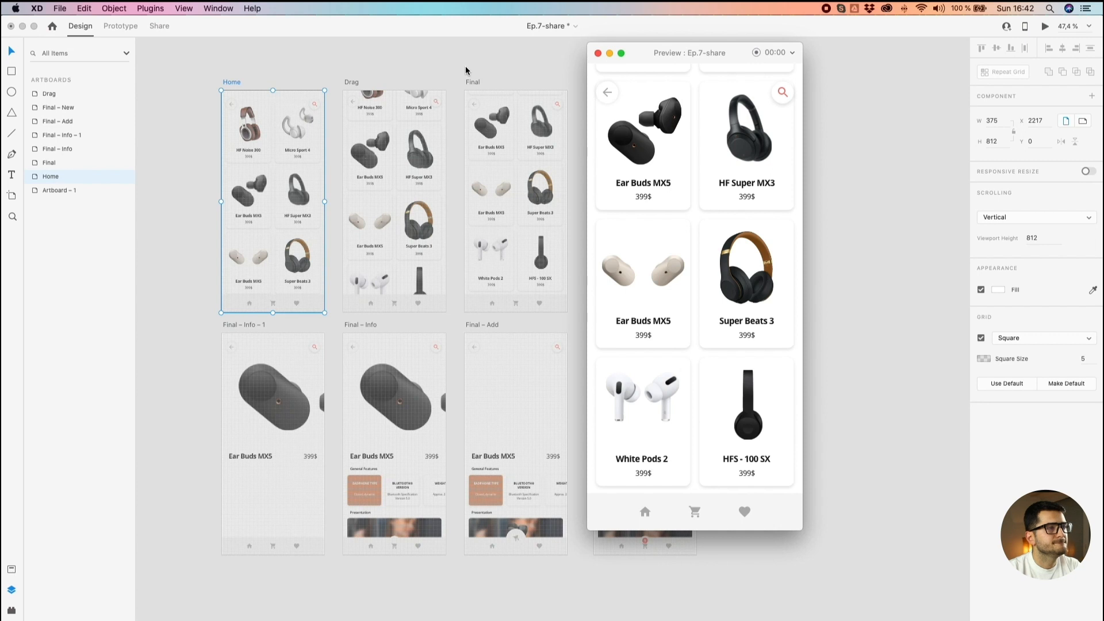